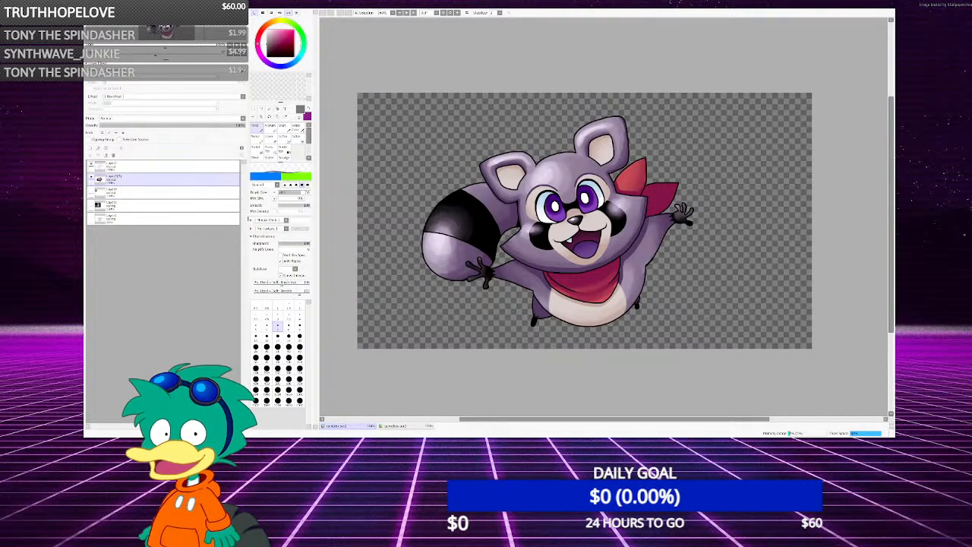
# Paste the Full Illustration commission price sheet as a new layer and move it to the top of the layer stack
pyautogui.scroll(-1, 565, 140)
pyautogui.hotkey('ctrl', 'v')
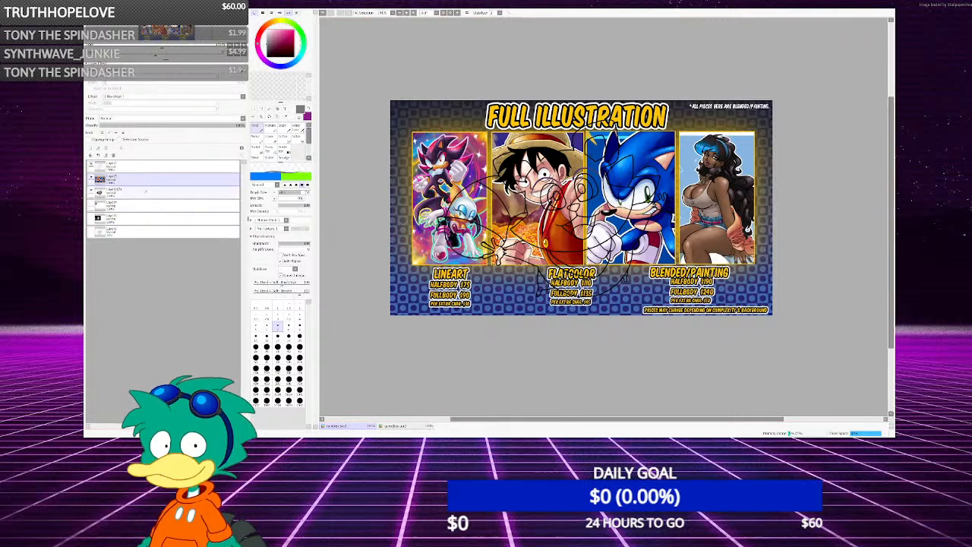
pyautogui.moveTo(149, 181); pyautogui.dragTo(168, 166)
pyautogui.scroll(1, 634, 226)
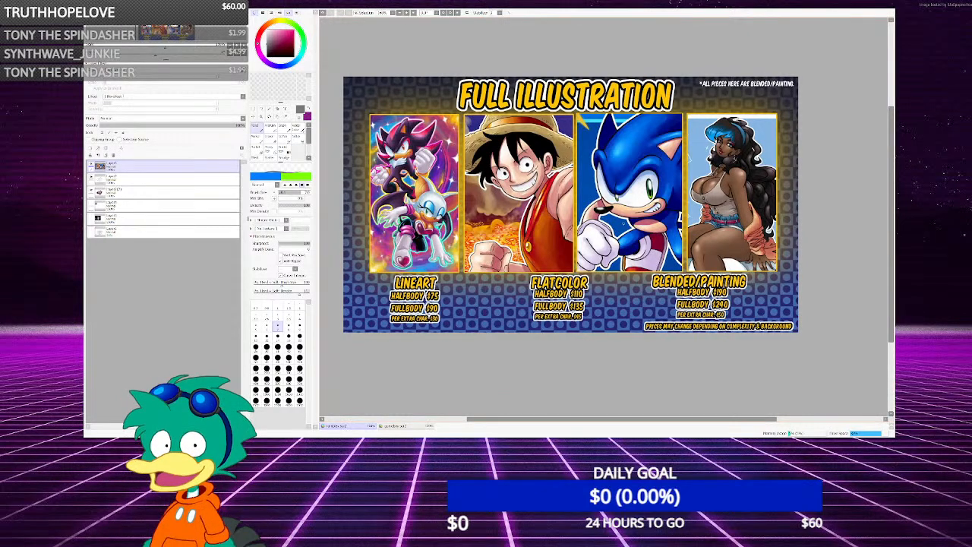
pyautogui.scroll(1, 559, 180)
pyautogui.scroll(-1, 477, 159)
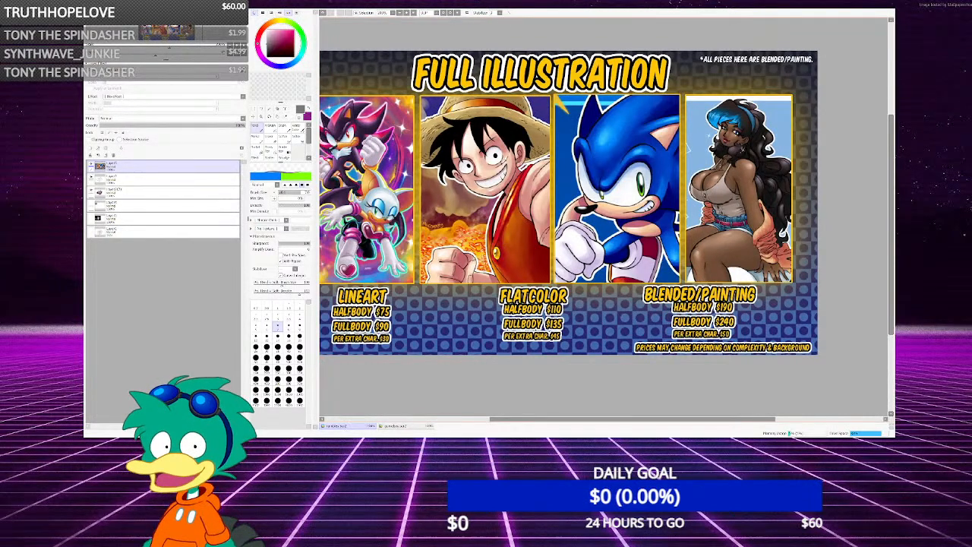
pyautogui.scroll(-1, 698, 288)
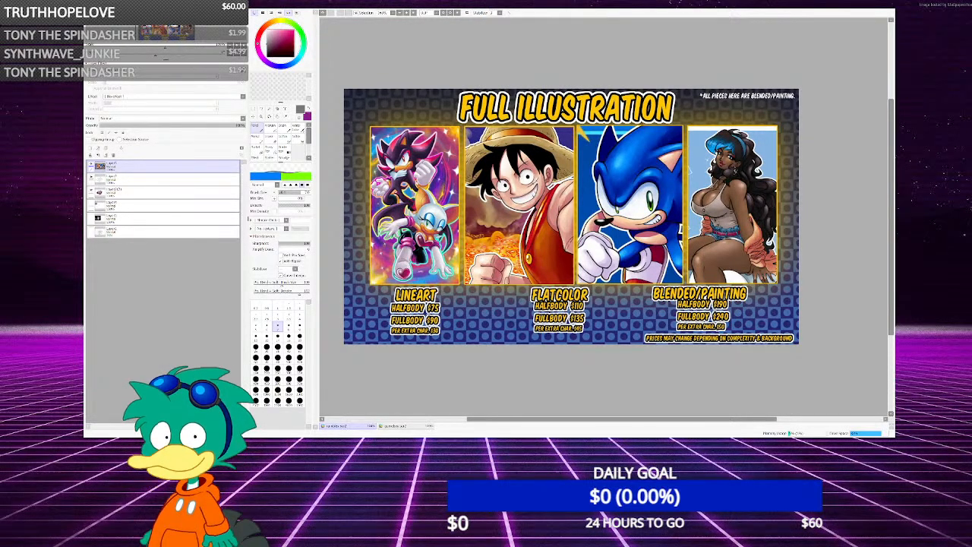
# Hide the price sheet layer and look over the finished raccoon illustration
pyautogui.hotkey('ctrl', 'Tab')
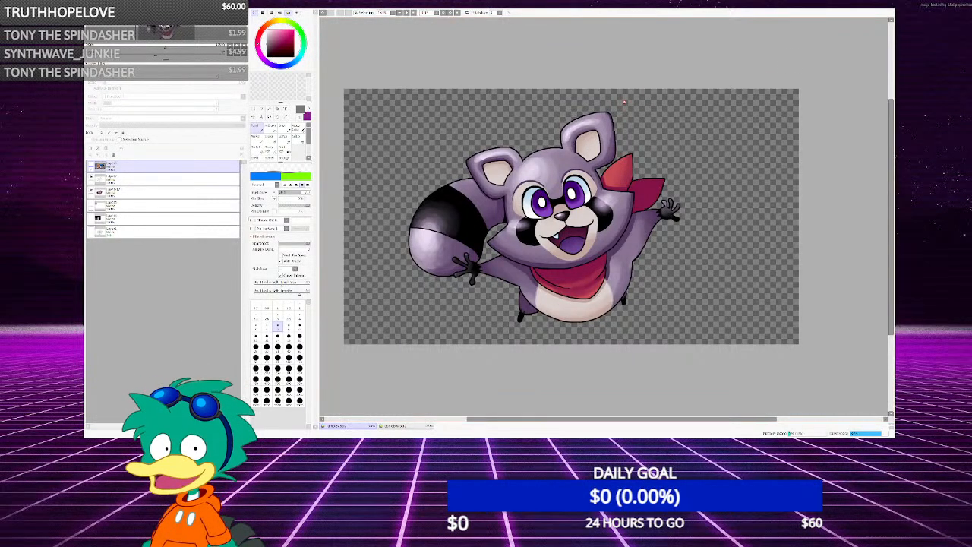
pyautogui.scroll(2, 570, 221)
pyautogui.scroll(-2, 569, 221)
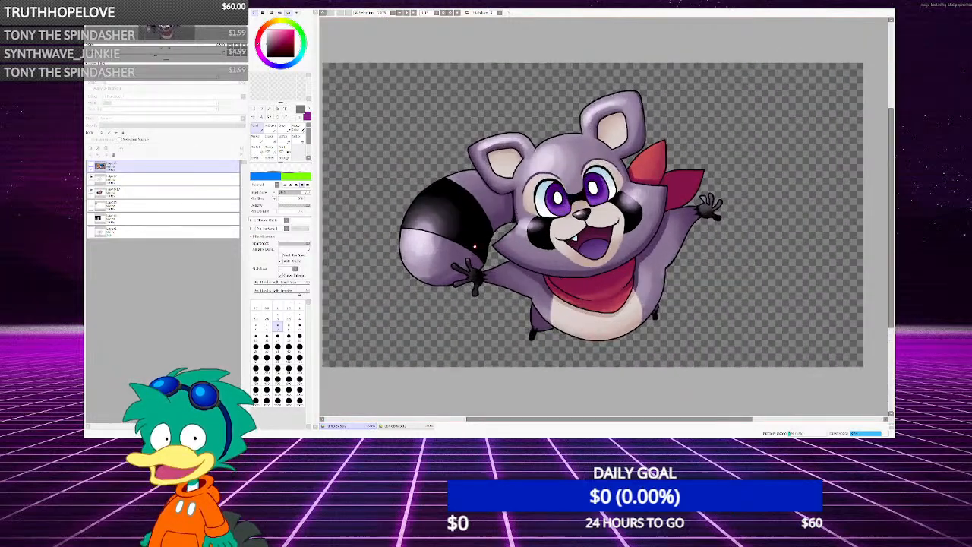
pyautogui.scroll(2, 570, 220)
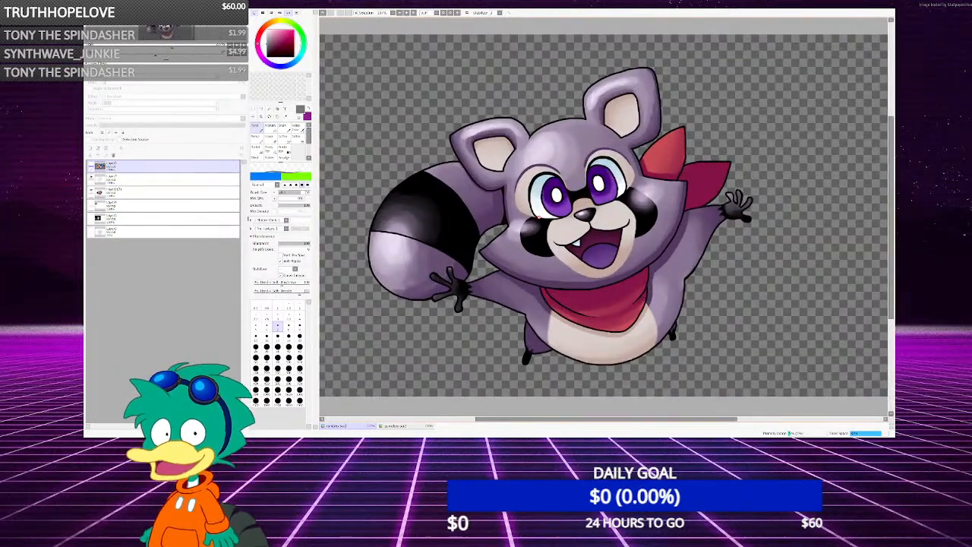
pyautogui.scroll(-1, 570, 220)
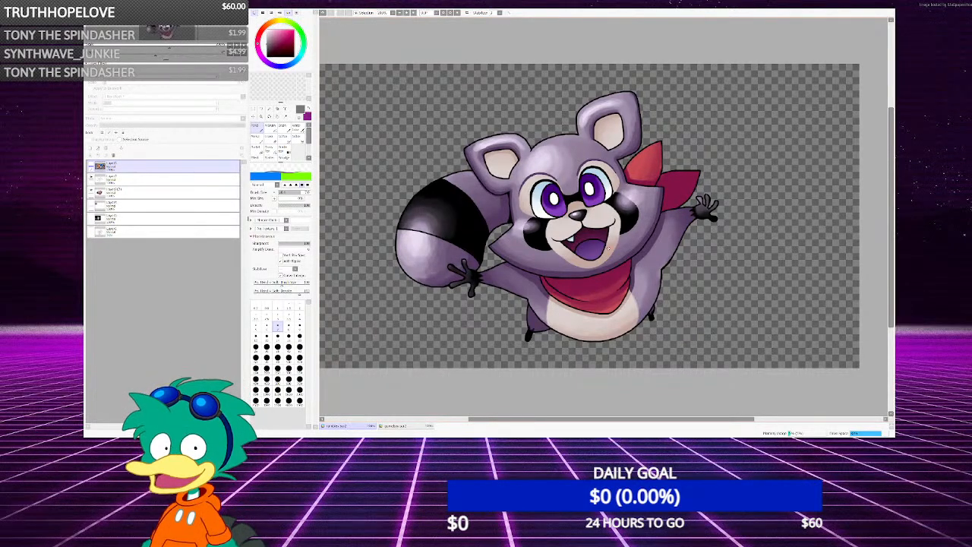
pyautogui.scroll(-1, 714, 228)
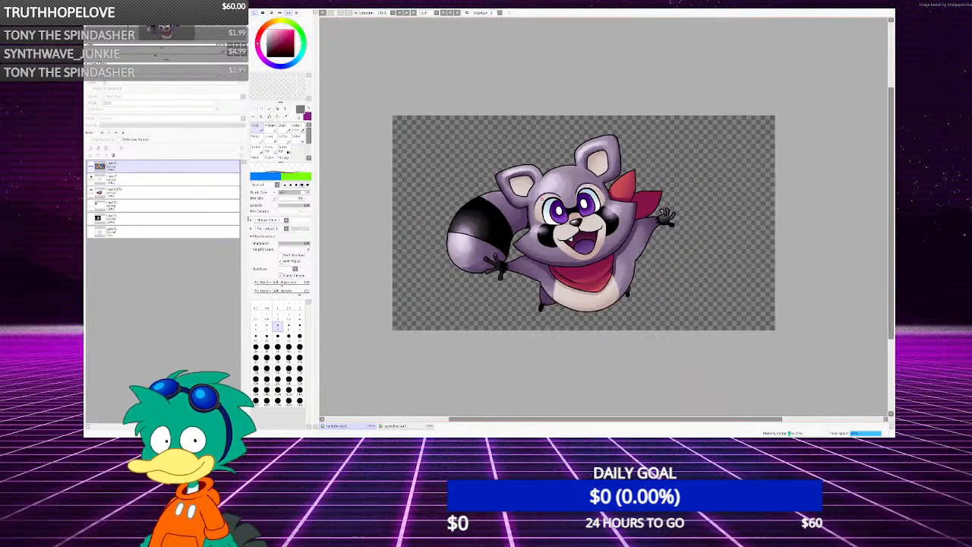
pyautogui.scroll(1, 714, 228)
pyautogui.scroll(-1, 714, 228)
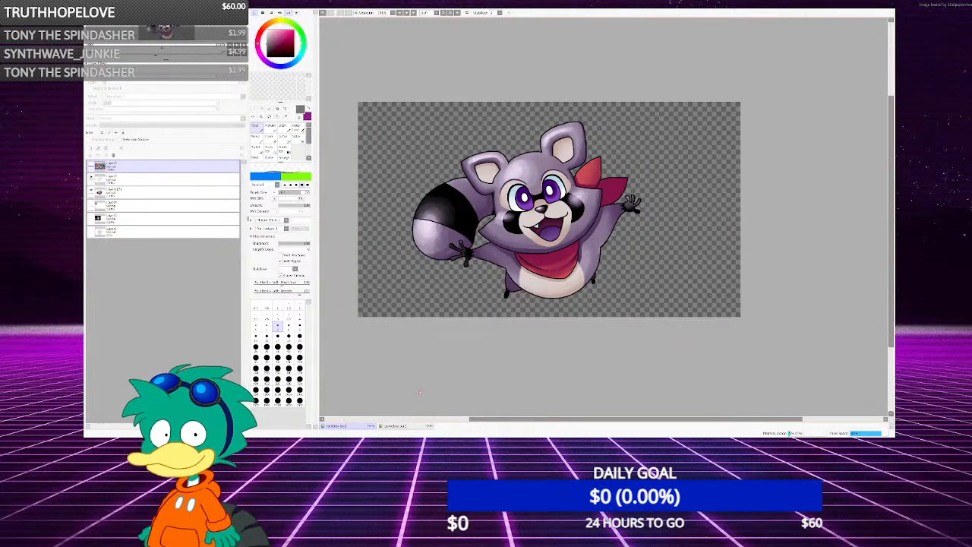
# Switch to the open painting of the blue-lit character with dreadlocks and inspect the figure
pyautogui.click(402, 425)
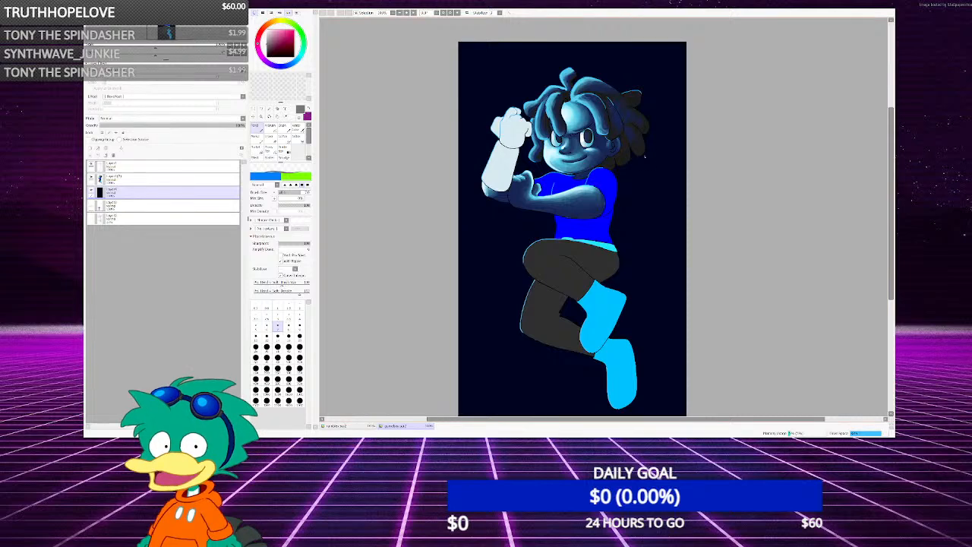
pyautogui.scroll(1, 678, 188)
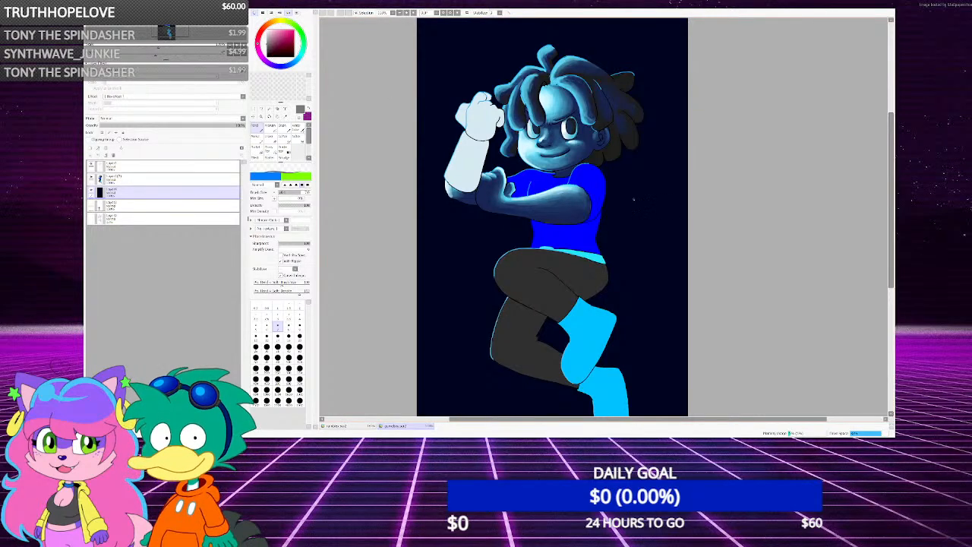
pyautogui.scroll(2, 629, 199)
pyautogui.scroll(-2, 532, 195)
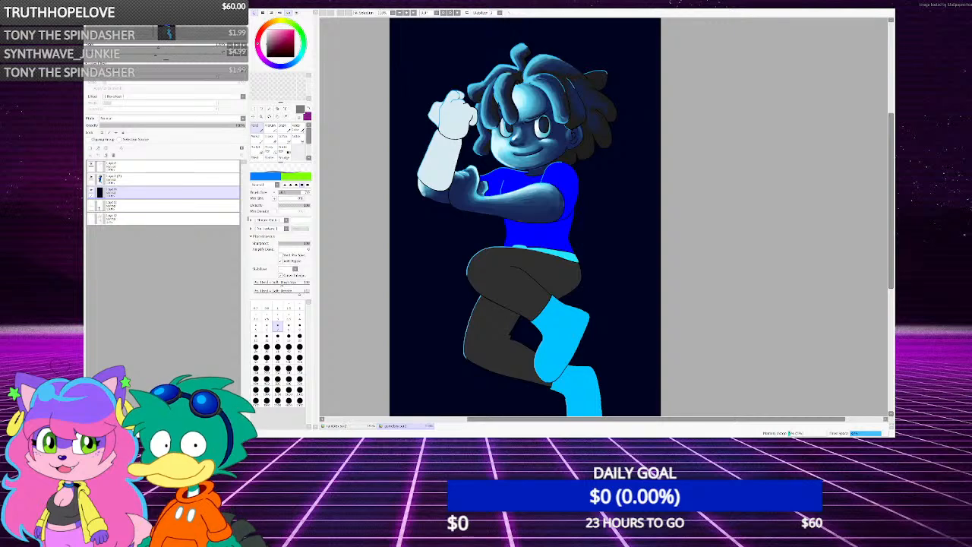
pyautogui.scroll(-1, 476, 228)
pyautogui.scroll(5, 531, 237)
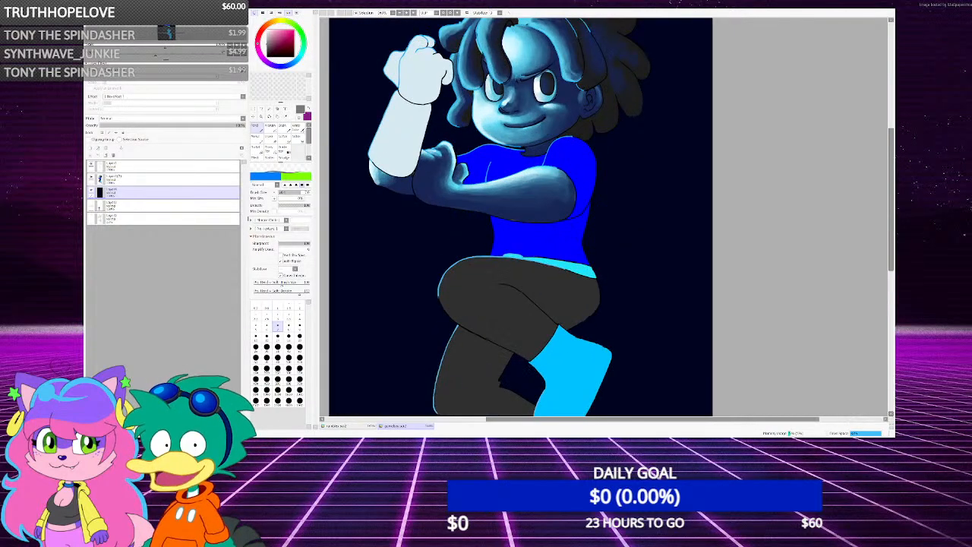
# Sample the cyan of the waistband and make the character's painted layer active
pyautogui.scroll(2, 575, 266)
pyautogui.rightClick(576, 267)
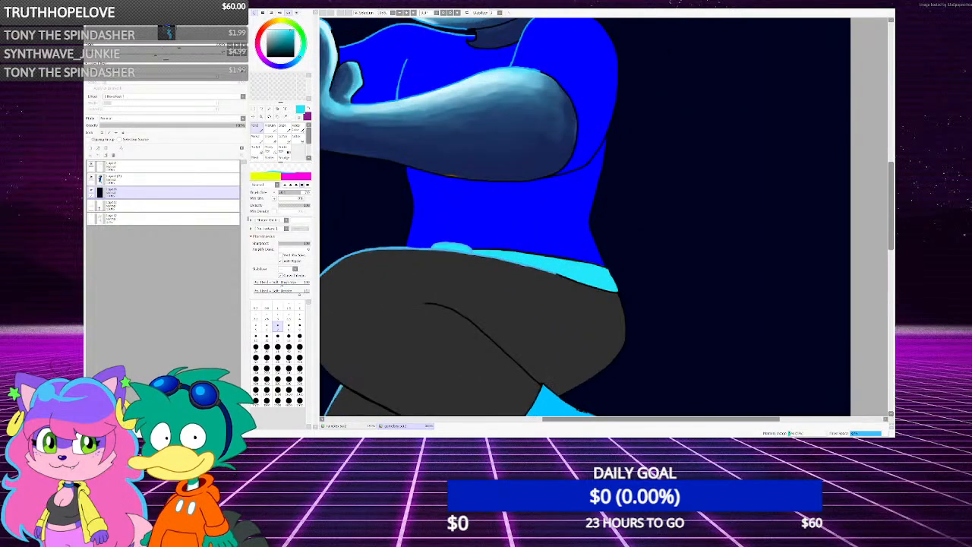
pyautogui.click(166, 178)
pyautogui.scroll(-3, 429, 176)
pyautogui.scroll(-1, 429, 176)
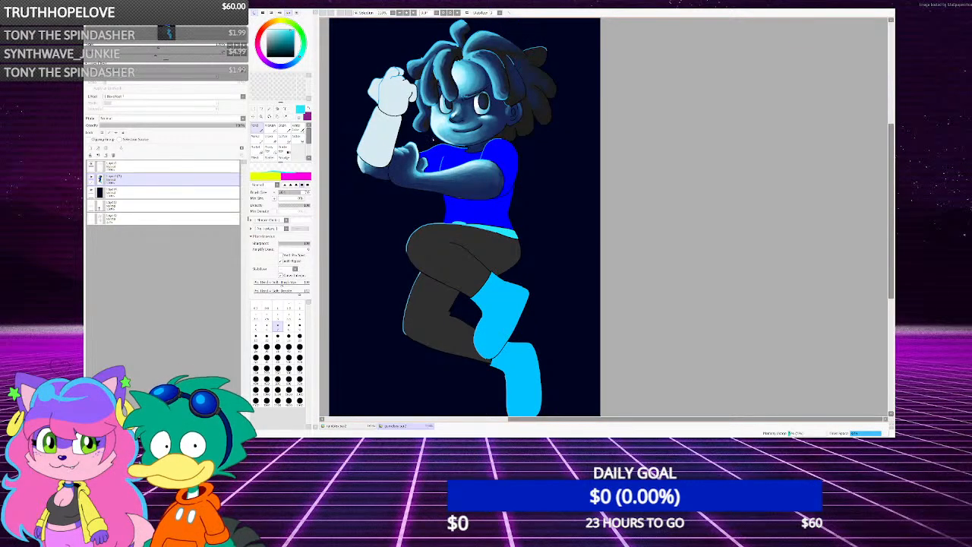
# Sample dark navy from the face's skin shadow and shade the skin around the outer edge of the eye nearest the ear
pyautogui.scroll(3, 442, 115)
pyautogui.scroll(-2, 453, 199)
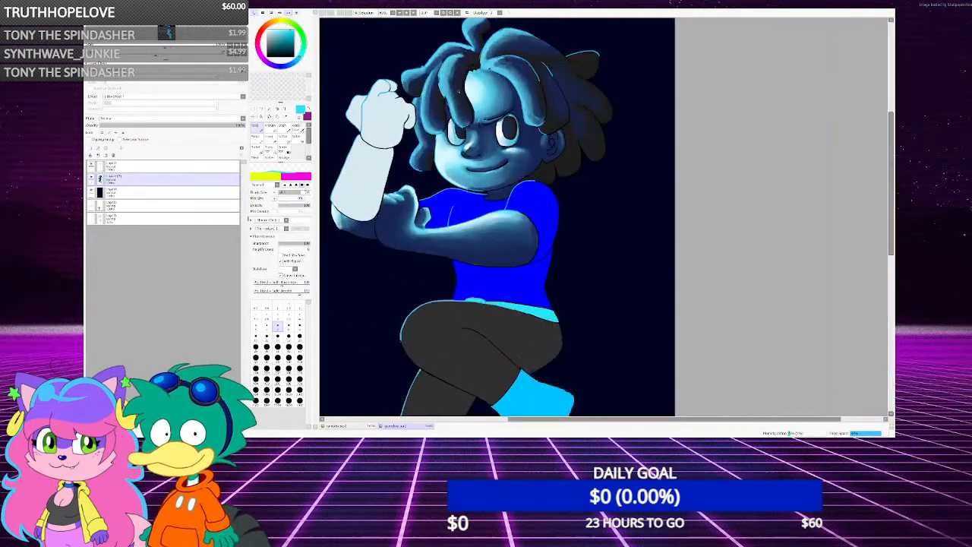
pyautogui.scroll(5, 410, 133)
pyautogui.scroll(2, 553, 145)
pyautogui.keyDown('alt'); pyautogui.click(533, 163); pyautogui.keyUp('alt')
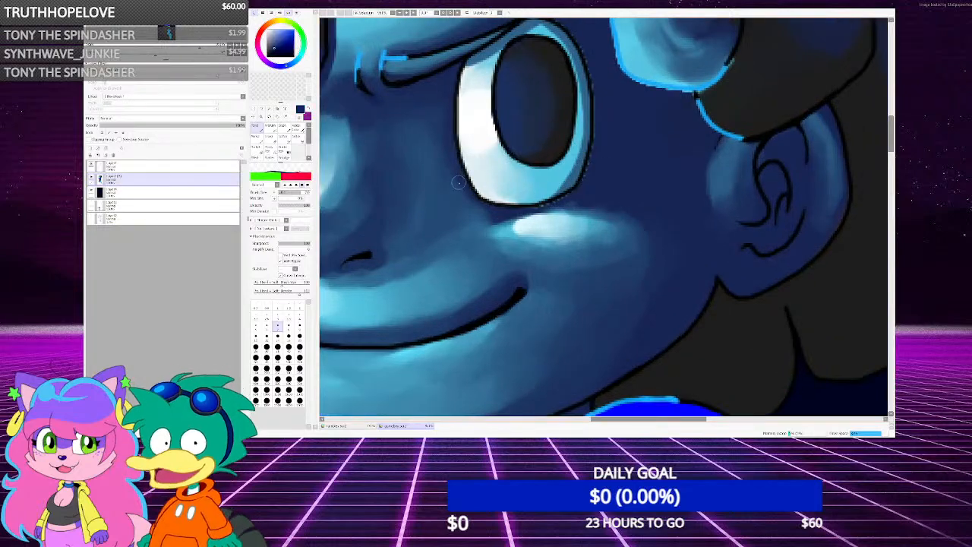
pyautogui.scroll(1, 533, 163)
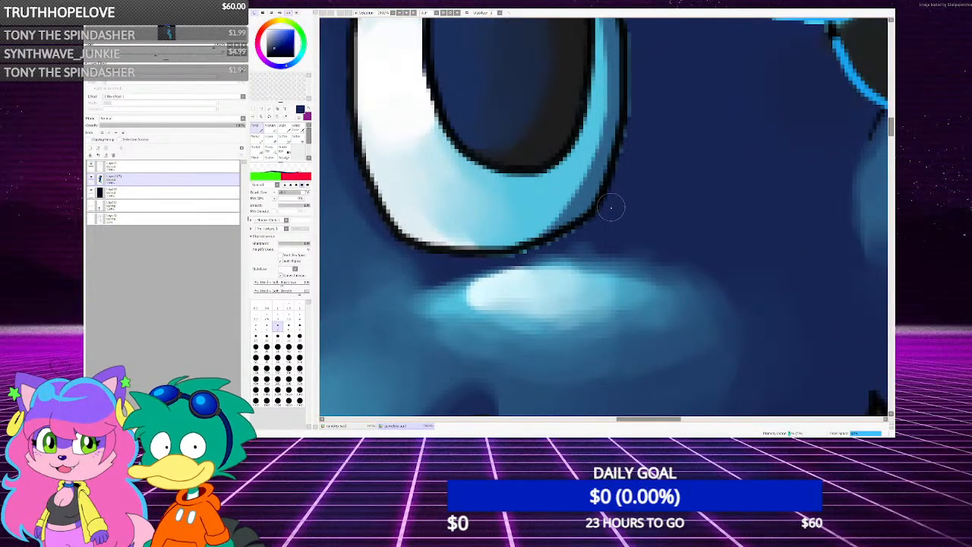
pyautogui.scroll(-1, 656, 120)
pyautogui.scroll(-1, 608, 145)
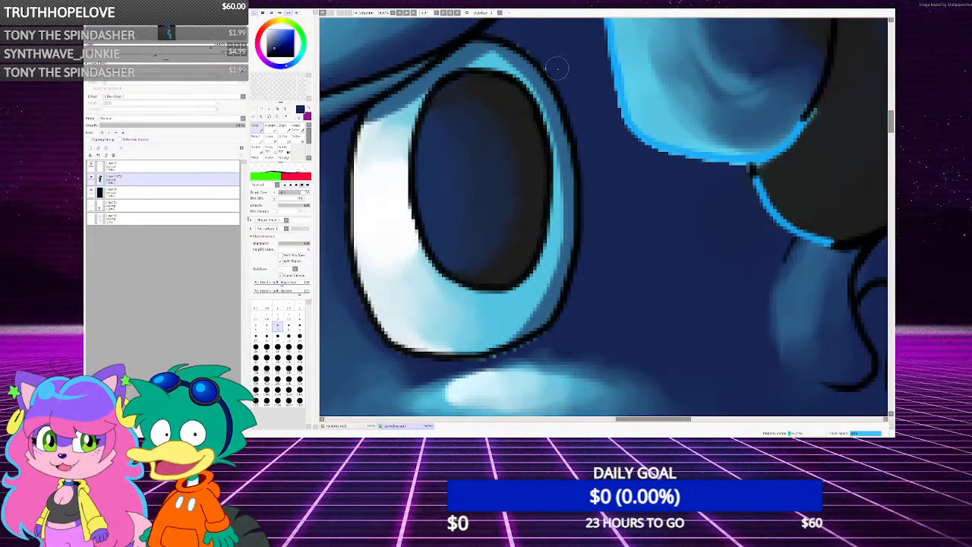
pyautogui.scroll(-1, 585, 208)
pyautogui.scroll(2, 585, 208)
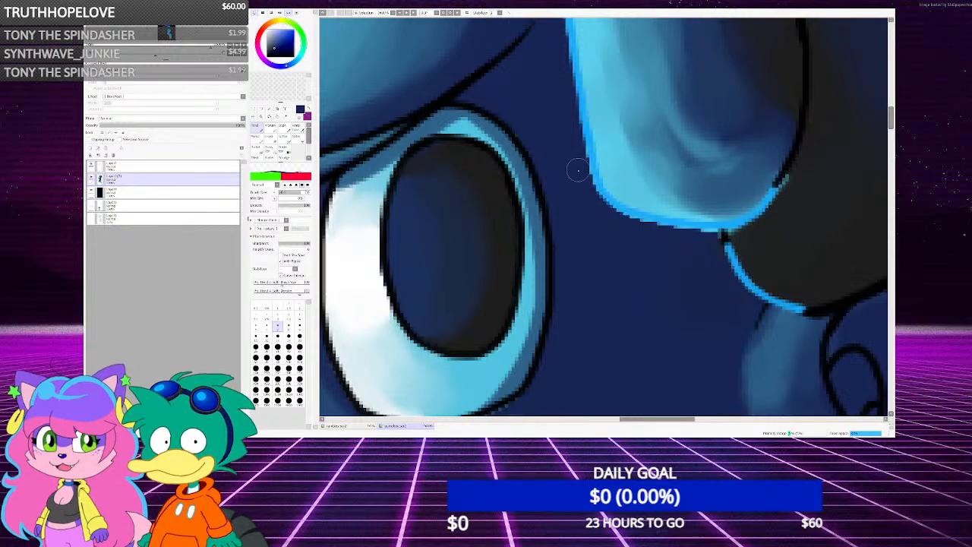
# Paint navy shadow on the skin along the tip and inner edge of the dreadlock beside the ear
pyautogui.moveTo(607, 202); pyautogui.dragTo(657, 221)
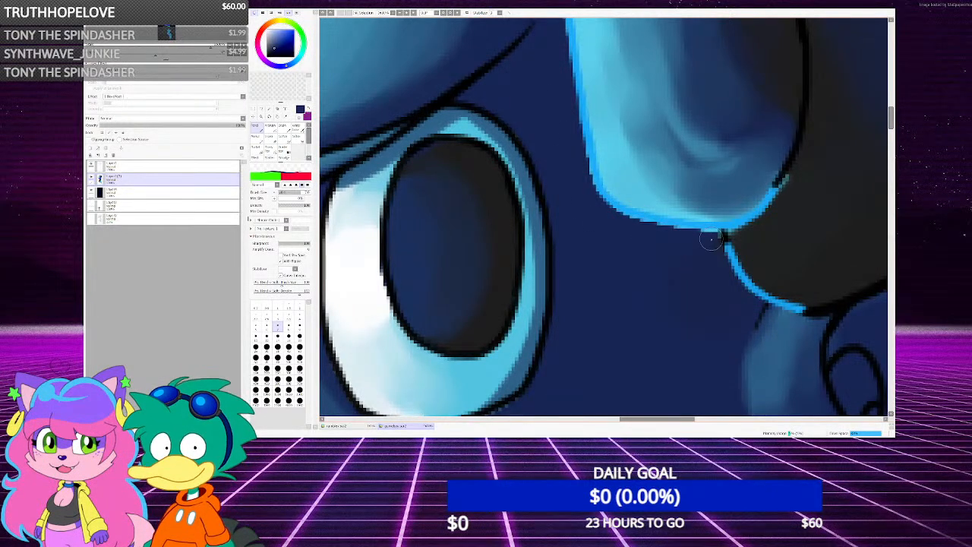
pyautogui.scroll(-1, 509, 268)
pyautogui.moveTo(535, 68); pyautogui.dragTo(518, 194)
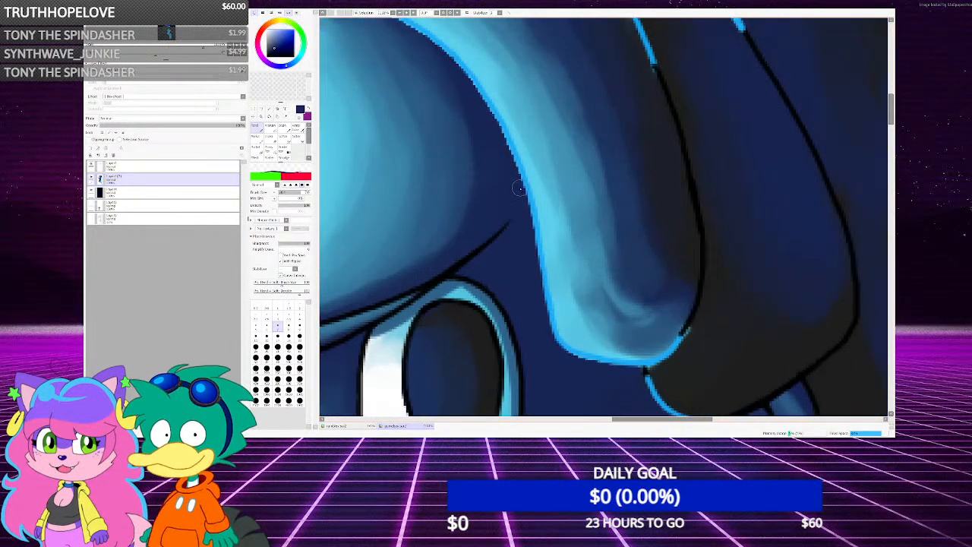
pyautogui.scroll(-2, 519, 214)
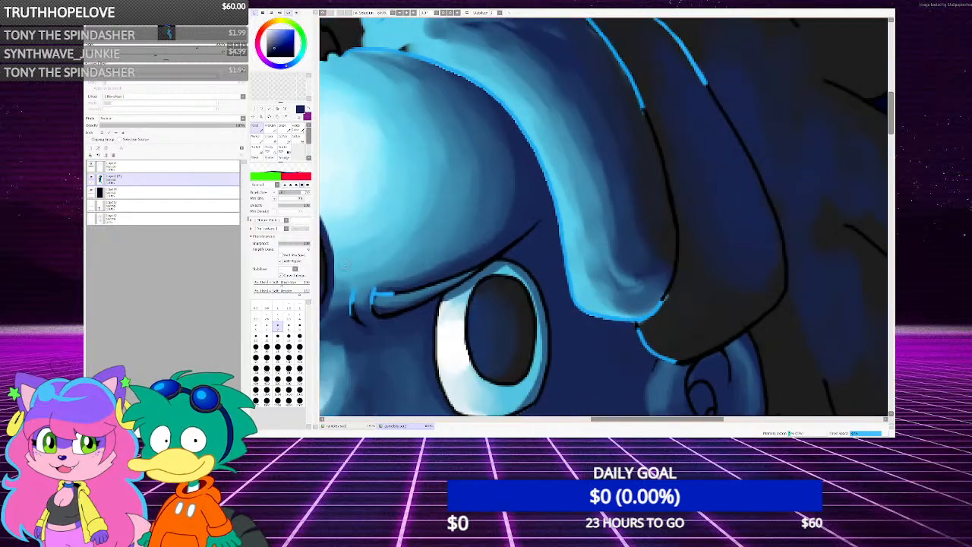
pyautogui.scroll(2, 603, 217)
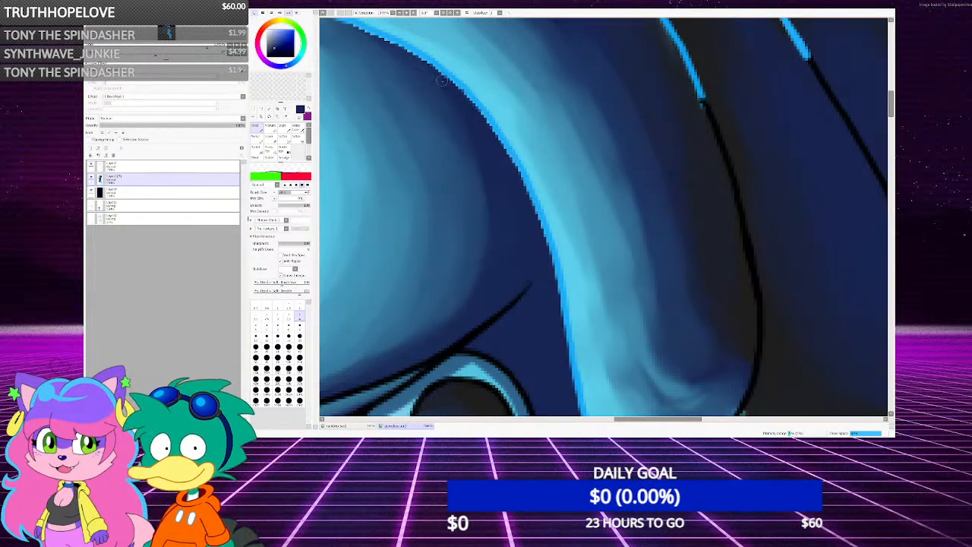
# Paint a thin navy cast shadow across the top of the forehead, following the hairline, with a smaller brush
pyautogui.scroll(-4, 410, 57)
pyautogui.scroll(4, 405, 87)
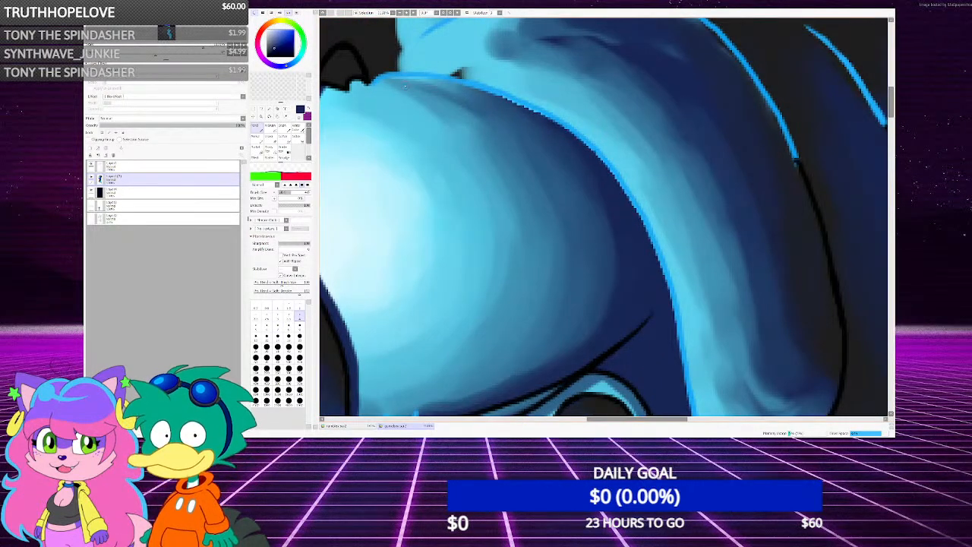
pyautogui.scroll(1, 405, 87)
pyautogui.moveTo(367, 85)
pyautogui.mouseDown()
pyautogui.moveTo(430, 76)
pyautogui.moveTo(521, 97)
pyautogui.moveTo(592, 124)
pyautogui.moveTo(667, 166)
pyautogui.mouseUp()
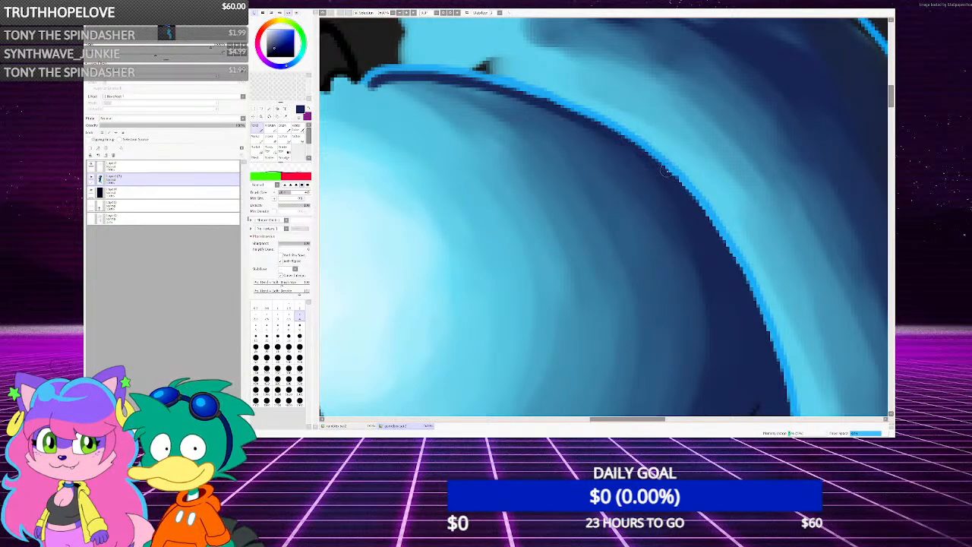
pyautogui.scroll(-6, 715, 244)
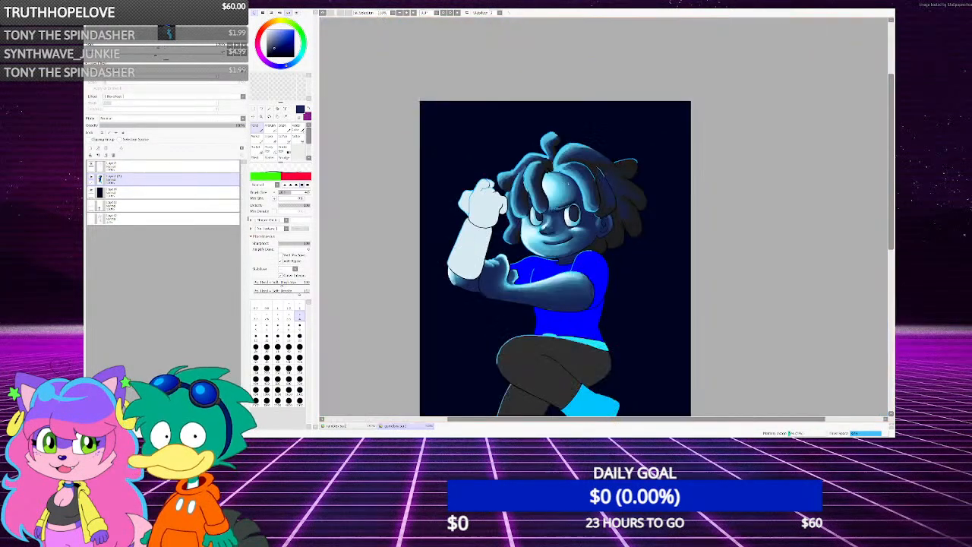
# Extend the navy cast shadow down the forehead beside the central dreadlock and into the skin gap between the front locks
pyautogui.scroll(6, 715, 243)
pyautogui.scroll(1, 521, 104)
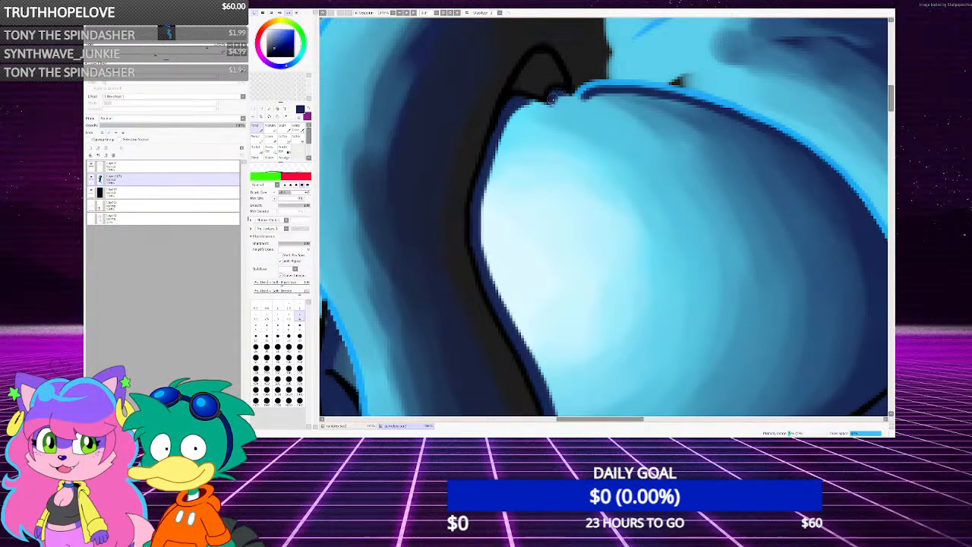
pyautogui.scroll(1, 566, 91)
pyautogui.scroll(-4, 547, 98)
pyautogui.scroll(5, 438, 126)
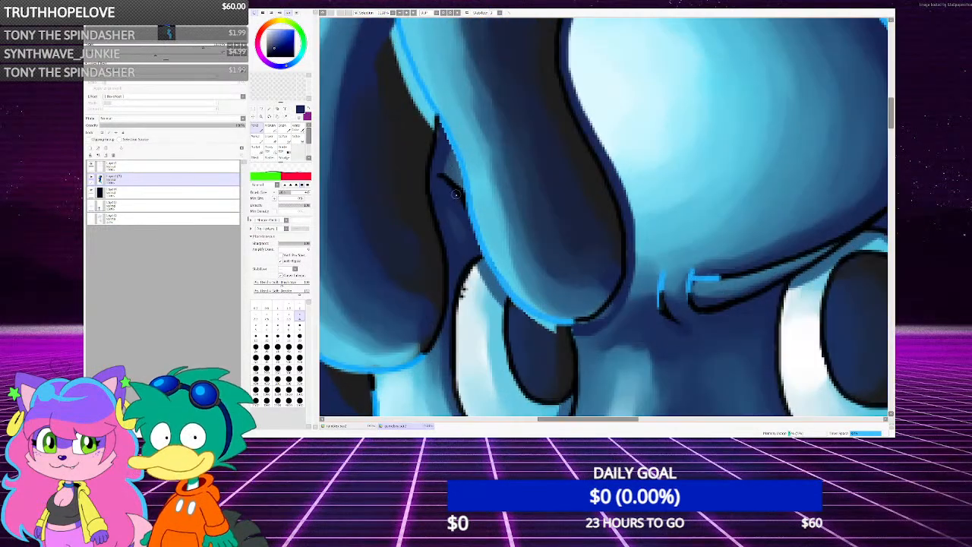
# Sample the pale eye white and touch up the outer edge of the eye partly covered by hair
pyautogui.scroll(-4, 437, 127)
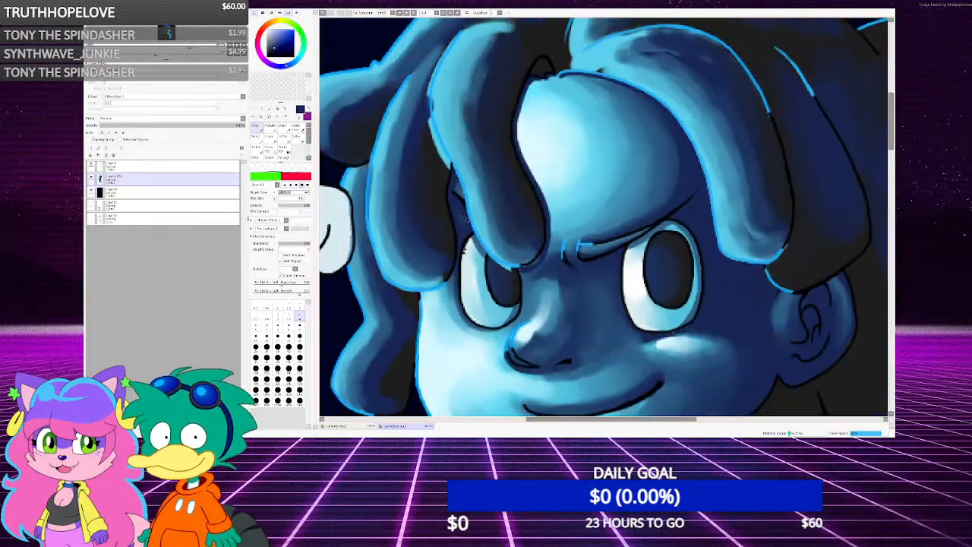
pyautogui.scroll(5, 471, 217)
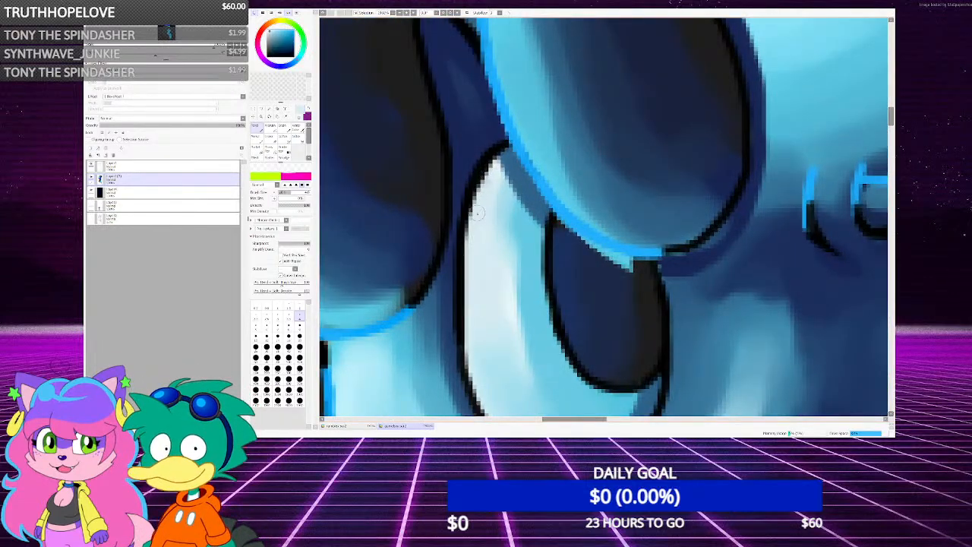
pyautogui.scroll(-4, 481, 388)
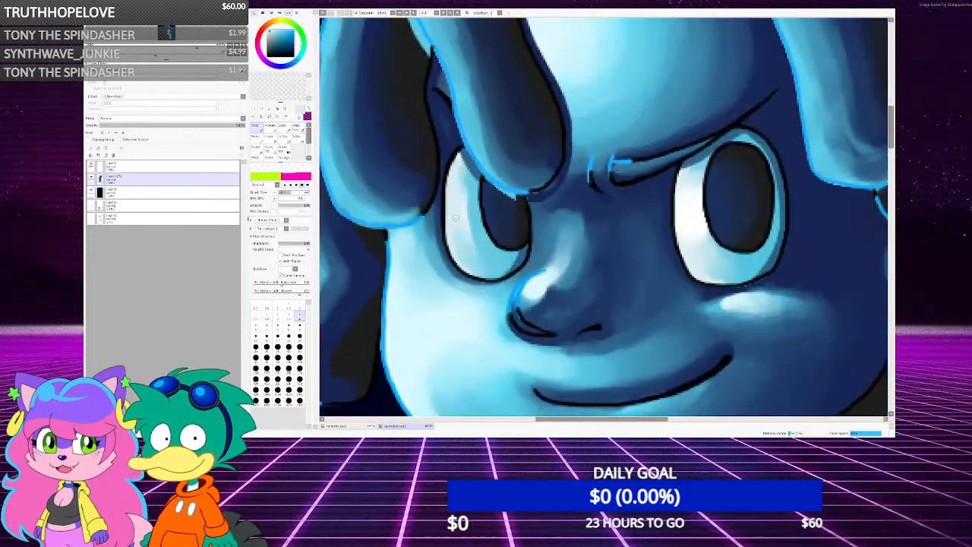
pyautogui.scroll(5, 438, 213)
# Sample blue from the skin and paint a shadow beneath the lower outline of the eye partly covered by hair
pyautogui.moveTo(454, 273)
pyautogui.mouseDown()
pyautogui.moveTo(476, 306)
pyautogui.moveTo(528, 347)
pyautogui.moveTo(594, 350)
pyautogui.mouseUp()
pyautogui.scroll(-3, 594, 350)
pyautogui.scroll(3, 585, 353)
pyautogui.rightClick(463, 321)
pyautogui.moveTo(463, 321); pyautogui.dragTo(563, 355)
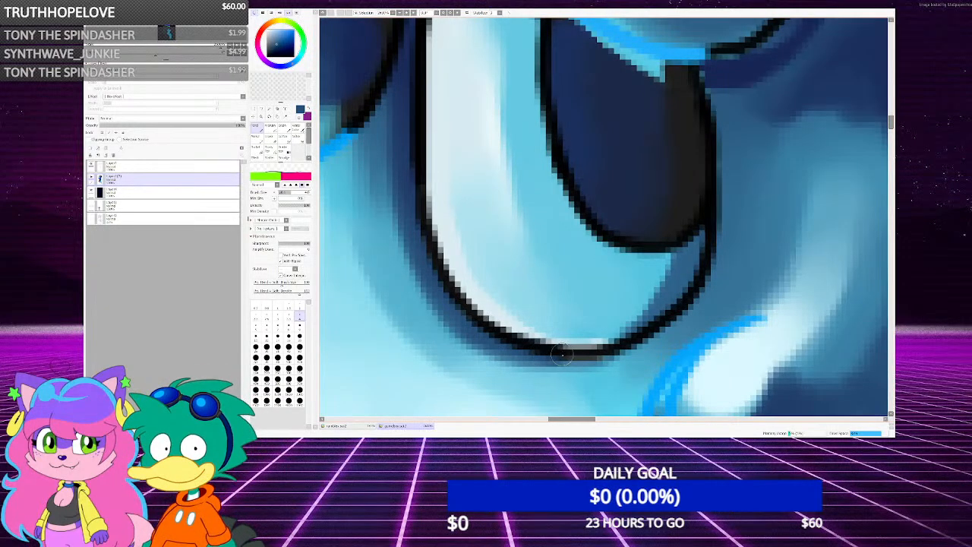
pyautogui.scroll(-5, 532, 235)
pyautogui.scroll(5, 577, 190)
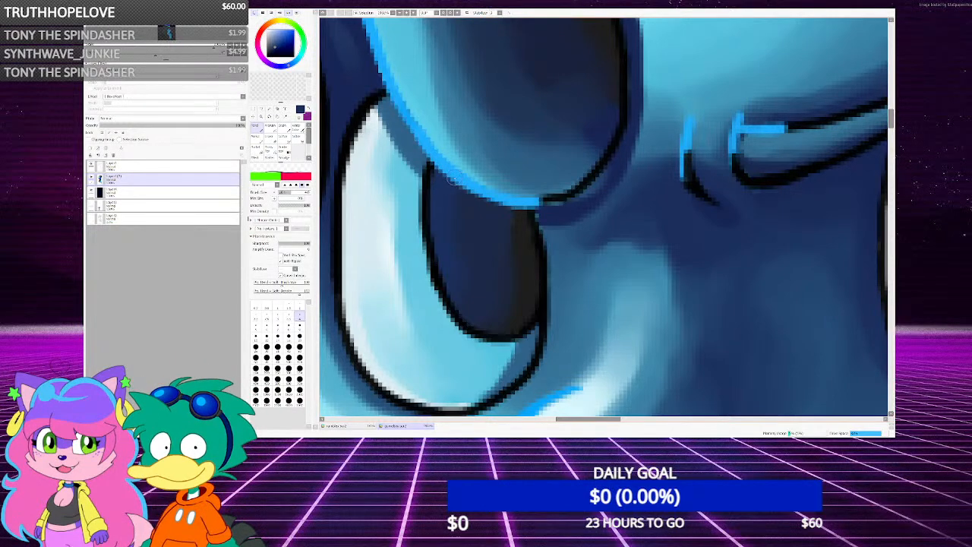
# Sample navy from the skin and paint the cast shadow around the central dreadlock's tip and down toward the inner brow
pyautogui.scroll(-3, 453, 164)
pyautogui.scroll(4, 501, 190)
pyautogui.rightClick(487, 182)
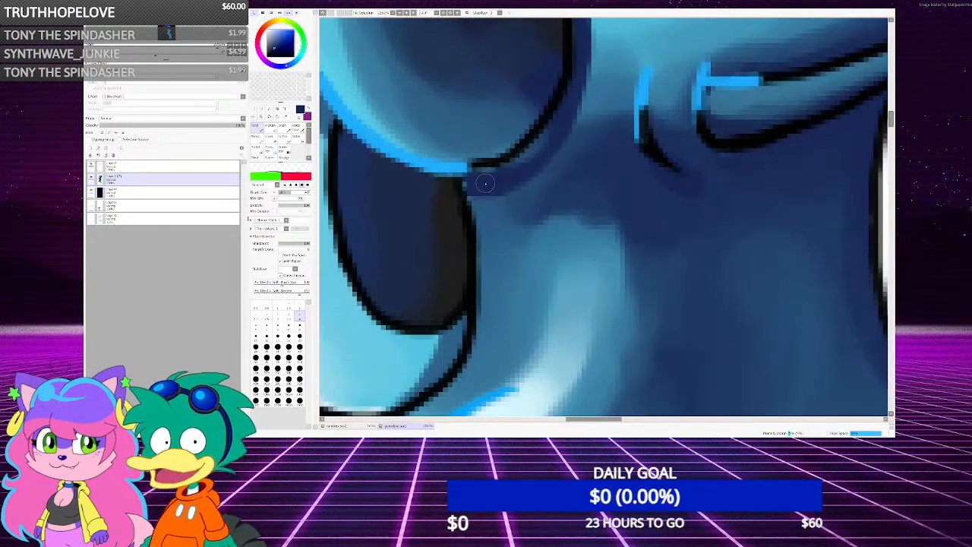
pyautogui.moveTo(470, 185)
pyautogui.mouseDown()
pyautogui.moveTo(562, 121)
pyautogui.moveTo(524, 164)
pyautogui.moveTo(586, 70)
pyautogui.moveTo(584, 26)
pyautogui.mouseUp()
pyautogui.moveTo(585, 27)
pyautogui.mouseDown()
pyautogui.moveTo(522, 136)
pyautogui.moveTo(522, 154)
pyautogui.moveTo(517, 99)
pyautogui.mouseUp()
pyautogui.scroll(-1, 522, 154)
pyautogui.moveTo(523, 135); pyautogui.dragTo(517, 99)
pyautogui.moveTo(521, 190); pyautogui.dragTo(490, 252)
pyautogui.scroll(-2, 486, 250)
pyautogui.scroll(2, 580, 240)
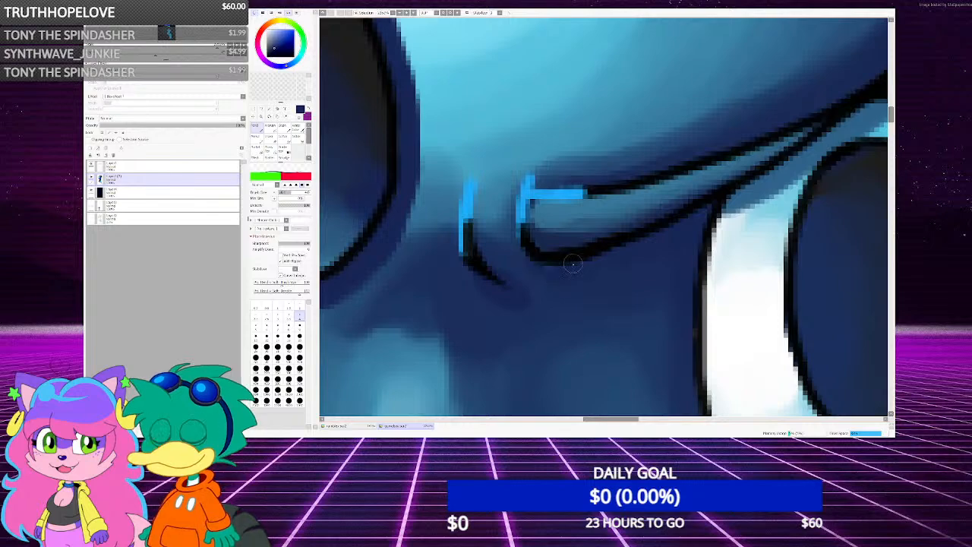
# Sample the shirt's bright blue and touch up the shirt along the upper outline of the raised arm
pyautogui.scroll(-3, 592, 221)
pyautogui.scroll(3, 577, 235)
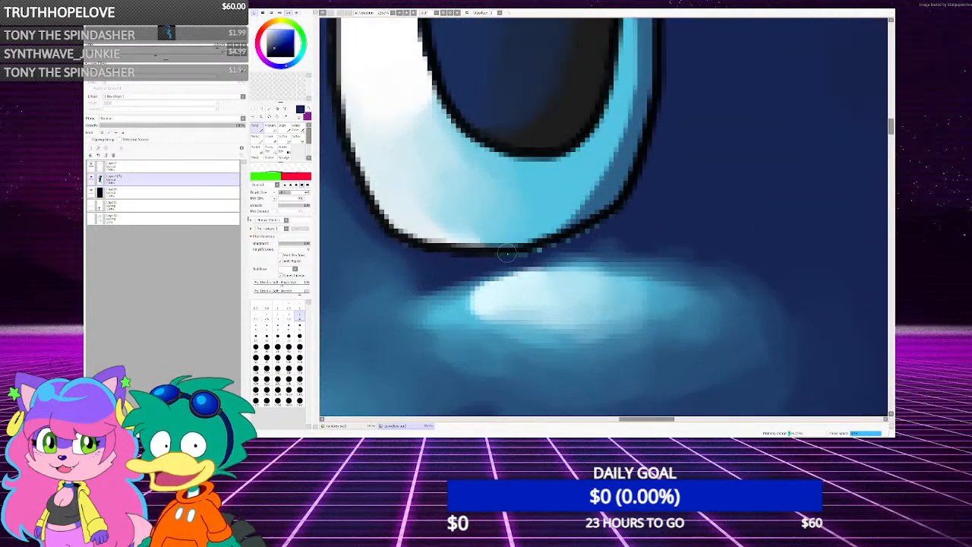
pyautogui.scroll(-4, 637, 203)
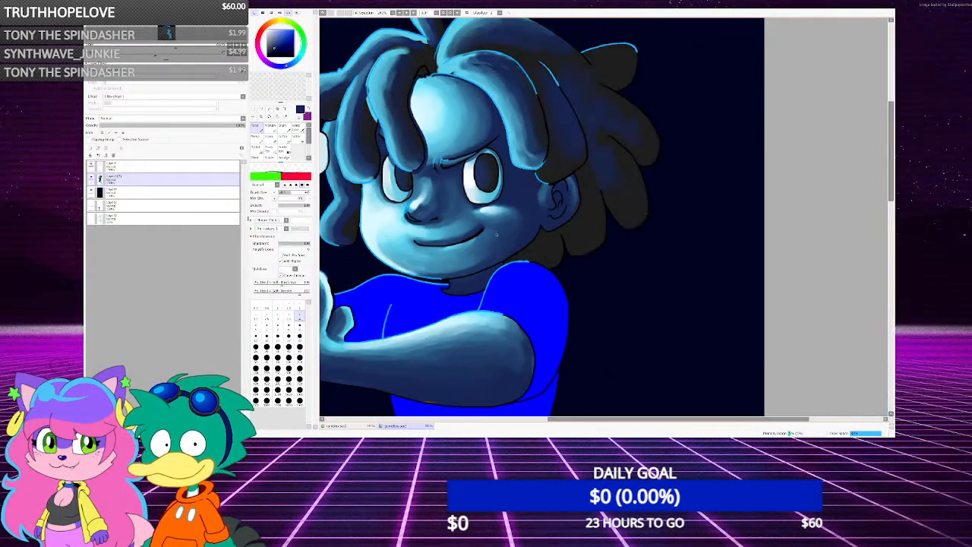
pyautogui.scroll(3, 517, 270)
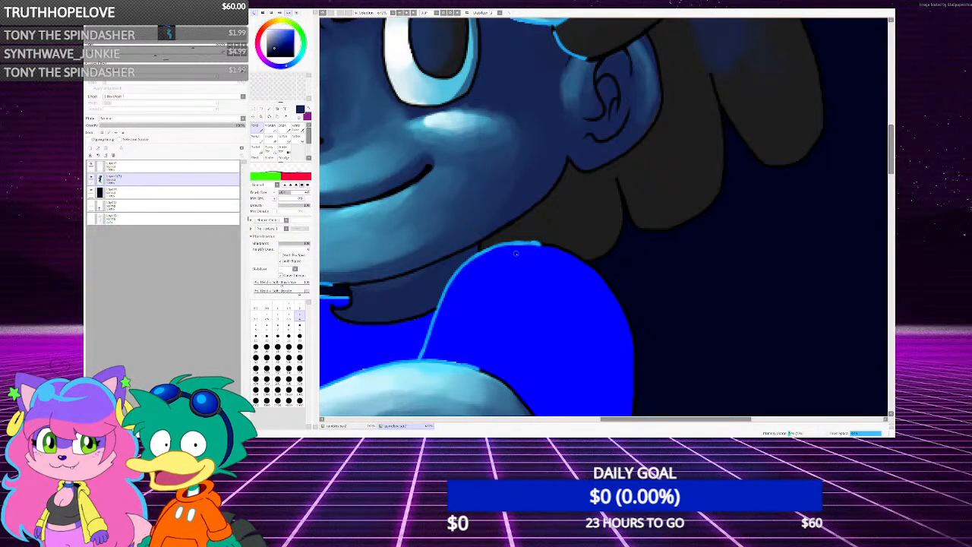
pyautogui.scroll(-3, 516, 251)
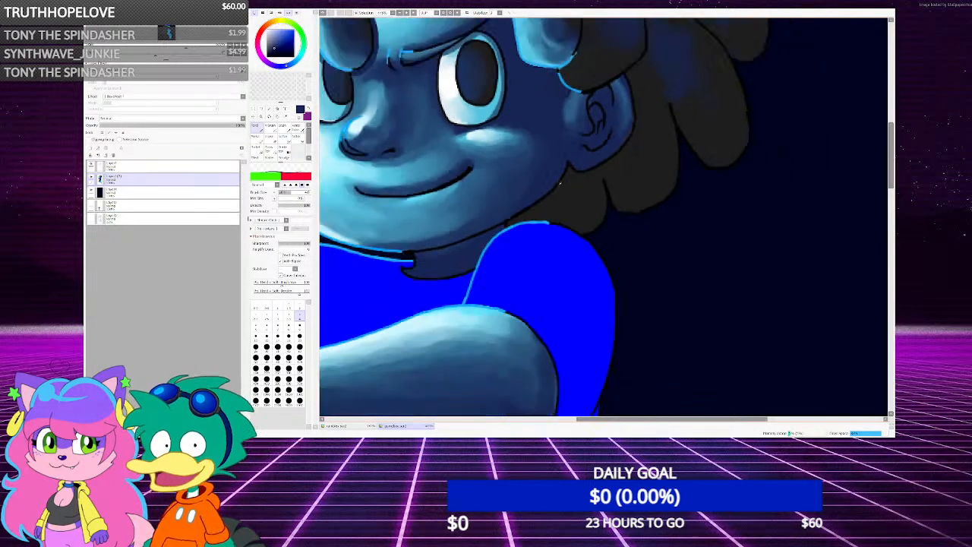
pyautogui.scroll(5, 560, 243)
pyautogui.keyDown('alt'); pyautogui.click(561, 243); pyautogui.keyUp('alt')
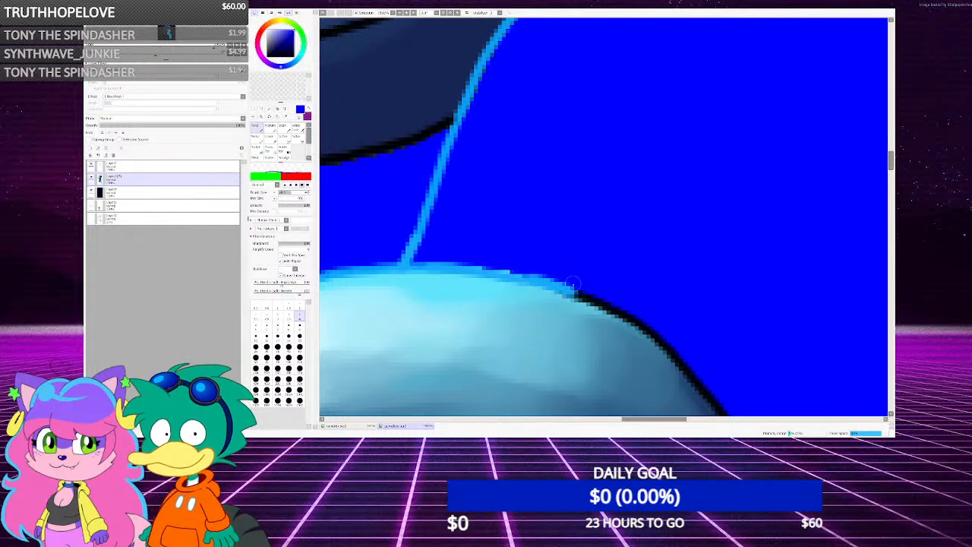
pyautogui.moveTo(515, 270); pyautogui.dragTo(480, 265)
# Sample the neck's navy and the shirt's bright blue to clean up the edges beside the sleeve's light-blue outline
pyautogui.scroll(-4, 423, 254)
pyautogui.scroll(3, 507, 179)
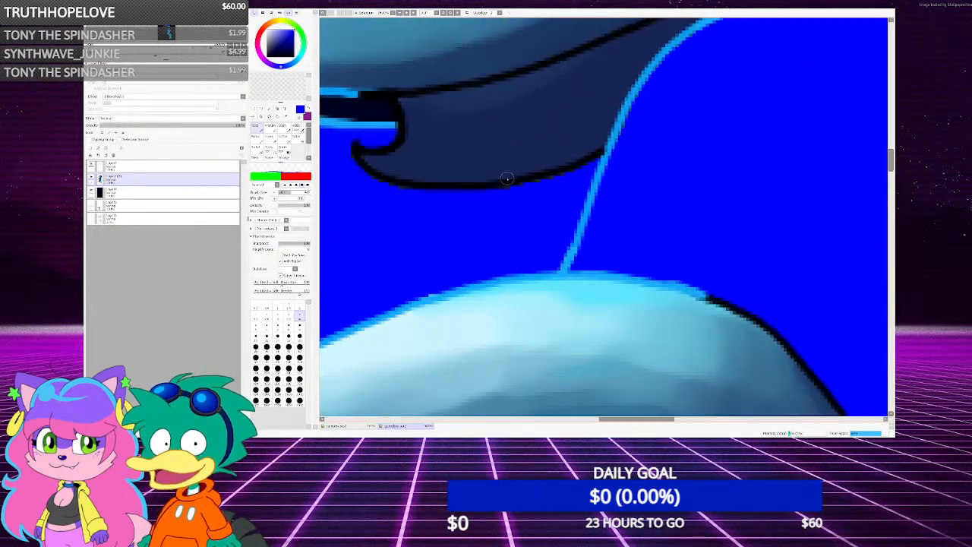
pyautogui.scroll(1, 507, 179)
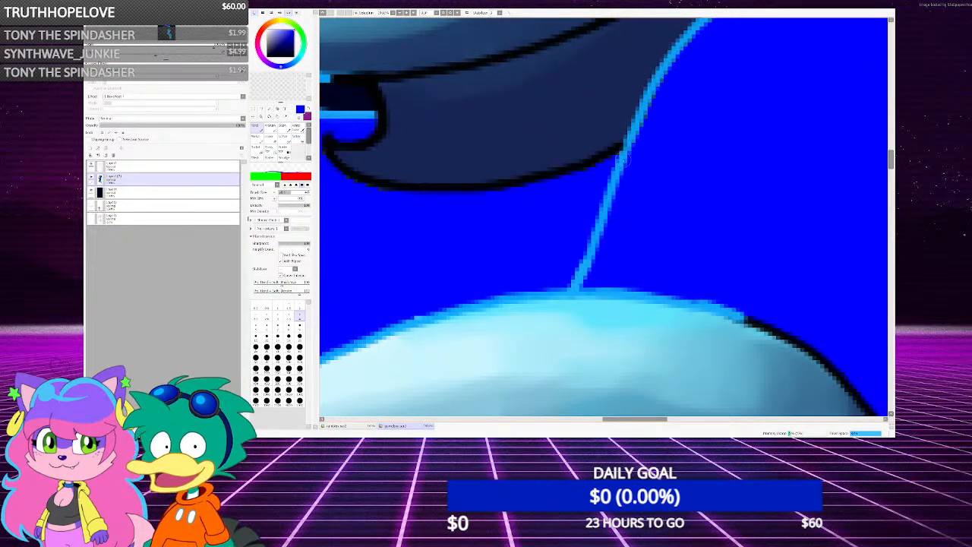
pyautogui.scroll(1, 589, 164)
pyautogui.keyDown('alt'); pyautogui.click(625, 146); pyautogui.keyUp('alt')
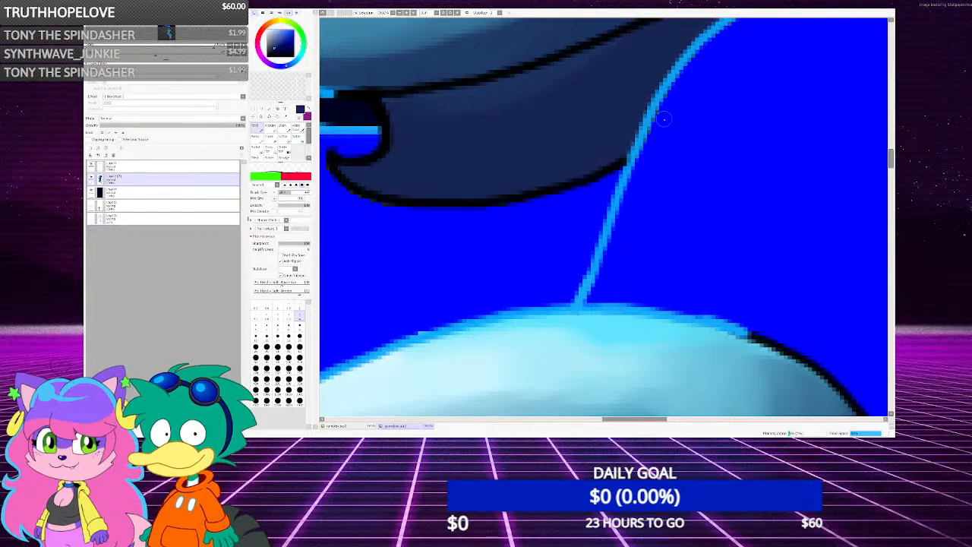
pyautogui.keyDown('alt'); pyautogui.click(663, 119); pyautogui.keyUp('alt')
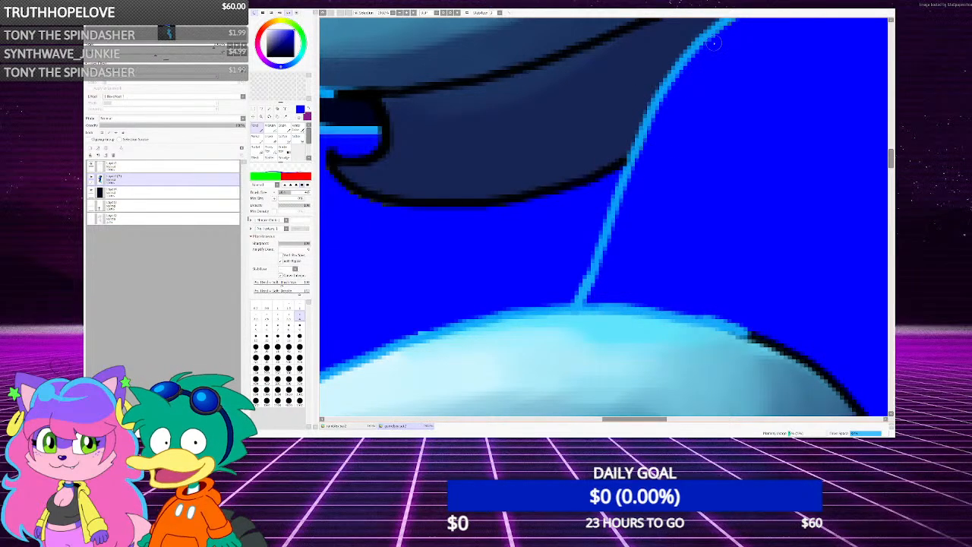
pyautogui.scroll(-2, 624, 198)
pyautogui.scroll(1, 608, 152)
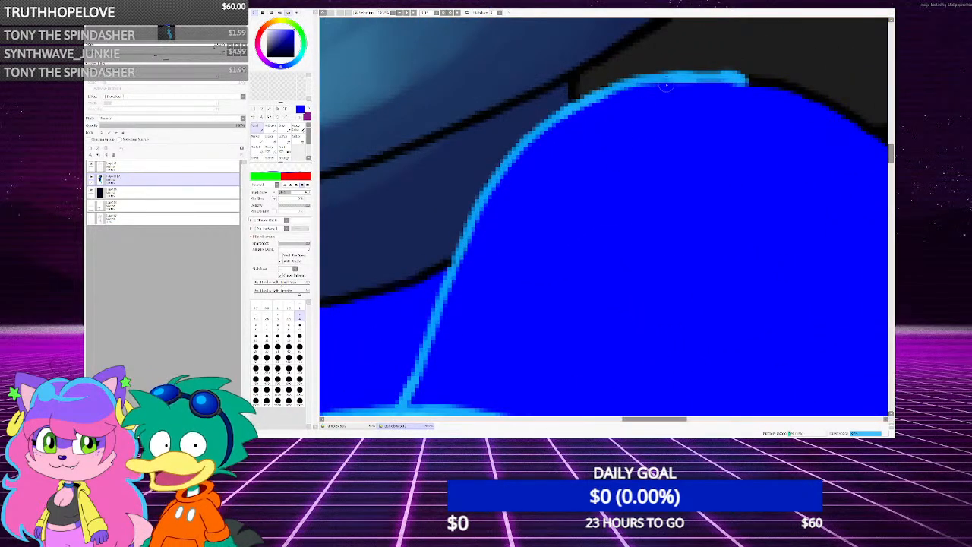
pyautogui.scroll(-5, 738, 128)
pyautogui.scroll(2, 496, 170)
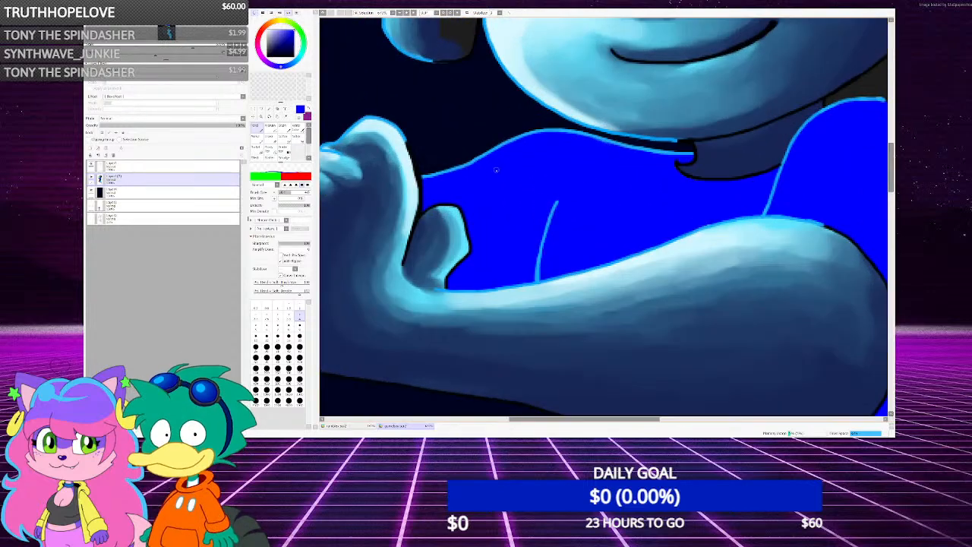
# Sample the light-blue rim colour and extend the rim line down the hand's outer edge on the top layer with a smaller brush
pyautogui.scroll(-1, 518, 176)
pyautogui.scroll(5, 445, 146)
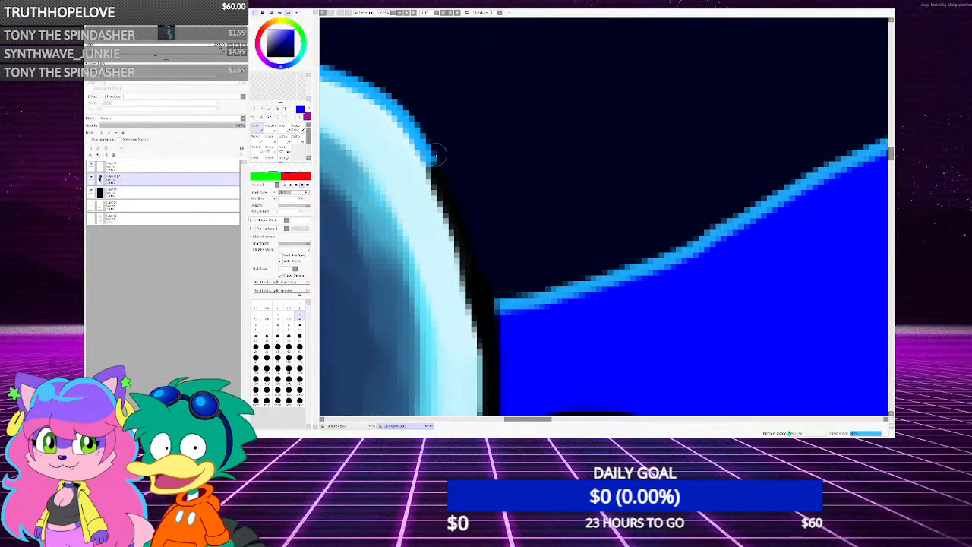
pyautogui.scroll(-3, 436, 156)
pyautogui.scroll(3, 436, 155)
pyautogui.keyDown('alt'); pyautogui.click(436, 157); pyautogui.keyUp('alt')
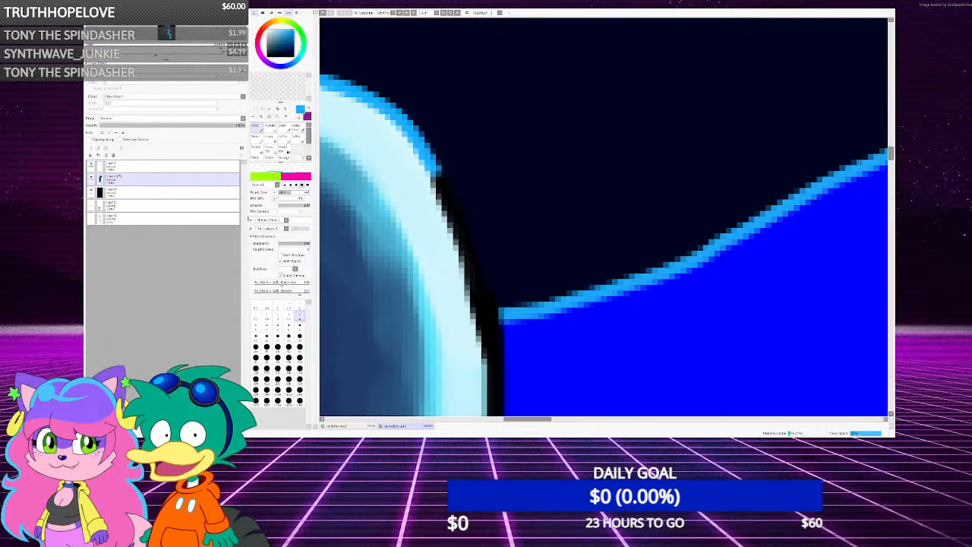
pyautogui.scroll(1, 436, 170)
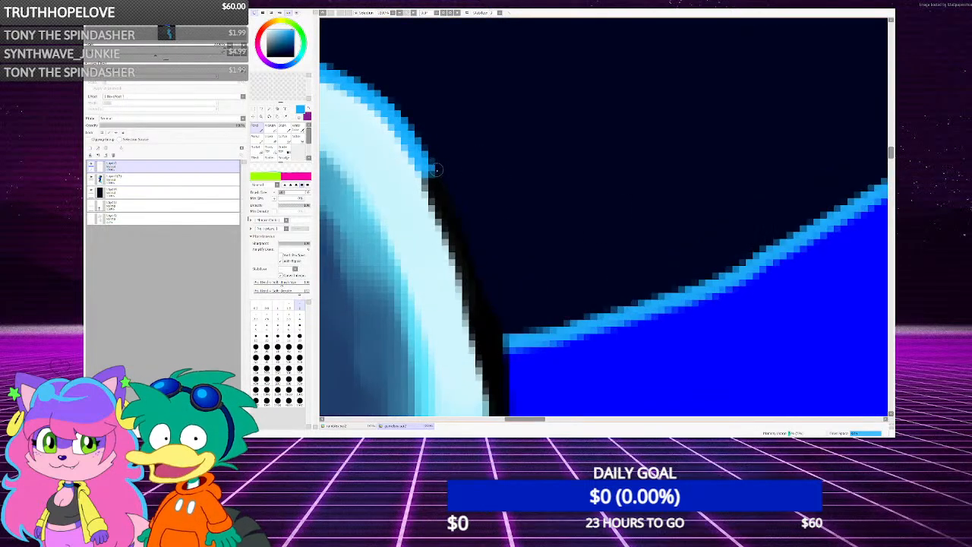
pyautogui.moveTo(418, 143)
pyautogui.mouseDown()
pyautogui.moveTo(468, 242)
pyautogui.moveTo(407, 126)
pyautogui.mouseUp()
pyautogui.hotkey('ctrl', 'z')
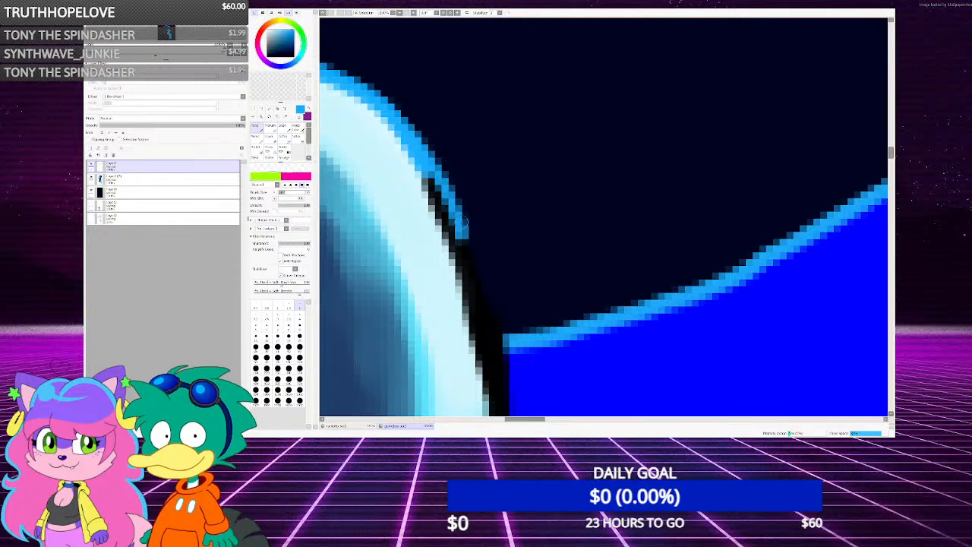
# Examine the unshaded white forearm and fist against the painted face, arms and flat-coloured clothing
pyautogui.scroll(-5, 507, 174)
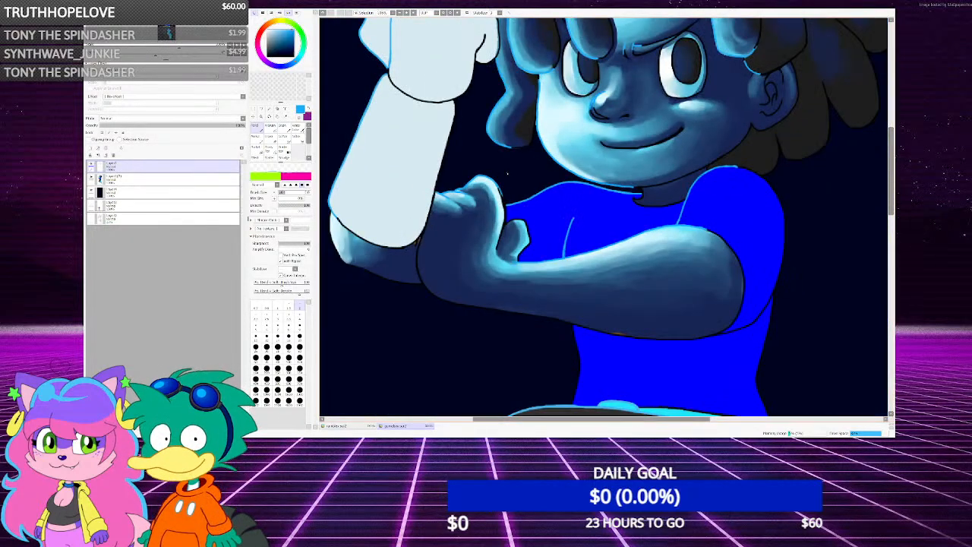
pyautogui.scroll(-2, 507, 174)
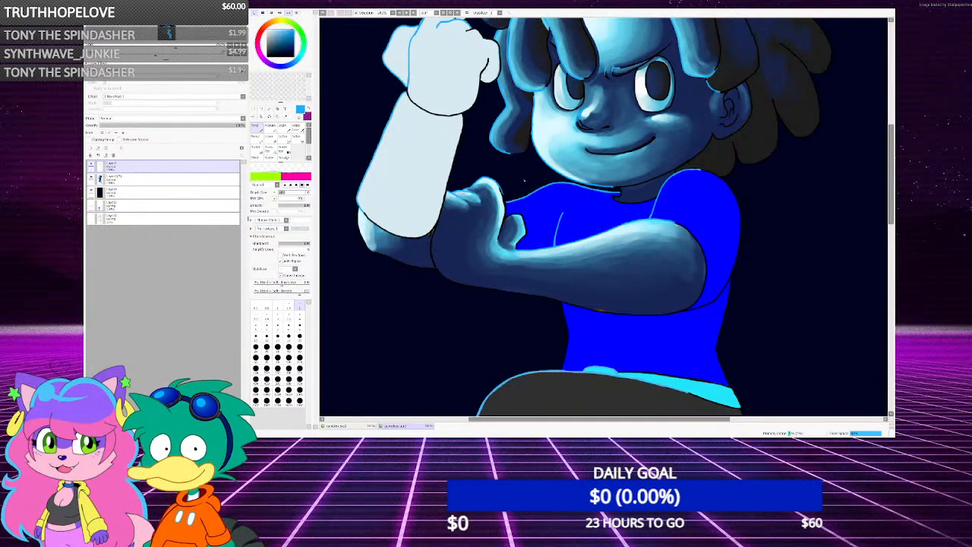
pyautogui.scroll(2, 524, 181)
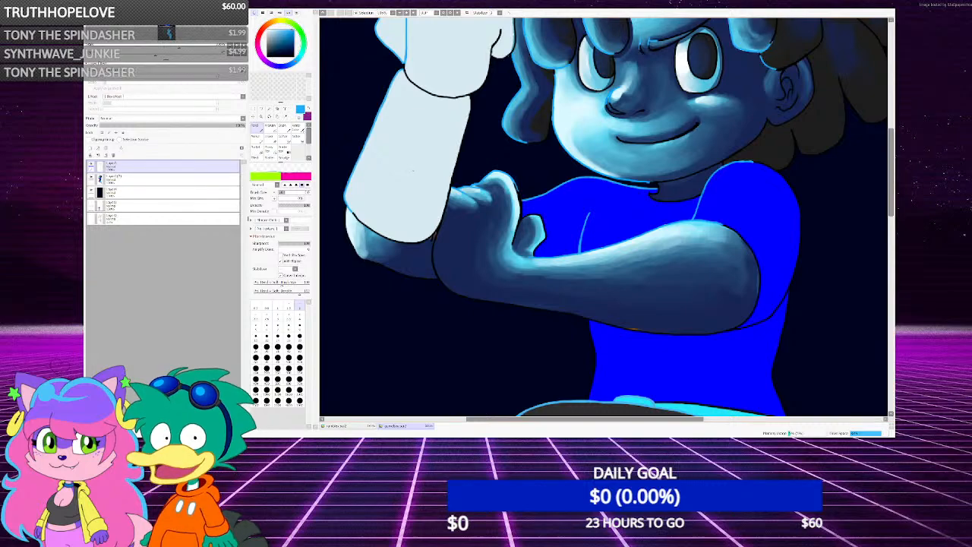
pyautogui.scroll(-2, 412, 171)
pyautogui.scroll(2, 419, 154)
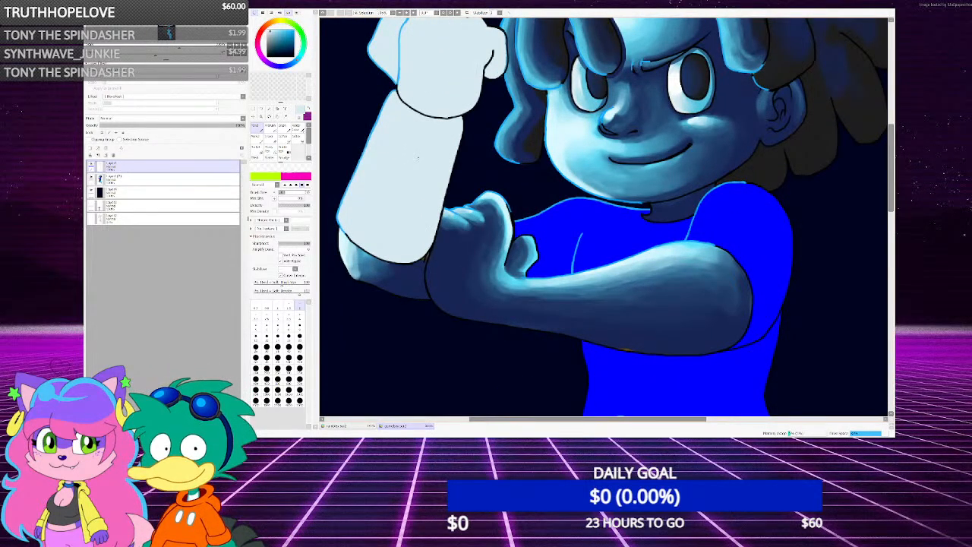
pyautogui.scroll(-3, 418, 157)
pyautogui.scroll(2, 418, 160)
pyautogui.scroll(-1, 420, 162)
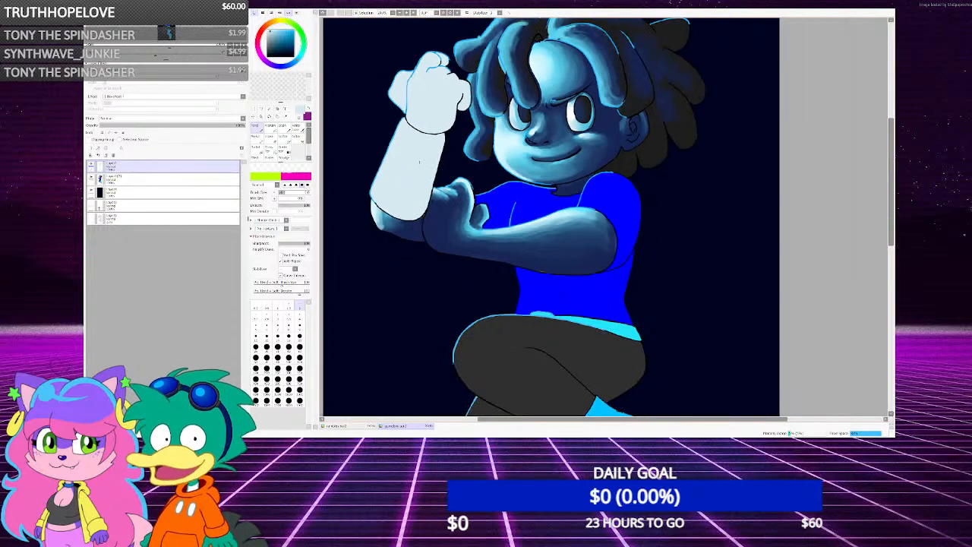
pyautogui.scroll(-2, 420, 161)
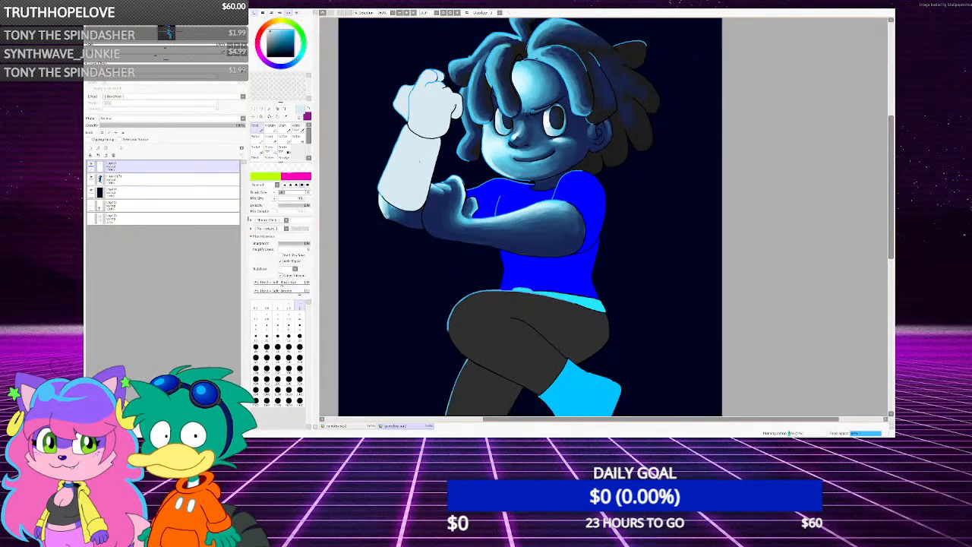
pyautogui.scroll(2, 420, 161)
# Sample light blue from the side dreadlock and paint inside its lower outline on the painted colour layer with a small brush
pyautogui.scroll(6, 416, 161)
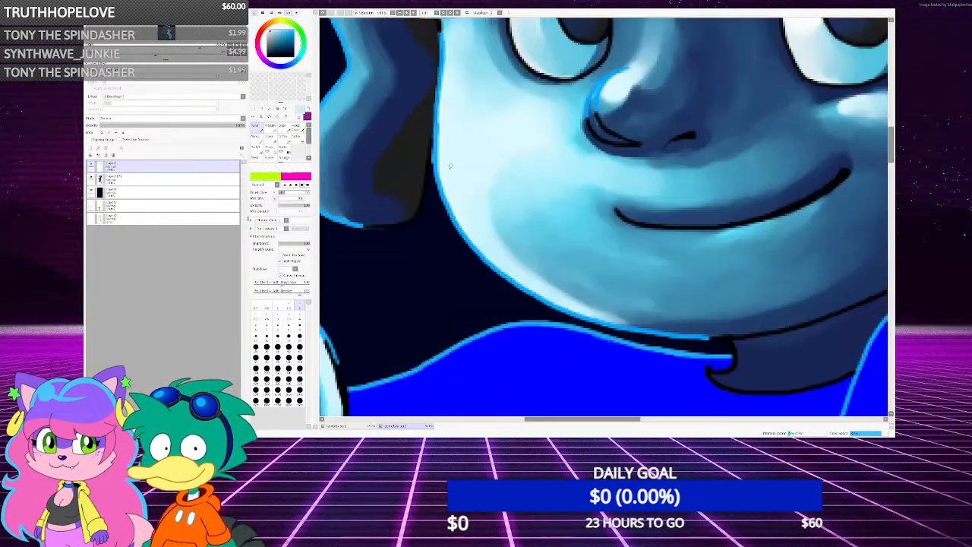
pyautogui.scroll(-5, 431, 160)
pyautogui.scroll(5, 445, 76)
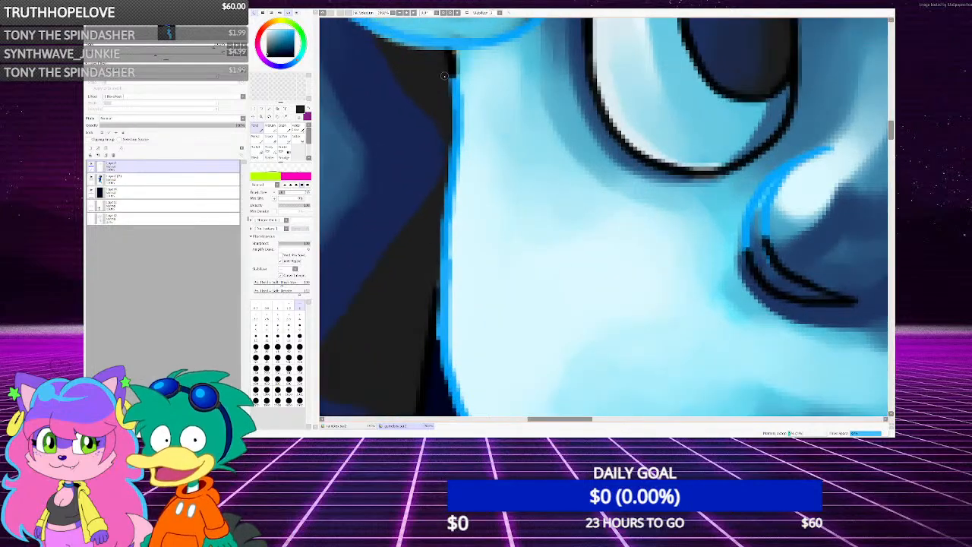
pyautogui.scroll(-3, 475, 152)
pyautogui.scroll(3, 466, 116)
pyautogui.rightClick(467, 117)
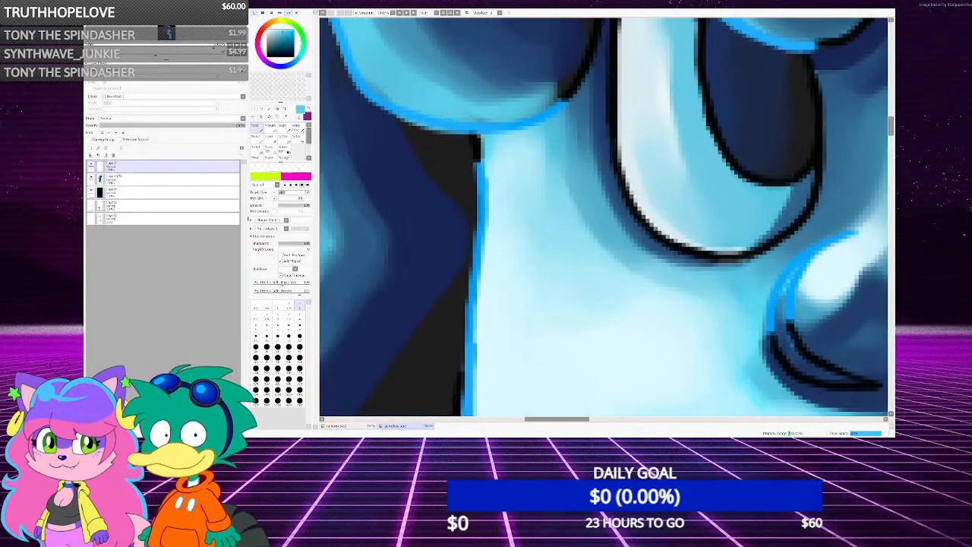
pyautogui.moveTo(460, 119); pyautogui.dragTo(503, 122)
pyautogui.hotkey('ctrl', 'z')
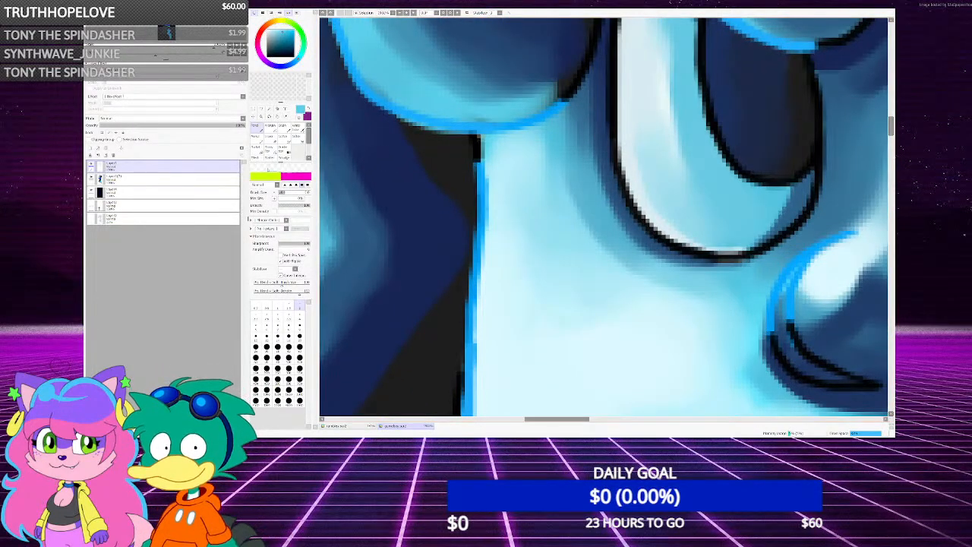
pyautogui.click(171, 179)
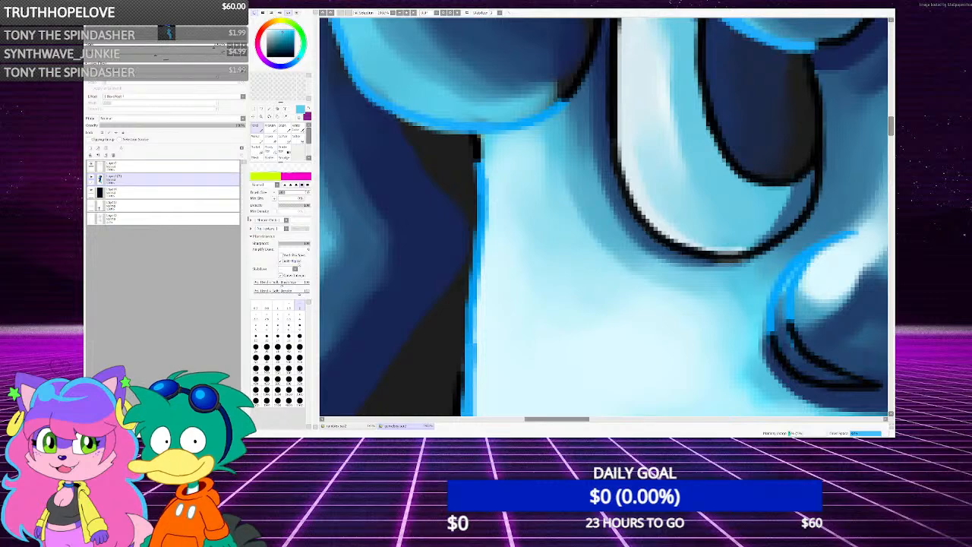
pyautogui.click(299, 327)
pyautogui.click(300, 316)
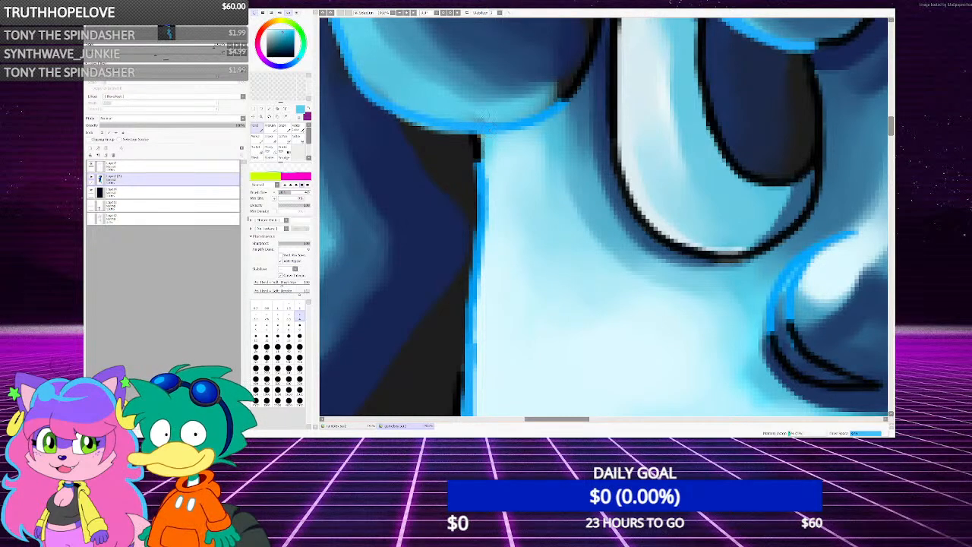
pyautogui.moveTo(386, 93); pyautogui.dragTo(366, 82)
pyautogui.scroll(-3, 427, 150)
pyautogui.scroll(2, 402, 123)
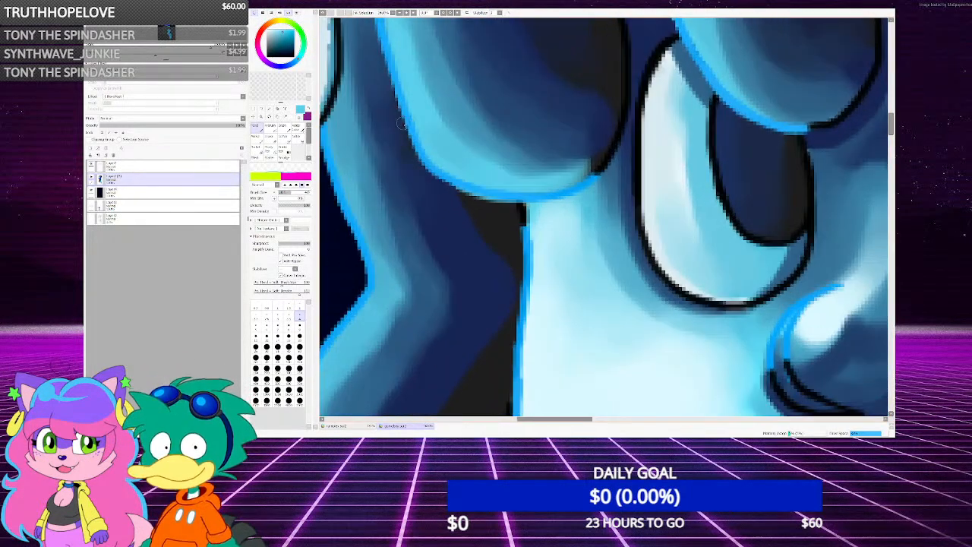
# Continue the light-blue highlight up the outer edge of the side dreadlock, just inside its rim line
pyautogui.scroll(-5, 414, 171)
pyautogui.scroll(4, 395, 91)
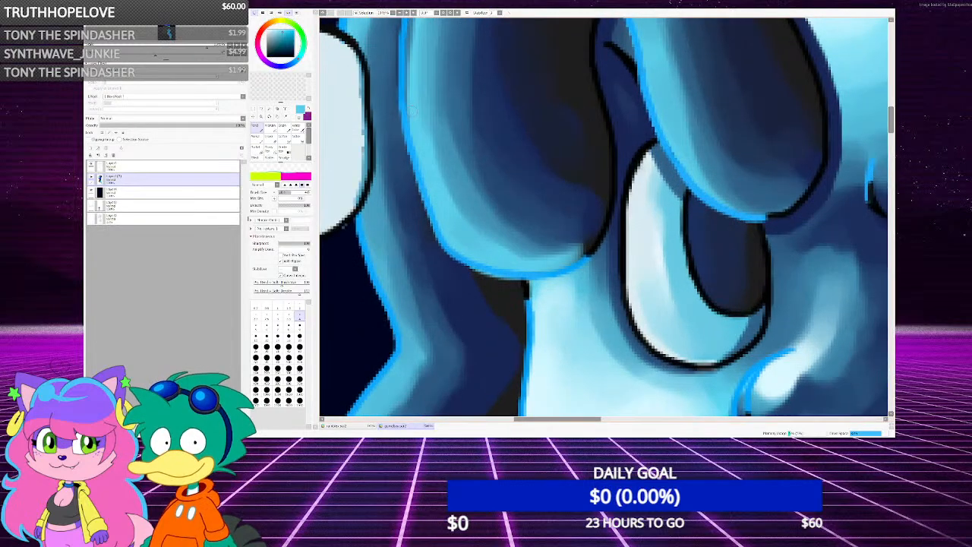
pyautogui.moveTo(406, 105); pyautogui.dragTo(414, 21)
pyautogui.scroll(-3, 422, 109)
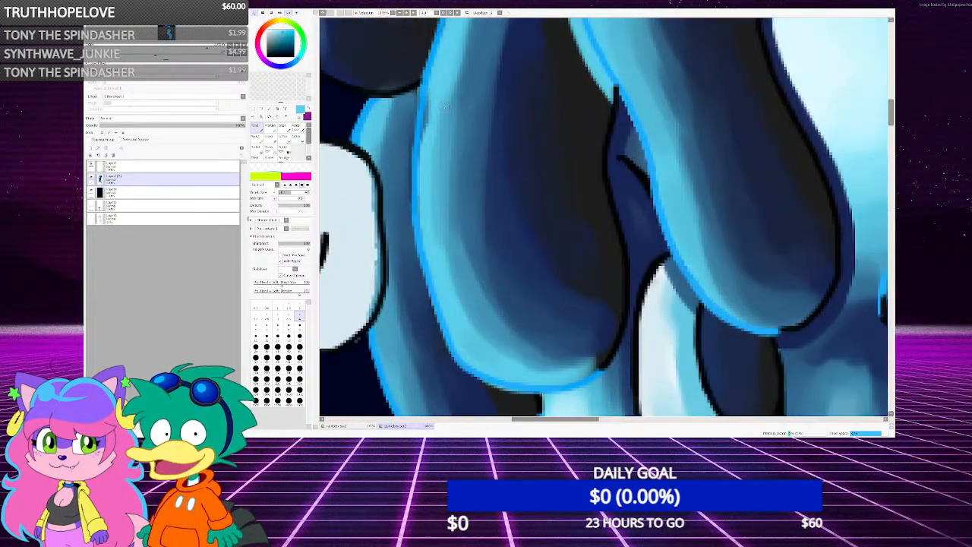
pyautogui.scroll(3, 422, 106)
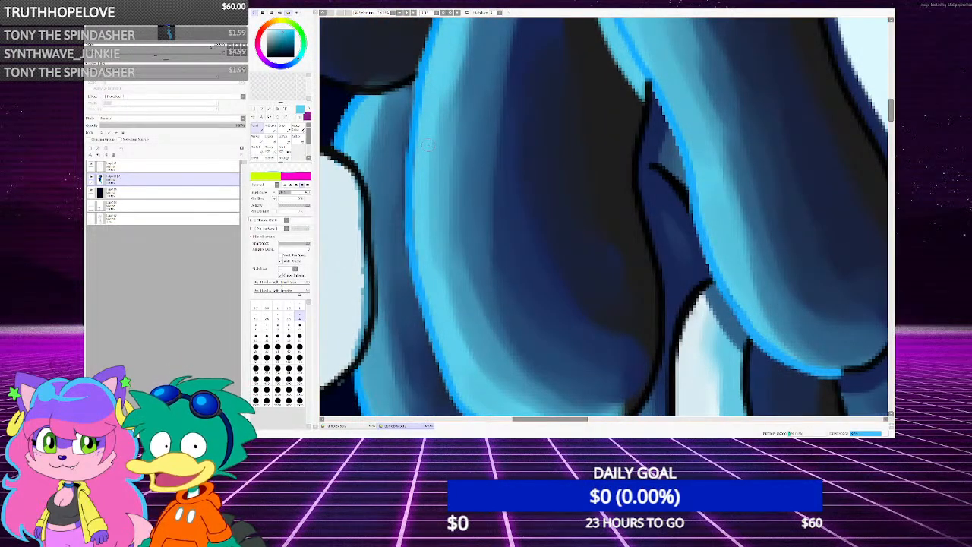
# Sample dark and blue tones around the front dreadlocks and eye and touch up the paint along their outlines with a small brush
pyautogui.scroll(-3, 429, 144)
pyautogui.scroll(3, 534, 209)
pyautogui.keyDown('alt'); pyautogui.click(535, 210); pyautogui.keyUp('alt')
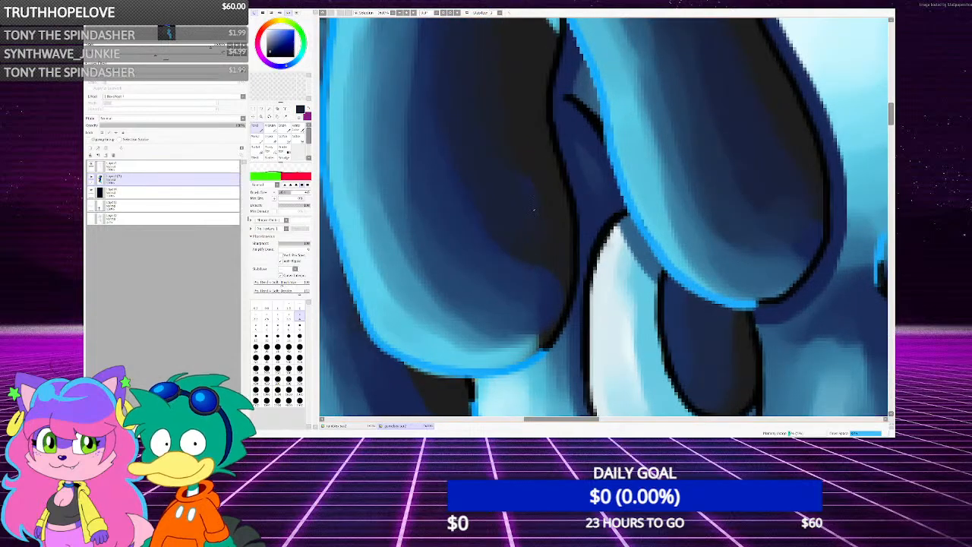
pyautogui.scroll(-3, 543, 180)
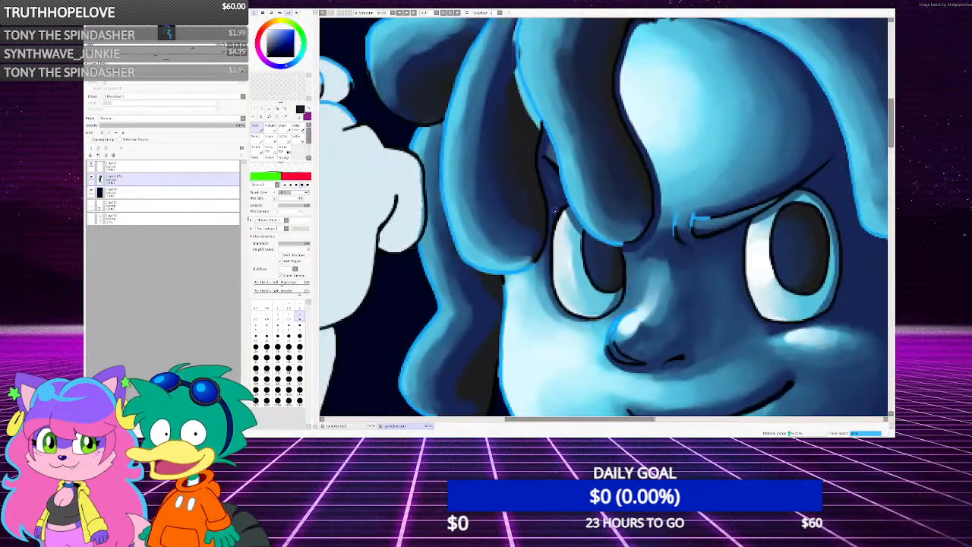
pyautogui.scroll(4, 593, 238)
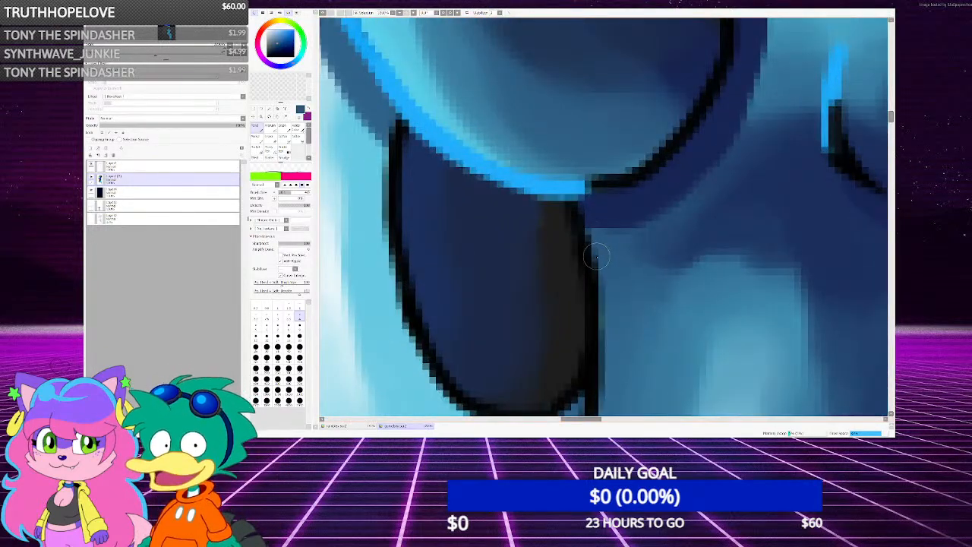
pyautogui.scroll(-3, 593, 238)
pyautogui.scroll(2, 550, 265)
pyautogui.scroll(1, 550, 265)
pyautogui.keyDown('alt'); pyautogui.click(543, 264); pyautogui.keyUp('alt')
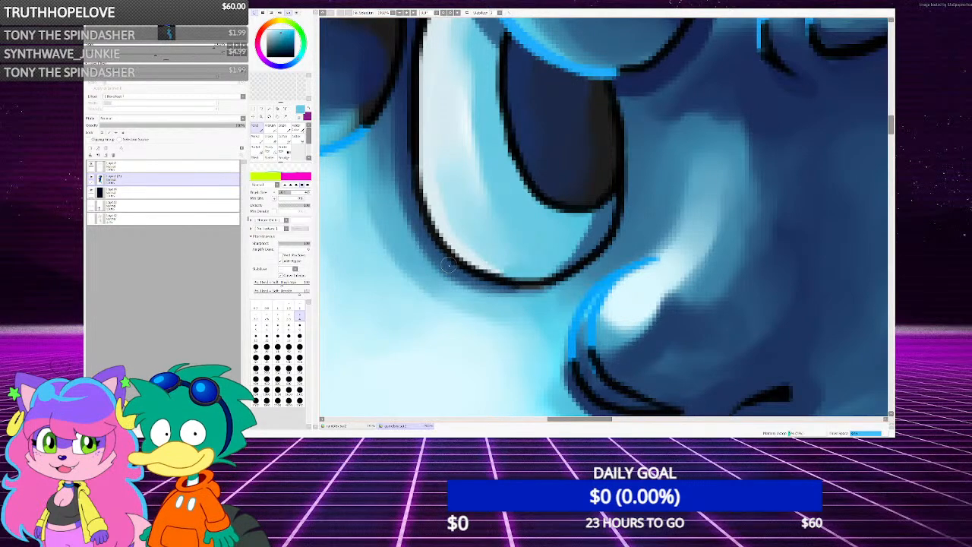
# Examine the painted face and arm against the flat blue shirt, its side outline and the waistband
pyautogui.scroll(-7, 448, 265)
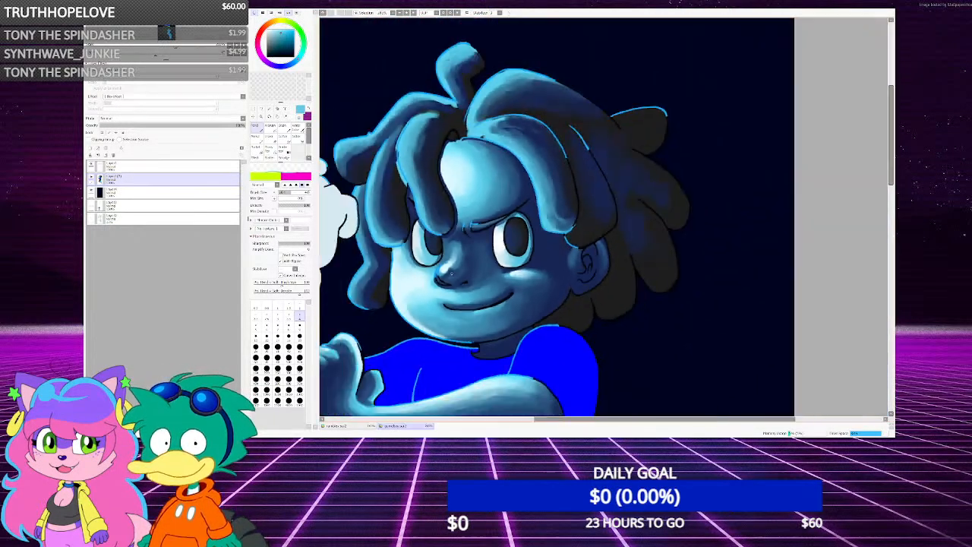
pyautogui.scroll(4, 468, 268)
pyautogui.scroll(-2, 460, 260)
pyautogui.scroll(-3, 460, 260)
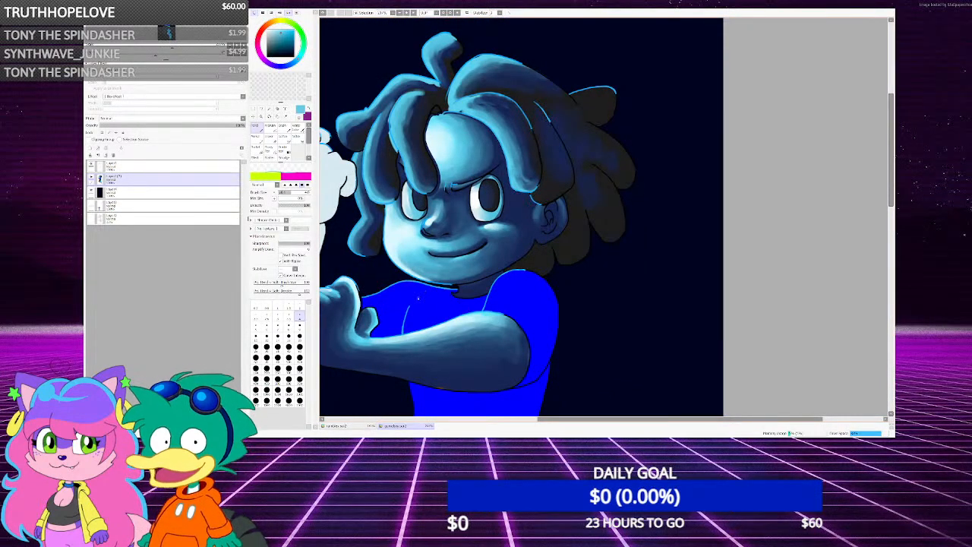
pyautogui.scroll(-6, 430, 288)
pyautogui.scroll(5, 448, 266)
pyautogui.rightClick(443, 249)
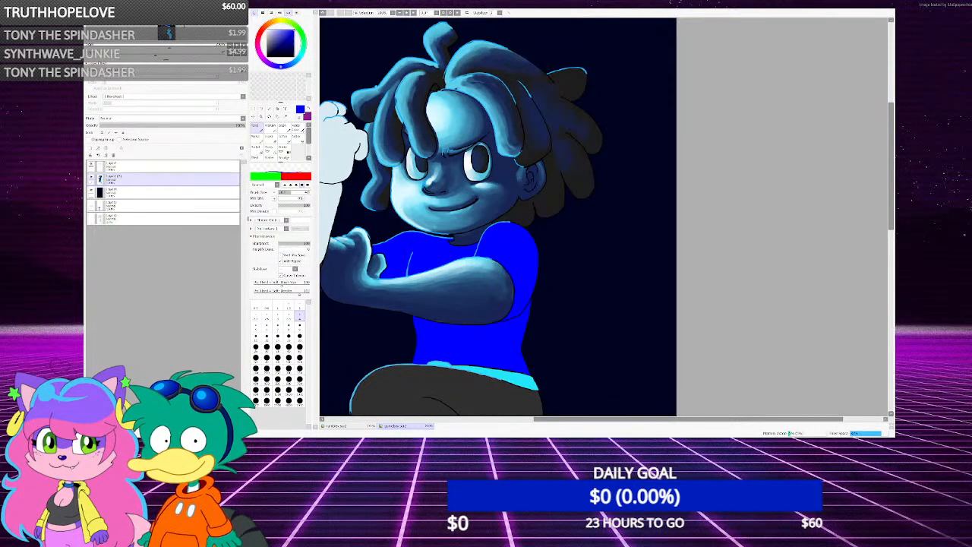
pyautogui.scroll(-2, 449, 190)
pyautogui.scroll(8, 486, 273)
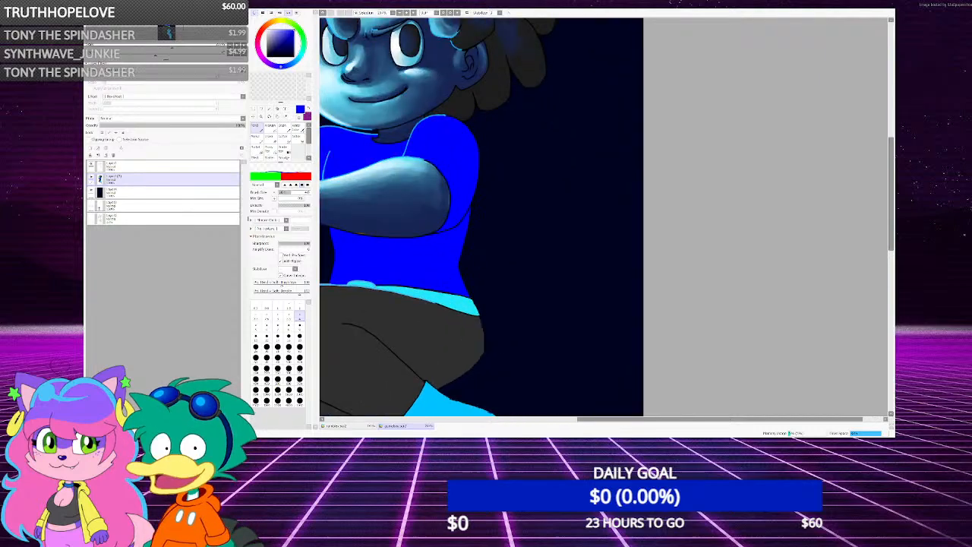
pyautogui.scroll(2, 538, 287)
pyautogui.rightClick(532, 287)
pyautogui.scroll(-6, 554, 250)
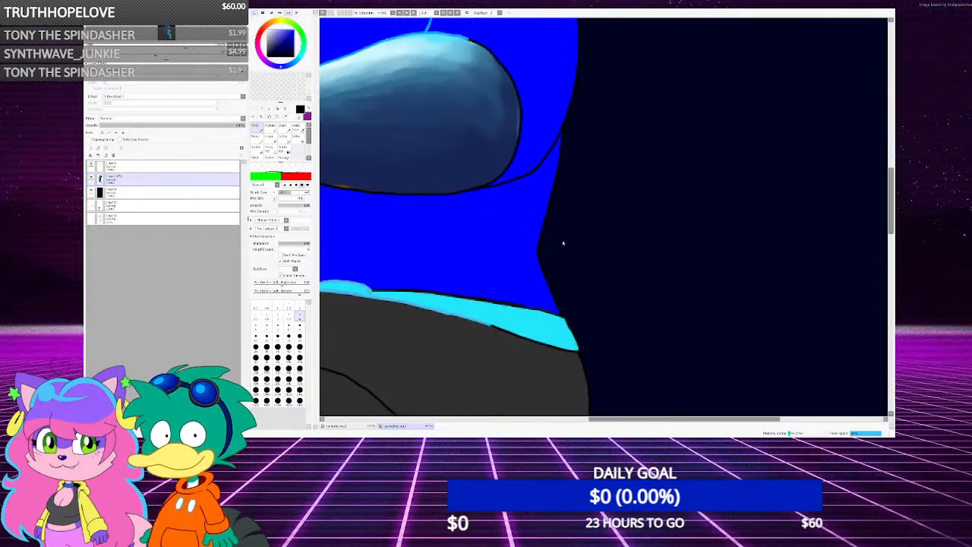
pyautogui.scroll(3, 516, 247)
pyautogui.scroll(-5, 456, 190)
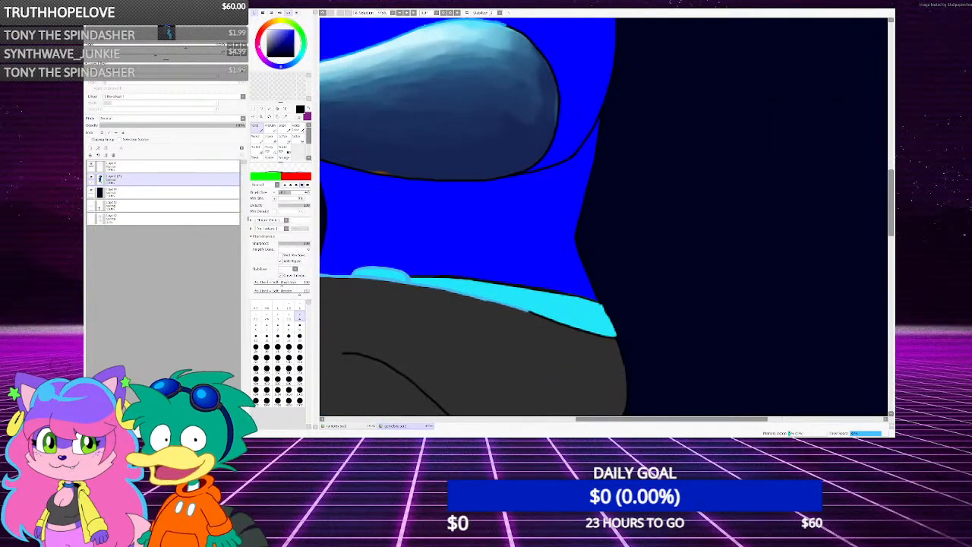
pyautogui.scroll(-3, 517, 208)
pyautogui.scroll(5, 517, 208)
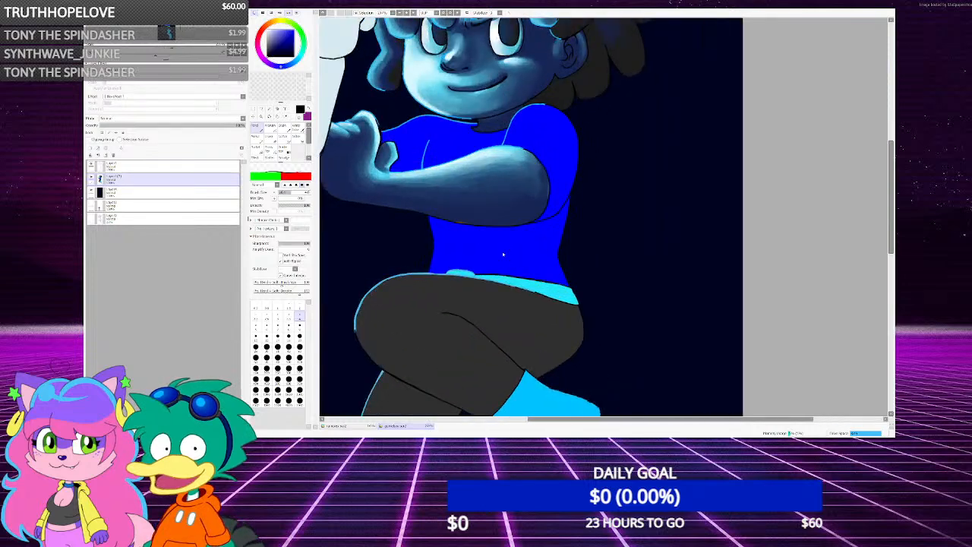
# Sample the shirt's bright blue and select the whole blue shirt area by colour with the Magic Wand
pyautogui.rightClick(353, 105)
pyautogui.scroll(2, 352, 112)
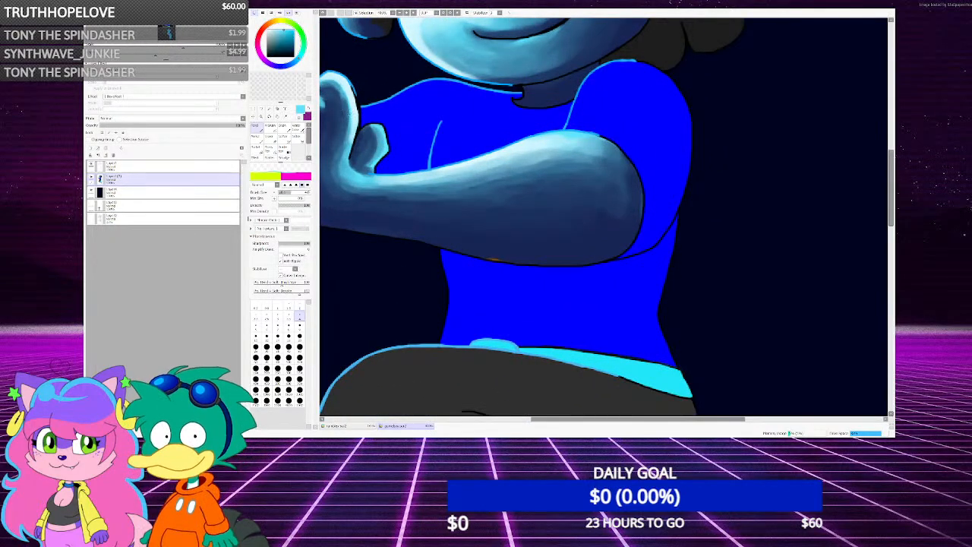
pyautogui.rightClick(349, 118)
pyautogui.rightClick(525, 286)
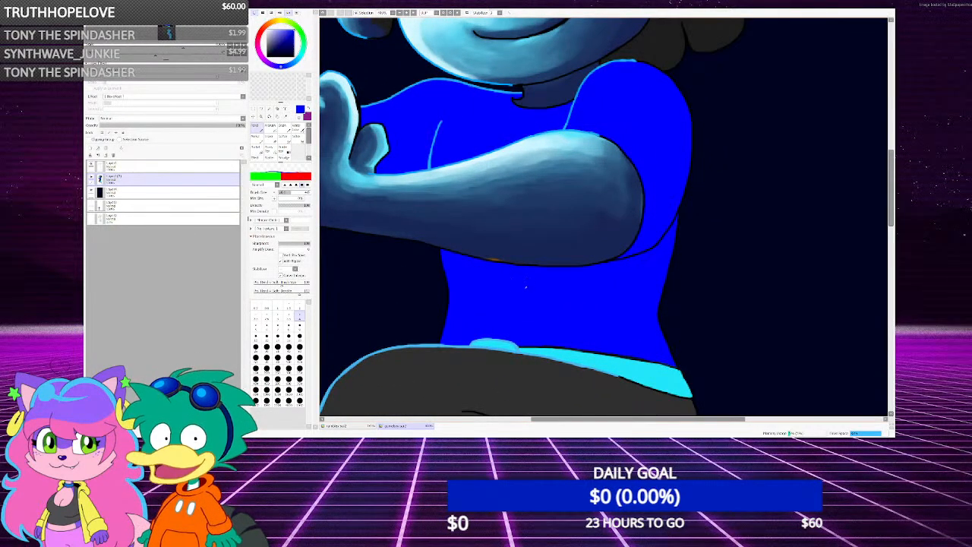
pyautogui.click(269, 109)
pyautogui.click(482, 122)
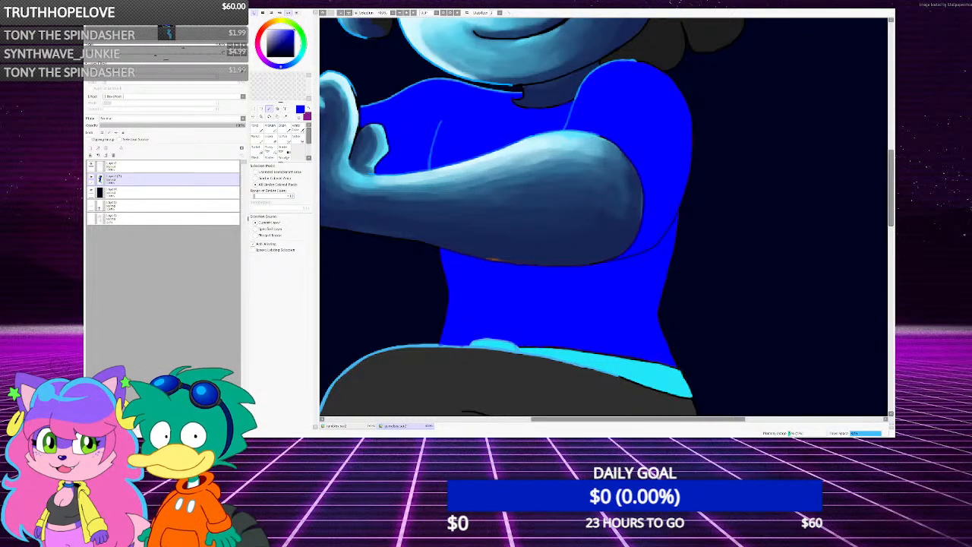
# Paint a dark navy shadow over the shirt's torso below the forearm and start it on the chest with a large brush
pyautogui.click(257, 127)
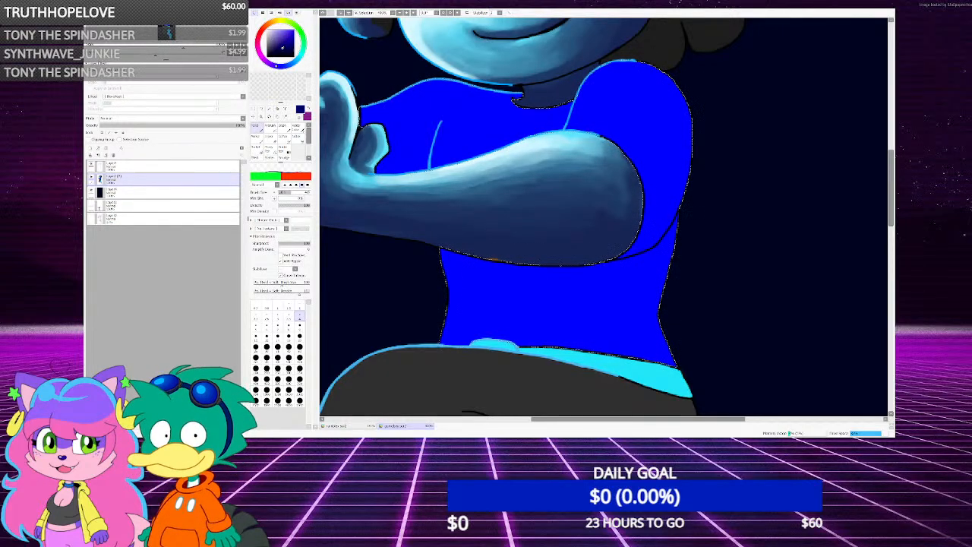
pyautogui.click(300, 368)
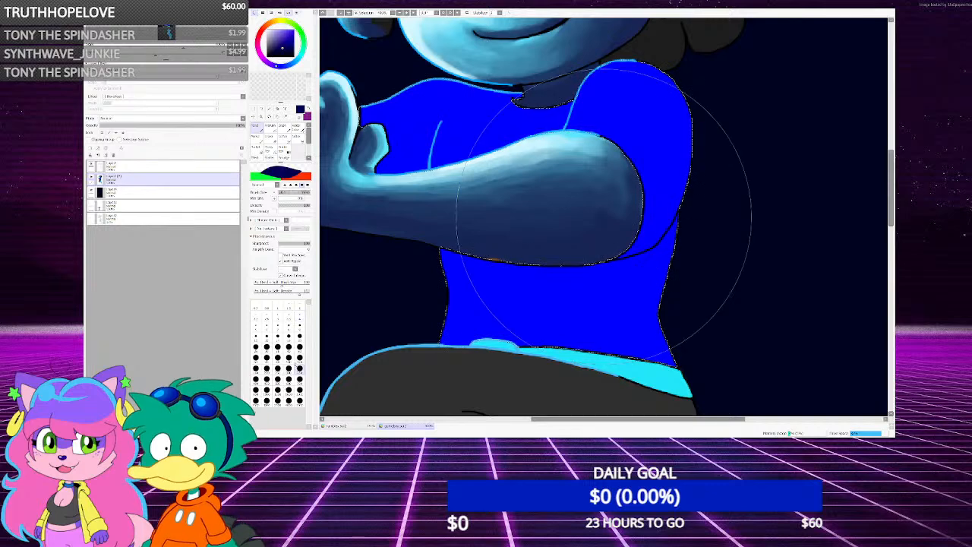
pyautogui.scroll(-3, 433, 286)
pyautogui.scroll(1, 328, 332)
pyautogui.click(300, 347)
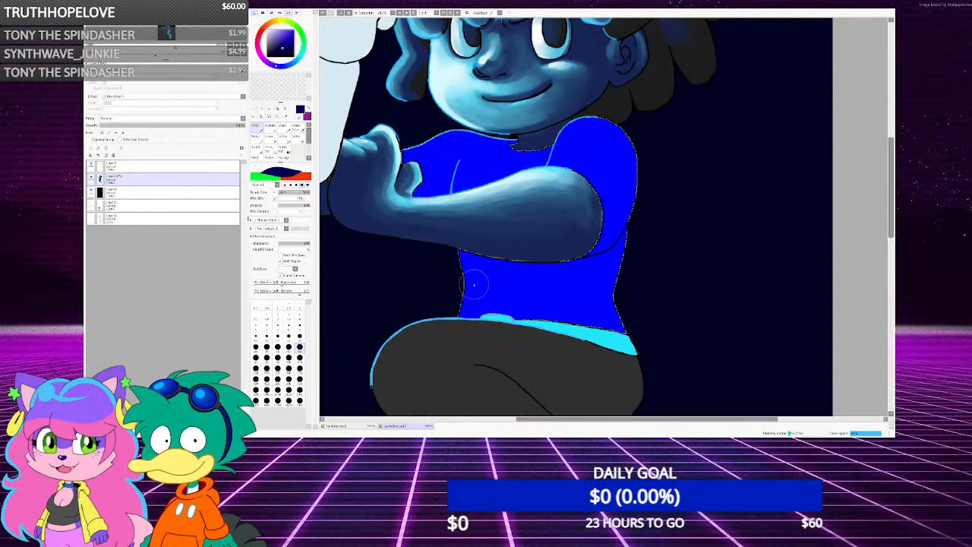
pyautogui.moveTo(460, 260)
pyautogui.mouseDown()
pyautogui.moveTo(513, 258)
pyautogui.moveTo(543, 285)
pyautogui.moveTo(570, 273)
pyautogui.moveTo(505, 277)
pyautogui.mouseUp()
pyautogui.scroll(-4, 521, 217)
pyautogui.moveTo(468, 248); pyautogui.dragTo(473, 214)
pyautogui.scroll(4, 519, 191)
pyautogui.scroll(-1, 466, 180)
pyautogui.scroll(-3, 463, 180)
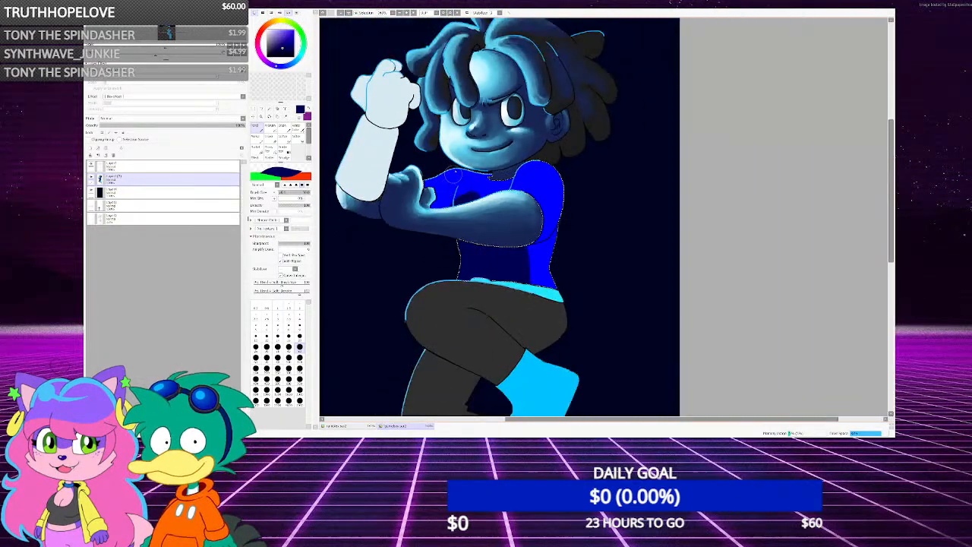
# Paint a periwinkle-blue highlight along the shirt's front shoulder and neckline, with navy shadow filling the chest beneath it
pyautogui.scroll(4, 460, 201)
pyautogui.scroll(-1, 453, 225)
pyautogui.keyDown('alt'); pyautogui.click(454, 224); pyautogui.keyUp('alt')
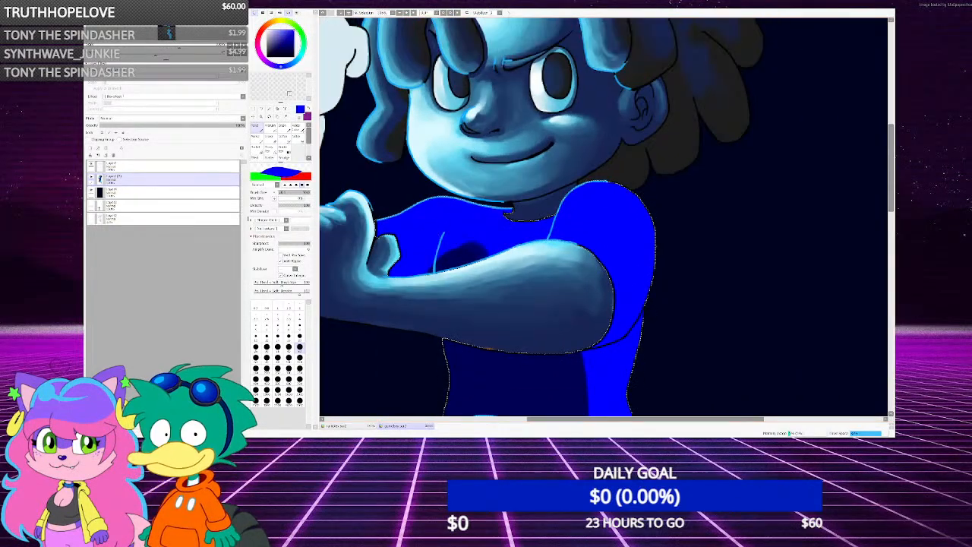
pyautogui.keyDown('alt'); pyautogui.click(444, 235); pyautogui.keyUp('alt')
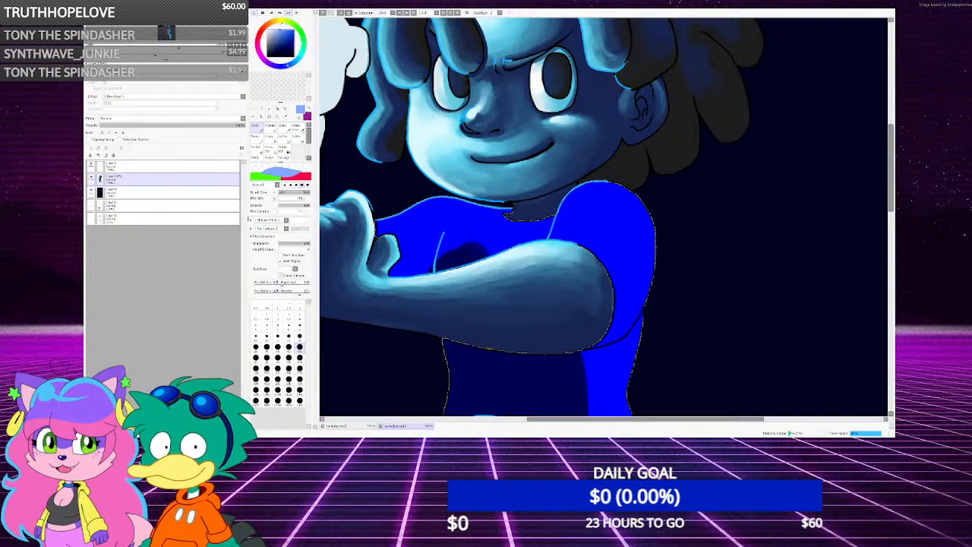
pyautogui.moveTo(374, 222)
pyautogui.mouseDown()
pyautogui.moveTo(450, 204)
pyautogui.moveTo(495, 213)
pyautogui.moveTo(408, 247)
pyautogui.moveTo(427, 220)
pyautogui.moveTo(451, 256)
pyautogui.moveTo(393, 270)
pyautogui.moveTo(457, 241)
pyautogui.moveTo(530, 235)
pyautogui.mouseUp()
pyautogui.keyDown('alt'); pyautogui.click(456, 253); pyautogui.keyUp('alt')
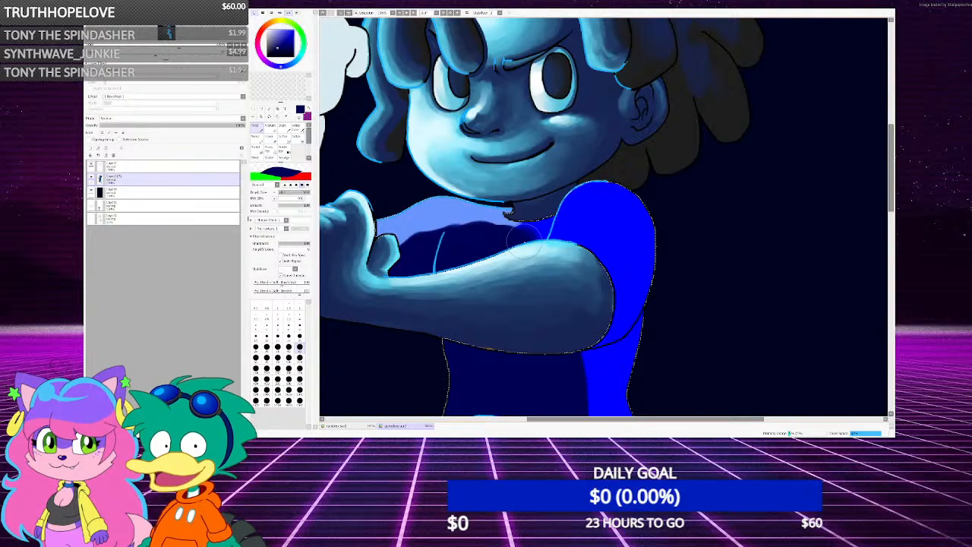
# Examine the shirt's new highlight and shadow shapes against the whole figure
pyautogui.scroll(-2, 493, 215)
pyautogui.scroll(-3, 489, 211)
pyautogui.scroll(5, 489, 211)
pyautogui.scroll(-5, 487, 210)
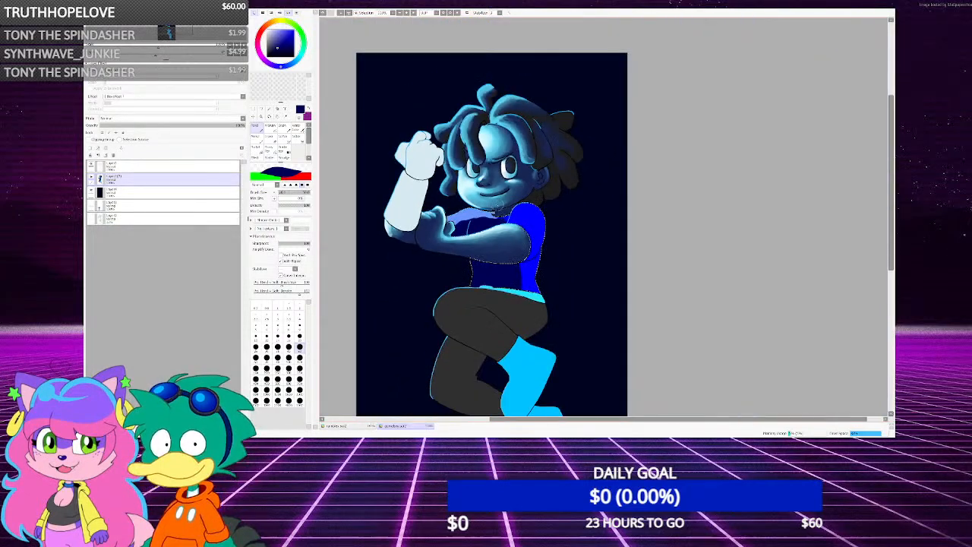
pyautogui.scroll(-3, 487, 210)
pyautogui.scroll(2, 487, 211)
pyautogui.scroll(1, 491, 212)
pyautogui.scroll(5, 491, 212)
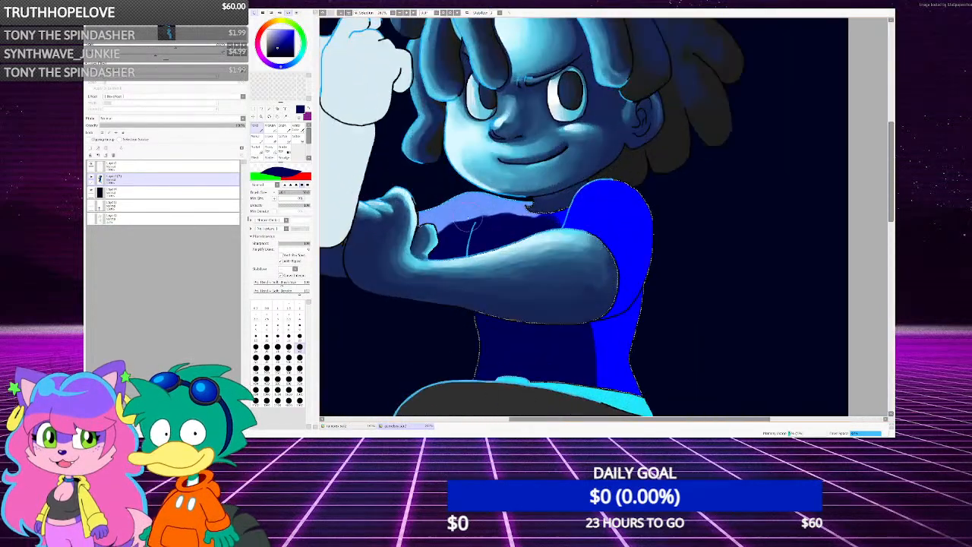
# Sample the periwinkle highlight and blend it into the navy shadow around the chest fold line with a blending brush
pyautogui.click(283, 127)
pyautogui.scroll(2, 473, 223)
pyautogui.keyDown('alt'); pyautogui.click(473, 223); pyautogui.keyUp('alt')
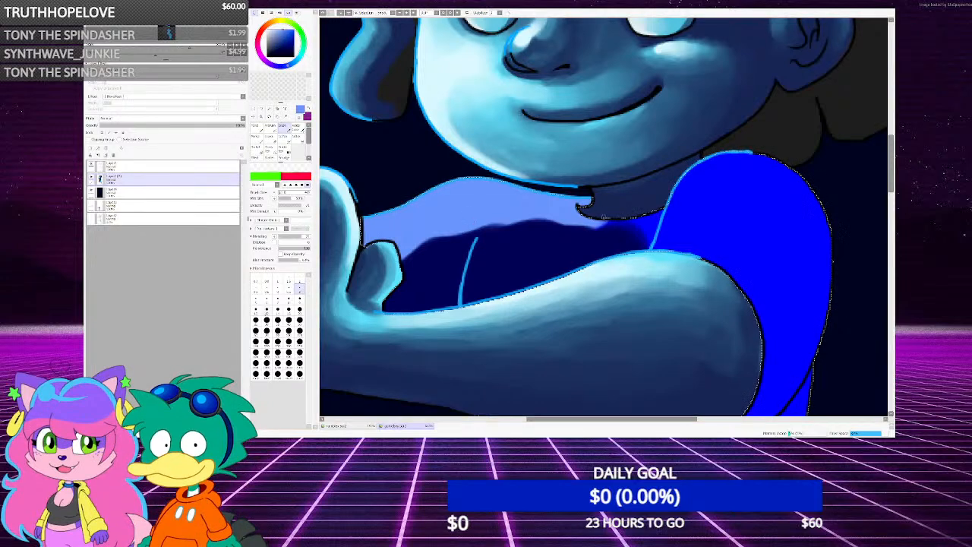
pyautogui.scroll(1, 429, 222)
pyautogui.moveTo(428, 222)
pyautogui.mouseDown()
pyautogui.moveTo(424, 260)
pyautogui.moveTo(460, 230)
pyautogui.moveTo(404, 264)
pyautogui.moveTo(418, 231)
pyautogui.moveTo(399, 240)
pyautogui.moveTo(512, 186)
pyautogui.moveTo(437, 247)
pyautogui.moveTo(462, 245)
pyautogui.moveTo(429, 271)
pyautogui.moveTo(397, 269)
pyautogui.moveTo(441, 222)
pyautogui.moveTo(385, 203)
pyautogui.moveTo(440, 189)
pyautogui.moveTo(461, 203)
pyautogui.moveTo(399, 278)
pyautogui.moveTo(401, 291)
pyautogui.moveTo(436, 271)
pyautogui.moveTo(454, 284)
pyautogui.moveTo(442, 298)
pyautogui.moveTo(394, 257)
pyautogui.moveTo(455, 215)
pyautogui.moveTo(491, 202)
pyautogui.moveTo(499, 221)
pyautogui.moveTo(584, 206)
pyautogui.moveTo(659, 215)
pyautogui.moveTo(615, 239)
pyautogui.moveTo(559, 242)
pyautogui.moveTo(519, 261)
pyautogui.moveTo(528, 243)
pyautogui.moveTo(513, 240)
pyautogui.moveTo(490, 330)
pyautogui.moveTo(515, 286)
pyautogui.moveTo(550, 259)
pyautogui.moveTo(567, 261)
pyautogui.moveTo(556, 294)
pyautogui.moveTo(507, 308)
pyautogui.moveTo(522, 273)
pyautogui.moveTo(607, 238)
pyautogui.moveTo(542, 306)
pyautogui.moveTo(574, 222)
pyautogui.moveTo(549, 207)
pyautogui.mouseUp()
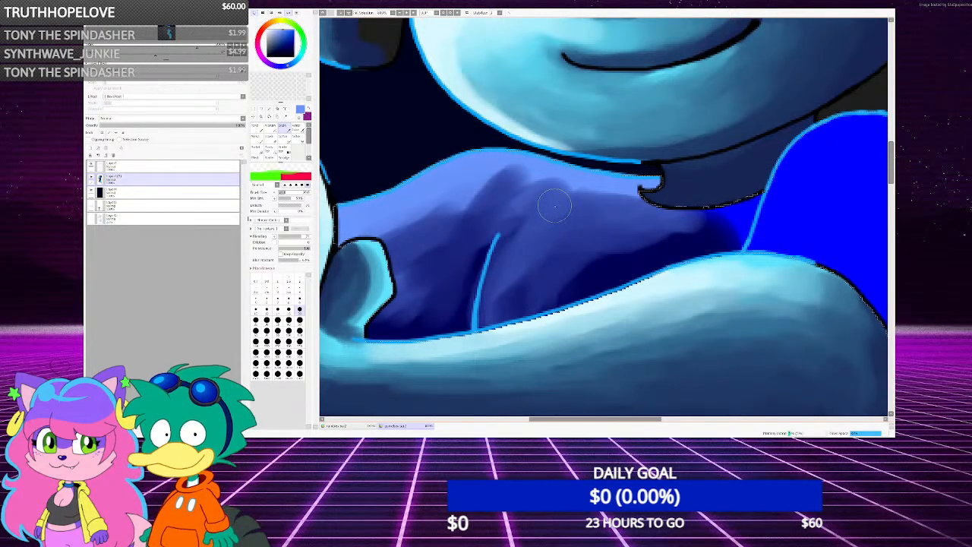
# Smooth the transition between the periwinkle shoulder highlight and the darker chest with further blended strokes
pyautogui.scroll(1, 549, 207)
pyautogui.scroll(-1, 553, 207)
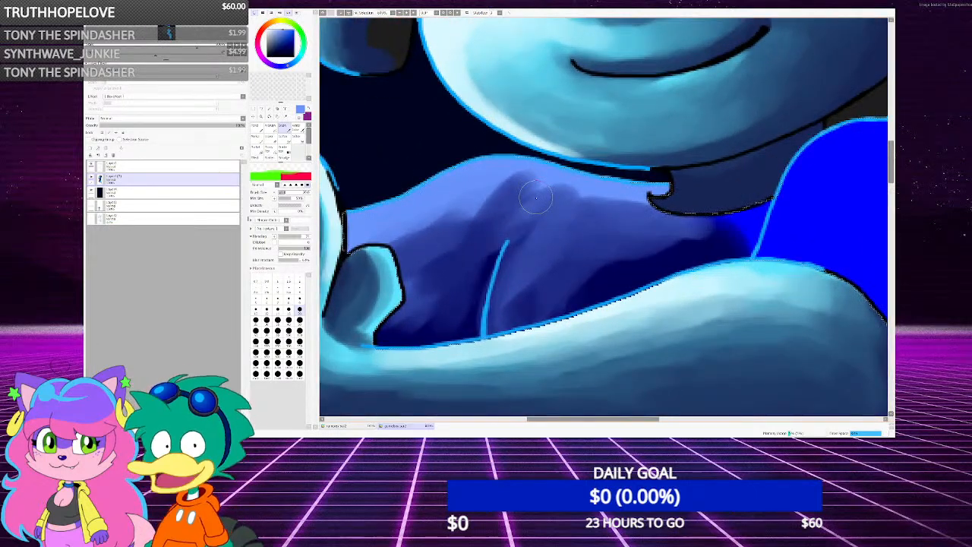
pyautogui.scroll(-2, 537, 197)
pyautogui.scroll(2, 526, 197)
pyautogui.moveTo(488, 202)
pyautogui.mouseDown()
pyautogui.moveTo(527, 181)
pyautogui.moveTo(658, 204)
pyautogui.moveTo(651, 222)
pyautogui.moveTo(523, 190)
pyautogui.moveTo(474, 213)
pyautogui.mouseUp()
pyautogui.moveTo(449, 250)
pyautogui.mouseDown()
pyautogui.moveTo(497, 212)
pyautogui.moveTo(406, 244)
pyautogui.moveTo(495, 196)
pyautogui.moveTo(472, 263)
pyautogui.moveTo(432, 293)
pyautogui.moveTo(419, 289)
pyautogui.moveTo(487, 222)
pyautogui.moveTo(461, 292)
pyautogui.moveTo(456, 328)
pyautogui.moveTo(468, 328)
pyautogui.moveTo(481, 276)
pyautogui.moveTo(427, 326)
pyautogui.moveTo(413, 299)
pyautogui.moveTo(486, 244)
pyautogui.mouseUp()
pyautogui.scroll(-6, 486, 243)
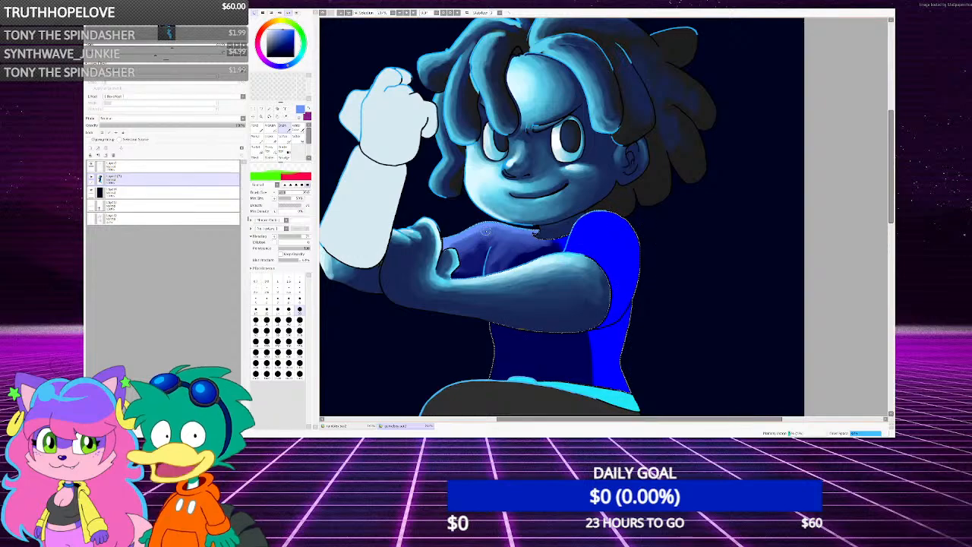
pyautogui.scroll(5, 486, 224)
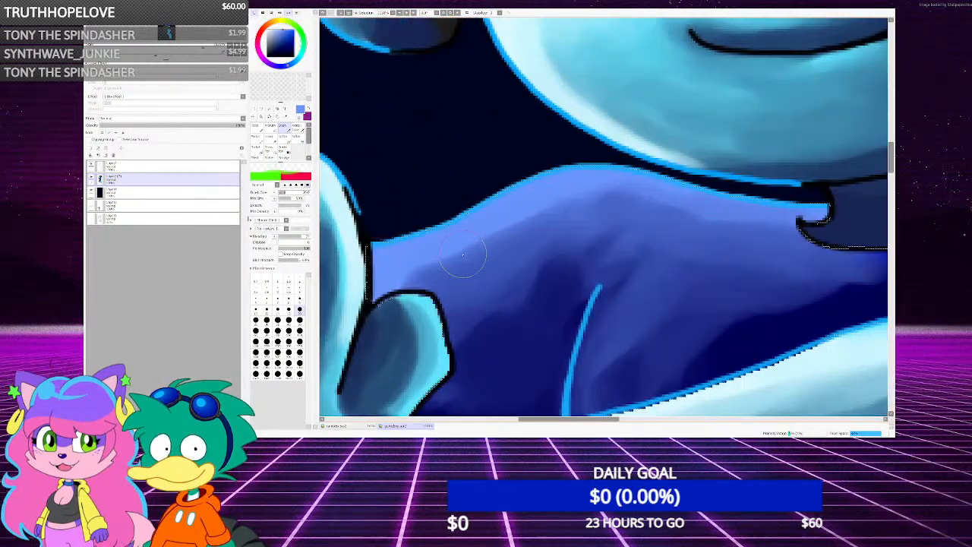
# Sample dark blue from the chest and deepen the soft shadow above the shirt's fold line
pyautogui.rightClick(537, 296)
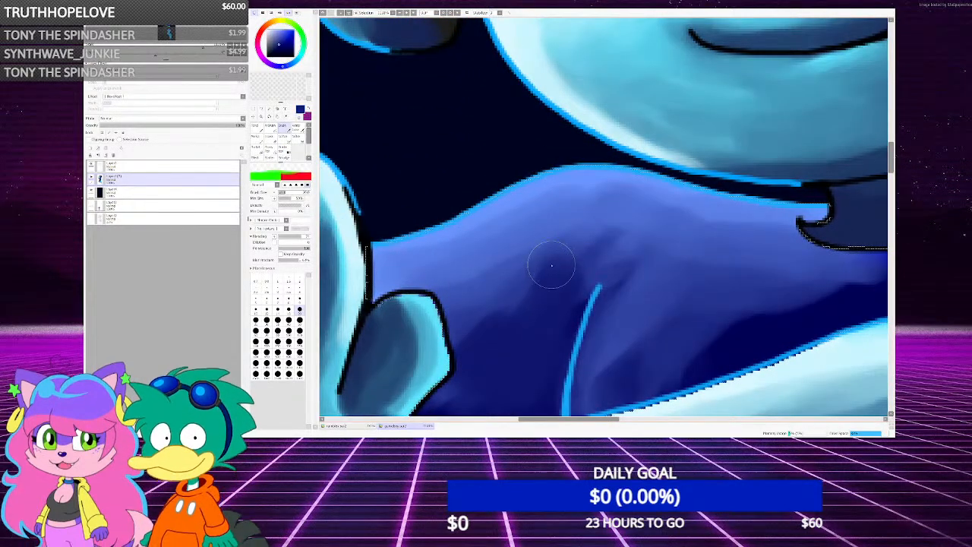
pyautogui.moveTo(554, 266)
pyautogui.mouseDown()
pyautogui.moveTo(444, 289)
pyautogui.moveTo(532, 236)
pyautogui.moveTo(546, 254)
pyautogui.moveTo(606, 233)
pyautogui.moveTo(591, 261)
pyautogui.moveTo(588, 246)
pyautogui.moveTo(613, 236)
pyautogui.mouseUp()
pyautogui.scroll(-4, 377, 174)
pyautogui.scroll(2, 477, 220)
pyautogui.moveTo(532, 244)
pyautogui.mouseDown()
pyautogui.moveTo(482, 290)
pyautogui.moveTo(530, 235)
pyautogui.moveTo(598, 227)
pyautogui.moveTo(508, 219)
pyautogui.mouseUp()
pyautogui.scroll(-3, 472, 256)
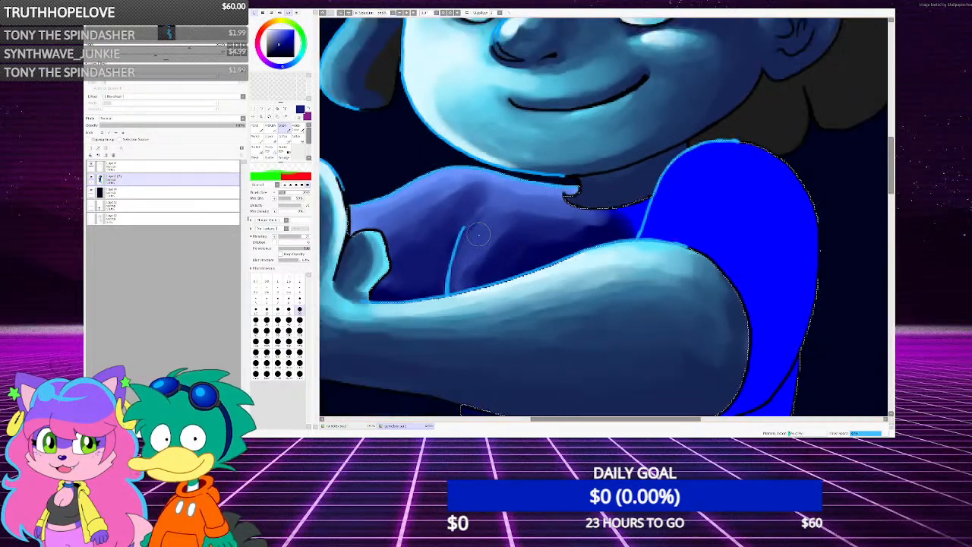
# Extend the blended dark-blue shading across the upper chest and over the bright blue gap beside the sleeve
pyautogui.scroll(3, 482, 251)
pyautogui.moveTo(514, 202)
pyautogui.mouseDown()
pyautogui.moveTo(481, 184)
pyautogui.moveTo(516, 193)
pyautogui.moveTo(482, 197)
pyautogui.moveTo(575, 205)
pyautogui.moveTo(485, 182)
pyautogui.moveTo(415, 189)
pyautogui.moveTo(469, 167)
pyautogui.moveTo(570, 196)
pyautogui.moveTo(444, 174)
pyautogui.moveTo(399, 191)
pyautogui.moveTo(484, 166)
pyautogui.moveTo(458, 207)
pyautogui.moveTo(388, 226)
pyautogui.moveTo(465, 180)
pyautogui.mouseUp()
pyautogui.scroll(-10, 448, 190)
pyautogui.scroll(8, 476, 204)
pyautogui.scroll(1, 428, 203)
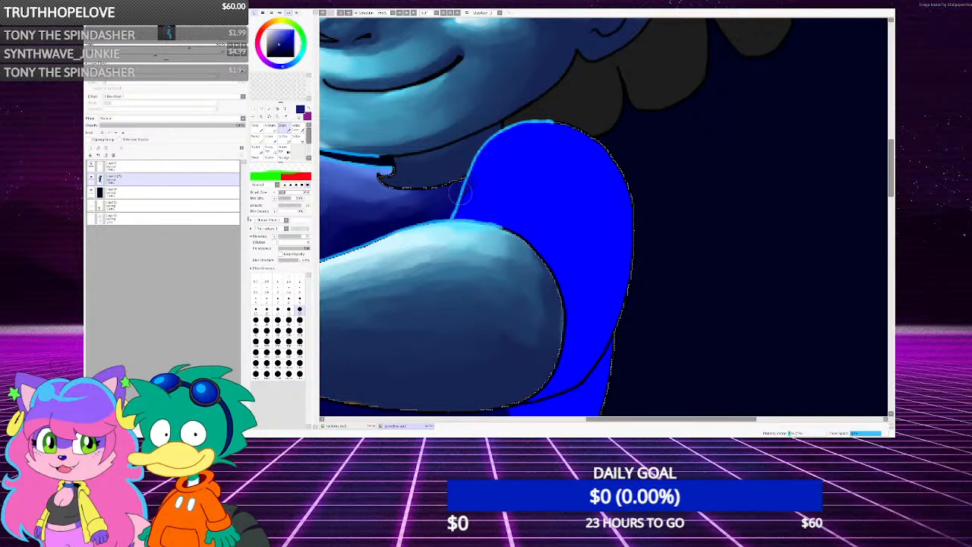
# Sample a pale periwinkle and paint a vertical strip where the navy torso meets the bright blue side panel below the arm
pyautogui.scroll(-5, 459, 193)
pyautogui.scroll(1, 474, 236)
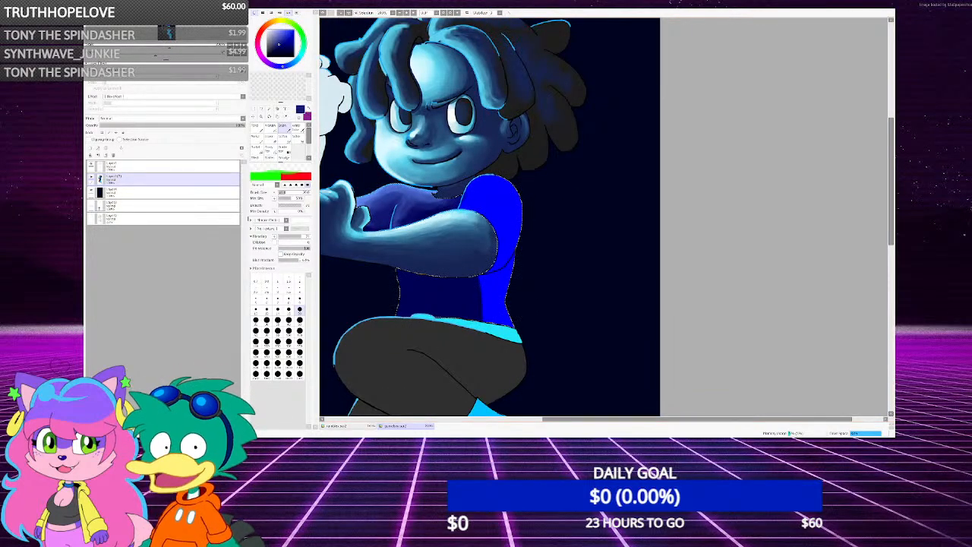
pyautogui.scroll(-1, 431, 256)
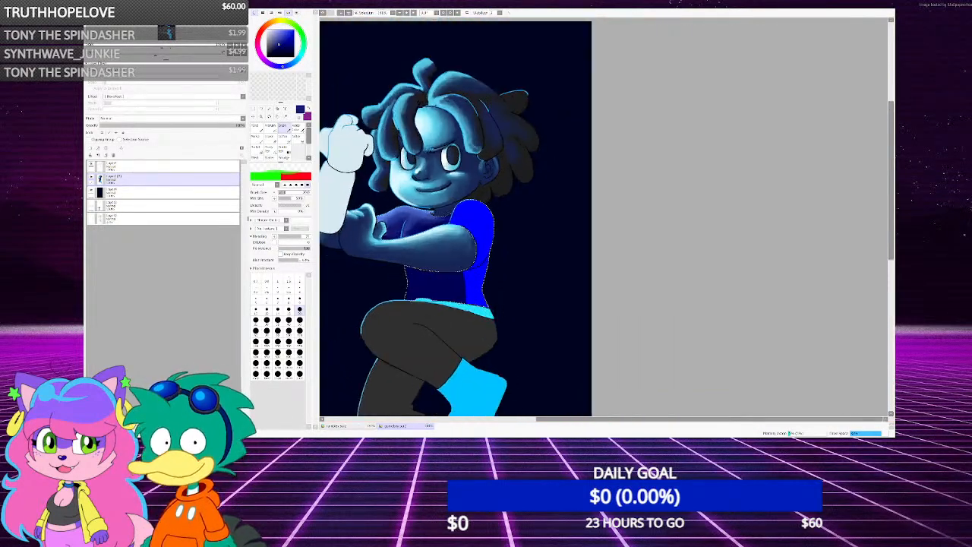
pyautogui.scroll(2, 470, 282)
pyautogui.scroll(1, 439, 216)
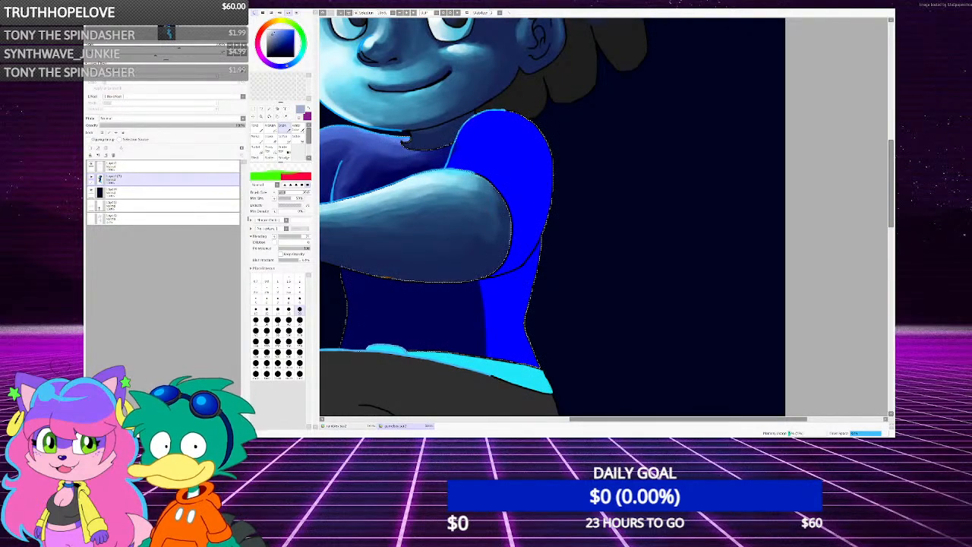
pyautogui.press('b')
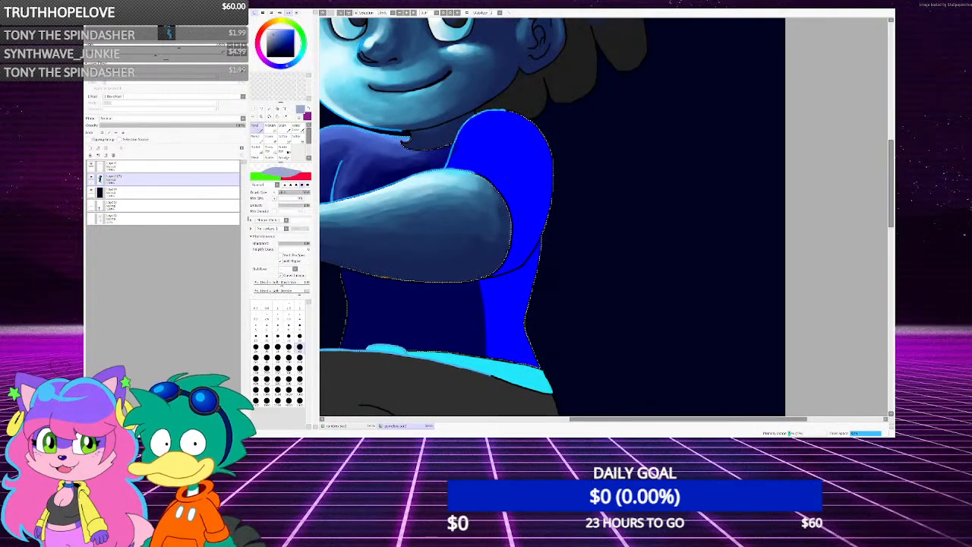
pyautogui.scroll(2, 604, 217)
pyautogui.moveTo(461, 276)
pyautogui.mouseDown()
pyautogui.moveTo(470, 384)
pyautogui.moveTo(483, 357)
pyautogui.mouseUp()
pyautogui.scroll(-2, 474, 347)
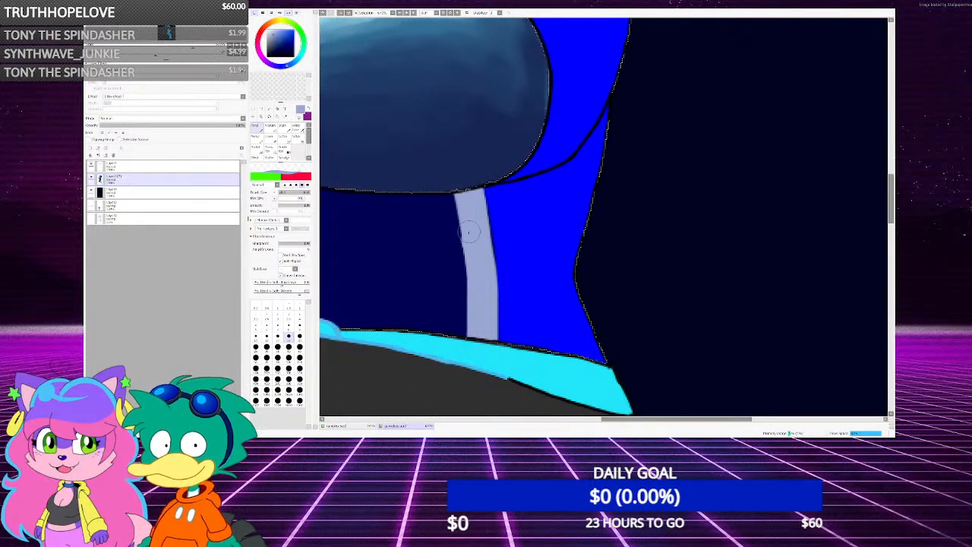
# Fill the rest of the bright blue side panel between the arm and the waistband with the pale periwinkle
pyautogui.moveTo(468, 232); pyautogui.dragTo(465, 202)
pyautogui.moveTo(471, 282); pyautogui.dragTo(479, 334)
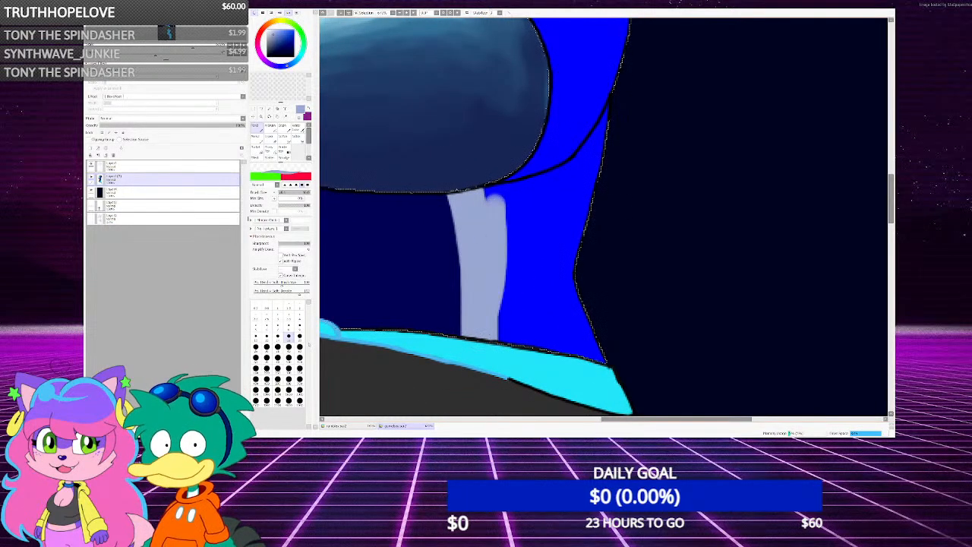
pyautogui.moveTo(608, 212)
pyautogui.mouseDown()
pyautogui.moveTo(515, 204)
pyautogui.moveTo(543, 343)
pyautogui.moveTo(575, 335)
pyautogui.mouseUp()
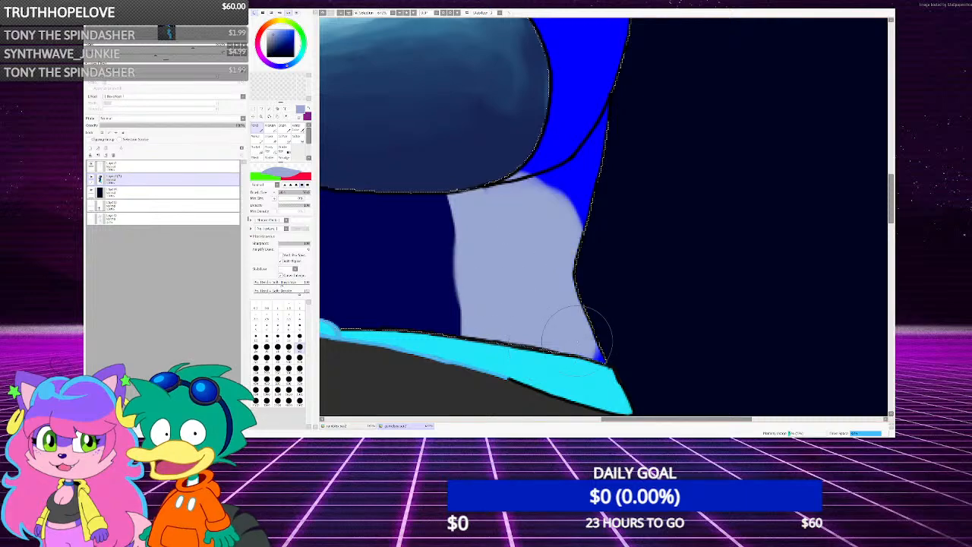
pyautogui.moveTo(587, 258); pyautogui.dragTo(571, 218)
pyautogui.scroll(-3, 574, 190)
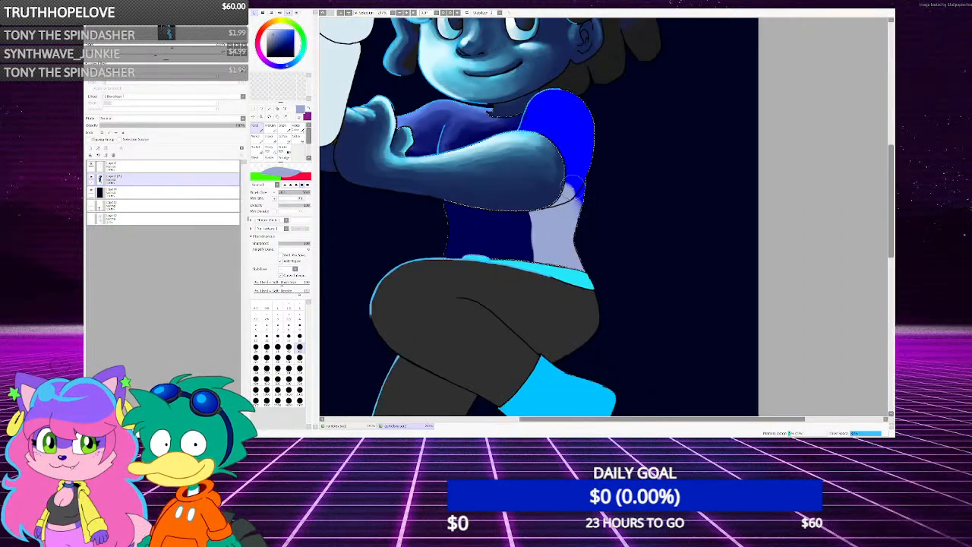
# Cover the outer half of the bright blue sleeve with pale periwinkle down to the side panel
pyautogui.scroll(3, 573, 187)
pyautogui.moveTo(554, 162)
pyautogui.mouseDown()
pyautogui.moveTo(585, 61)
pyautogui.moveTo(563, 23)
pyautogui.mouseUp()
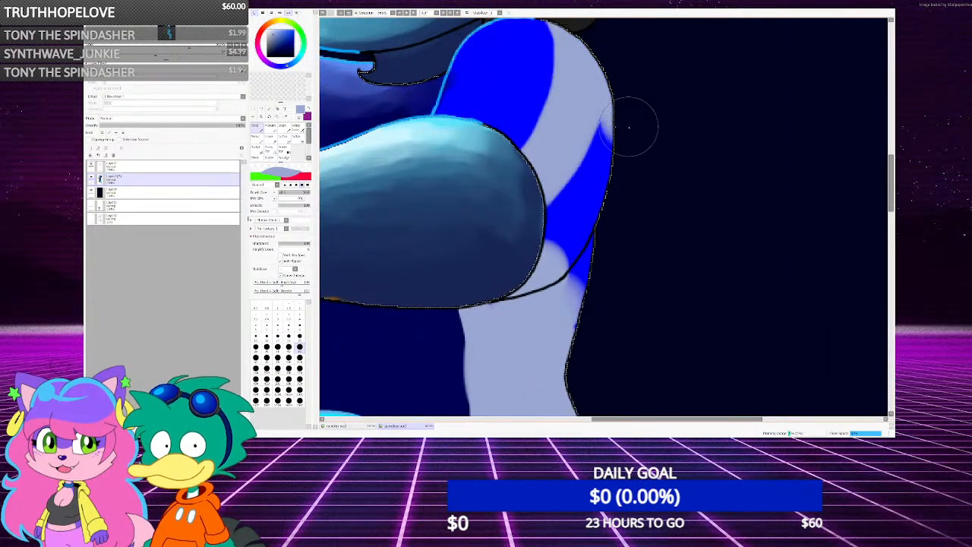
pyautogui.moveTo(629, 128)
pyautogui.mouseDown()
pyautogui.moveTo(543, 243)
pyautogui.moveTo(615, 122)
pyautogui.moveTo(575, 321)
pyautogui.mouseUp()
pyautogui.scroll(-3, 538, 201)
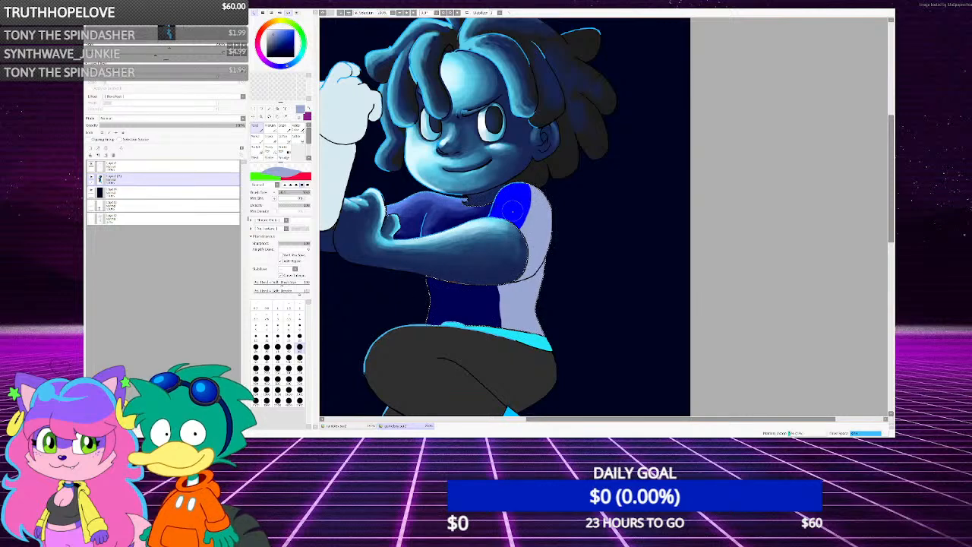
pyautogui.scroll(-3, 513, 211)
pyautogui.scroll(3, 511, 266)
pyautogui.scroll(1, 486, 260)
pyautogui.rightClick(487, 261)
pyautogui.scroll(-1, 486, 260)
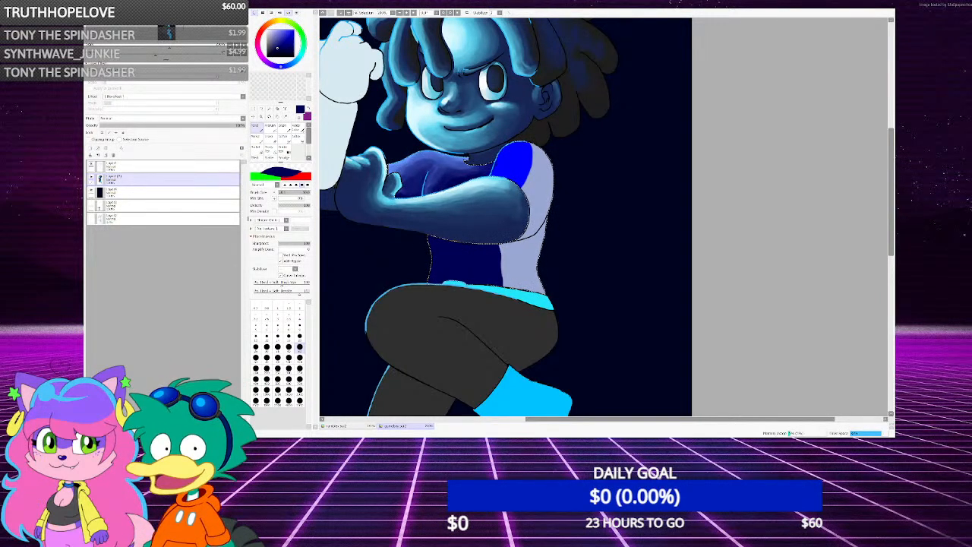
# Resample the periwinkle and reshape the side panel's edge against the navy torso with a smaller blending brush
pyautogui.scroll(4, 505, 253)
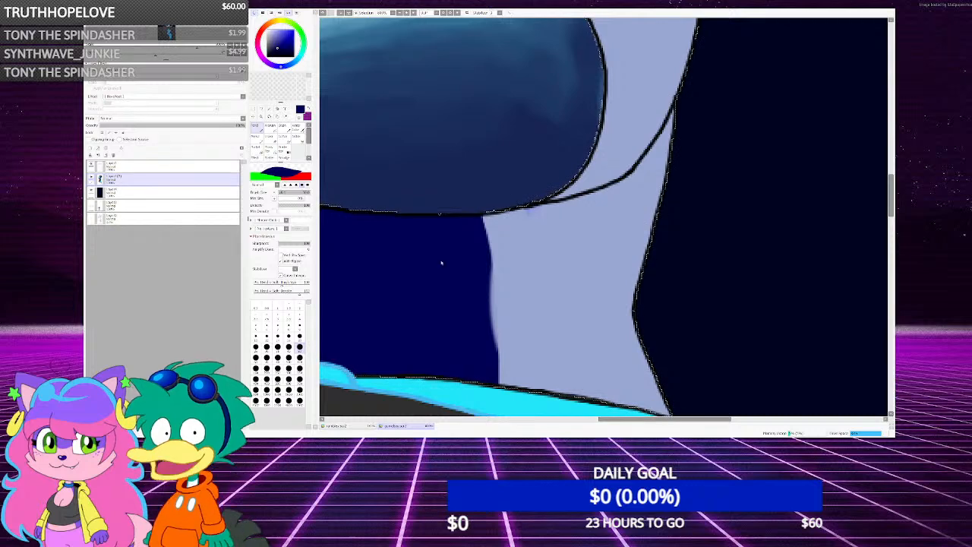
pyautogui.keyDown('alt'); pyautogui.click(584, 257); pyautogui.keyUp('alt')
pyautogui.press('b')
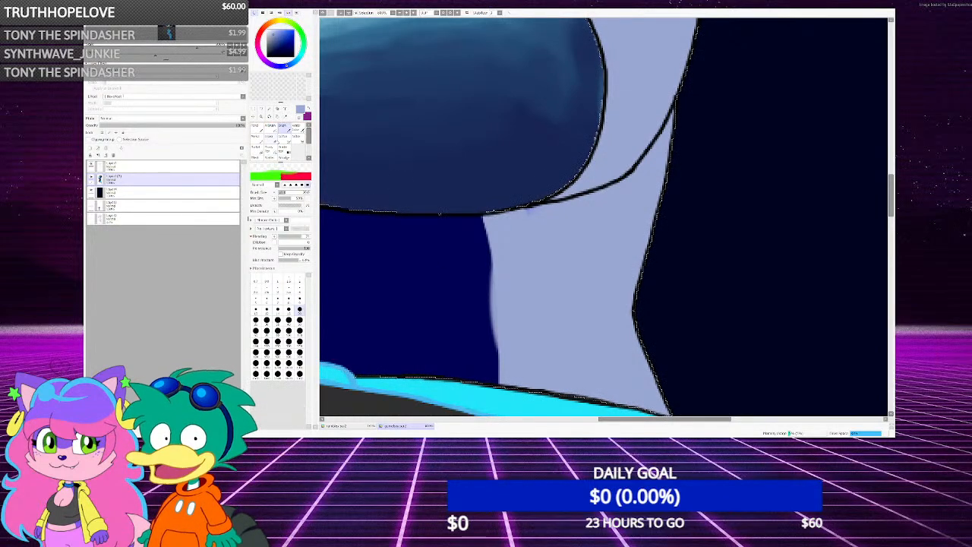
pyautogui.press('[')
pyautogui.press('[')
pyautogui.press('[')
pyautogui.press('[')
pyautogui.press('[')
pyautogui.scroll(-3, 412, 260)
pyautogui.scroll(4, 460, 296)
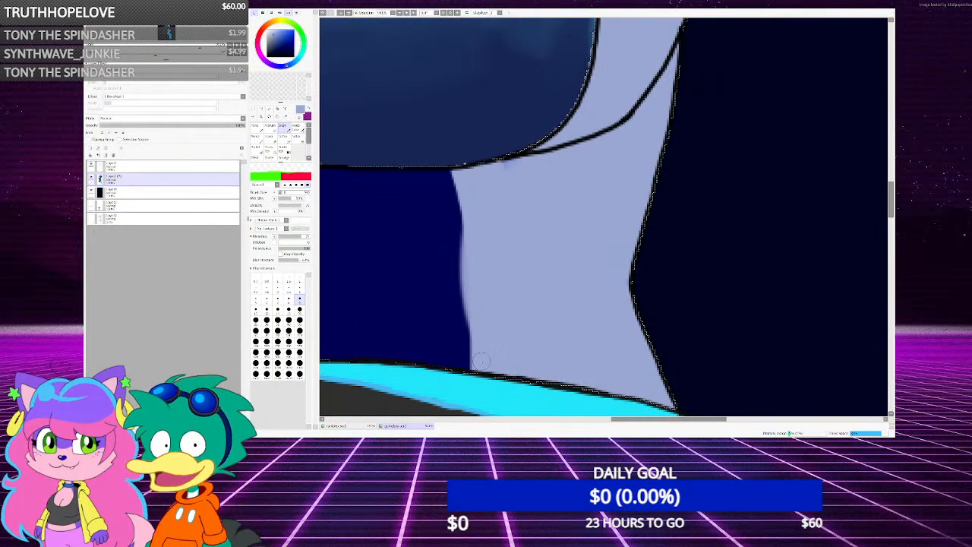
pyautogui.moveTo(480, 360)
pyautogui.mouseDown()
pyautogui.moveTo(459, 282)
pyautogui.moveTo(454, 175)
pyautogui.moveTo(457, 274)
pyautogui.moveTo(477, 191)
pyautogui.mouseUp()
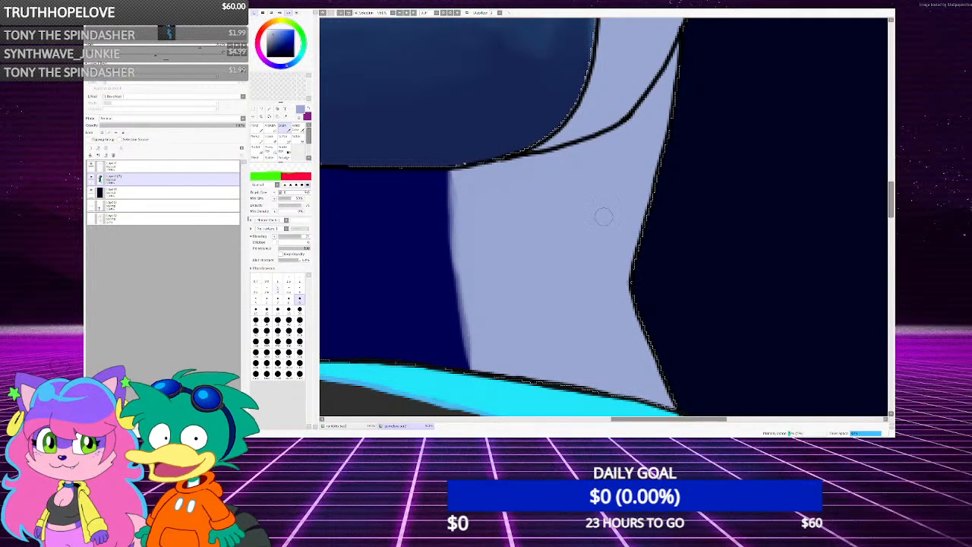
# Smooth the periwinkle panel's boundary into a clean curve with a larger hard-edged brush
pyautogui.press(']')
pyautogui.press('n')
pyautogui.scroll(-2, 478, 136)
pyautogui.scroll(2, 488, 202)
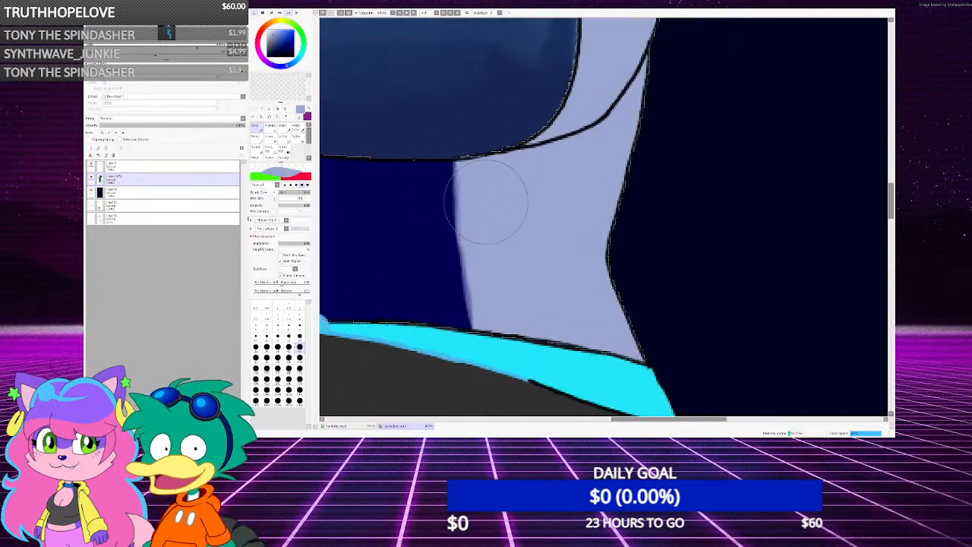
pyautogui.moveTo(494, 154); pyautogui.dragTo(514, 344)
pyautogui.moveTo(499, 235)
pyautogui.mouseDown()
pyautogui.moveTo(486, 139)
pyautogui.moveTo(483, 212)
pyautogui.moveTo(507, 342)
pyautogui.moveTo(483, 190)
pyautogui.mouseUp()
pyautogui.scroll(-1, 492, 212)
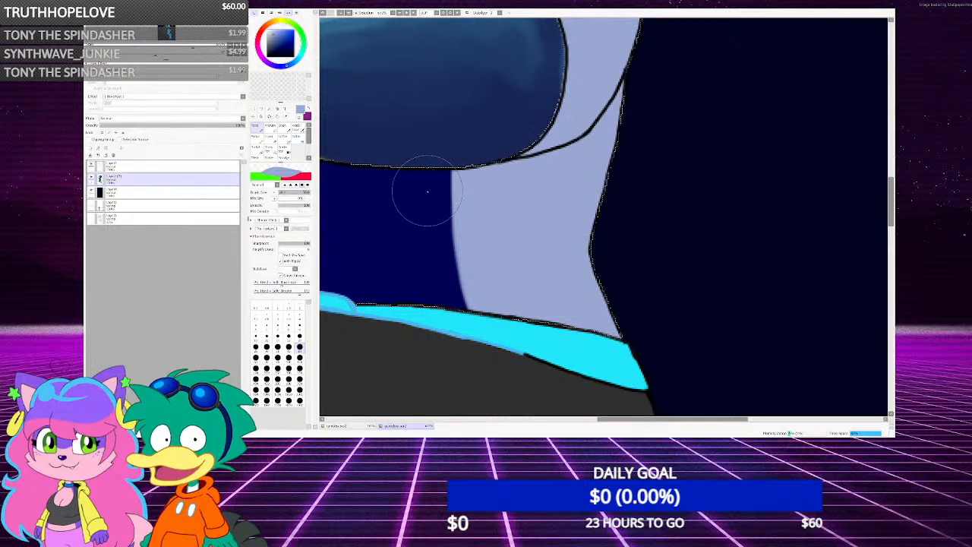
# Sample the torso's navy and use a smaller brush to extend it slightly over the periwinkle panel's edge
pyautogui.scroll(2, 428, 221)
pyautogui.rightClick(419, 221)
pyautogui.press('[')
pyautogui.press('[')
pyautogui.press('[')
pyautogui.press('[')
pyautogui.press('[')
pyautogui.press('[')
pyautogui.press('[')
pyautogui.press('[')
pyautogui.press('[')
pyautogui.press('[')
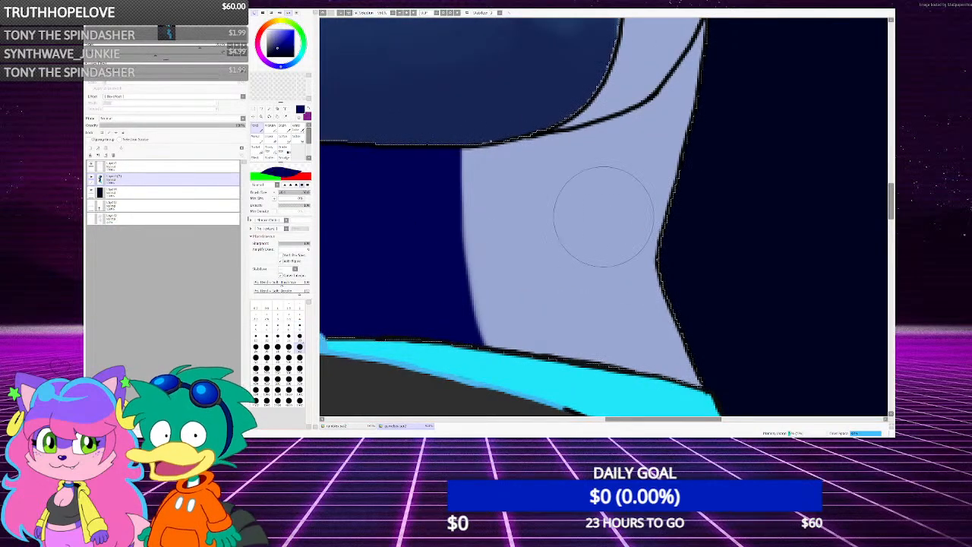
pyautogui.moveTo(451, 163)
pyautogui.mouseDown()
pyautogui.moveTo(460, 335)
pyautogui.moveTo(470, 331)
pyautogui.moveTo(457, 167)
pyautogui.mouseUp()
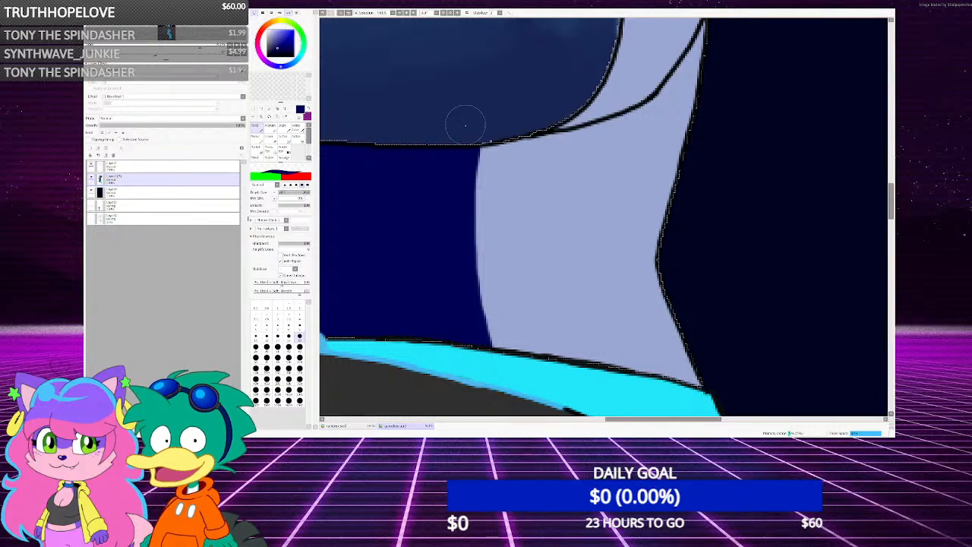
# Paint the remaining bright blue inner part of the sleeve navy
pyautogui.scroll(-11, 478, 168)
pyautogui.scroll(6, 493, 108)
pyautogui.scroll(-2, 487, 144)
pyautogui.scroll(3, 487, 140)
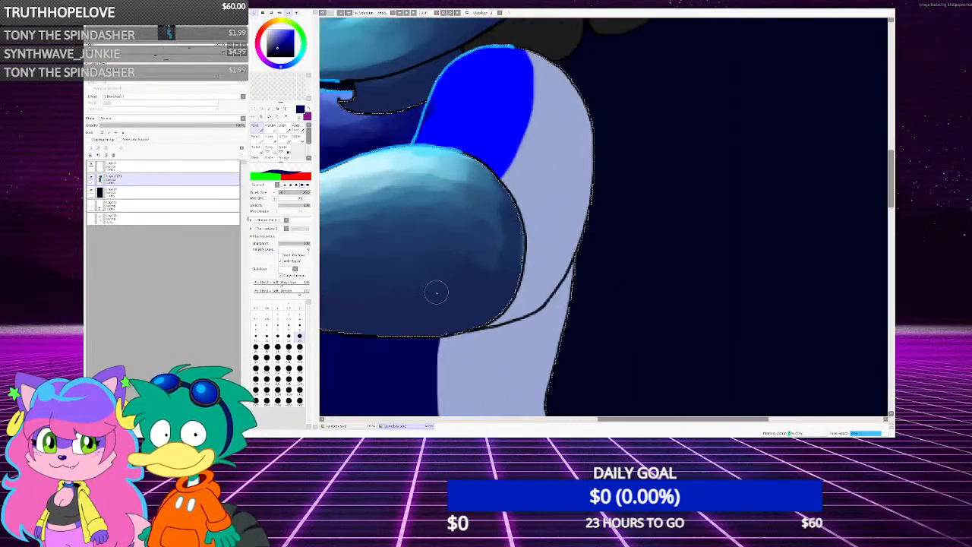
pyautogui.scroll(-2, 434, 288)
pyautogui.scroll(4, 509, 275)
pyautogui.moveTo(508, 278)
pyautogui.mouseDown()
pyautogui.moveTo(533, 230)
pyautogui.moveTo(548, 162)
pyautogui.moveTo(537, 104)
pyautogui.moveTo(508, 76)
pyautogui.moveTo(528, 146)
pyautogui.moveTo(486, 263)
pyautogui.moveTo(515, 112)
pyautogui.moveTo(497, 100)
pyautogui.moveTo(459, 266)
pyautogui.moveTo(446, 167)
pyautogui.moveTo(411, 184)
pyautogui.moveTo(424, 143)
pyautogui.moveTo(454, 108)
pyautogui.moveTo(474, 220)
pyautogui.moveTo(456, 232)
pyautogui.moveTo(455, 151)
pyautogui.moveTo(466, 124)
pyautogui.mouseUp()
# Sample a medium blue from the chest and paint it over the inner half of the navy sleeve beside the collar
pyautogui.scroll(-4, 503, 180)
pyautogui.scroll(2, 402, 191)
pyautogui.scroll(2, 401, 189)
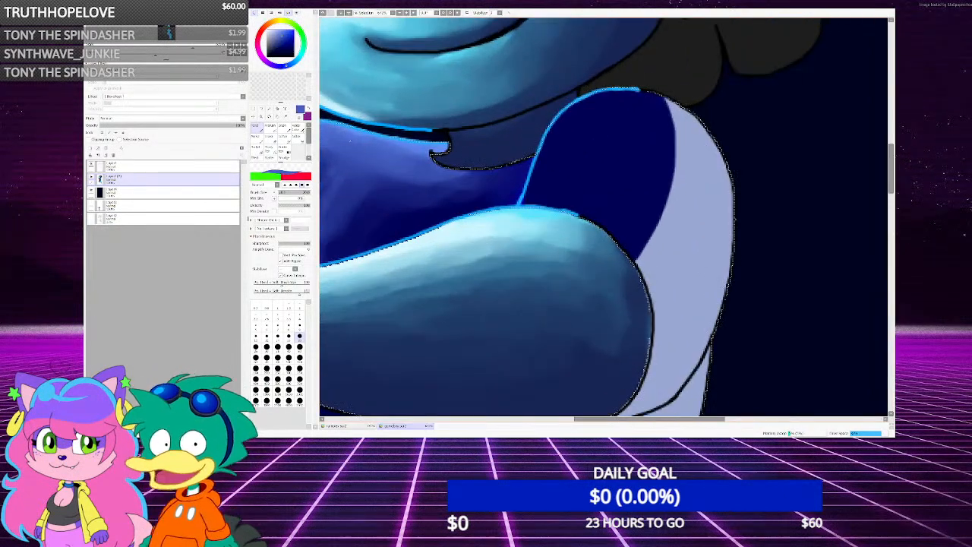
pyautogui.scroll(-1, 501, 171)
pyautogui.moveTo(543, 199)
pyautogui.mouseDown()
pyautogui.moveTo(542, 165)
pyautogui.moveTo(572, 125)
pyautogui.moveTo(608, 111)
pyautogui.moveTo(554, 153)
pyautogui.moveTo(571, 178)
pyautogui.mouseUp()
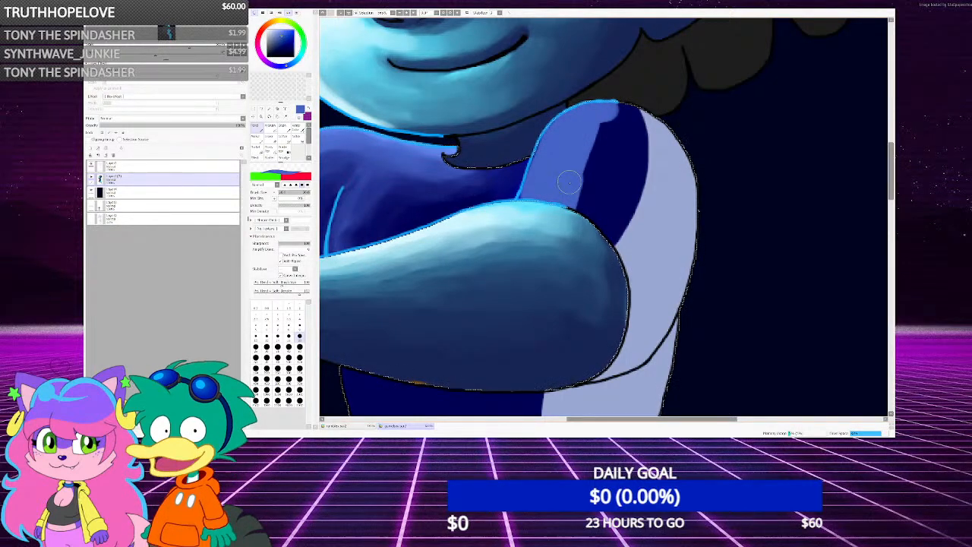
# Blend the medium blue into the navy across the inner sleeve with a blending brush
pyautogui.scroll(-4, 569, 181)
pyautogui.scroll(4, 572, 189)
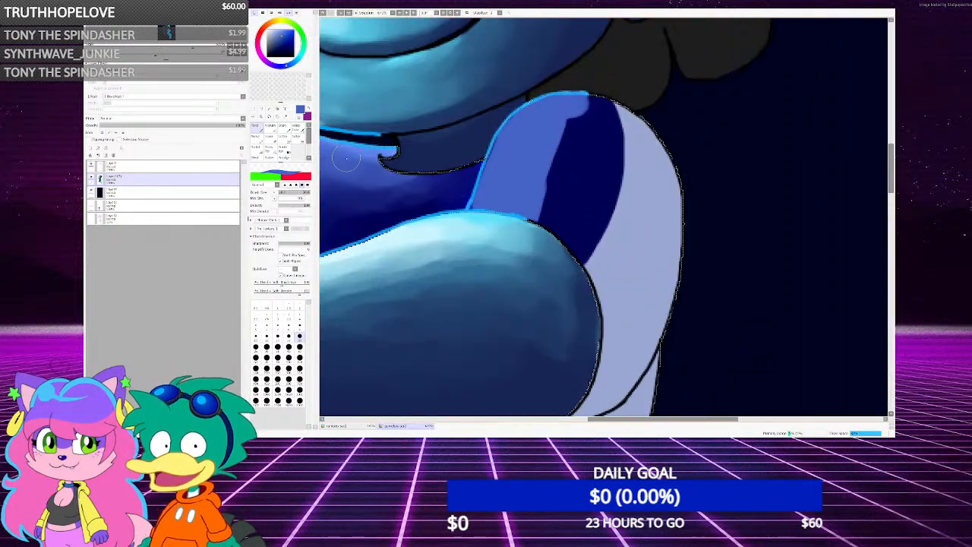
pyautogui.click(283, 129)
pyautogui.scroll(3, 498, 154)
pyautogui.moveTo(563, 180)
pyautogui.mouseDown()
pyautogui.moveTo(577, 248)
pyautogui.moveTo(595, 139)
pyautogui.moveTo(648, 123)
pyautogui.moveTo(640, 101)
pyautogui.moveTo(587, 117)
pyautogui.moveTo(589, 103)
pyautogui.moveTo(566, 162)
pyautogui.moveTo(539, 188)
pyautogui.moveTo(574, 171)
pyautogui.moveTo(591, 212)
pyautogui.moveTo(621, 210)
pyautogui.moveTo(620, 263)
pyautogui.moveTo(641, 205)
pyautogui.moveTo(628, 155)
pyautogui.moveTo(594, 165)
pyautogui.moveTo(622, 80)
pyautogui.moveTo(559, 170)
pyautogui.moveTo(568, 206)
pyautogui.mouseUp()
pyautogui.scroll(-2, 575, 220)
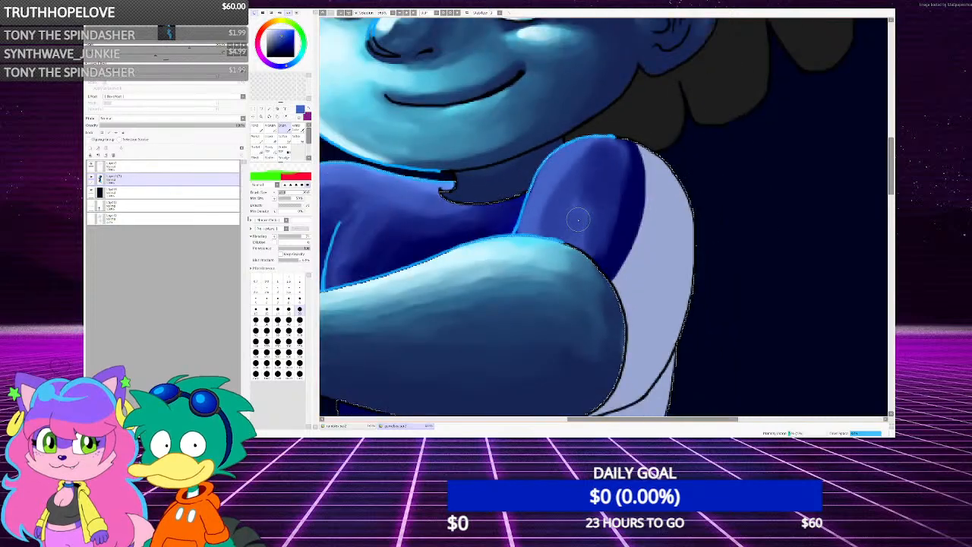
pyautogui.scroll(1, 589, 213)
pyautogui.moveTo(590, 263)
pyautogui.mouseDown()
pyautogui.moveTo(608, 218)
pyautogui.moveTo(569, 227)
pyautogui.moveTo(526, 220)
pyautogui.moveTo(552, 158)
pyautogui.moveTo(579, 134)
pyautogui.moveTo(553, 206)
pyautogui.moveTo(629, 174)
pyautogui.moveTo(646, 203)
pyautogui.moveTo(602, 295)
pyautogui.moveTo(623, 124)
pyautogui.moveTo(628, 164)
pyautogui.moveTo(615, 125)
pyautogui.moveTo(587, 277)
pyautogui.moveTo(615, 201)
pyautogui.moveTo(615, 135)
pyautogui.moveTo(592, 134)
pyautogui.moveTo(579, 185)
pyautogui.moveTo(604, 158)
pyautogui.mouseUp()
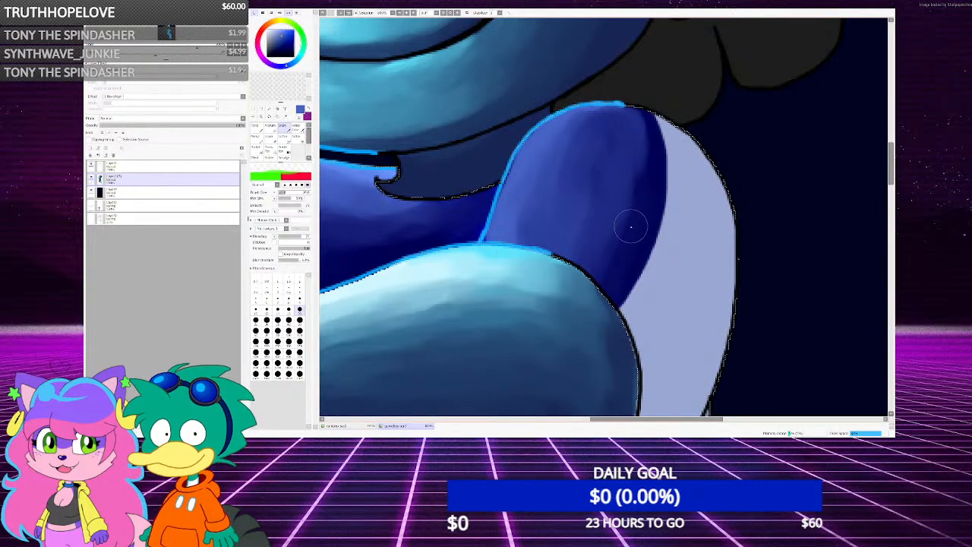
pyautogui.moveTo(630, 223)
pyautogui.mouseDown()
pyautogui.moveTo(634, 164)
pyautogui.moveTo(620, 129)
pyautogui.moveTo(632, 152)
pyautogui.moveTo(611, 188)
pyautogui.mouseUp()
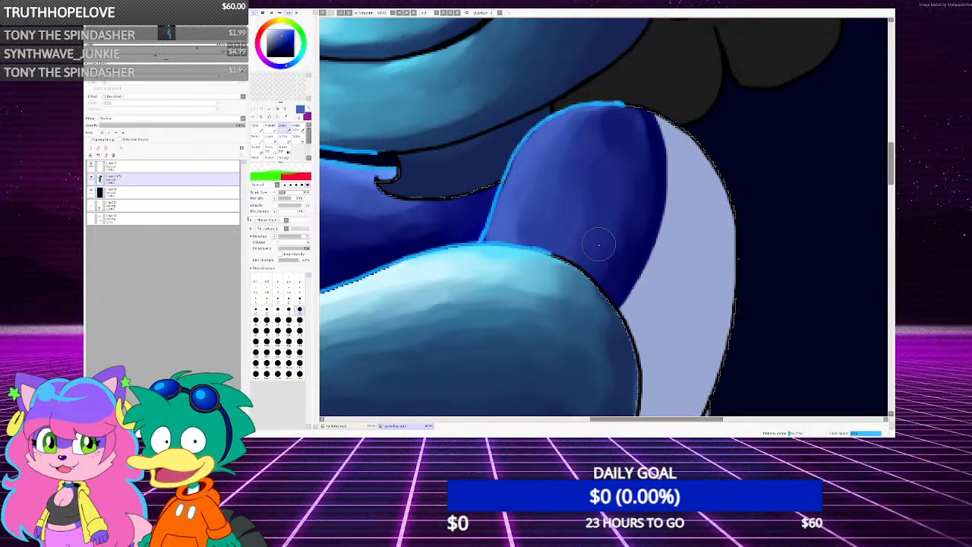
# Pick a light blue and paint a highlight strip along the outer edge of the periwinkle side panel and sleeve
pyautogui.scroll(-5, 604, 240)
pyautogui.scroll(4, 577, 281)
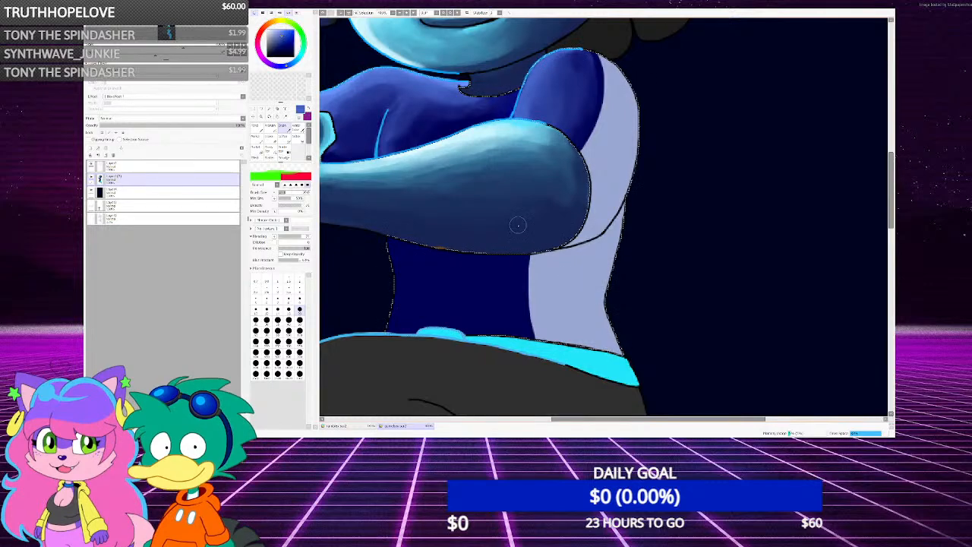
pyautogui.press('w')
pyautogui.click(619, 69)
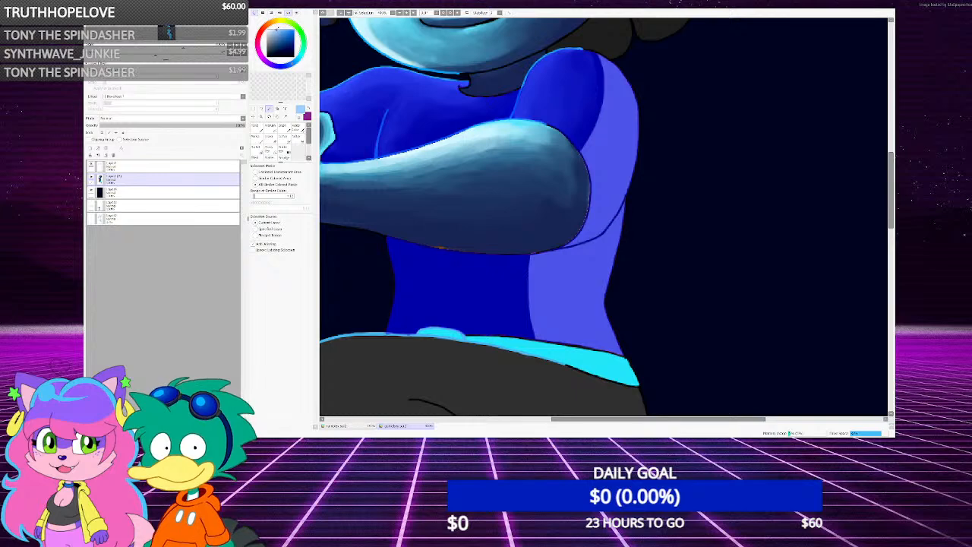
pyautogui.press('n')
pyautogui.scroll(1, 610, 324)
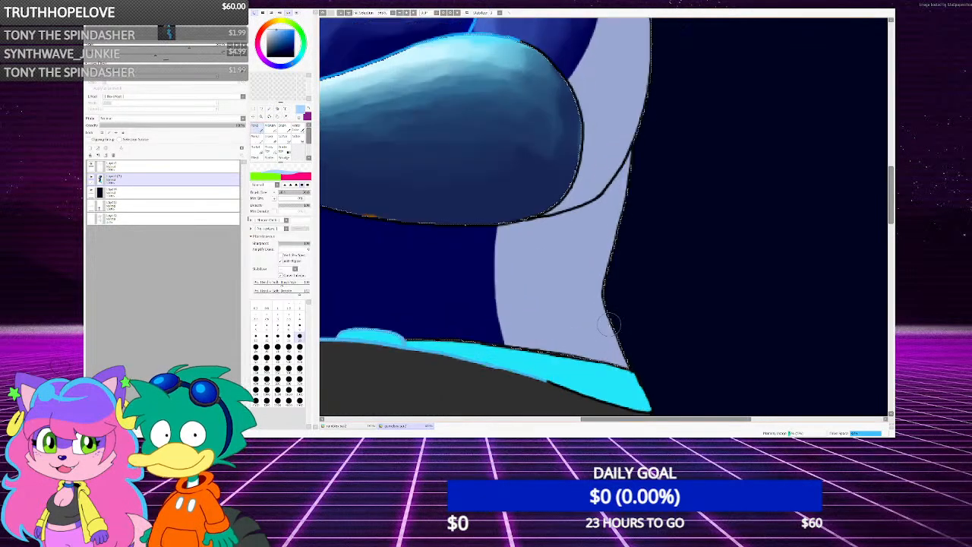
pyautogui.moveTo(606, 328)
pyautogui.mouseDown()
pyautogui.moveTo(574, 287)
pyautogui.moveTo(592, 310)
pyautogui.moveTo(572, 266)
pyautogui.moveTo(568, 305)
pyautogui.moveTo(601, 180)
pyautogui.moveTo(579, 322)
pyautogui.moveTo(613, 194)
pyautogui.moveTo(571, 290)
pyautogui.moveTo(585, 218)
pyautogui.moveTo(581, 190)
pyautogui.moveTo(560, 188)
pyautogui.moveTo(625, 123)
pyautogui.mouseUp()
pyautogui.scroll(-2, 615, 133)
pyautogui.scroll(1, 615, 135)
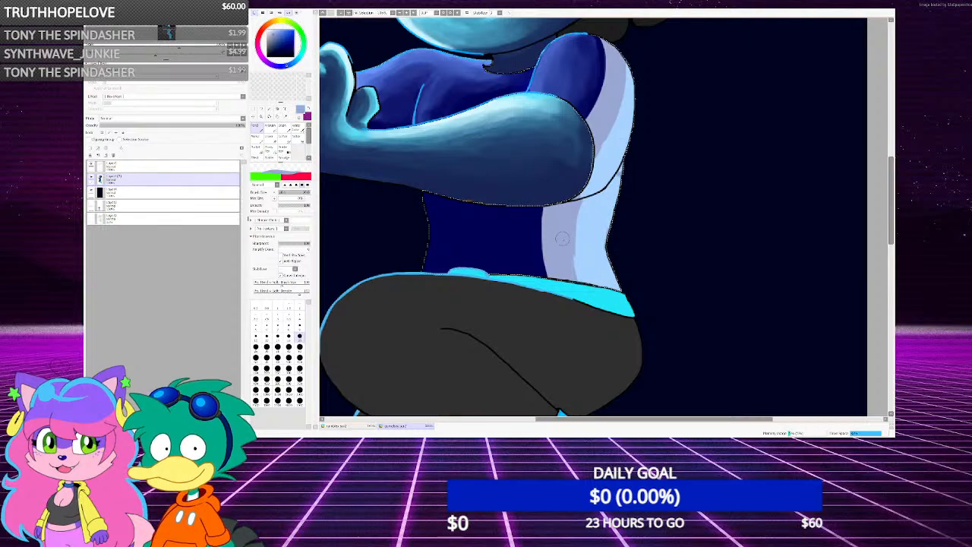
# Sample the light blue and blend it into the periwinkle on the side panel below the arm
pyautogui.scroll(-2, 565, 220)
pyautogui.scroll(1, 565, 220)
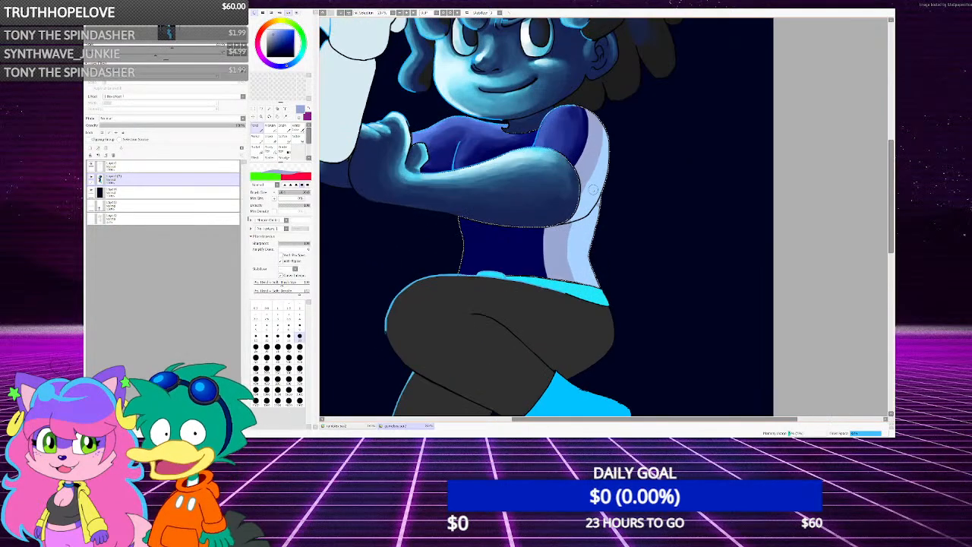
pyautogui.scroll(-1, 608, 186)
pyautogui.scroll(2, 612, 181)
pyautogui.click(284, 129)
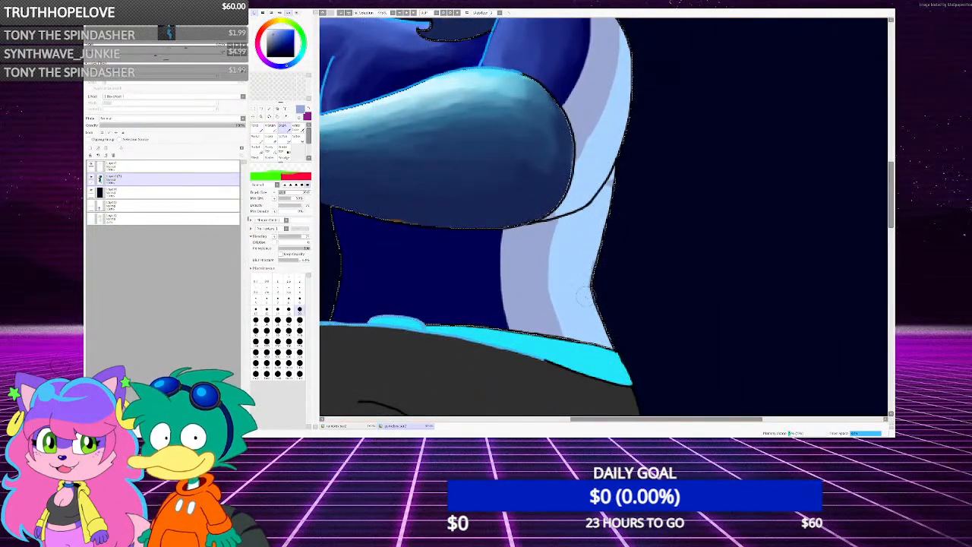
pyautogui.scroll(1, 562, 315)
pyautogui.rightClick(564, 284)
pyautogui.moveTo(549, 315)
pyautogui.mouseDown()
pyautogui.moveTo(549, 204)
pyautogui.moveTo(522, 290)
pyautogui.moveTo(551, 325)
pyautogui.mouseUp()
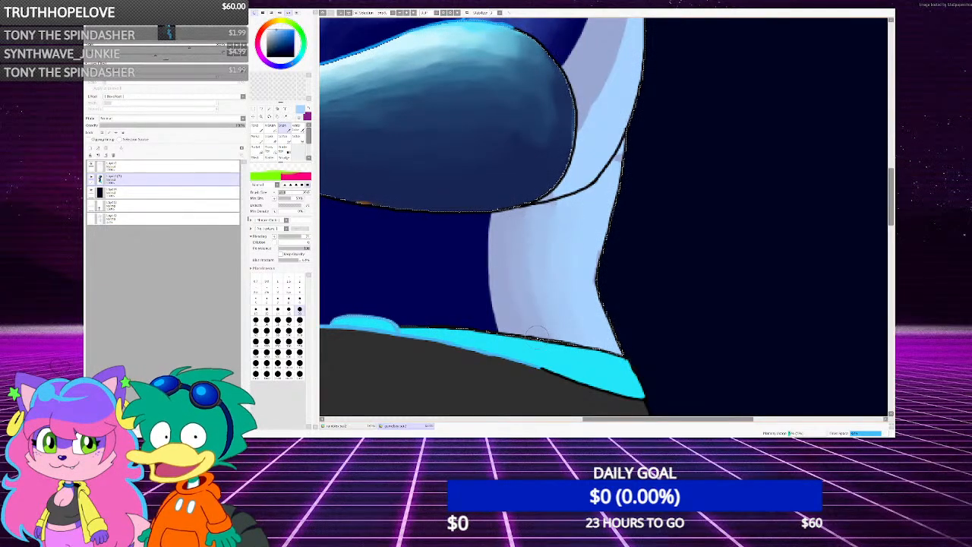
# Blend the light blue highlight into the periwinkle along the outer sleeve
pyautogui.scroll(3, 558, 199)
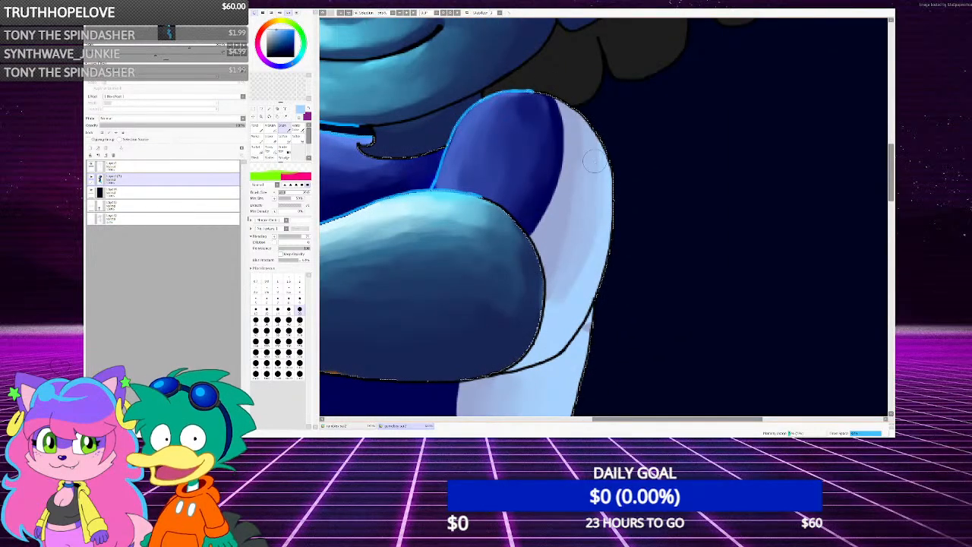
pyautogui.moveTo(551, 315); pyautogui.dragTo(595, 203)
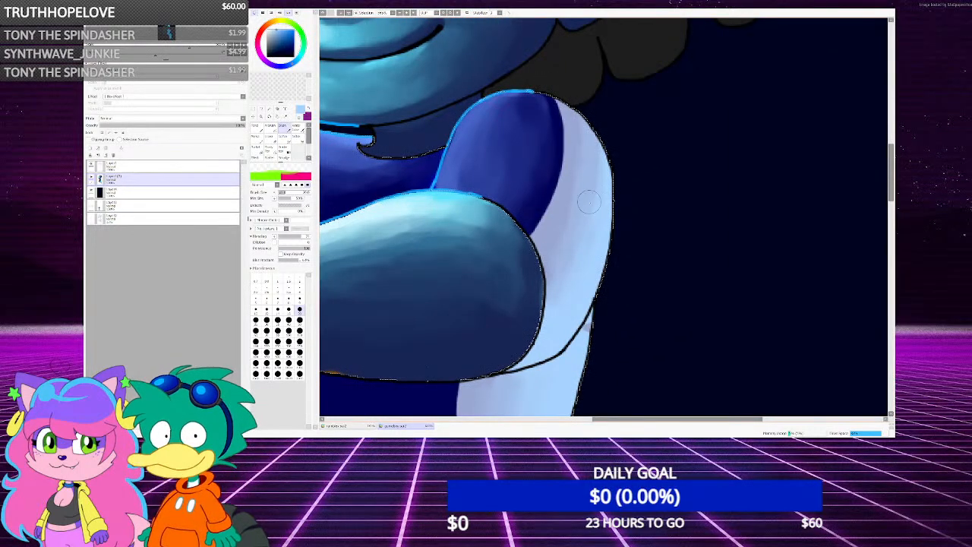
# Sample the dark blue on the inner sleeve and soften the shading near the shoulder with the blending brush
pyautogui.scroll(-1, 578, 253)
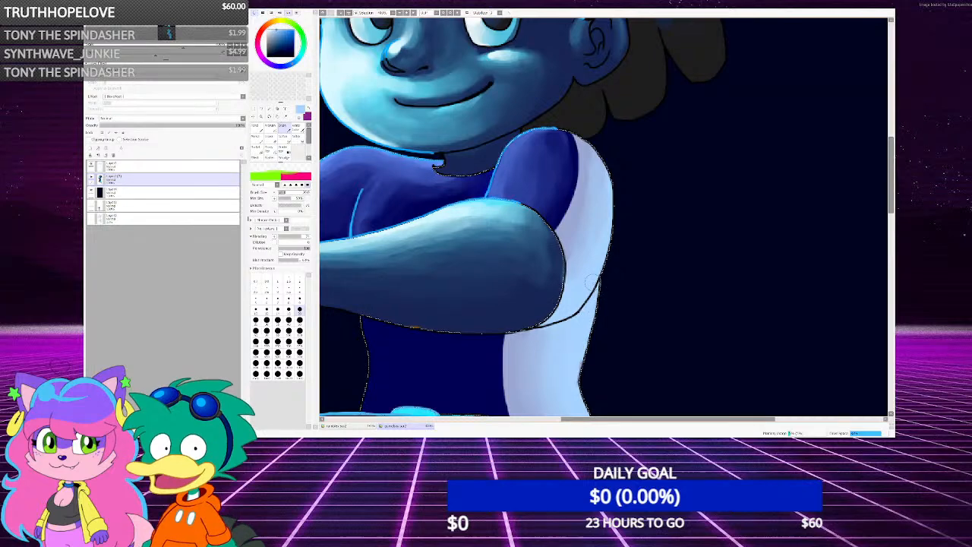
pyautogui.scroll(-4, 591, 284)
pyautogui.scroll(1, 582, 233)
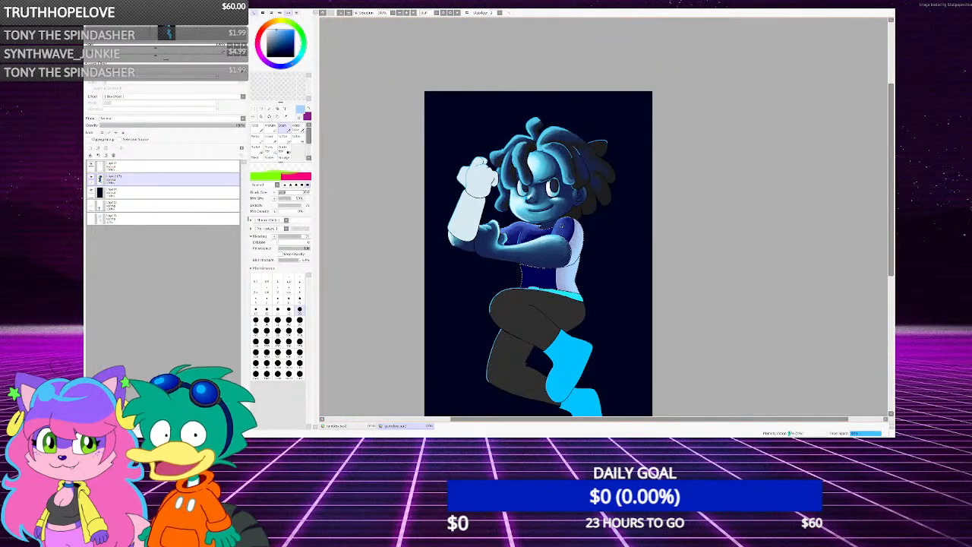
pyautogui.scroll(-2, 523, 228)
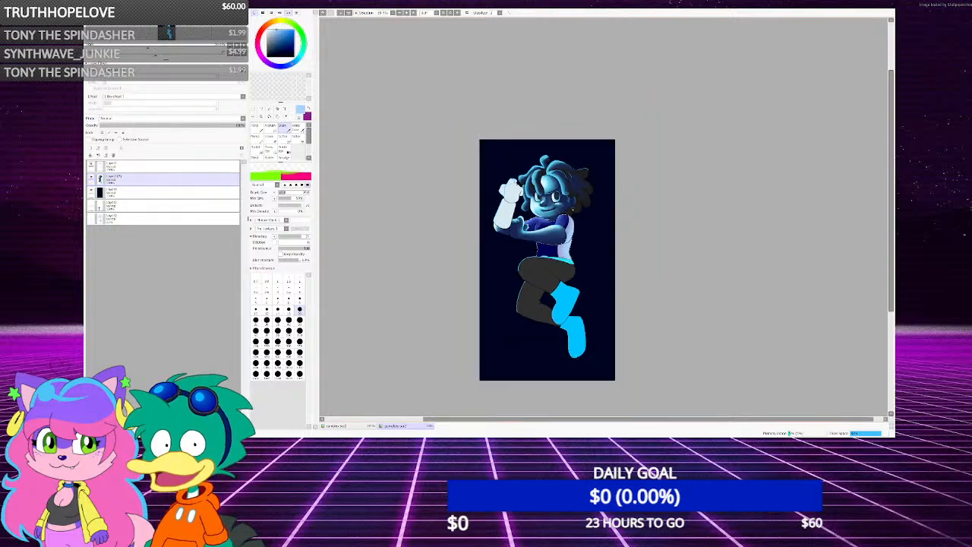
pyautogui.scroll(6, 522, 228)
pyautogui.scroll(2, 483, 152)
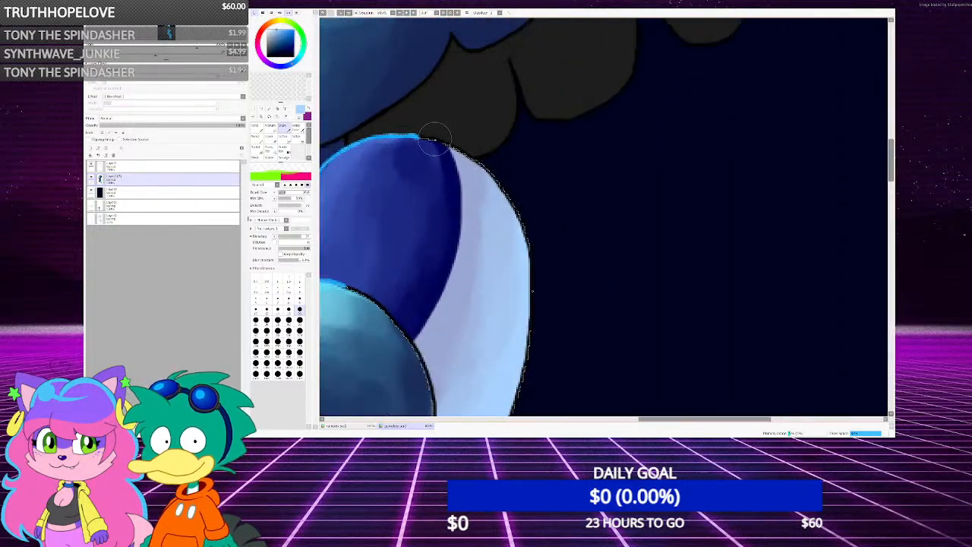
pyautogui.scroll(-2, 483, 152)
pyautogui.scroll(2, 480, 145)
pyautogui.rightClick(477, 134)
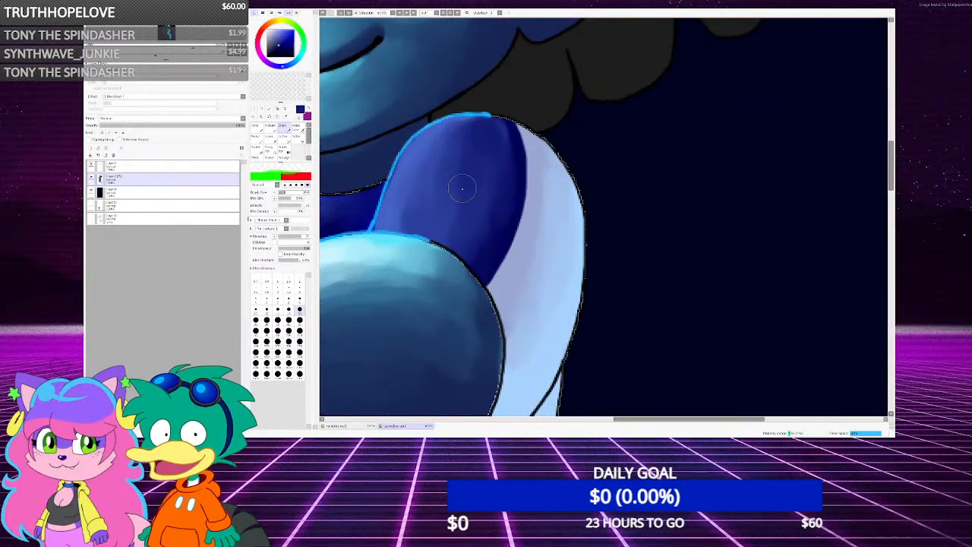
pyautogui.scroll(-3, 494, 166)
pyautogui.scroll(-3, 500, 168)
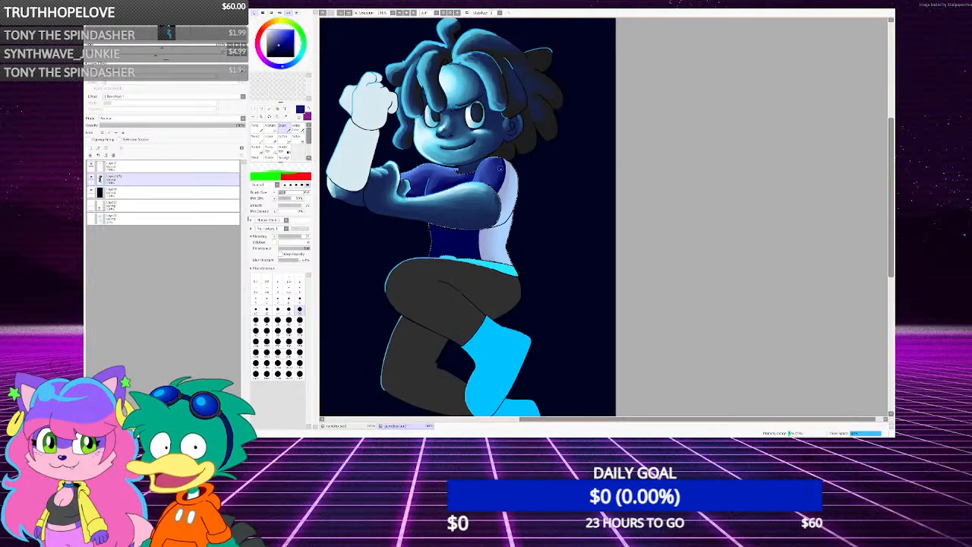
# Blend the dark blue into the lighter blue on the chest above the light fold line
pyautogui.scroll(5, 486, 227)
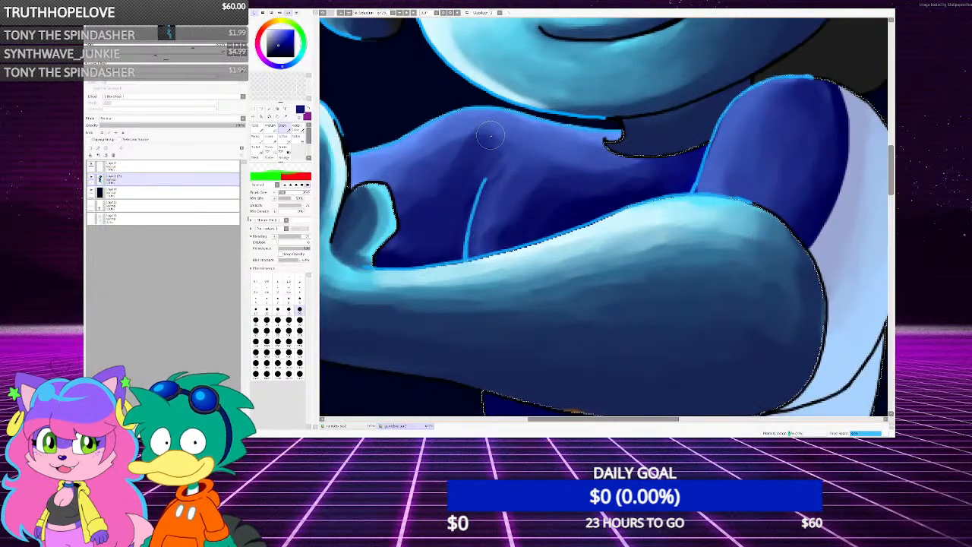
pyautogui.scroll(-2, 473, 156)
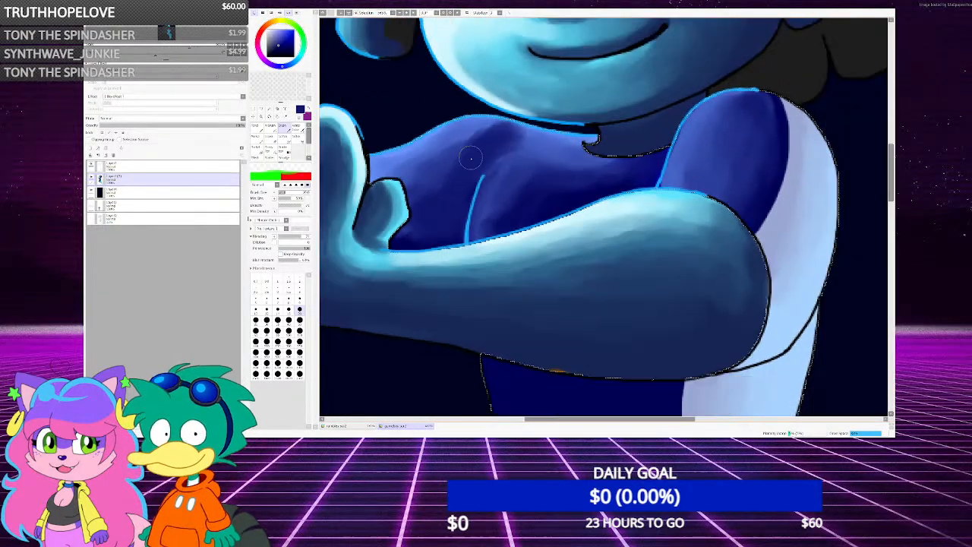
pyautogui.scroll(2, 484, 149)
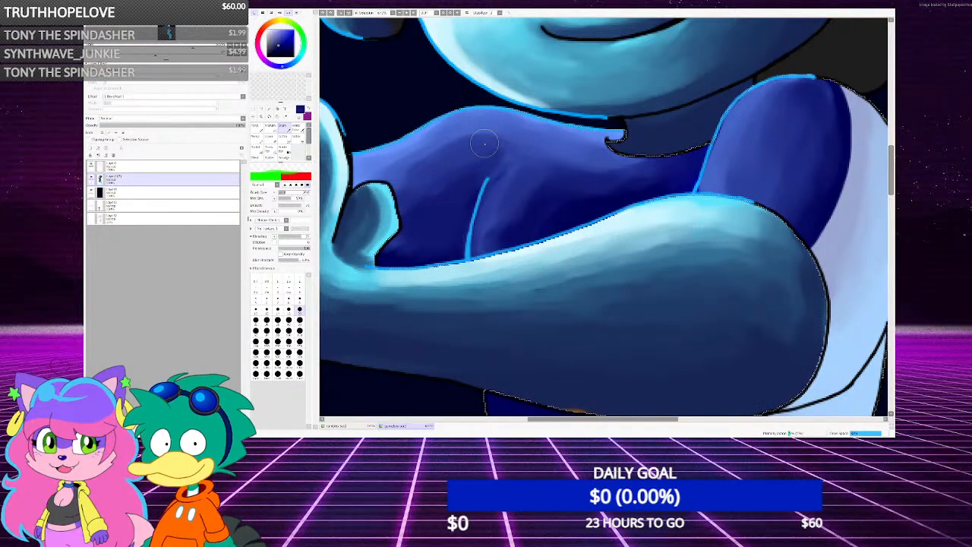
pyautogui.scroll(2, 484, 144)
pyautogui.scroll(-1, 488, 147)
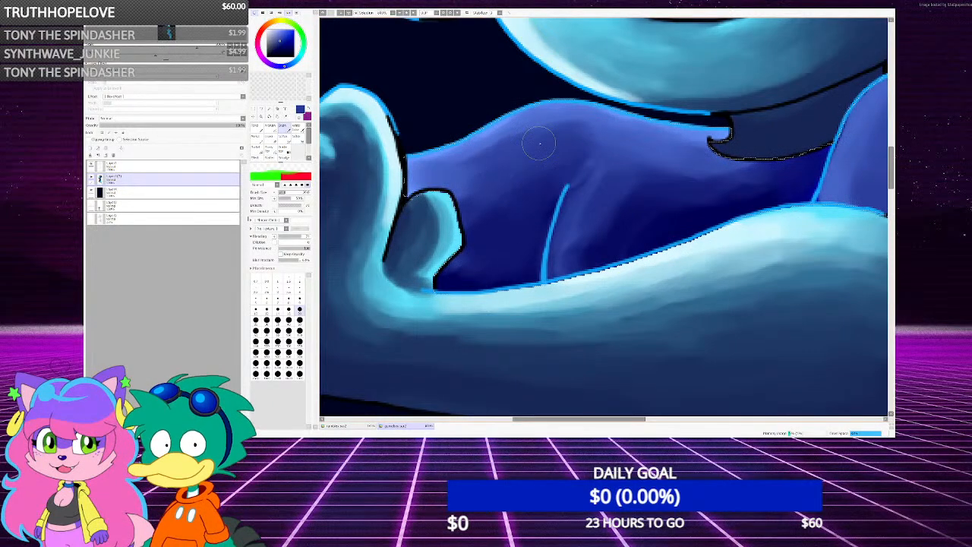
# Examine the shirt shading up close and against the whole figure
pyautogui.scroll(-3, 450, 215)
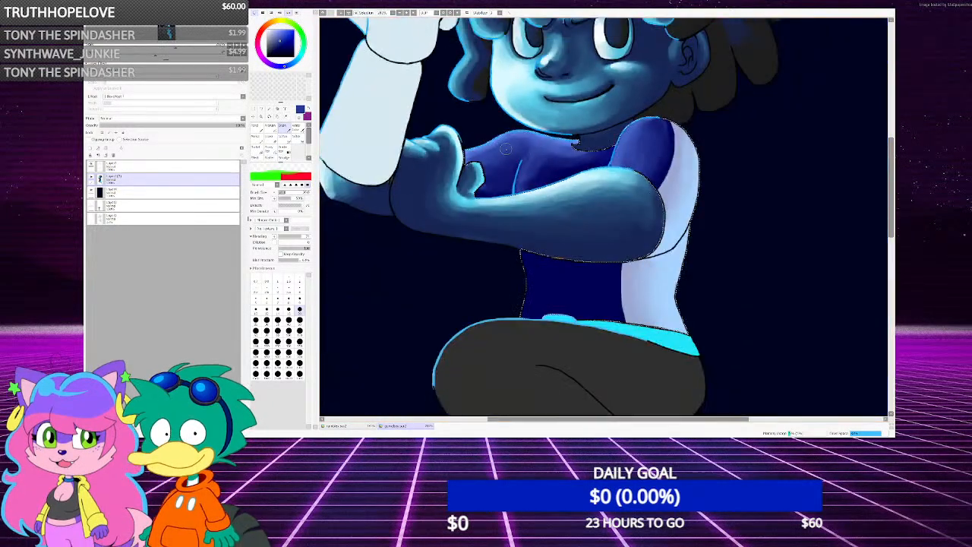
pyautogui.scroll(1, 440, 218)
pyautogui.scroll(-2, 418, 221)
pyautogui.scroll(3, 456, 228)
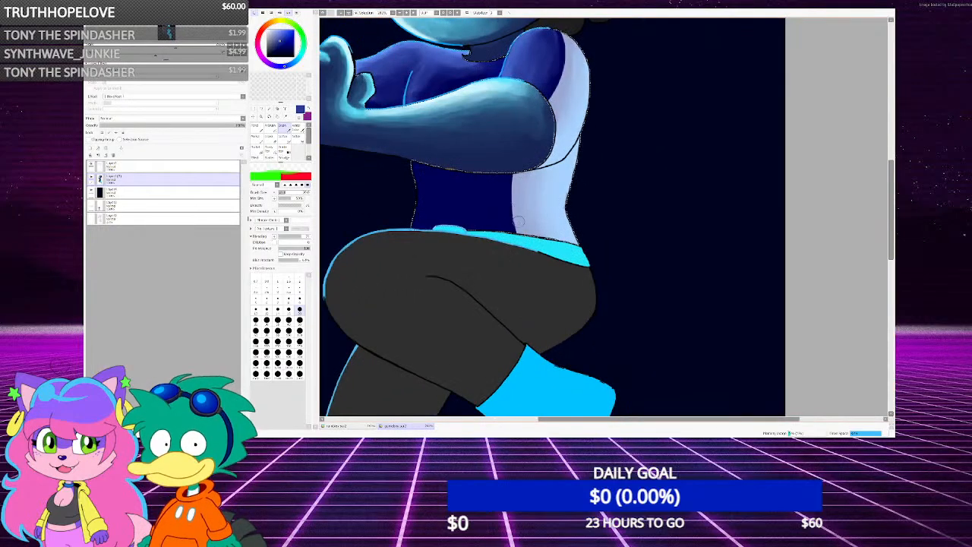
pyautogui.scroll(-3, 456, 228)
pyautogui.scroll(1, 480, 253)
pyautogui.scroll(-1, 480, 253)
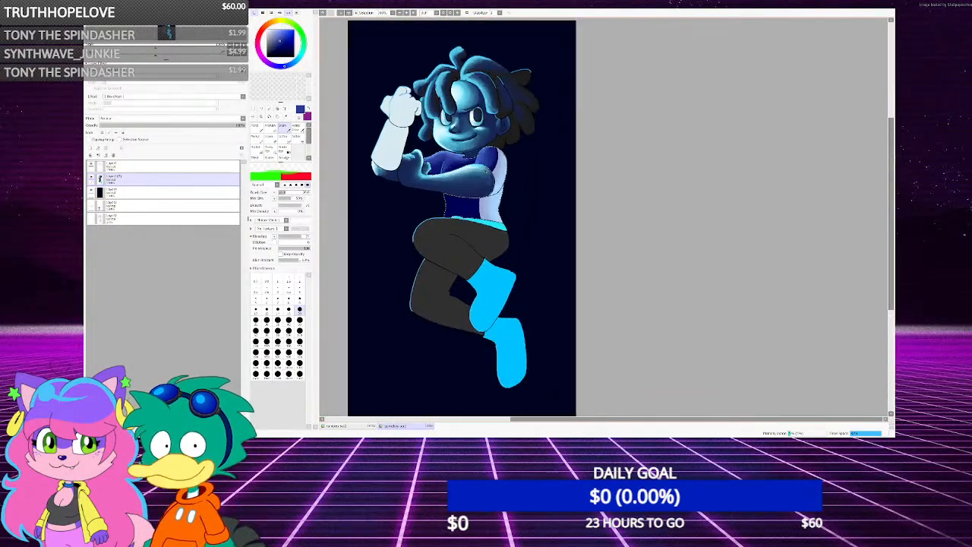
pyautogui.scroll(3, 486, 212)
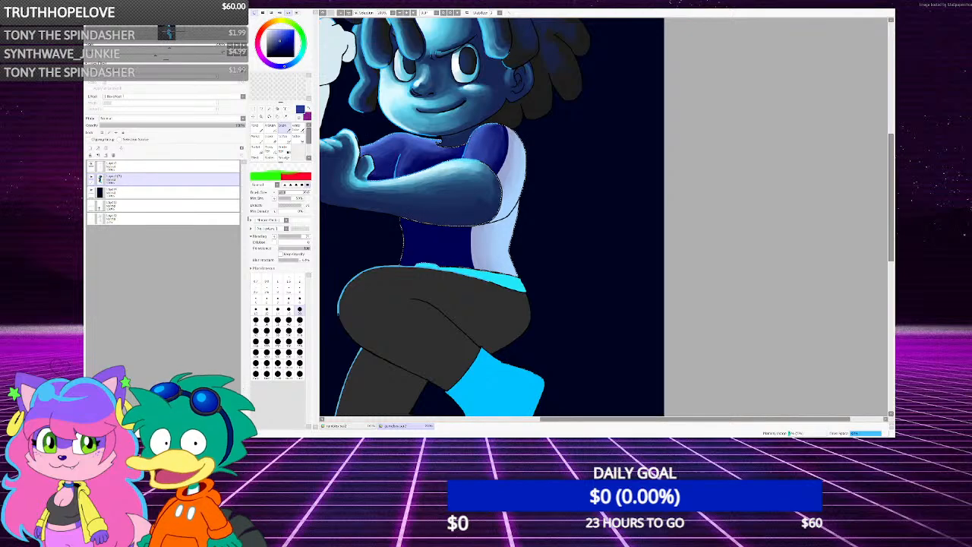
pyautogui.scroll(-2, 487, 218)
pyautogui.scroll(5, 487, 218)
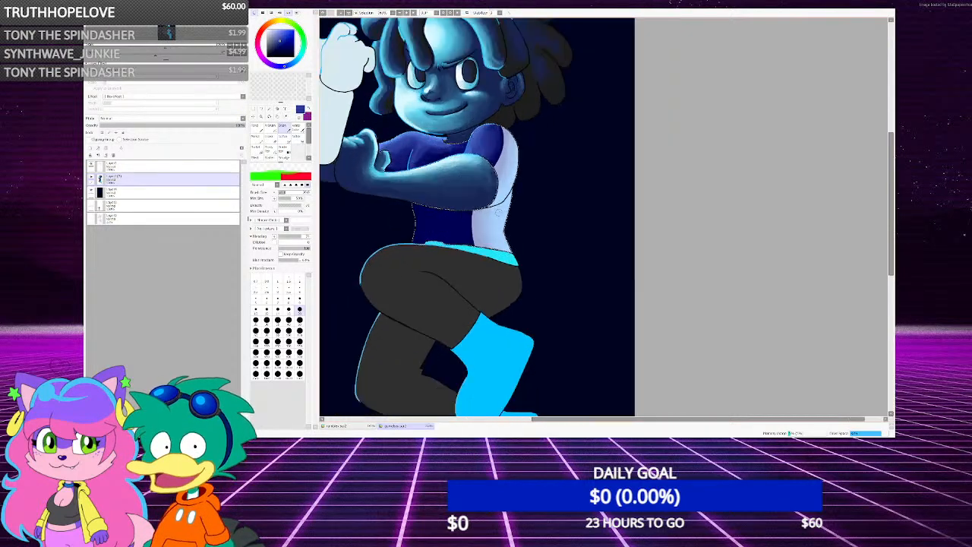
# Sample the shirt's navy and paint it over the inner edge of the periwinkle side panel with a hard brush
pyautogui.scroll(2, 487, 218)
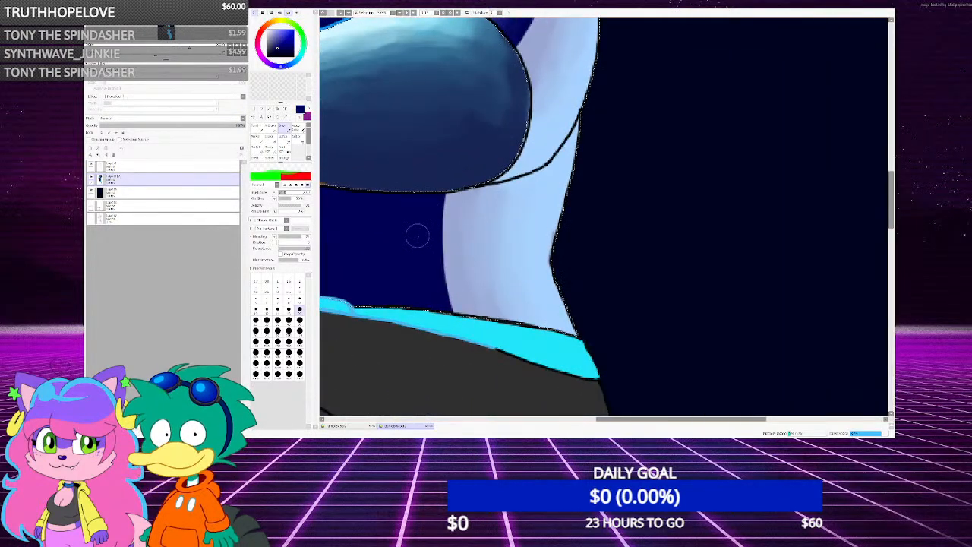
pyautogui.scroll(1, 407, 252)
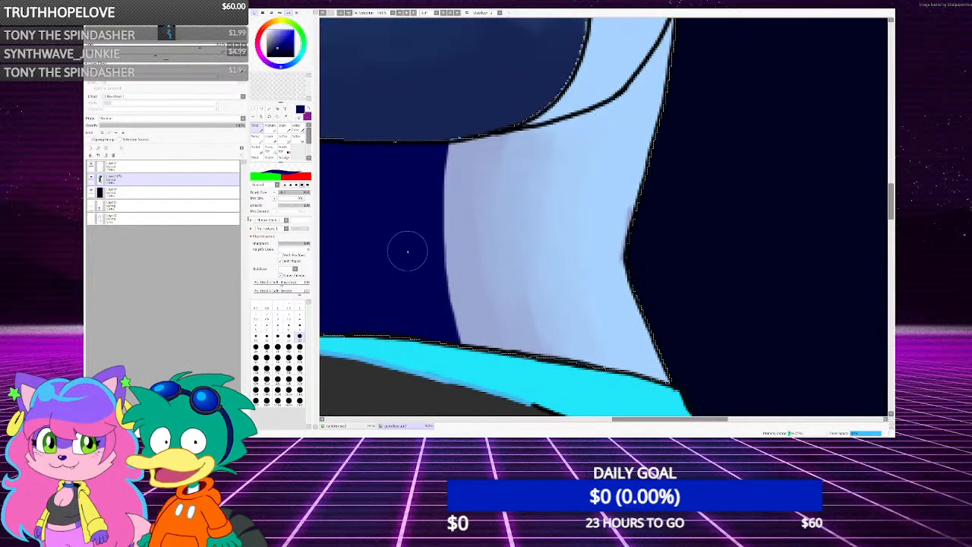
pyautogui.moveTo(442, 169)
pyautogui.mouseDown()
pyautogui.moveTo(444, 310)
pyautogui.moveTo(460, 342)
pyautogui.mouseUp()
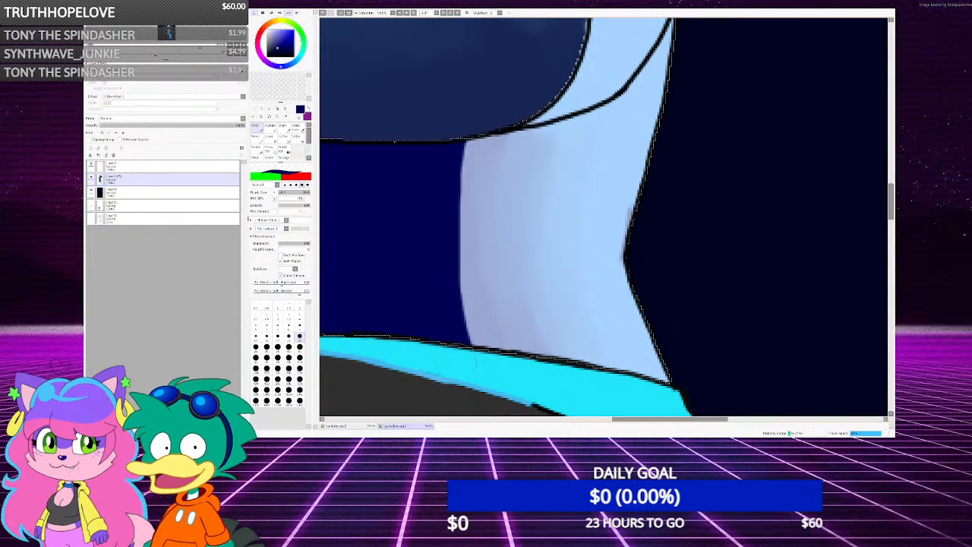
pyautogui.moveTo(477, 396); pyautogui.dragTo(446, 263)
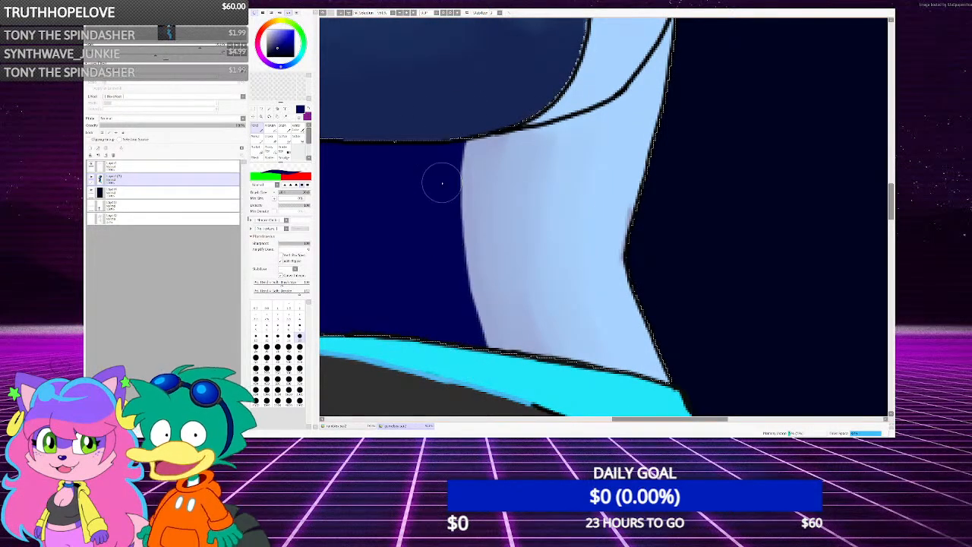
pyautogui.scroll(-5, 450, 121)
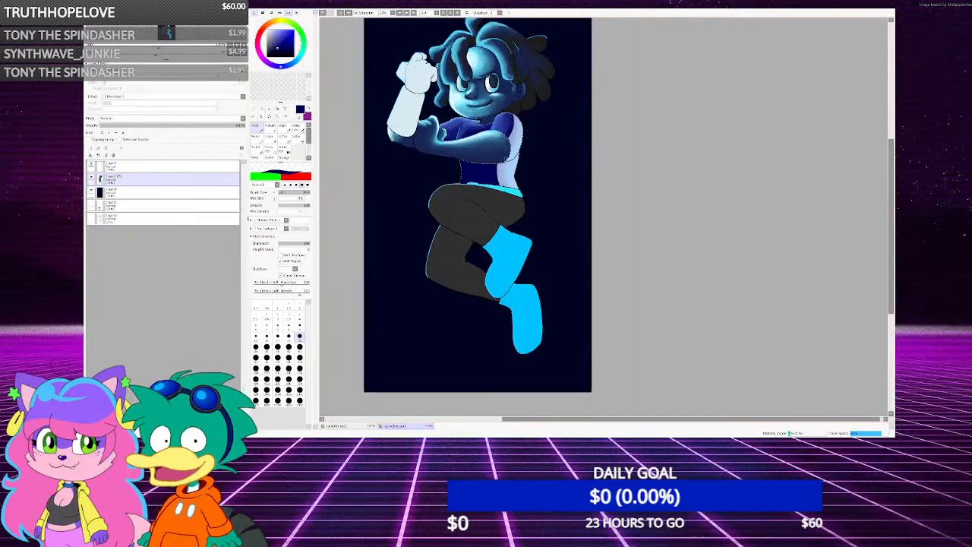
# Sample the periwinkle and repaint the side panel's inner edge below the arm, widening it into the navy
pyautogui.scroll(2, 449, 122)
pyautogui.scroll(2, 477, 161)
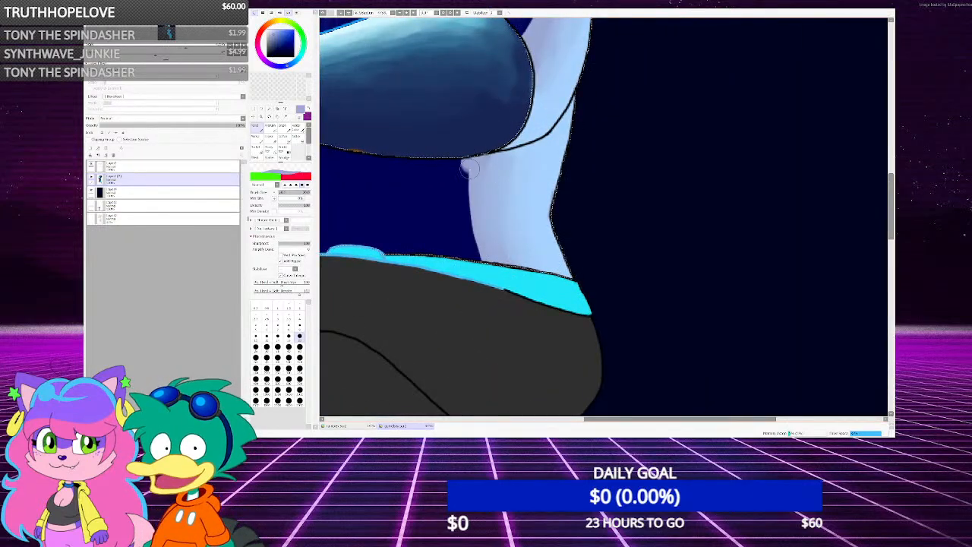
pyautogui.moveTo(469, 168)
pyautogui.mouseDown()
pyautogui.moveTo(476, 251)
pyautogui.moveTo(472, 152)
pyautogui.mouseUp()
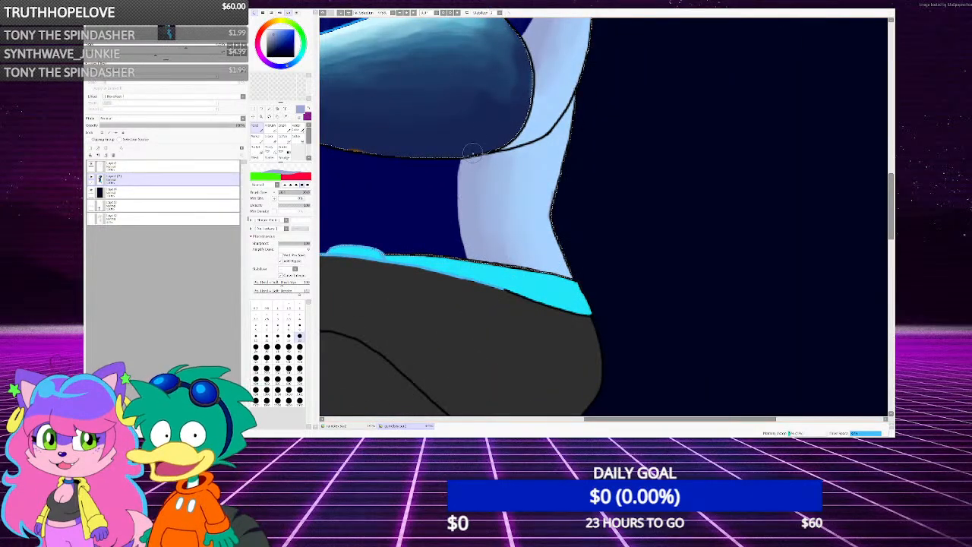
pyautogui.scroll(2, 472, 151)
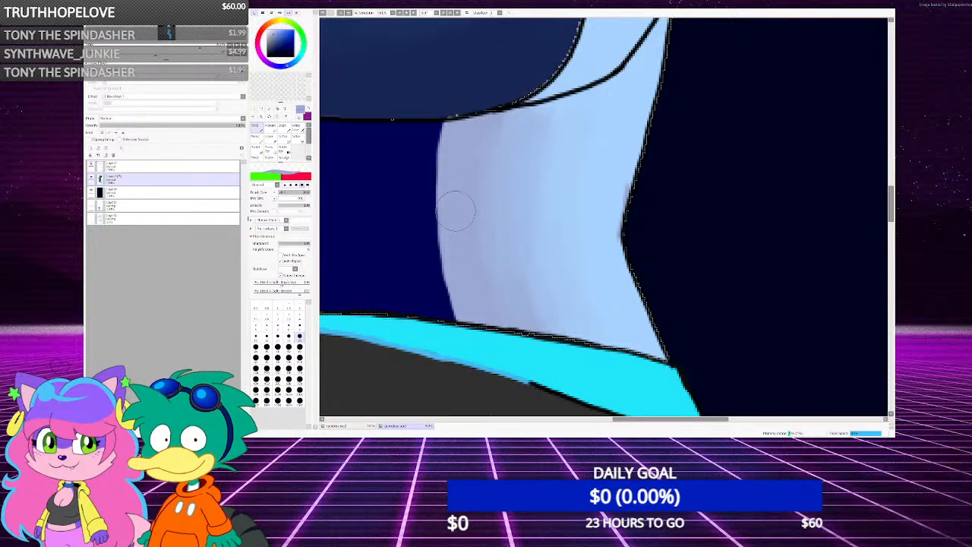
pyautogui.moveTo(455, 212); pyautogui.dragTo(471, 301)
pyautogui.scroll(2, 466, 283)
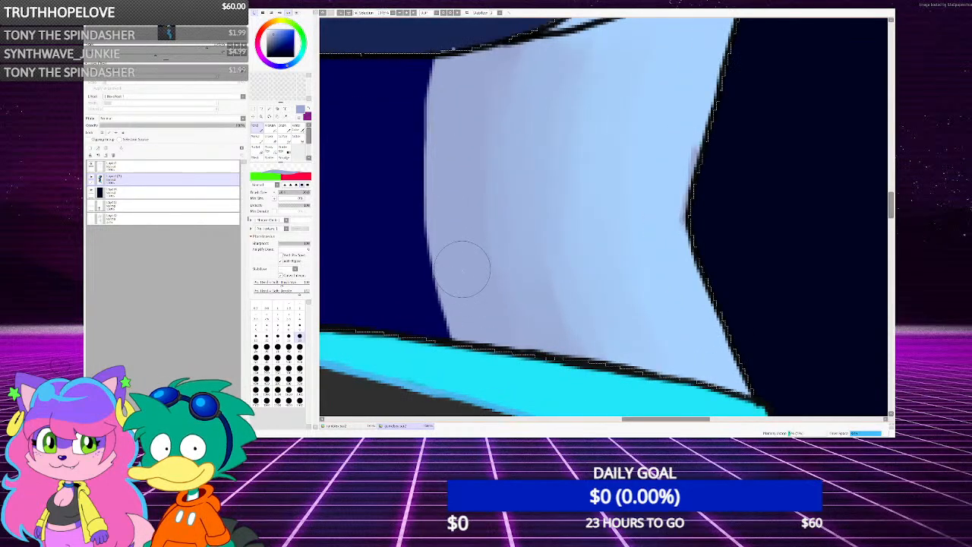
pyautogui.moveTo(462, 265)
pyautogui.mouseDown()
pyautogui.moveTo(453, 204)
pyautogui.moveTo(476, 333)
pyautogui.moveTo(450, 260)
pyautogui.moveTo(441, 185)
pyautogui.moveTo(456, 76)
pyautogui.mouseUp()
pyautogui.hotkey('ctrl', 'z')
pyautogui.moveTo(460, 30)
pyautogui.mouseDown()
pyautogui.moveTo(444, 163)
pyautogui.moveTo(465, 321)
pyautogui.moveTo(444, 190)
pyautogui.mouseUp()
pyautogui.scroll(-5, 444, 189)
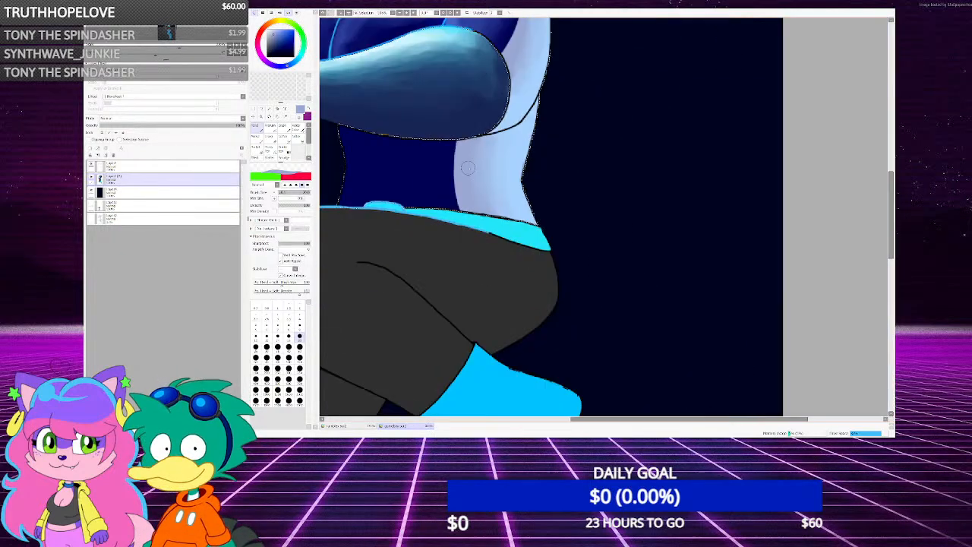
# Sample the navy and paint along the side panel's inner edge down to the waistband to clean its curve
pyautogui.scroll(2, 467, 184)
pyautogui.scroll(4, 471, 182)
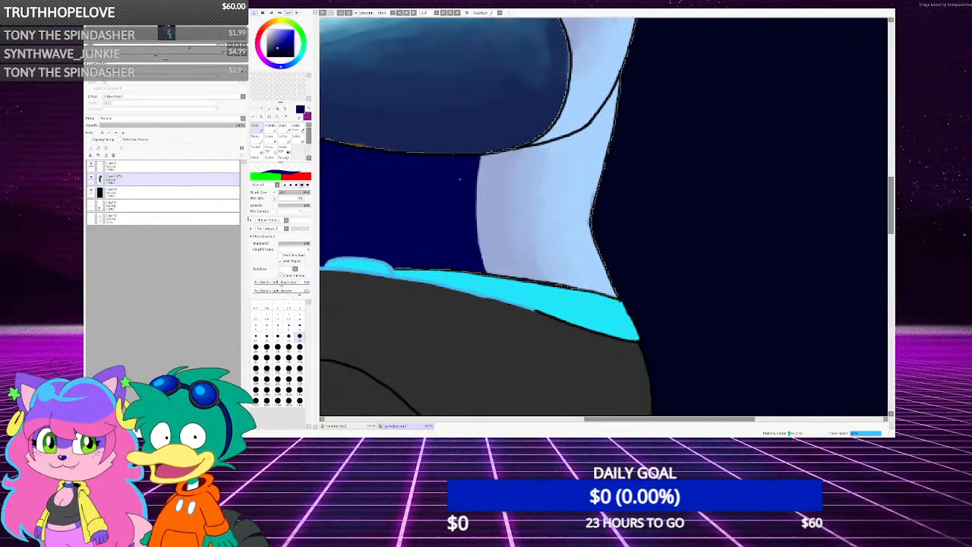
pyautogui.moveTo(475, 168)
pyautogui.mouseDown()
pyautogui.moveTo(476, 282)
pyautogui.moveTo(495, 371)
pyautogui.mouseUp()
pyautogui.scroll(-4, 488, 321)
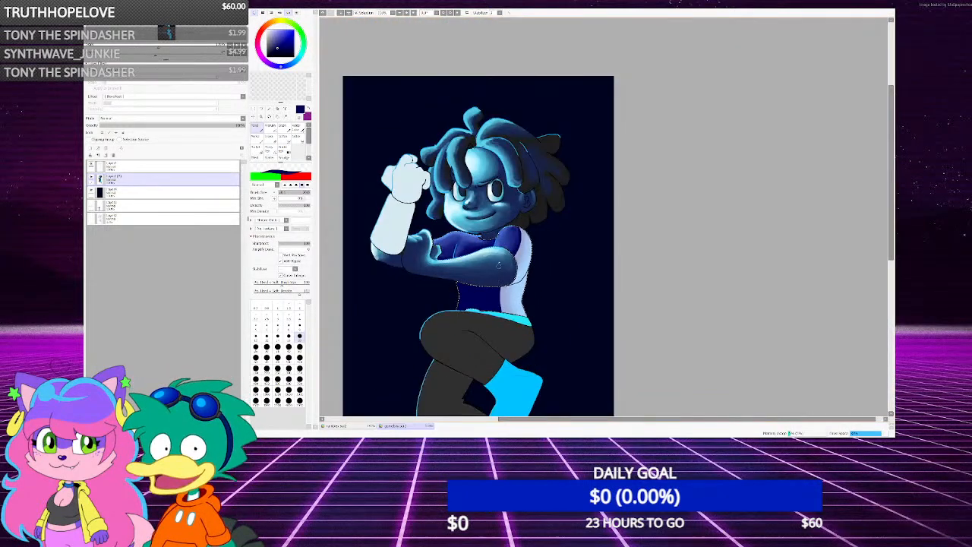
# Examine the shading on the dreadlocks and face, and compare it with the whole figure
pyautogui.scroll(6, 395, 193)
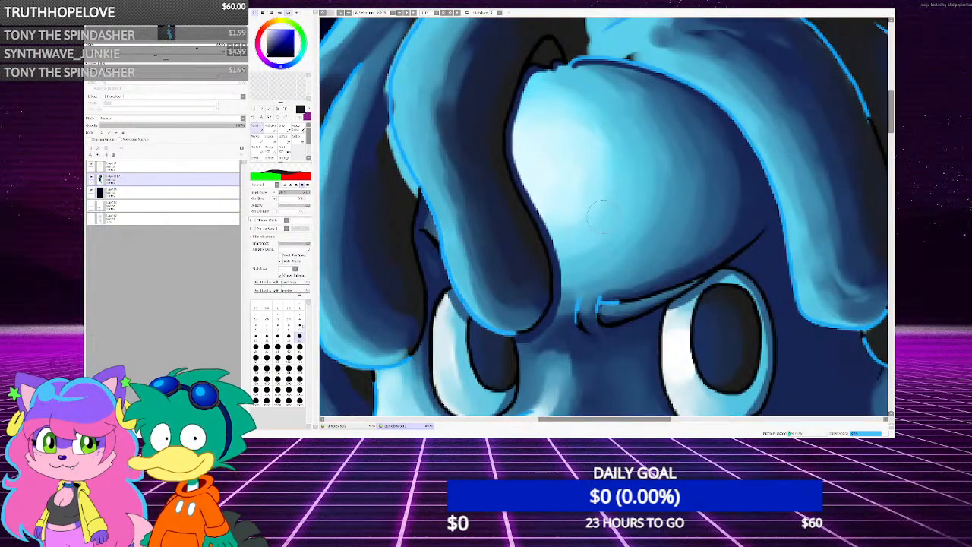
pyautogui.scroll(3, 602, 216)
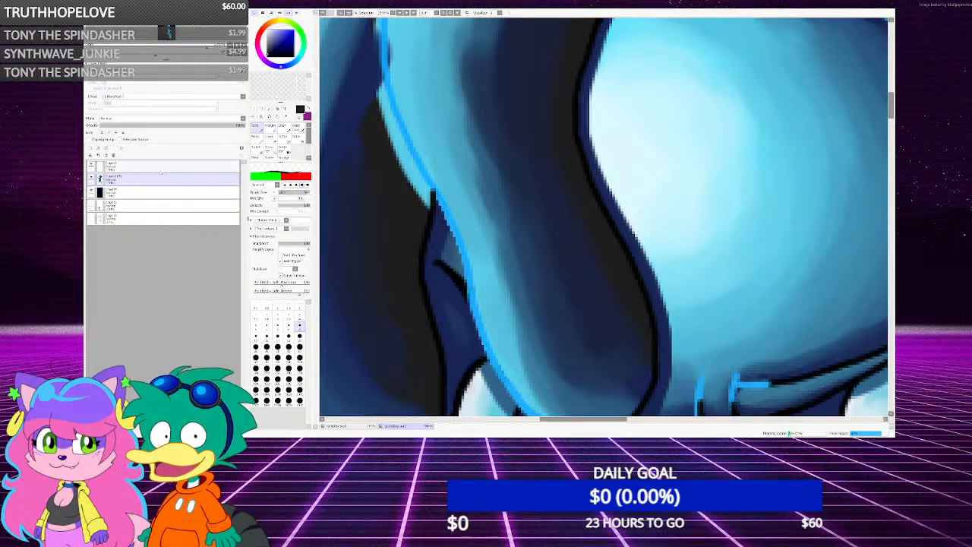
pyautogui.scroll(-4, 454, 161)
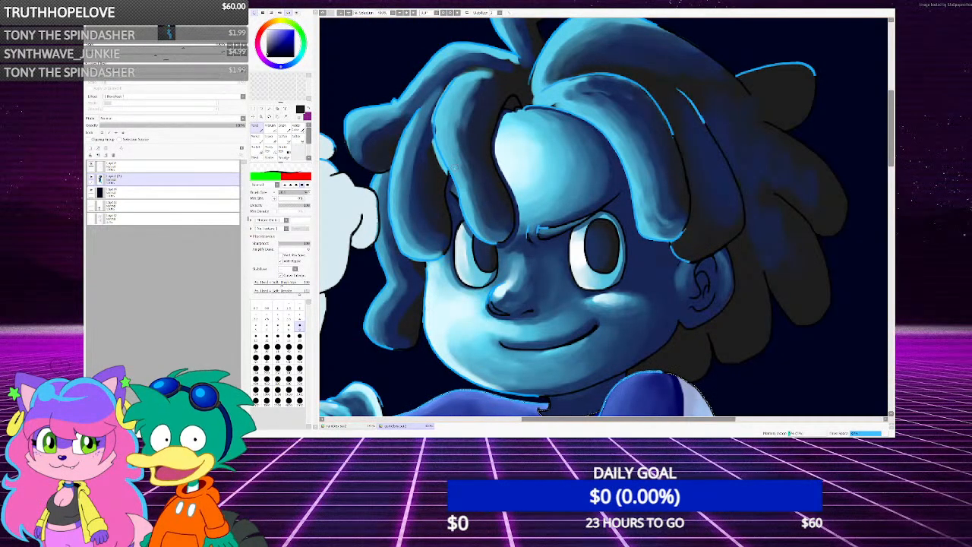
pyautogui.scroll(-4, 540, 410)
pyautogui.scroll(2, 539, 410)
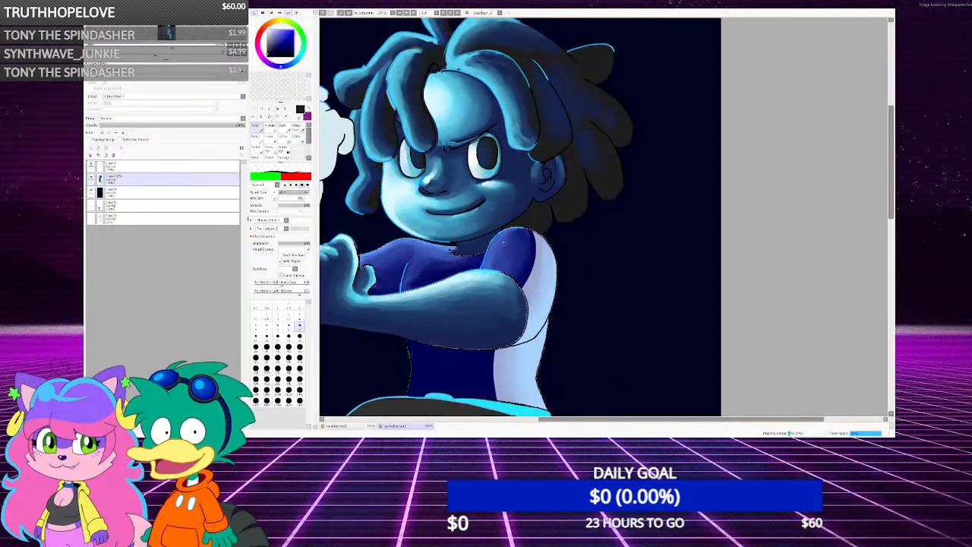
pyautogui.scroll(-2, 539, 410)
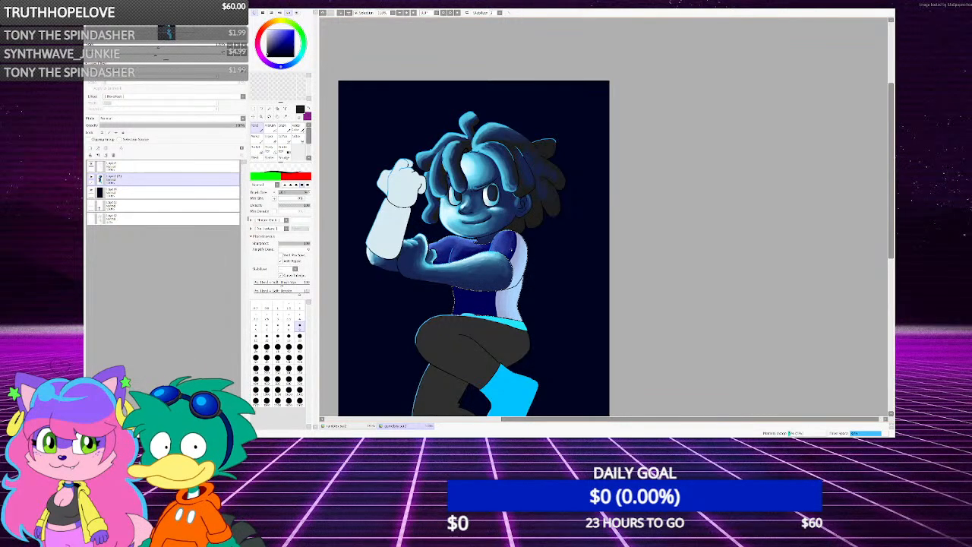
pyautogui.scroll(-3, 441, 204)
pyautogui.scroll(2, 447, 242)
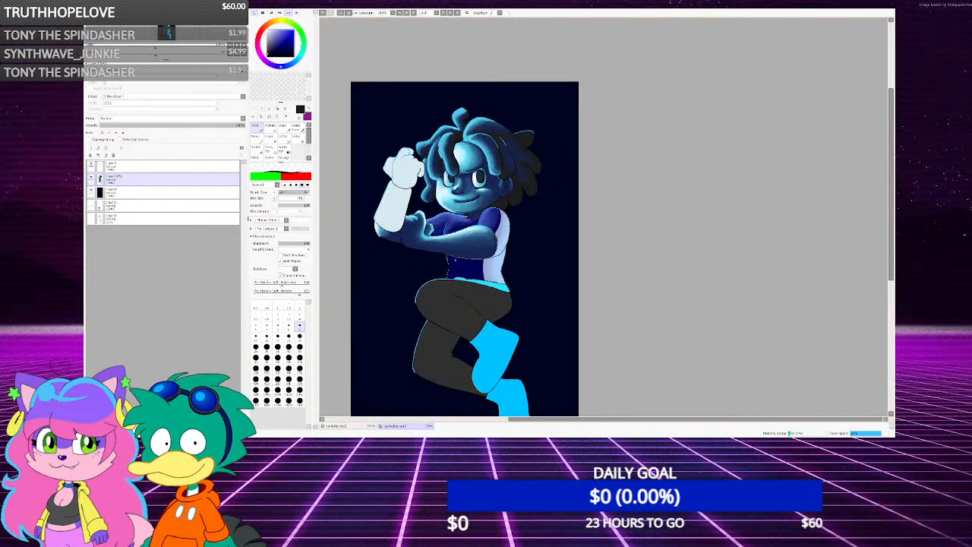
pyautogui.scroll(-2, 445, 199)
pyautogui.scroll(3, 479, 255)
# Sample the side panel's pale periwinkle and paint a rim highlight along the upper edge of the shirt's chest below the chin
pyautogui.scroll(8, 524, 213)
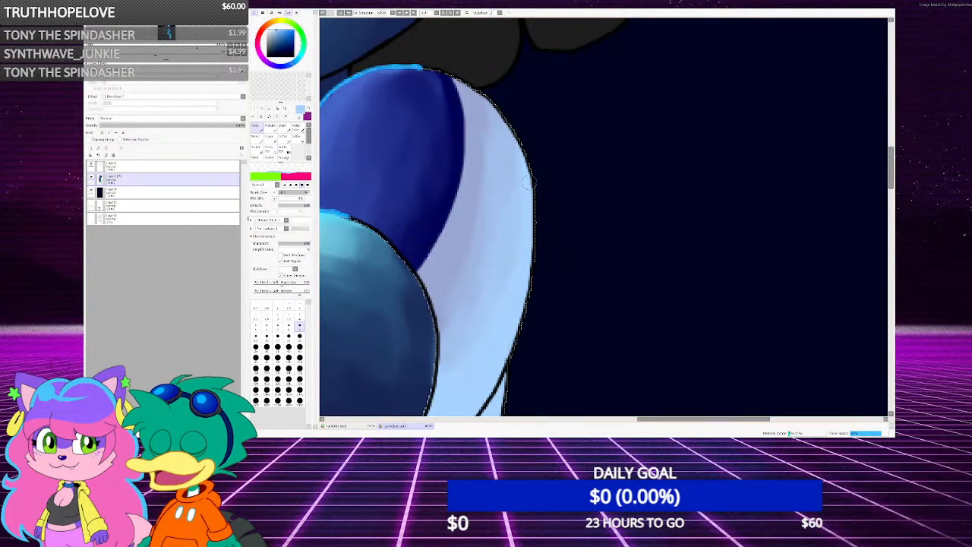
pyautogui.scroll(-4, 530, 183)
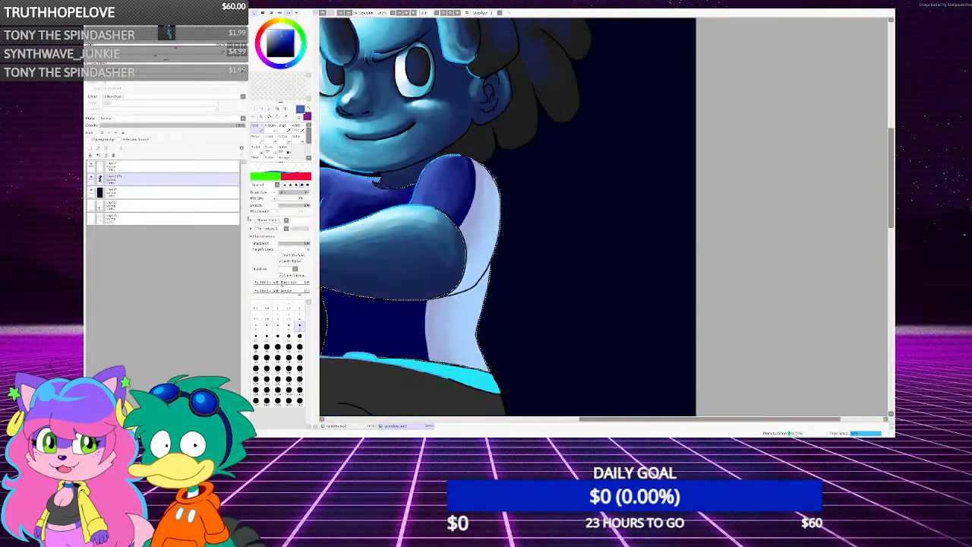
pyautogui.scroll(4, 433, 158)
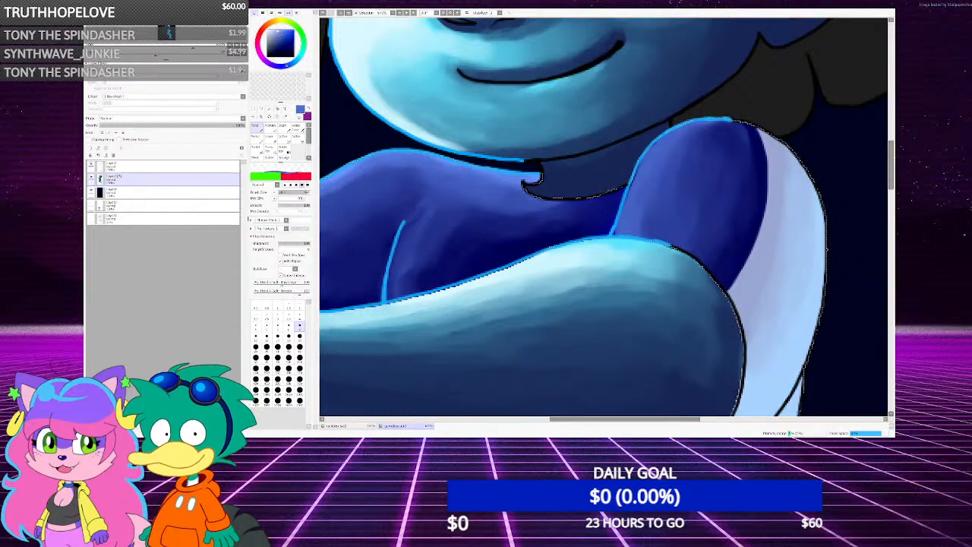
pyautogui.moveTo(334, 193); pyautogui.dragTo(492, 216)
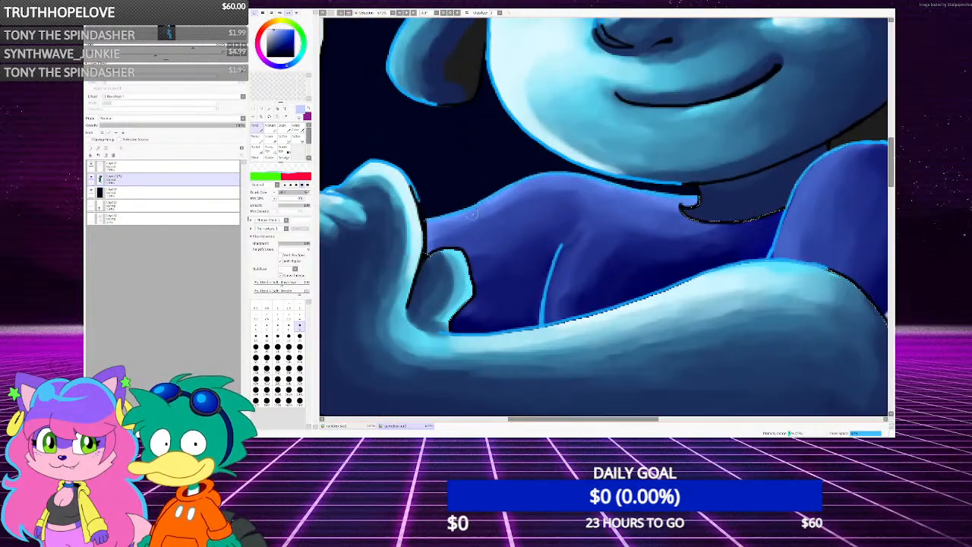
pyautogui.scroll(2, 435, 207)
pyautogui.moveTo(417, 237)
pyautogui.mouseDown()
pyautogui.moveTo(493, 206)
pyautogui.moveTo(442, 237)
pyautogui.moveTo(594, 163)
pyautogui.moveTo(748, 161)
pyautogui.moveTo(881, 192)
pyautogui.mouseUp()
pyautogui.scroll(-3, 874, 191)
pyautogui.scroll(3, 399, 178)
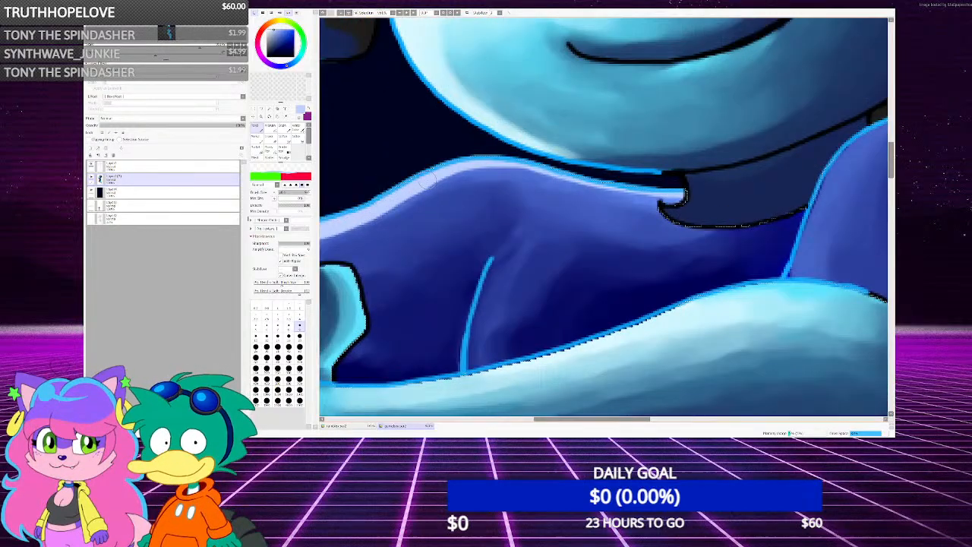
# Widen the periwinkle rim highlight over the shoulder curve and extend it to the collar
pyautogui.moveTo(429, 178); pyautogui.dragTo(530, 171)
pyautogui.scroll(1, 502, 169)
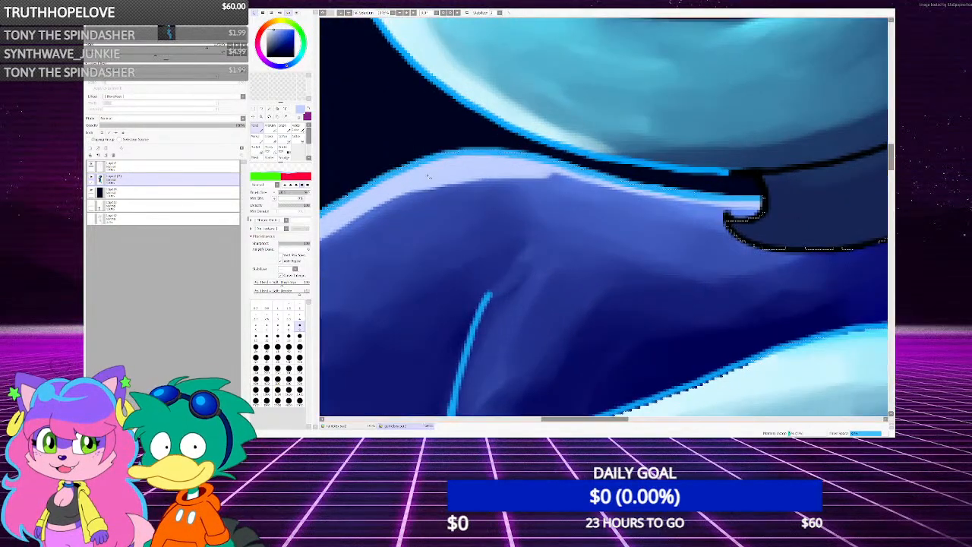
pyautogui.moveTo(375, 197)
pyautogui.mouseDown()
pyautogui.moveTo(438, 171)
pyautogui.moveTo(561, 165)
pyautogui.moveTo(775, 213)
pyautogui.mouseUp()
pyautogui.scroll(-9, 532, 182)
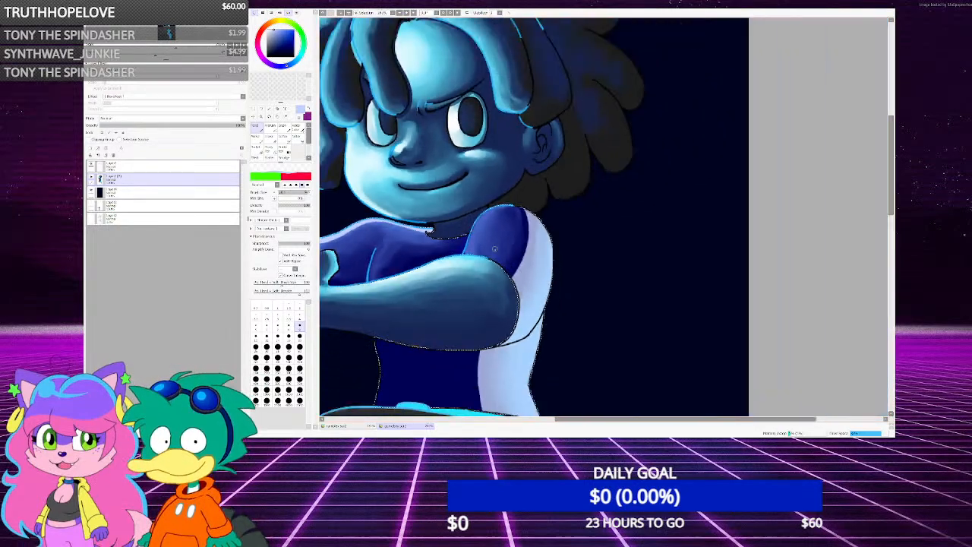
# Paint a periwinkle rim highlight along the sleeve's front edge, from the forearm up over the shoulder
pyautogui.scroll(9, 461, 258)
pyautogui.scroll(-1, 373, 316)
pyautogui.moveTo(372, 317)
pyautogui.mouseDown()
pyautogui.moveTo(392, 248)
pyautogui.moveTo(433, 180)
pyautogui.moveTo(464, 158)
pyautogui.moveTo(547, 140)
pyautogui.mouseUp()
pyautogui.scroll(-6, 547, 141)
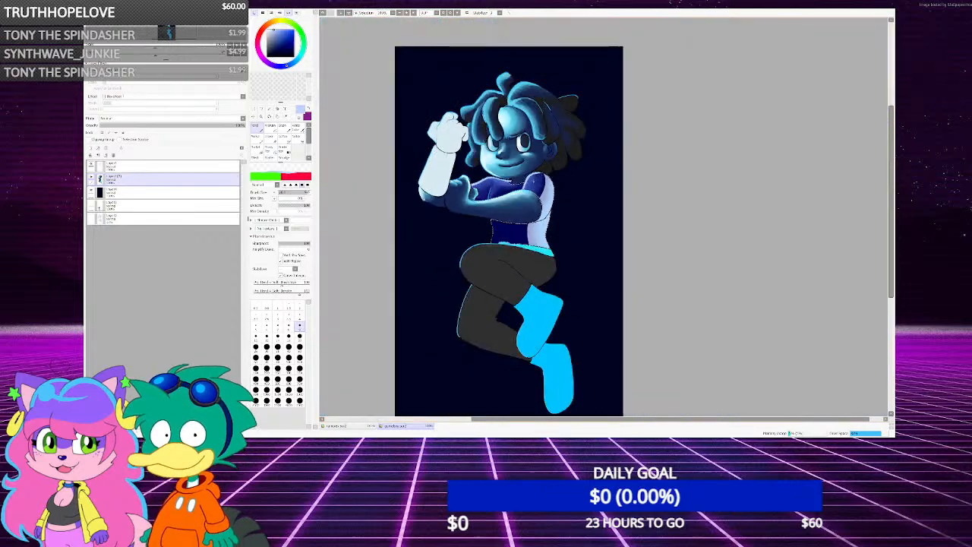
pyautogui.scroll(5, 509, 256)
pyautogui.scroll(3, 509, 256)
pyautogui.scroll(-3, 509, 256)
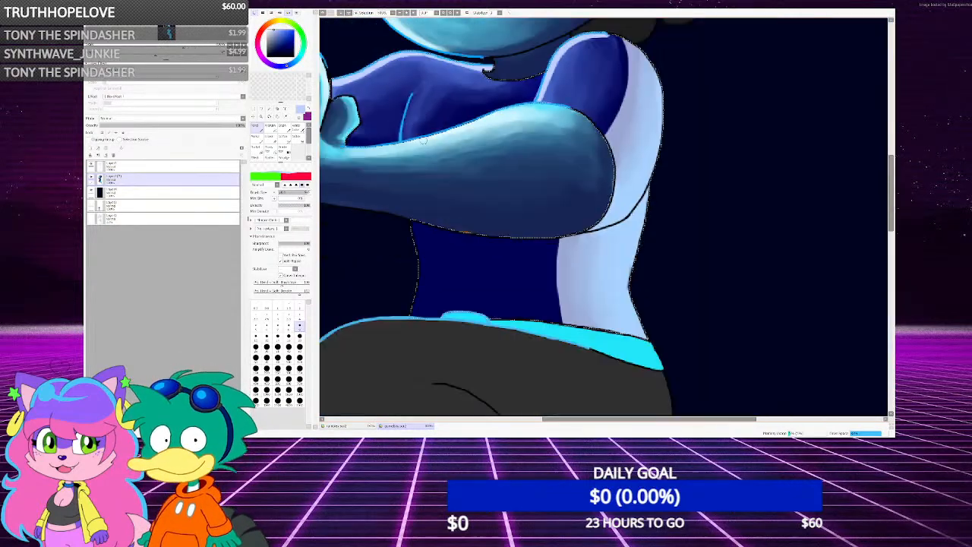
# Sample the medium blue and, with a larger hard brush, paint light patches beside the chest fold and along the torso's front side
pyautogui.scroll(4, 497, 79)
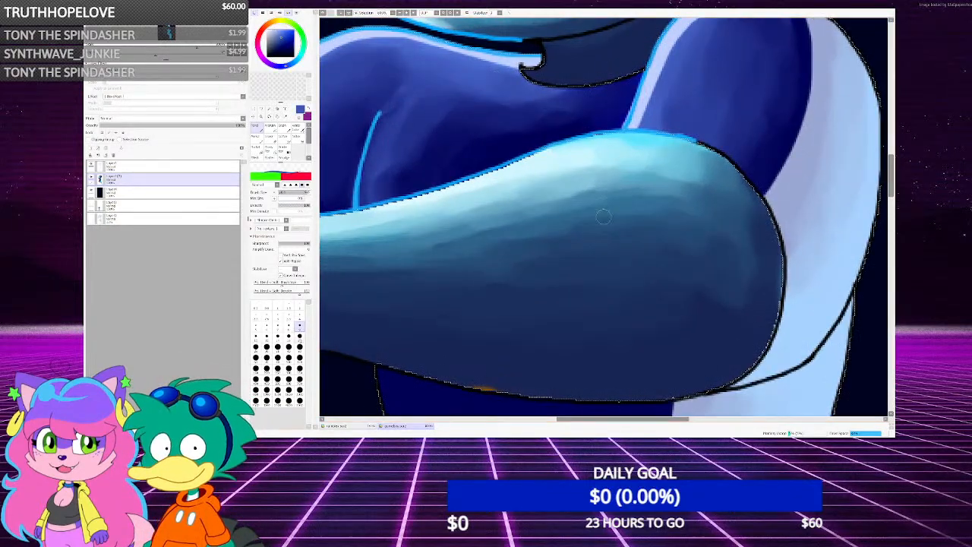
pyautogui.click(300, 337)
pyautogui.scroll(-3, 433, 143)
pyautogui.moveTo(426, 116)
pyautogui.mouseDown()
pyautogui.moveTo(401, 185)
pyautogui.moveTo(411, 146)
pyautogui.moveTo(416, 185)
pyautogui.moveTo(439, 117)
pyautogui.moveTo(424, 185)
pyautogui.moveTo(453, 123)
pyautogui.mouseUp()
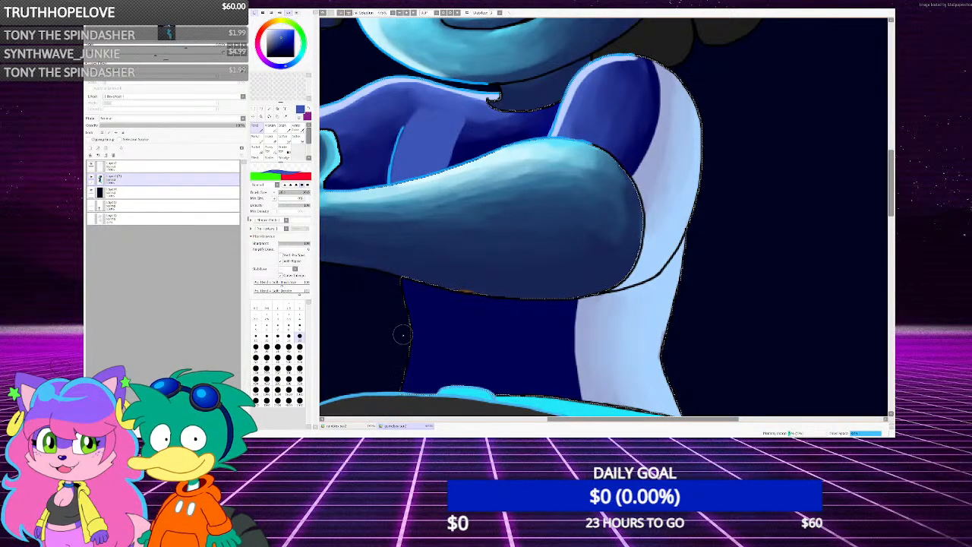
pyautogui.moveTo(418, 290)
pyautogui.mouseDown()
pyautogui.moveTo(422, 342)
pyautogui.moveTo(447, 315)
pyautogui.moveTo(462, 349)
pyautogui.moveTo(448, 344)
pyautogui.moveTo(467, 341)
pyautogui.moveTo(467, 380)
pyautogui.mouseUp()
pyautogui.scroll(-5, 475, 235)
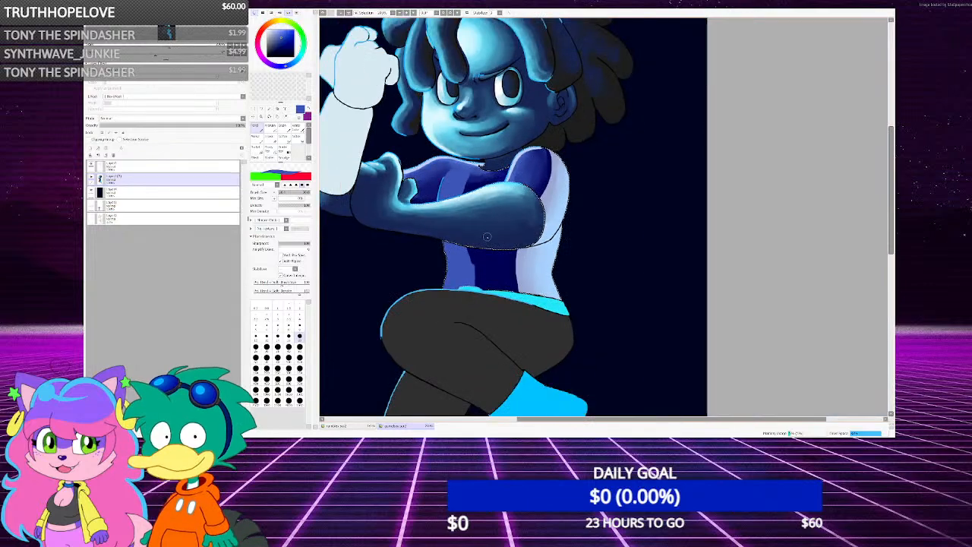
# Sample the shirt's navy and blend the torso's medium blue patch into it with a larger soft blending brush
pyautogui.scroll(-1, 476, 236)
pyautogui.scroll(3, 470, 235)
pyautogui.click(282, 127)
pyautogui.scroll(3, 511, 326)
pyautogui.rightClick(486, 304)
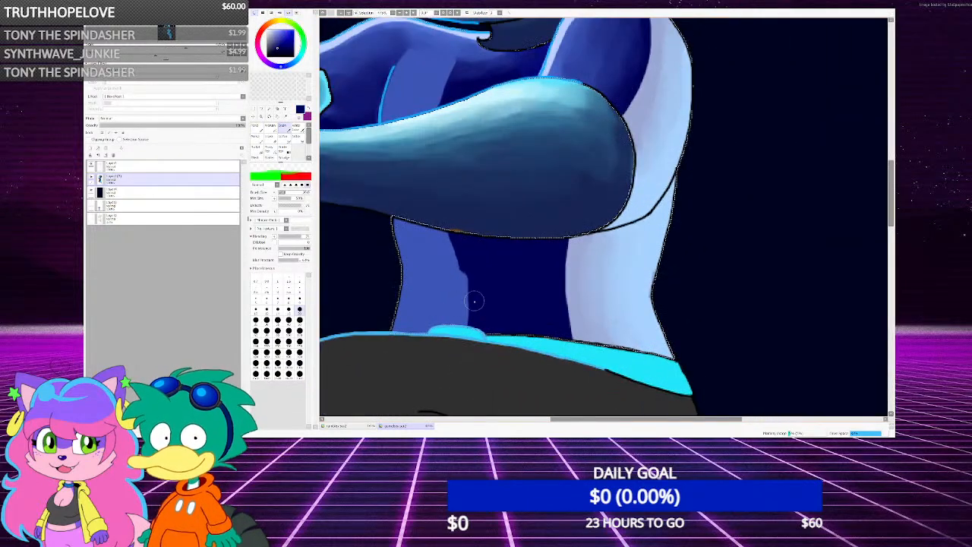
pyautogui.moveTo(465, 266)
pyautogui.mouseDown()
pyautogui.moveTo(469, 319)
pyautogui.moveTo(454, 299)
pyautogui.moveTo(452, 312)
pyautogui.mouseUp()
pyautogui.press(']')
pyautogui.press(']')
pyautogui.press(']')
pyautogui.press(']')
pyautogui.press(']')
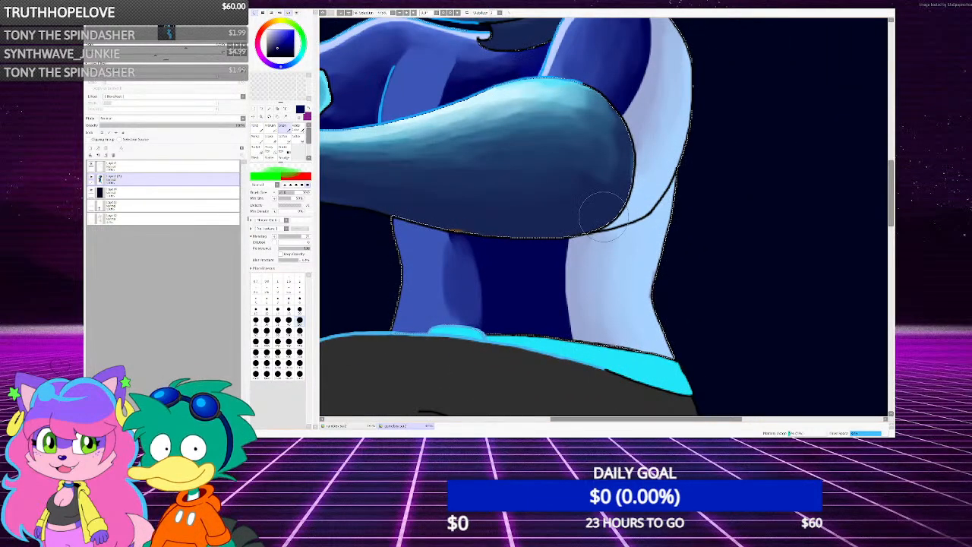
pyautogui.moveTo(456, 262)
pyautogui.mouseDown()
pyautogui.moveTo(454, 301)
pyautogui.moveTo(449, 271)
pyautogui.moveTo(432, 309)
pyautogui.moveTo(430, 217)
pyautogui.moveTo(484, 305)
pyautogui.moveTo(481, 277)
pyautogui.moveTo(445, 237)
pyautogui.moveTo(456, 285)
pyautogui.moveTo(468, 262)
pyautogui.moveTo(439, 302)
pyautogui.moveTo(452, 246)
pyautogui.moveTo(506, 297)
pyautogui.mouseUp()
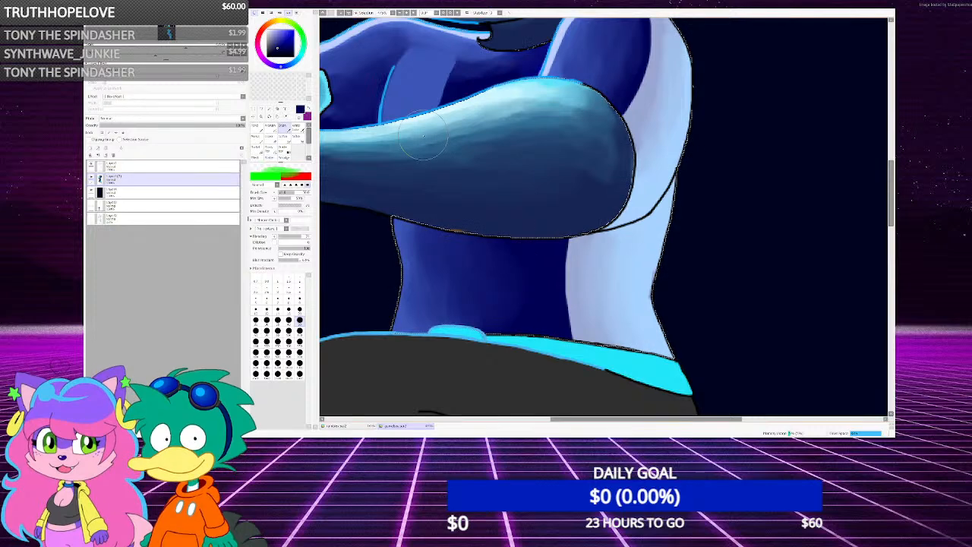
# Blend the medium blue patch beside the chest fold into the surrounding navy and check it against the whole figure
pyautogui.scroll(-1, 418, 105)
pyautogui.moveTo(436, 89)
pyautogui.mouseDown()
pyautogui.moveTo(422, 85)
pyautogui.moveTo(457, 92)
pyautogui.moveTo(437, 72)
pyautogui.moveTo(419, 89)
pyautogui.moveTo(464, 77)
pyautogui.mouseUp()
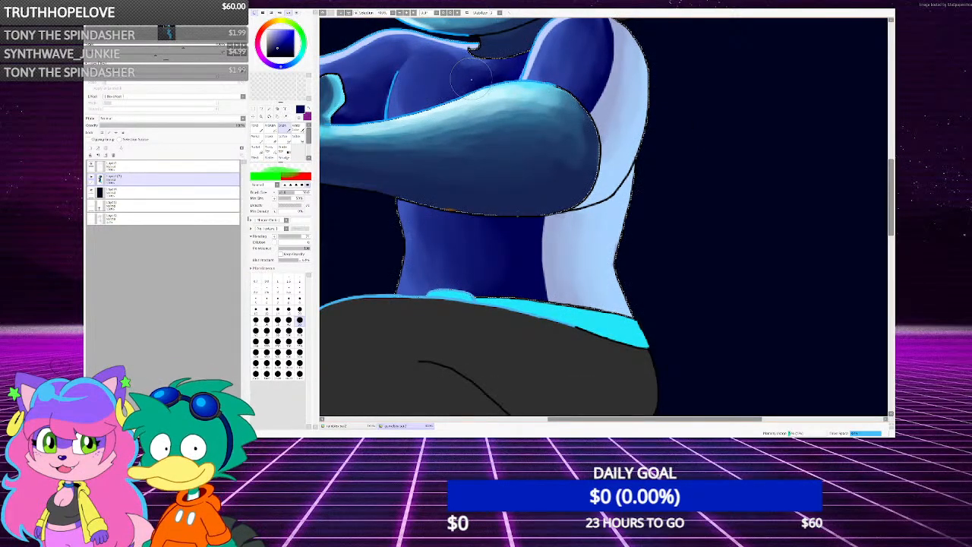
pyautogui.scroll(-11, 462, 192)
pyautogui.scroll(2, 477, 165)
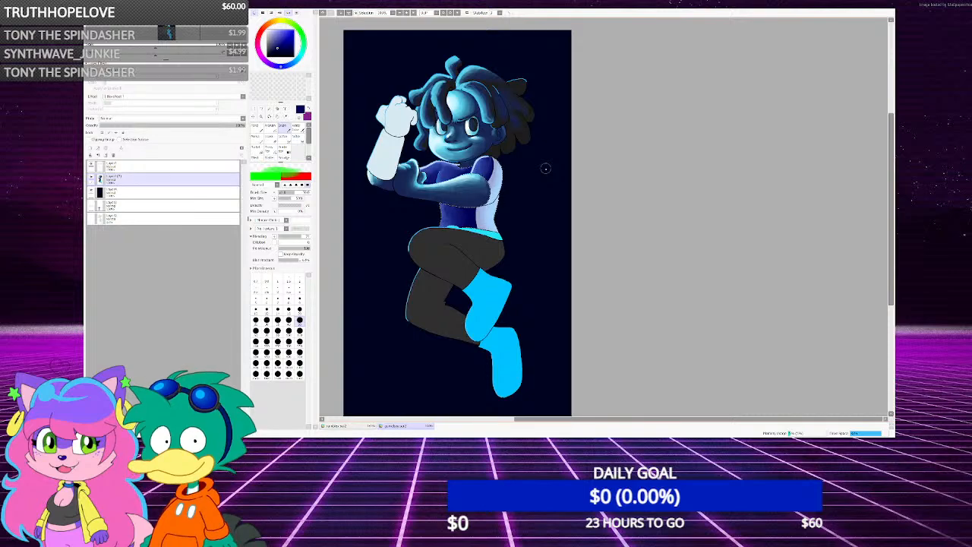
pyautogui.scroll(2, 481, 221)
pyautogui.scroll(-2, 481, 220)
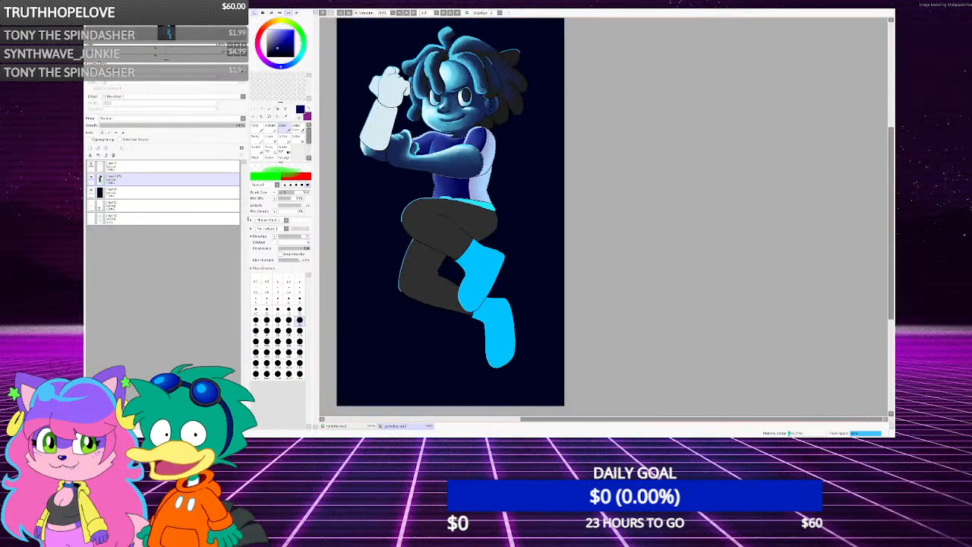
# Sample the pale periwinkle and paint thin rim highlights along the chest fold and the torso's front edge with a small hard brush
pyautogui.scroll(4, 425, 125)
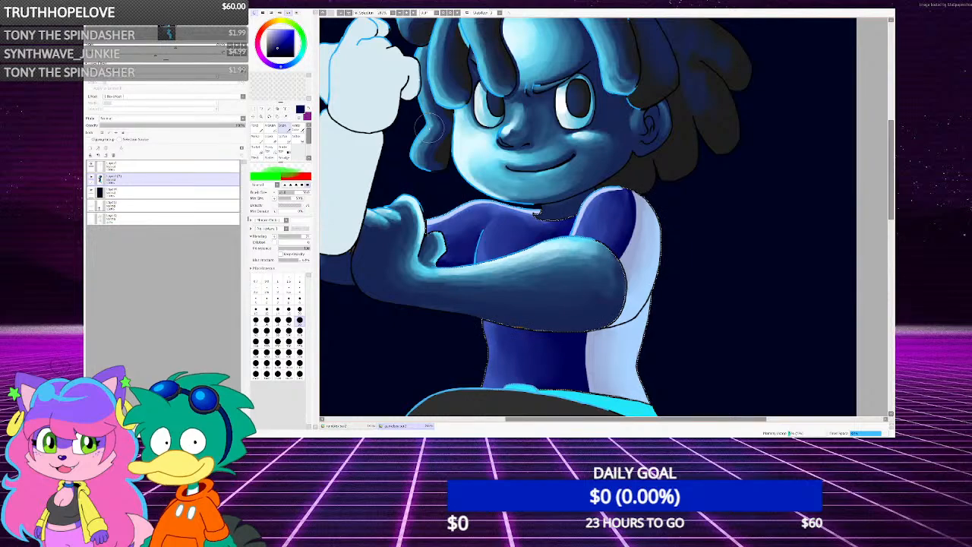
pyautogui.scroll(-1, 456, 190)
pyautogui.scroll(3, 456, 190)
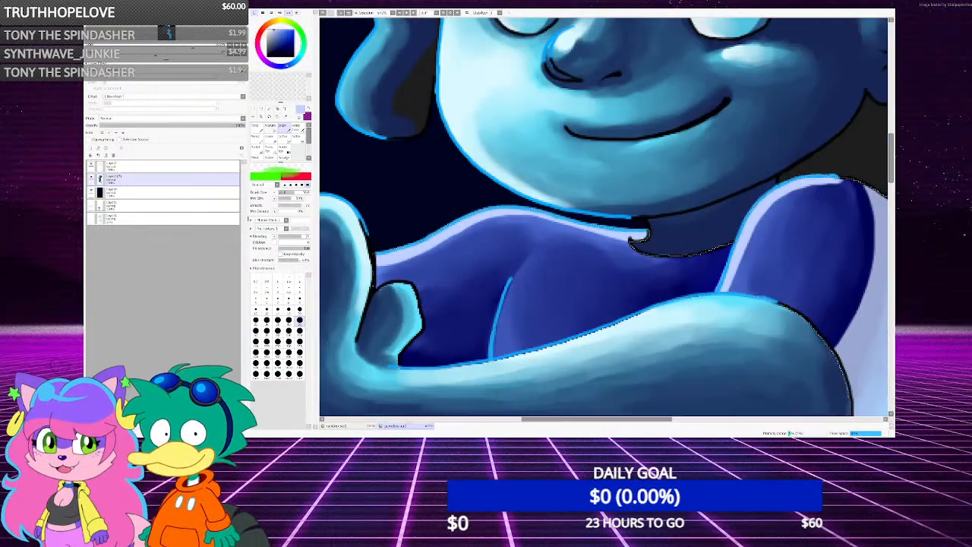
pyautogui.click(258, 129)
pyautogui.scroll(-2, 472, 299)
pyautogui.scroll(1, 473, 304)
pyautogui.click(300, 326)
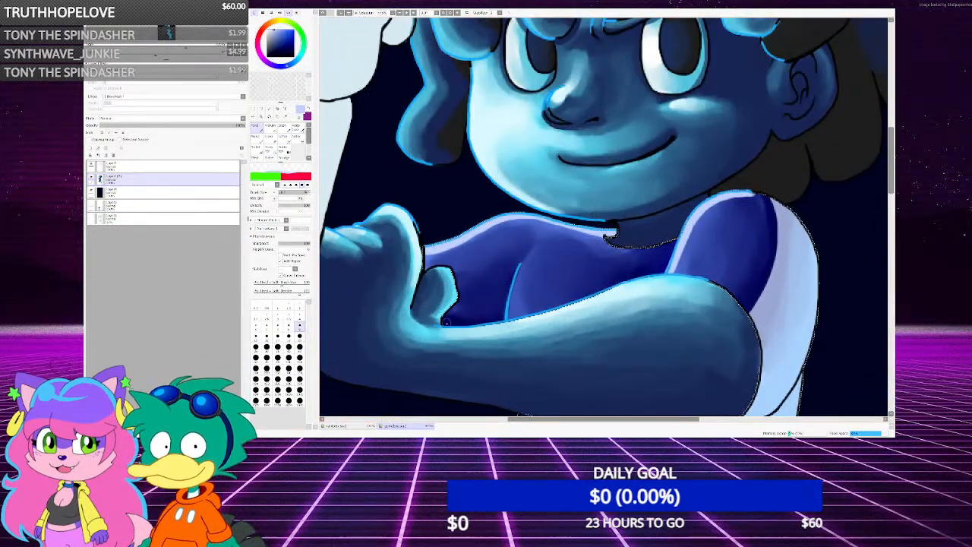
pyautogui.scroll(2, 445, 322)
pyautogui.click(277, 326)
pyautogui.scroll(1, 592, 305)
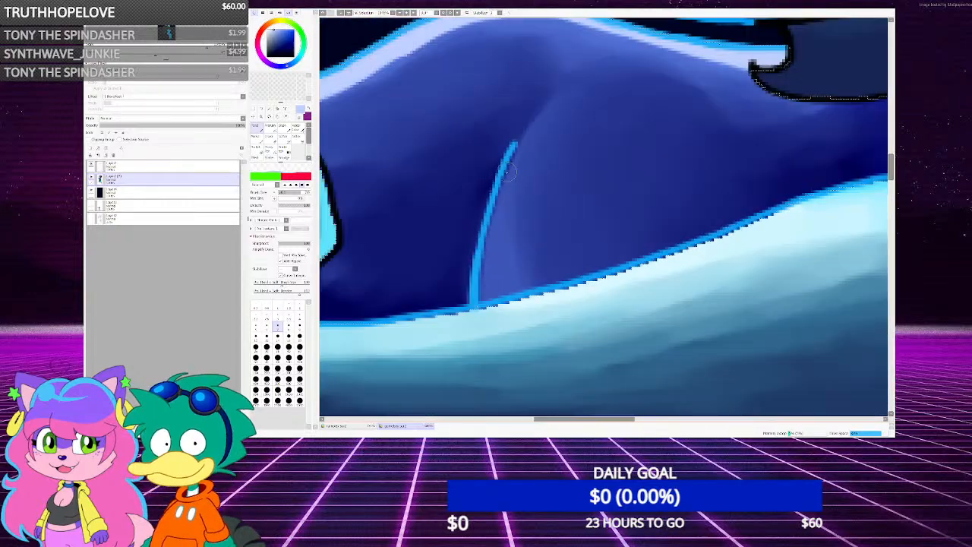
pyautogui.scroll(-1, 593, 306)
pyautogui.press('[')
pyautogui.scroll(2, 577, 213)
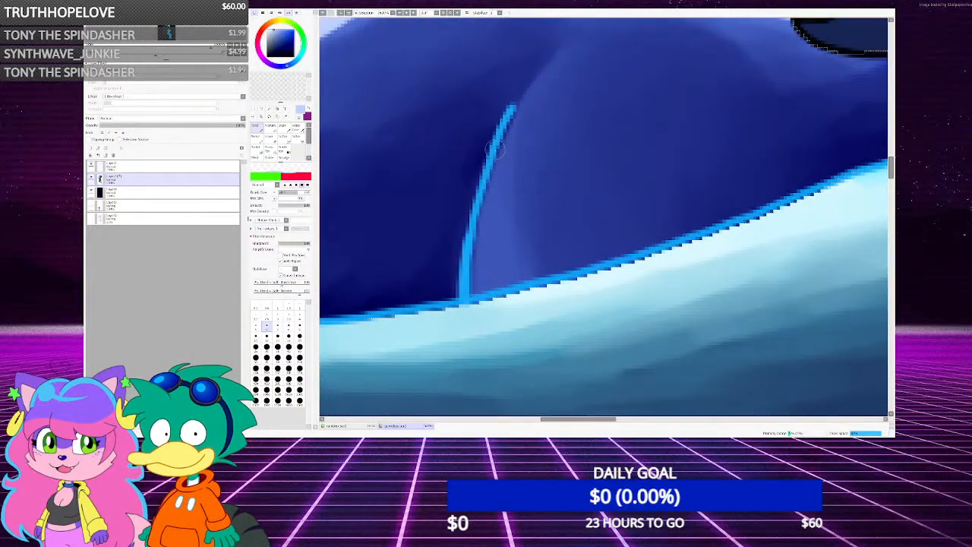
pyautogui.moveTo(512, 129)
pyautogui.mouseDown()
pyautogui.moveTo(480, 298)
pyautogui.moveTo(487, 219)
pyautogui.moveTo(485, 381)
pyautogui.moveTo(468, 411)
pyautogui.mouseUp()
# Enlarge the hard brush and fill the torso's front rim highlight out to the outline, from the waistband to the forearm
pyautogui.scroll(-4, 478, 126)
pyautogui.scroll(2, 480, 251)
pyautogui.scroll(-3, 469, 327)
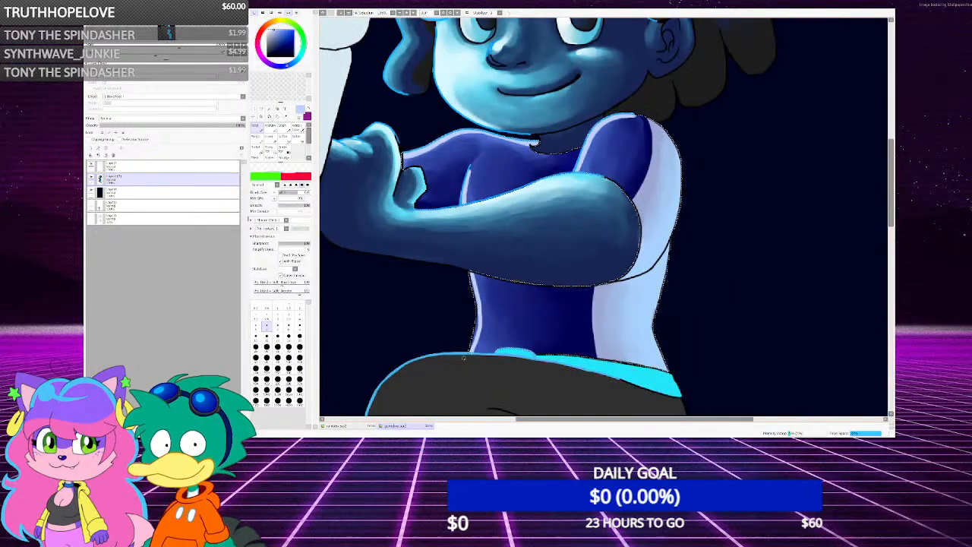
pyautogui.scroll(2, 463, 357)
pyautogui.press(']')
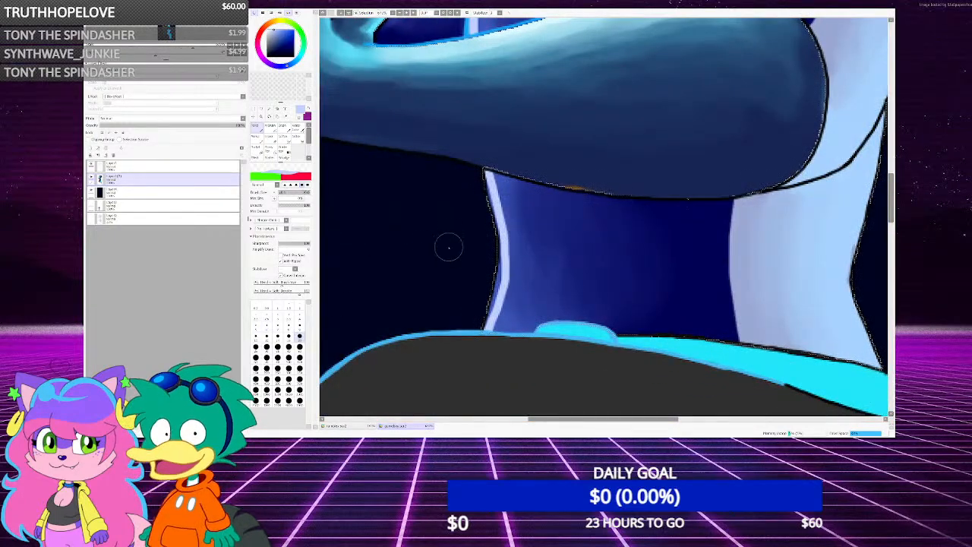
pyautogui.scroll(-1, 448, 247)
pyautogui.scroll(1, 489, 262)
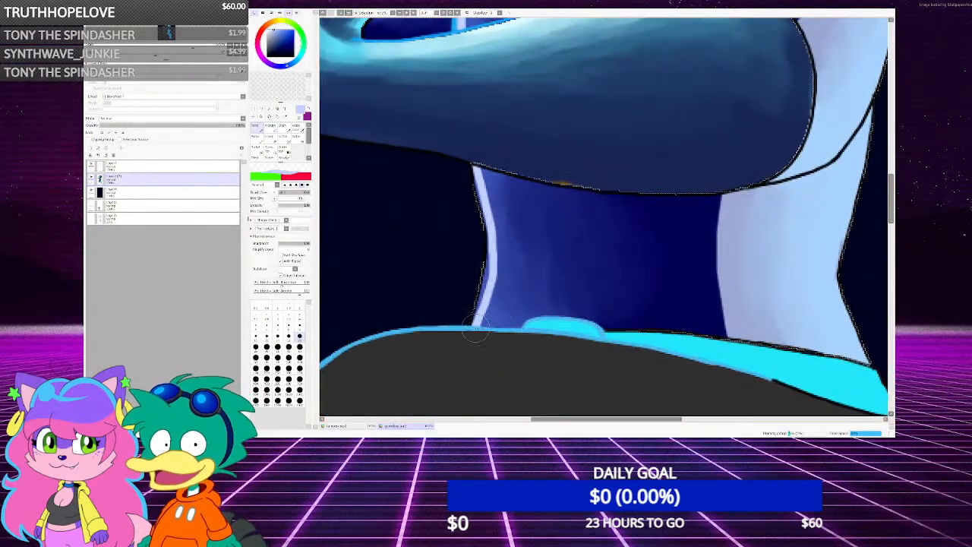
pyautogui.moveTo(475, 330)
pyautogui.mouseDown()
pyautogui.moveTo(490, 224)
pyautogui.moveTo(469, 152)
pyautogui.mouseUp()
pyautogui.scroll(-2, 469, 156)
pyautogui.scroll(1, 439, 187)
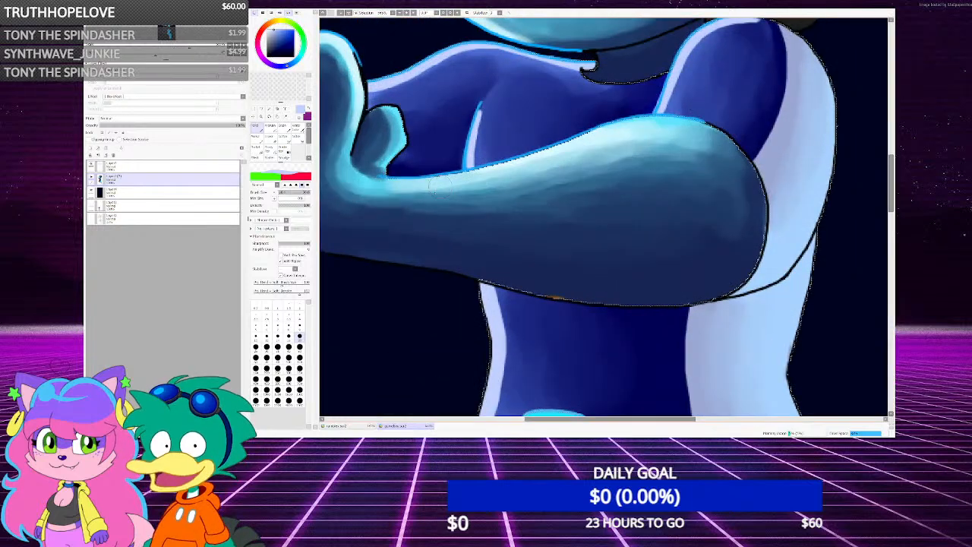
# Widen the chest fold's periwinkle highlight with a smaller hard brush and extend its upper tip past the blue line
pyautogui.press('[')
pyautogui.scroll(2, 469, 99)
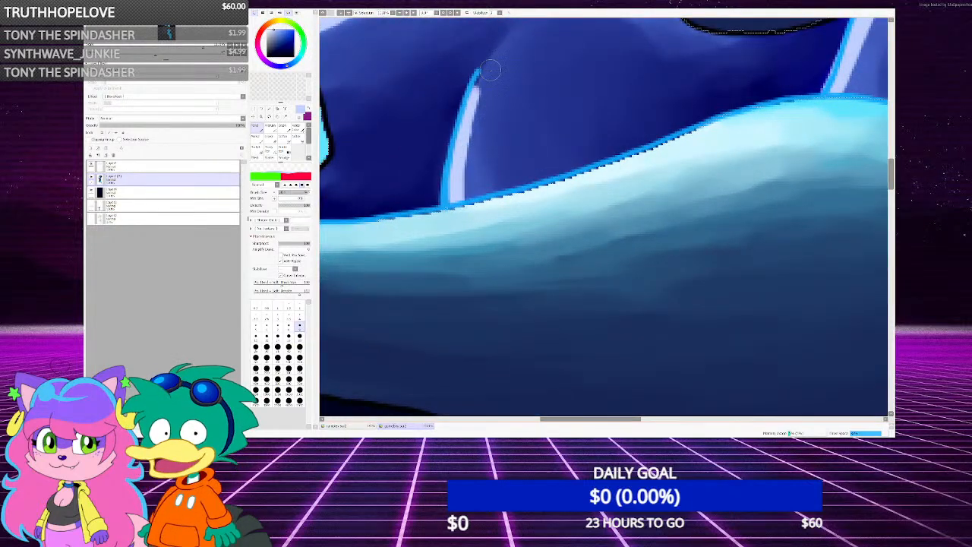
pyautogui.moveTo(490, 70); pyautogui.dragTo(460, 202)
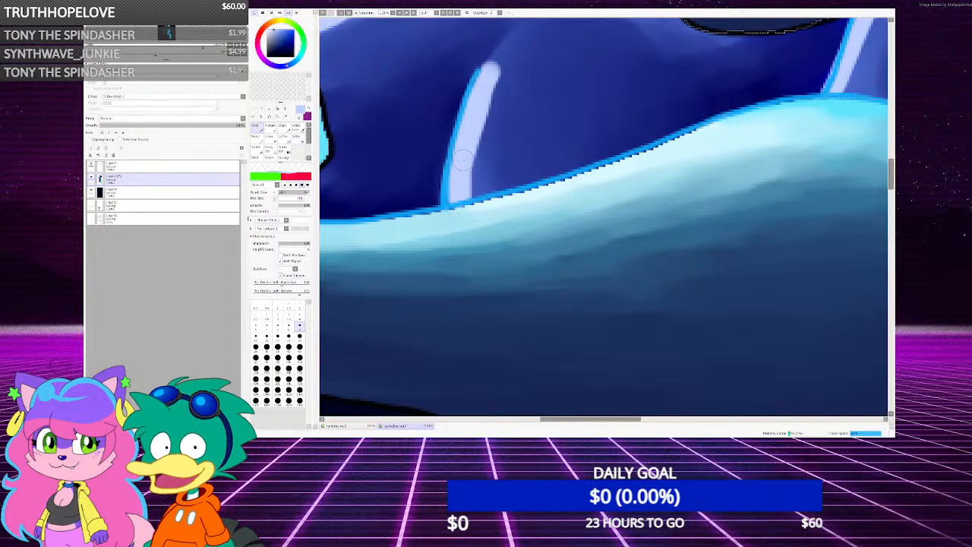
pyautogui.scroll(-4, 463, 161)
pyautogui.scroll(1, 464, 126)
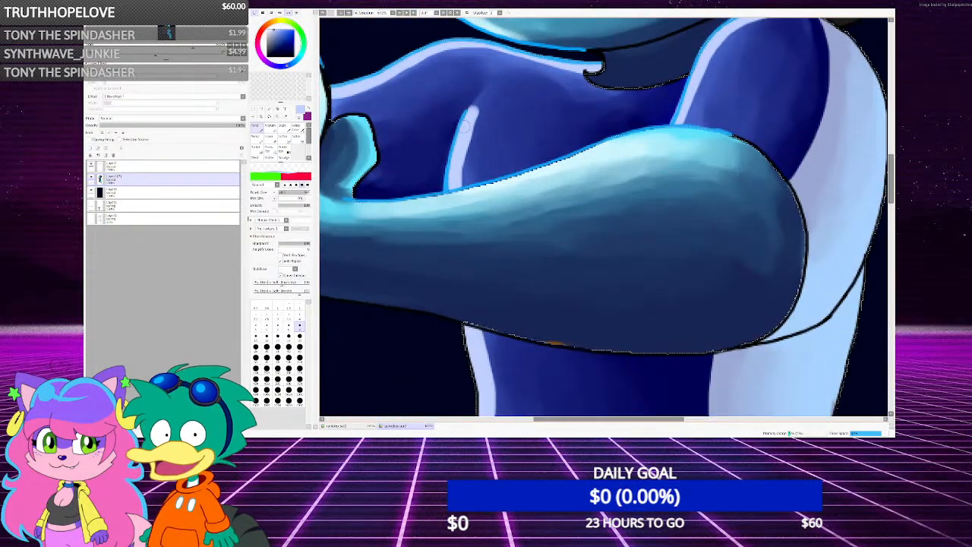
pyautogui.scroll(4, 465, 121)
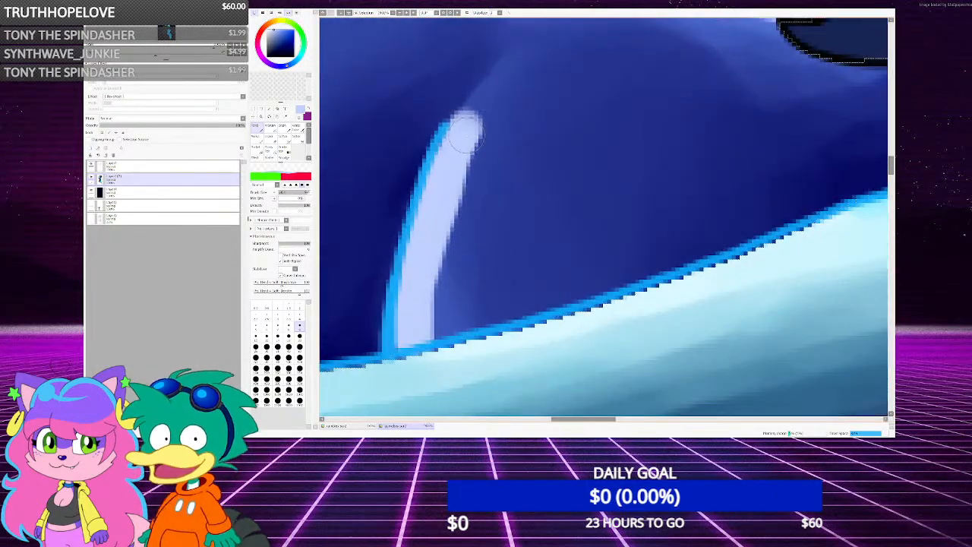
pyautogui.moveTo(469, 119)
pyautogui.mouseDown()
pyautogui.moveTo(473, 160)
pyautogui.moveTo(427, 319)
pyautogui.mouseUp()
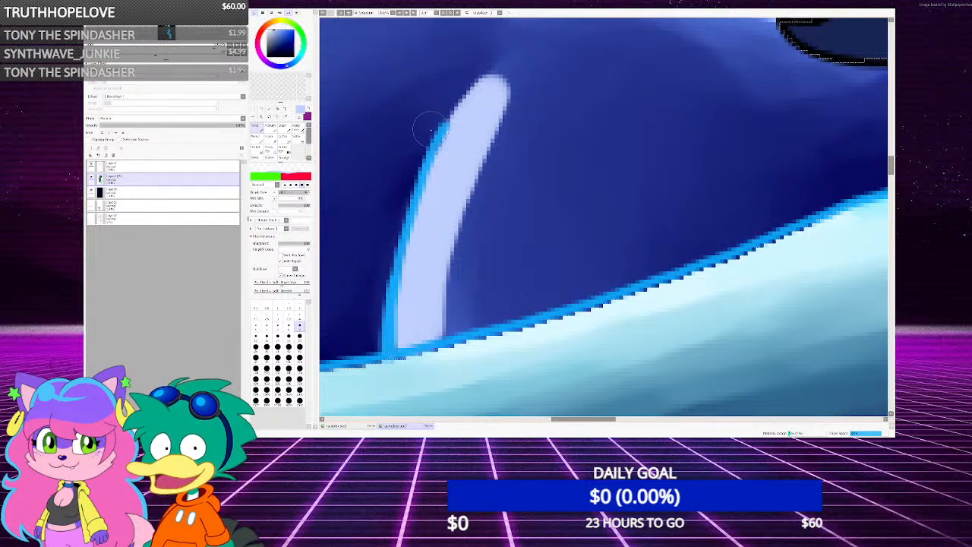
# Blend the torso's front periwinkle rim highlight into the navy between the forearm and the waistband
pyautogui.scroll(-5, 430, 131)
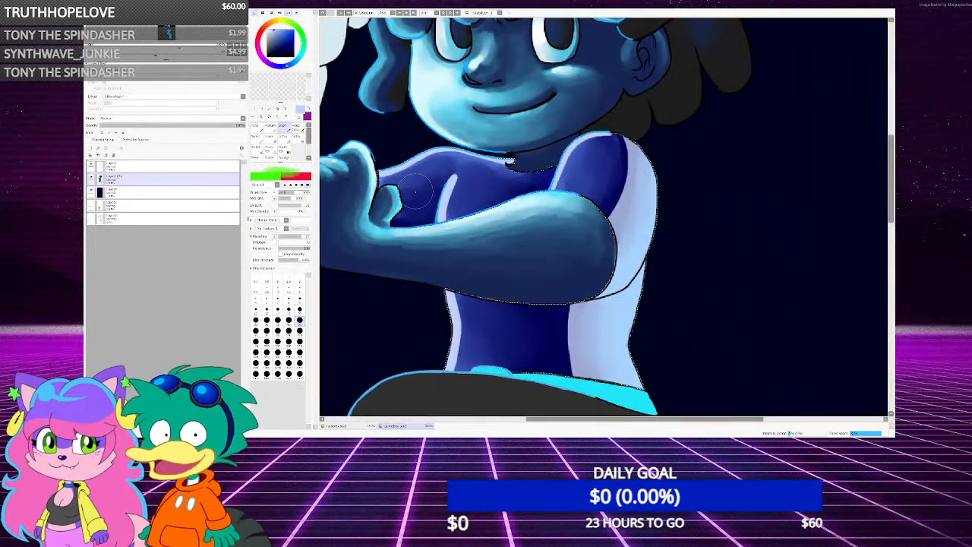
pyautogui.scroll(3, 415, 192)
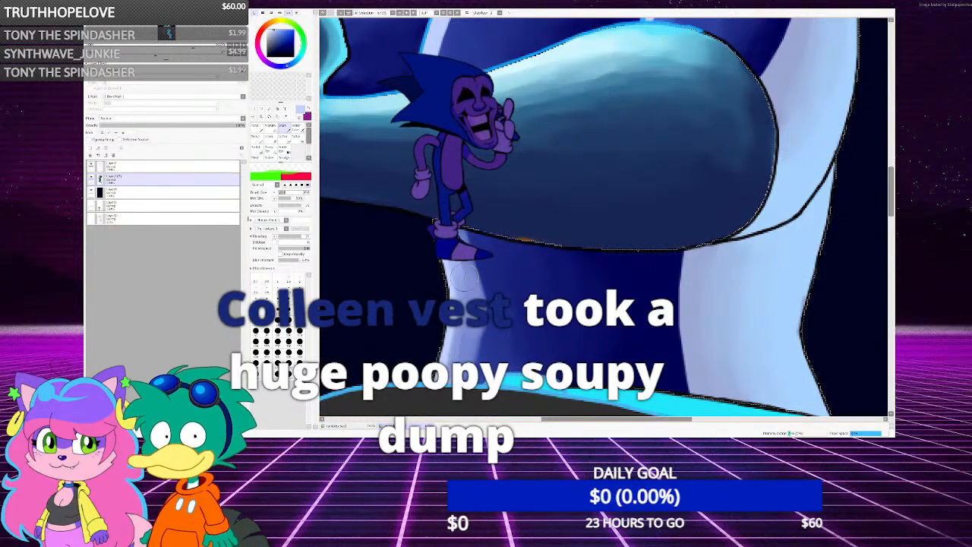
pyautogui.scroll(-1, 501, 283)
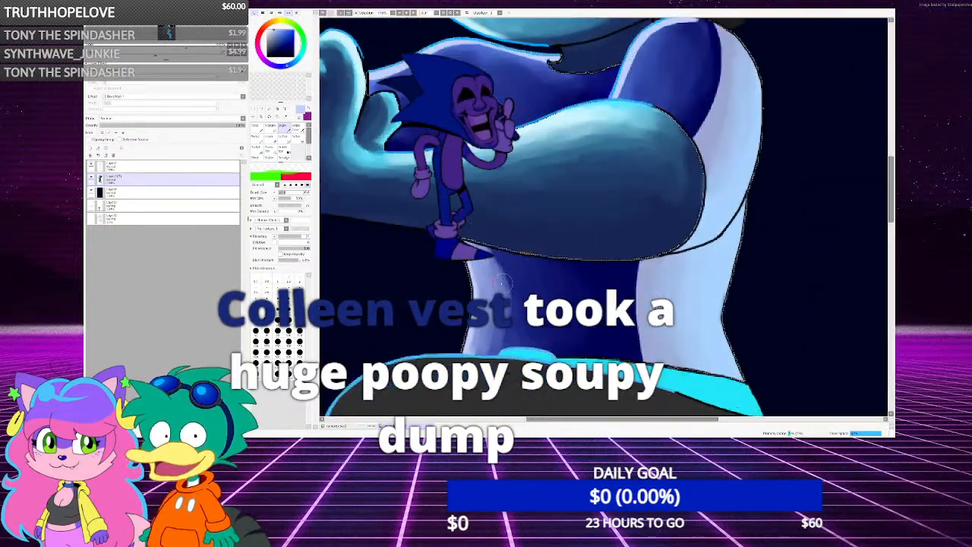
pyautogui.scroll(1, 503, 282)
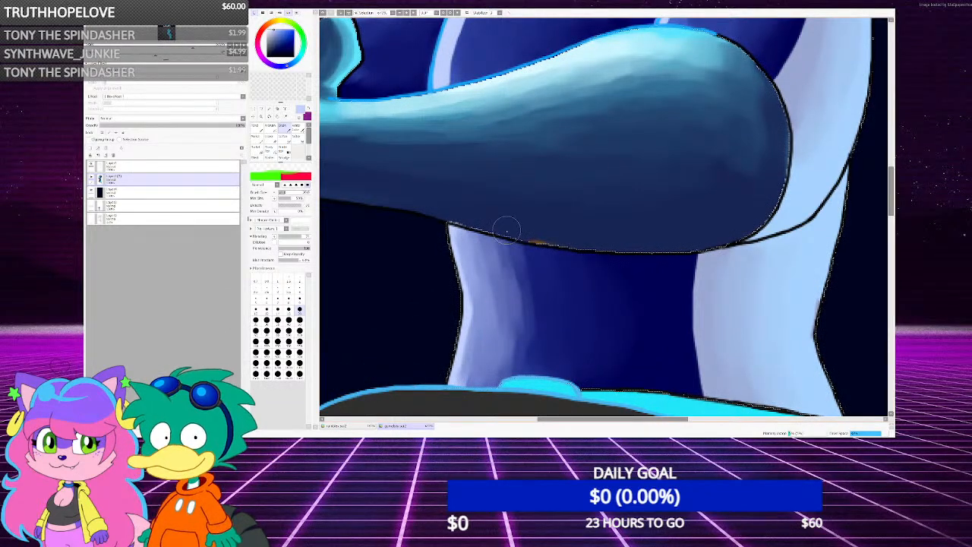
pyautogui.scroll(-3, 453, 221)
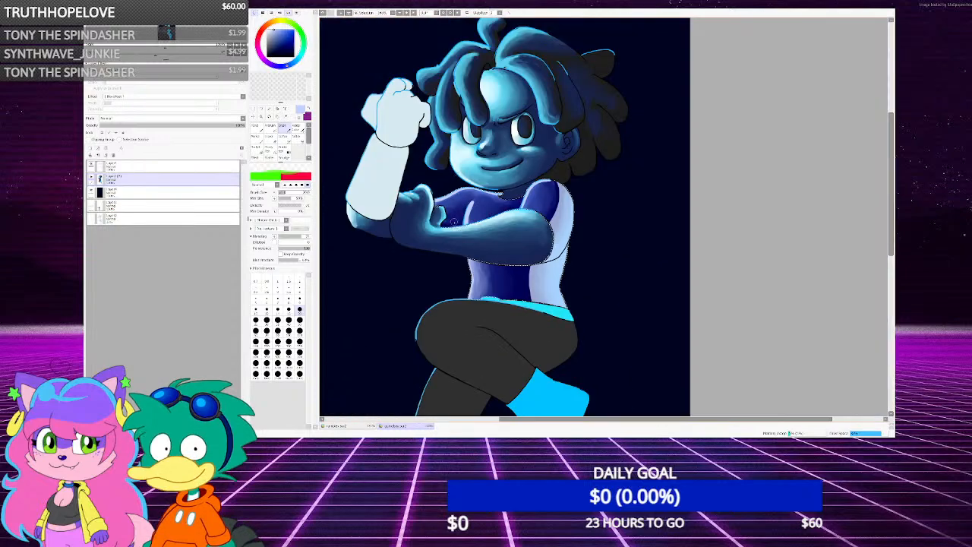
# Shrink the blending brush and soften the shoulder's rim highlight and the chest fold's periwinkle highlight into the surrounding blue
pyautogui.scroll(3, 453, 222)
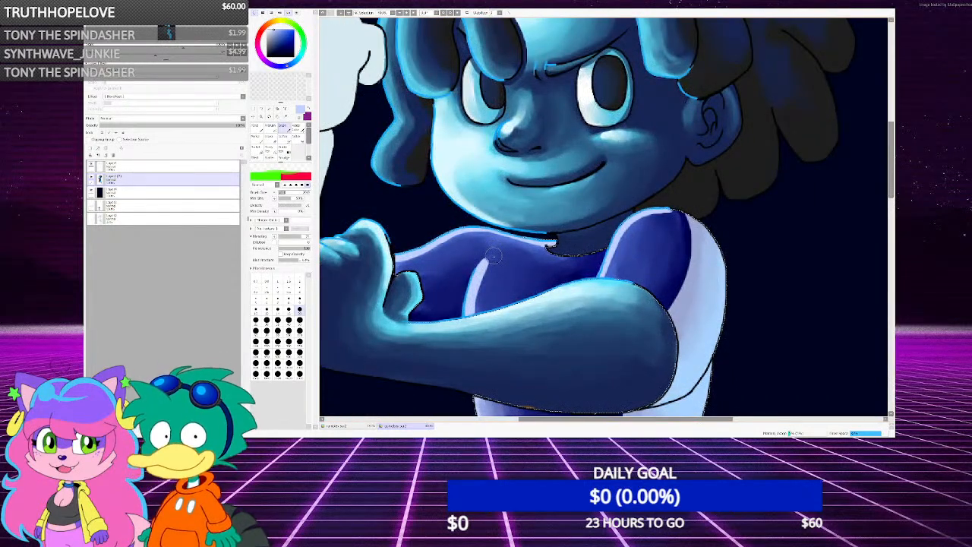
pyautogui.scroll(4, 463, 219)
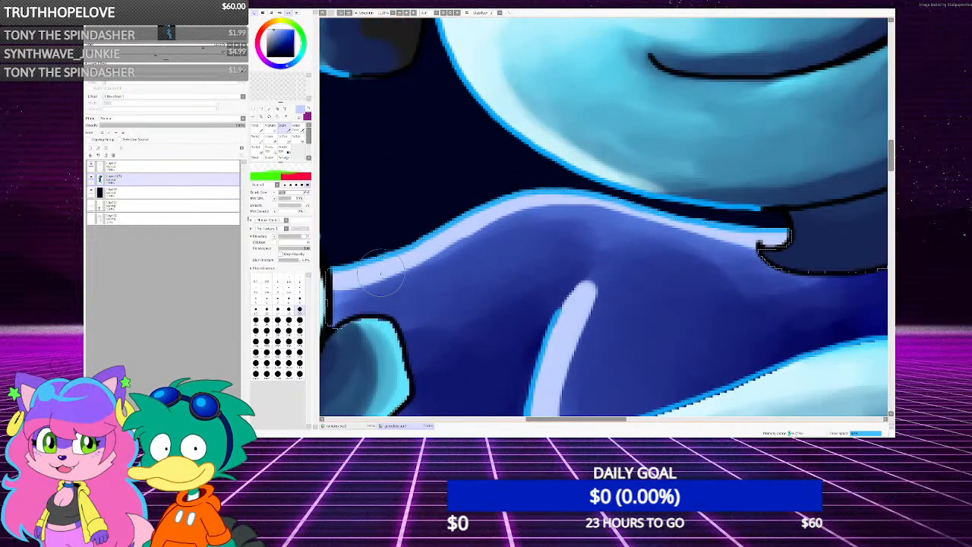
pyautogui.press('[')
pyautogui.press('[')
pyautogui.press('[')
pyautogui.press('[')
pyautogui.press('[')
pyautogui.moveTo(344, 279)
pyautogui.mouseDown()
pyautogui.moveTo(417, 262)
pyautogui.moveTo(558, 204)
pyautogui.moveTo(743, 242)
pyautogui.moveTo(574, 212)
pyautogui.moveTo(490, 229)
pyautogui.moveTo(345, 308)
pyautogui.moveTo(389, 278)
pyautogui.moveTo(344, 287)
pyautogui.moveTo(515, 235)
pyautogui.moveTo(344, 310)
pyautogui.moveTo(364, 292)
pyautogui.moveTo(355, 304)
pyautogui.moveTo(476, 258)
pyautogui.moveTo(385, 305)
pyautogui.moveTo(375, 300)
pyautogui.moveTo(543, 234)
pyautogui.moveTo(408, 310)
pyautogui.moveTo(411, 290)
pyautogui.moveTo(533, 231)
pyautogui.moveTo(577, 221)
pyautogui.moveTo(531, 238)
pyautogui.moveTo(511, 201)
pyautogui.moveTo(461, 306)
pyautogui.moveTo(462, 295)
pyautogui.moveTo(448, 366)
pyautogui.moveTo(492, 251)
pyautogui.mouseUp()
pyautogui.scroll(-7, 482, 229)
pyautogui.scroll(7, 482, 229)
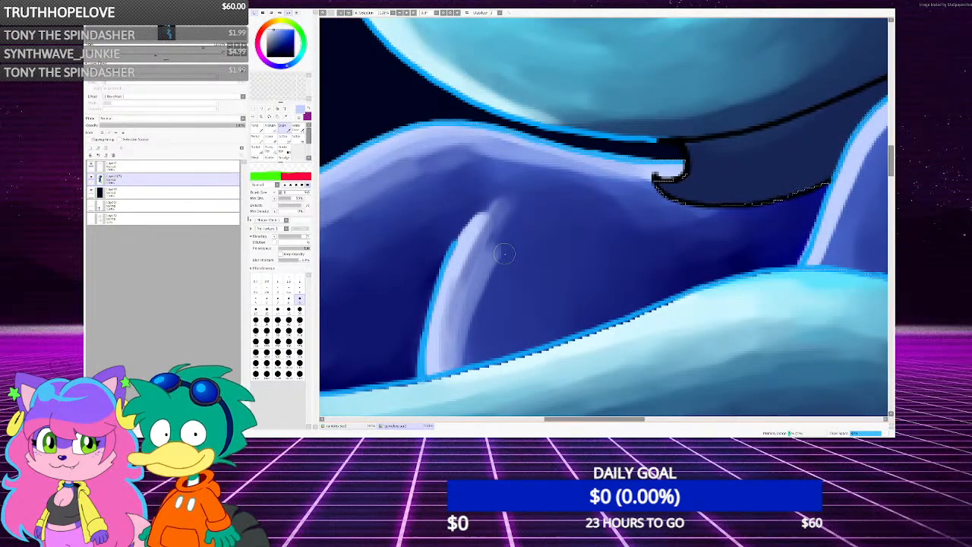
pyautogui.scroll(-3, 504, 253)
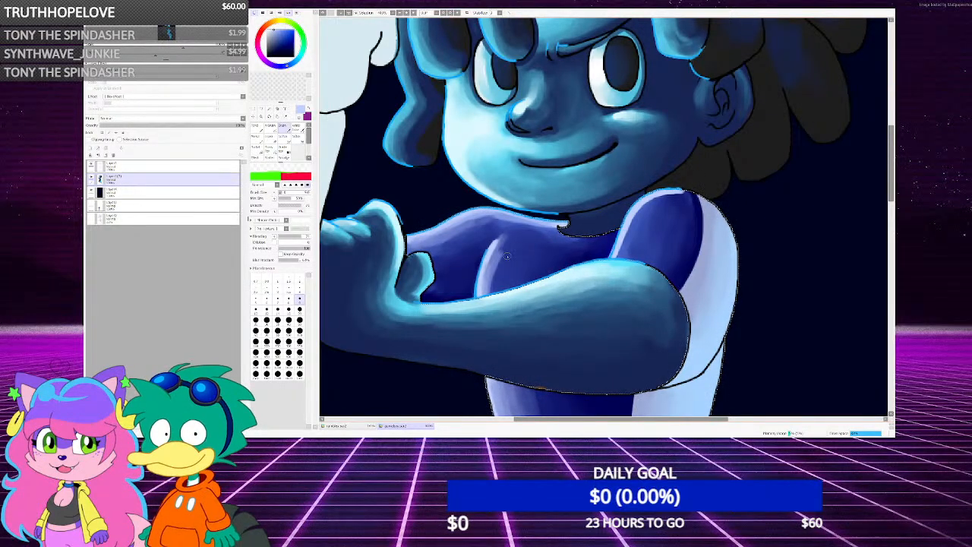
# Sample the torso's dark navy and paint a shadow patch on the chest between the thumb and the fold with a hard brush
pyautogui.scroll(-2, 507, 256)
pyautogui.scroll(3, 558, 336)
pyautogui.rightClick(558, 336)
pyautogui.scroll(-1, 557, 336)
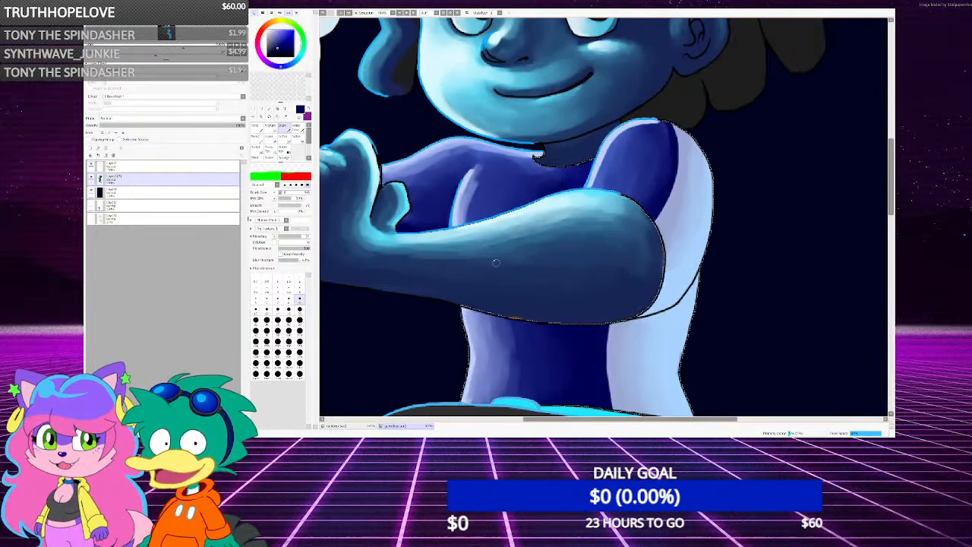
pyautogui.press('n')
pyautogui.scroll(2, 399, 213)
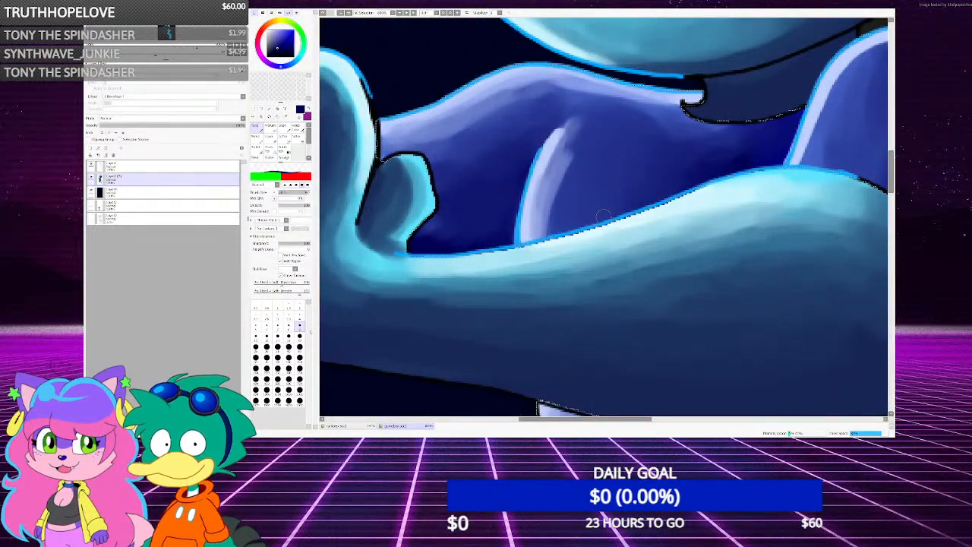
pyautogui.click(300, 336)
pyautogui.moveTo(427, 232)
pyautogui.mouseDown()
pyautogui.moveTo(444, 199)
pyautogui.moveTo(467, 206)
pyautogui.moveTo(494, 243)
pyautogui.moveTo(507, 187)
pyautogui.moveTo(477, 193)
pyautogui.mouseUp()
# Blend the dark shadow beside the thumb into the blue chest above it with an enlarged blending brush
pyautogui.press('b')
pyautogui.scroll(2, 462, 213)
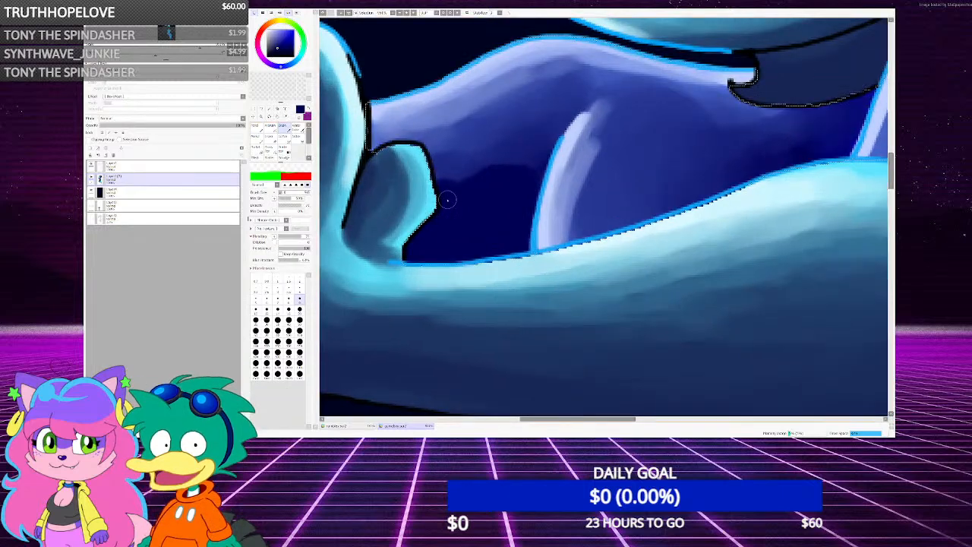
pyautogui.press(']')
pyautogui.press(']')
pyautogui.press(']')
pyautogui.press(']')
pyautogui.press(']')
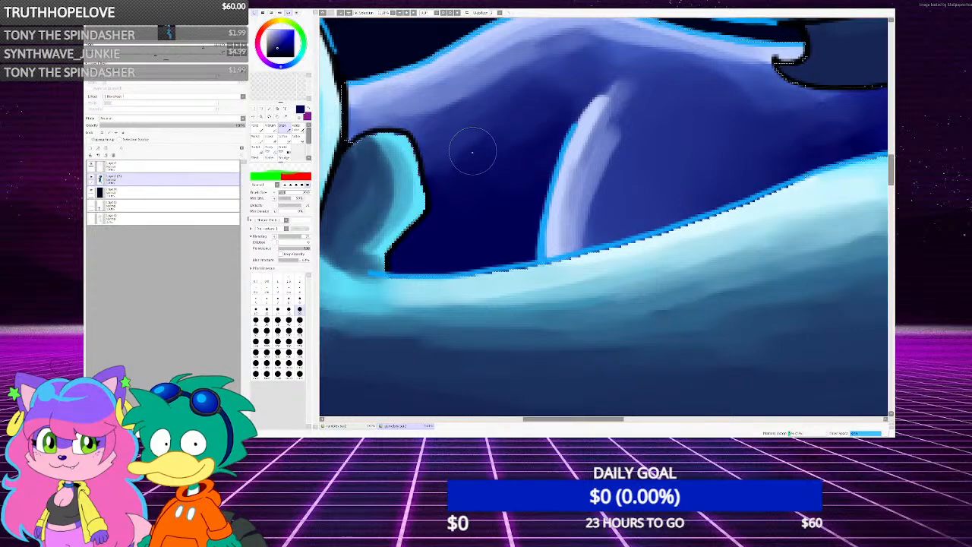
# Soften the chest fold highlight's inner edge using a medium blue blending brush
pyautogui.scroll(-5, 463, 146)
pyautogui.scroll(3, 475, 137)
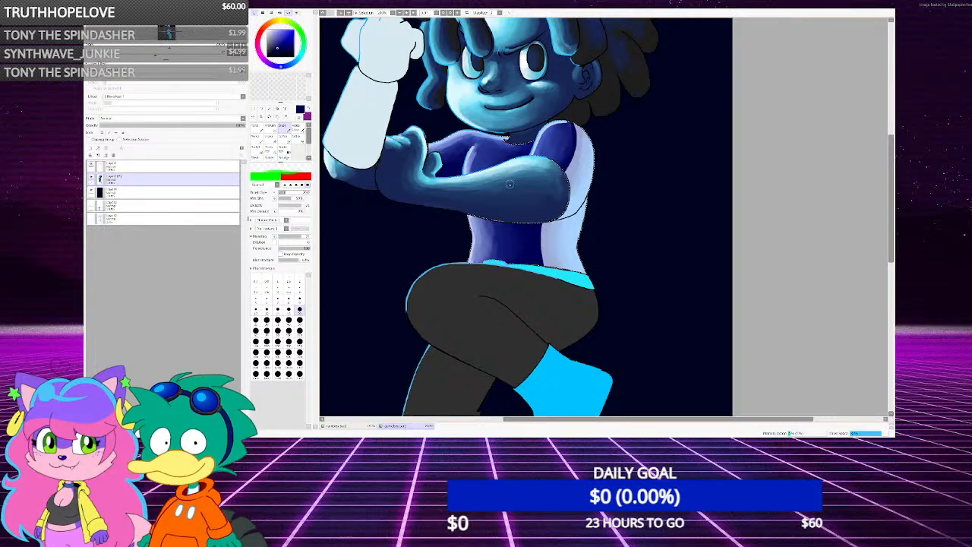
pyautogui.scroll(4, 510, 184)
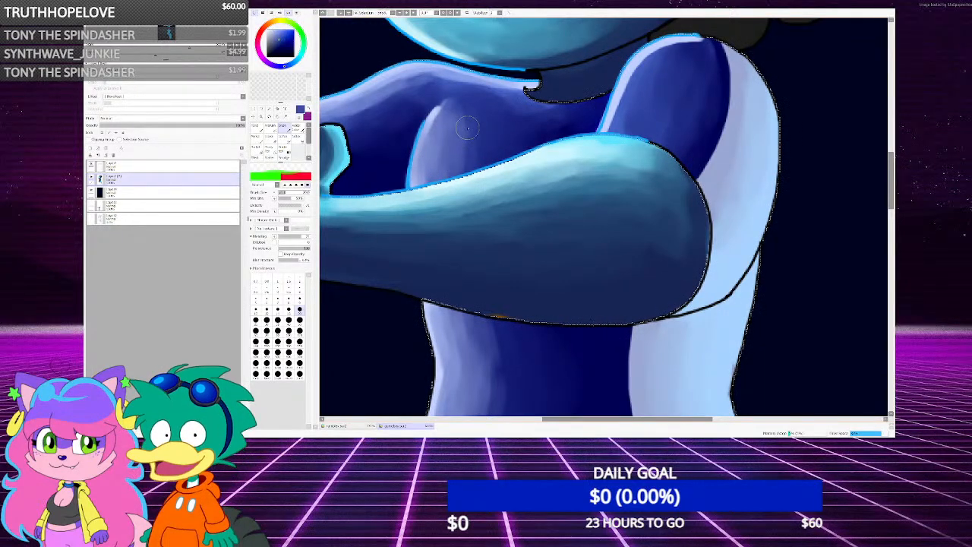
pyautogui.scroll(-3, 497, 125)
# Sample the torso's periwinkle midtone and blend it down the front highlight below the forearm
pyautogui.scroll(3, 484, 199)
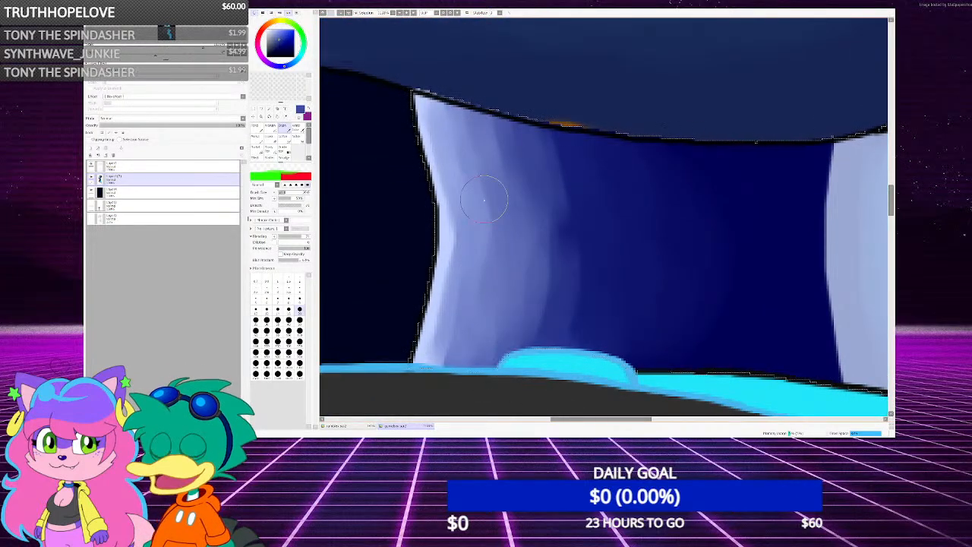
pyautogui.scroll(-2, 488, 196)
pyautogui.scroll(3, 491, 211)
pyautogui.rightClick(491, 214)
pyautogui.scroll(-4, 487, 205)
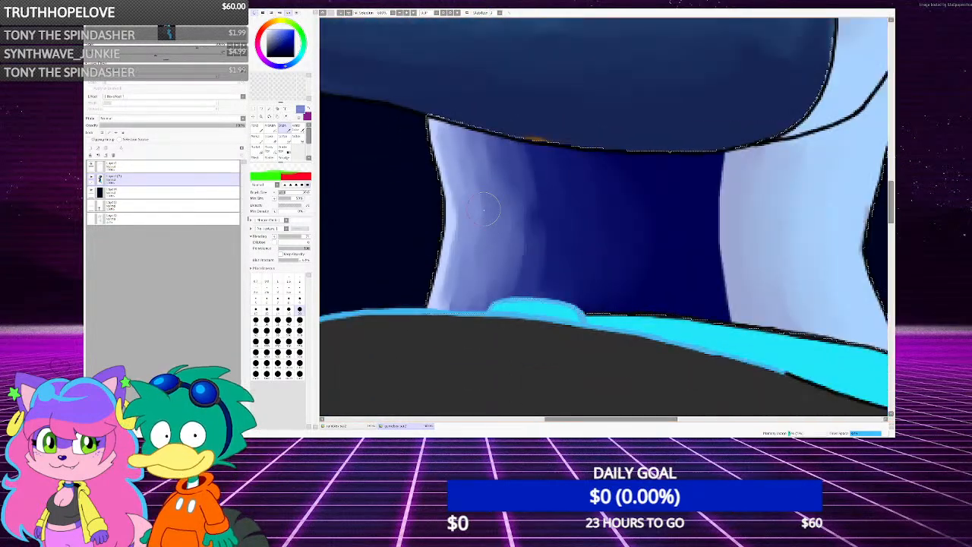
pyautogui.scroll(3, 486, 203)
pyautogui.moveTo(473, 156); pyautogui.dragTo(494, 190)
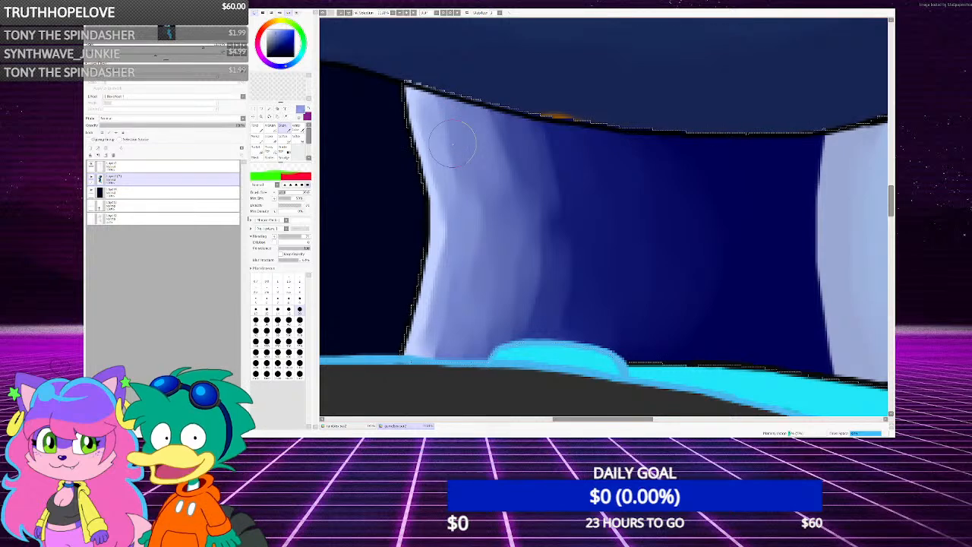
pyautogui.moveTo(453, 145); pyautogui.dragTo(473, 251)
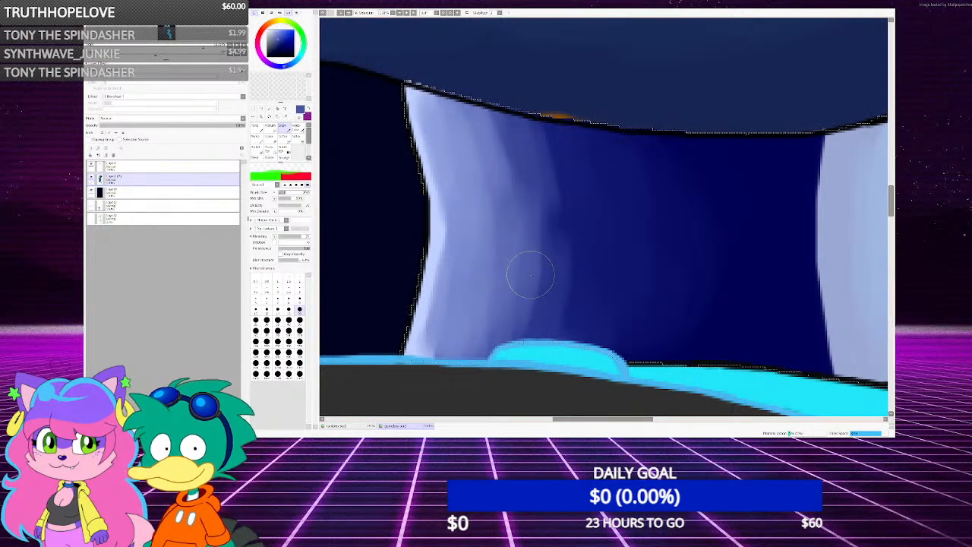
# Blend medium blue down the middle of the torso to smooth the transition from the front highlight into navy
pyautogui.moveTo(545, 137)
pyautogui.mouseDown()
pyautogui.moveTo(573, 261)
pyautogui.moveTo(565, 326)
pyautogui.mouseUp()
pyautogui.moveTo(554, 325)
pyautogui.mouseDown()
pyautogui.moveTo(532, 328)
pyautogui.moveTo(580, 148)
pyautogui.moveTo(590, 314)
pyautogui.mouseUp()
pyautogui.scroll(-3, 521, 256)
pyautogui.scroll(5, 521, 256)
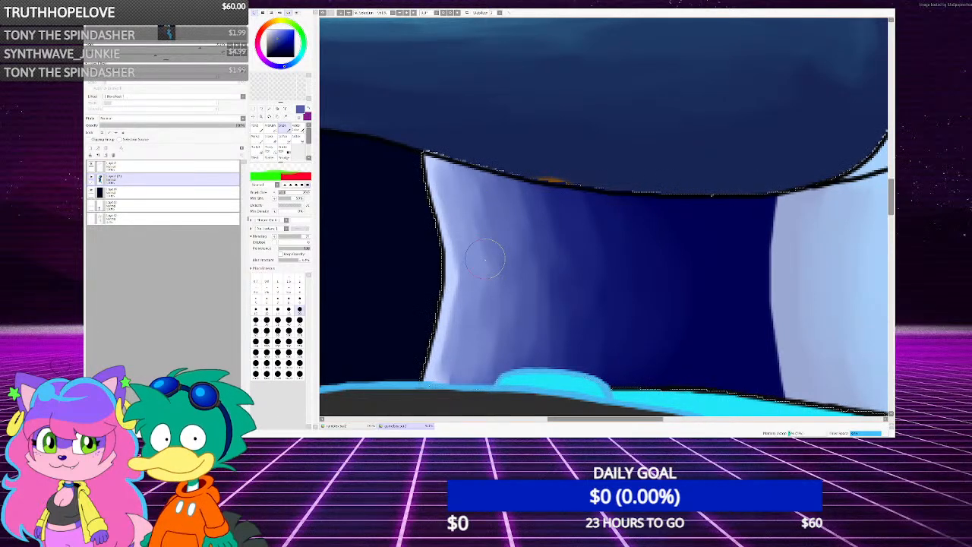
pyautogui.scroll(-5, 499, 269)
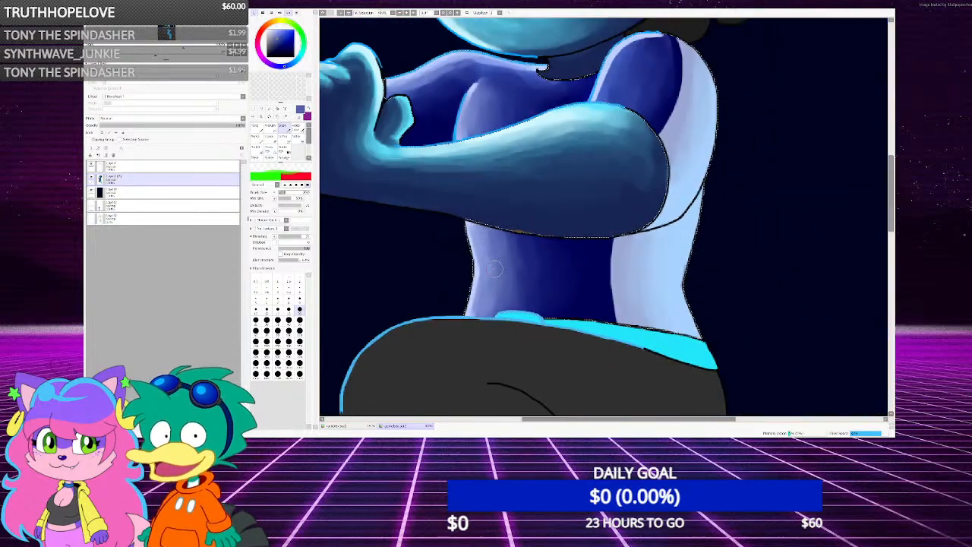
# Sample the dark navy from the torso and switch to the hard brush for the area beneath the forearm
pyautogui.scroll(-4, 589, 250)
pyautogui.scroll(7, 593, 252)
pyautogui.rightClick(593, 252)
pyautogui.scroll(-1, 433, 230)
pyautogui.moveTo(433, 230); pyautogui.dragTo(447, 230)
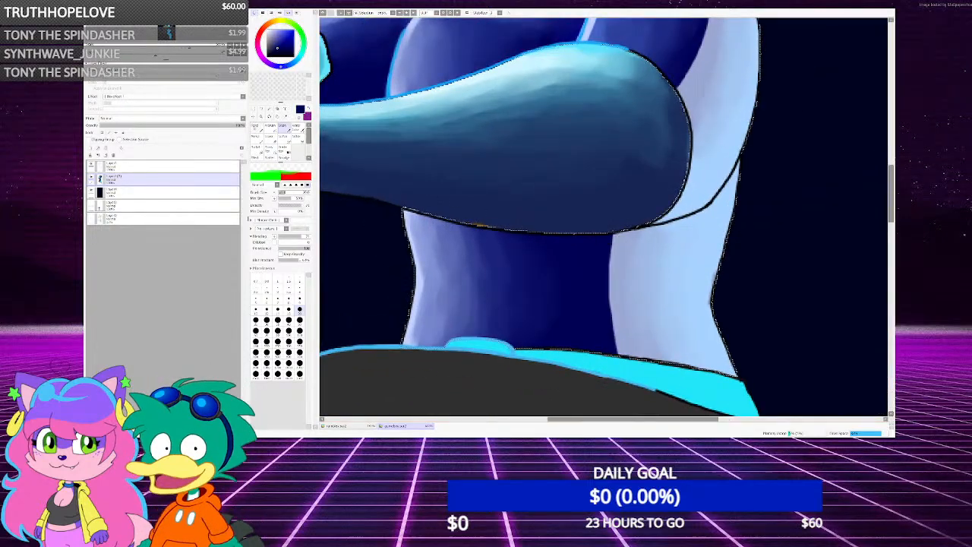
pyautogui.press('n')
pyautogui.scroll(3, 494, 248)
pyautogui.scroll(-3, 410, 206)
pyautogui.scroll(3, 387, 204)
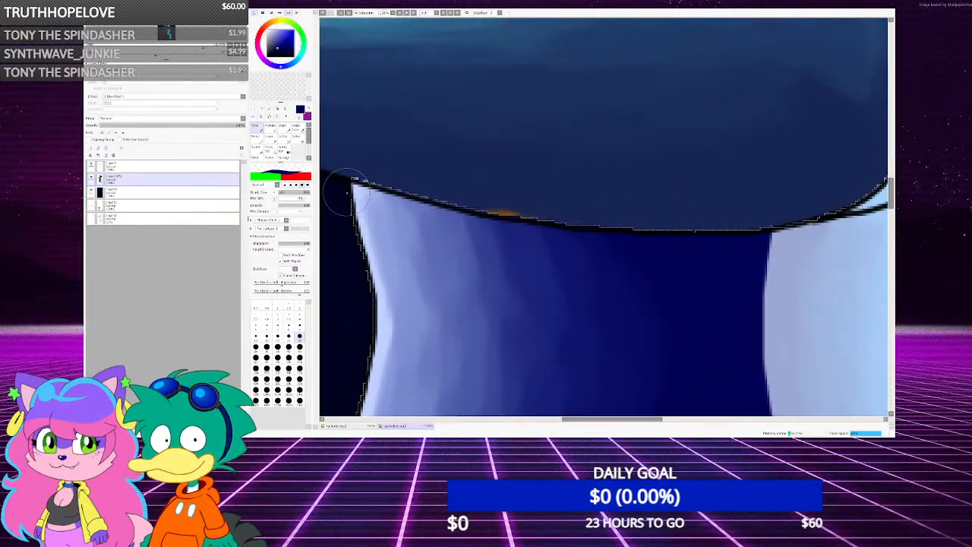
# Try a hard-edged dark navy shadow band across the torso along the forearm's underside, and undo it
pyautogui.moveTo(346, 189)
pyautogui.mouseDown()
pyautogui.moveTo(369, 207)
pyautogui.moveTo(554, 251)
pyautogui.moveTo(712, 254)
pyautogui.mouseUp()
pyautogui.scroll(-3, 564, 228)
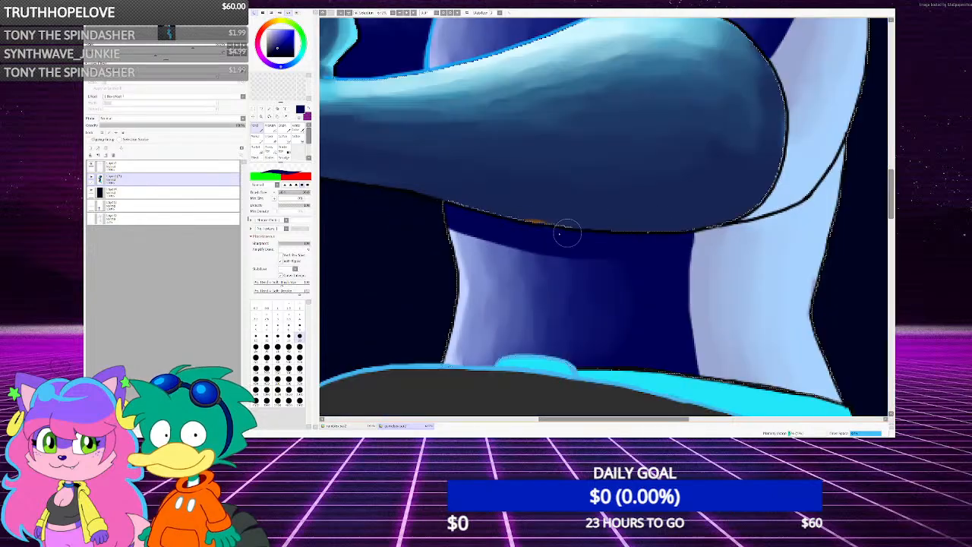
pyautogui.scroll(3, 527, 230)
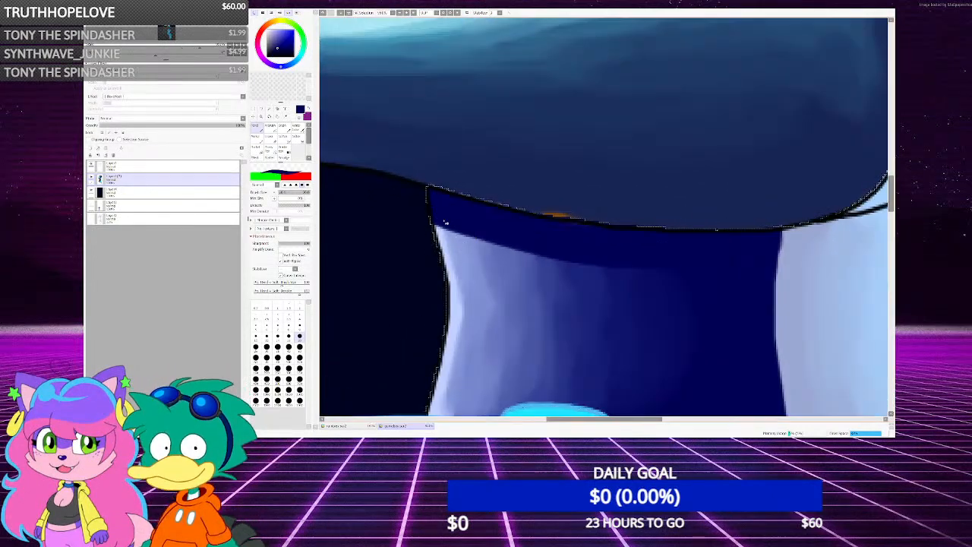
pyautogui.hotkey('ctrl', 'z')
# Try thicker, flatter dark navy shadow bands beneath the forearm, compare them against the figure, and undo them
pyautogui.moveTo(422, 218)
pyautogui.mouseDown()
pyautogui.moveTo(532, 232)
pyautogui.moveTo(783, 233)
pyautogui.mouseUp()
pyautogui.scroll(-2, 549, 237)
pyautogui.scroll(3, 548, 237)
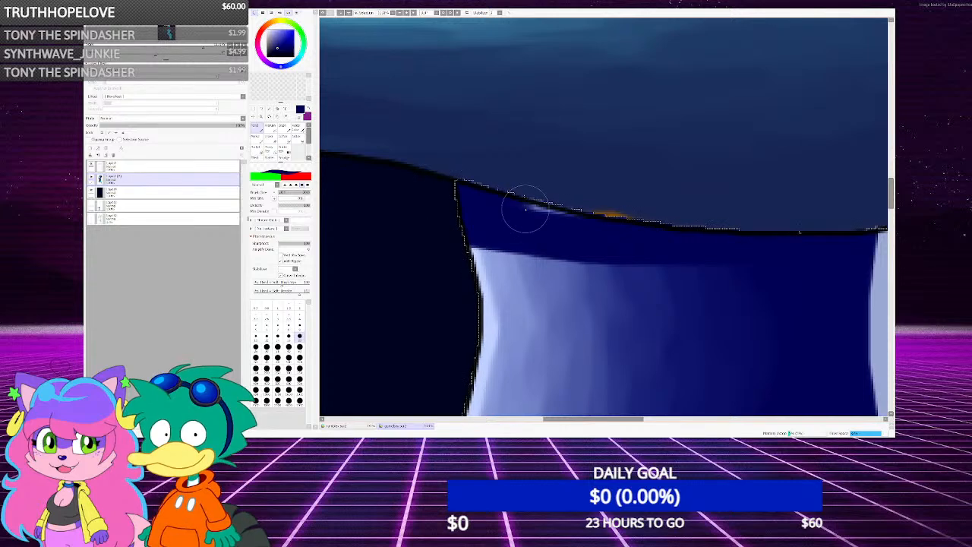
pyautogui.moveTo(461, 226)
pyautogui.mouseDown()
pyautogui.moveTo(607, 255)
pyautogui.moveTo(786, 246)
pyautogui.mouseUp()
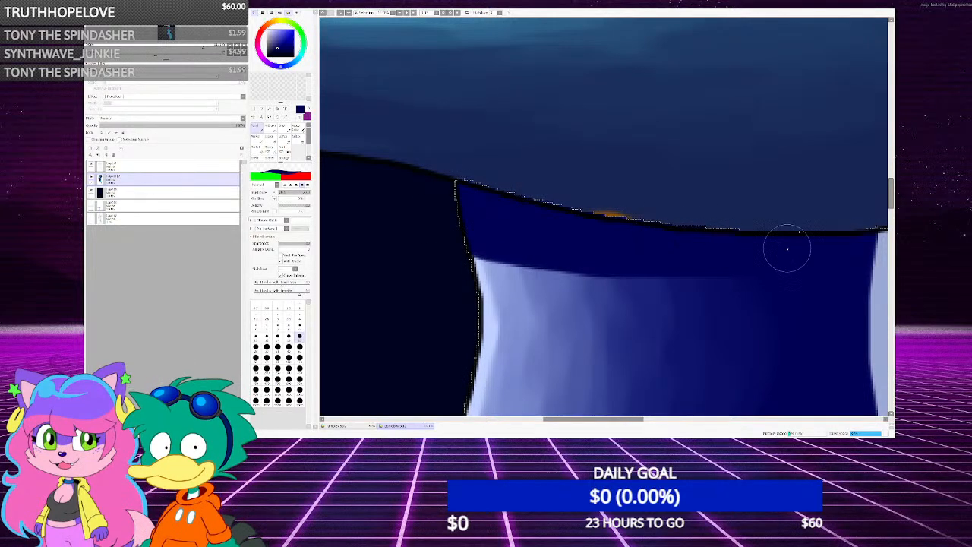
pyautogui.scroll(-2, 785, 245)
pyautogui.scroll(2, 416, 228)
pyautogui.moveTo(417, 228)
pyautogui.mouseDown()
pyautogui.moveTo(476, 247)
pyautogui.moveTo(656, 263)
pyautogui.mouseUp()
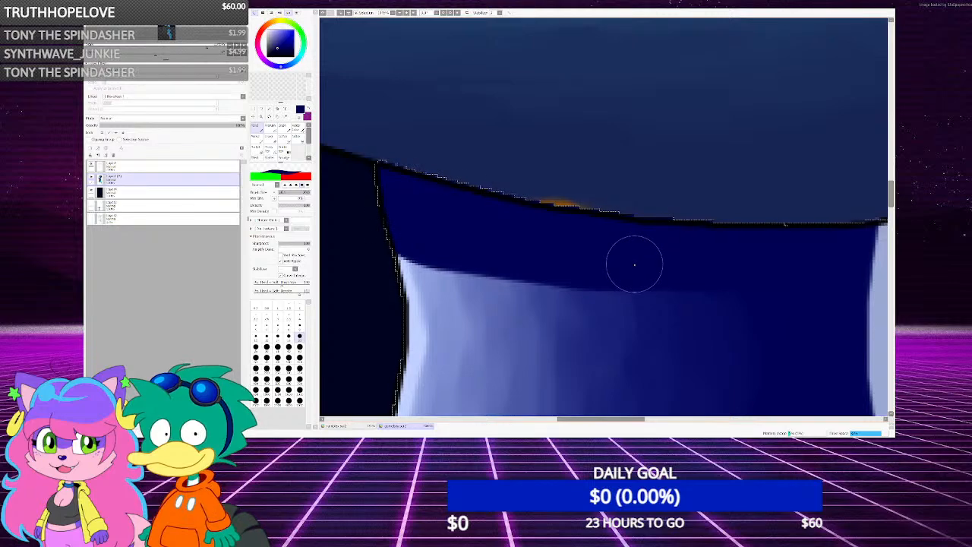
pyautogui.scroll(-5, 632, 263)
pyautogui.scroll(5, 523, 268)
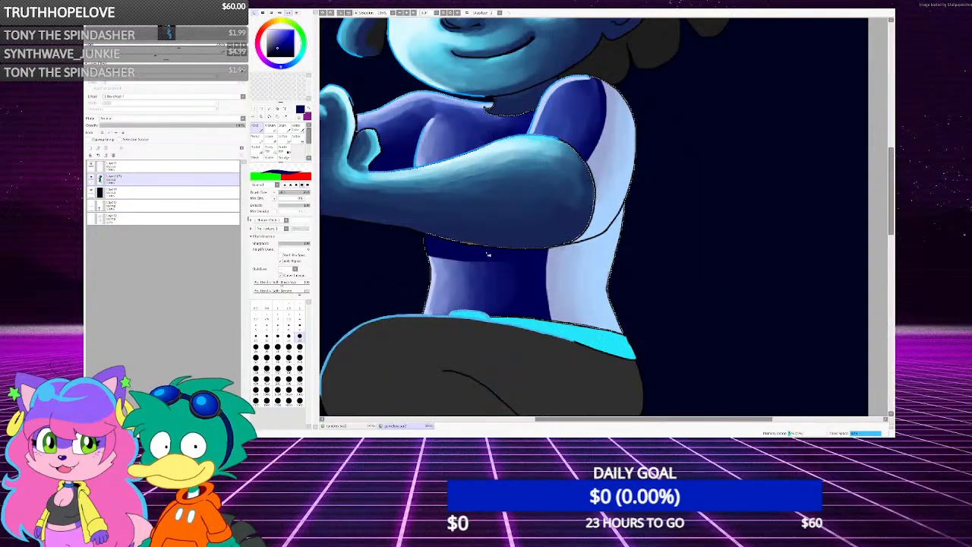
pyautogui.scroll(5, 464, 247)
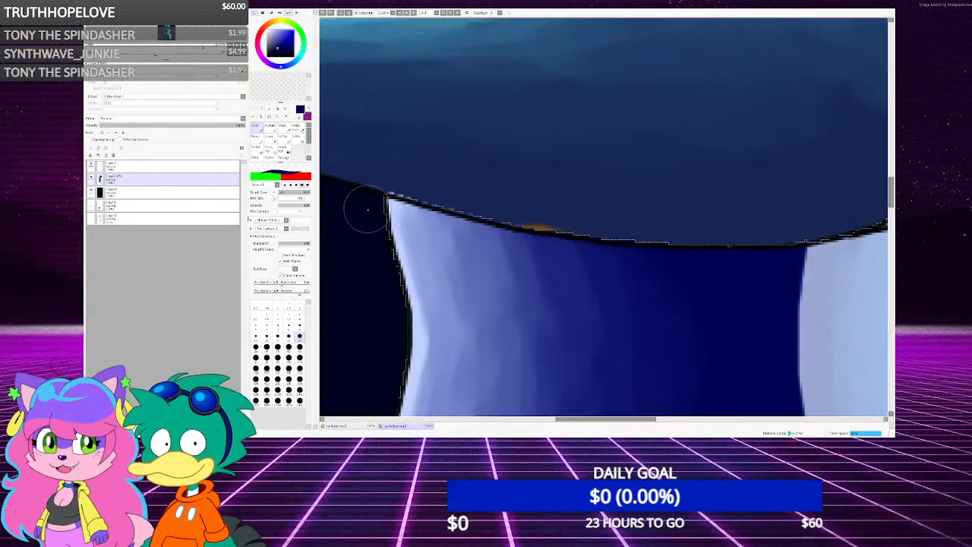
pyautogui.scroll(-5, 792, 261)
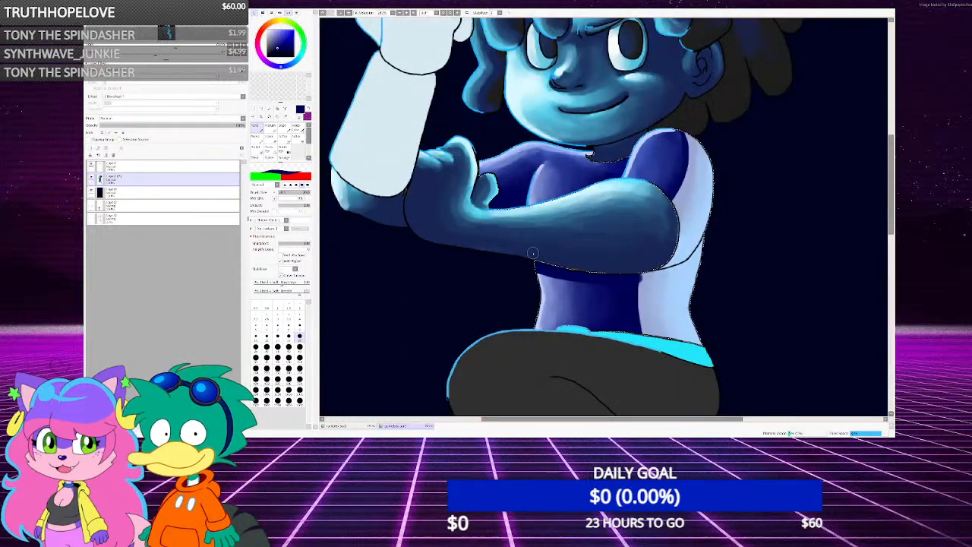
pyautogui.scroll(5, 577, 227)
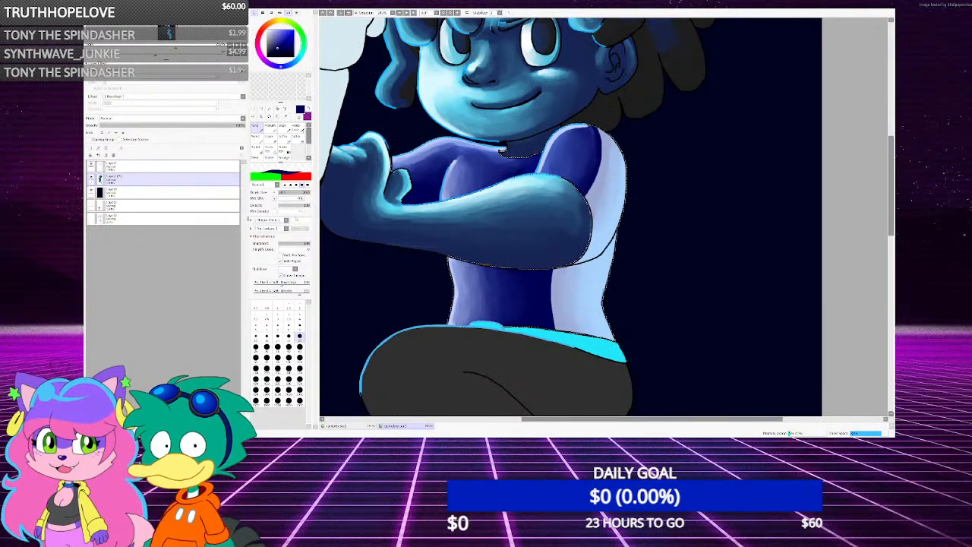
# Lower the brush density, choose a larger size and paint a translucent navy shadow over the torso's front highlight beneath the forearm
pyautogui.moveTo(297, 205); pyautogui.dragTo(291, 205)
pyautogui.scroll(5, 494, 276)
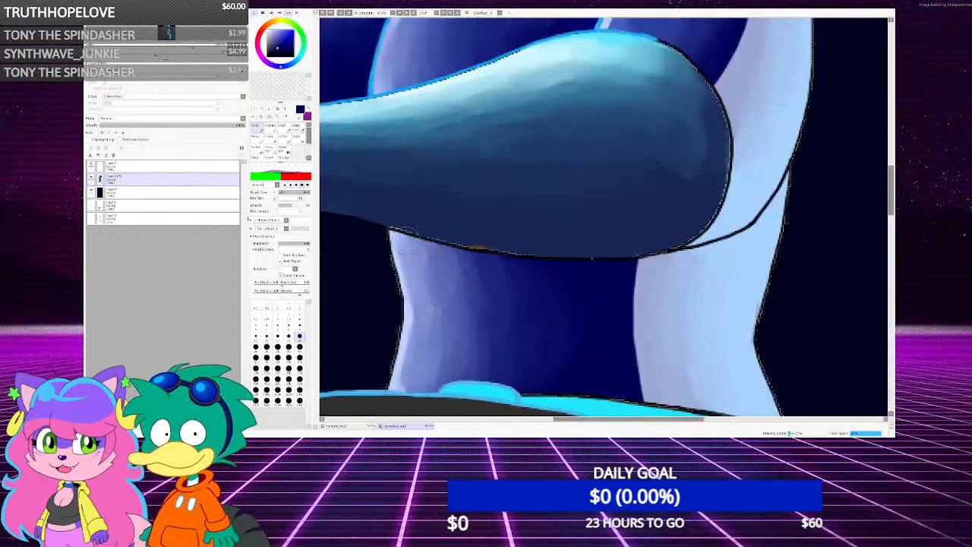
pyautogui.scroll(-2, 431, 258)
pyautogui.click(278, 347)
pyautogui.scroll(2, 366, 255)
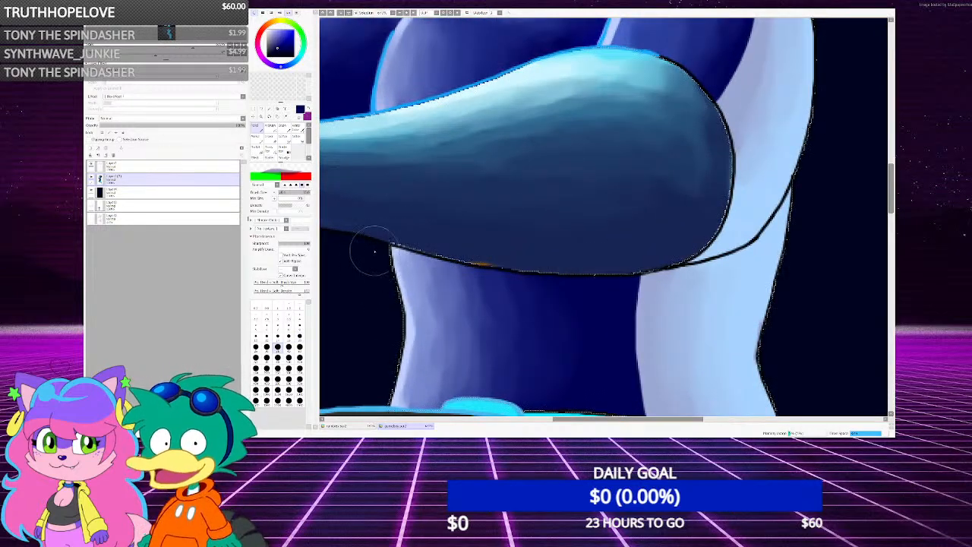
pyautogui.moveTo(373, 251); pyautogui.dragTo(492, 280)
pyautogui.moveTo(356, 245)
pyautogui.mouseDown()
pyautogui.moveTo(427, 275)
pyautogui.moveTo(517, 288)
pyautogui.mouseUp()
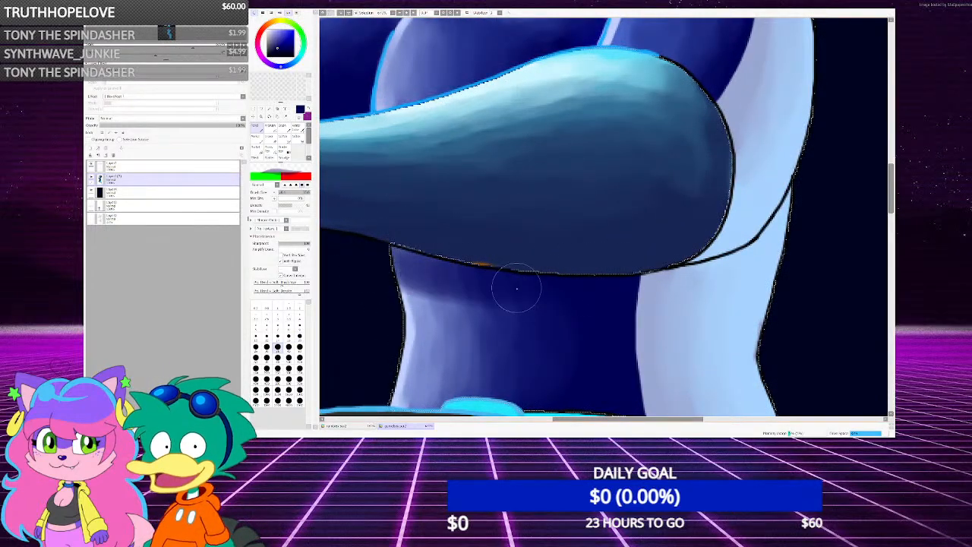
# Extend the translucent navy shadow beneath the forearm across the torso to the edge of the light side panel
pyautogui.moveTo(373, 245)
pyautogui.mouseDown()
pyautogui.moveTo(450, 273)
pyautogui.moveTo(565, 284)
pyautogui.mouseUp()
pyautogui.scroll(-5, 581, 237)
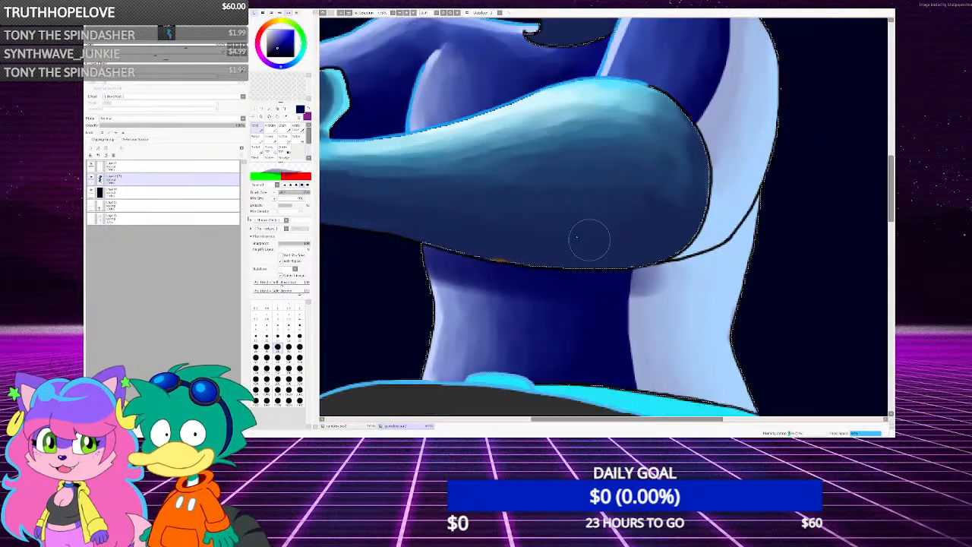
pyautogui.scroll(1, 557, 231)
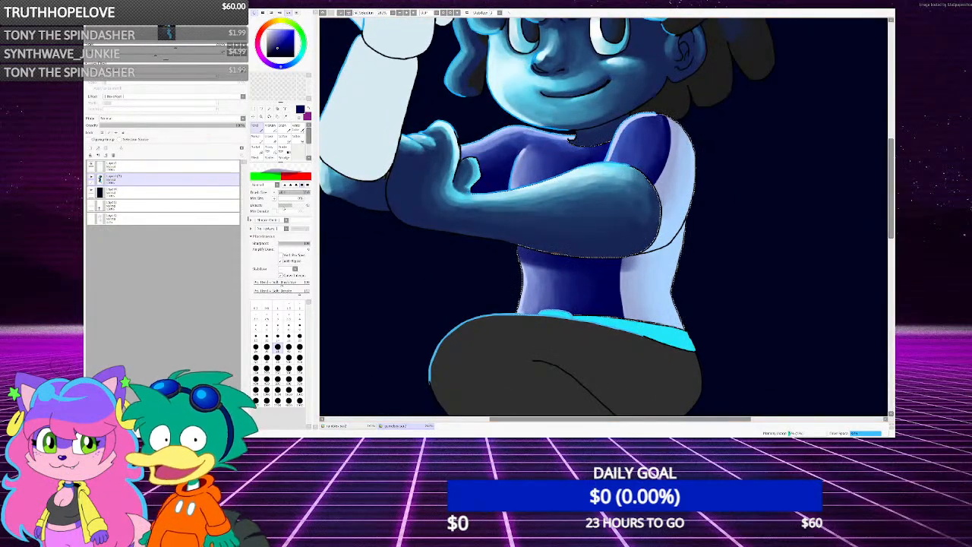
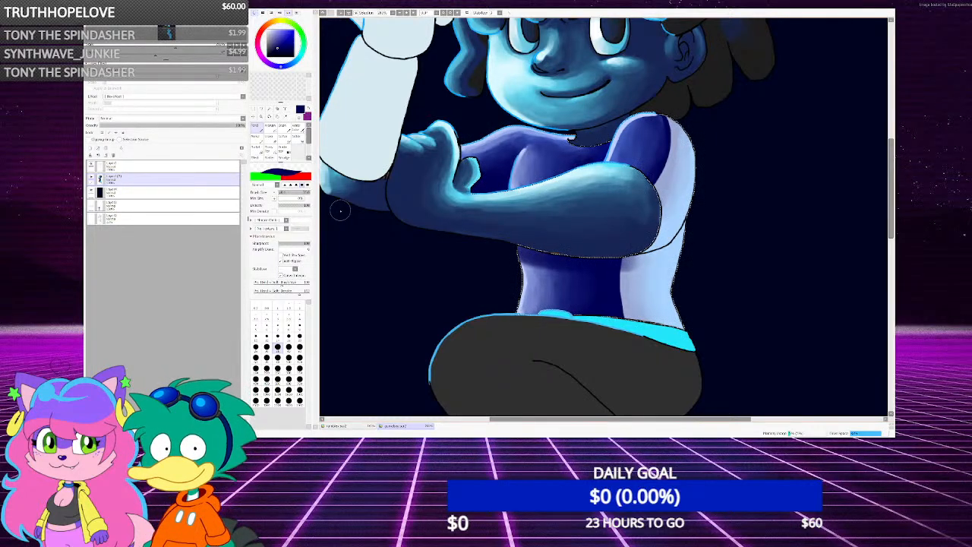
pyautogui.scroll(-2, 358, 237)
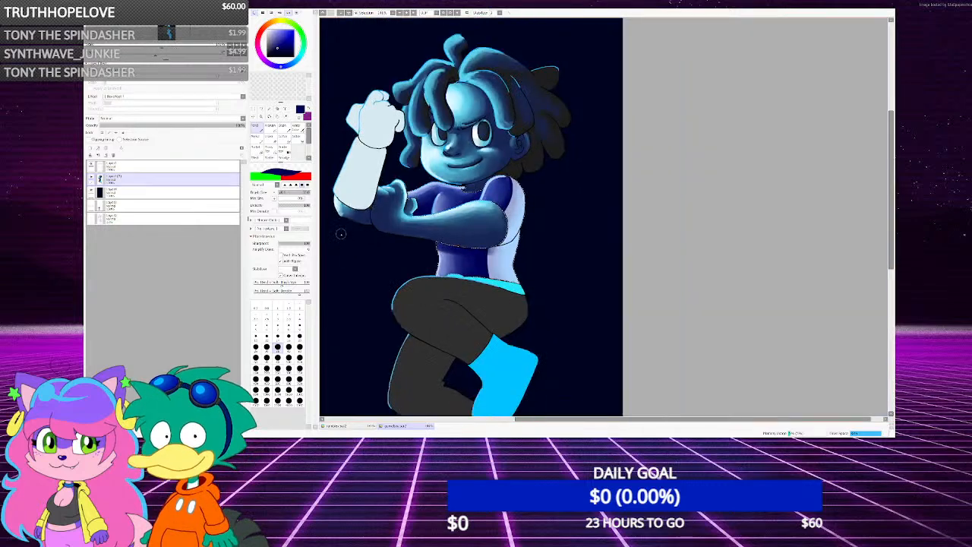
pyautogui.scroll(4, 455, 233)
pyautogui.scroll(-2, 425, 259)
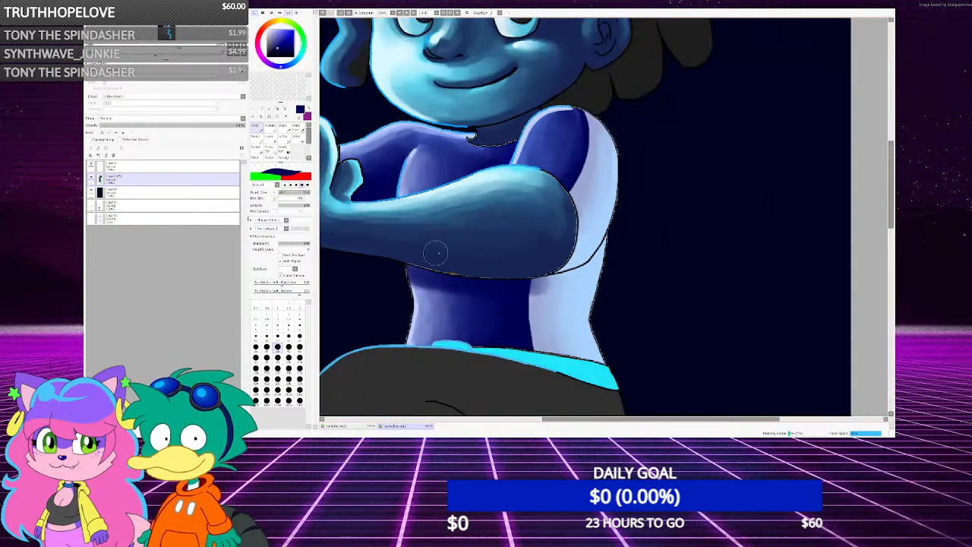
pyautogui.scroll(3, 540, 281)
# Sample the muted slate blue on the side panel, reduce the brush size and paint a hard shadow band beneath the elbow
pyautogui.rightClick(535, 325)
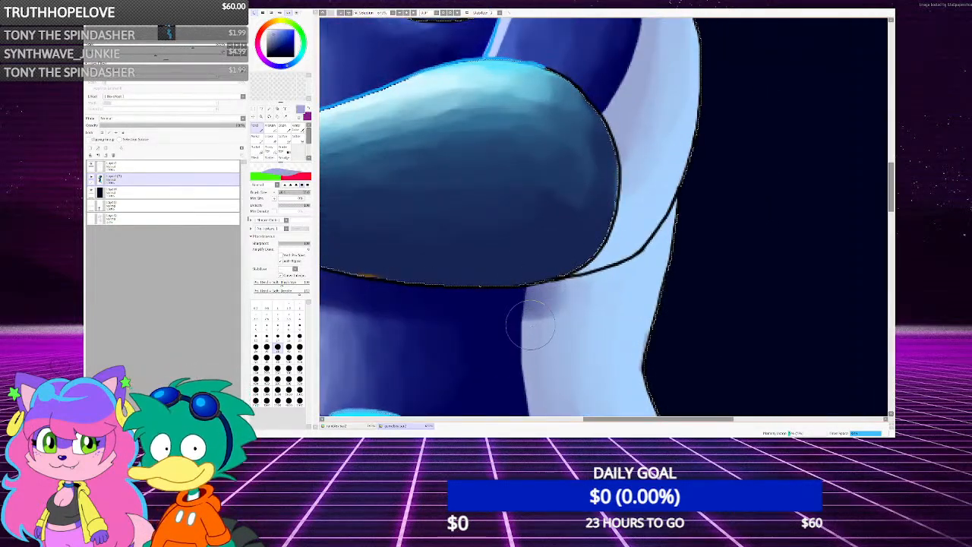
pyautogui.rightClick(536, 300)
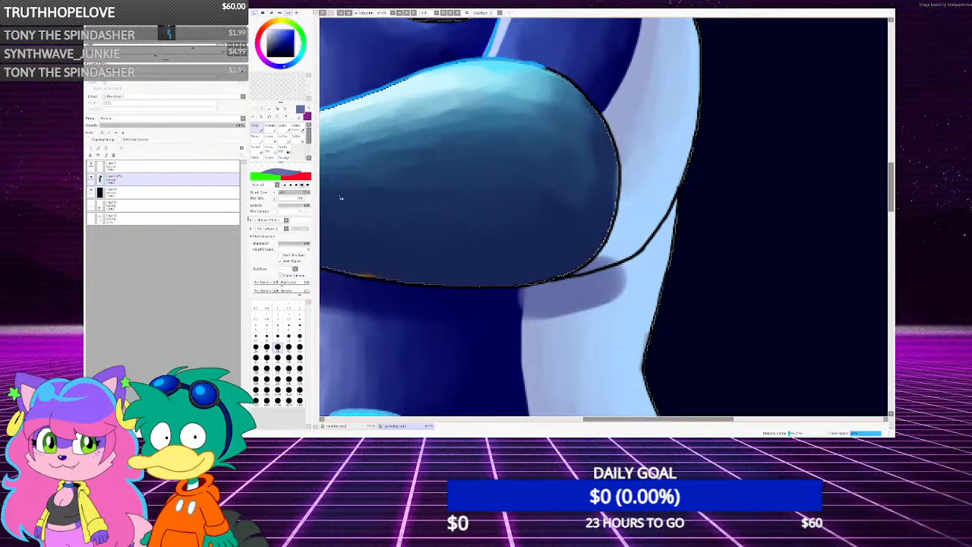
pyautogui.press('[')
pyautogui.press('[')
pyautogui.press('[')
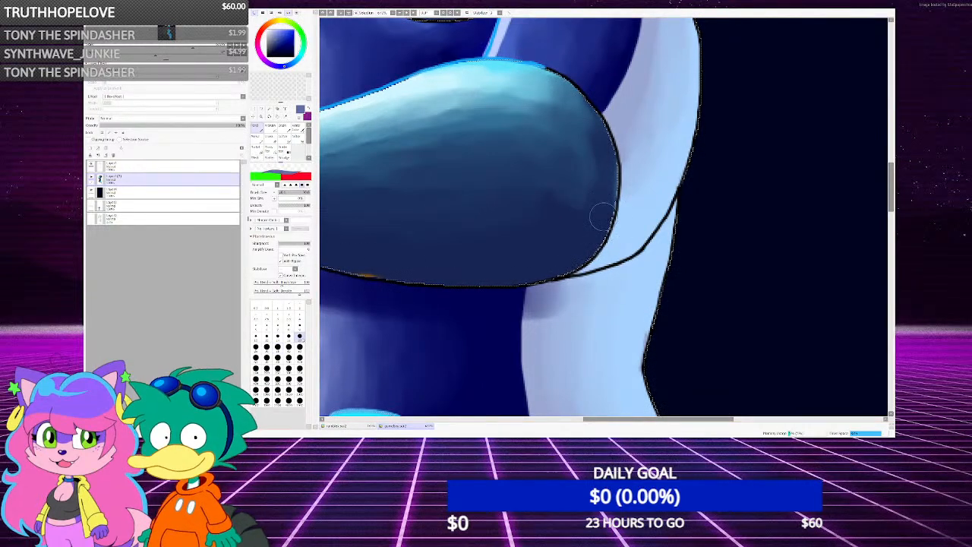
pyautogui.scroll(-1, 556, 284)
pyautogui.scroll(2, 563, 284)
pyautogui.scroll(2, 563, 284)
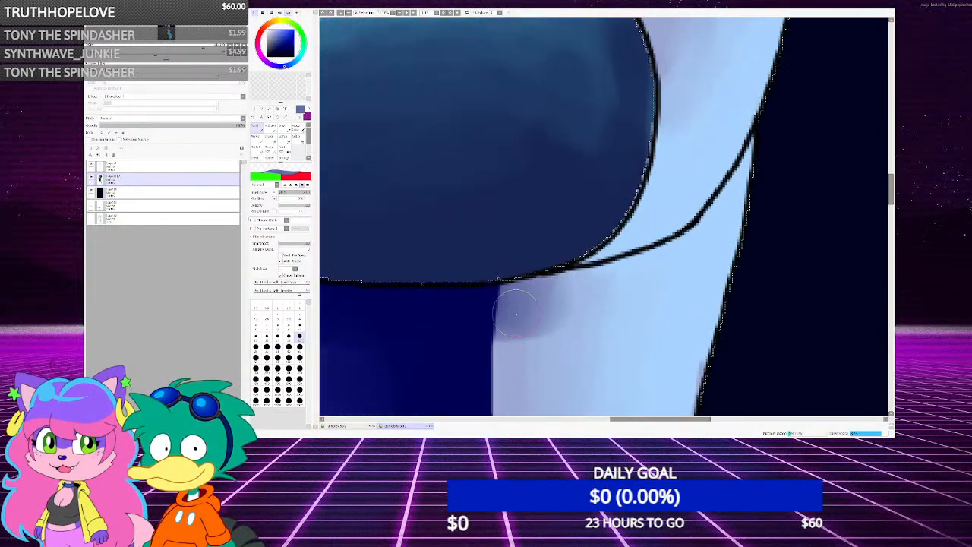
pyautogui.moveTo(521, 305); pyautogui.dragTo(635, 272)
pyautogui.moveTo(536, 293)
pyautogui.mouseDown()
pyautogui.moveTo(701, 249)
pyautogui.moveTo(736, 214)
pyautogui.moveTo(767, 144)
pyautogui.moveTo(699, 241)
pyautogui.moveTo(623, 280)
pyautogui.moveTo(501, 311)
pyautogui.mouseUp()
pyautogui.scroll(-4, 532, 291)
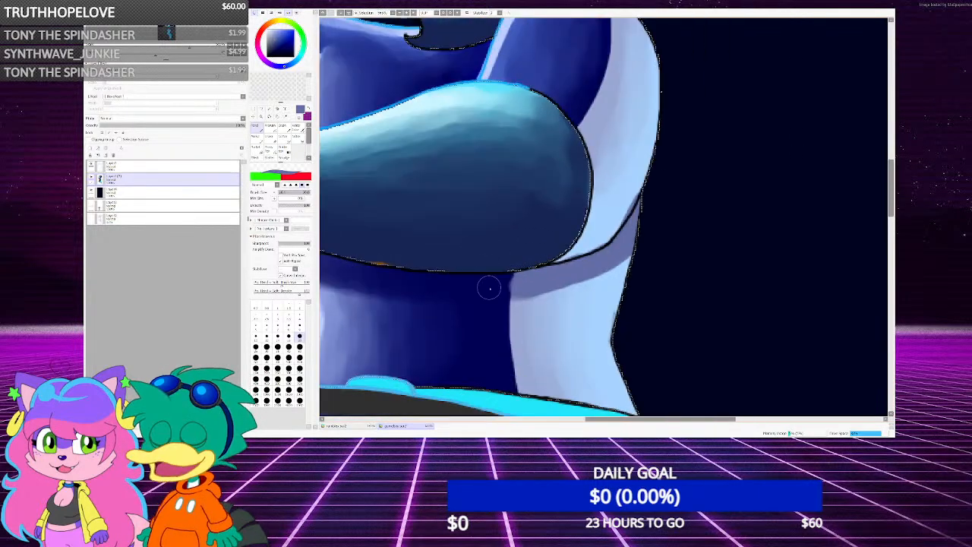
# Paint slate-blue shadow over the lower part of the sleeve's light stripe and up along its outer edge
pyautogui.scroll(3, 488, 289)
pyautogui.rightClick(505, 290)
pyautogui.rightClick(567, 282)
pyautogui.scroll(-4, 567, 282)
pyautogui.scroll(3, 603, 247)
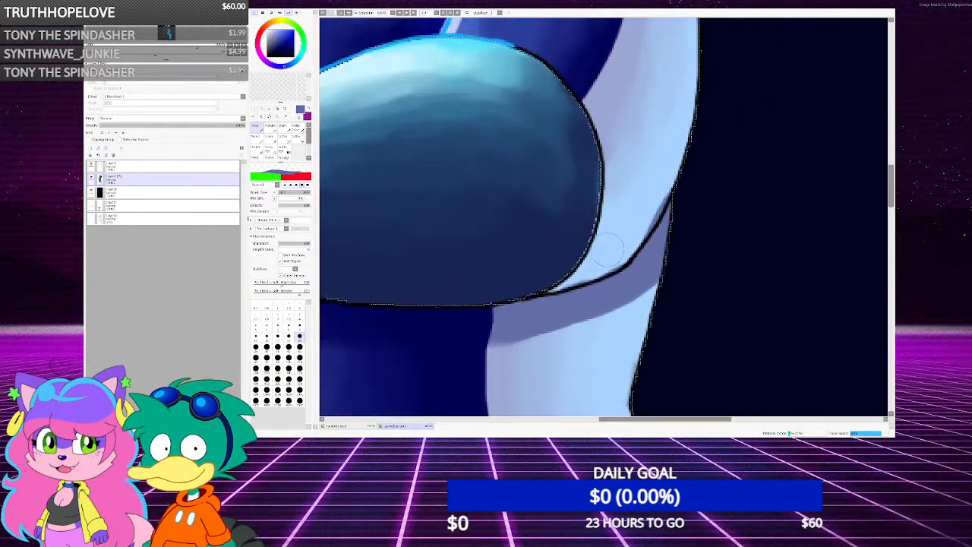
pyautogui.moveTo(596, 258)
pyautogui.mouseDown()
pyautogui.moveTo(571, 279)
pyautogui.moveTo(605, 242)
pyautogui.moveTo(611, 207)
pyautogui.moveTo(702, 92)
pyautogui.moveTo(613, 247)
pyautogui.moveTo(608, 284)
pyautogui.mouseUp()
pyautogui.scroll(-5, 617, 247)
pyautogui.scroll(4, 658, 176)
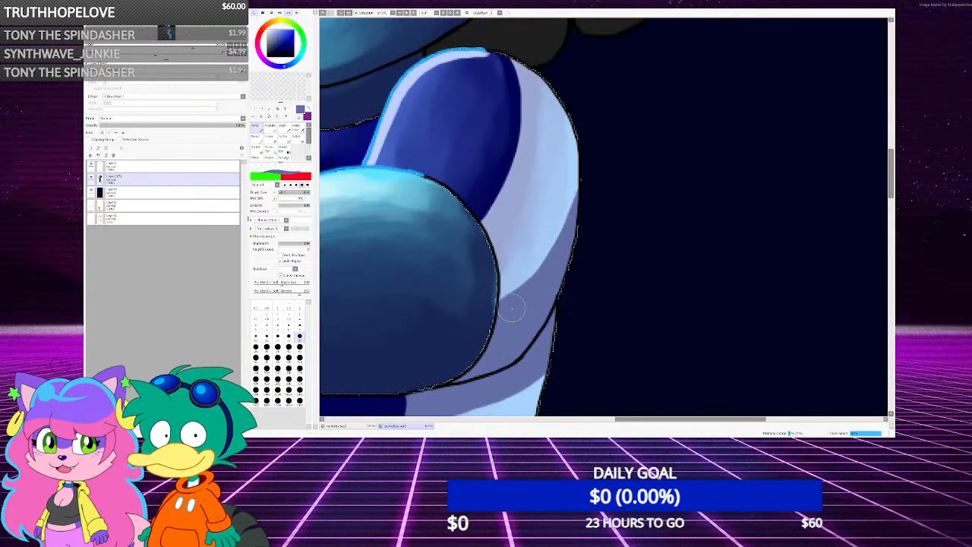
pyautogui.moveTo(512, 308)
pyautogui.mouseDown()
pyautogui.moveTo(573, 199)
pyautogui.moveTo(579, 142)
pyautogui.moveTo(569, 79)
pyautogui.mouseUp()
pyautogui.scroll(-5, 571, 106)
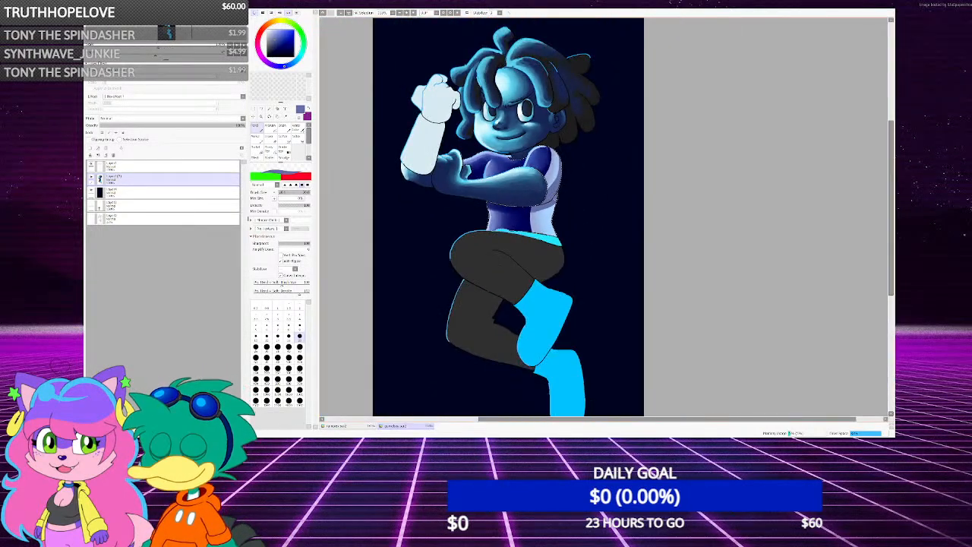
# Paint a slate-blue shadow strip down the outer edge of the light side panel to the waistband
pyautogui.scroll(4, 540, 212)
pyautogui.scroll(1, 522, 215)
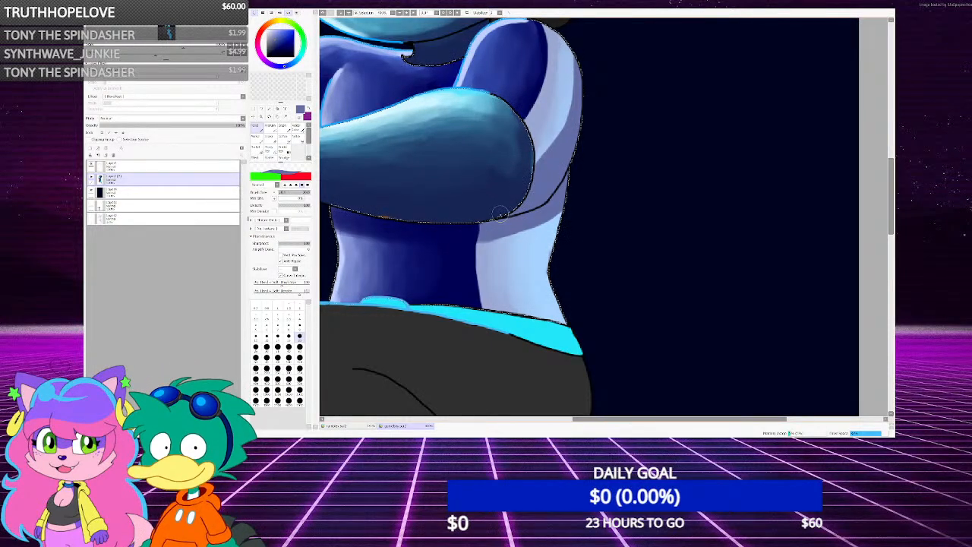
pyautogui.scroll(-4, 501, 215)
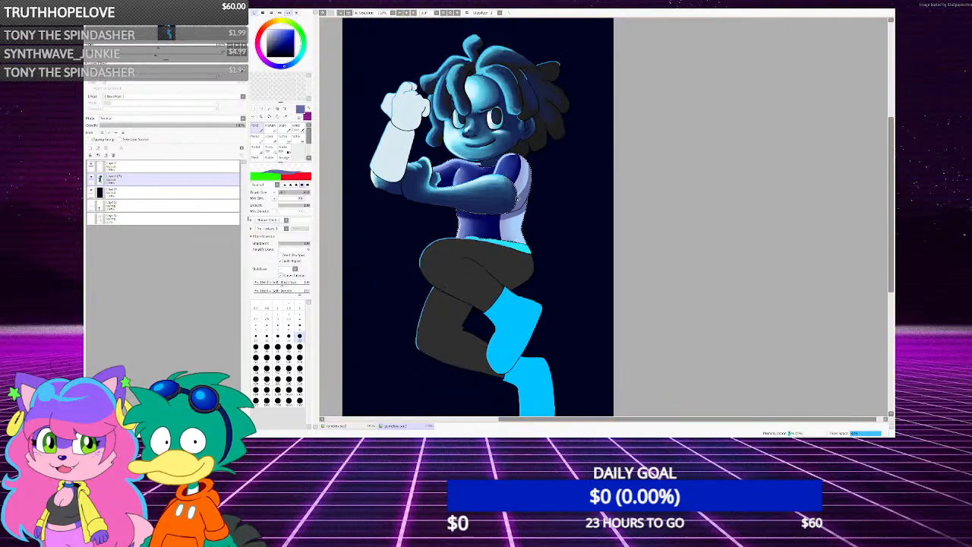
pyautogui.scroll(3, 510, 169)
pyautogui.scroll(3, 512, 179)
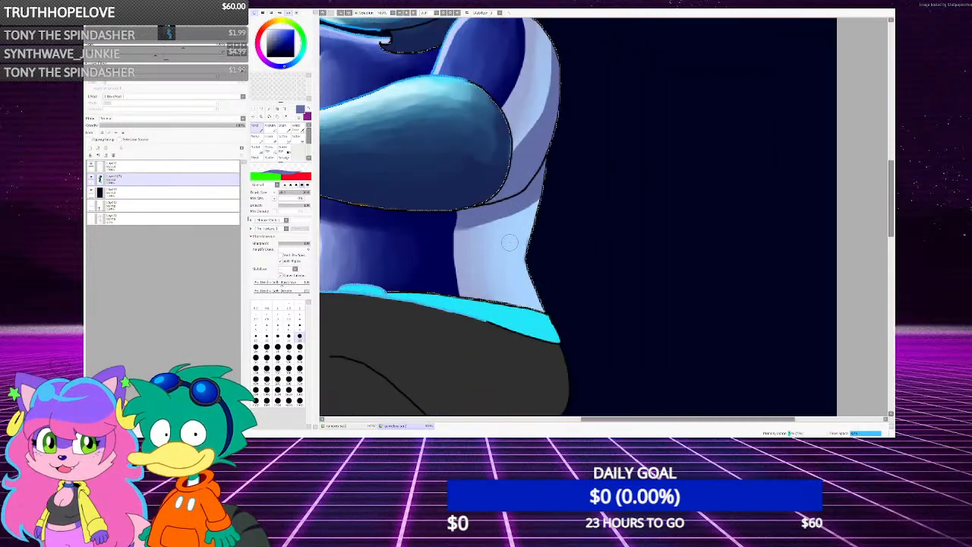
pyautogui.scroll(-2, 516, 190)
pyautogui.scroll(3, 522, 207)
pyautogui.moveTo(523, 205)
pyautogui.mouseDown()
pyautogui.moveTo(509, 262)
pyautogui.moveTo(536, 351)
pyautogui.moveTo(511, 262)
pyautogui.moveTo(537, 196)
pyautogui.moveTo(516, 345)
pyautogui.mouseUp()
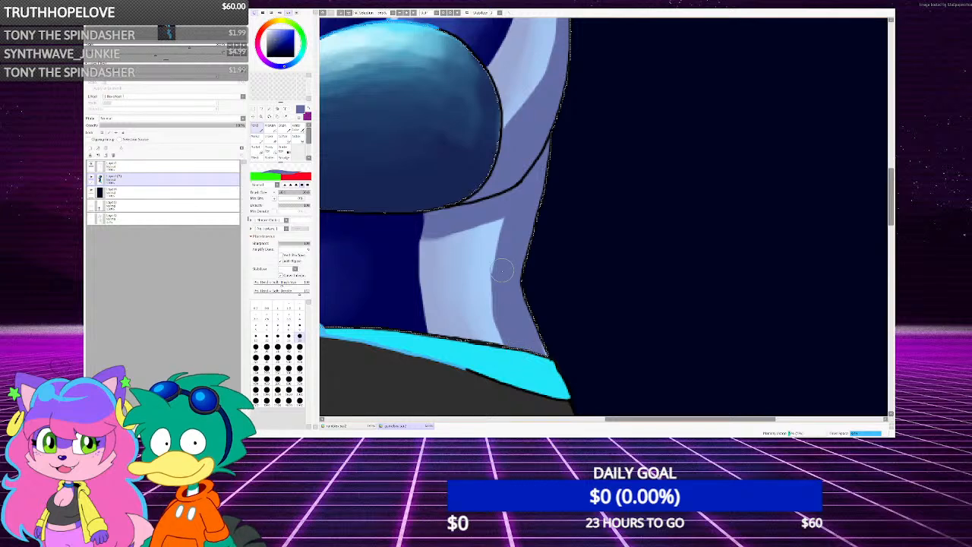
pyautogui.moveTo(502, 270)
pyautogui.mouseDown()
pyautogui.moveTo(523, 185)
pyautogui.moveTo(498, 249)
pyautogui.moveTo(496, 294)
pyautogui.moveTo(532, 349)
pyautogui.mouseUp()
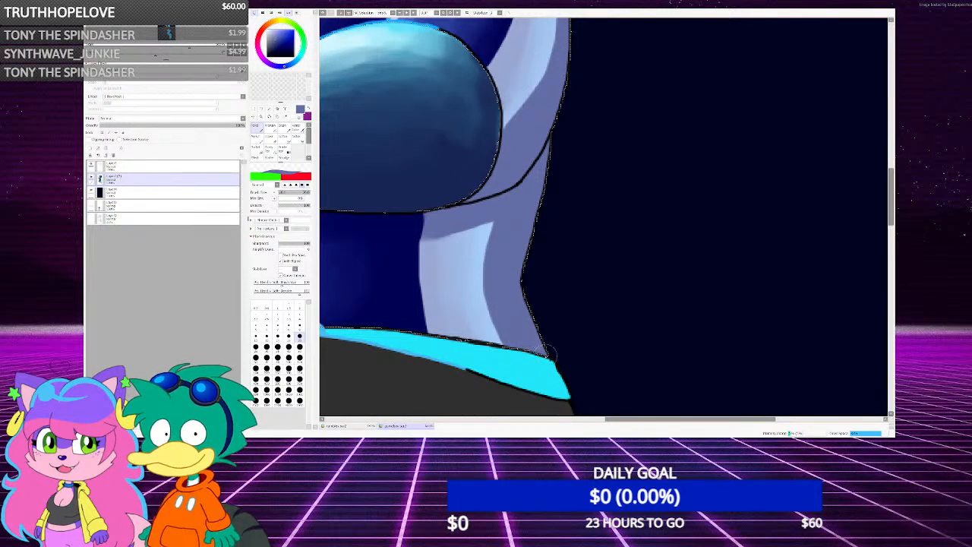
# Switch to the blending brush, sample the light blue and soften the shadow edge along the sleeve's light stripe
pyautogui.scroll(-3, 560, 351)
pyautogui.scroll(2, 552, 263)
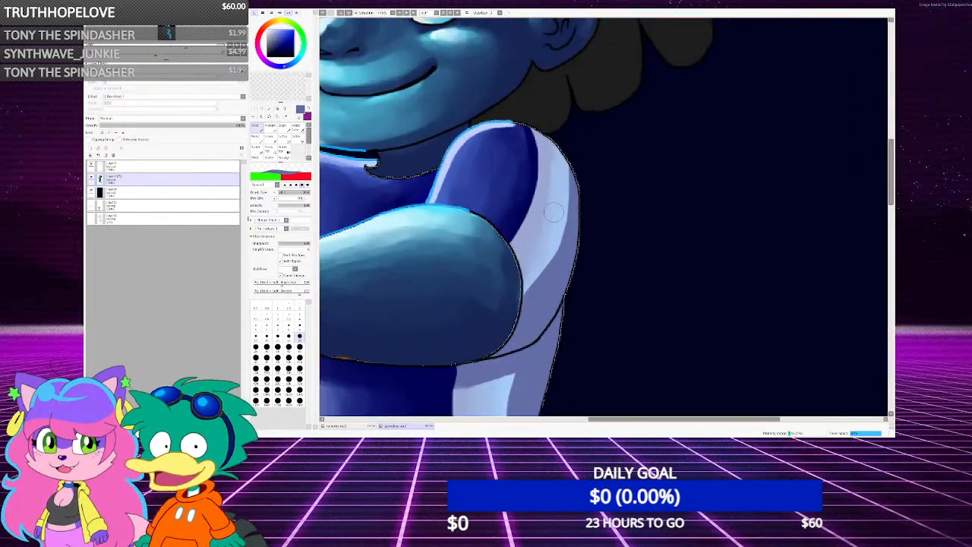
pyautogui.scroll(1, 554, 212)
pyautogui.scroll(1, 544, 220)
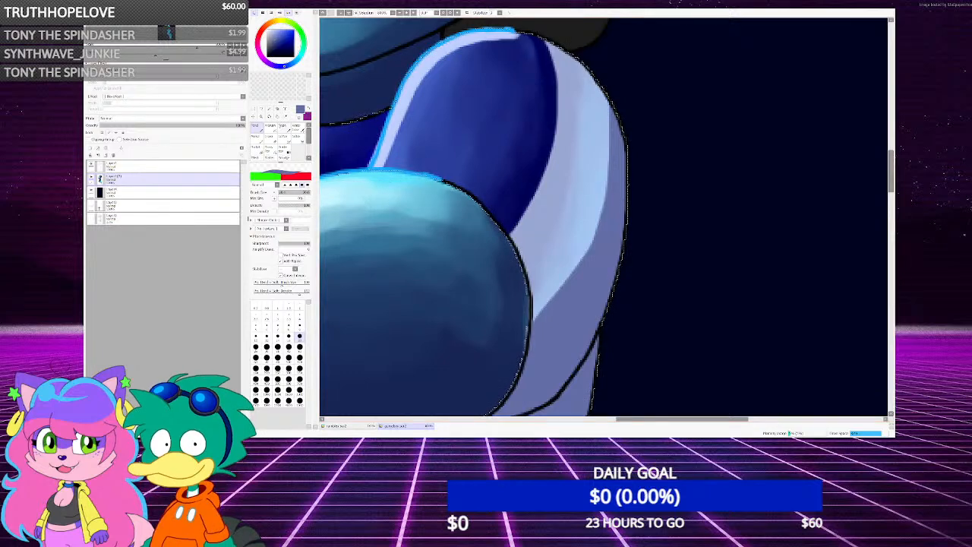
pyautogui.press('v')
pyautogui.scroll(1, 552, 294)
pyautogui.rightClick(560, 281)
pyautogui.moveTo(560, 276)
pyautogui.mouseDown()
pyautogui.moveTo(538, 323)
pyautogui.moveTo(620, 167)
pyautogui.moveTo(603, 188)
pyautogui.moveTo(627, 41)
pyautogui.mouseUp()
pyautogui.scroll(-2, 616, 190)
# Blend the slate-blue shadow edge into the light side panel and sample the shadow color beneath the elbow
pyautogui.moveTo(619, 203)
pyautogui.mouseDown()
pyautogui.moveTo(588, 260)
pyautogui.moveTo(616, 163)
pyautogui.moveTo(606, 130)
pyautogui.moveTo(626, 166)
pyautogui.mouseUp()
pyautogui.moveTo(601, 255)
pyautogui.mouseDown()
pyautogui.moveTo(566, 278)
pyautogui.moveTo(606, 334)
pyautogui.moveTo(595, 244)
pyautogui.moveTo(587, 322)
pyautogui.mouseUp()
pyautogui.scroll(-5, 622, 168)
pyautogui.scroll(4, 608, 249)
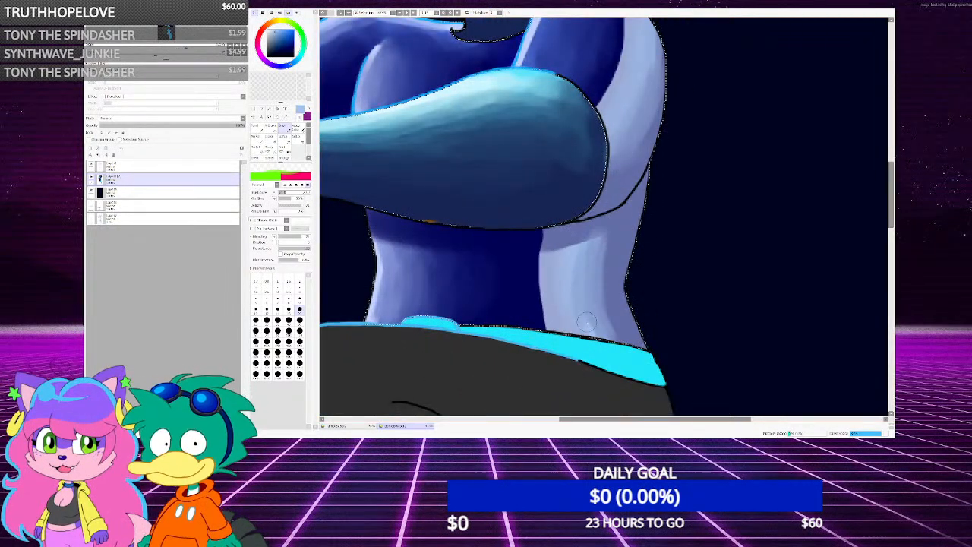
pyautogui.rightClick(565, 237)
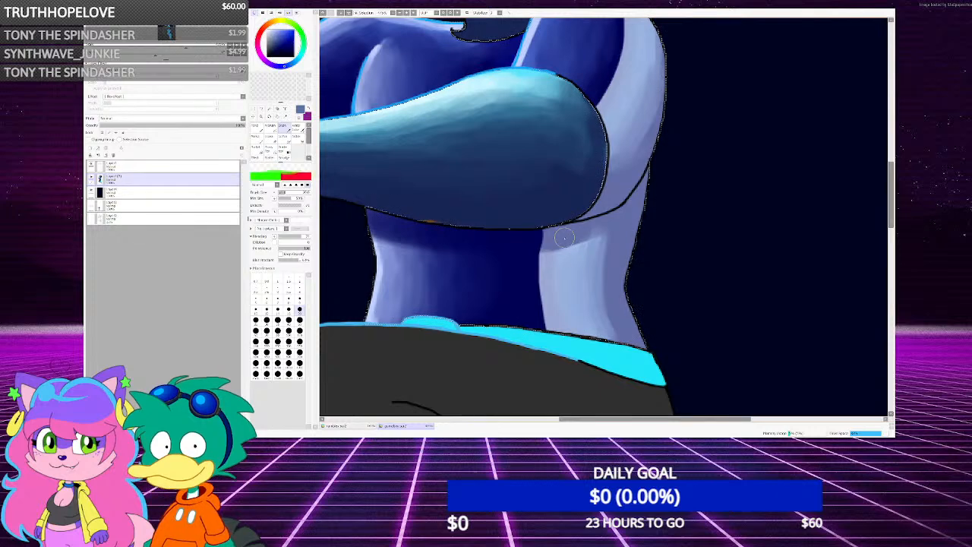
pyautogui.scroll(-5, 579, 232)
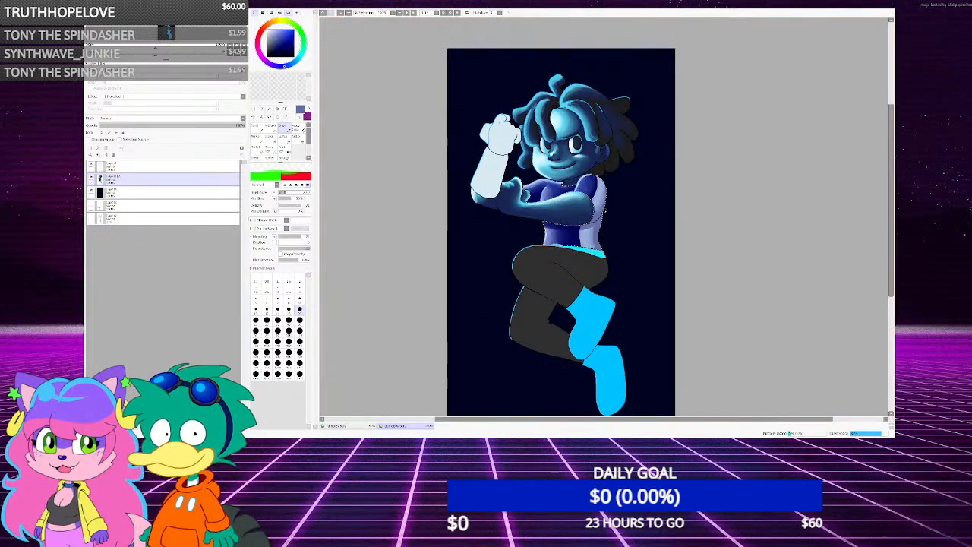
pyautogui.scroll(1, 604, 211)
pyautogui.scroll(-1, 605, 211)
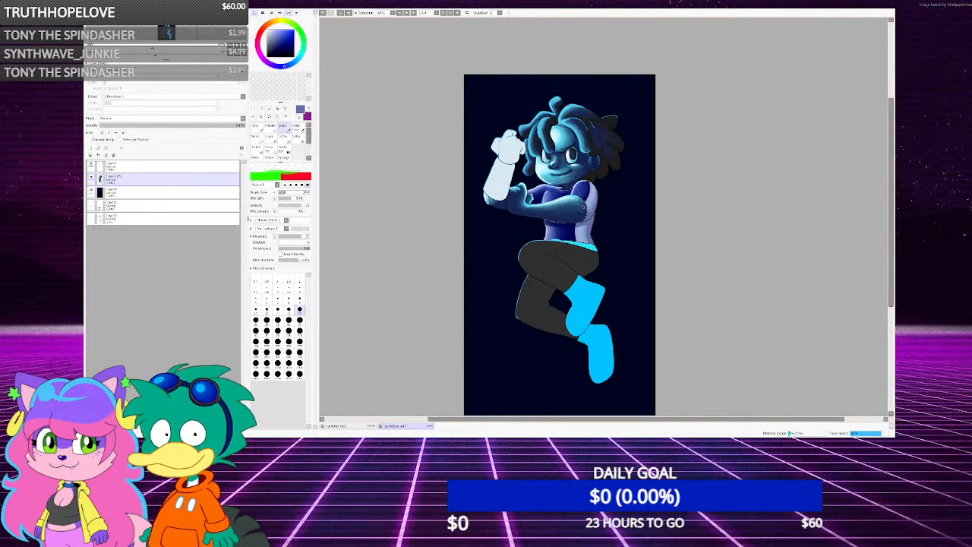
# Reduce the brush size and blend the sleeve's periwinkle front rim light inward over the navy shoulder
pyautogui.scroll(6, 572, 185)
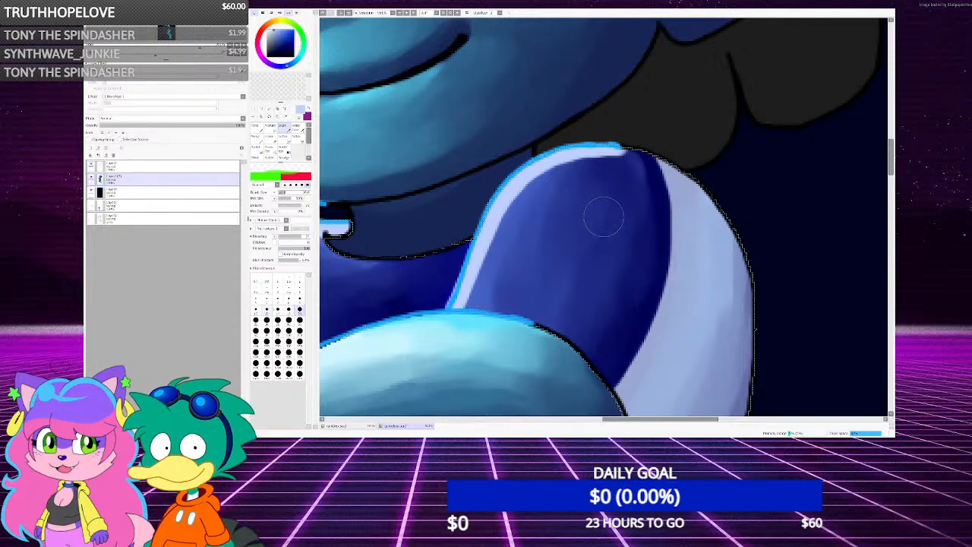
pyautogui.press('[')
pyautogui.press('[')
pyautogui.moveTo(495, 221)
pyautogui.mouseDown()
pyautogui.moveTo(471, 304)
pyautogui.moveTo(488, 258)
pyautogui.moveTo(537, 190)
pyautogui.moveTo(522, 198)
pyautogui.moveTo(613, 158)
pyautogui.moveTo(514, 215)
pyautogui.moveTo(480, 289)
pyautogui.moveTo(514, 211)
pyautogui.moveTo(476, 304)
pyautogui.moveTo(556, 186)
pyautogui.moveTo(569, 192)
pyautogui.moveTo(498, 293)
pyautogui.moveTo(505, 259)
pyautogui.moveTo(496, 276)
pyautogui.moveTo(577, 179)
pyautogui.moveTo(523, 296)
pyautogui.moveTo(562, 219)
pyautogui.moveTo(592, 198)
pyautogui.moveTo(529, 312)
pyautogui.moveTo(524, 259)
pyautogui.moveTo(596, 189)
pyautogui.moveTo(526, 310)
pyautogui.moveTo(534, 261)
pyautogui.moveTo(523, 269)
pyautogui.moveTo(567, 236)
pyautogui.moveTo(549, 306)
pyautogui.moveTo(550, 248)
pyautogui.mouseUp()
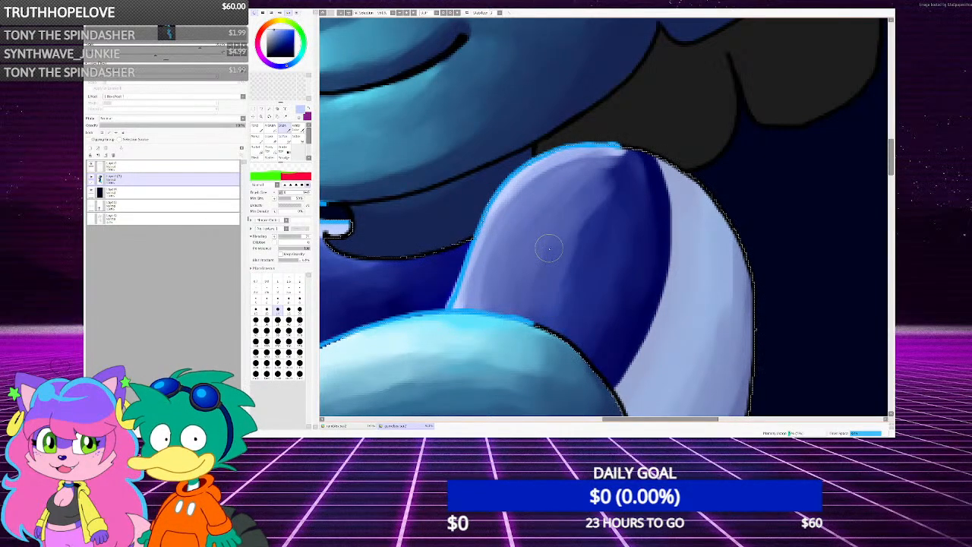
pyautogui.moveTo(518, 178)
pyautogui.mouseDown()
pyautogui.moveTo(486, 296)
pyautogui.moveTo(577, 163)
pyautogui.moveTo(501, 304)
pyautogui.moveTo(540, 221)
pyautogui.moveTo(518, 282)
pyautogui.mouseUp()
pyautogui.scroll(-1, 518, 282)
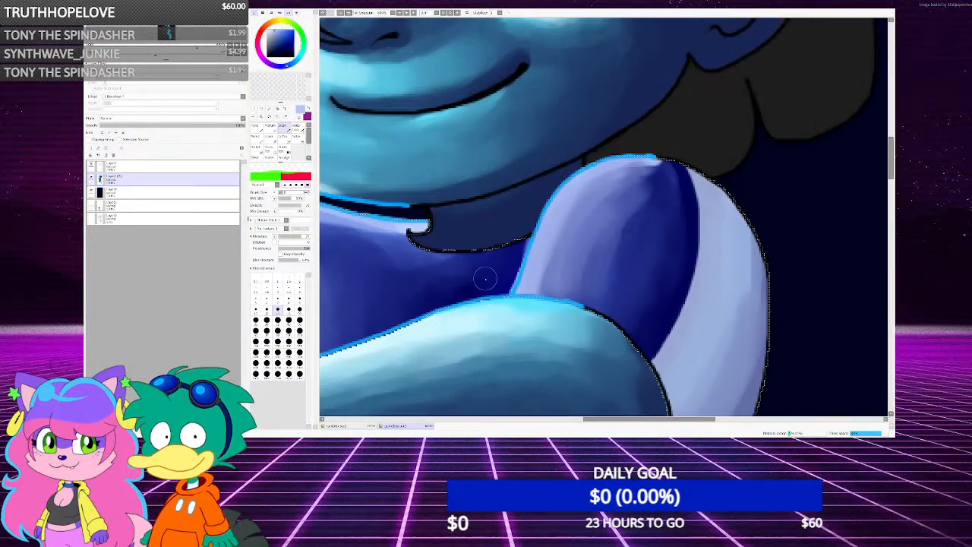
# Sample a medium blue from the shirt and blend it over the navy chest area below the collar
pyautogui.rightClick(484, 278)
pyautogui.scroll(1, 511, 268)
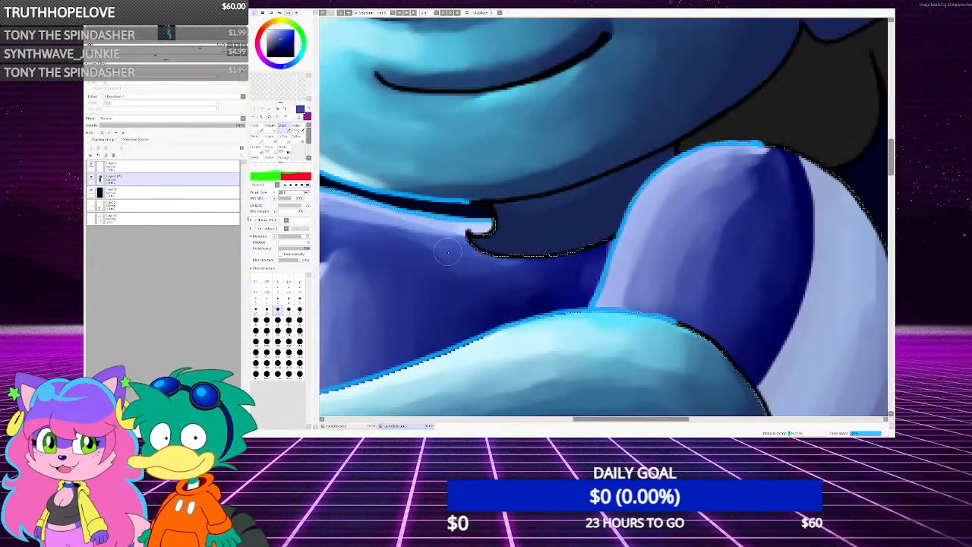
pyautogui.moveTo(349, 279); pyautogui.dragTo(404, 240)
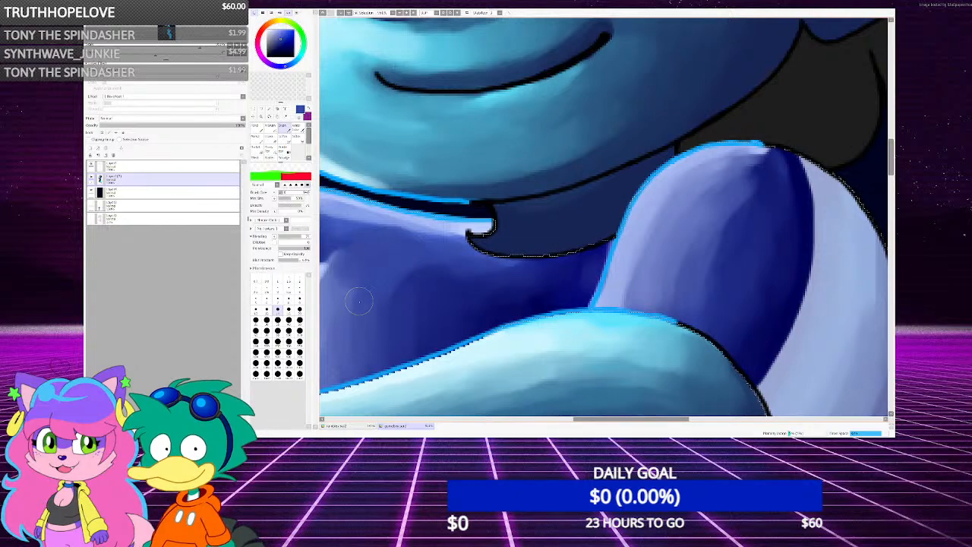
pyautogui.moveTo(348, 296)
pyautogui.mouseDown()
pyautogui.moveTo(407, 249)
pyautogui.moveTo(353, 272)
pyautogui.moveTo(433, 247)
pyautogui.moveTo(378, 318)
pyautogui.mouseUp()
pyautogui.moveTo(456, 259); pyautogui.dragTo(388, 327)
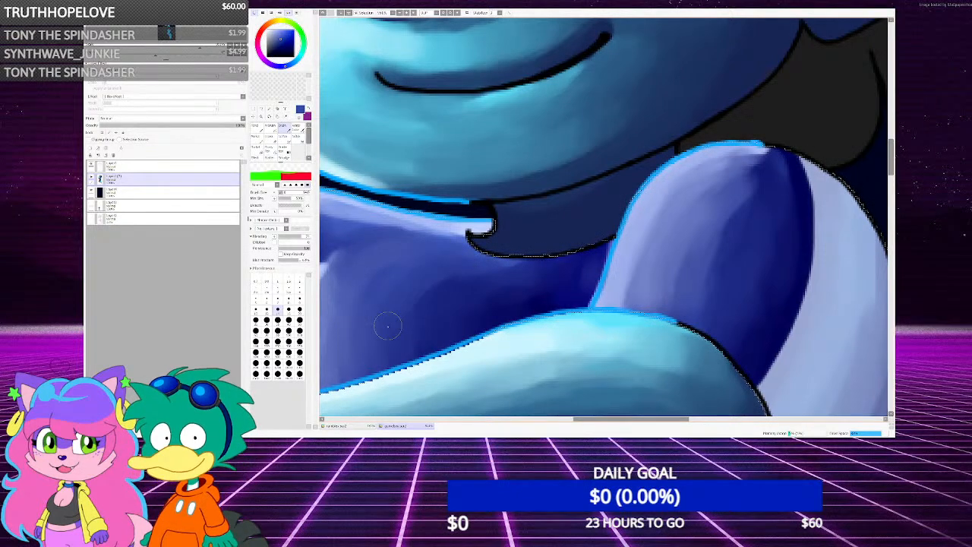
pyautogui.scroll(-5, 532, 228)
pyautogui.scroll(5, 498, 270)
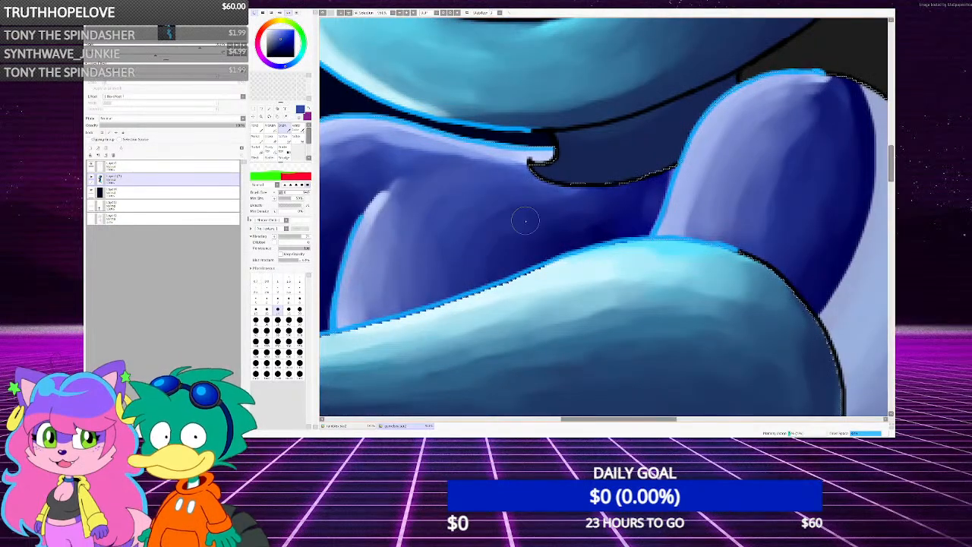
# Examine the shirt's shading against the whole figure and inspect the lower torso beneath the forearm
pyautogui.scroll(-5, 510, 227)
pyautogui.scroll(-6, 506, 229)
pyautogui.scroll(2, 532, 224)
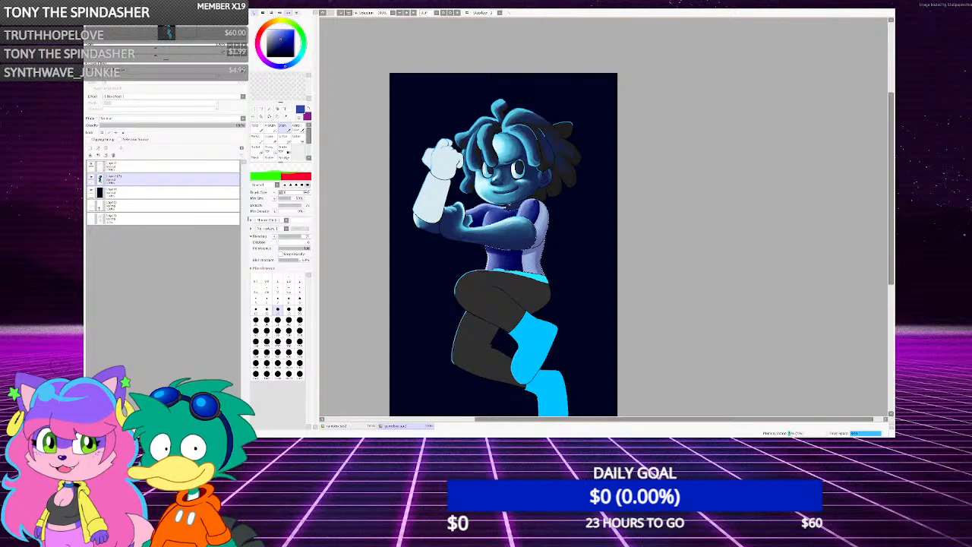
pyautogui.scroll(2, 507, 208)
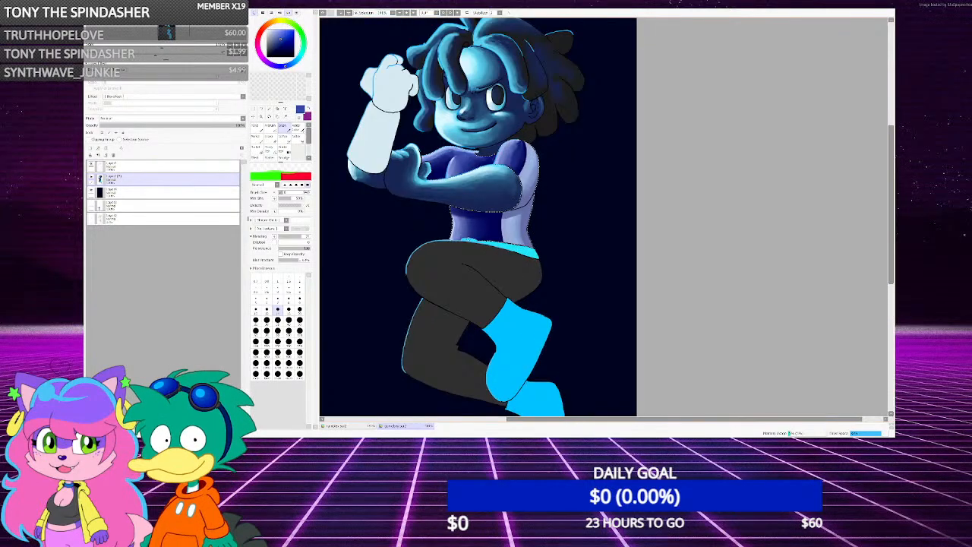
pyautogui.scroll(4, 425, 248)
pyautogui.scroll(-4, 425, 248)
pyautogui.scroll(4, 425, 248)
pyautogui.scroll(-5, 426, 248)
pyautogui.scroll(1, 461, 207)
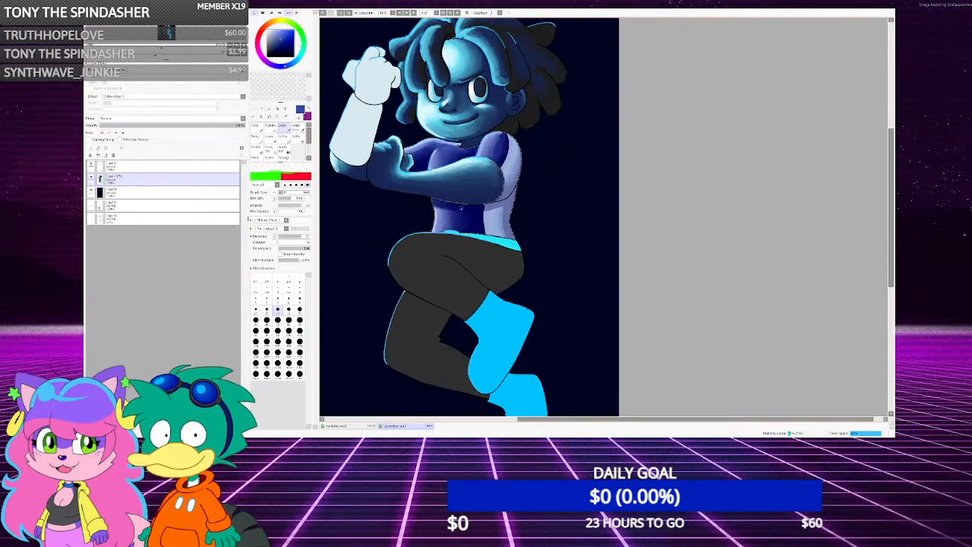
pyautogui.scroll(5, 462, 207)
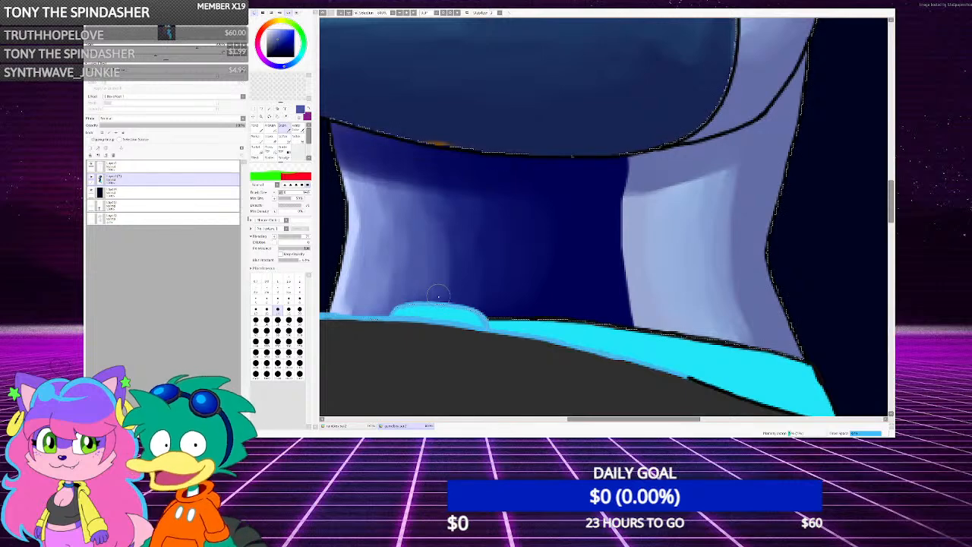
# Blend medium blue and pale periwinkle from the lower torso's front edge toward its navy center beneath the forearm
pyautogui.moveTo(438, 295)
pyautogui.mouseDown()
pyautogui.moveTo(447, 217)
pyautogui.moveTo(456, 293)
pyautogui.moveTo(468, 222)
pyautogui.moveTo(478, 279)
pyautogui.moveTo(478, 224)
pyautogui.moveTo(484, 298)
pyautogui.moveTo(493, 261)
pyautogui.moveTo(504, 293)
pyautogui.moveTo(524, 234)
pyautogui.mouseUp()
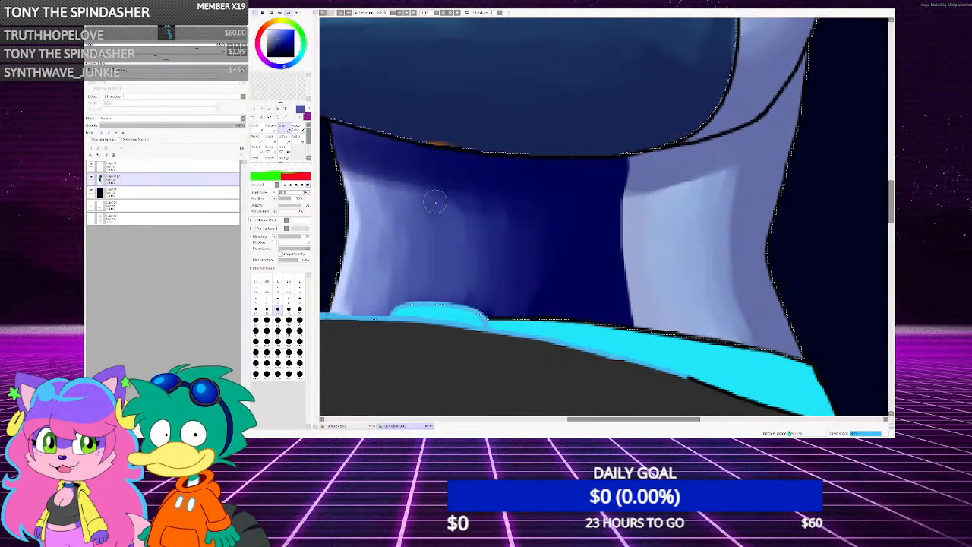
pyautogui.moveTo(436, 202)
pyautogui.mouseDown()
pyautogui.moveTo(467, 214)
pyautogui.moveTo(468, 278)
pyautogui.mouseUp()
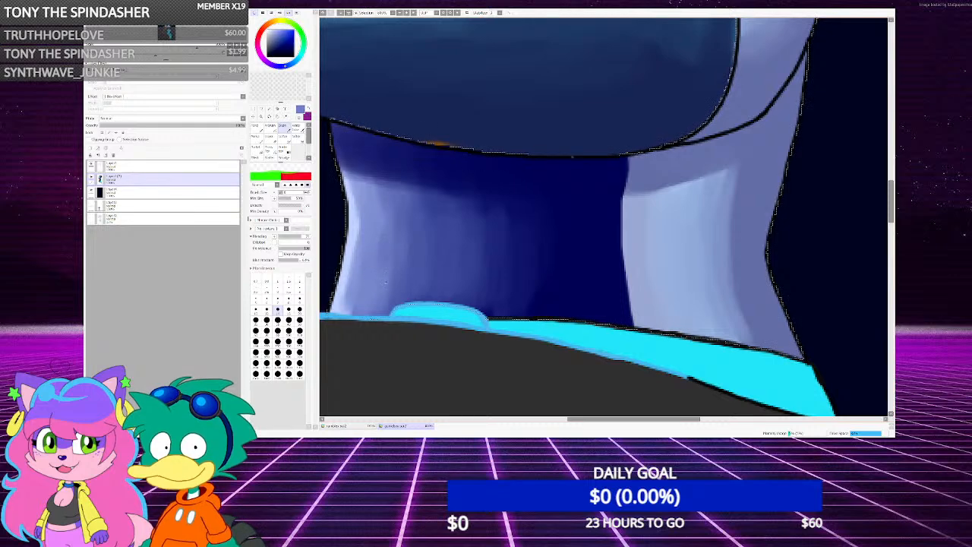
pyautogui.moveTo(403, 238)
pyautogui.mouseDown()
pyautogui.moveTo(401, 269)
pyautogui.moveTo(420, 299)
pyautogui.moveTo(424, 223)
pyautogui.moveTo(432, 250)
pyautogui.mouseUp()
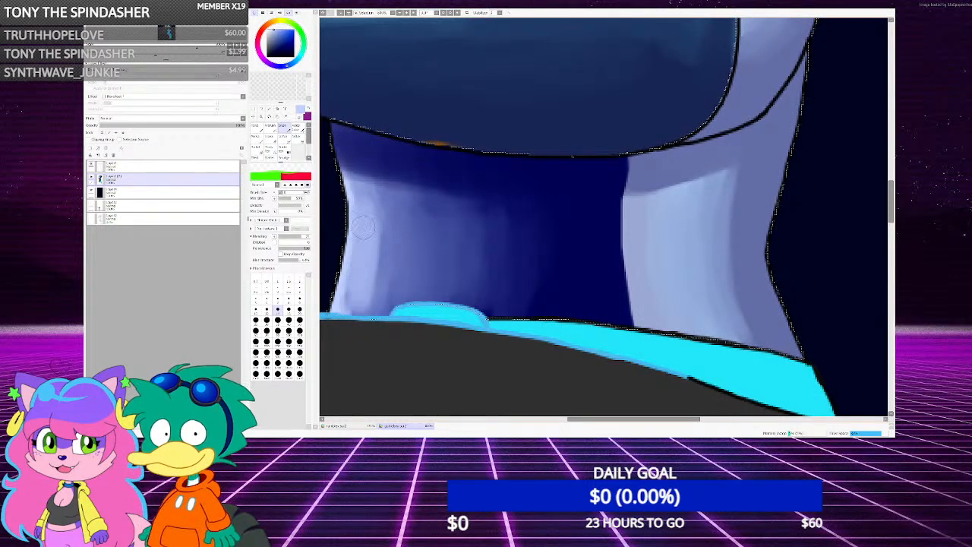
pyautogui.moveTo(390, 244)
pyautogui.mouseDown()
pyautogui.moveTo(390, 316)
pyautogui.moveTo(383, 246)
pyautogui.moveTo(381, 275)
pyautogui.mouseUp()
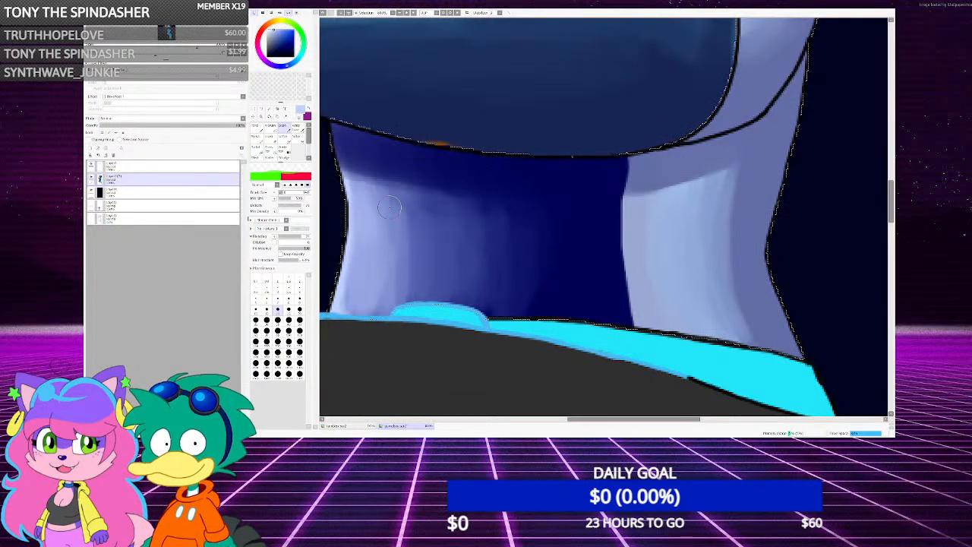
pyautogui.moveTo(403, 228)
pyautogui.mouseDown()
pyautogui.moveTo(398, 271)
pyautogui.moveTo(401, 257)
pyautogui.moveTo(394, 330)
pyautogui.moveTo(405, 232)
pyautogui.moveTo(400, 288)
pyautogui.moveTo(428, 236)
pyautogui.moveTo(421, 263)
pyautogui.moveTo(414, 266)
pyautogui.moveTo(431, 223)
pyautogui.moveTo(441, 273)
pyautogui.mouseUp()
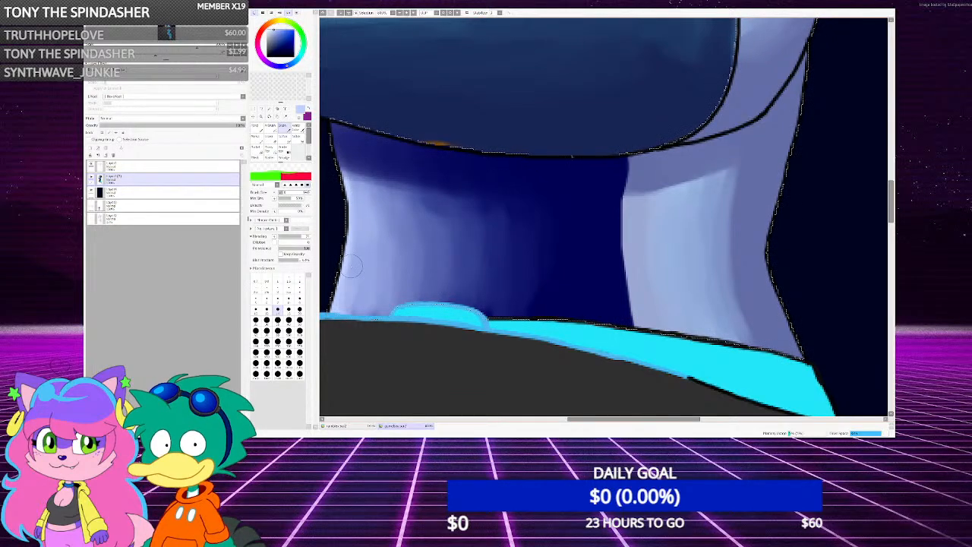
pyautogui.moveTo(352, 266)
pyautogui.mouseDown()
pyautogui.moveTo(358, 306)
pyautogui.moveTo(370, 214)
pyautogui.moveTo(364, 332)
pyautogui.mouseUp()
pyautogui.moveTo(399, 304)
pyautogui.mouseDown()
pyautogui.moveTo(410, 250)
pyautogui.moveTo(448, 232)
pyautogui.mouseUp()
# Extend the pale periwinkle highlight farther across the lower torso, down to the cyan waistband
pyautogui.scroll(-2, 436, 234)
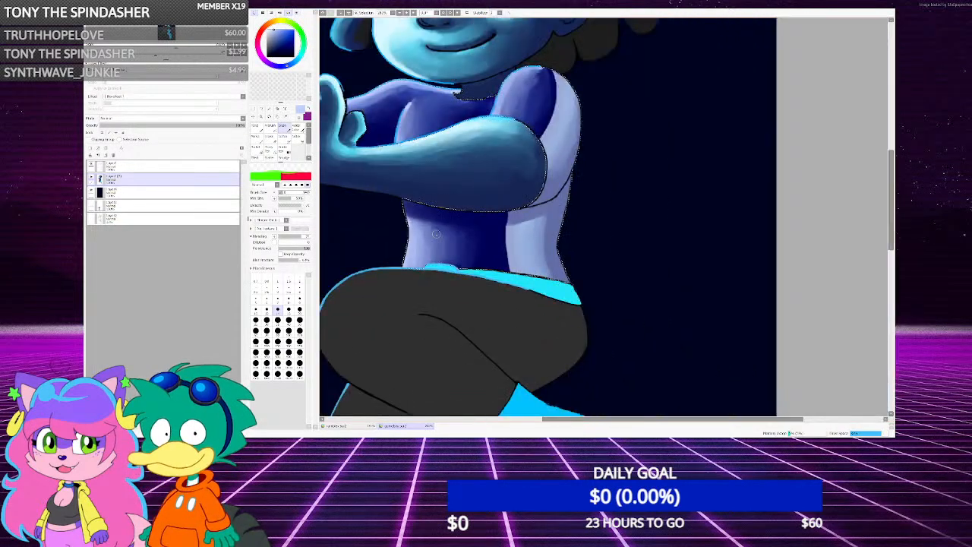
pyautogui.scroll(2, 436, 234)
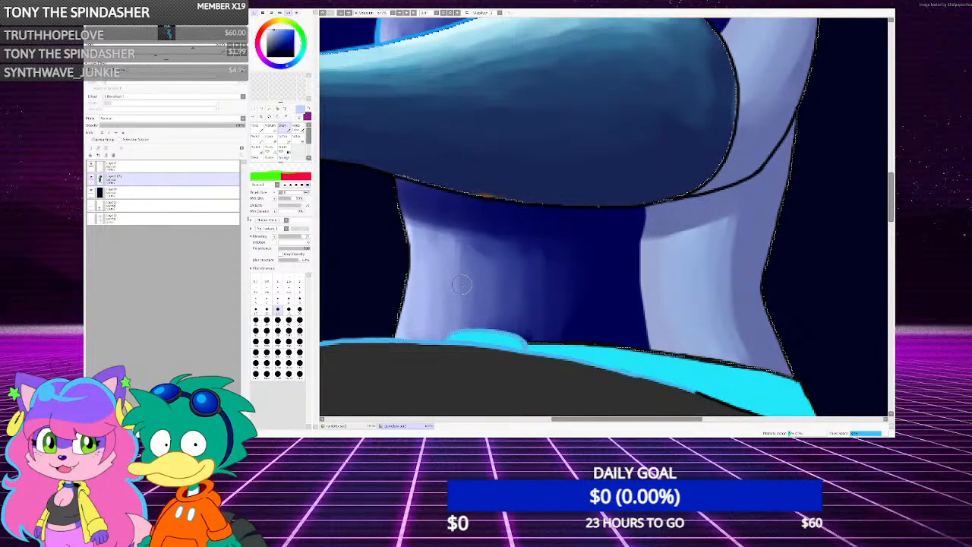
pyautogui.moveTo(488, 261)
pyautogui.mouseDown()
pyautogui.moveTo(486, 345)
pyautogui.moveTo(518, 266)
pyautogui.moveTo(525, 336)
pyautogui.mouseUp()
pyautogui.moveTo(532, 280); pyautogui.dragTo(534, 319)
pyautogui.moveTo(475, 278); pyautogui.dragTo(465, 311)
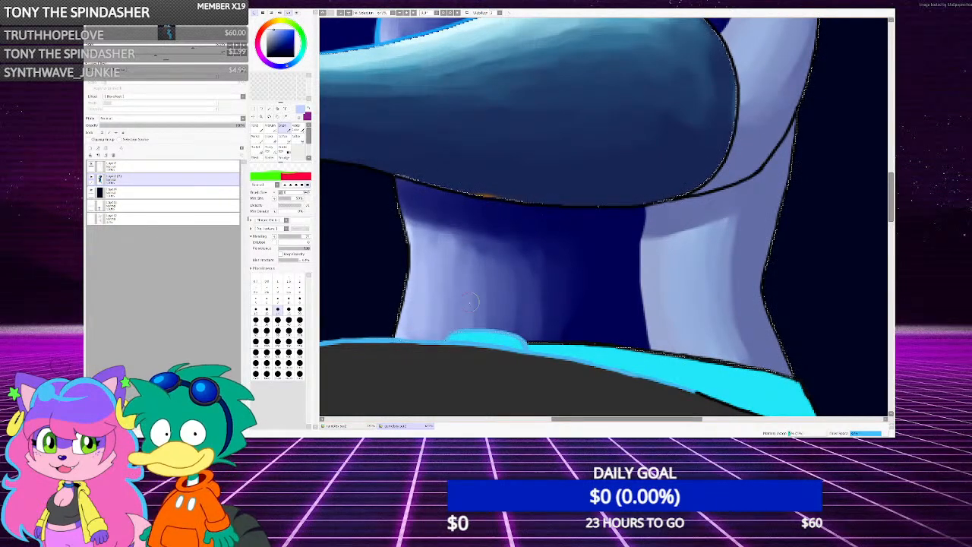
# Brighten the front edge of the chest above the forearm with pale periwinkle strokes
pyautogui.scroll(-6, 471, 302)
pyautogui.scroll(7, 464, 243)
pyautogui.scroll(-1, 391, 121)
pyautogui.scroll(2, 479, 115)
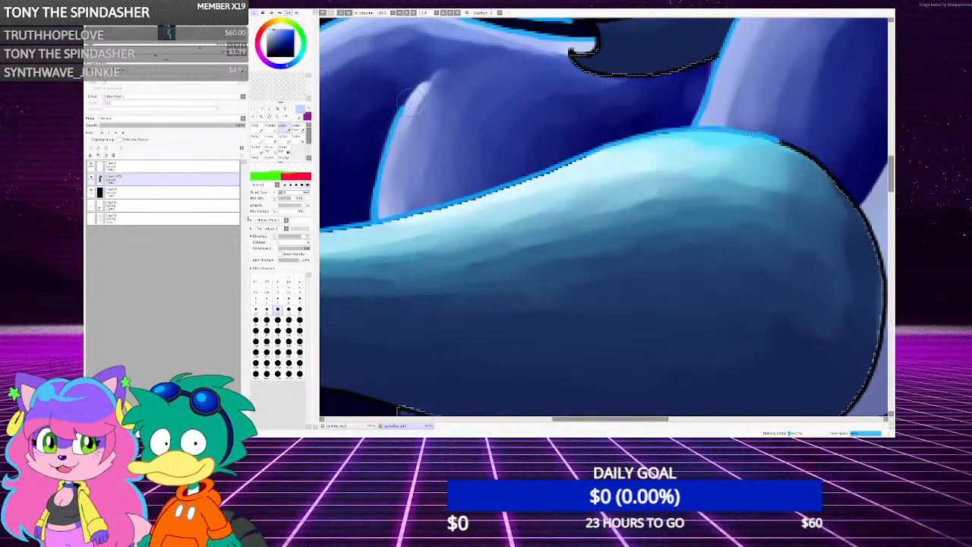
pyautogui.moveTo(420, 107); pyautogui.dragTo(391, 202)
pyautogui.moveTo(439, 82); pyautogui.dragTo(427, 176)
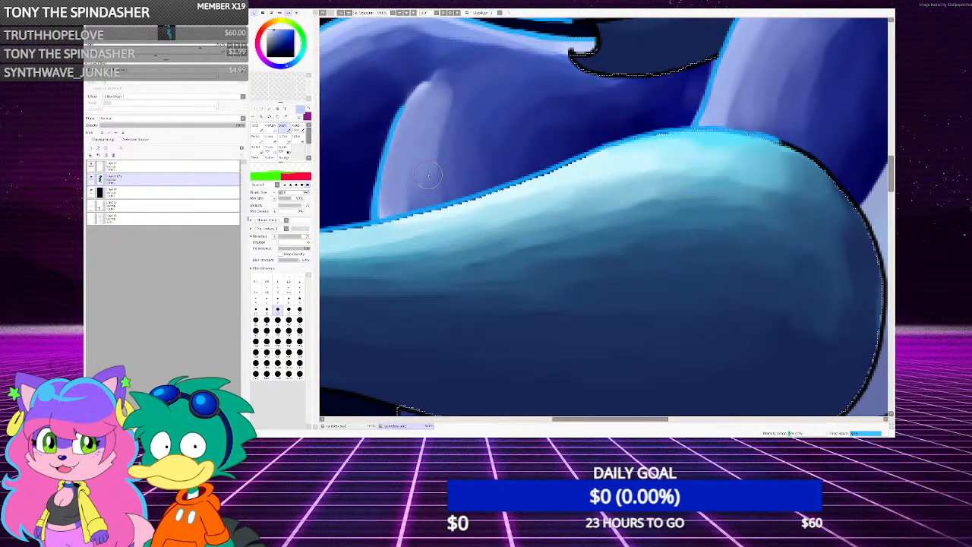
# Add a solid pale periwinkle patch at the base of the chest highlight and blend it upward and inward
pyautogui.click(259, 129)
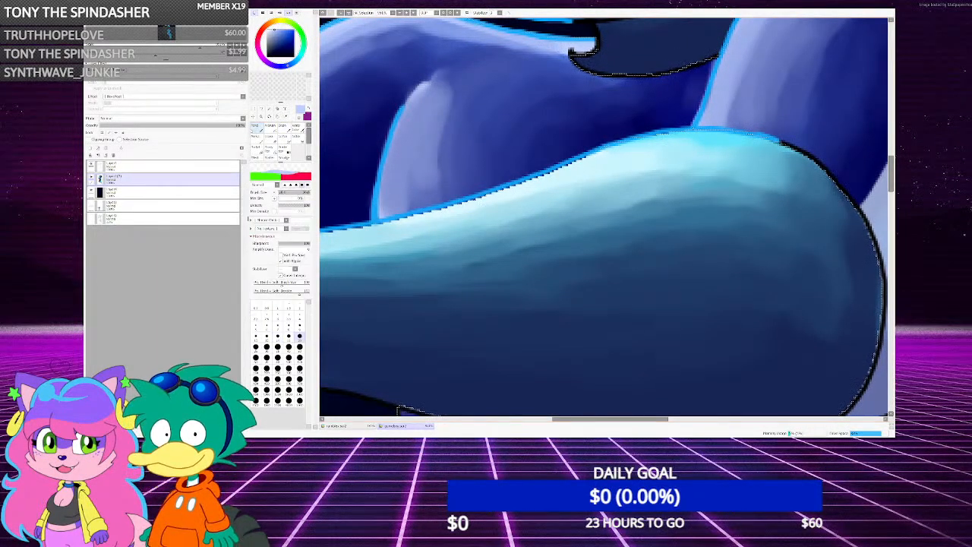
pyautogui.moveTo(407, 211); pyautogui.dragTo(403, 171)
pyautogui.click(282, 128)
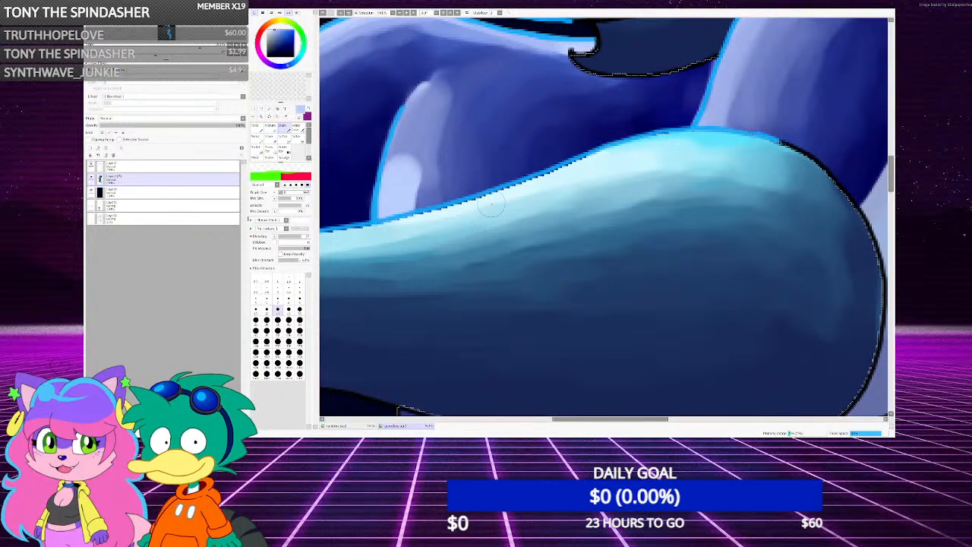
pyautogui.moveTo(437, 97); pyautogui.dragTo(401, 167)
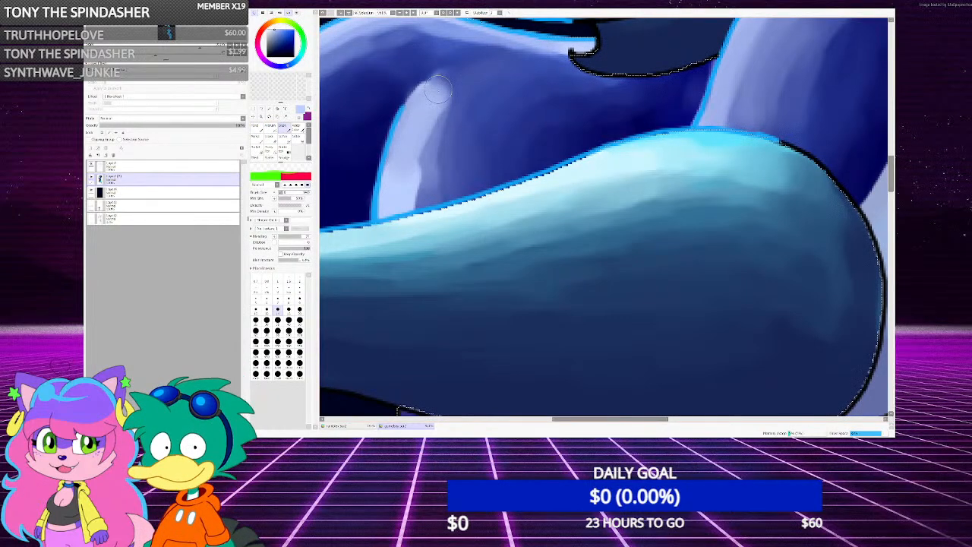
pyautogui.moveTo(439, 88)
pyautogui.mouseDown()
pyautogui.moveTo(417, 199)
pyautogui.moveTo(425, 141)
pyautogui.moveTo(453, 98)
pyautogui.moveTo(447, 185)
pyautogui.moveTo(429, 161)
pyautogui.moveTo(445, 158)
pyautogui.moveTo(465, 109)
pyautogui.moveTo(464, 166)
pyautogui.moveTo(473, 177)
pyautogui.moveTo(479, 138)
pyautogui.moveTo(490, 142)
pyautogui.moveTo(475, 151)
pyautogui.moveTo(445, 109)
pyautogui.moveTo(459, 82)
pyautogui.moveTo(465, 120)
pyautogui.moveTo(491, 134)
pyautogui.moveTo(443, 116)
pyautogui.moveTo(459, 92)
pyautogui.mouseUp()
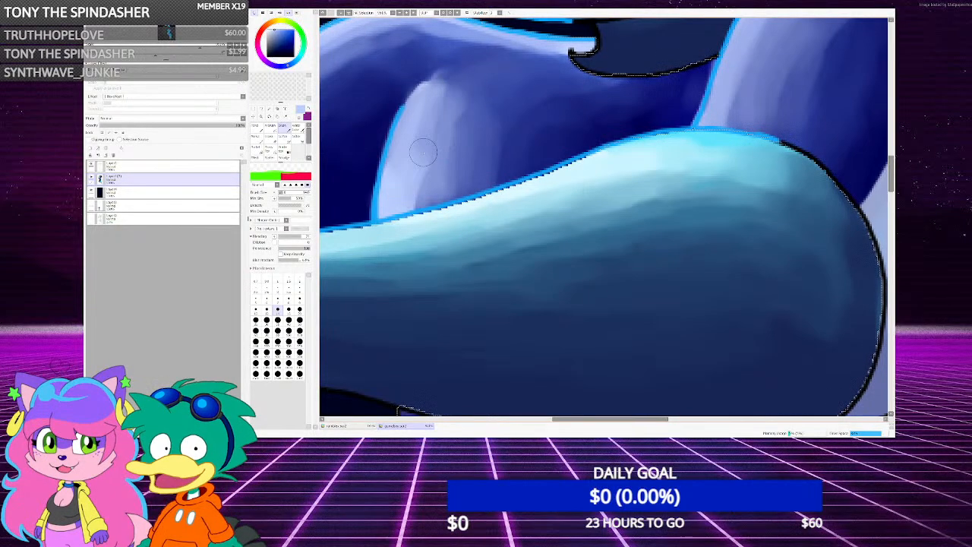
pyautogui.moveTo(422, 144)
pyautogui.mouseDown()
pyautogui.moveTo(420, 222)
pyautogui.moveTo(467, 186)
pyautogui.mouseUp()
# Examine the chest highlight up close and compare the shirt's shading with the whole figure
pyautogui.scroll(-6, 468, 190)
pyautogui.scroll(4, 472, 176)
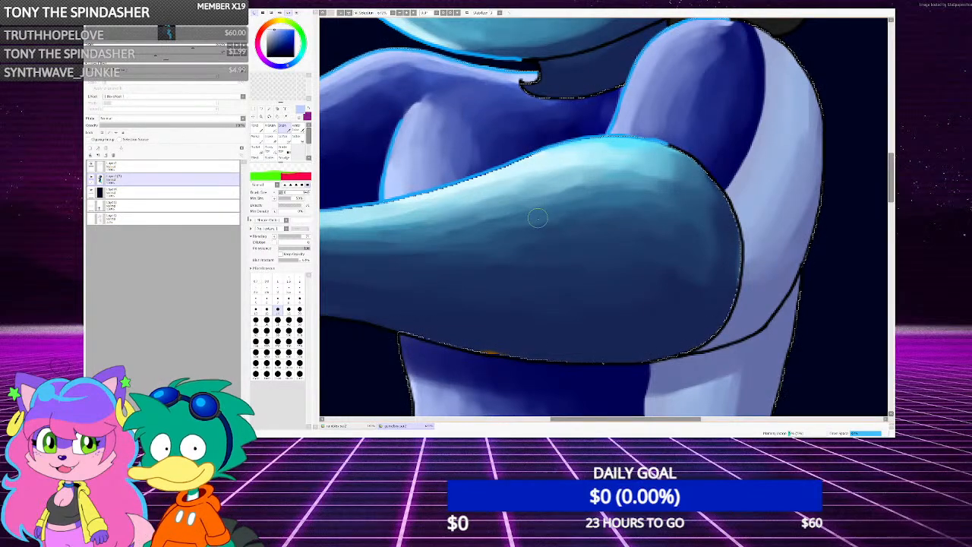
pyautogui.scroll(-5, 538, 240)
pyautogui.scroll(6, 501, 156)
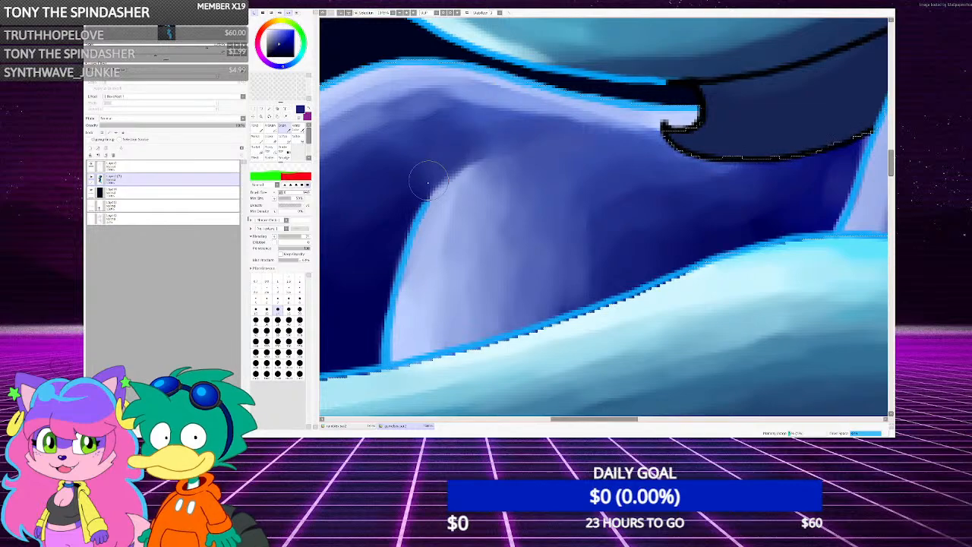
pyautogui.scroll(-2, 460, 172)
pyautogui.scroll(-2, 460, 172)
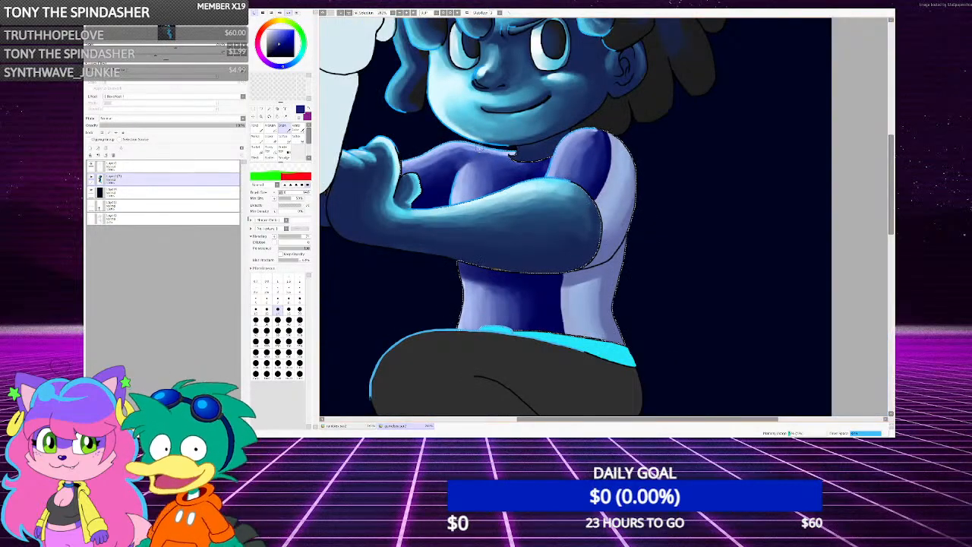
pyautogui.scroll(-3, 587, 260)
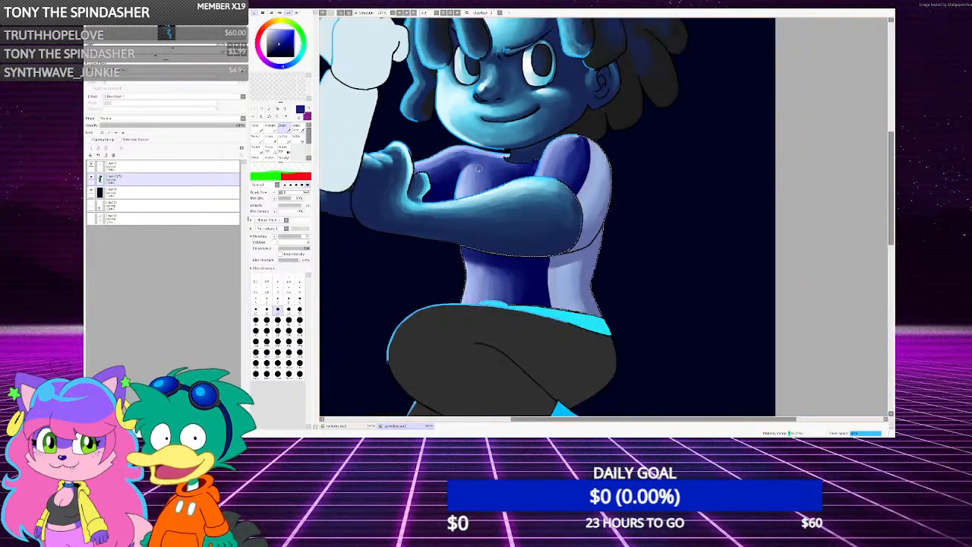
# Soften the lower torso's transition between periwinkle highlight and navy shadow using blues sampled from the shirt
pyautogui.scroll(6, 403, 175)
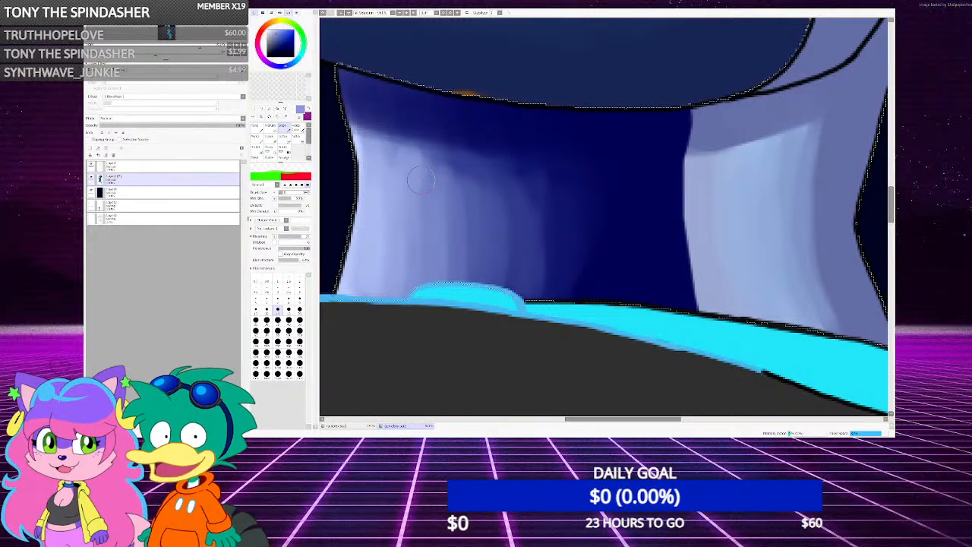
pyautogui.scroll(-2, 385, 211)
pyautogui.scroll(2, 427, 219)
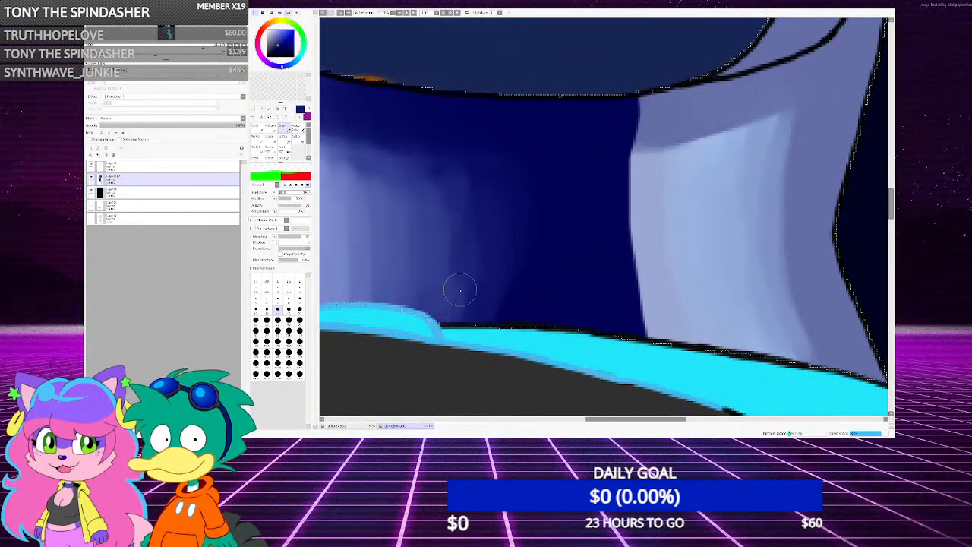
pyautogui.scroll(-1, 515, 292)
pyautogui.scroll(-3, 515, 216)
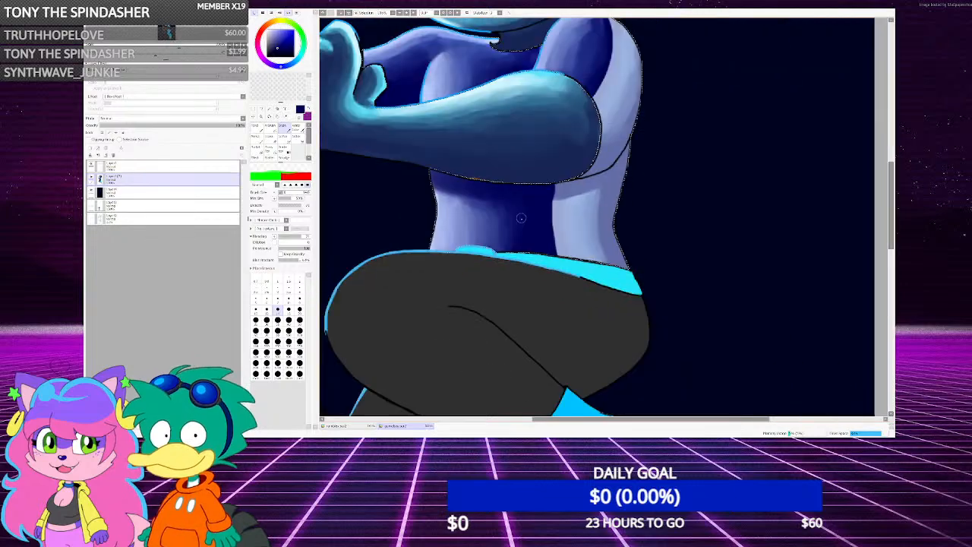
pyautogui.scroll(3, 445, 191)
pyautogui.scroll(1, 445, 191)
pyautogui.keyDown('alt'); pyautogui.click(460, 252); pyautogui.keyUp('alt')
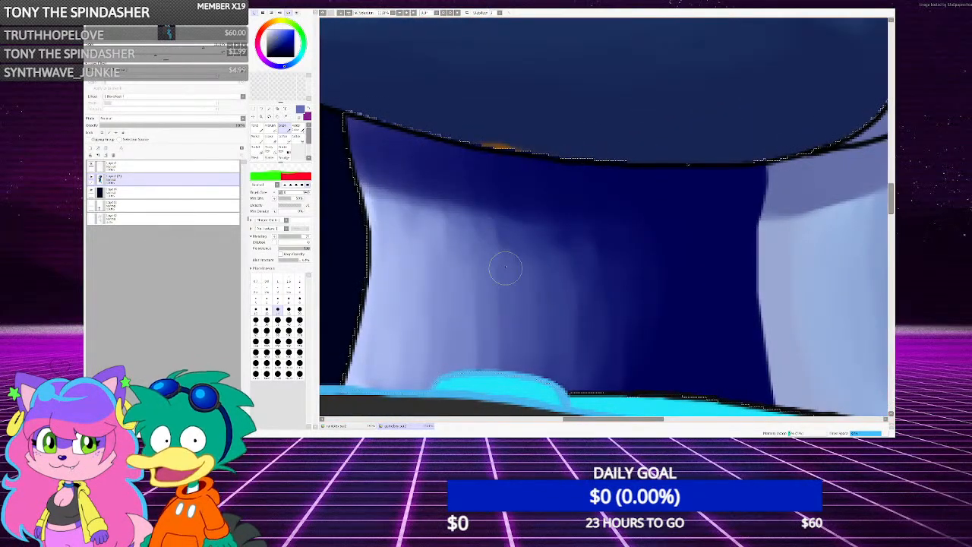
# Select the blue skin of the raised arm and the crossed forearm with the Magic Wand for shading
pyautogui.scroll(-8, 535, 257)
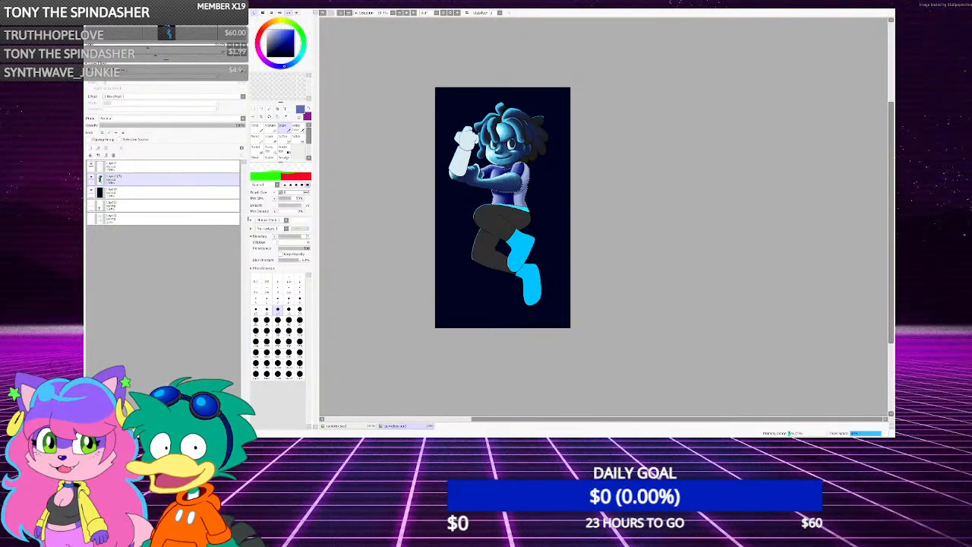
pyautogui.scroll(3, 540, 240)
pyautogui.scroll(-3, 499, 209)
pyautogui.scroll(6, 494, 155)
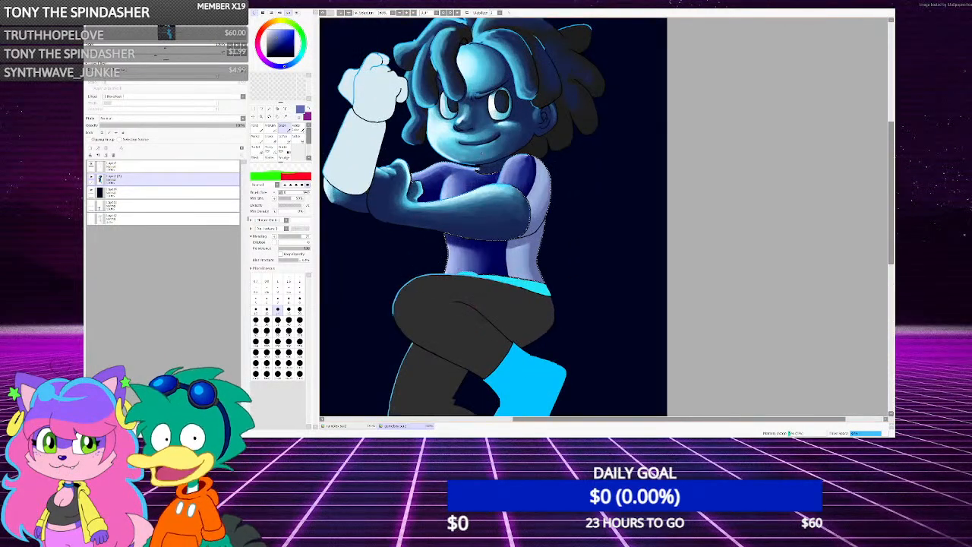
pyautogui.scroll(3, 380, 182)
pyautogui.scroll(6, 380, 180)
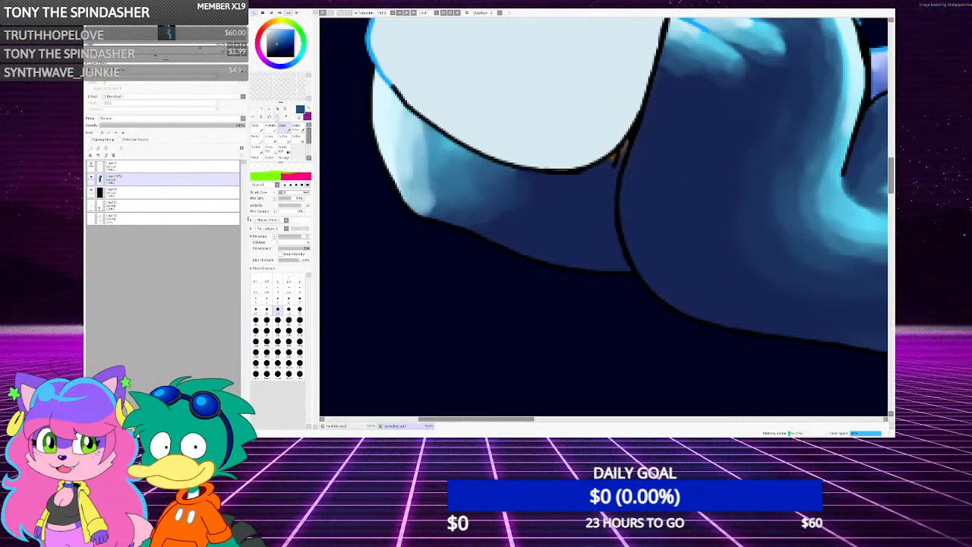
pyautogui.press('w')
pyautogui.click(499, 203)
pyautogui.moveTo(499, 203)
pyautogui.mouseDown()
pyautogui.moveTo(441, 145)
pyautogui.moveTo(391, 132)
pyautogui.moveTo(442, 144)
pyautogui.mouseUp()
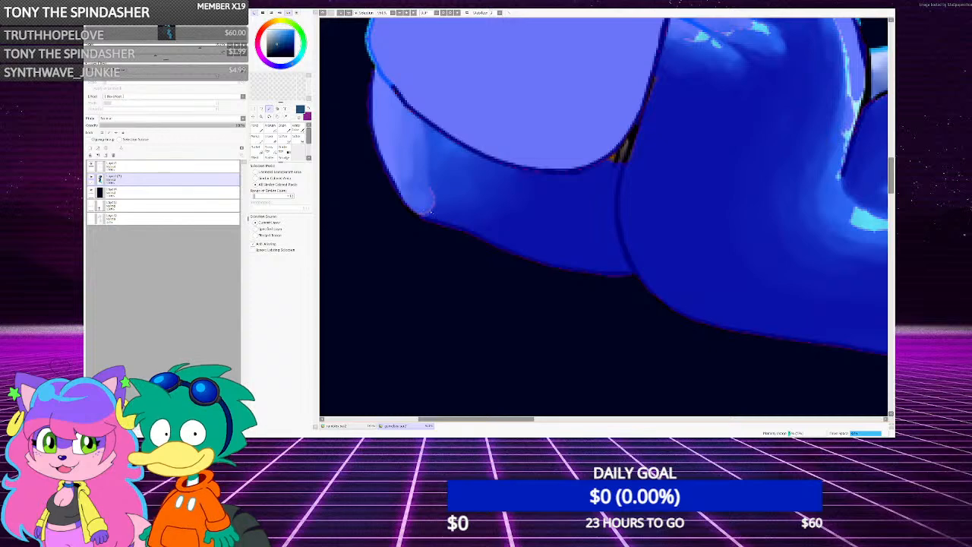
pyautogui.scroll(-3, 430, 210)
pyautogui.scroll(4, 465, 193)
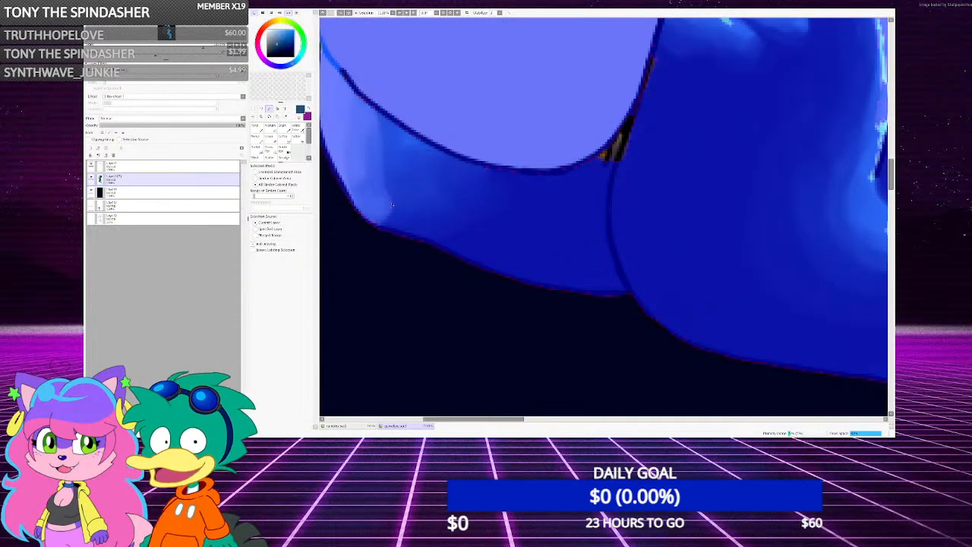
# Sample the pale cyan arm highlight and brush a rim light along the underside of the raised arm's elbow
pyautogui.rightClick(326, 107)
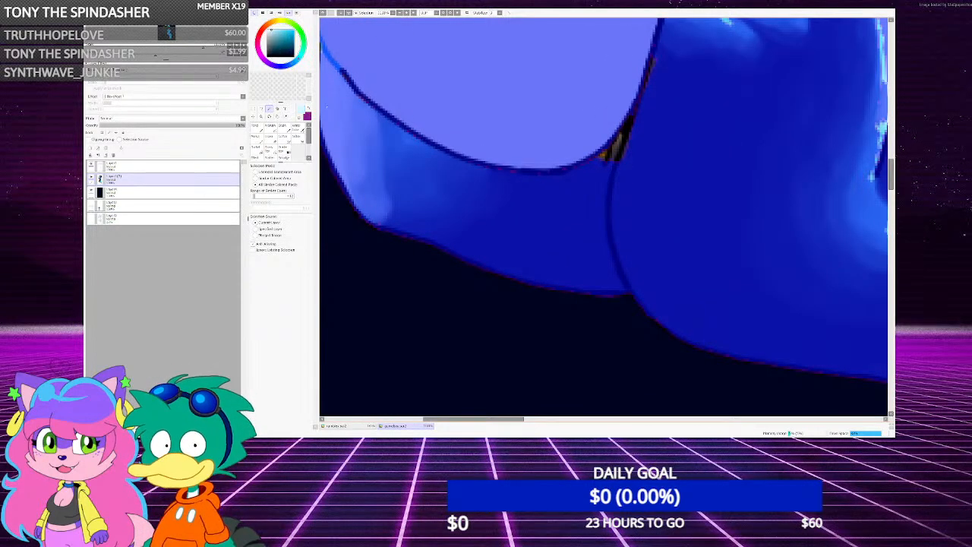
pyautogui.click(261, 128)
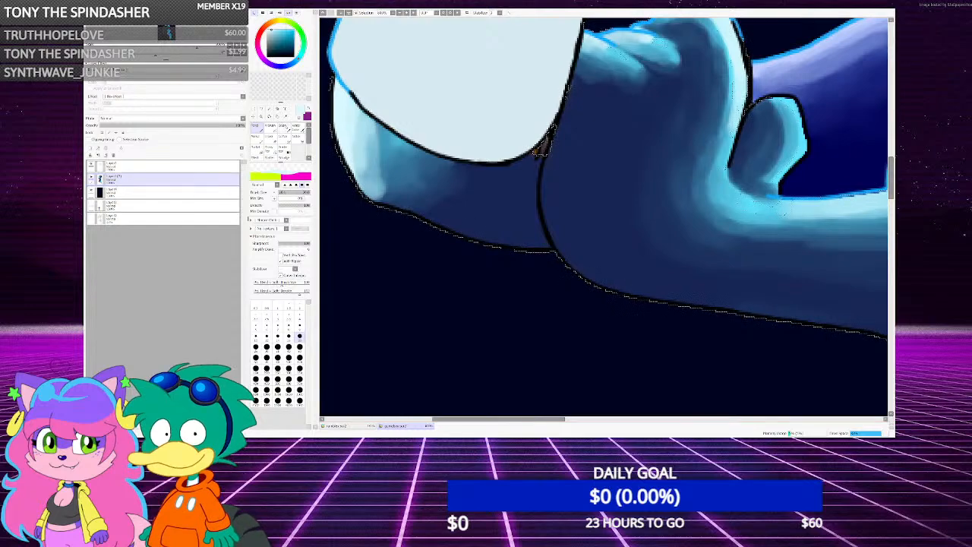
pyautogui.click(286, 129)
pyautogui.moveTo(362, 184)
pyautogui.mouseDown()
pyautogui.moveTo(389, 213)
pyautogui.moveTo(485, 243)
pyautogui.moveTo(545, 245)
pyautogui.mouseUp()
pyautogui.scroll(-4, 357, 227)
pyautogui.scroll(3, 378, 267)
pyautogui.scroll(-3, 378, 225)
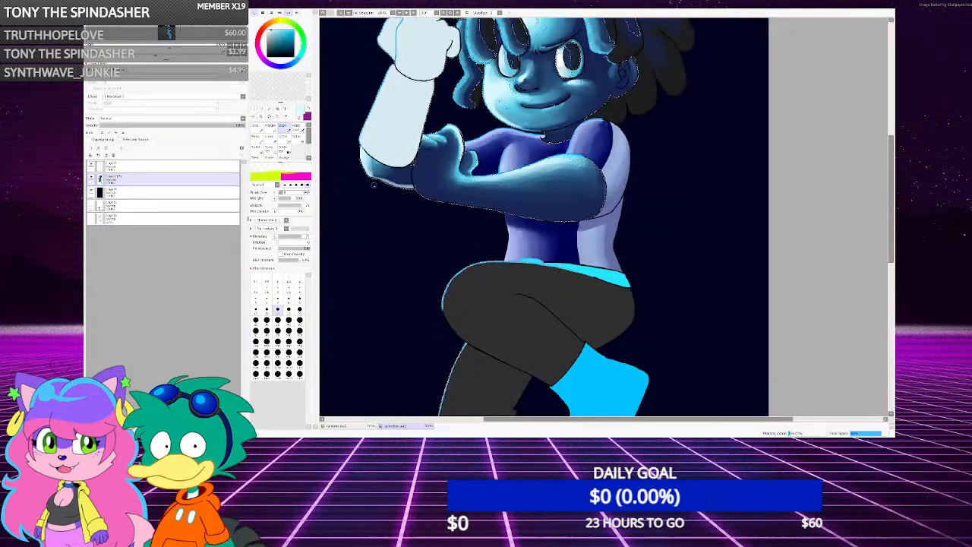
# Sample a medium blue from the arm and redo the rim stroke along the undersides of the raised elbow and forearm
pyautogui.scroll(5, 377, 225)
pyautogui.rightClick(410, 187)
pyautogui.moveTo(410, 212)
pyautogui.mouseDown()
pyautogui.moveTo(609, 296)
pyautogui.moveTo(652, 293)
pyautogui.mouseUp()
pyautogui.hotkey('ctrl', 'z')
pyautogui.moveTo(420, 218)
pyautogui.mouseDown()
pyautogui.moveTo(577, 281)
pyautogui.moveTo(656, 295)
pyautogui.mouseUp()
pyautogui.scroll(-4, 454, 207)
pyautogui.scroll(5, 454, 208)
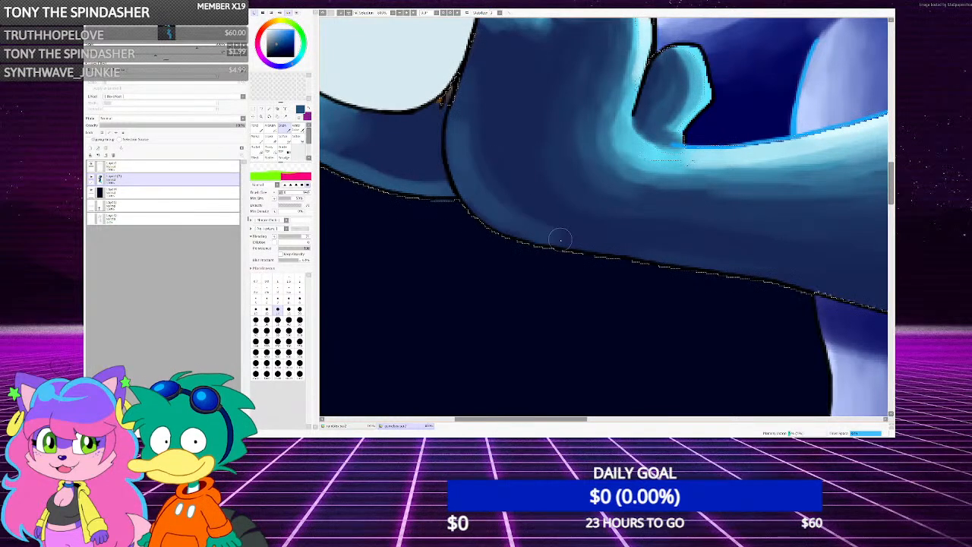
# Extend the muted blue rim light along the crossed forearm's lower edge toward its elbow
pyautogui.scroll(-2, 746, 263)
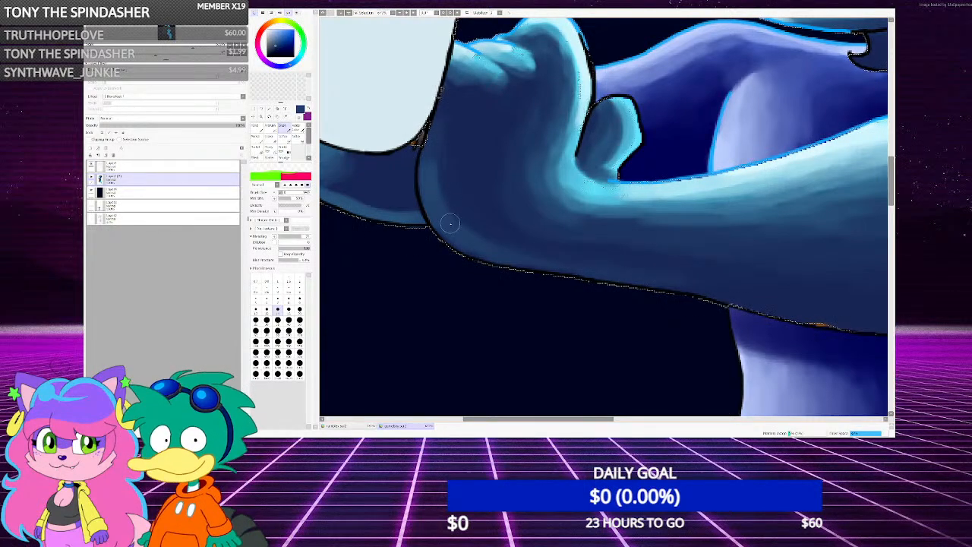
pyautogui.moveTo(669, 281); pyautogui.dragTo(862, 314)
pyautogui.scroll(-8, 861, 314)
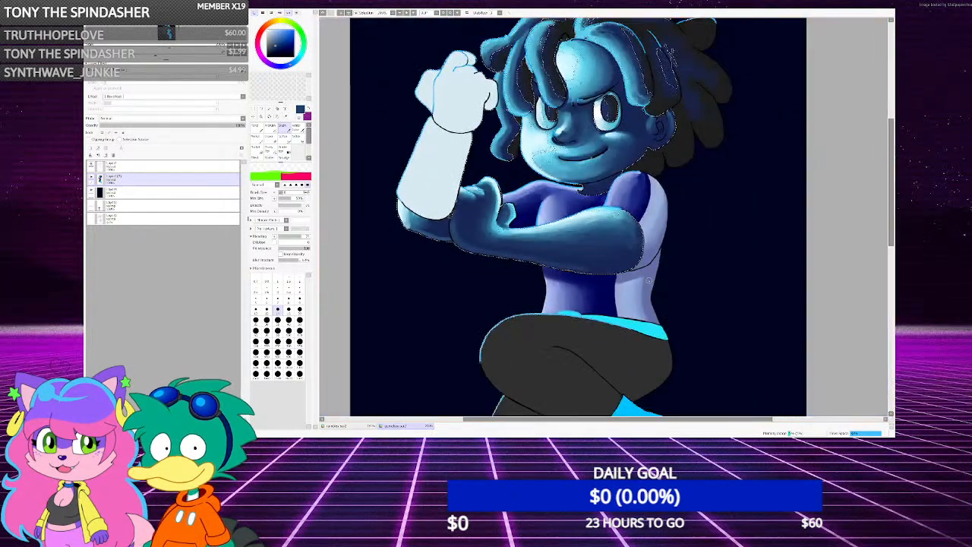
pyautogui.scroll(7, 669, 334)
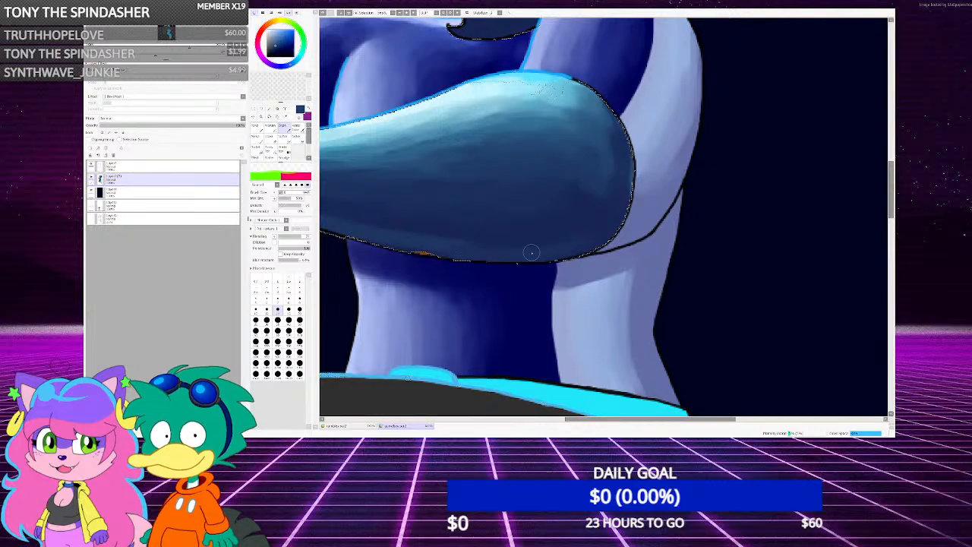
pyautogui.scroll(-4, 611, 225)
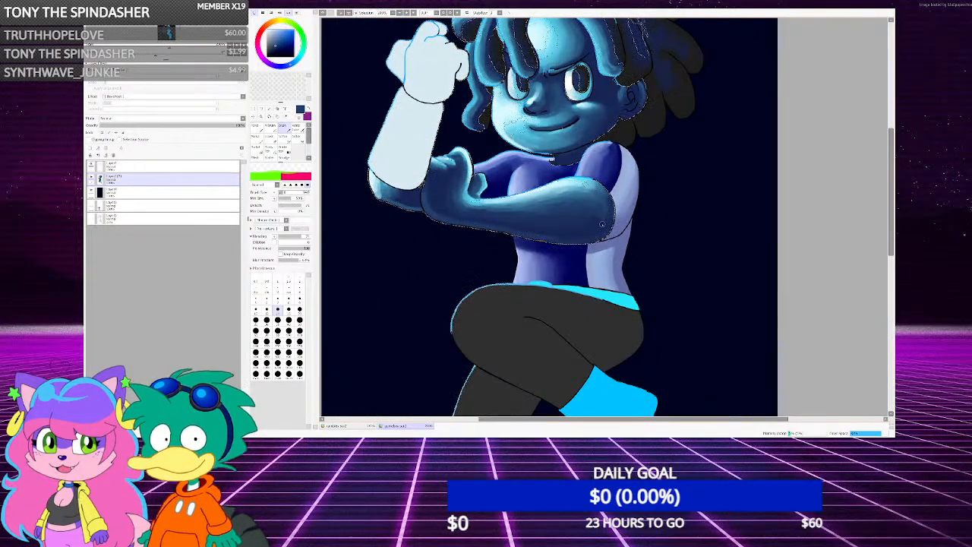
# Sample a medium blue from the front dreadlock beside the forehead and brush it along the upper highlight-to-shadow transition
pyautogui.scroll(-3, 601, 235)
pyautogui.scroll(-1, 604, 224)
pyautogui.scroll(6, 604, 224)
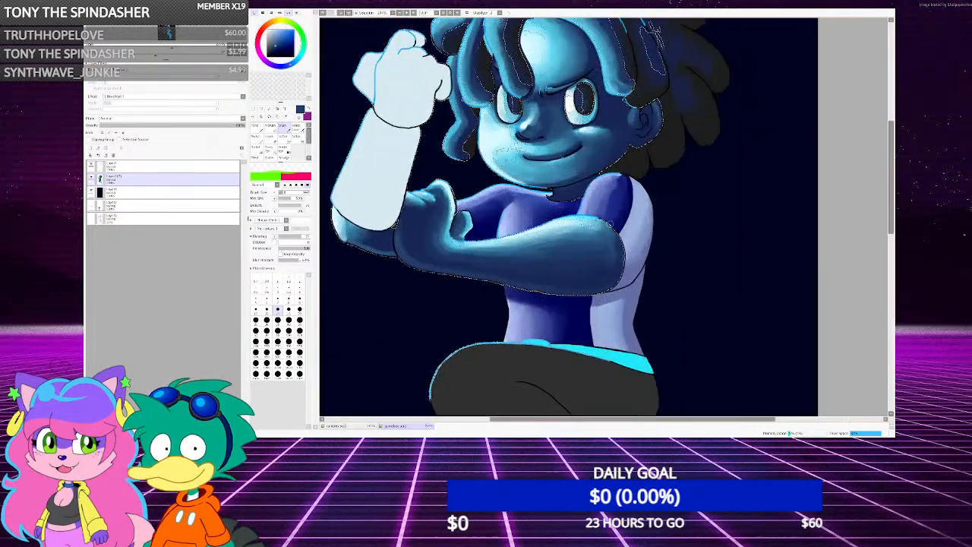
pyautogui.scroll(-6, 607, 226)
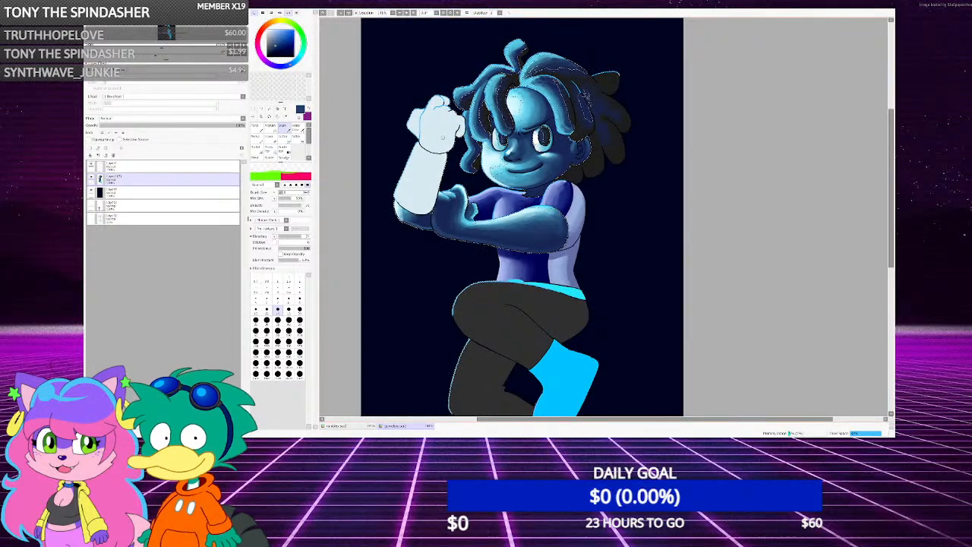
pyautogui.scroll(-2, 491, 272)
pyautogui.scroll(1, 490, 272)
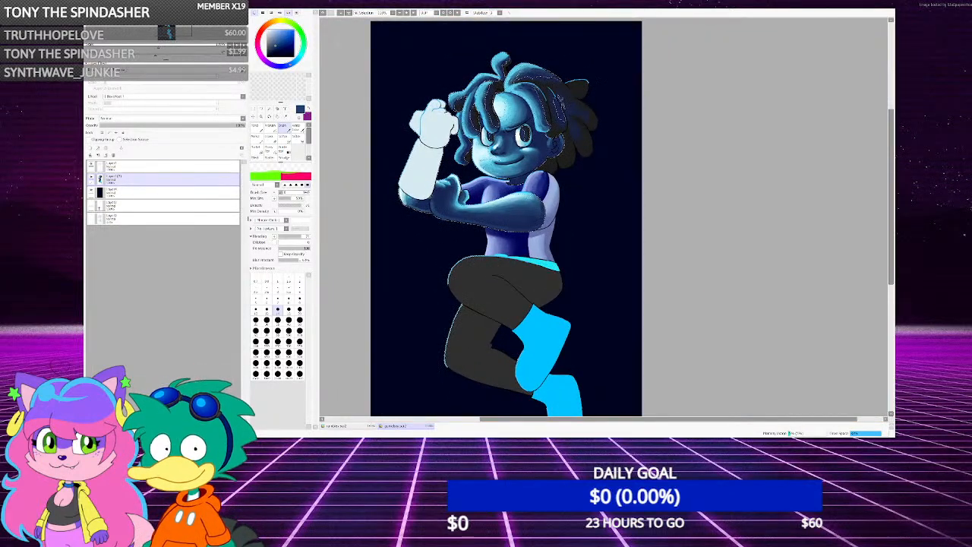
pyautogui.scroll(5, 438, 55)
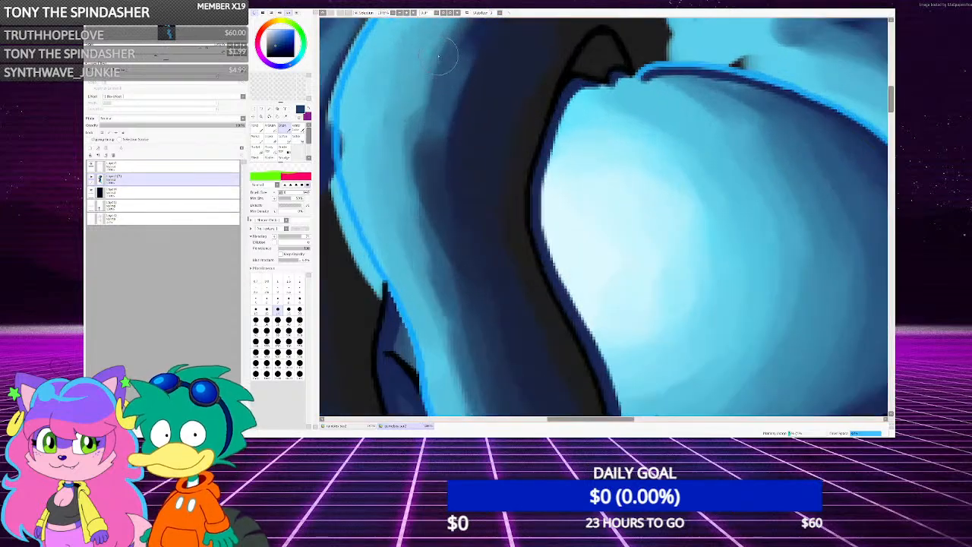
pyautogui.keyDown('alt'); pyautogui.click(439, 55); pyautogui.keyUp('alt')
pyautogui.moveTo(438, 56); pyautogui.dragTo(407, 137)
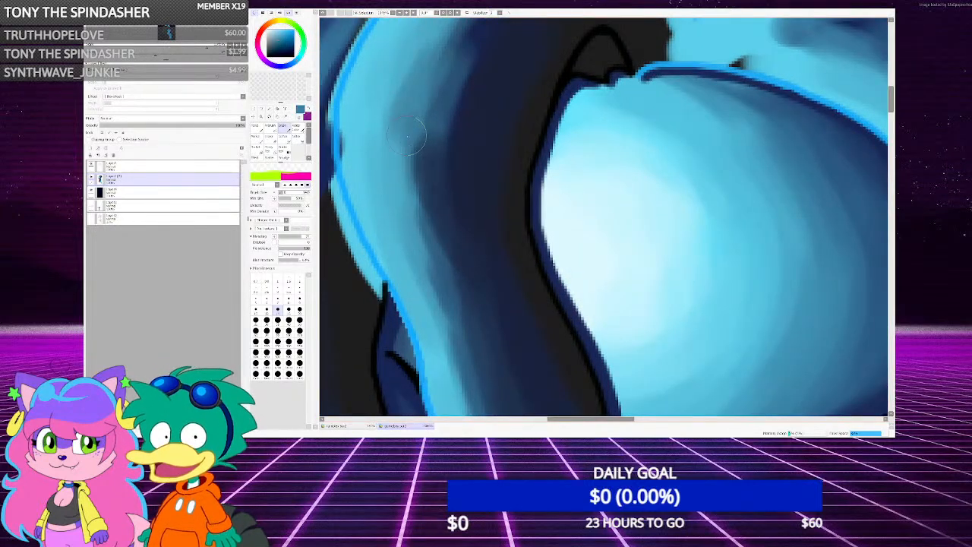
pyautogui.moveTo(412, 203); pyautogui.dragTo(475, 311)
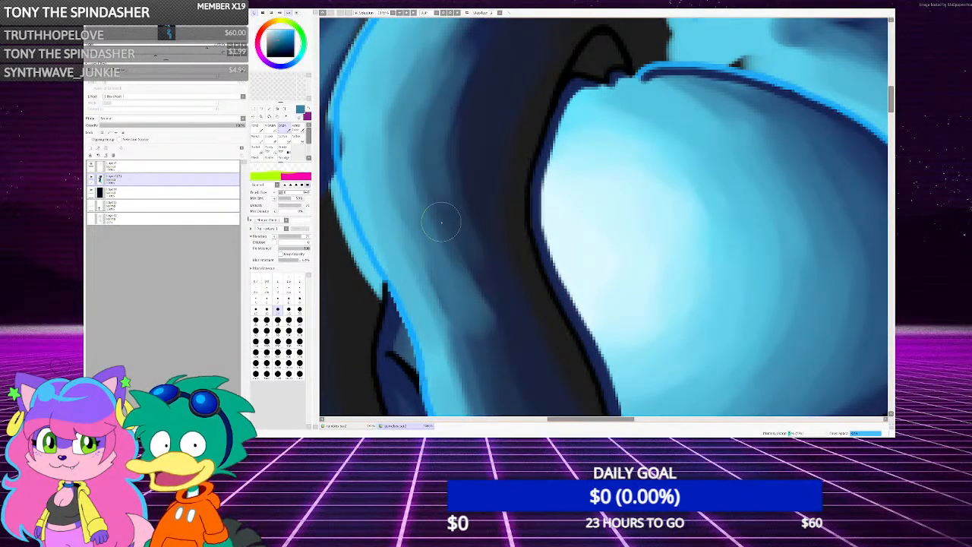
pyautogui.moveTo(441, 222); pyautogui.dragTo(482, 313)
# Blend the shadow edge down the lower half of the front dreadlock with sampled dark and medium blues
pyautogui.scroll(-2, 441, 222)
pyautogui.scroll(2, 458, 284)
pyautogui.keyDown('alt'); pyautogui.click(458, 289); pyautogui.keyUp('alt')
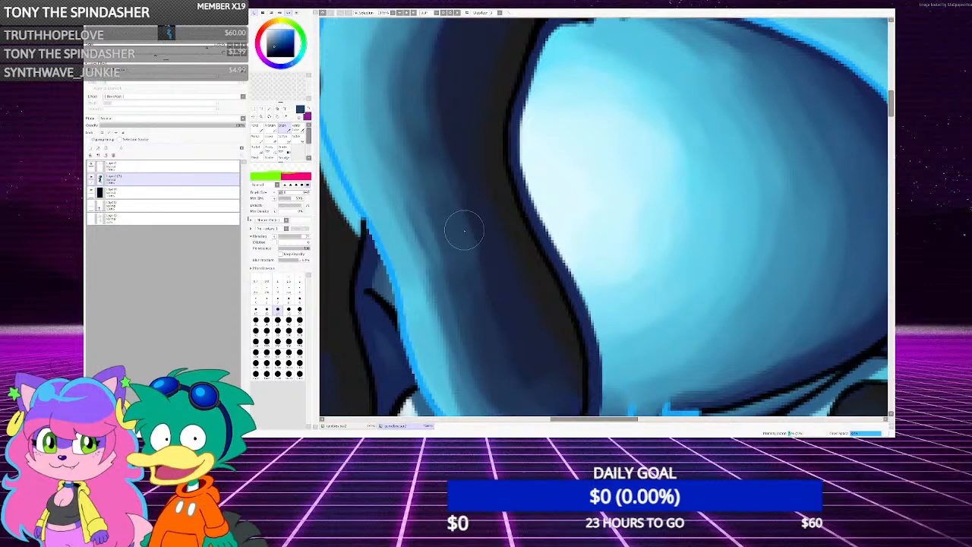
pyautogui.moveTo(471, 209); pyautogui.dragTo(504, 329)
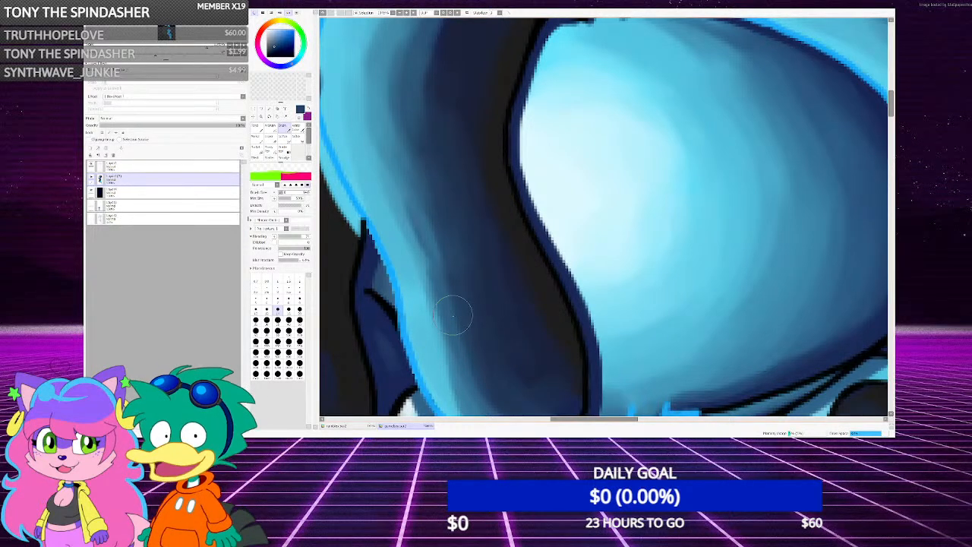
pyautogui.keyDown('alt'); pyautogui.click(438, 278); pyautogui.keyUp('alt')
pyautogui.moveTo(438, 275)
pyautogui.mouseDown()
pyautogui.moveTo(460, 351)
pyautogui.moveTo(478, 373)
pyautogui.mouseUp()
# Sample a lighter blue and soften the highlight edge near the tip of the front dreadlock
pyautogui.scroll(-2, 445, 228)
pyautogui.scroll(2, 449, 286)
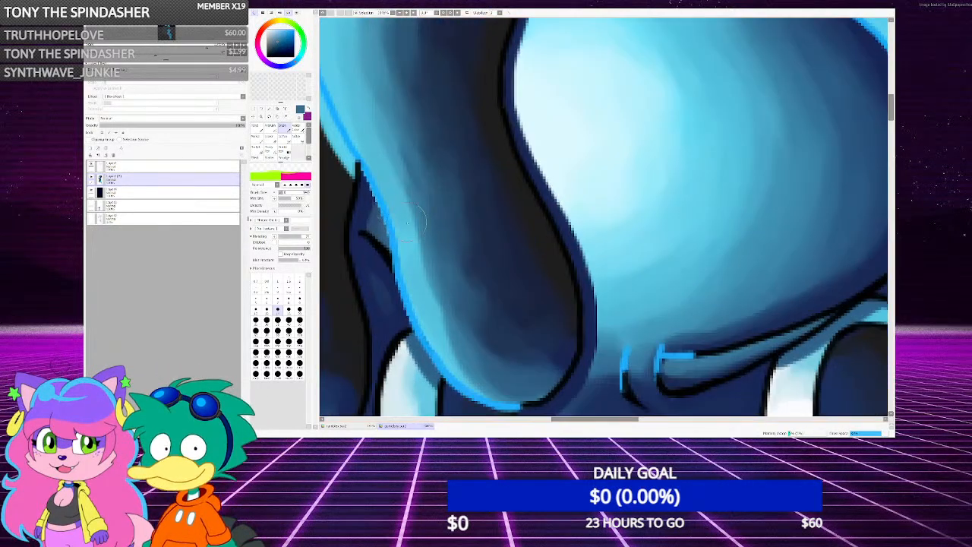
pyautogui.keyDown('alt'); pyautogui.click(397, 213); pyautogui.keyUp('alt')
pyautogui.moveTo(410, 203)
pyautogui.mouseDown()
pyautogui.moveTo(448, 322)
pyautogui.moveTo(468, 348)
pyautogui.moveTo(424, 176)
pyautogui.moveTo(466, 308)
pyautogui.moveTo(515, 352)
pyautogui.moveTo(490, 334)
pyautogui.moveTo(465, 277)
pyautogui.mouseUp()
# Sample a dark blue from the front dreadlock and brush soft shading over its upper curve
pyautogui.keyDown('alt'); pyautogui.click(489, 333); pyautogui.keyUp('alt')
pyautogui.scroll(-5, 480, 297)
pyautogui.scroll(3, 451, 186)
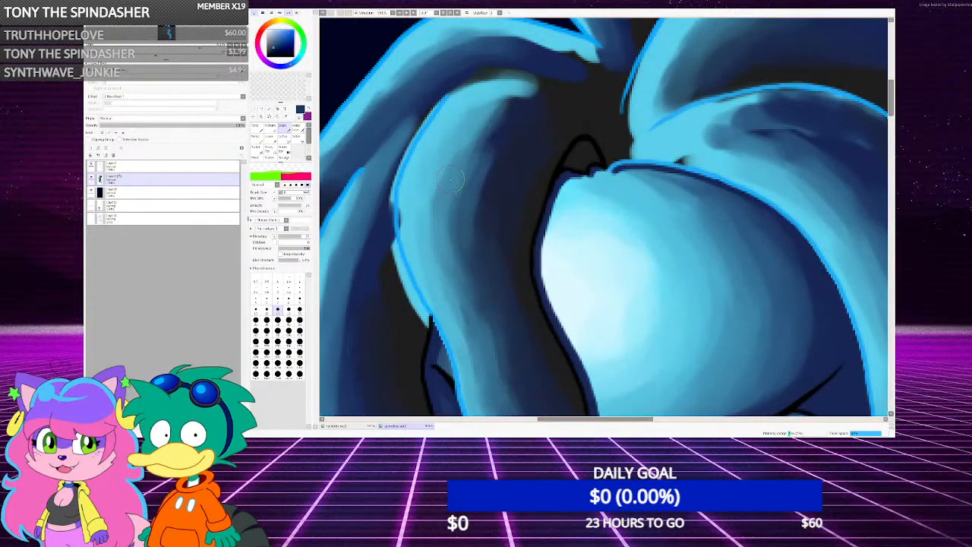
pyautogui.moveTo(451, 180)
pyautogui.mouseDown()
pyautogui.moveTo(493, 123)
pyautogui.moveTo(471, 226)
pyautogui.moveTo(499, 147)
pyautogui.moveTo(436, 228)
pyautogui.mouseUp()
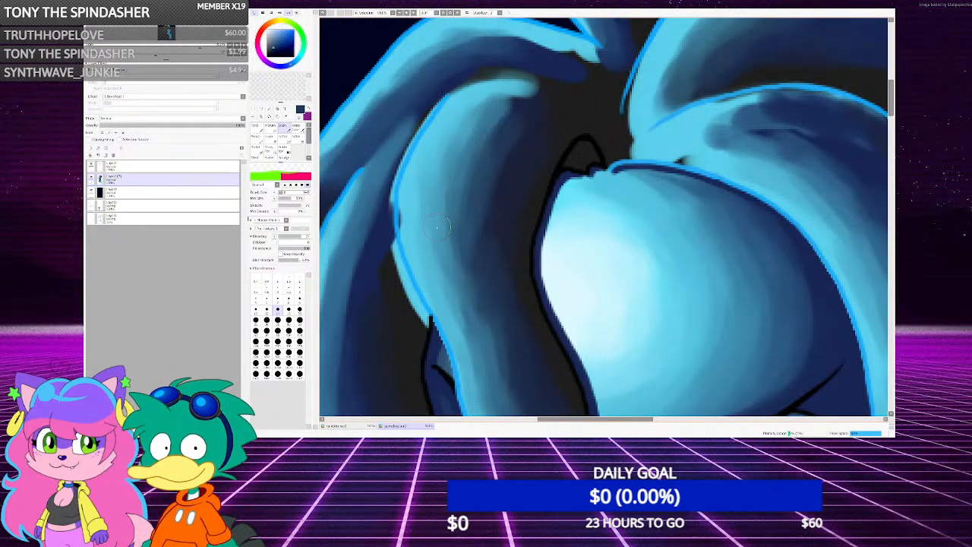
pyautogui.scroll(-7, 437, 228)
pyautogui.scroll(8, 456, 199)
pyautogui.moveTo(460, 190)
pyautogui.mouseDown()
pyautogui.moveTo(497, 185)
pyautogui.moveTo(520, 193)
pyautogui.moveTo(480, 196)
pyautogui.moveTo(436, 246)
pyautogui.moveTo(427, 239)
pyautogui.moveTo(508, 206)
pyautogui.moveTo(464, 228)
pyautogui.moveTo(520, 212)
pyautogui.moveTo(454, 247)
pyautogui.moveTo(550, 197)
pyautogui.moveTo(508, 208)
pyautogui.moveTo(468, 250)
pyautogui.mouseUp()
pyautogui.moveTo(497, 216)
pyautogui.mouseDown()
pyautogui.moveTo(431, 214)
pyautogui.moveTo(496, 183)
pyautogui.moveTo(422, 253)
pyautogui.moveTo(424, 224)
pyautogui.moveTo(503, 185)
pyautogui.moveTo(421, 203)
pyautogui.moveTo(501, 185)
pyautogui.moveTo(531, 193)
pyautogui.moveTo(440, 209)
pyautogui.moveTo(417, 274)
pyautogui.mouseUp()
# Blend dark blue into the shadow of the outermost dreadlock's rounded end above the raised fist
pyautogui.scroll(-2, 515, 184)
pyautogui.scroll(2, 516, 184)
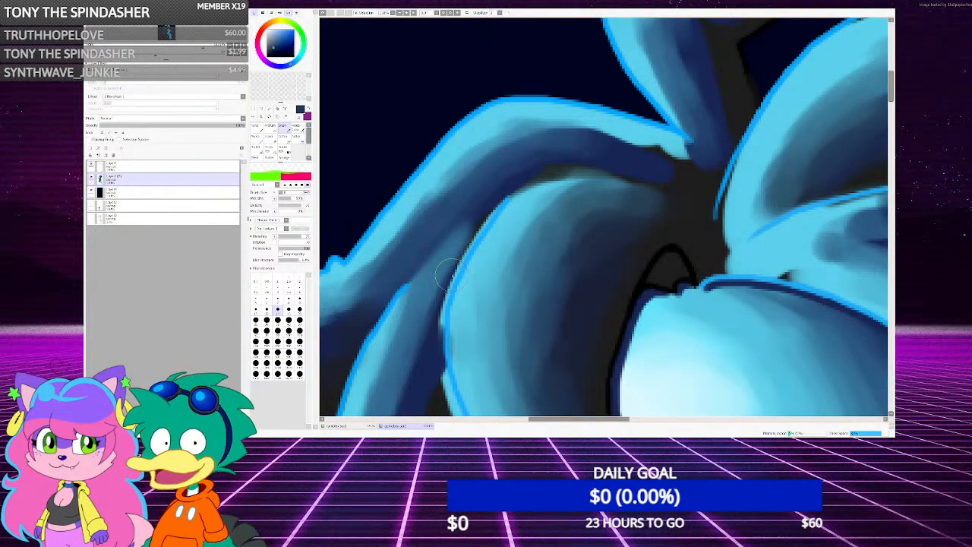
pyautogui.scroll(-3, 449, 274)
pyautogui.scroll(4, 381, 261)
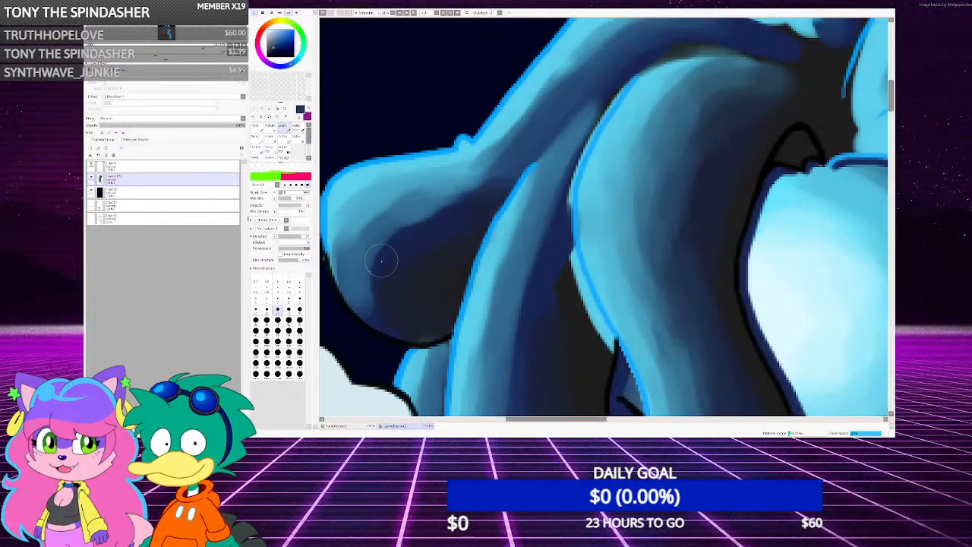
pyautogui.moveTo(381, 261)
pyautogui.mouseDown()
pyautogui.moveTo(385, 309)
pyautogui.moveTo(374, 271)
pyautogui.moveTo(400, 240)
pyautogui.moveTo(456, 212)
pyautogui.mouseUp()
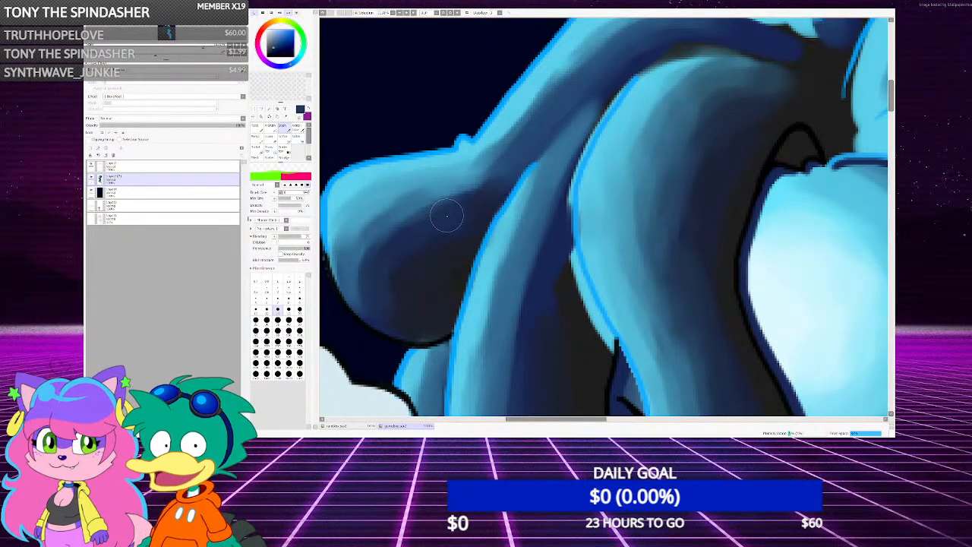
pyautogui.scroll(-4, 445, 216)
# Switch to a small hard pencil and touch up the blue skin sliver between the two front dreadlocks
pyautogui.scroll(4, 499, 230)
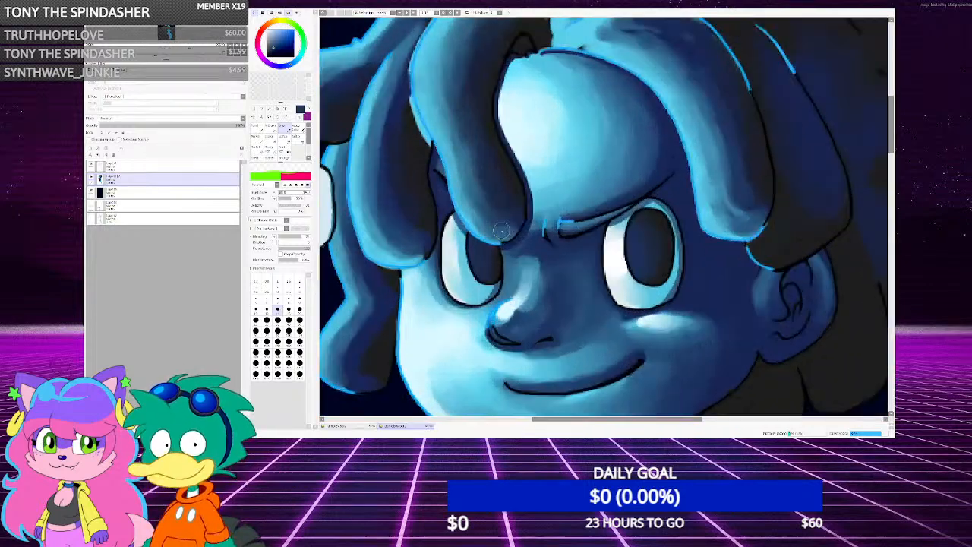
pyautogui.scroll(3, 498, 231)
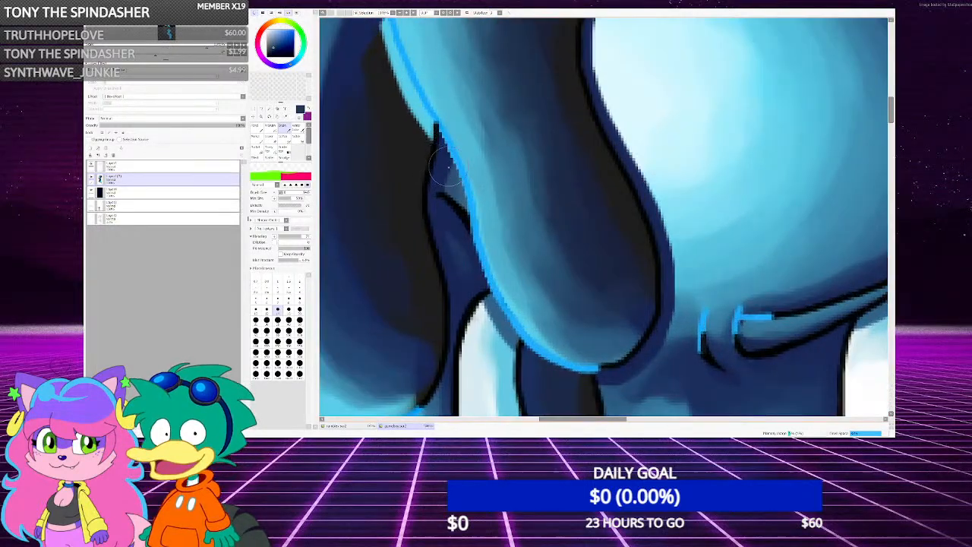
pyautogui.click(299, 289)
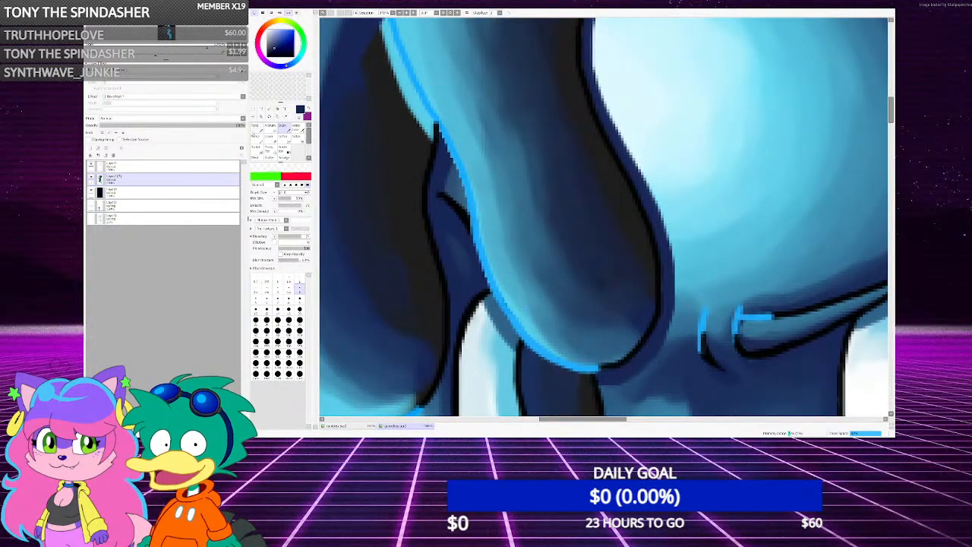
pyautogui.click(256, 129)
pyautogui.scroll(2, 428, 171)
pyautogui.scroll(1, 501, 142)
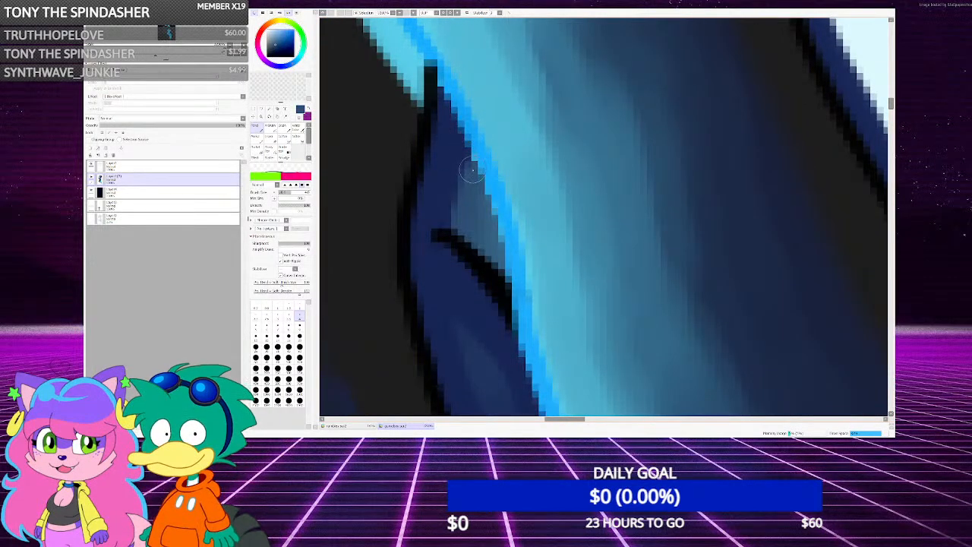
pyautogui.scroll(-3, 494, 281)
pyautogui.scroll(-2, 486, 216)
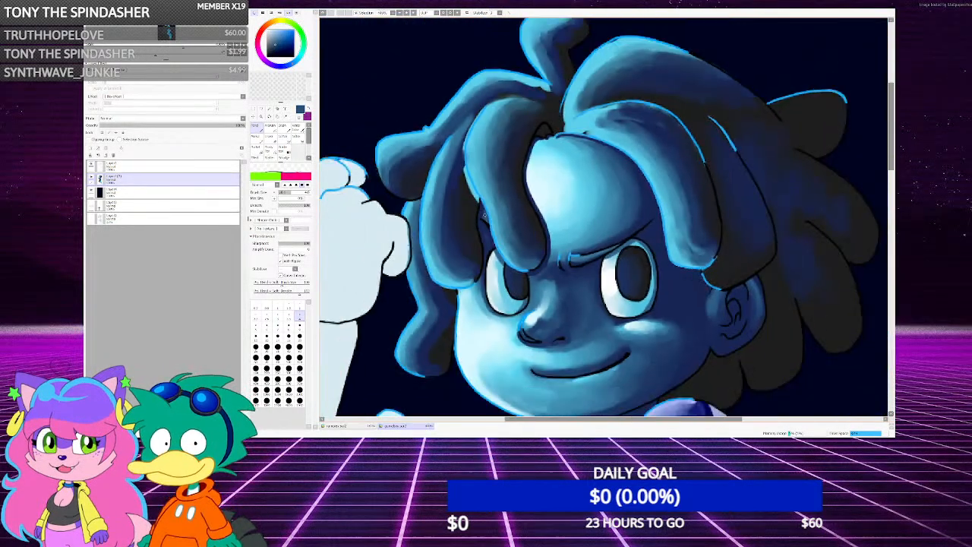
# Cover the leftover orange pixels along the crossed forearm's lower outline with dark blue
pyautogui.scroll(-1, 465, 296)
pyautogui.scroll(4, 465, 295)
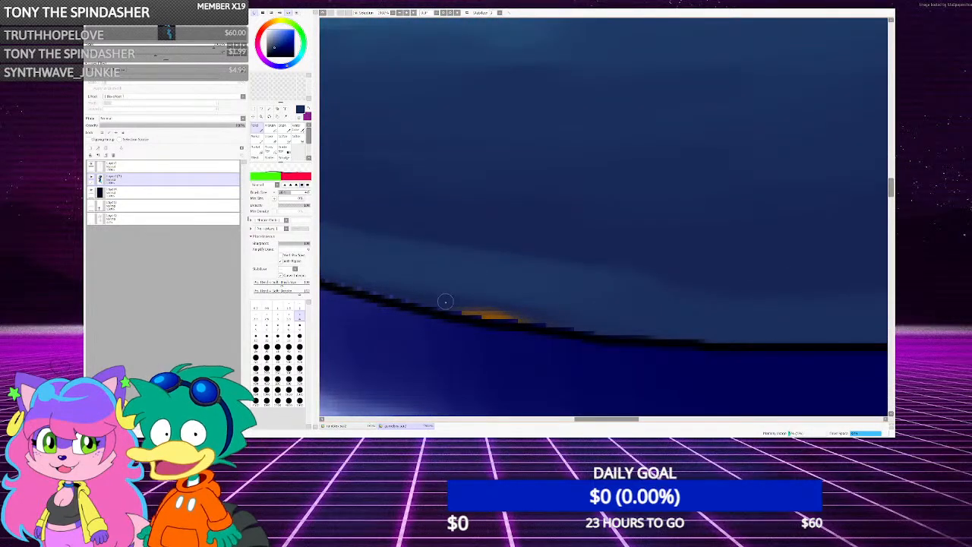
pyautogui.hotkey('ctrl', 'z')
pyautogui.scroll(-3, 606, 335)
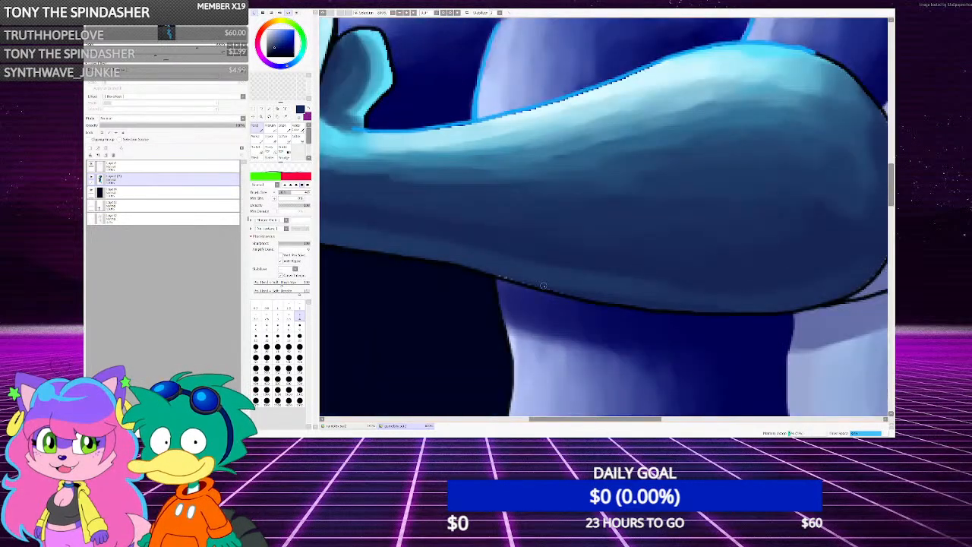
pyautogui.scroll(1, 601, 297)
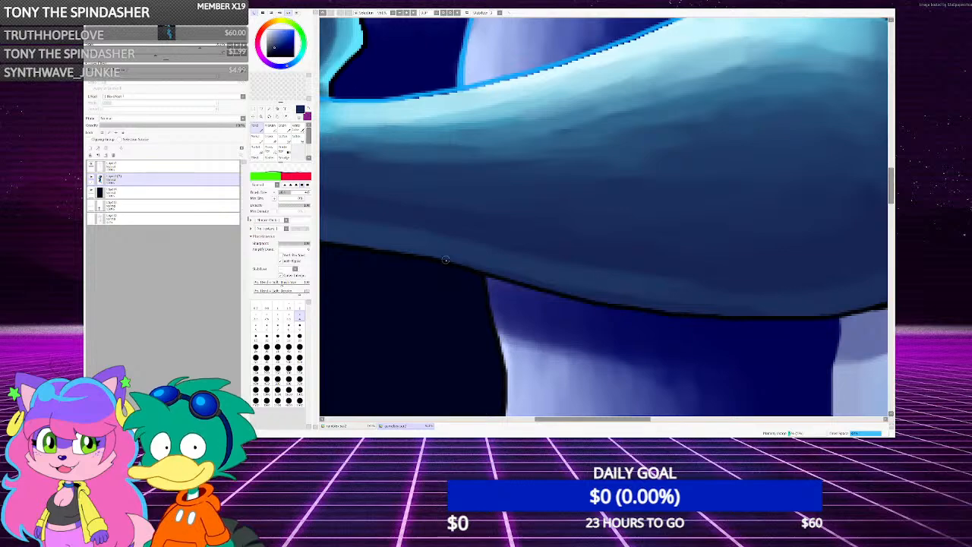
pyautogui.scroll(-4, 408, 251)
# Sample the pale cyan highlight and paint over the jagged dark pixels along the crossed forearm's upper edge
pyautogui.scroll(5, 426, 207)
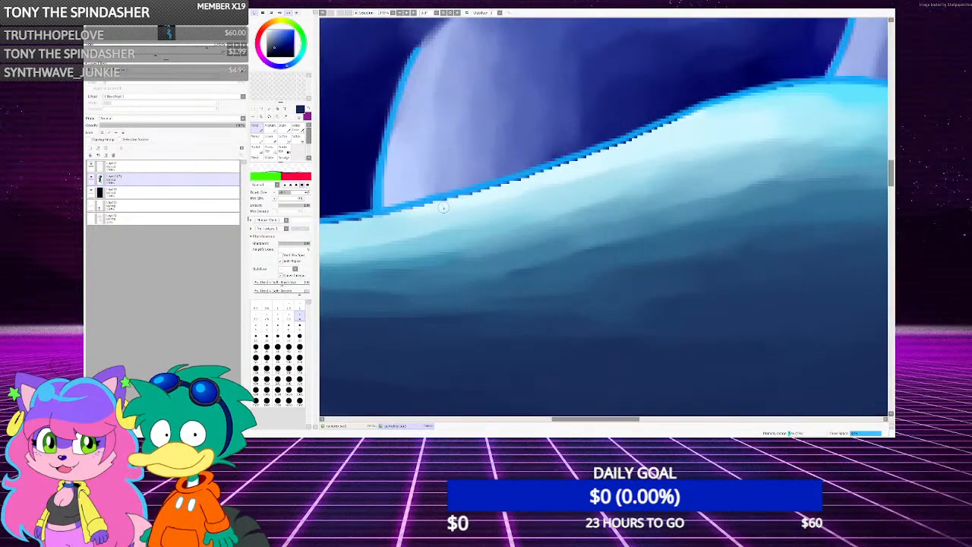
pyautogui.rightClick(439, 202)
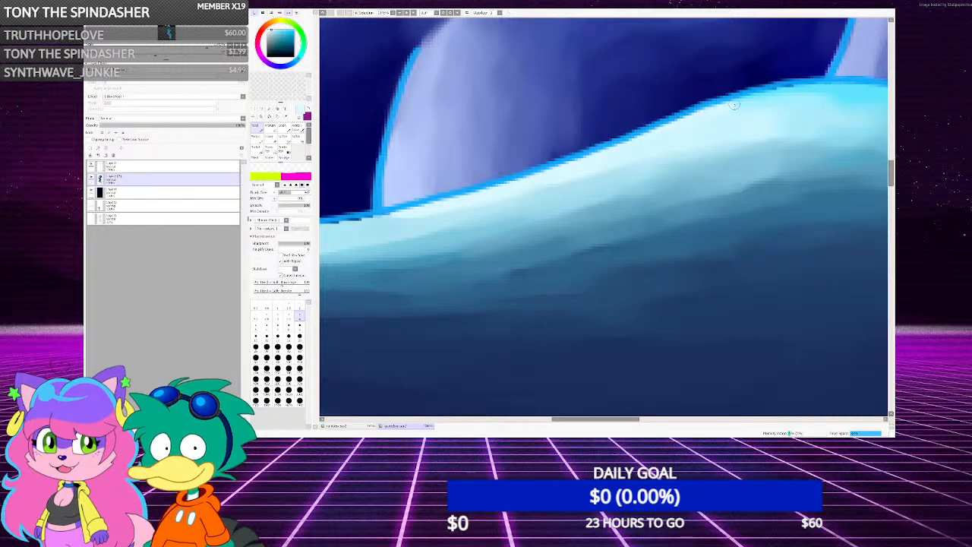
pyautogui.scroll(-4, 751, 99)
pyautogui.scroll(4, 665, 144)
pyautogui.moveTo(805, 172)
pyautogui.mouseDown()
pyautogui.moveTo(664, 144)
pyautogui.moveTo(574, 140)
pyautogui.moveTo(530, 156)
pyautogui.mouseUp()
pyautogui.scroll(-3, 530, 155)
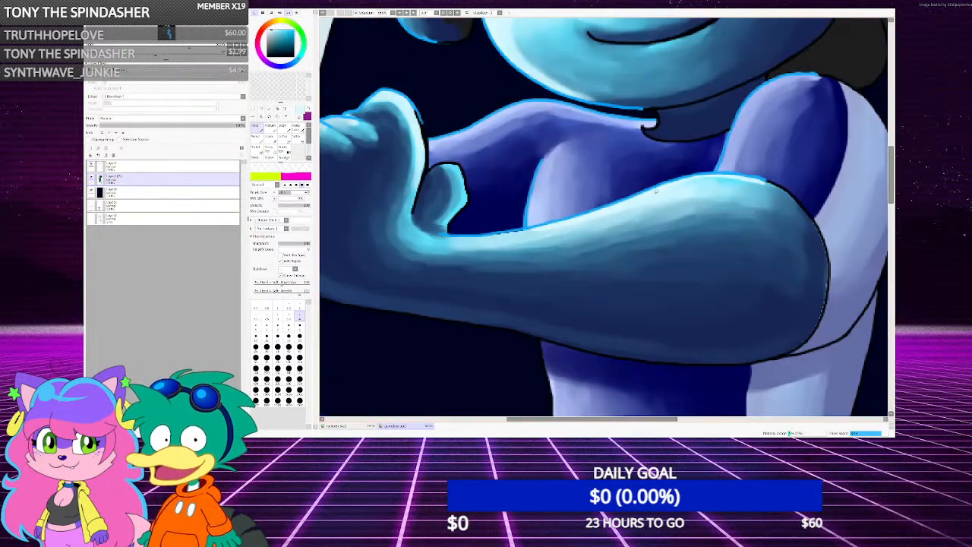
# Extend the pale cyan edge highlight along the crossed forearm's upper outline to the base of the thumb
pyautogui.scroll(2, 509, 220)
pyautogui.scroll(3, 515, 239)
pyautogui.moveTo(521, 228)
pyautogui.mouseDown()
pyautogui.moveTo(670, 226)
pyautogui.moveTo(843, 199)
pyautogui.mouseUp()
pyautogui.scroll(-2, 603, 216)
pyautogui.scroll(2, 603, 217)
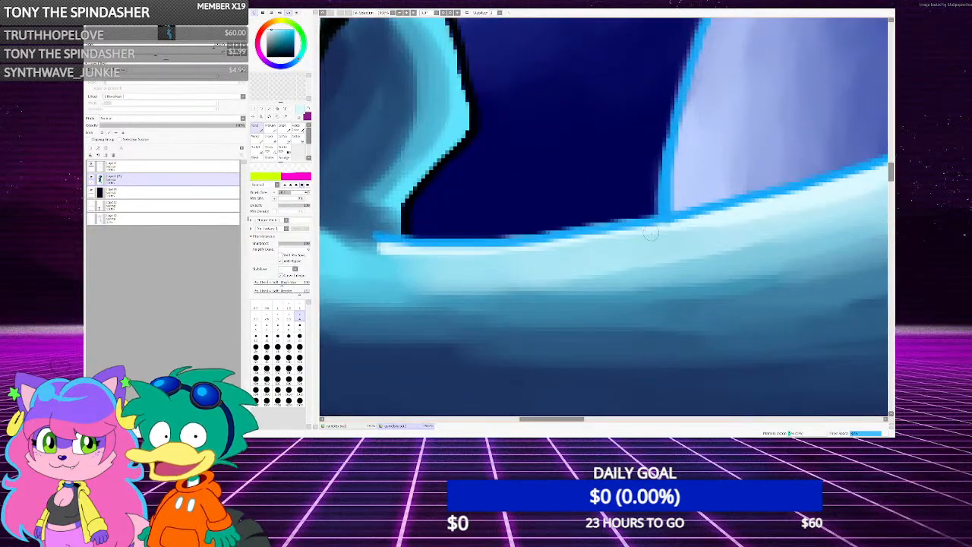
pyautogui.moveTo(683, 228); pyautogui.dragTo(524, 240)
pyautogui.moveTo(391, 252)
pyautogui.mouseDown()
pyautogui.moveTo(576, 251)
pyautogui.moveTo(729, 219)
pyautogui.moveTo(563, 247)
pyautogui.moveTo(646, 231)
pyautogui.mouseUp()
pyautogui.scroll(-3, 467, 243)
pyautogui.scroll(1, 467, 243)
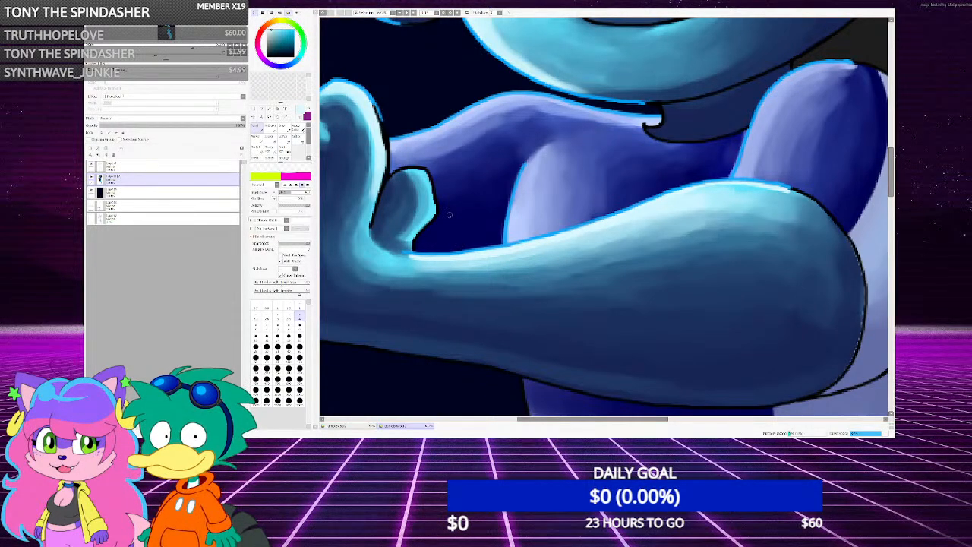
# Clean up the fringe inside the crossed forearm's elbow outline with dark blue
pyautogui.scroll(-3, 459, 242)
pyautogui.scroll(1, 557, 221)
pyautogui.scroll(4, 557, 221)
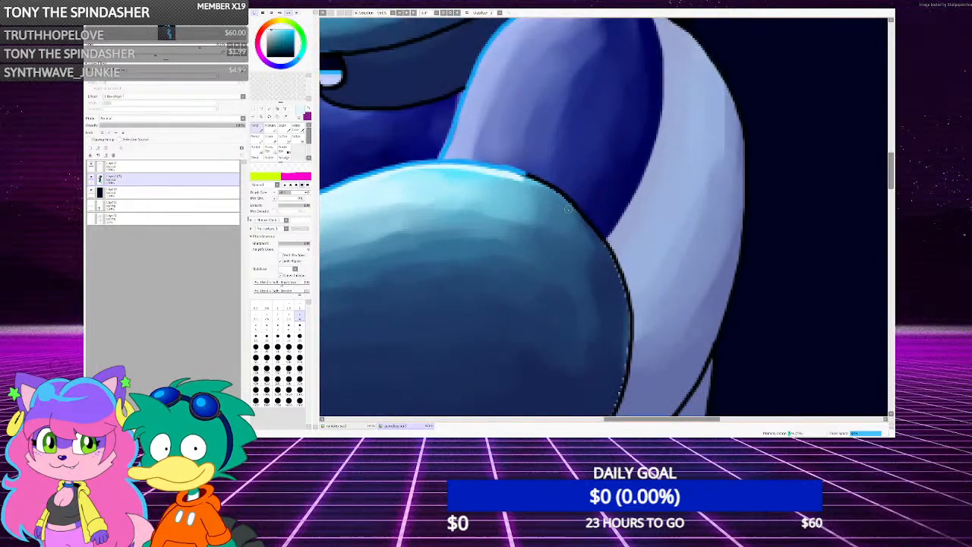
pyautogui.moveTo(608, 308)
pyautogui.mouseDown()
pyautogui.moveTo(623, 247)
pyautogui.moveTo(618, 172)
pyautogui.moveTo(566, 61)
pyautogui.mouseUp()
pyautogui.scroll(-2, 567, 60)
pyautogui.scroll(1, 606, 229)
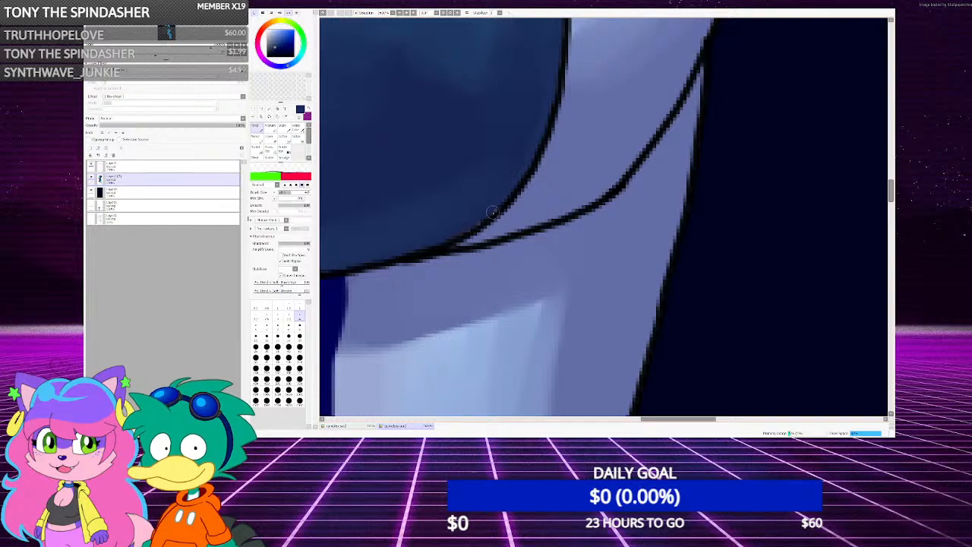
# Examine the whole figure, the raised elbow and the crossed hand's outline for remaining gaps
pyautogui.scroll(-2, 507, 221)
pyautogui.scroll(-4, 507, 221)
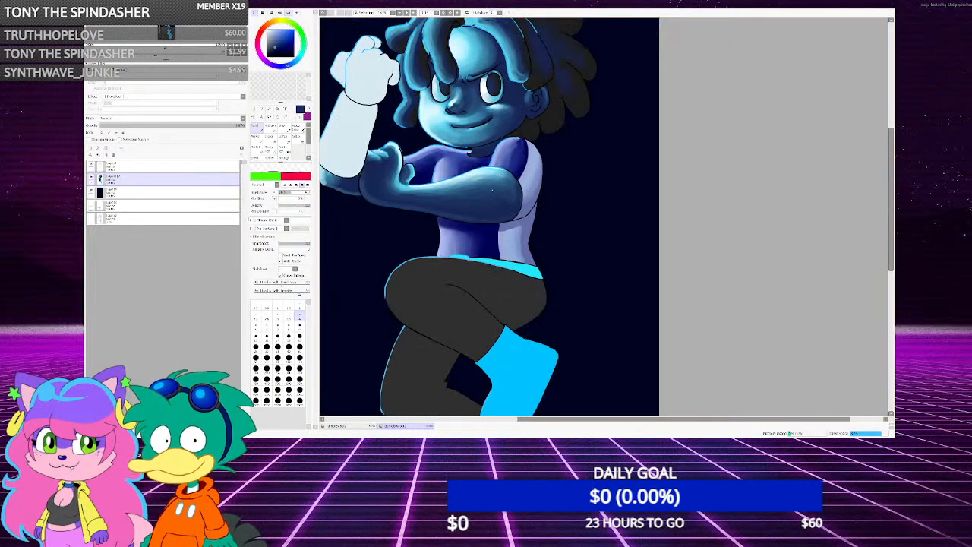
pyautogui.scroll(5, 436, 213)
pyautogui.scroll(3, 437, 212)
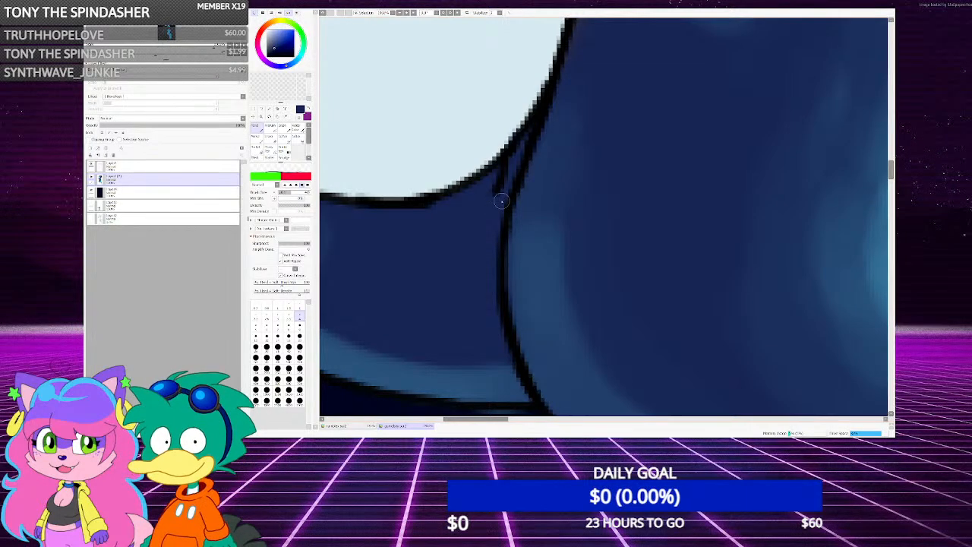
pyautogui.scroll(-4, 502, 201)
pyautogui.scroll(3, 551, 188)
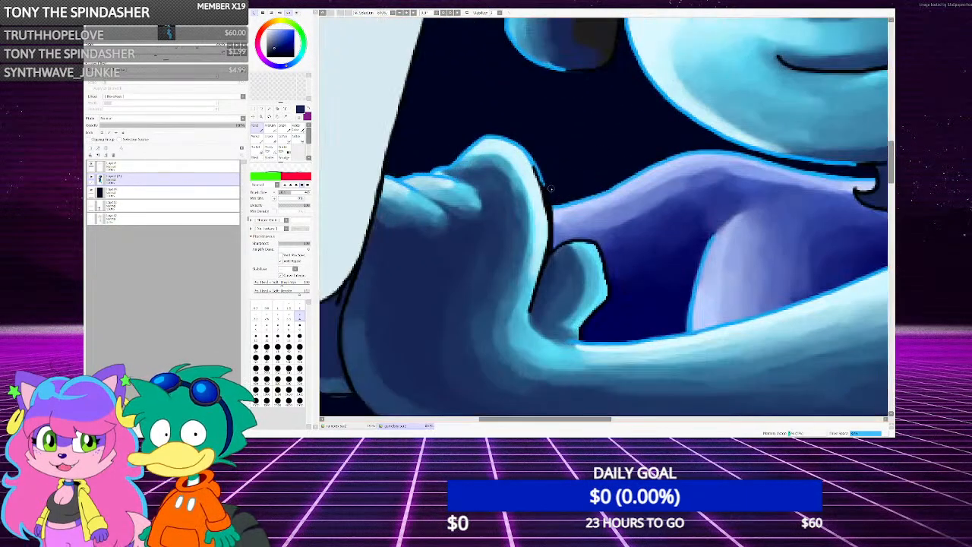
pyautogui.scroll(1, 550, 188)
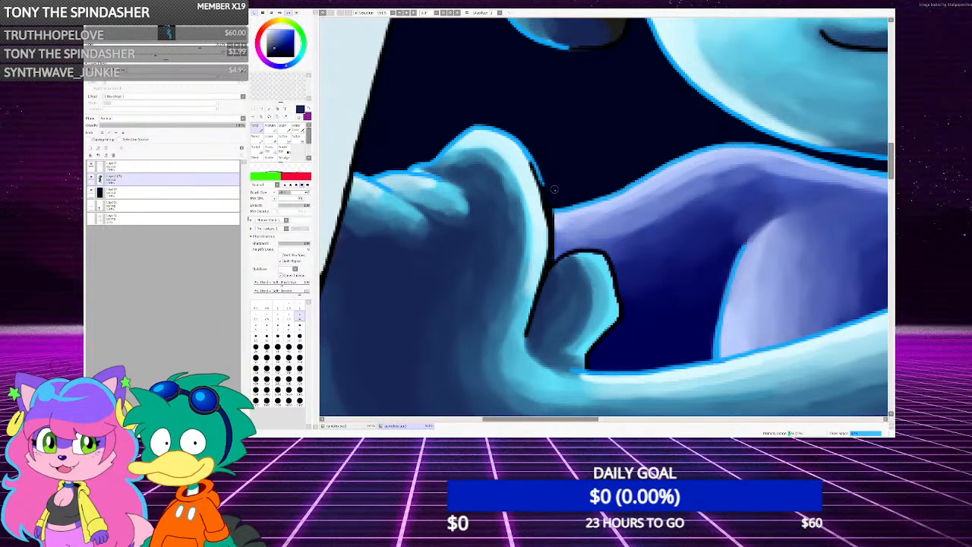
pyautogui.scroll(-4, 554, 189)
pyautogui.scroll(2, 516, 203)
pyautogui.scroll(-2, 516, 203)
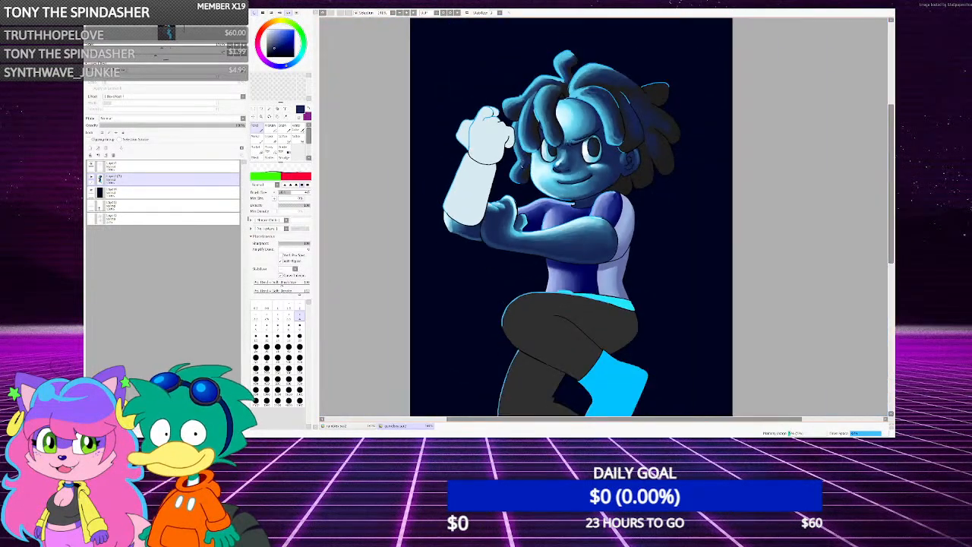
# Sample the light cyan-blue from the dreadlock roots above the forehead for touching up the hair
pyautogui.scroll(4, 600, 79)
pyautogui.scroll(7, 585, 80)
pyautogui.rightClick(502, 133)
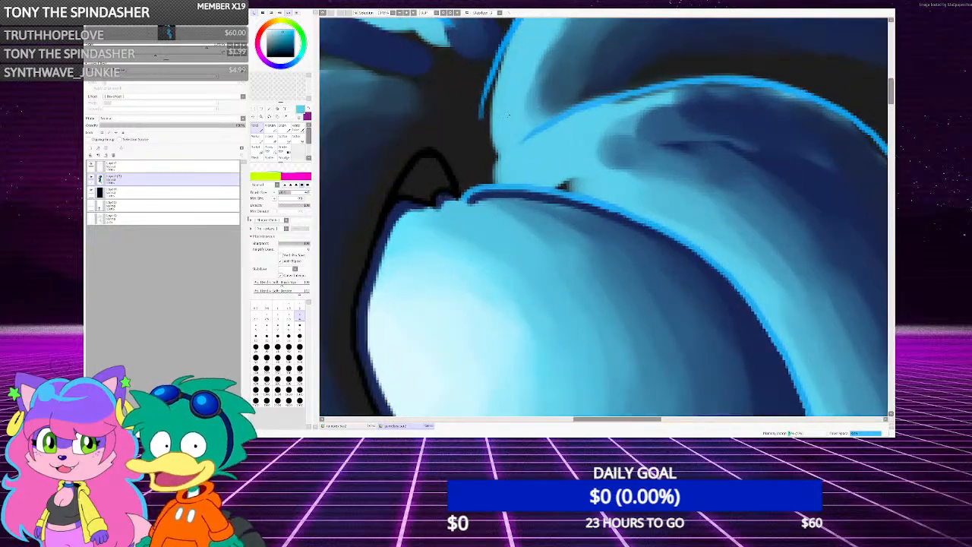
# Paint light blue along the lower left edge of the large hair lock rising above the forehead
pyautogui.scroll(1, 479, 129)
pyautogui.moveTo(493, 118); pyautogui.dragTo(489, 152)
pyautogui.moveTo(504, 43)
pyautogui.mouseDown()
pyautogui.moveTo(483, 103)
pyautogui.moveTo(486, 132)
pyautogui.mouseUp()
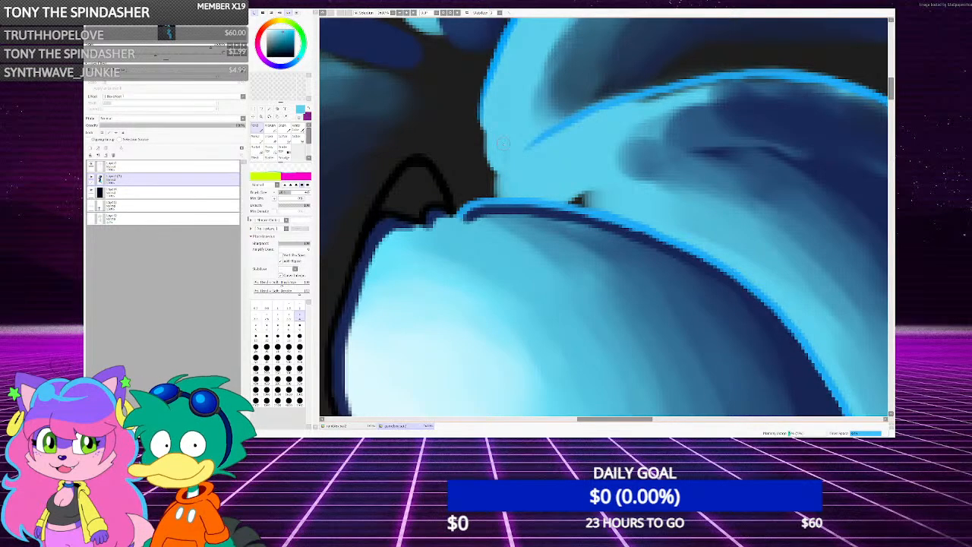
pyautogui.scroll(-7, 494, 189)
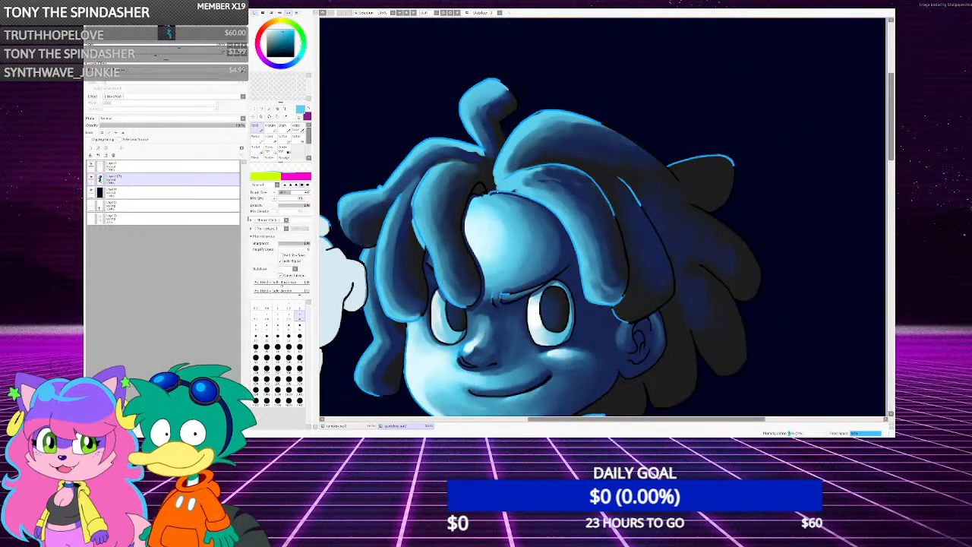
# Clean the left edge of the front hair lock with near-black outside it and light blue strokes along its inner side
pyautogui.scroll(8, 441, 199)
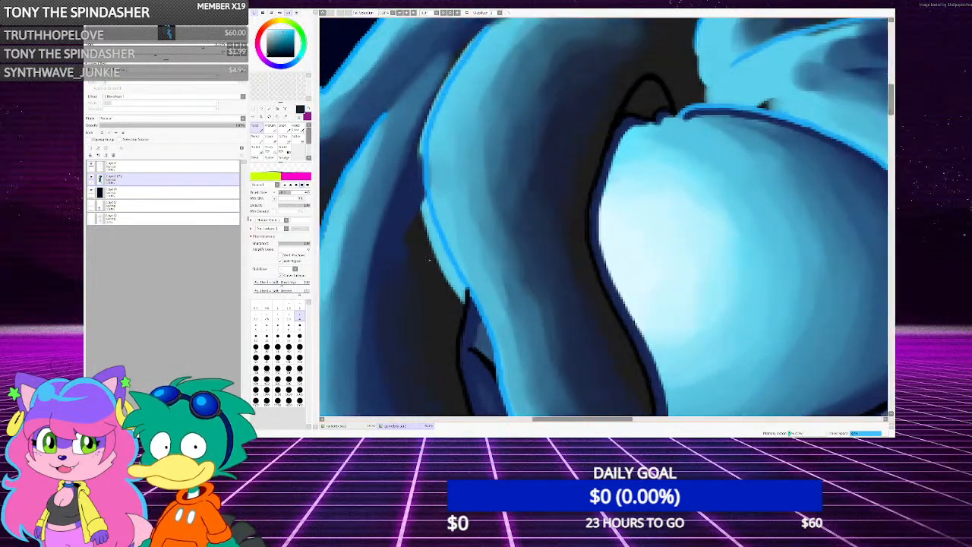
pyautogui.scroll(2, 429, 260)
pyautogui.moveTo(422, 182)
pyautogui.mouseDown()
pyautogui.moveTo(429, 221)
pyautogui.moveTo(490, 325)
pyautogui.moveTo(434, 225)
pyautogui.moveTo(443, 264)
pyautogui.moveTo(418, 139)
pyautogui.moveTo(422, 57)
pyautogui.mouseUp()
pyautogui.rightClick(441, 104)
pyautogui.moveTo(432, 108)
pyautogui.mouseDown()
pyautogui.moveTo(435, 142)
pyautogui.moveTo(515, 328)
pyautogui.mouseUp()
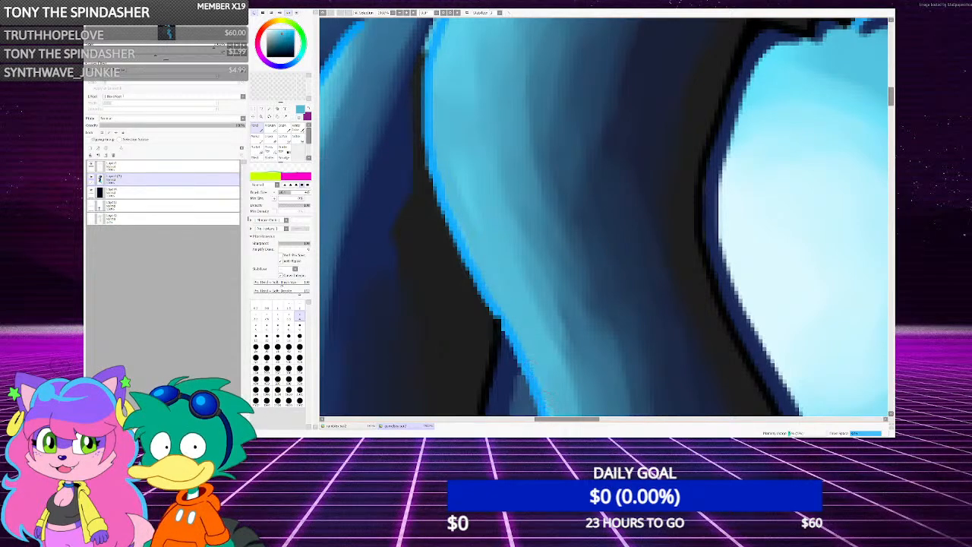
pyautogui.scroll(-8, 604, 217)
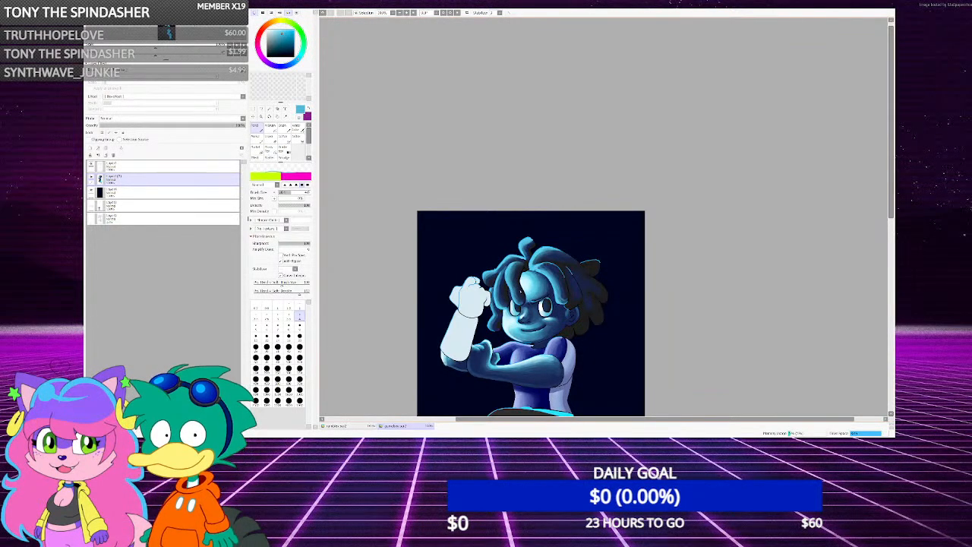
# Touch up the small bump on the outer left hair lock's upper edge with light blue and check the whole figure
pyautogui.scroll(8, 386, 288)
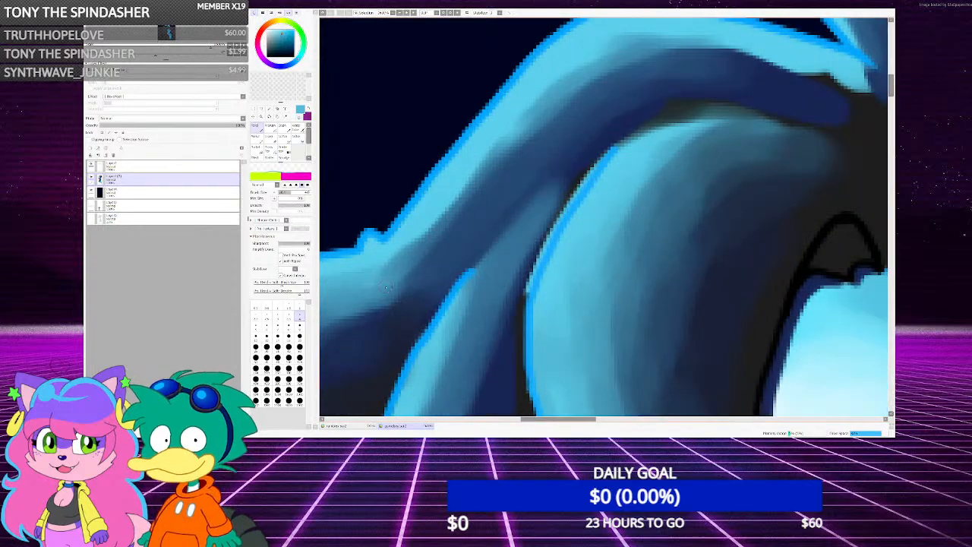
pyautogui.scroll(-8, 373, 262)
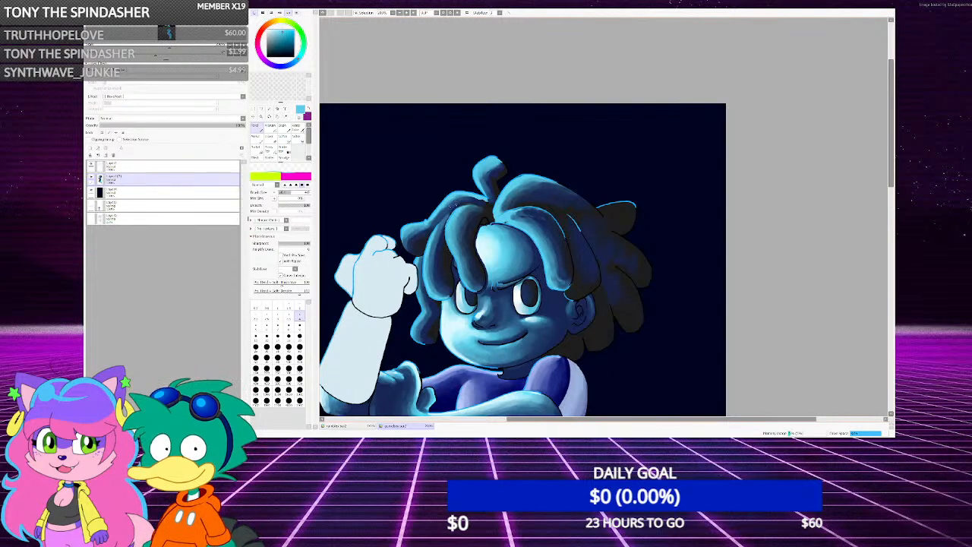
pyautogui.scroll(-4, 604, 218)
pyautogui.scroll(1, 604, 217)
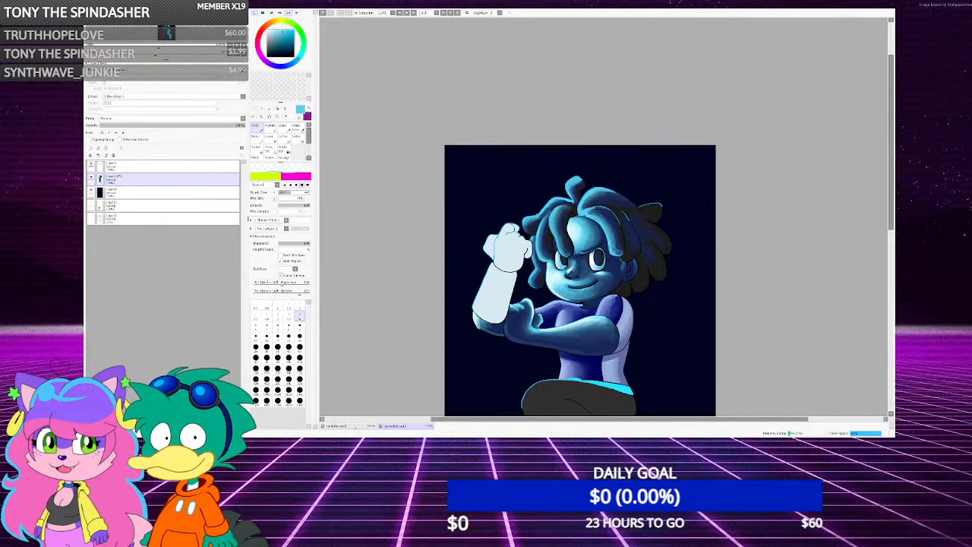
pyautogui.scroll(-1, 684, 274)
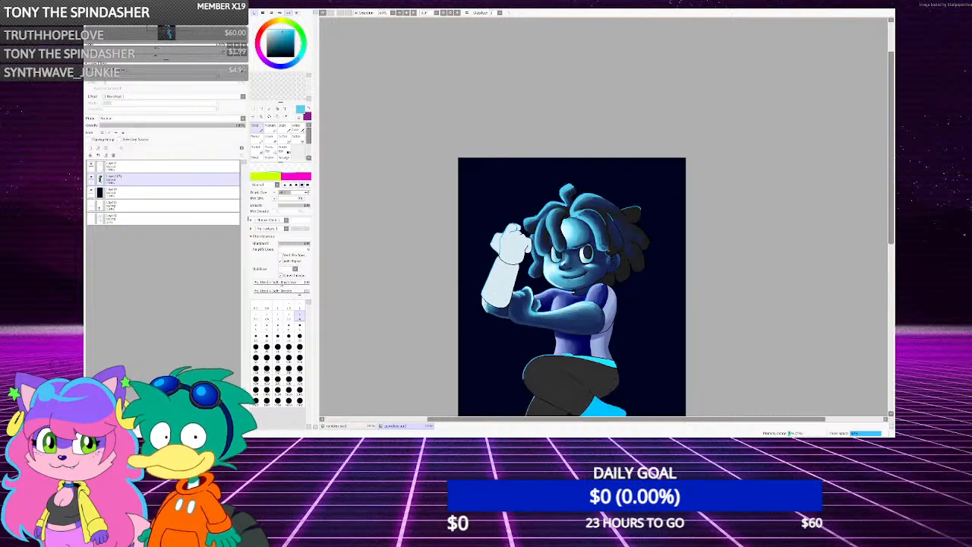
pyautogui.scroll(2, 684, 273)
pyautogui.scroll(-1, 532, 193)
pyautogui.scroll(5, 532, 194)
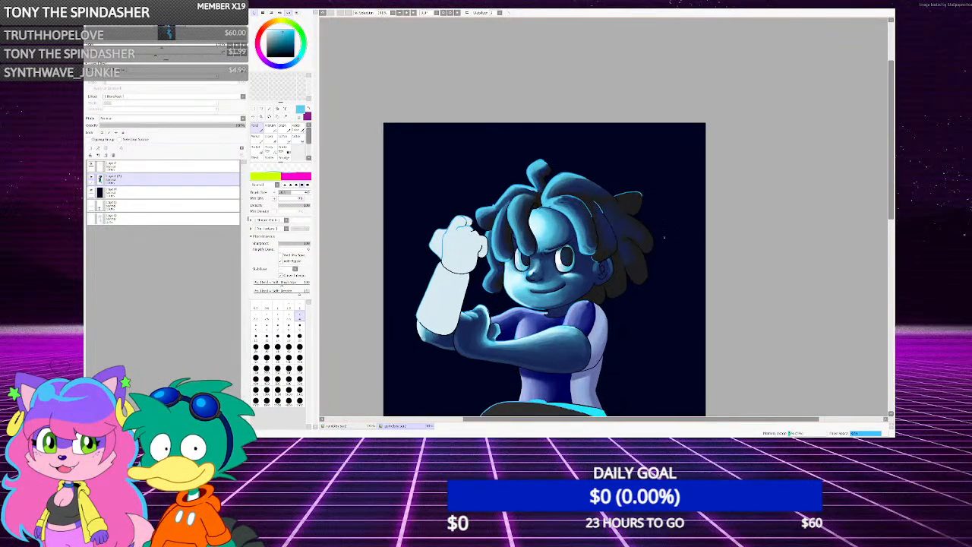
# Paint a light blue rim down the outer left hair lock's rounded tip, following the inside of its outline
pyautogui.scroll(4, 461, 220)
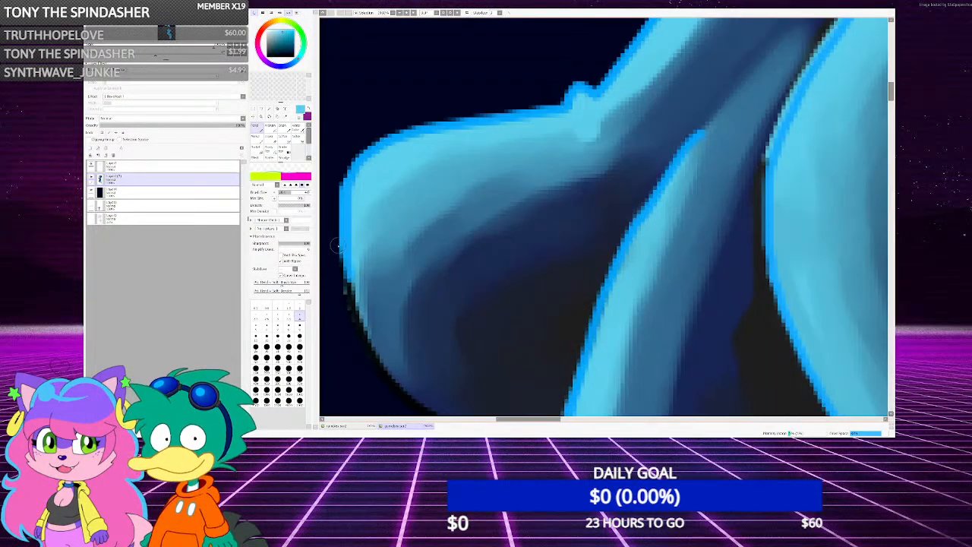
pyautogui.moveTo(364, 258)
pyautogui.mouseDown()
pyautogui.moveTo(387, 346)
pyautogui.moveTo(357, 273)
pyautogui.moveTo(418, 383)
pyautogui.moveTo(372, 338)
pyautogui.mouseUp()
pyautogui.moveTo(415, 395); pyautogui.dragTo(382, 278)
pyautogui.scroll(1, 383, 278)
pyautogui.moveTo(377, 240)
pyautogui.mouseDown()
pyautogui.moveTo(386, 260)
pyautogui.moveTo(472, 302)
pyautogui.mouseUp()
# Switch to the other open document, show its top layer and view the Full Illustration price sheet
pyautogui.click(352, 425)
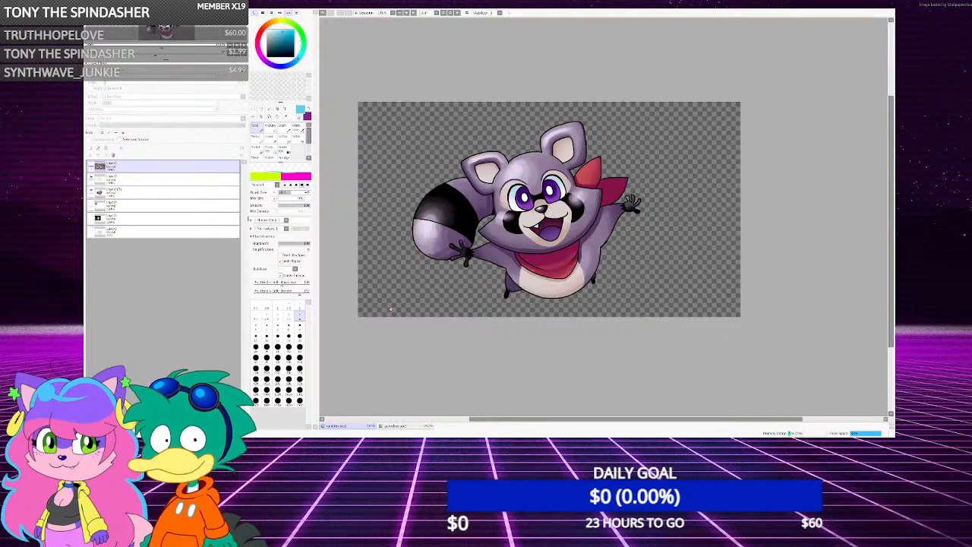
pyautogui.click(90, 165)
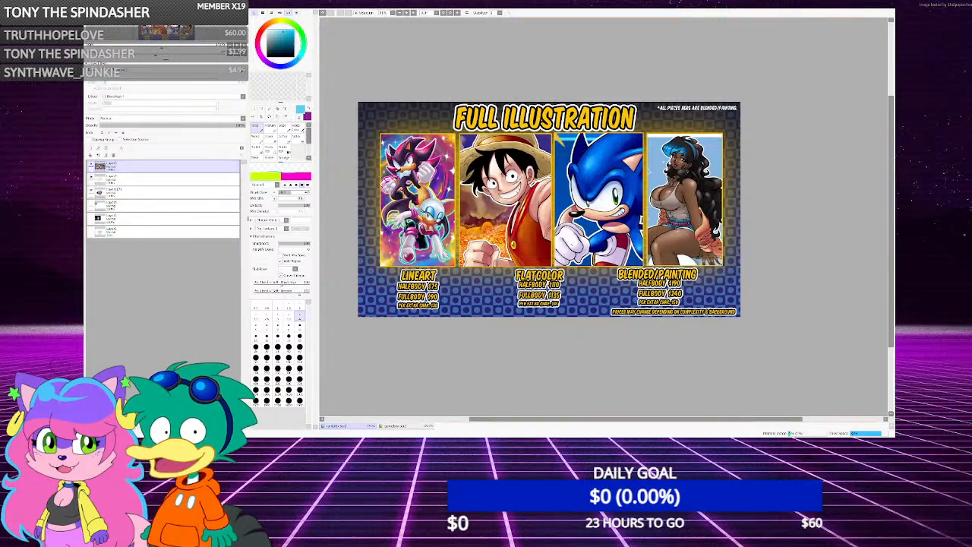
pyautogui.moveTo(459, 154); pyautogui.dragTo(468, 164)
pyautogui.scroll(1, 468, 164)
pyautogui.scroll(1, 492, 201)
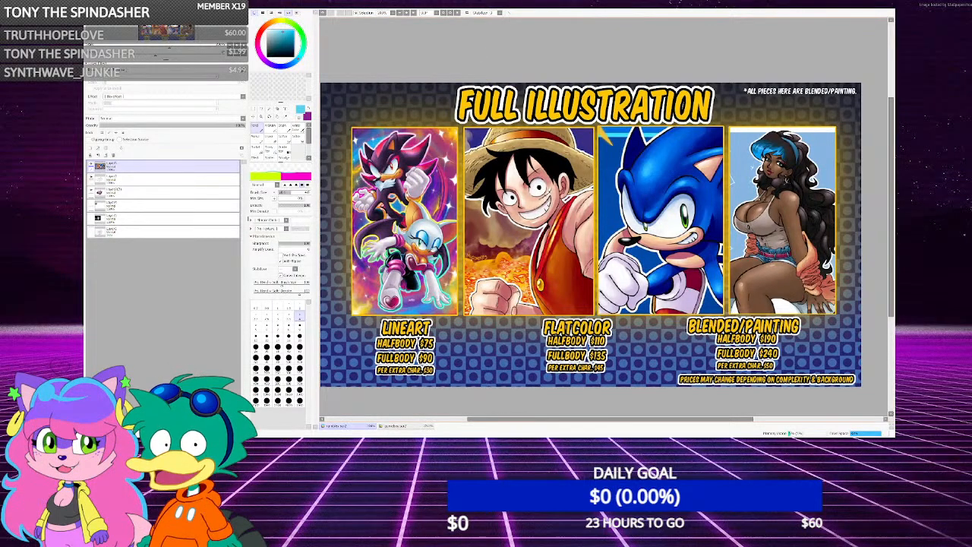
# Return to the character painting and extend the light blue rim along the outer left lock's underside to the neighbouring lock
pyautogui.click(404, 428)
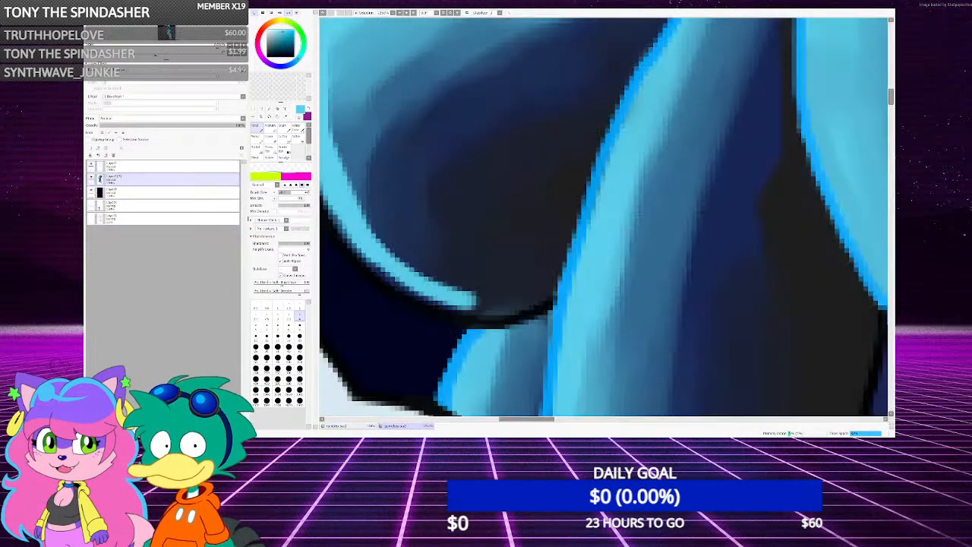
pyautogui.scroll(-2, 441, 158)
pyautogui.scroll(2, 438, 251)
pyautogui.moveTo(443, 260)
pyautogui.mouseDown()
pyautogui.moveTo(486, 267)
pyautogui.moveTo(532, 245)
pyautogui.moveTo(447, 262)
pyautogui.moveTo(462, 261)
pyautogui.mouseUp()
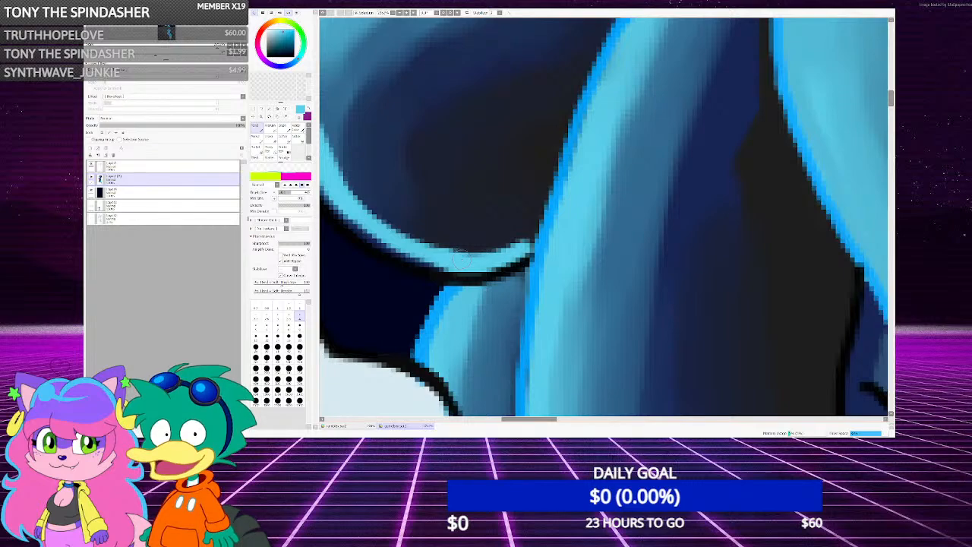
pyautogui.scroll(-1, 461, 253)
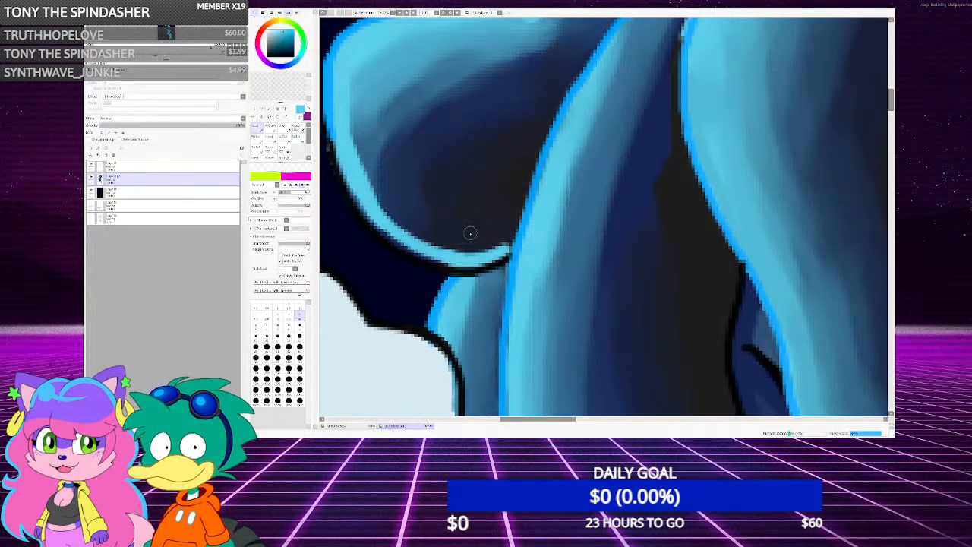
pyautogui.scroll(1, 454, 232)
pyautogui.scroll(-3, 426, 219)
# Sample the light blue from the outer left lock and thicken the rim along its left side
pyautogui.rightClick(426, 219)
pyautogui.scroll(4, 395, 193)
pyautogui.rightClick(395, 193)
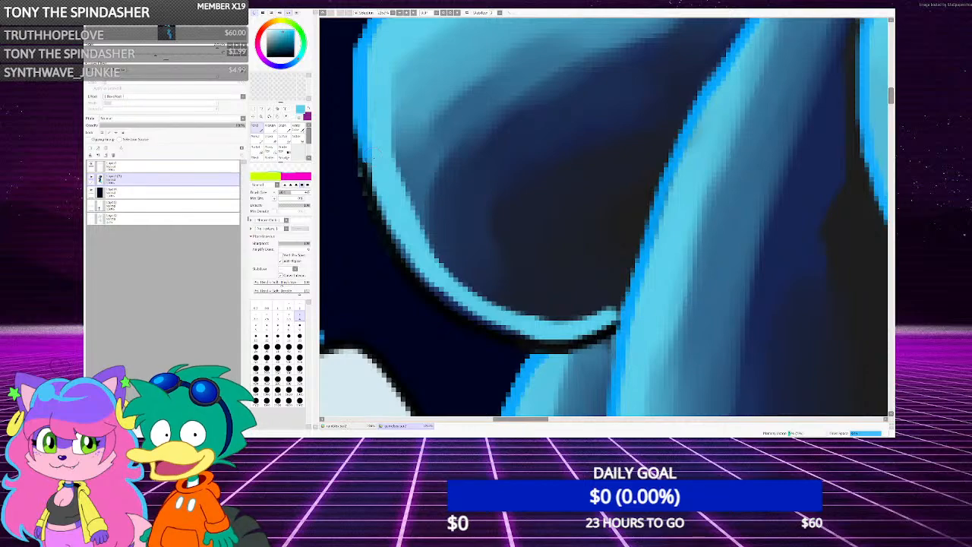
pyautogui.moveTo(378, 190); pyautogui.dragTo(385, 217)
pyautogui.scroll(-2, 402, 223)
# Erase the rough outer edge of the outer left lock with a small eraser and return to the pen
pyautogui.press('e')
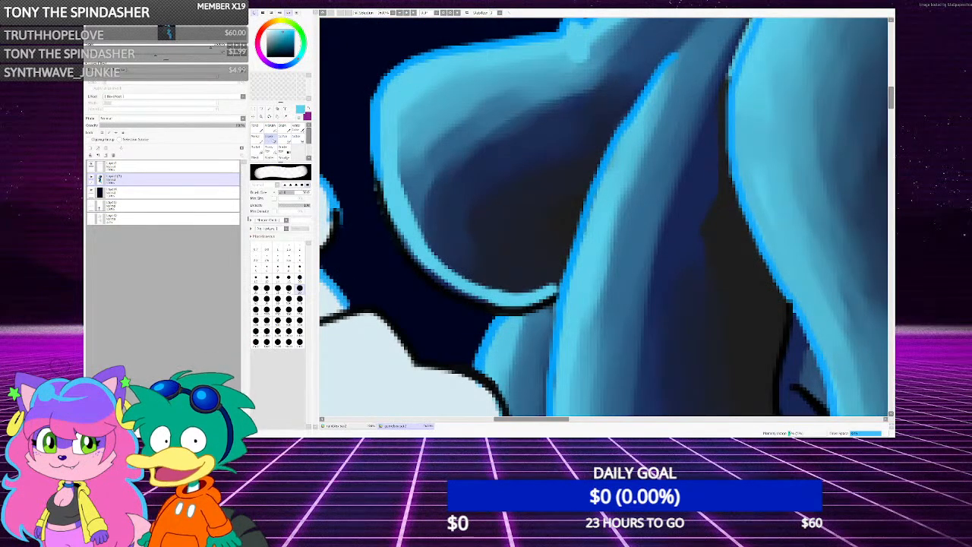
pyautogui.scroll(1, 353, 160)
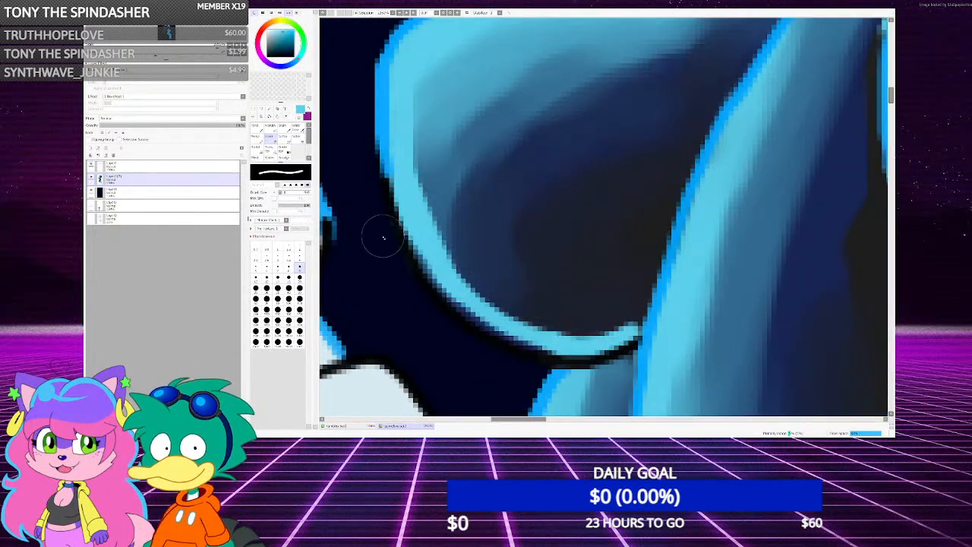
pyautogui.scroll(-1, 408, 203)
pyautogui.scroll(3, 408, 205)
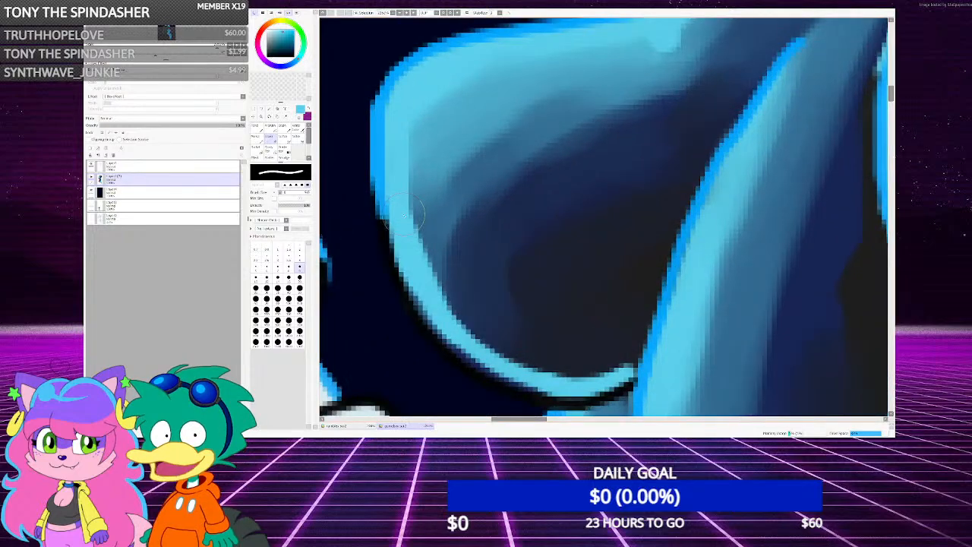
pyautogui.press('n')
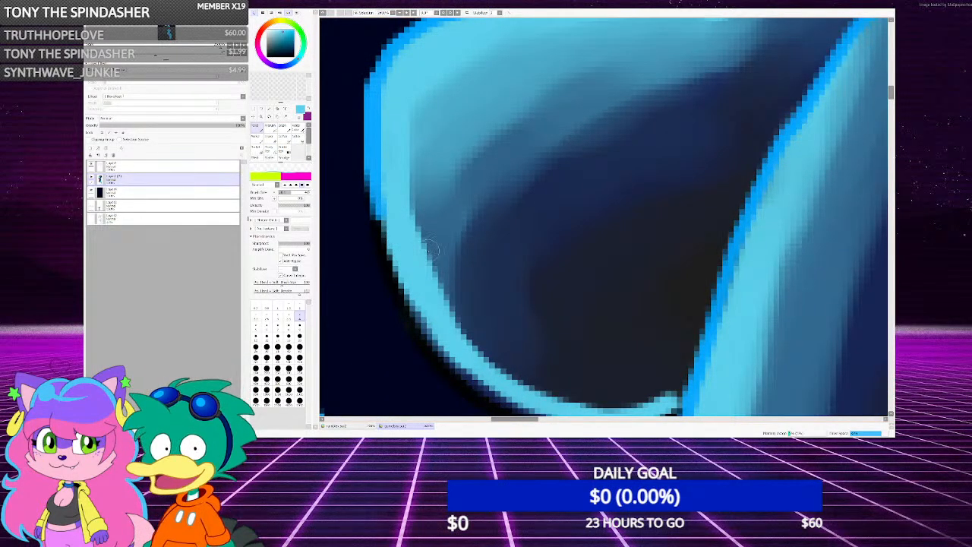
pyautogui.scroll(-5, 430, 249)
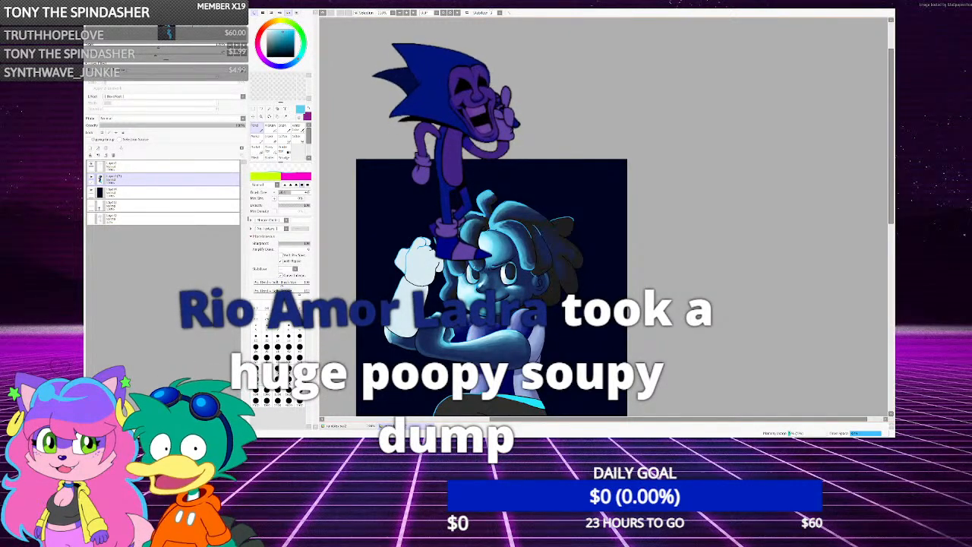
# Blend the inner side of the outer left lock's light blue rim into the darker shading with the brush
pyautogui.scroll(-1, 479, 291)
pyautogui.scroll(3, 480, 291)
pyautogui.scroll(7, 414, 198)
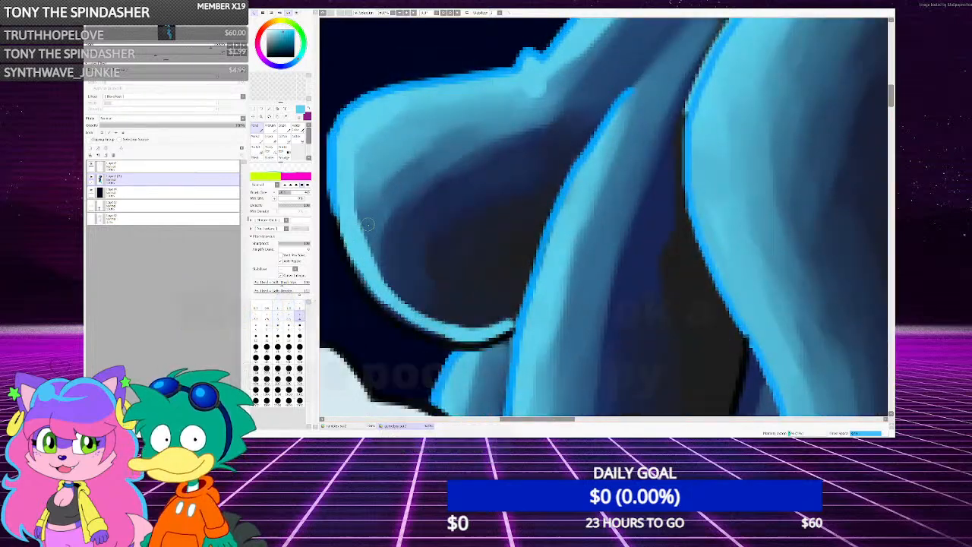
pyautogui.press('b')
pyautogui.scroll(-1, 359, 156)
pyautogui.scroll(1, 359, 156)
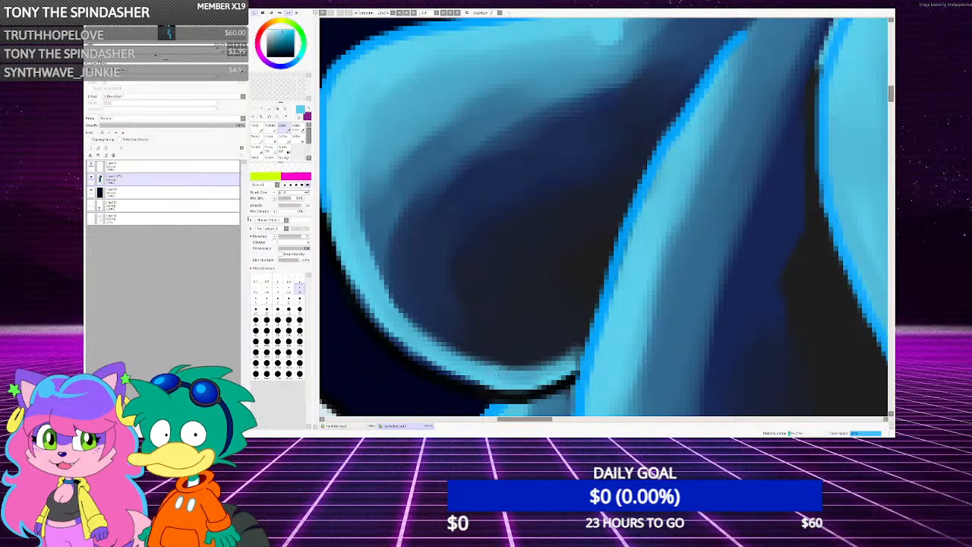
pyautogui.scroll(-3, 453, 266)
pyautogui.scroll(-5, 454, 266)
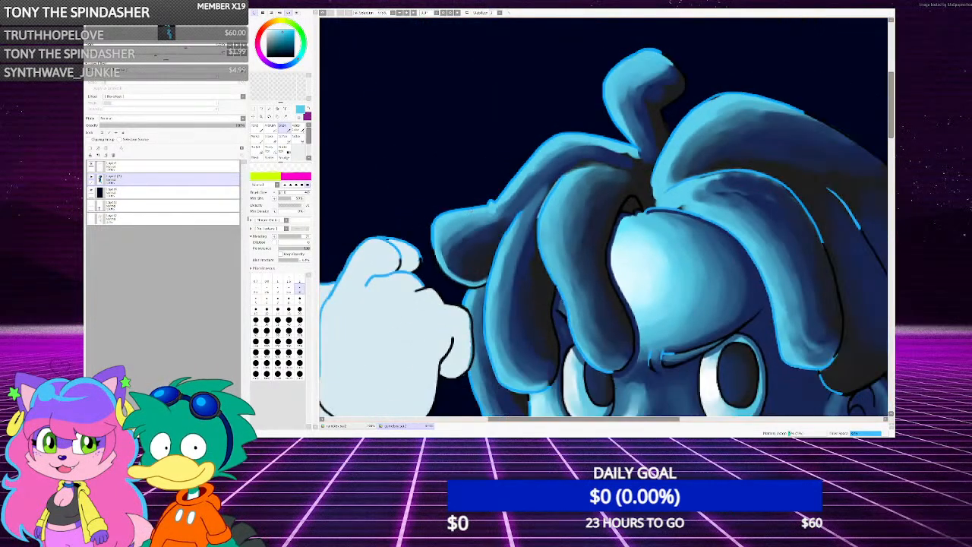
# Examine the shading and rim light on the hair locks hanging beside the raised fist and face
pyautogui.scroll(-1, 454, 266)
pyautogui.scroll(8, 453, 266)
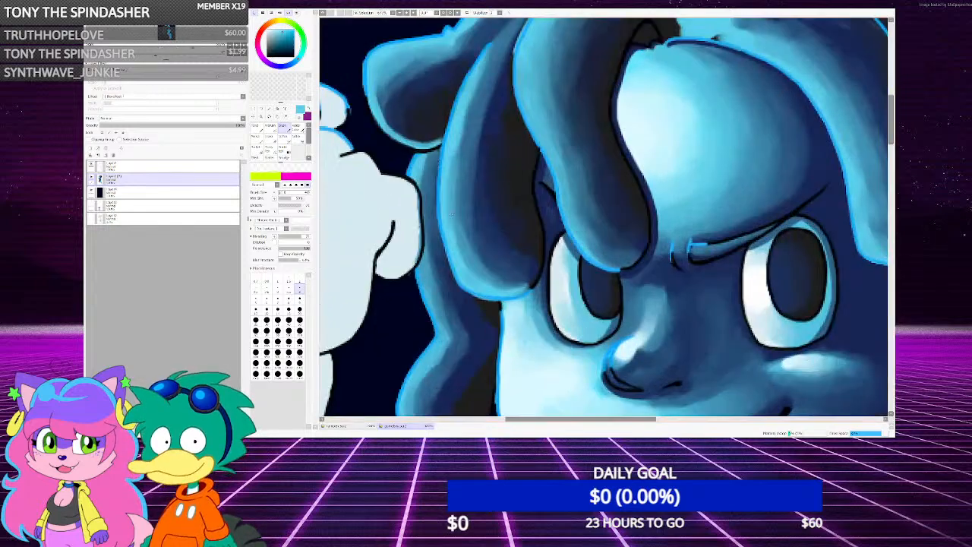
pyautogui.scroll(-4, 411, 152)
pyautogui.scroll(4, 411, 152)
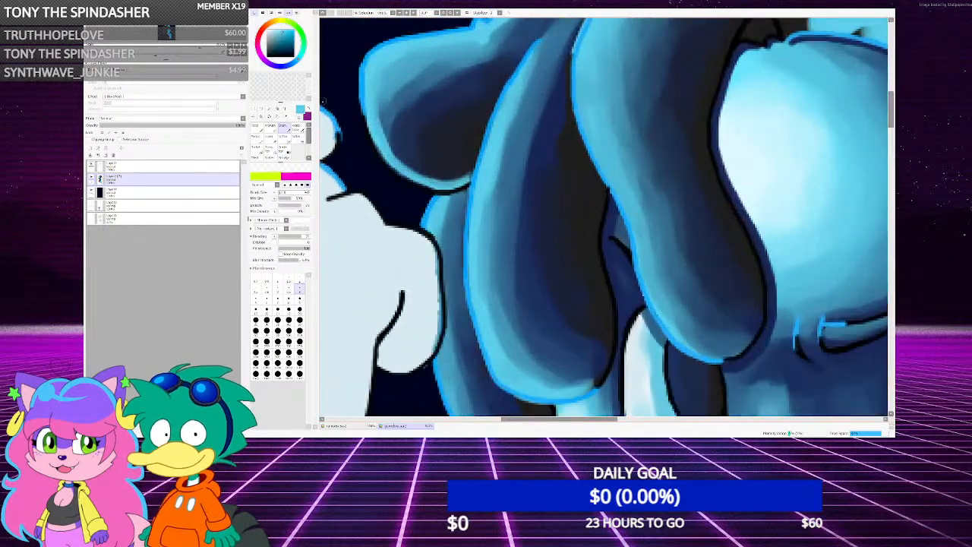
pyautogui.scroll(-3, 410, 152)
pyautogui.scroll(3, 410, 152)
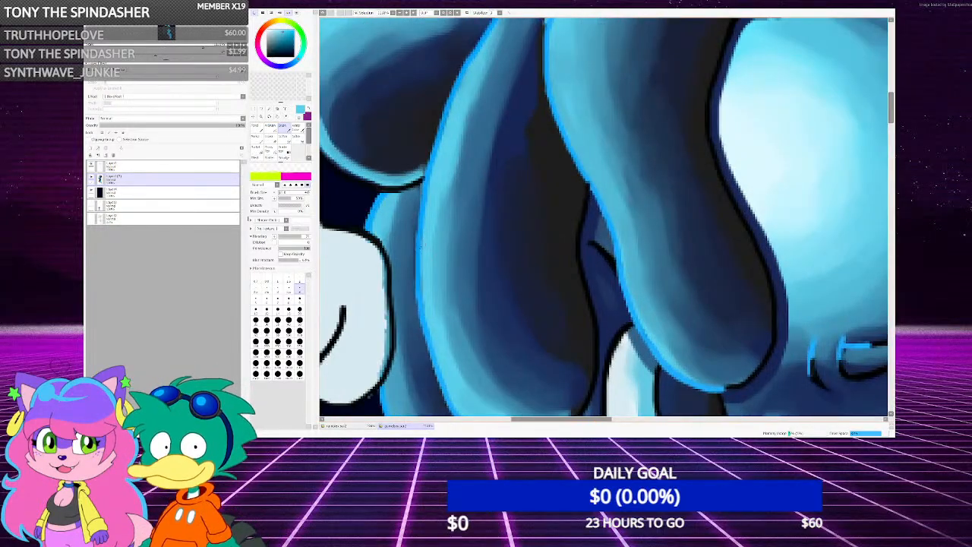
pyautogui.scroll(-3, 430, 311)
pyautogui.scroll(4, 429, 319)
# Sample dark blue and light blue in turn and touch up the left edge of the long lock beside the fist
pyautogui.rightClick(426, 268)
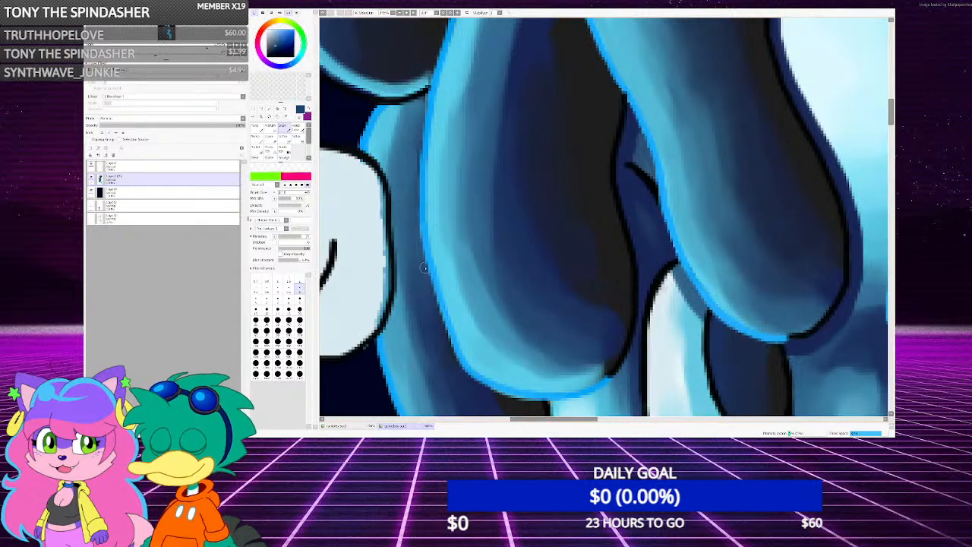
pyautogui.scroll(-3, 419, 136)
pyautogui.scroll(3, 421, 159)
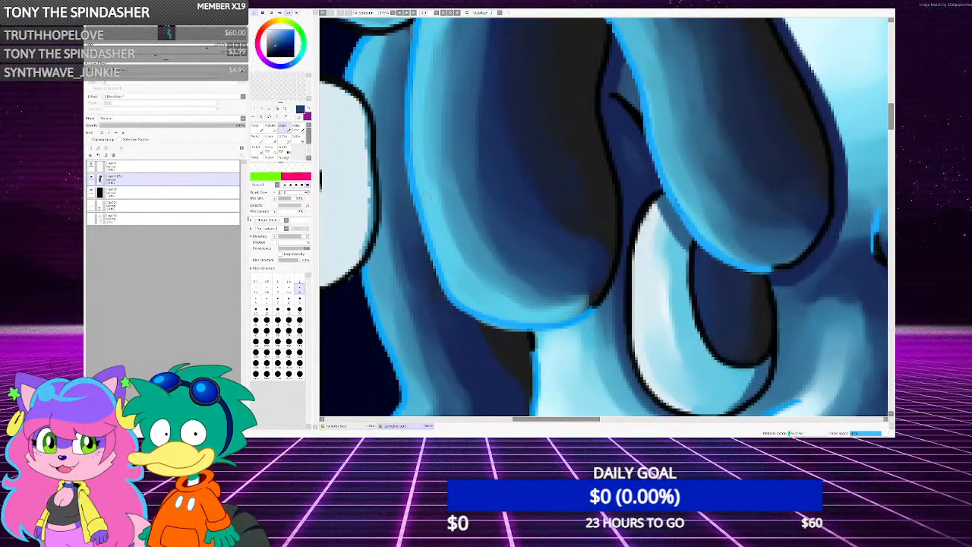
pyautogui.rightClick(426, 198)
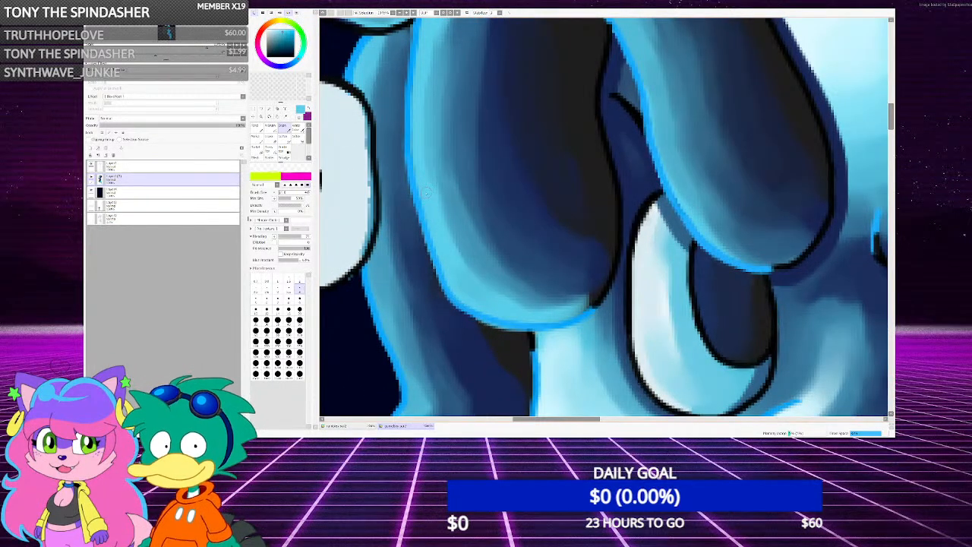
pyautogui.scroll(-4, 427, 190)
pyautogui.scroll(4, 467, 91)
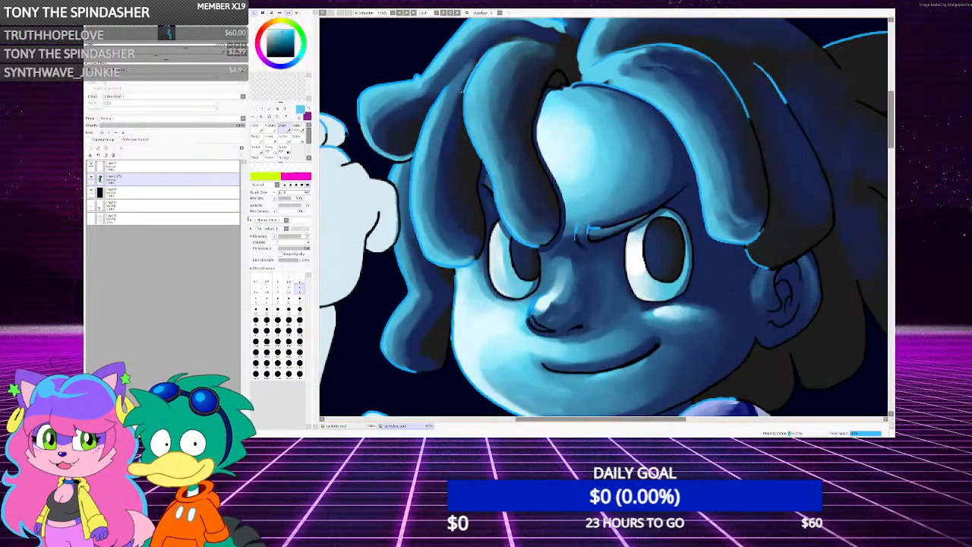
# Sample the near-black hair colour and darken the outline along the upper edge of the front forehead lock with the pen
pyautogui.scroll(2, 467, 91)
pyautogui.rightClick(467, 91)
pyautogui.scroll(-4, 456, 170)
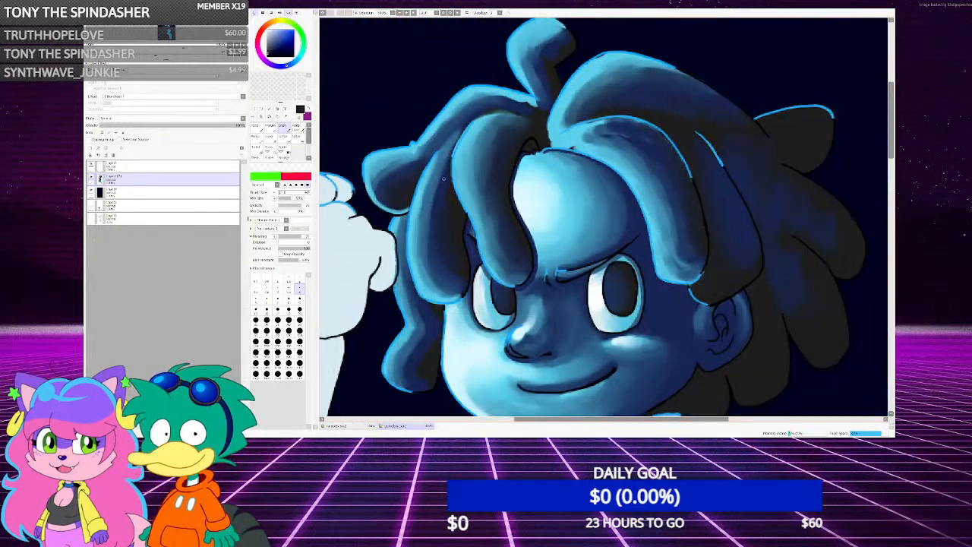
pyautogui.scroll(3, 354, 128)
pyautogui.press('b')
pyautogui.scroll(2, 438, 205)
pyautogui.scroll(-2, 438, 205)
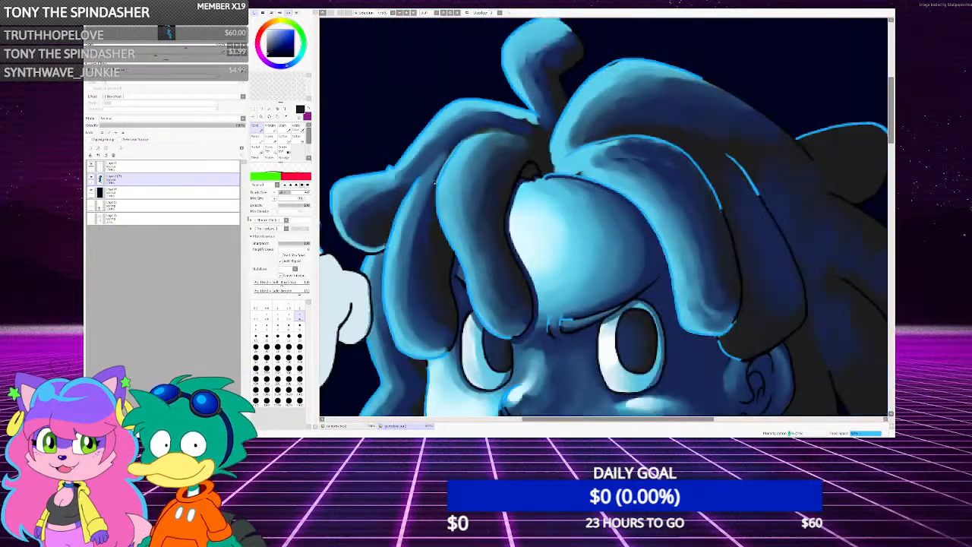
pyautogui.scroll(4, 437, 205)
pyautogui.moveTo(437, 205)
pyautogui.mouseDown()
pyautogui.moveTo(468, 133)
pyautogui.moveTo(542, 45)
pyautogui.mouseUp()
pyautogui.scroll(-2, 443, 341)
pyautogui.scroll(2, 495, 179)
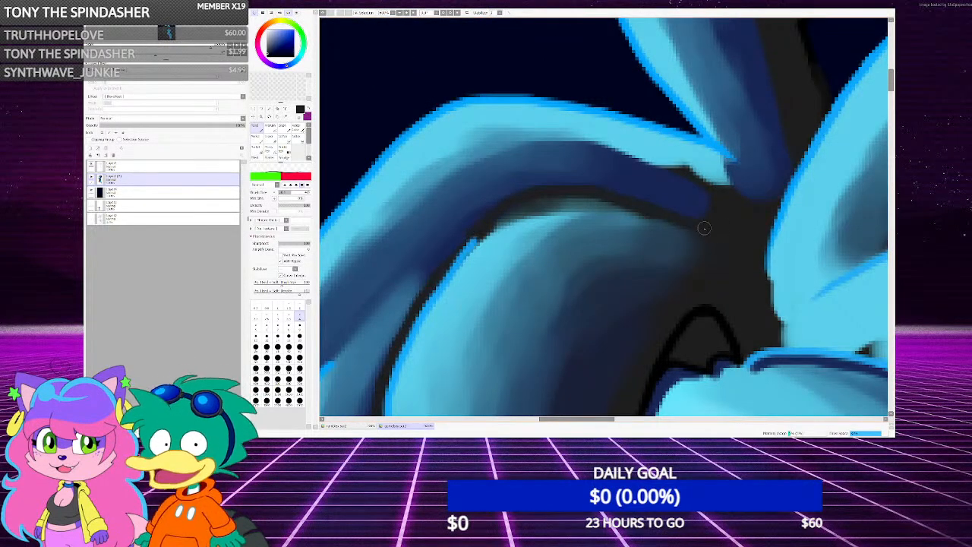
pyautogui.scroll(-2, 503, 180)
pyautogui.scroll(-4, 502, 179)
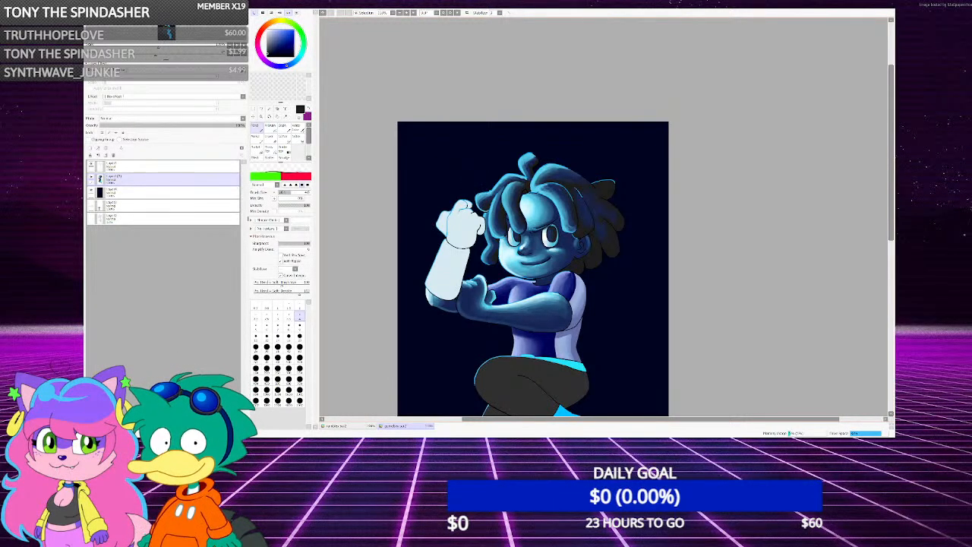
# On the top layer, sample the bright rim blue and touch up the rim line where the front lock overlaps the lock behind
pyautogui.scroll(10, 486, 201)
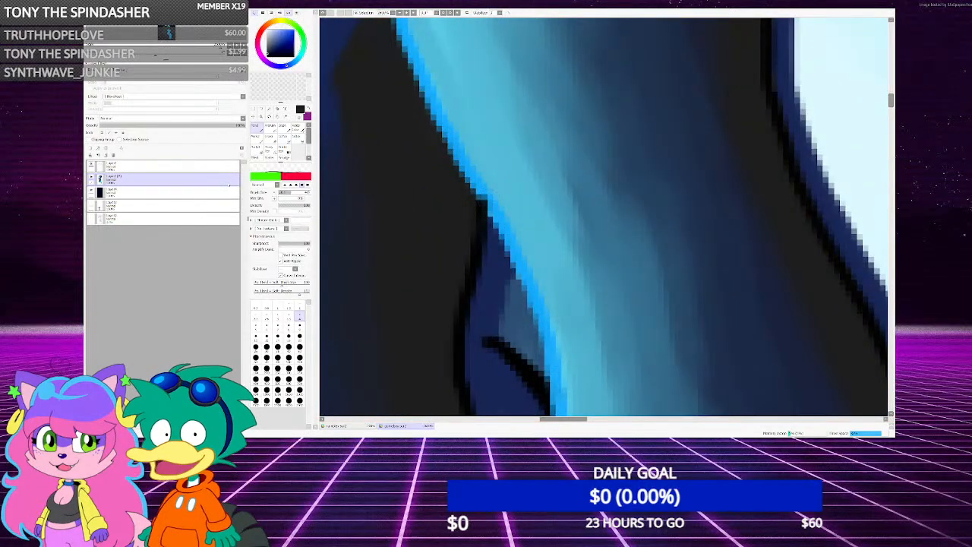
pyautogui.click(164, 166)
pyautogui.keyDown('alt'); pyautogui.click(492, 220); pyautogui.keyUp('alt')
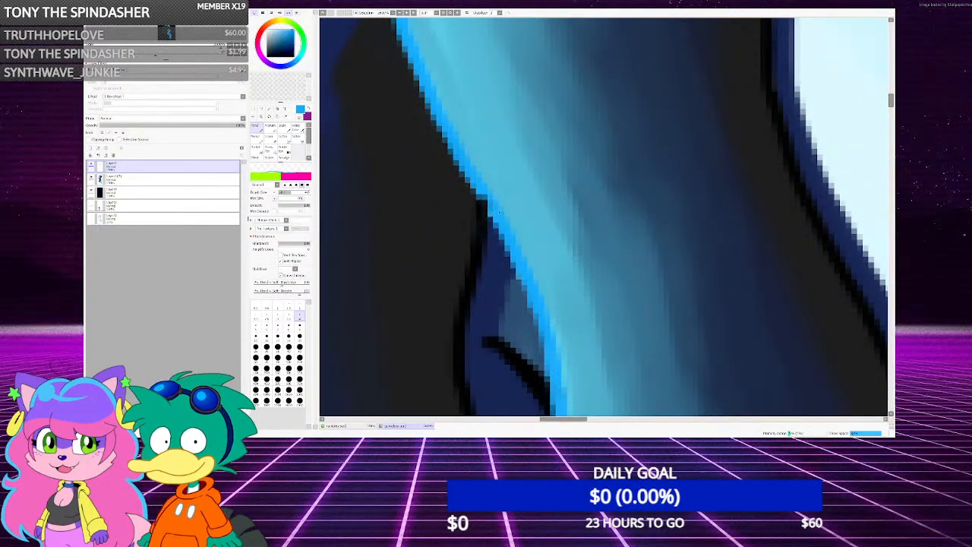
pyautogui.scroll(1, 468, 223)
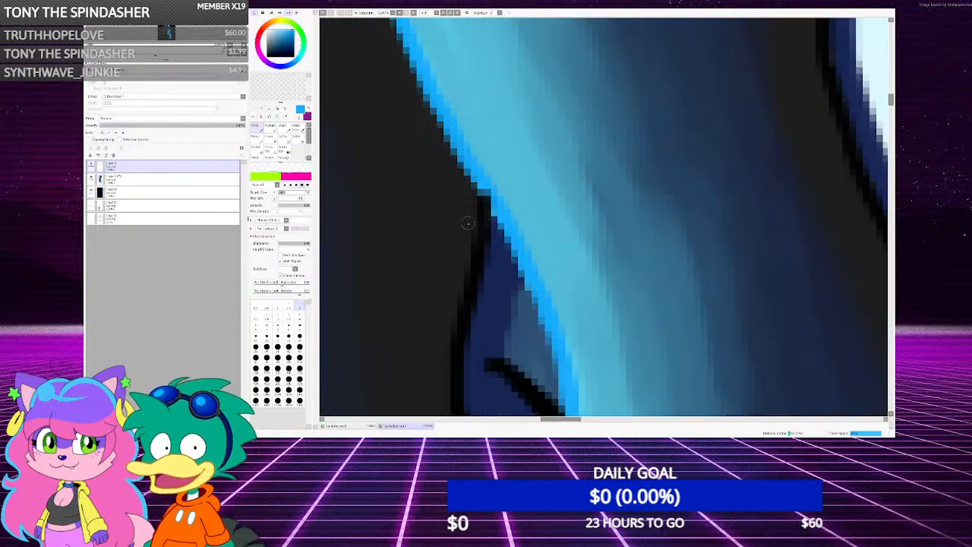
pyautogui.scroll(-3, 476, 222)
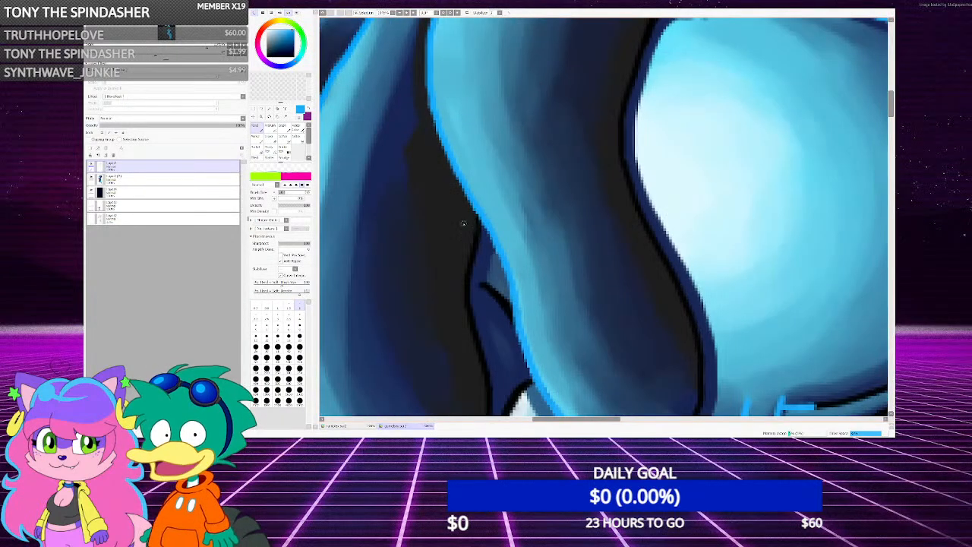
# On the painted hair layer, enlarge the pen and fill out the black shadow on the lock behind the front one
pyautogui.click(174, 179)
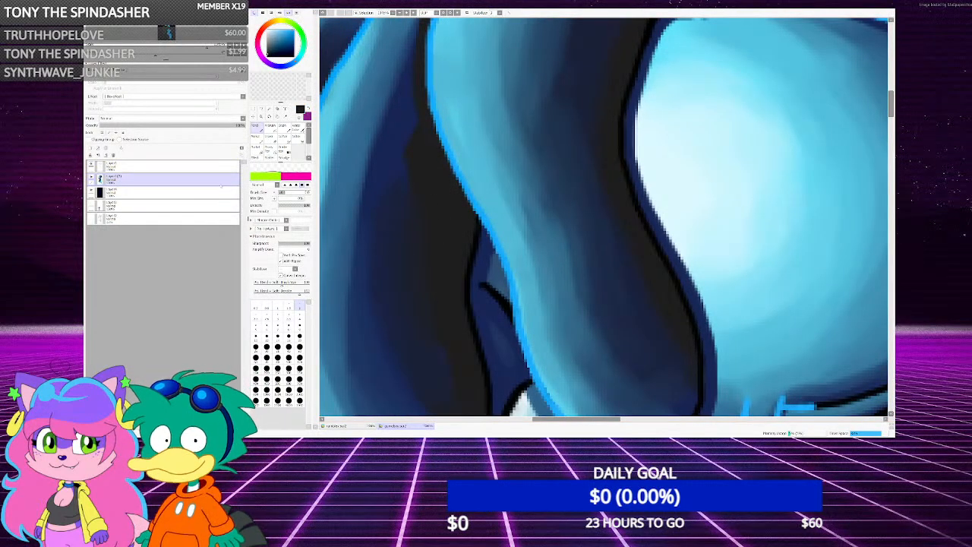
pyautogui.press(']')
pyautogui.press(']')
pyautogui.press(']')
pyautogui.press(']')
pyautogui.press(']')
pyautogui.scroll(-3, 562, 171)
pyautogui.scroll(3, 493, 217)
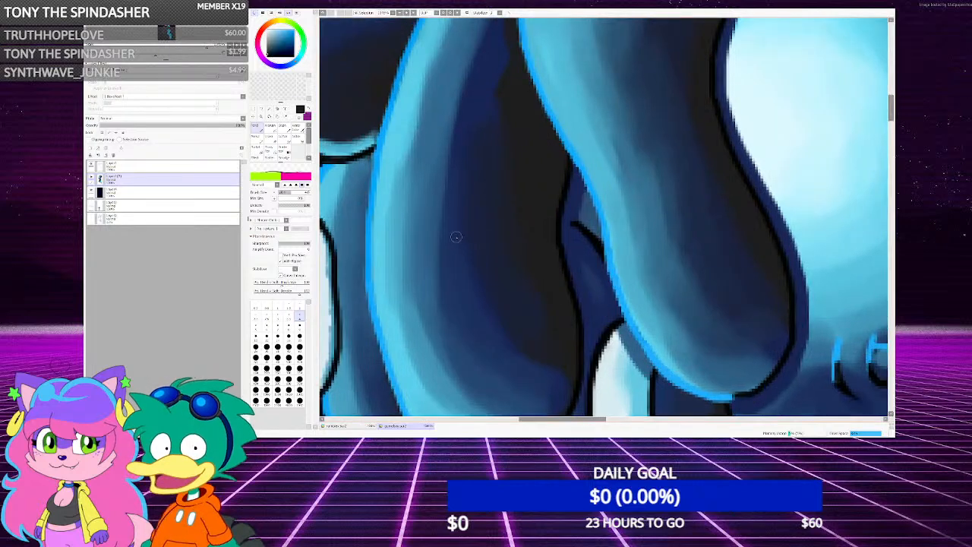
# Sample dark blue and blend the shadow edge of the lock behind the front one with the brush
pyautogui.keyDown('alt'); pyautogui.click(456, 237); pyautogui.keyUp('alt')
pyautogui.scroll(2, 518, 255)
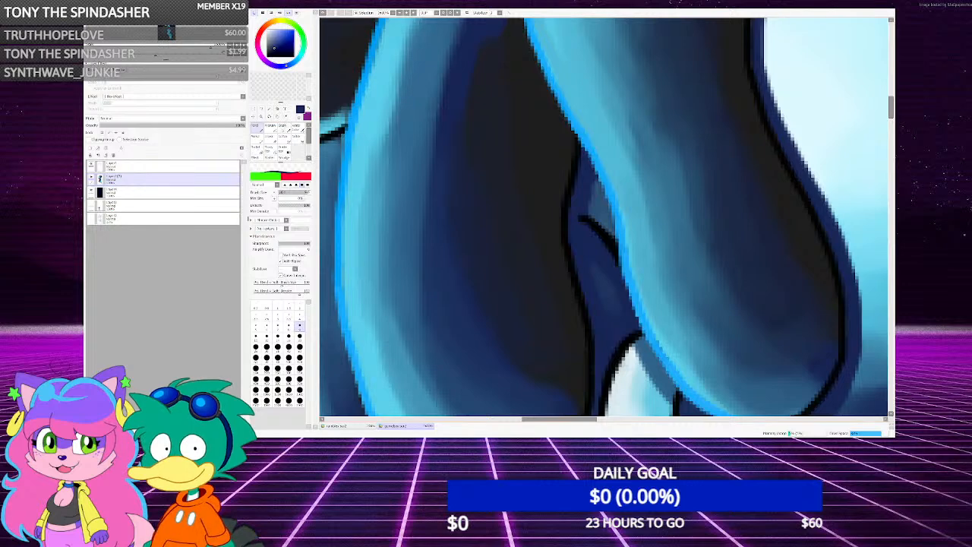
pyautogui.press('b')
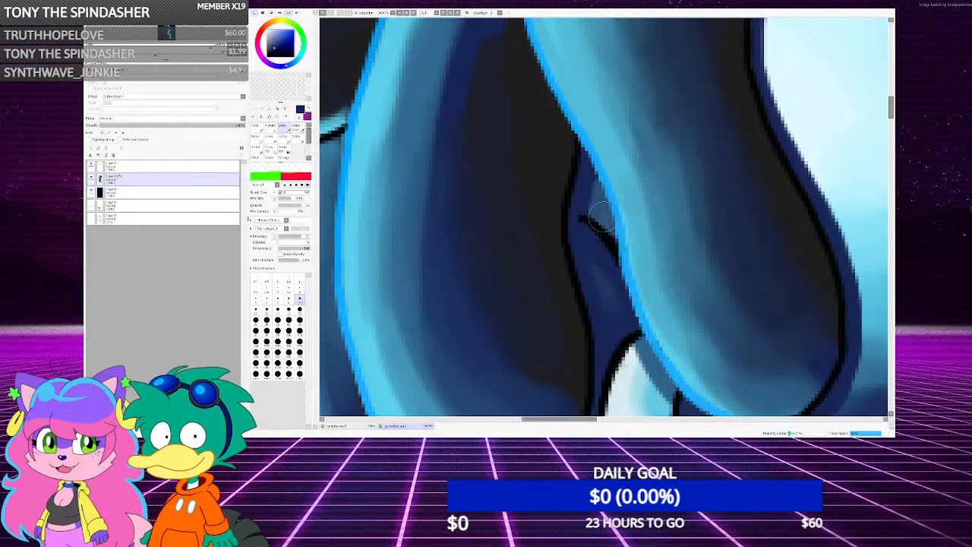
pyautogui.scroll(-2, 603, 218)
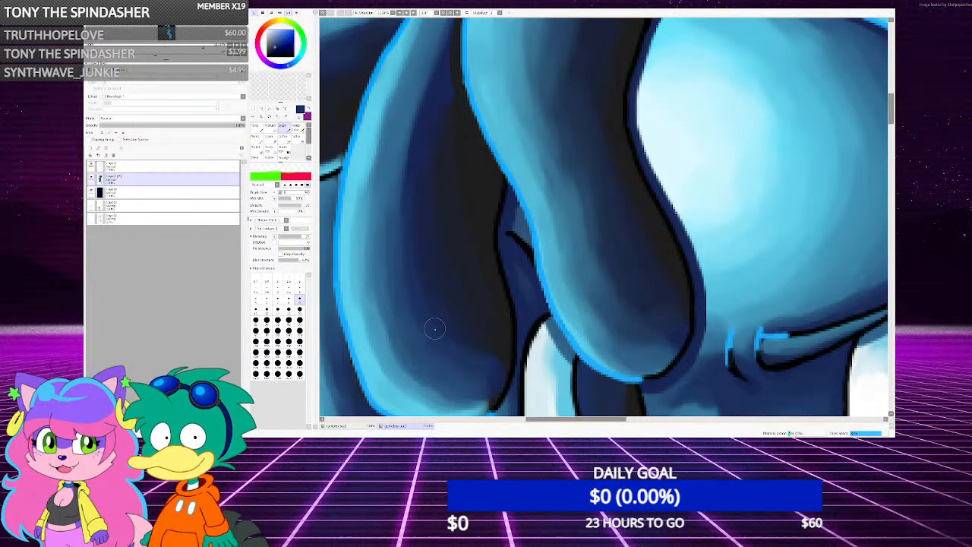
pyautogui.scroll(2, 430, 196)
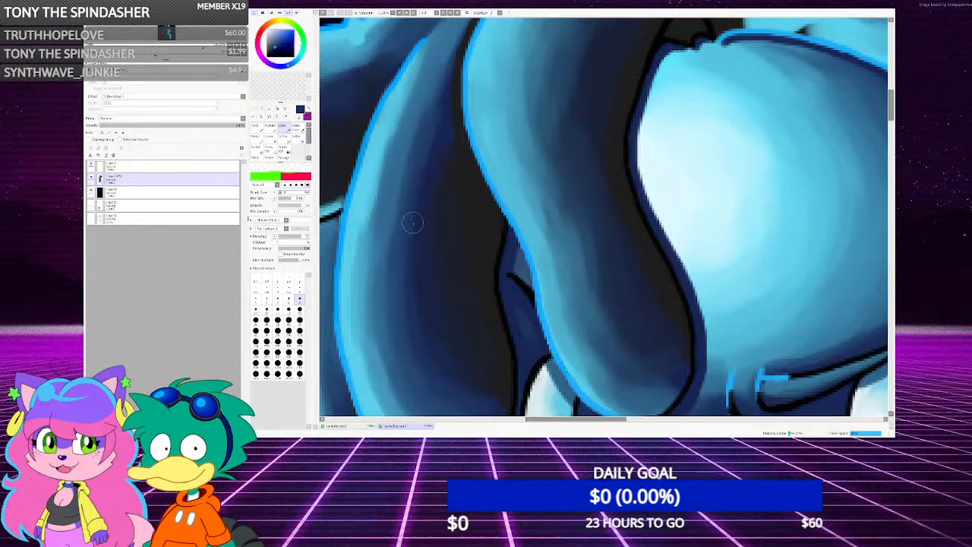
# Blend darker navy shading into the upper part of the left locks where they branch near the scalp
pyautogui.scroll(-4, 414, 223)
pyautogui.scroll(5, 421, 214)
pyautogui.scroll(-3, 418, 202)
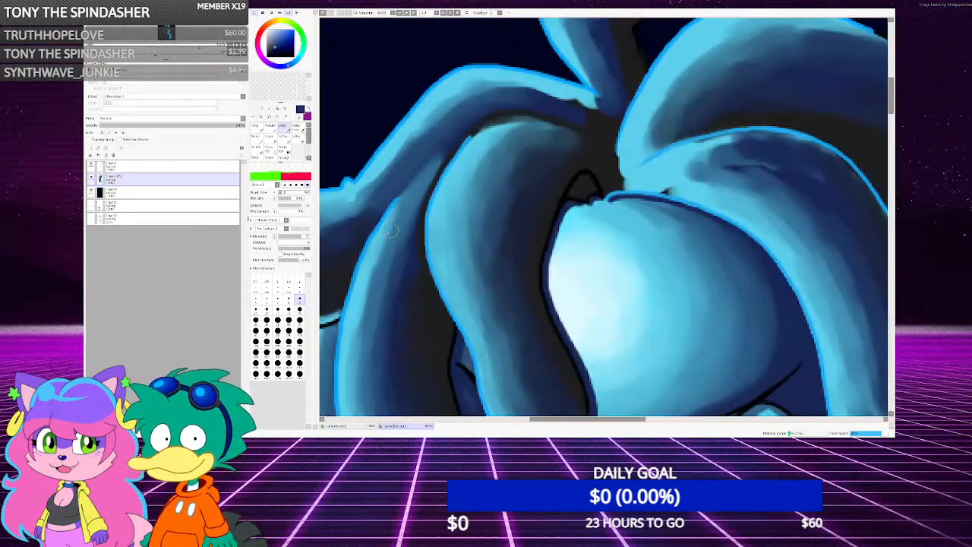
pyautogui.scroll(3, 393, 230)
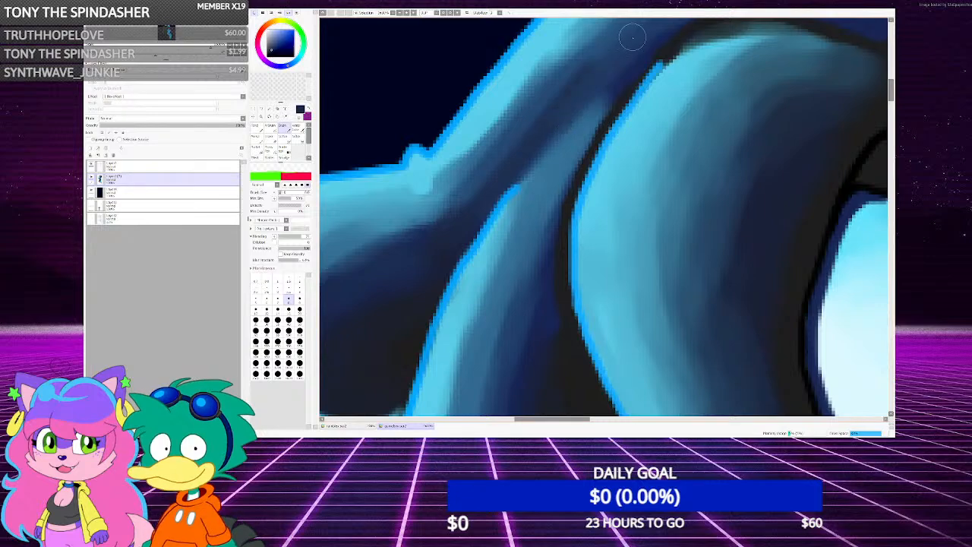
pyautogui.scroll(-1, 480, 210)
pyautogui.scroll(1, 480, 209)
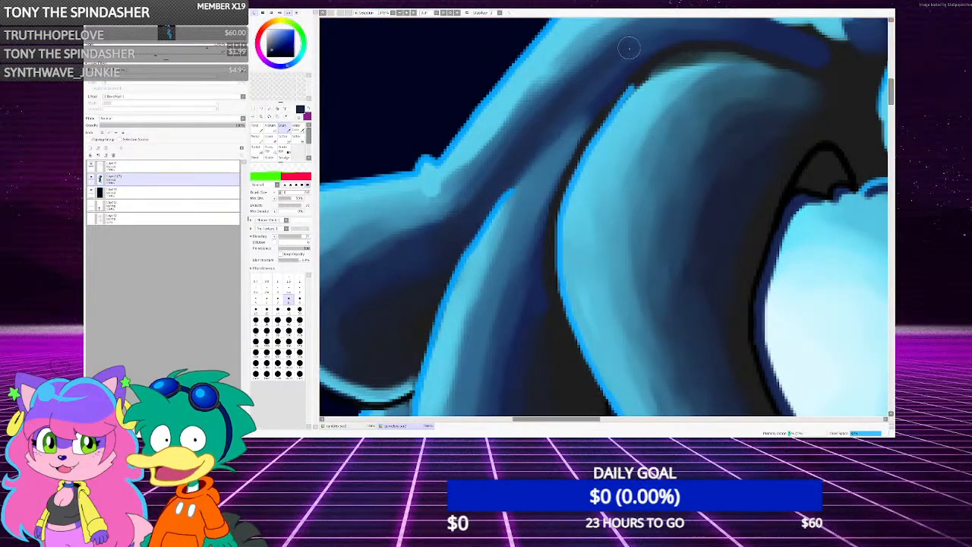
pyautogui.scroll(-4, 629, 49)
pyautogui.scroll(2, 600, 190)
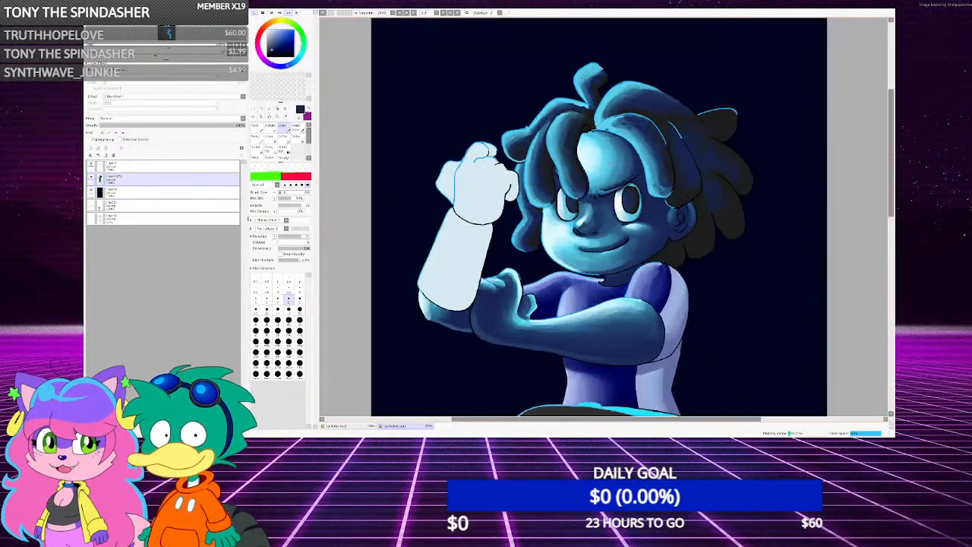
# Sample the white of the eye, then add a new layer and move it to the top of the layer stack
pyautogui.scroll(4, 541, 226)
pyautogui.scroll(-2, 541, 225)
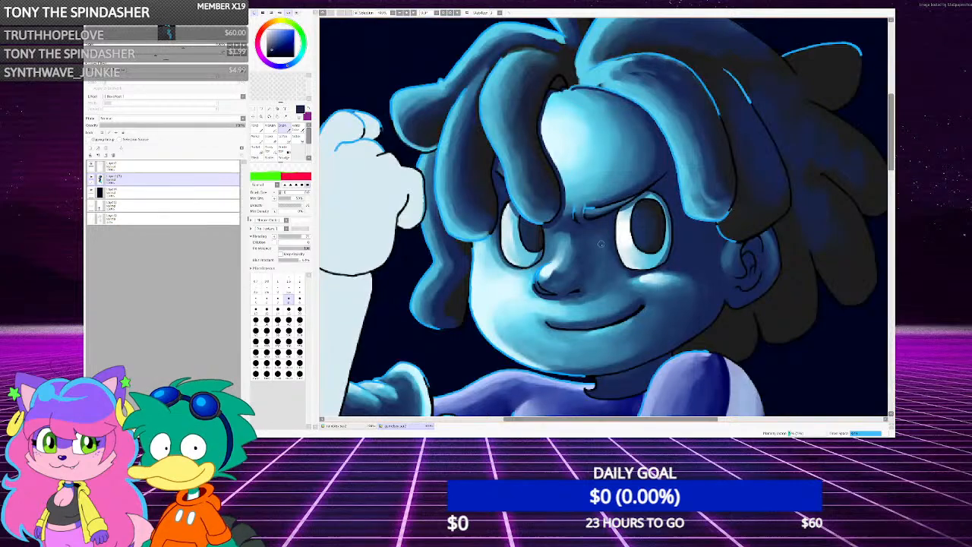
pyautogui.scroll(3, 601, 244)
pyautogui.scroll(-2, 527, 206)
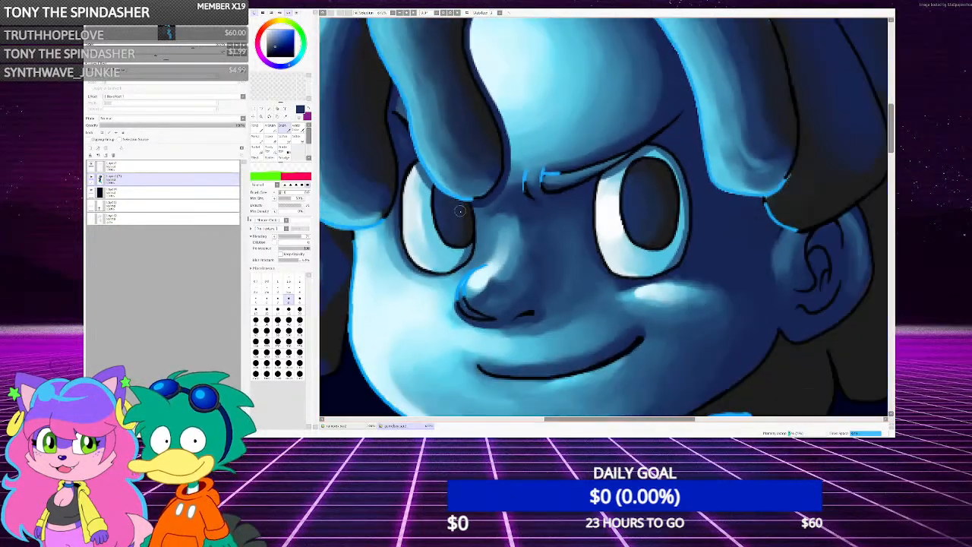
pyautogui.scroll(-1, 479, 209)
pyautogui.scroll(4, 570, 205)
pyautogui.scroll(-2, 560, 200)
pyautogui.rightClick(556, 198)
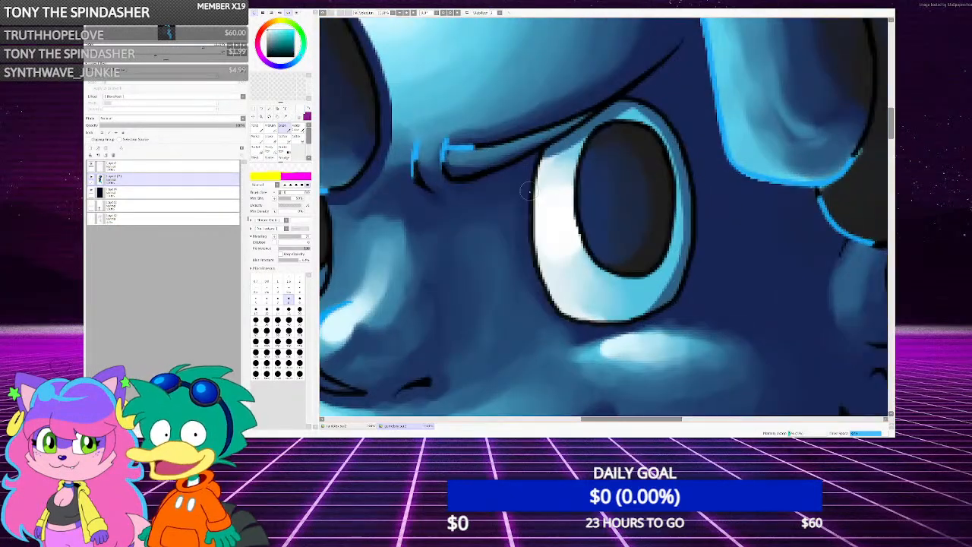
pyautogui.click(90, 148)
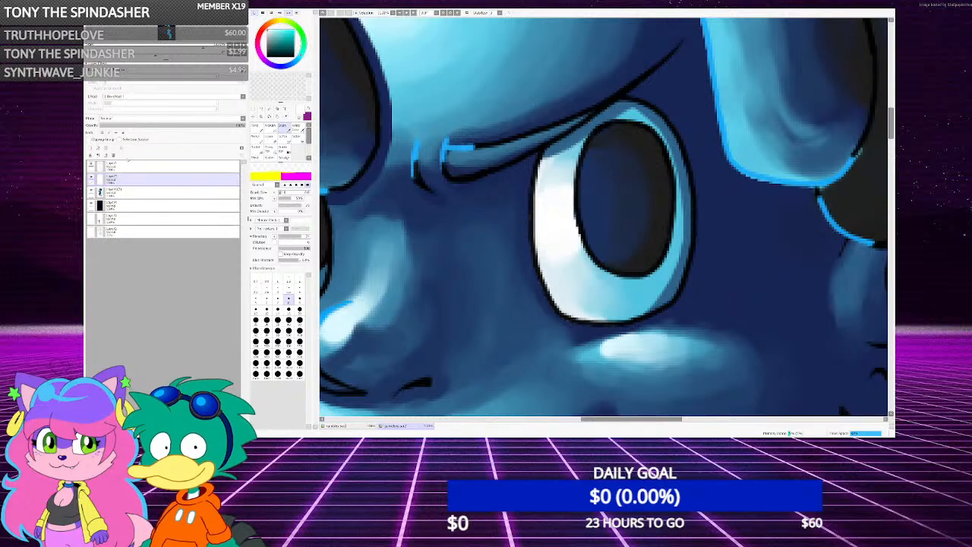
pyautogui.moveTo(134, 179); pyautogui.dragTo(149, 165)
pyautogui.scroll(-1, 456, 207)
pyautogui.scroll(3, 501, 211)
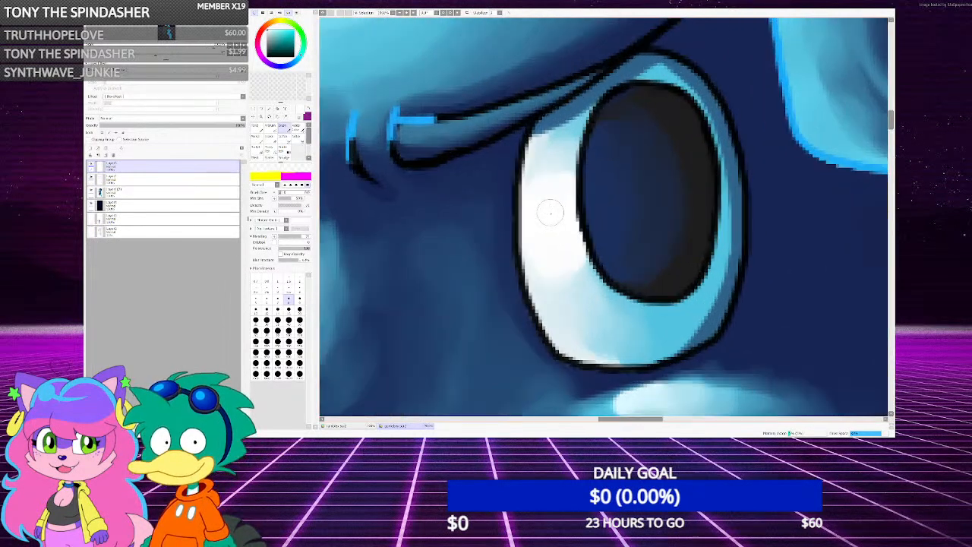
pyautogui.rightClick(544, 245)
pyautogui.rightClick(570, 310)
pyautogui.moveTo(570, 310)
pyautogui.mouseDown()
pyautogui.moveTo(548, 259)
pyautogui.moveTo(549, 281)
pyautogui.mouseUp()
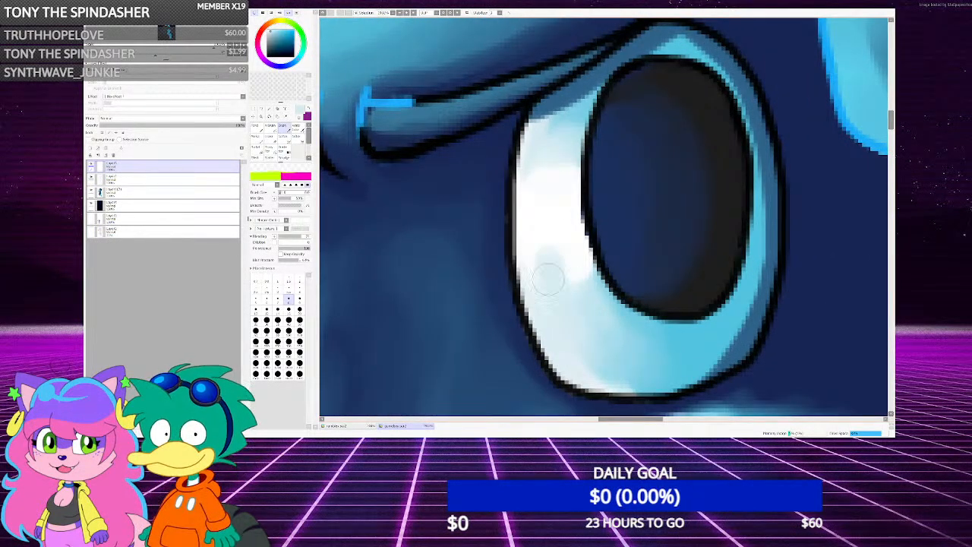
pyautogui.hotkey('ctrl', 'z')
# Paint a solid white oval highlight with the pen over the inner iris edge of each eye on the top layer
pyautogui.click(216, 183)
pyautogui.click(213, 166)
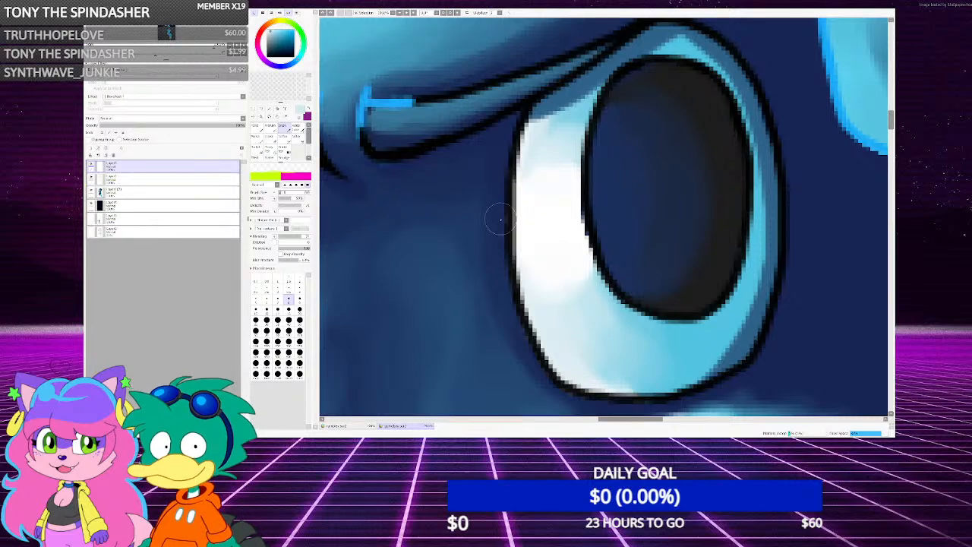
pyautogui.press('n')
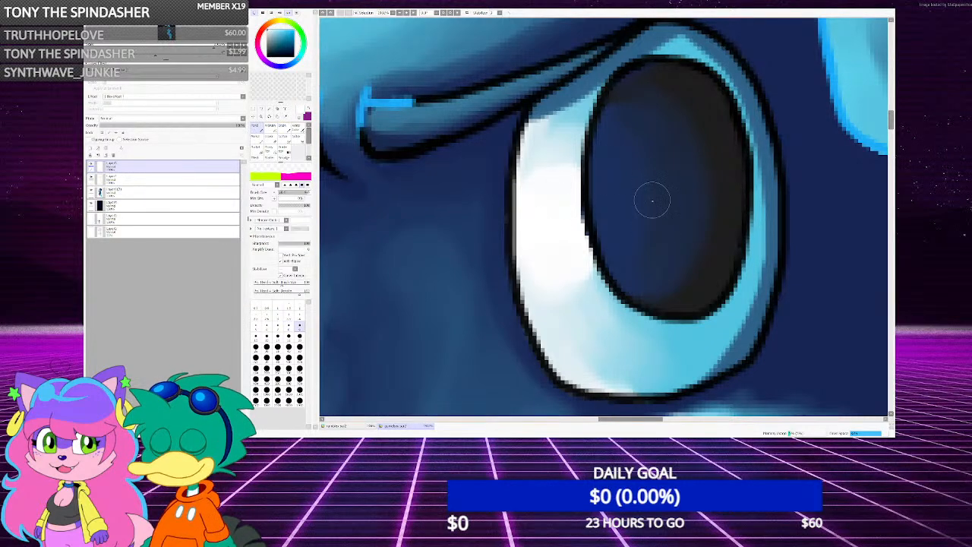
pyautogui.moveTo(597, 186)
pyautogui.mouseDown()
pyautogui.moveTo(597, 235)
pyautogui.moveTo(579, 211)
pyautogui.moveTo(621, 160)
pyautogui.moveTo(588, 229)
pyautogui.moveTo(607, 161)
pyautogui.moveTo(593, 278)
pyautogui.moveTo(609, 155)
pyautogui.moveTo(599, 221)
pyautogui.mouseUp()
pyautogui.scroll(-9, 626, 199)
pyautogui.scroll(8, 503, 199)
pyautogui.moveTo(502, 198)
pyautogui.mouseDown()
pyautogui.moveTo(507, 144)
pyautogui.moveTo(532, 220)
pyautogui.moveTo(545, 159)
pyautogui.moveTo(524, 194)
pyautogui.mouseUp()
pyautogui.scroll(-8, 524, 194)
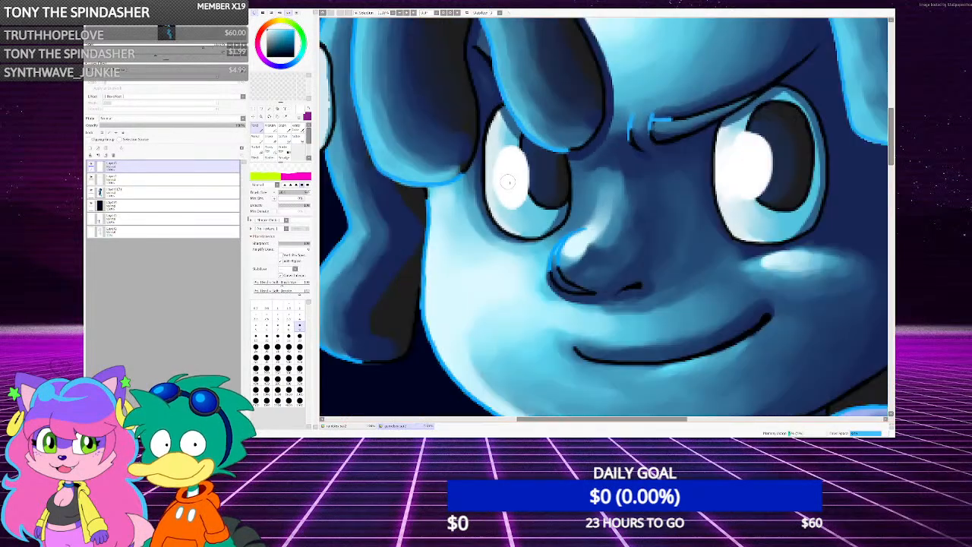
# Enlarge and round out the white highlights on both eyes, extending the one under the lowered brow across its iris
pyautogui.scroll(7, 446, 202)
pyautogui.moveTo(446, 201)
pyautogui.mouseDown()
pyautogui.moveTo(433, 222)
pyautogui.moveTo(441, 267)
pyautogui.moveTo(475, 282)
pyautogui.moveTo(486, 224)
pyautogui.moveTo(468, 181)
pyautogui.moveTo(442, 185)
pyautogui.moveTo(437, 210)
pyautogui.mouseUp()
pyautogui.hscroll(5, 437, 210)
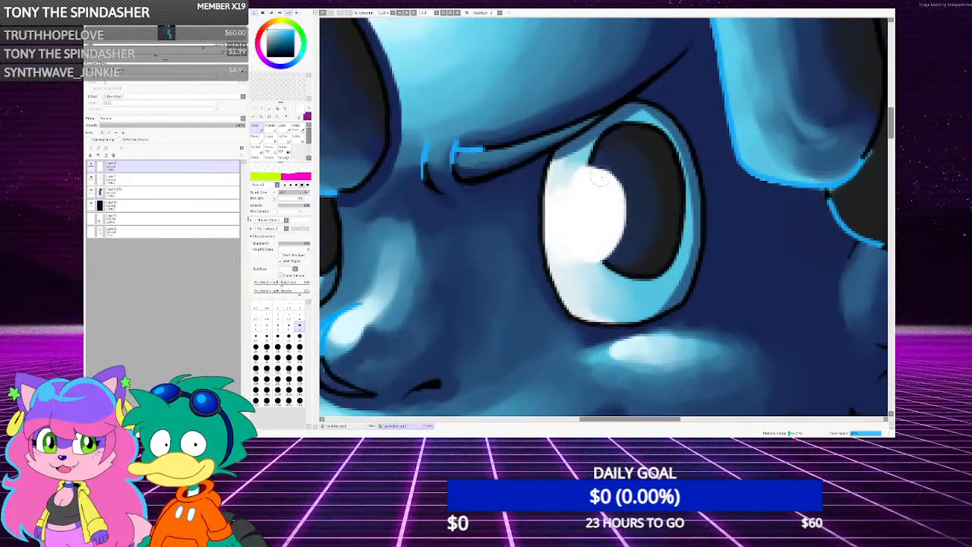
pyautogui.moveTo(559, 182)
pyautogui.mouseDown()
pyautogui.moveTo(560, 240)
pyautogui.moveTo(591, 269)
pyautogui.moveTo(616, 226)
pyautogui.moveTo(619, 176)
pyautogui.moveTo(591, 161)
pyautogui.moveTo(569, 217)
pyautogui.mouseUp()
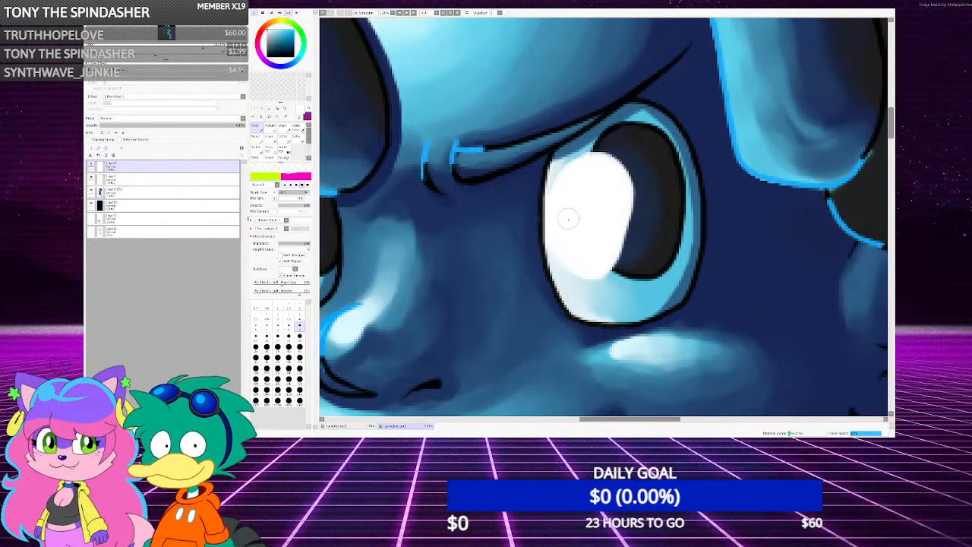
pyautogui.moveTo(627, 239); pyautogui.dragTo(621, 189)
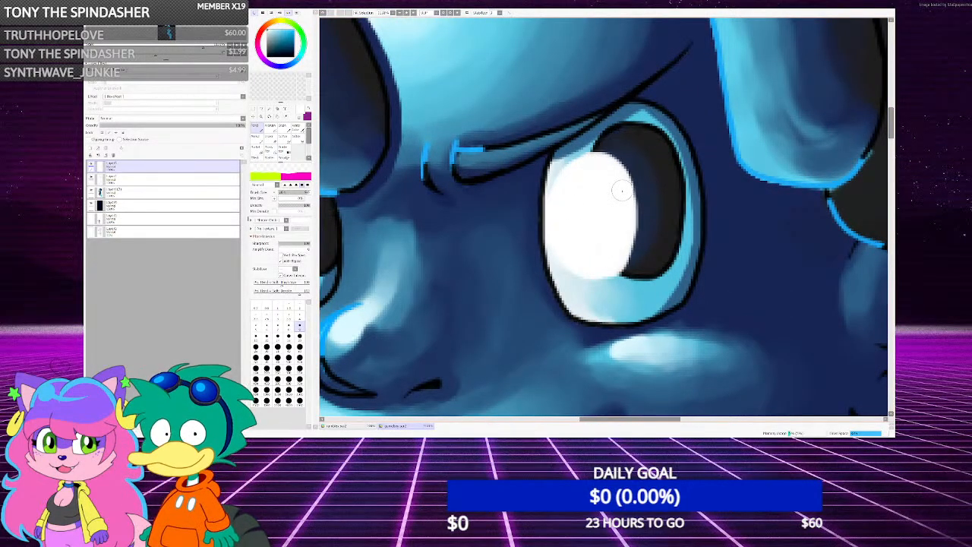
pyautogui.scroll(-2, 622, 189)
pyautogui.scroll(2, 518, 170)
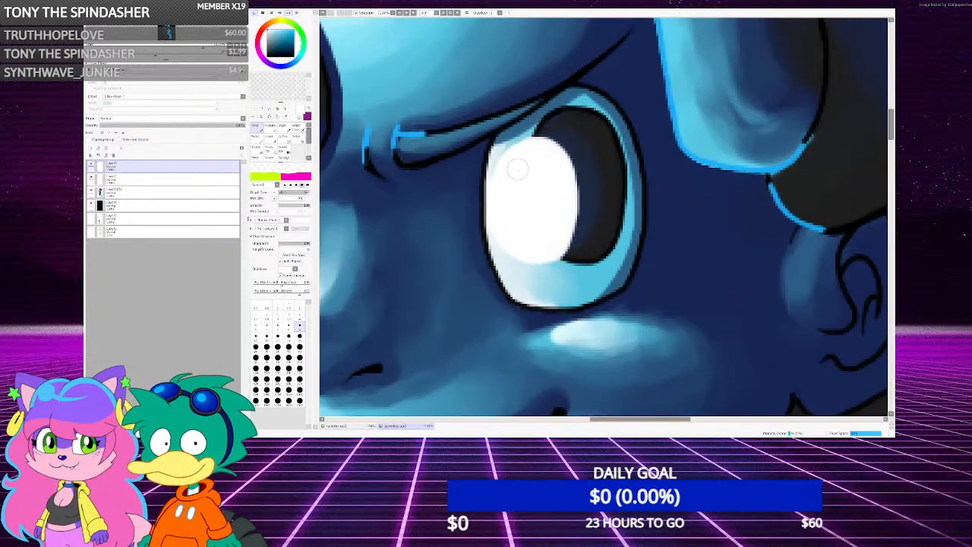
# Fade the iris side of the white highlight on the eye under the lowered brow with a low-density eraser
pyautogui.click(282, 129)
pyautogui.scroll(-2, 495, 205)
pyautogui.scroll(2, 490, 200)
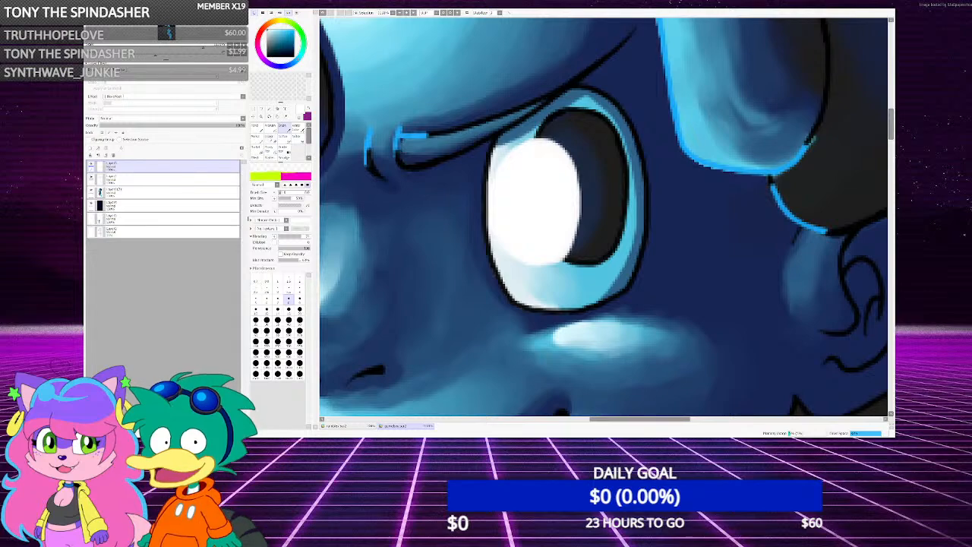
pyautogui.click(270, 138)
pyautogui.scroll(2, 516, 265)
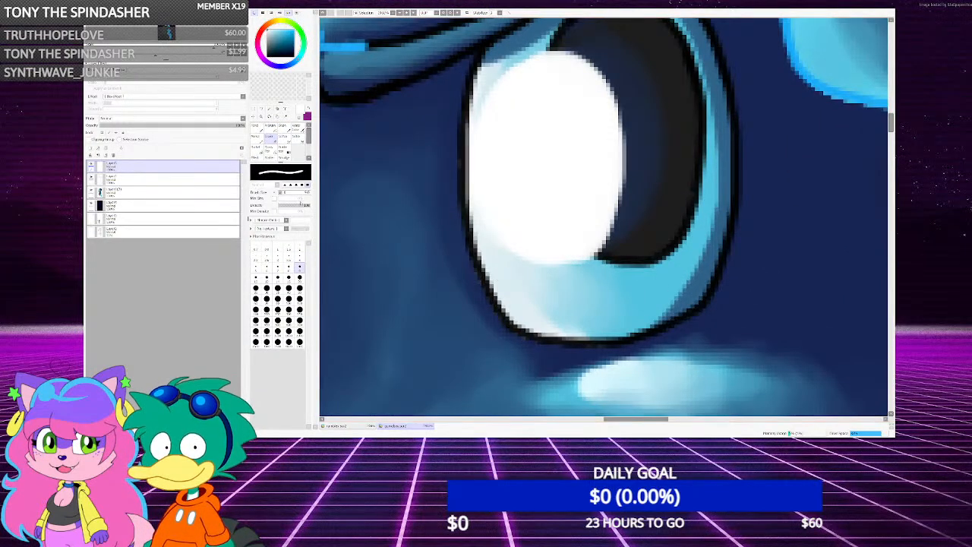
pyautogui.scroll(-2, 575, 261)
pyautogui.scroll(2, 488, 221)
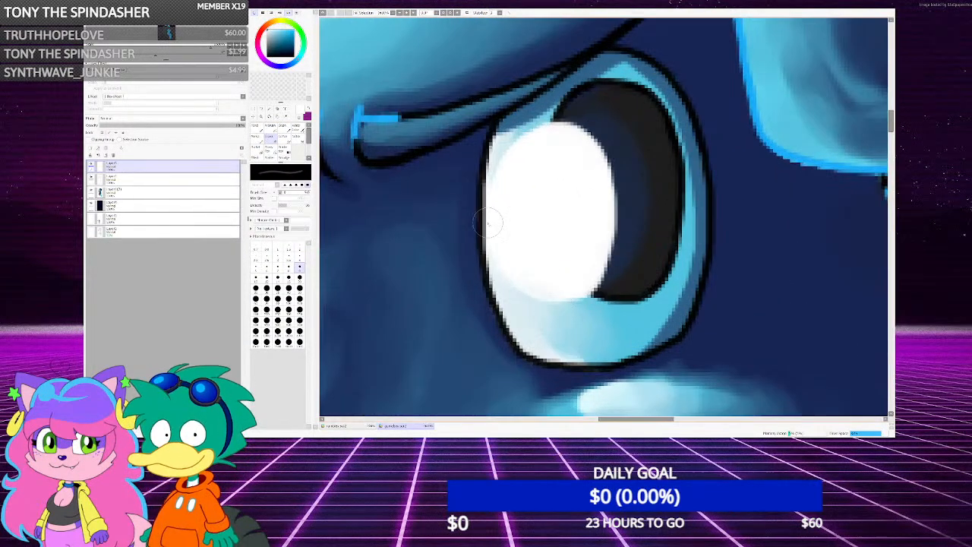
pyautogui.moveTo(603, 280)
pyautogui.mouseDown()
pyautogui.moveTo(561, 304)
pyautogui.moveTo(613, 266)
pyautogui.moveTo(614, 171)
pyautogui.mouseUp()
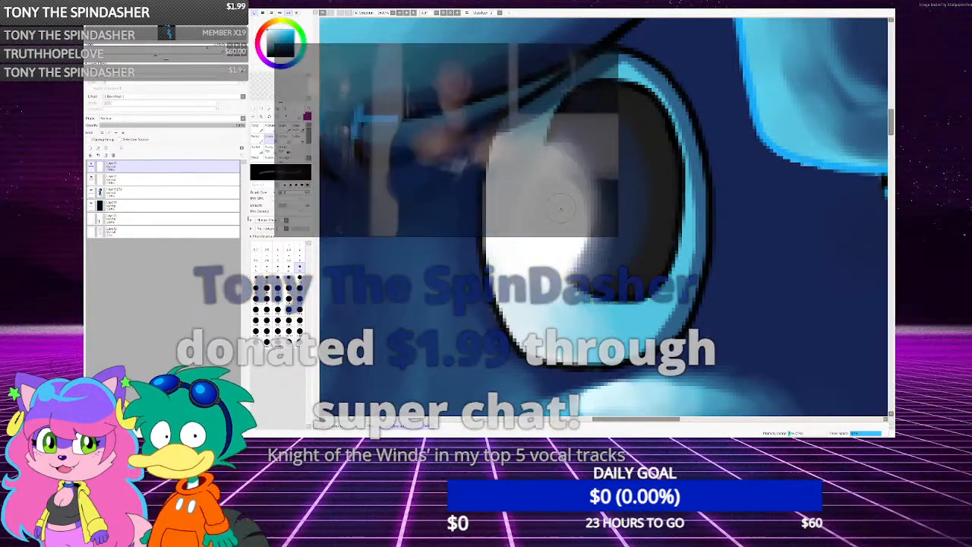
# Fade the outer, iris-side and lower edges of the white highlight on the eye beside the hanging dreadlock with the low-density eraser
pyautogui.scroll(-6, 694, 185)
pyautogui.scroll(6, 616, 196)
pyautogui.moveTo(456, 267)
pyautogui.mouseDown()
pyautogui.moveTo(484, 297)
pyautogui.moveTo(456, 298)
pyautogui.moveTo(495, 280)
pyautogui.moveTo(477, 292)
pyautogui.moveTo(507, 226)
pyautogui.moveTo(511, 183)
pyautogui.moveTo(513, 225)
pyautogui.moveTo(504, 184)
pyautogui.moveTo(448, 125)
pyautogui.moveTo(437, 165)
pyautogui.mouseUp()
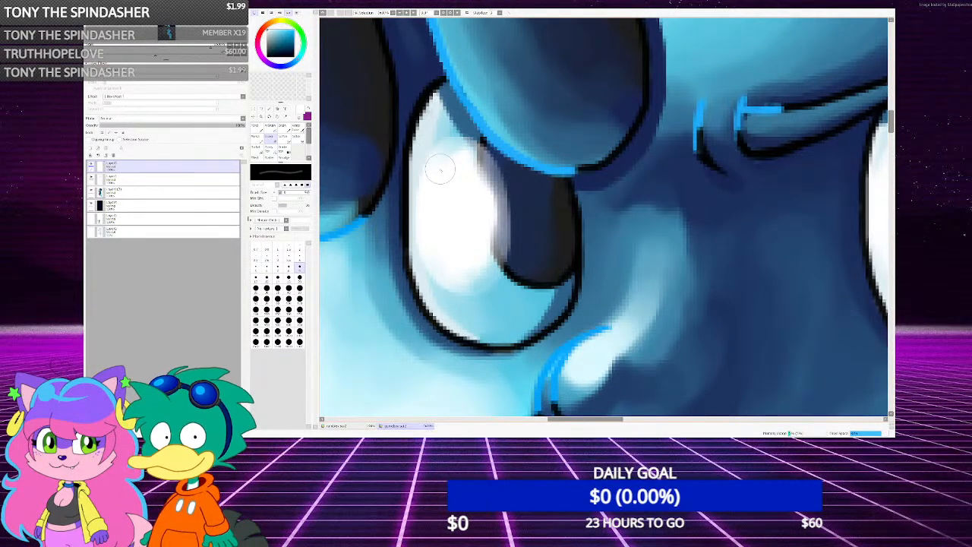
pyautogui.scroll(-4, 439, 173)
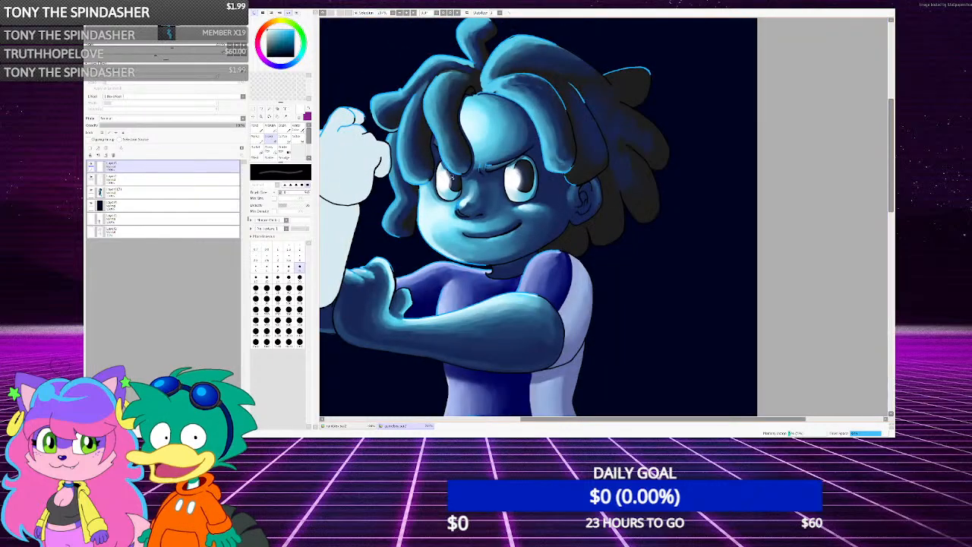
pyautogui.scroll(3, 463, 173)
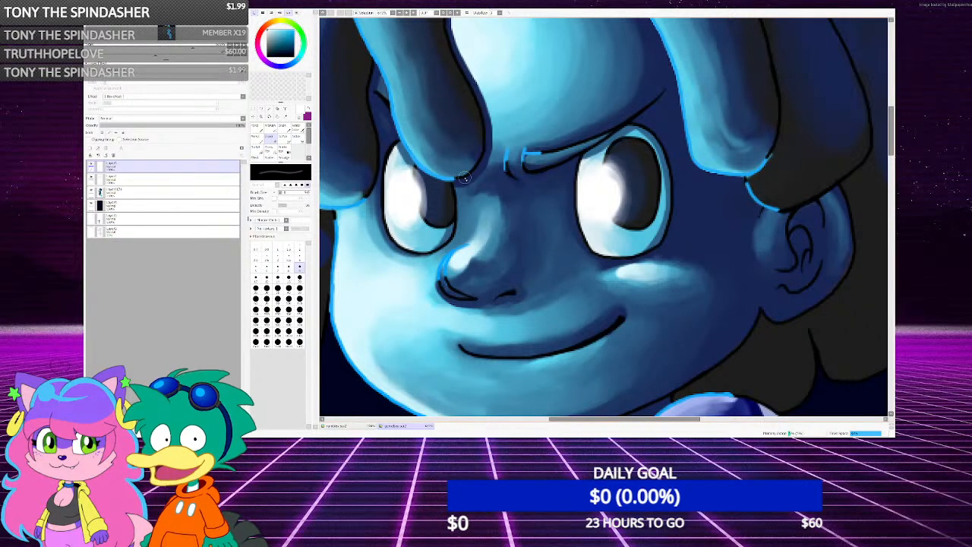
pyautogui.scroll(5, 444, 180)
pyautogui.moveTo(381, 179)
pyautogui.mouseDown()
pyautogui.moveTo(394, 247)
pyautogui.moveTo(388, 228)
pyautogui.moveTo(404, 222)
pyautogui.moveTo(380, 163)
pyautogui.mouseUp()
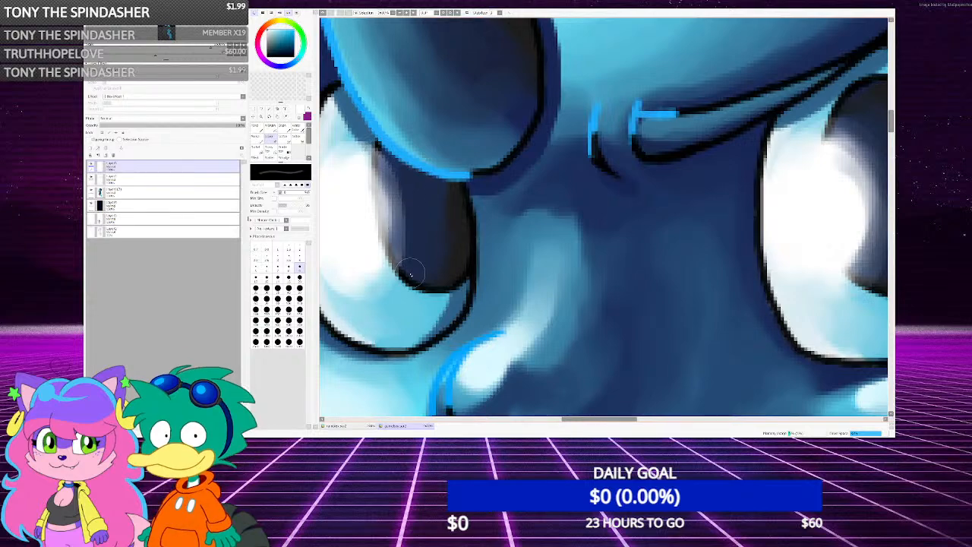
pyautogui.moveTo(410, 273); pyautogui.dragTo(370, 307)
pyautogui.moveTo(382, 162); pyautogui.dragTo(417, 181)
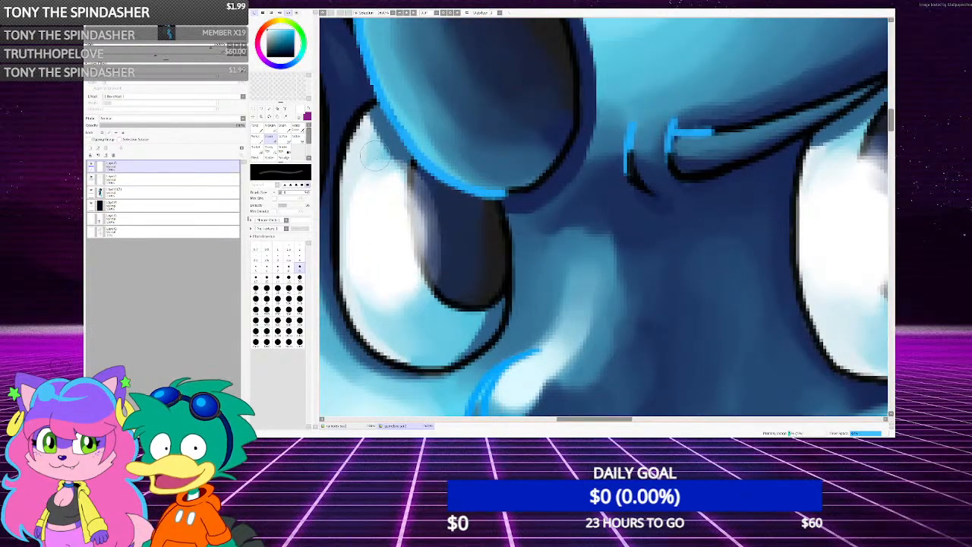
pyautogui.moveTo(378, 286); pyautogui.dragTo(365, 297)
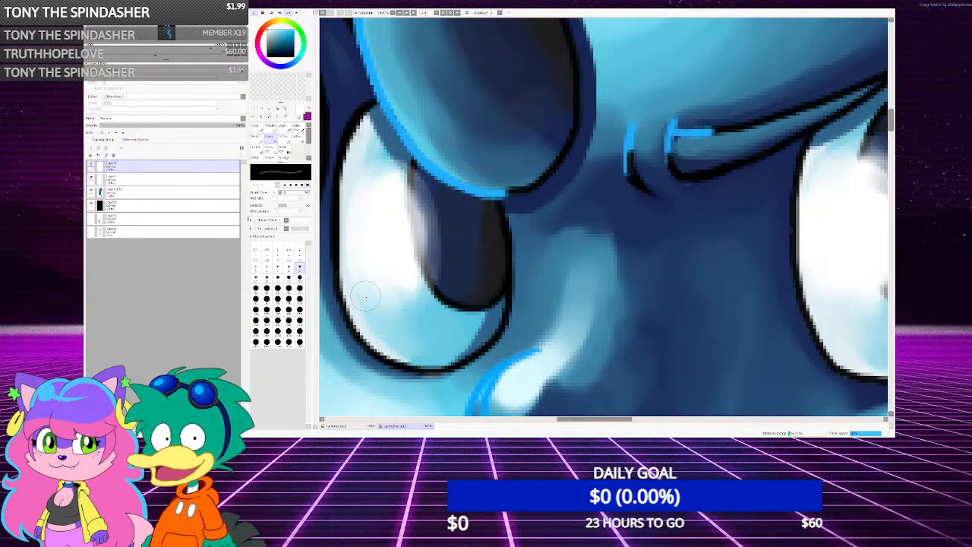
pyautogui.scroll(-2, 373, 226)
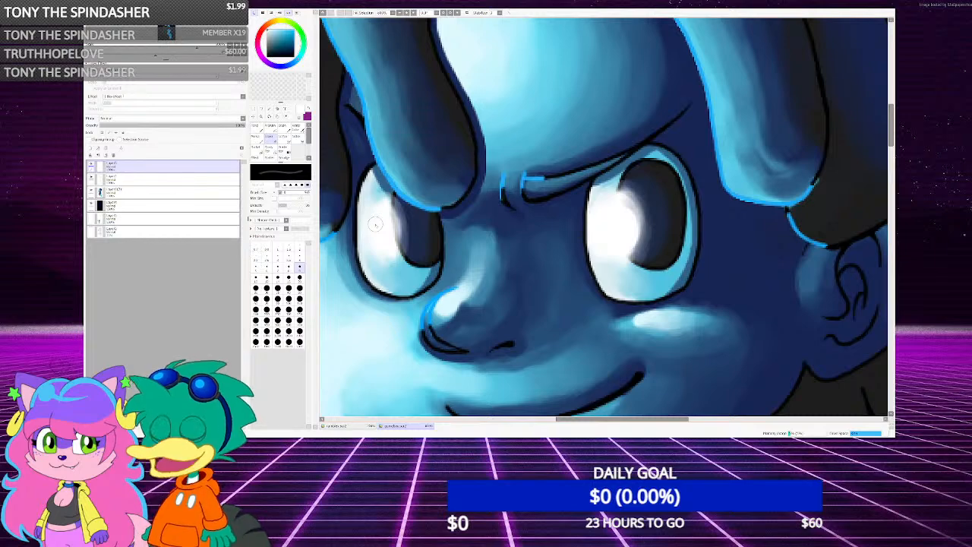
pyautogui.scroll(-4, 375, 225)
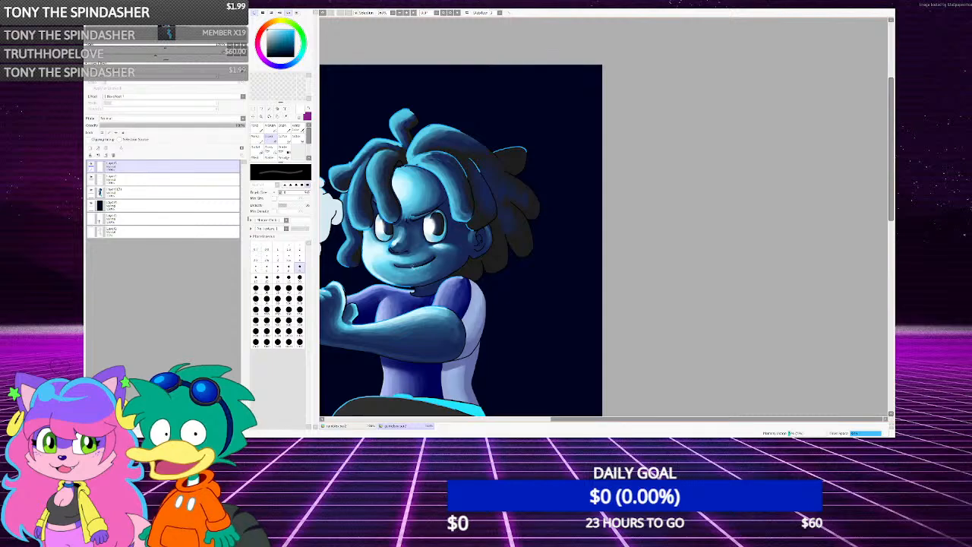
# Sample the light blue from the painting and switch to the Brush tool for blending the hair
pyautogui.scroll(5, 402, 141)
pyautogui.rightClick(592, 227)
pyautogui.scroll(-3, 592, 228)
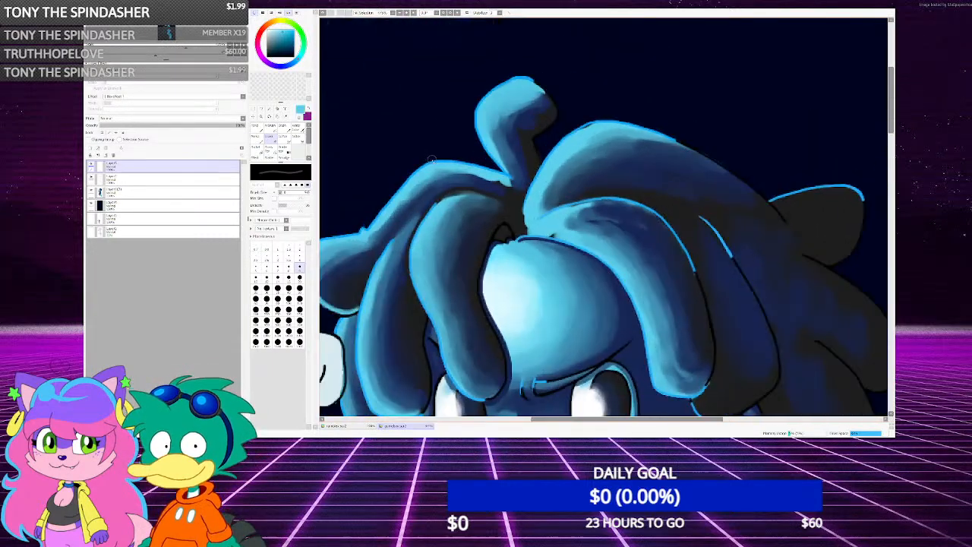
pyautogui.scroll(3, 418, 178)
pyautogui.click(282, 128)
pyautogui.scroll(1, 357, 157)
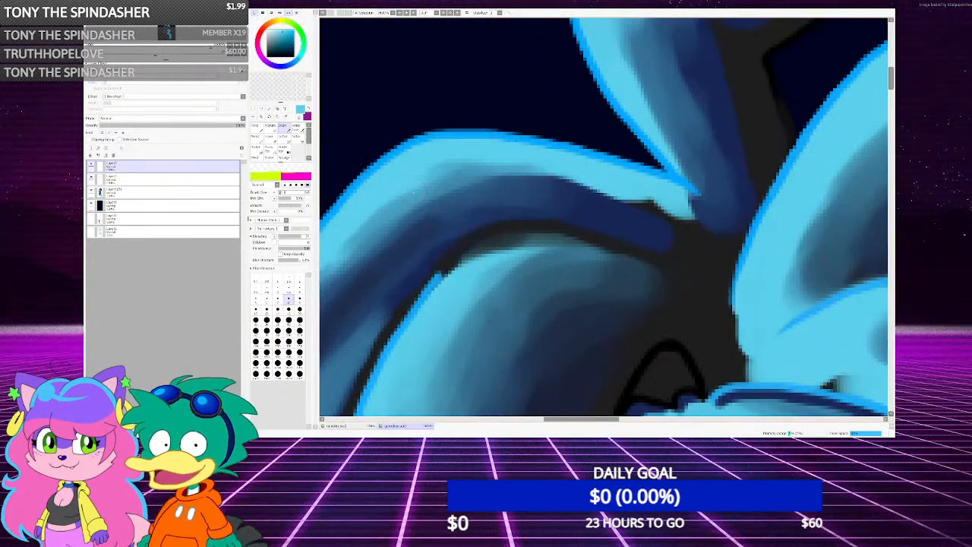
pyautogui.moveTo(418, 195)
pyautogui.mouseDown()
pyautogui.moveTo(505, 174)
pyautogui.moveTo(670, 212)
pyautogui.mouseUp()
pyautogui.hotkey('ctrl', 'z')
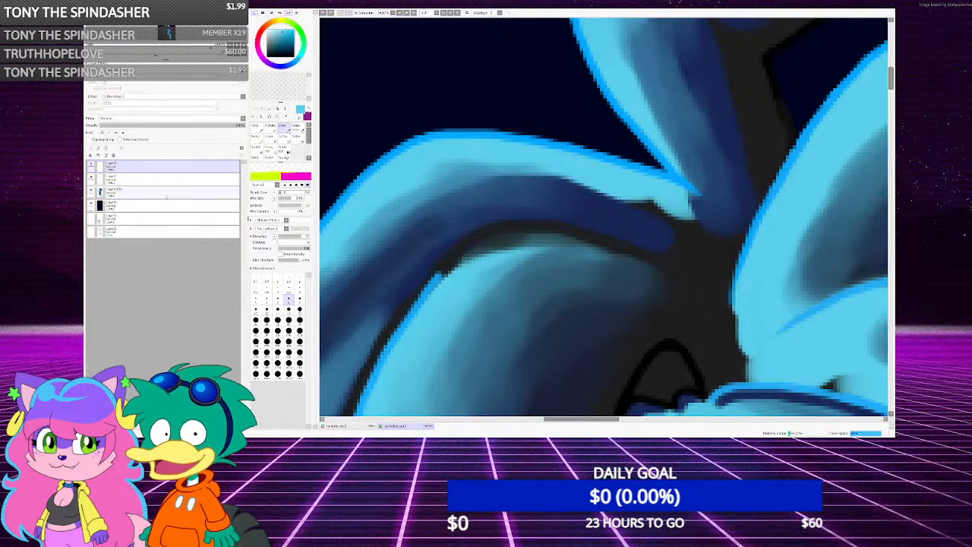
# Select the painted character layer and blend light blue and sampled dark blue along the dreadlock arching outward below the upright curl
pyautogui.click(186, 192)
pyautogui.moveTo(418, 200)
pyautogui.mouseDown()
pyautogui.moveTo(473, 182)
pyautogui.moveTo(570, 182)
pyautogui.moveTo(698, 225)
pyautogui.moveTo(589, 192)
pyautogui.moveTo(524, 187)
pyautogui.moveTo(689, 228)
pyautogui.mouseUp()
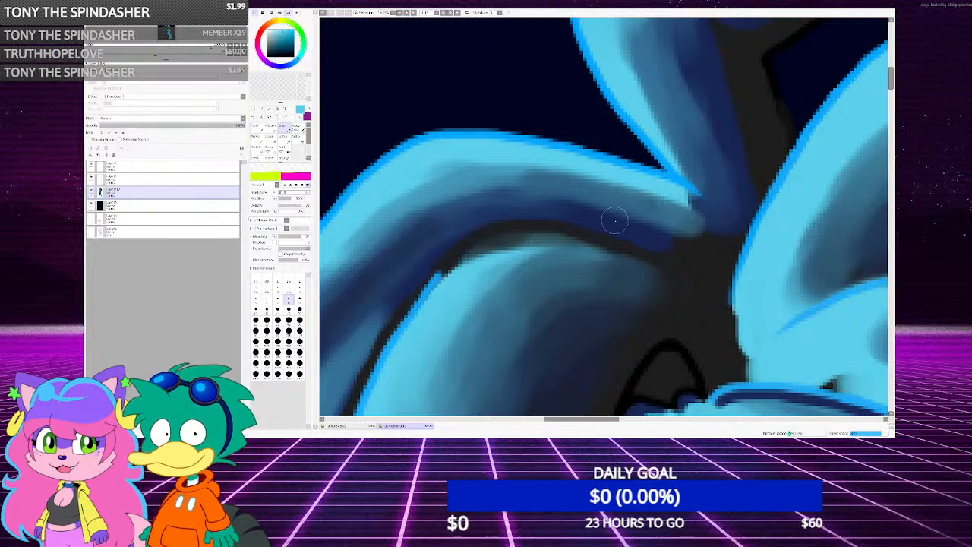
pyautogui.moveTo(616, 220)
pyautogui.mouseDown()
pyautogui.moveTo(668, 227)
pyautogui.moveTo(467, 190)
pyautogui.moveTo(418, 209)
pyautogui.moveTo(465, 194)
pyautogui.mouseUp()
pyautogui.rightClick(407, 235)
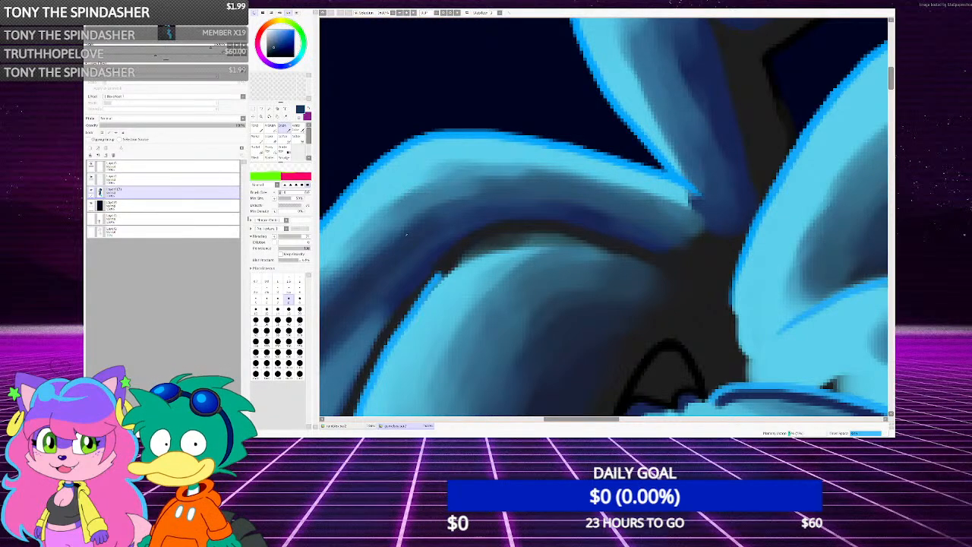
pyautogui.moveTo(406, 235)
pyautogui.mouseDown()
pyautogui.moveTo(468, 198)
pyautogui.moveTo(587, 200)
pyautogui.moveTo(644, 220)
pyautogui.moveTo(507, 177)
pyautogui.moveTo(420, 200)
pyautogui.moveTo(342, 260)
pyautogui.moveTo(386, 214)
pyautogui.moveTo(492, 166)
pyautogui.moveTo(690, 218)
pyautogui.mouseUp()
# Sample light blue and paint it down the stem of the upright curl to its root, beside the rim light
pyautogui.scroll(-2, 454, 198)
pyautogui.scroll(2, 579, 182)
pyautogui.rightClick(505, 100)
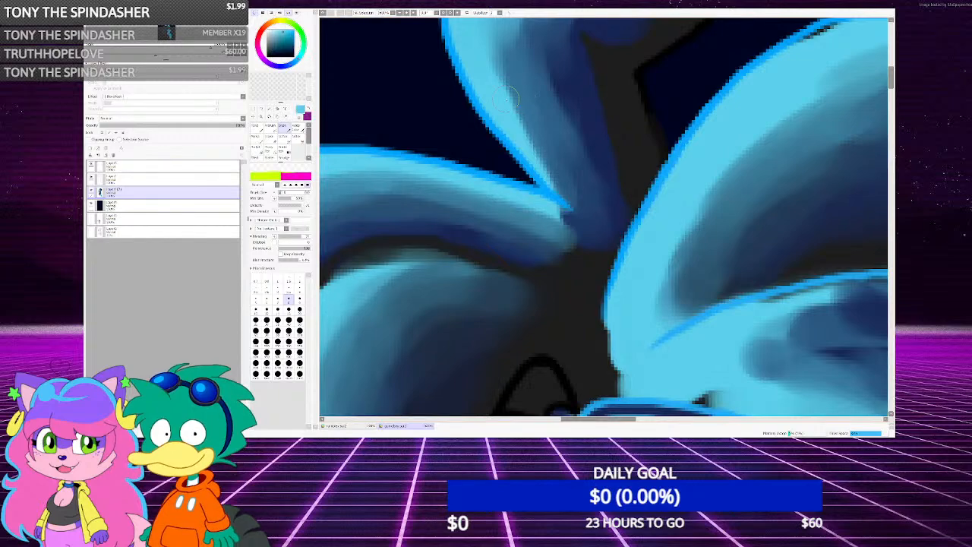
pyautogui.moveTo(505, 99)
pyautogui.mouseDown()
pyautogui.moveTo(591, 226)
pyautogui.moveTo(594, 213)
pyautogui.moveTo(520, 87)
pyautogui.mouseUp()
pyautogui.scroll(2, 527, 90)
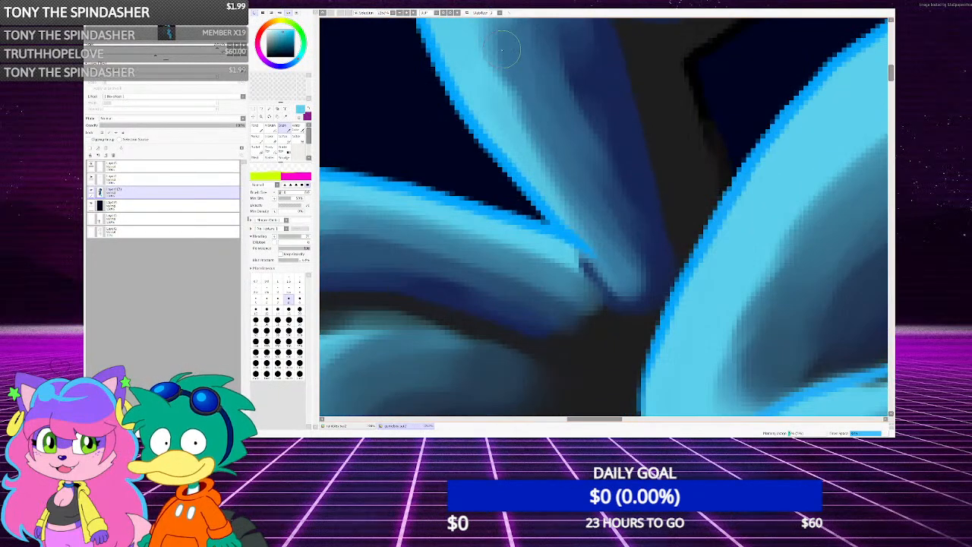
pyautogui.moveTo(502, 50); pyautogui.dragTo(578, 196)
pyautogui.scroll(-3, 577, 213)
pyautogui.scroll(1, 556, 156)
pyautogui.moveTo(549, 143)
pyautogui.mouseDown()
pyautogui.moveTo(561, 189)
pyautogui.moveTo(534, 129)
pyautogui.moveTo(578, 244)
pyautogui.moveTo(610, 285)
pyautogui.moveTo(587, 253)
pyautogui.moveTo(555, 129)
pyautogui.moveTo(577, 245)
pyautogui.mouseUp()
# Blend mid blue and navy along the inner side of the upright curl, from its bulb down the stem
pyautogui.rightClick(610, 287)
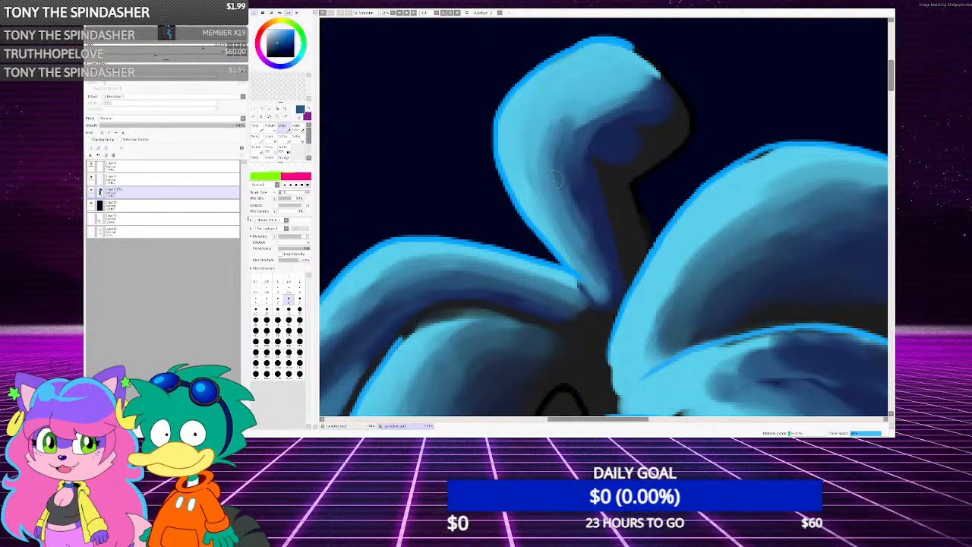
pyautogui.moveTo(557, 180)
pyautogui.mouseDown()
pyautogui.moveTo(571, 136)
pyautogui.moveTo(552, 154)
pyautogui.moveTo(570, 215)
pyautogui.moveTo(569, 180)
pyautogui.moveTo(568, 206)
pyautogui.mouseUp()
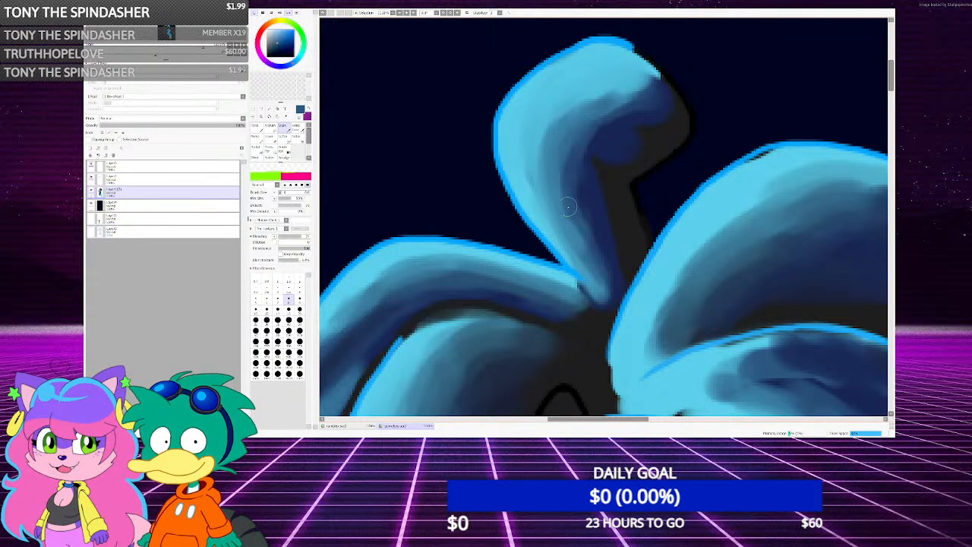
pyautogui.scroll(-2, 494, 230)
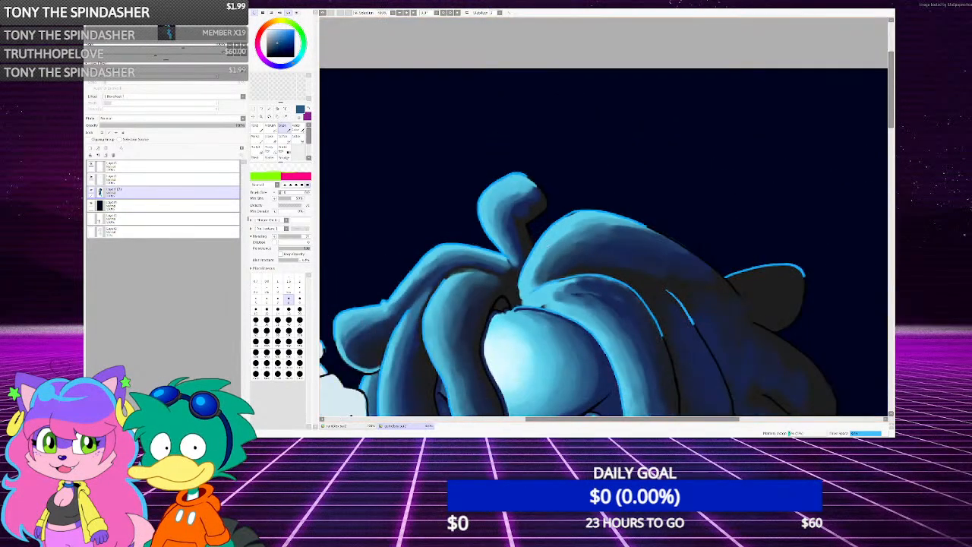
pyautogui.scroll(5, 510, 209)
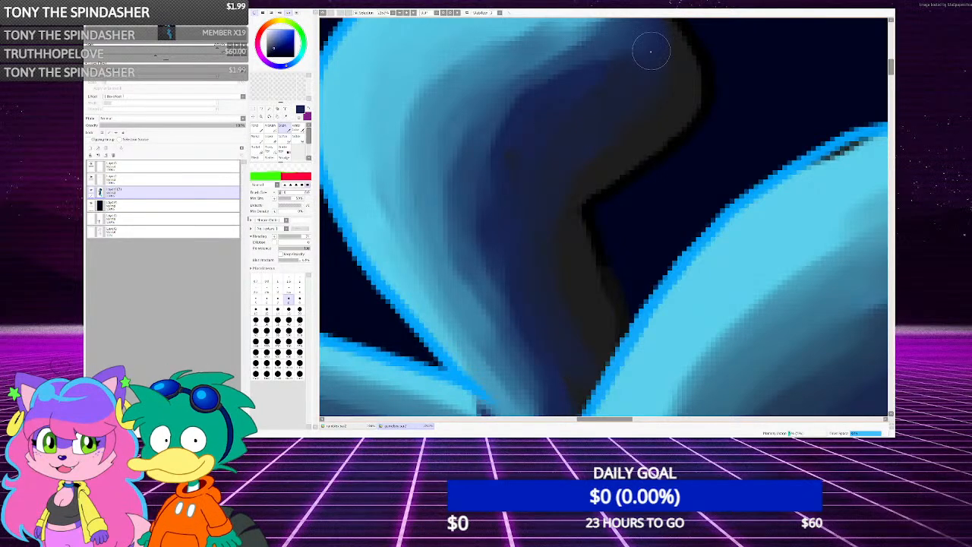
pyautogui.scroll(-3, 531, 296)
pyautogui.scroll(1, 496, 266)
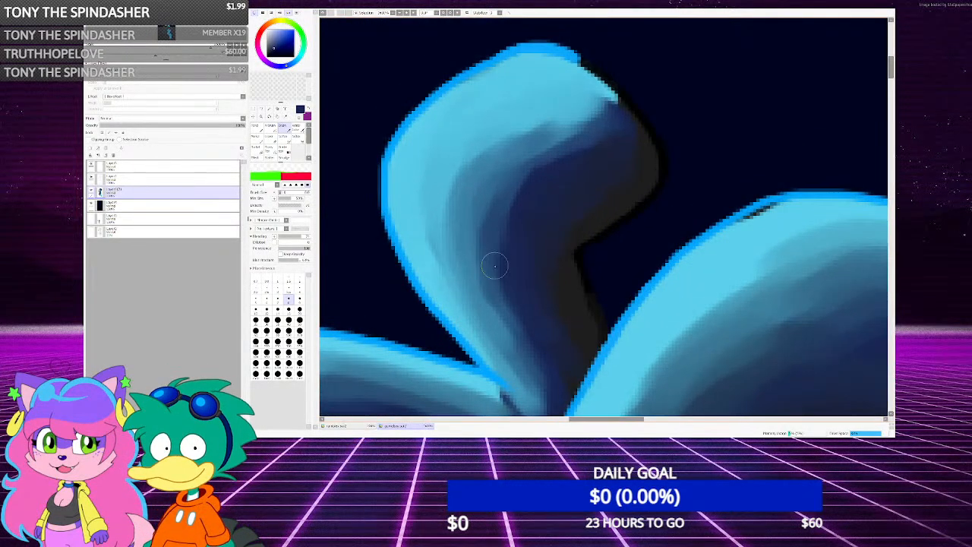
pyautogui.moveTo(571, 148)
pyautogui.mouseDown()
pyautogui.moveTo(504, 249)
pyautogui.moveTo(542, 351)
pyautogui.mouseUp()
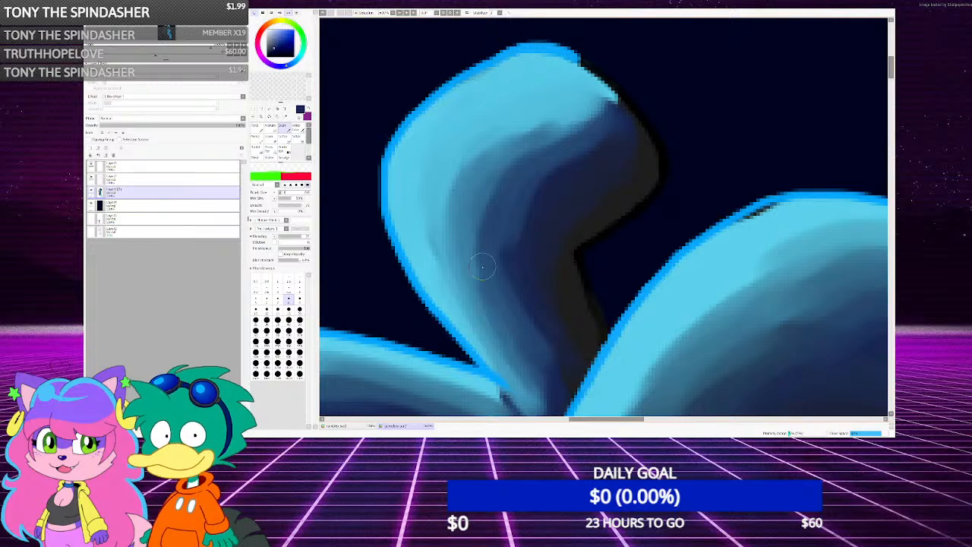
pyautogui.scroll(-2, 498, 232)
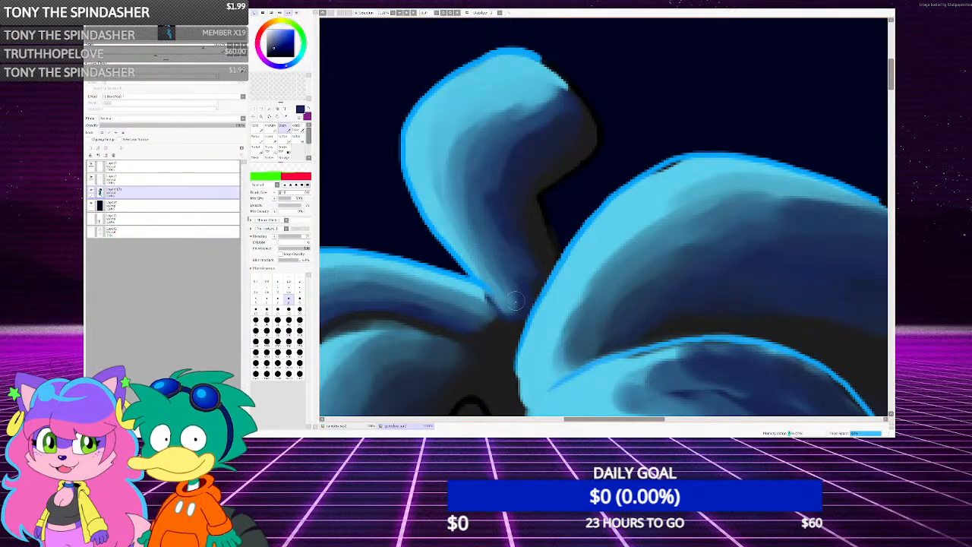
# Sample near-black and shade the root of the outward-arching dreadlock where it meets the upright curl
pyautogui.scroll(-2, 554, 270)
pyautogui.scroll(3, 525, 303)
pyautogui.rightClick(534, 319)
pyautogui.moveTo(503, 302)
pyautogui.mouseDown()
pyautogui.moveTo(418, 273)
pyautogui.moveTo(514, 322)
pyautogui.moveTo(408, 266)
pyautogui.moveTo(430, 281)
pyautogui.moveTo(443, 270)
pyautogui.moveTo(534, 302)
pyautogui.moveTo(418, 256)
pyautogui.moveTo(532, 317)
pyautogui.moveTo(386, 258)
pyautogui.mouseUp()
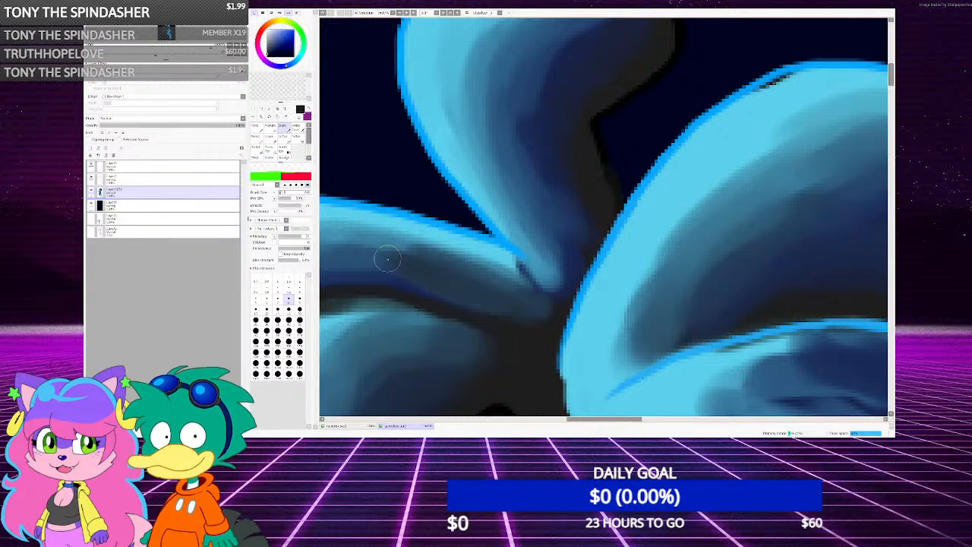
pyautogui.moveTo(494, 272); pyautogui.dragTo(562, 327)
pyautogui.moveTo(528, 297); pyautogui.dragTo(551, 323)
pyautogui.scroll(-3, 547, 304)
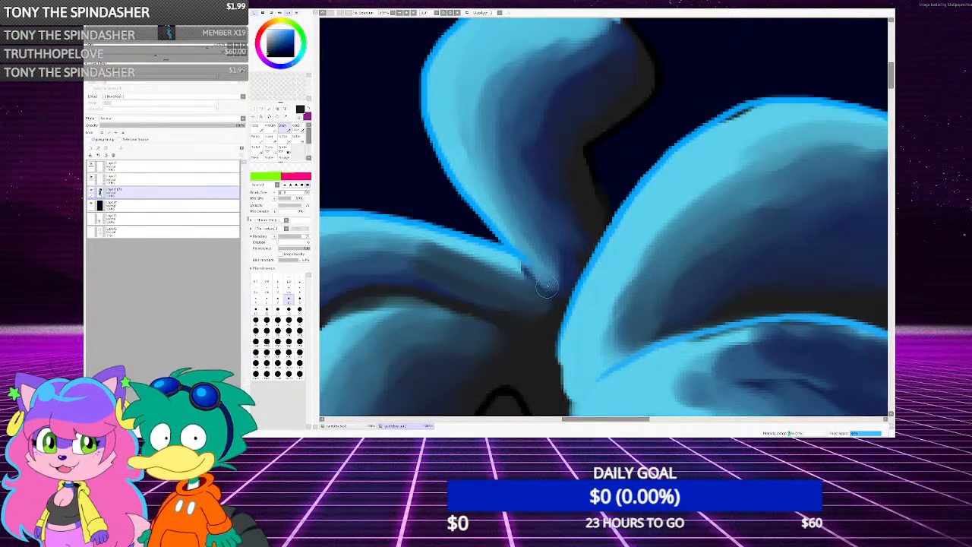
pyautogui.scroll(-1, 560, 262)
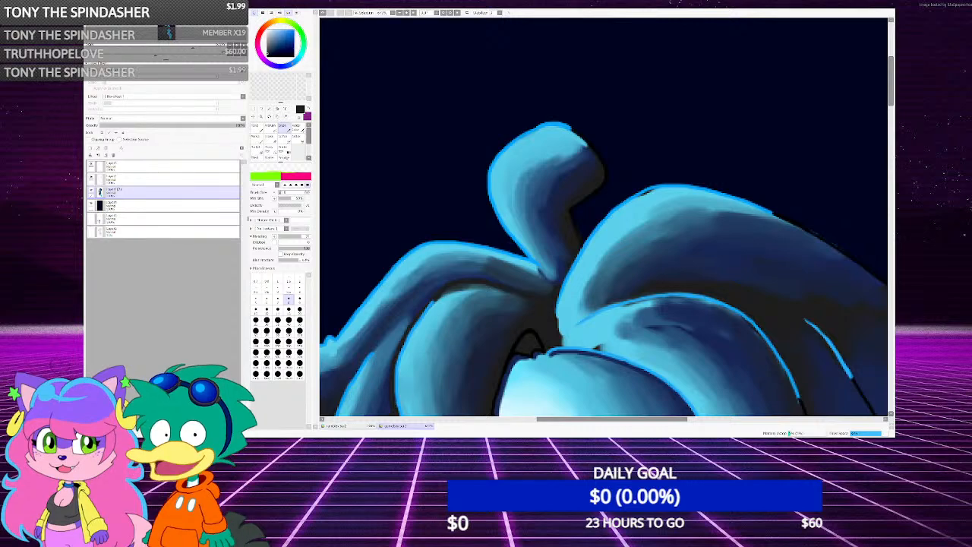
# Darken the shaded body of the outward-arching dreadlock and the upper edge of the dreadlock beneath it with near-black strokes
pyautogui.scroll(2, 604, 266)
pyautogui.scroll(-2, 578, 227)
pyautogui.scroll(1, 518, 232)
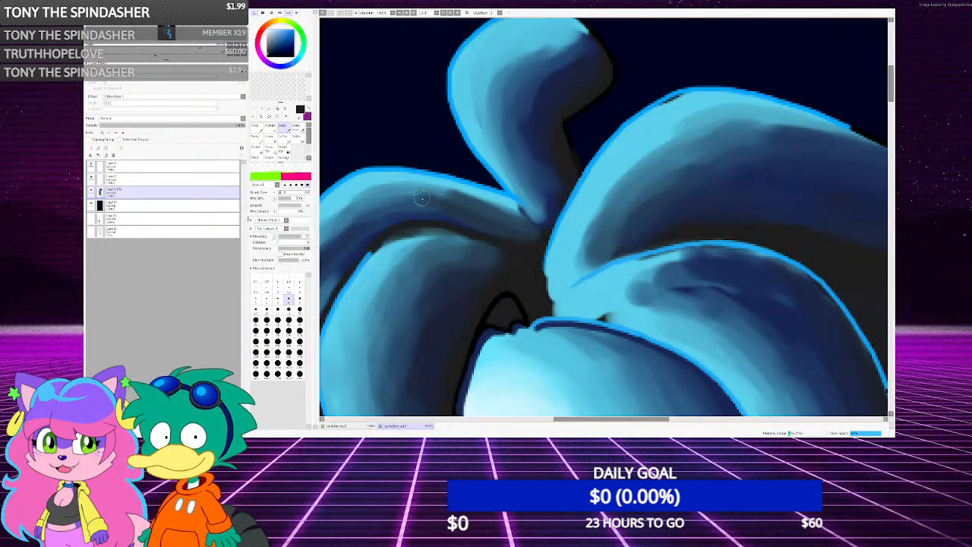
pyautogui.moveTo(417, 196)
pyautogui.mouseDown()
pyautogui.moveTo(477, 209)
pyautogui.moveTo(561, 200)
pyautogui.mouseUp()
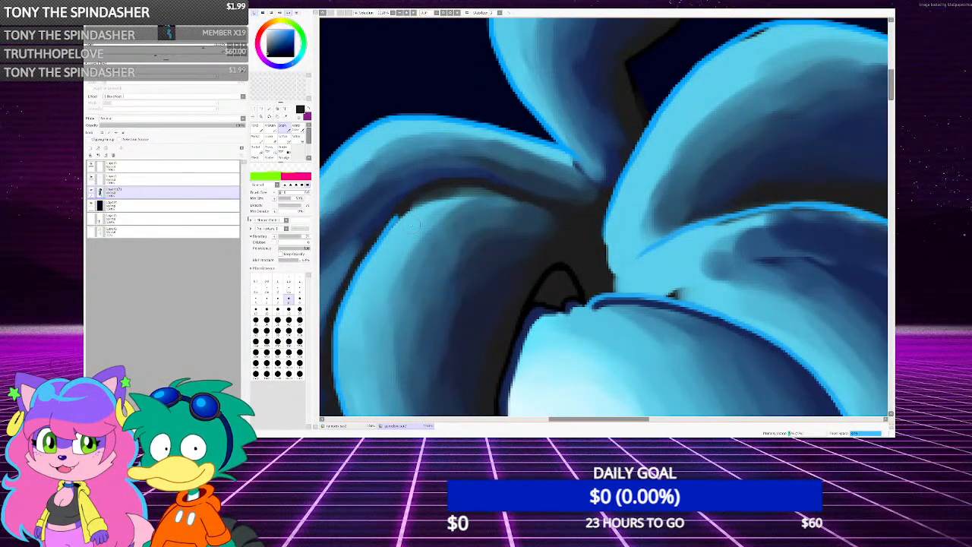
pyautogui.keyDown('alt'); pyautogui.click(425, 205); pyautogui.keyUp('alt')
pyautogui.moveTo(406, 213)
pyautogui.mouseDown()
pyautogui.moveTo(448, 196)
pyautogui.moveTo(534, 207)
pyautogui.moveTo(471, 169)
pyautogui.moveTo(457, 176)
pyautogui.mouseUp()
pyautogui.scroll(-3, 534, 207)
pyautogui.scroll(4, 534, 207)
pyautogui.keyDown('alt'); pyautogui.click(562, 228); pyautogui.keyUp('alt')
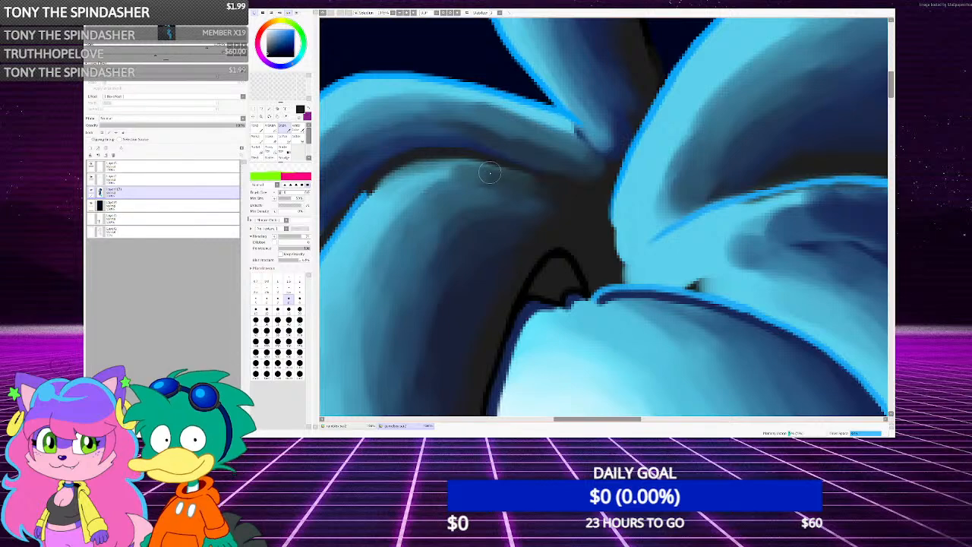
pyautogui.scroll(-2, 469, 160)
pyautogui.scroll(2, 468, 182)
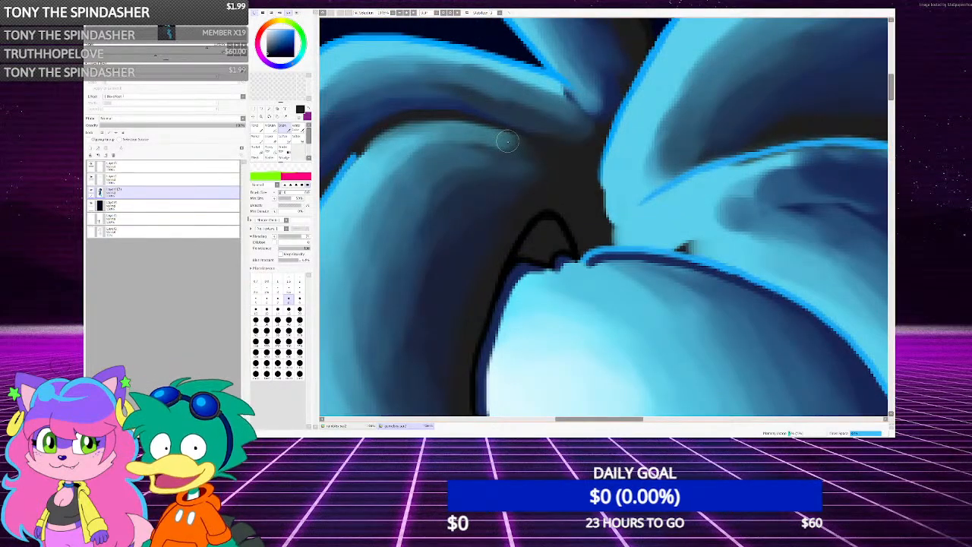
# Paint sampled mid blue and dark blue over the light edge at the tip of the upright curl
pyautogui.scroll(-4, 508, 140)
pyautogui.scroll(5, 534, 219)
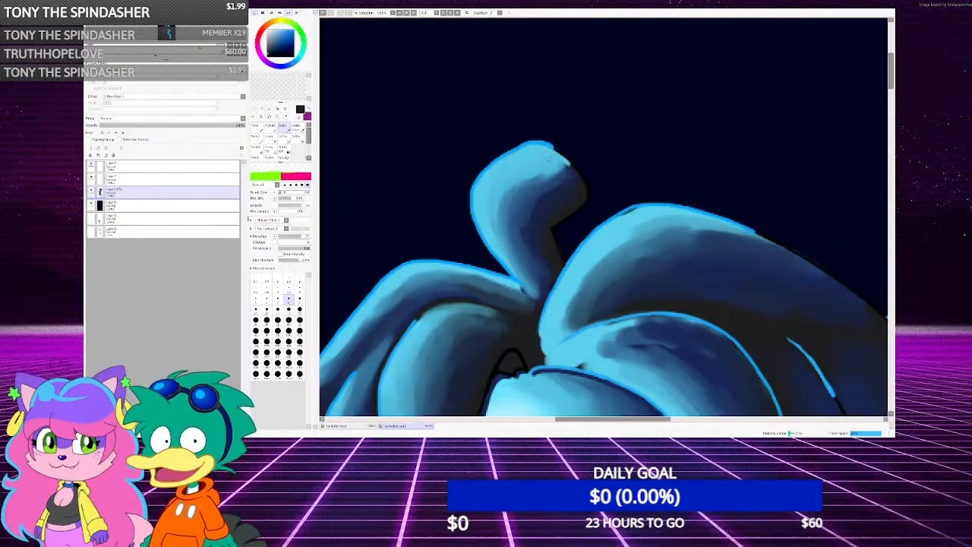
pyautogui.rightClick(534, 216)
pyautogui.moveTo(534, 216)
pyautogui.mouseDown()
pyautogui.moveTo(504, 227)
pyautogui.moveTo(584, 186)
pyautogui.moveTo(575, 157)
pyautogui.moveTo(480, 94)
pyautogui.mouseUp()
pyautogui.rightClick(611, 193)
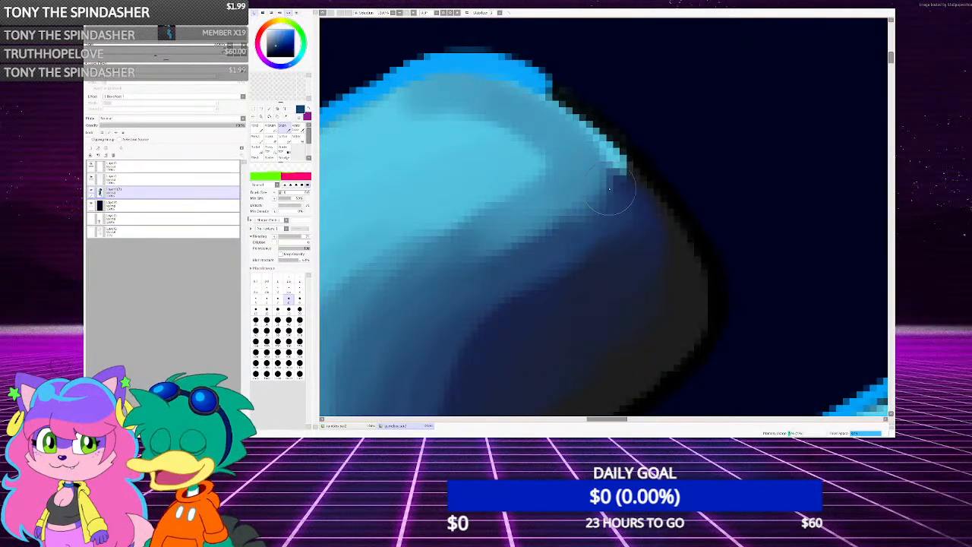
pyautogui.moveTo(611, 194)
pyautogui.mouseDown()
pyautogui.moveTo(567, 136)
pyautogui.moveTo(594, 172)
pyautogui.moveTo(605, 166)
pyautogui.moveTo(519, 101)
pyautogui.mouseUp()
pyautogui.moveTo(577, 147)
pyautogui.mouseDown()
pyautogui.moveTo(620, 195)
pyautogui.moveTo(605, 241)
pyautogui.moveTo(614, 174)
pyautogui.mouseUp()
pyautogui.rightClick(603, 238)
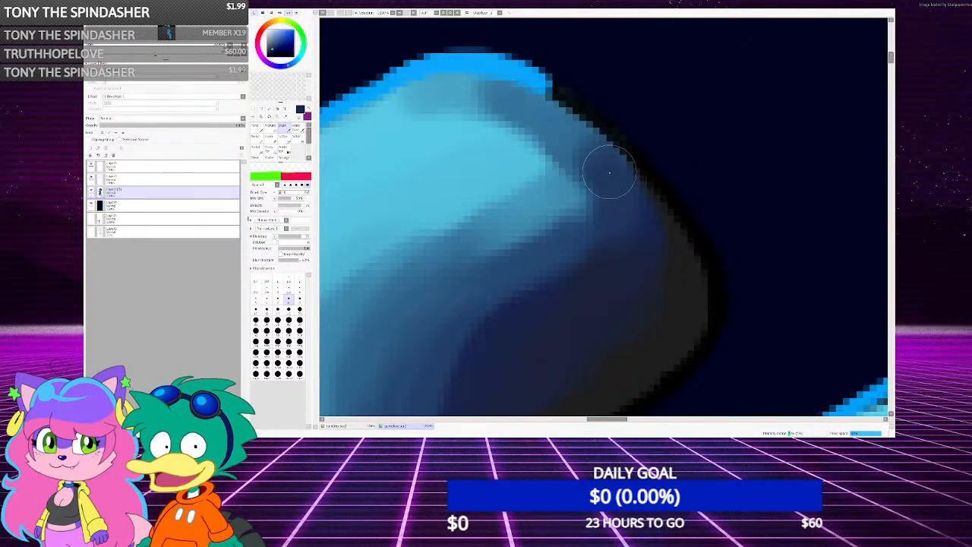
# Sample light blue and blend it into the darker shading at the tip of the upright curl
pyautogui.scroll(-3, 595, 196)
pyautogui.scroll(3, 575, 196)
pyautogui.rightClick(582, 204)
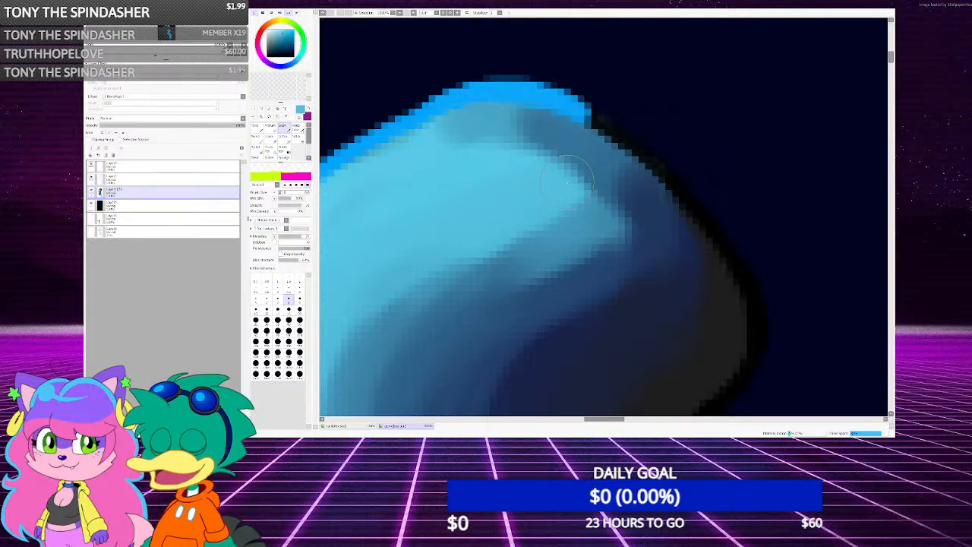
pyautogui.moveTo(568, 182); pyautogui.dragTo(501, 155)
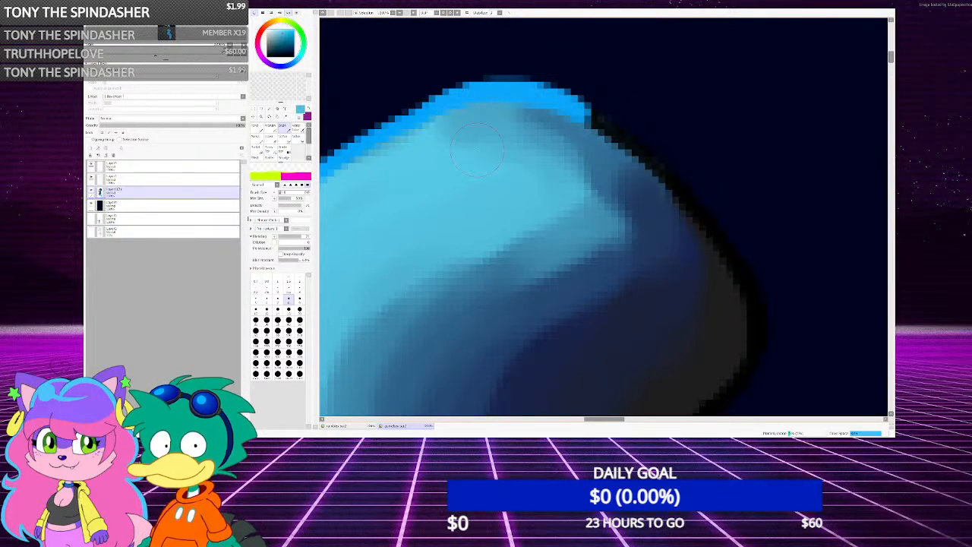
pyautogui.scroll(-2, 477, 150)
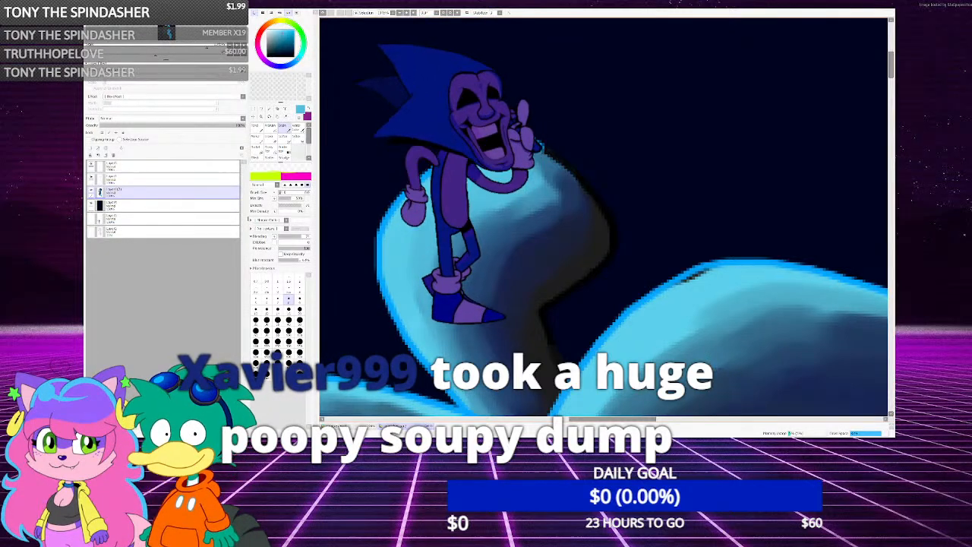
# Pick a smaller brush size, soften the upright curl's tip with light blue, and blend sampled mid blue along its inner light edge
pyautogui.click(266, 298)
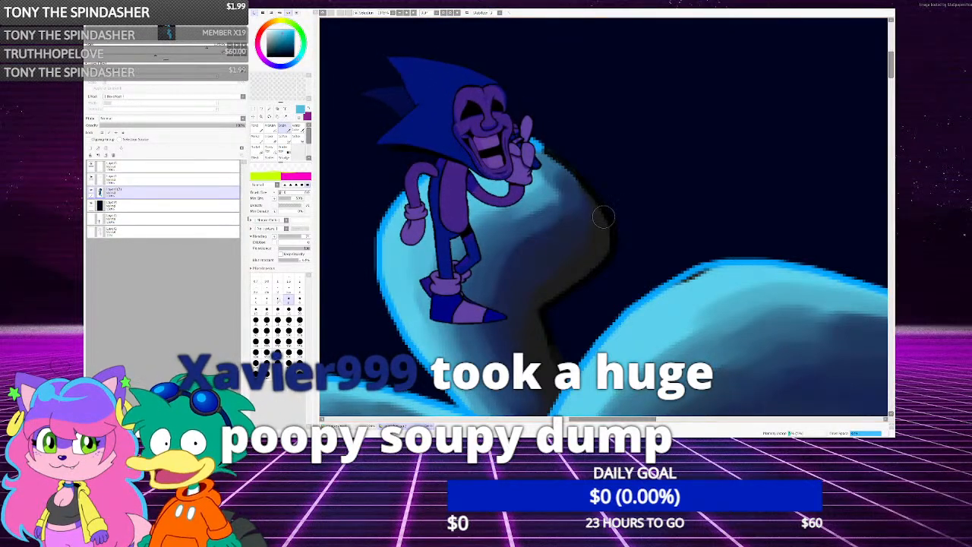
pyautogui.scroll(2, 444, 182)
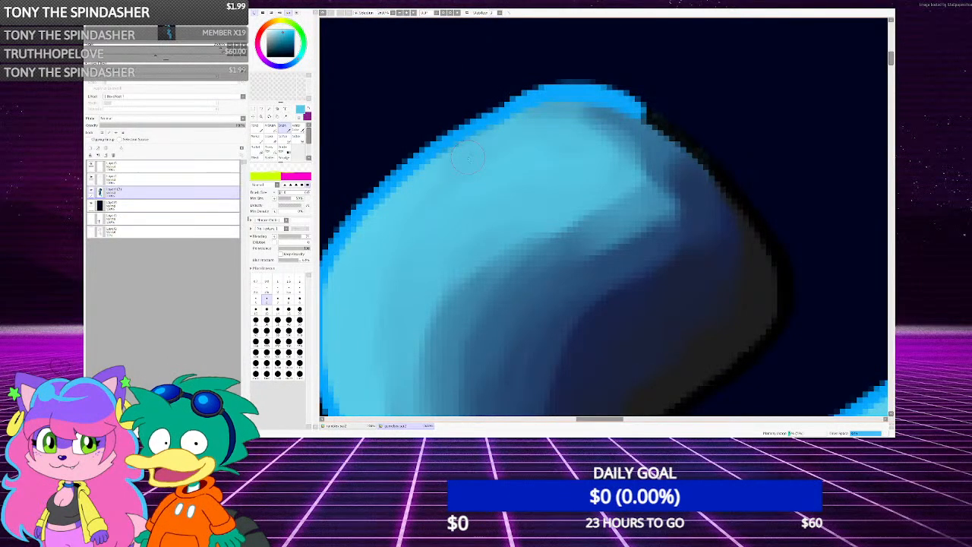
pyautogui.scroll(-1, 468, 158)
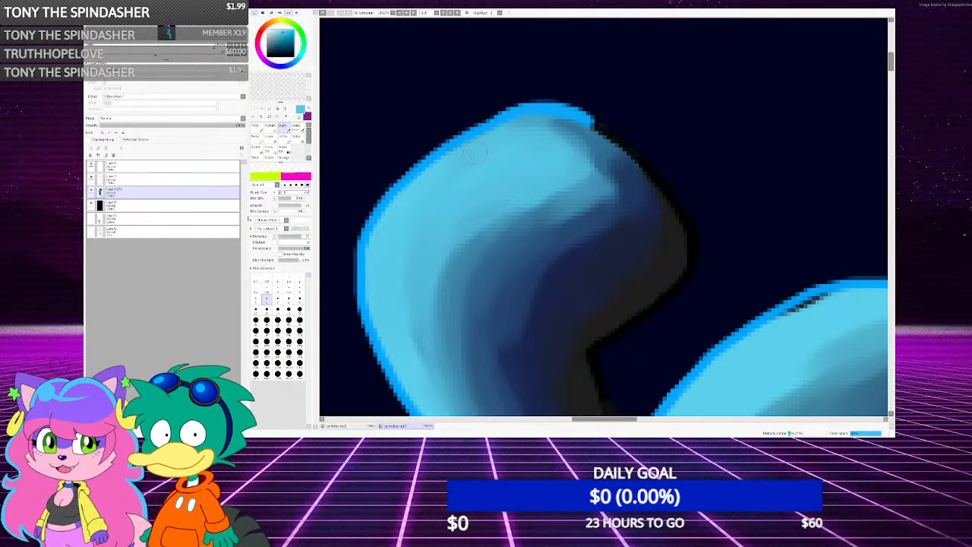
pyautogui.scroll(-1, 474, 152)
pyautogui.scroll(2, 475, 152)
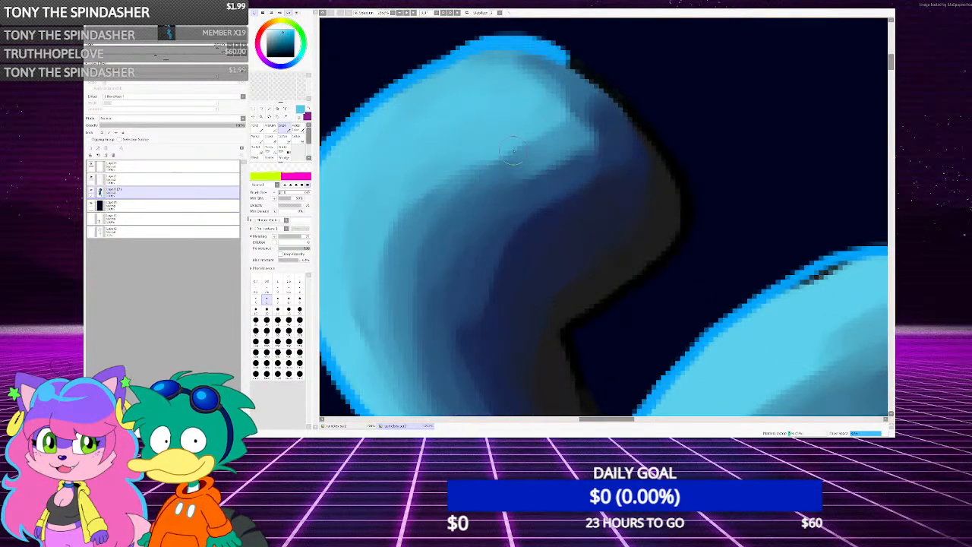
pyautogui.moveTo(552, 108); pyautogui.dragTo(518, 74)
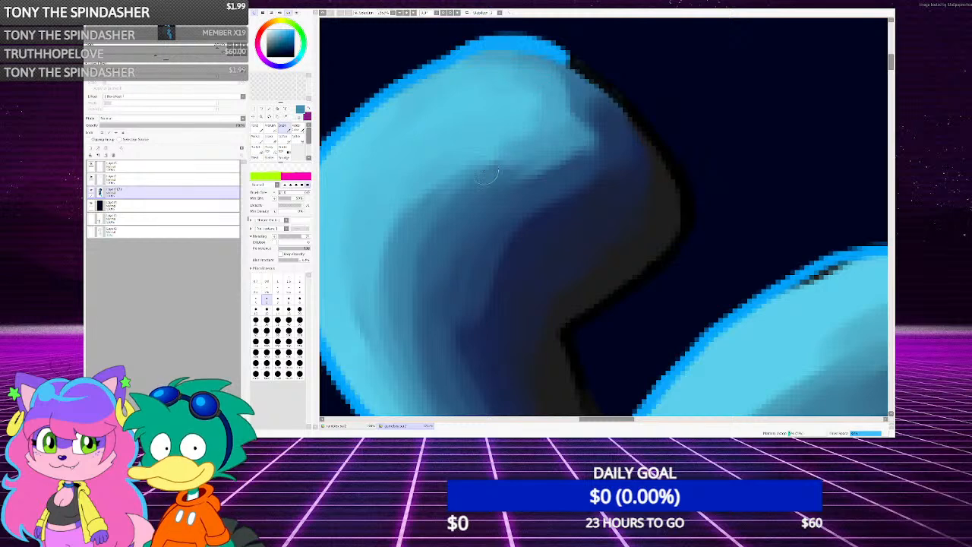
pyautogui.moveTo(486, 173); pyautogui.dragTo(443, 218)
pyautogui.moveTo(435, 195)
pyautogui.mouseDown()
pyautogui.moveTo(418, 205)
pyautogui.moveTo(395, 266)
pyautogui.mouseUp()
# Sample two darker blues and blend them along the inner shadow of the upright curl
pyautogui.scroll(-1, 486, 161)
pyautogui.scroll(1, 503, 191)
pyautogui.rightClick(504, 190)
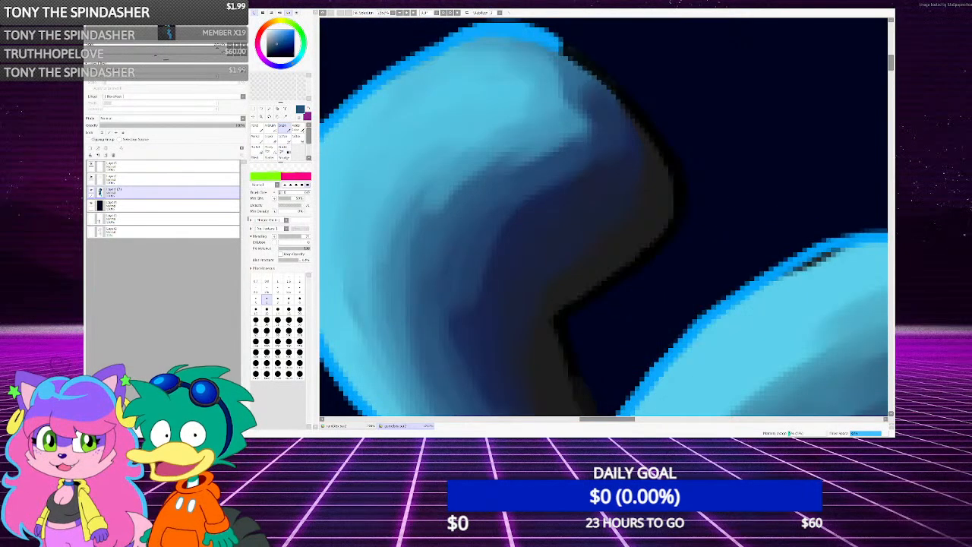
pyautogui.moveTo(427, 228)
pyautogui.mouseDown()
pyautogui.moveTo(479, 171)
pyautogui.moveTo(470, 170)
pyautogui.moveTo(492, 161)
pyautogui.mouseUp()
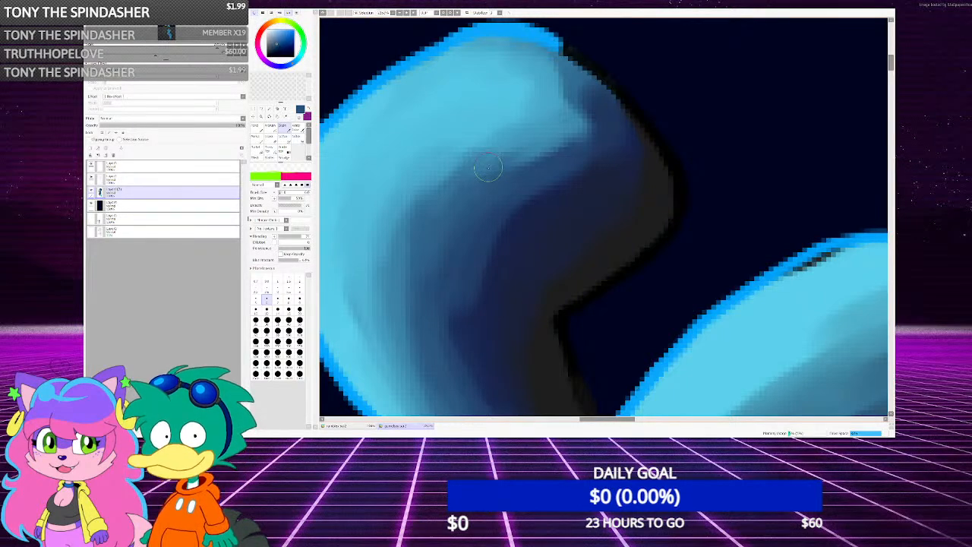
pyautogui.scroll(-1, 488, 167)
pyautogui.scroll(1, 474, 254)
pyautogui.rightClick(509, 194)
pyautogui.moveTo(464, 278); pyautogui.dragTo(522, 176)
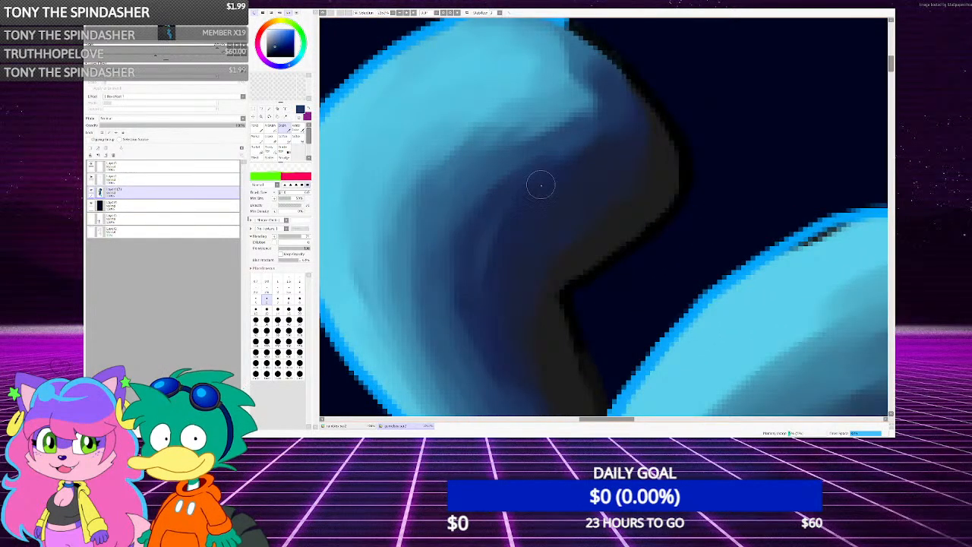
# Sample light blue and cover the dark gap under the rim line at the crest of the outward-arching dreadlock
pyautogui.scroll(-1, 585, 131)
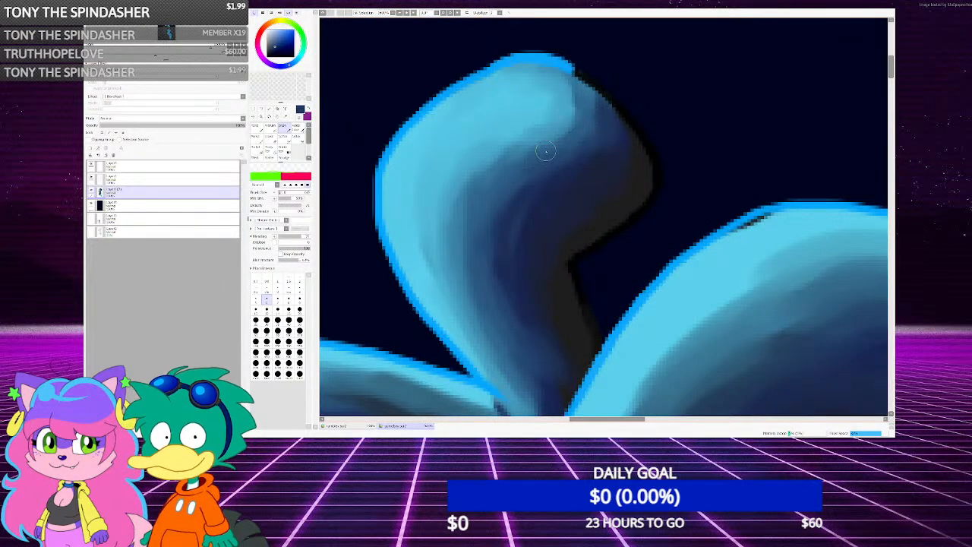
pyautogui.scroll(-1, 508, 176)
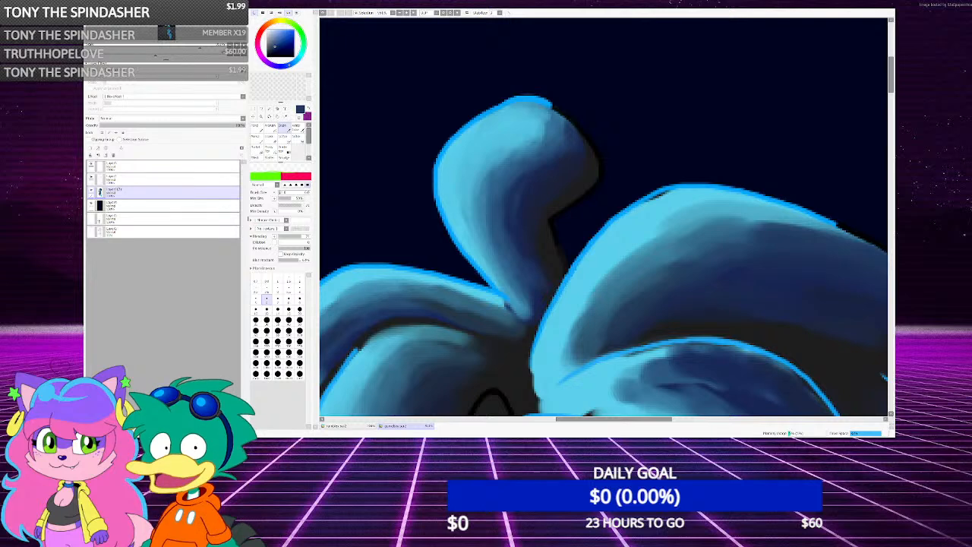
pyautogui.scroll(3, 600, 220)
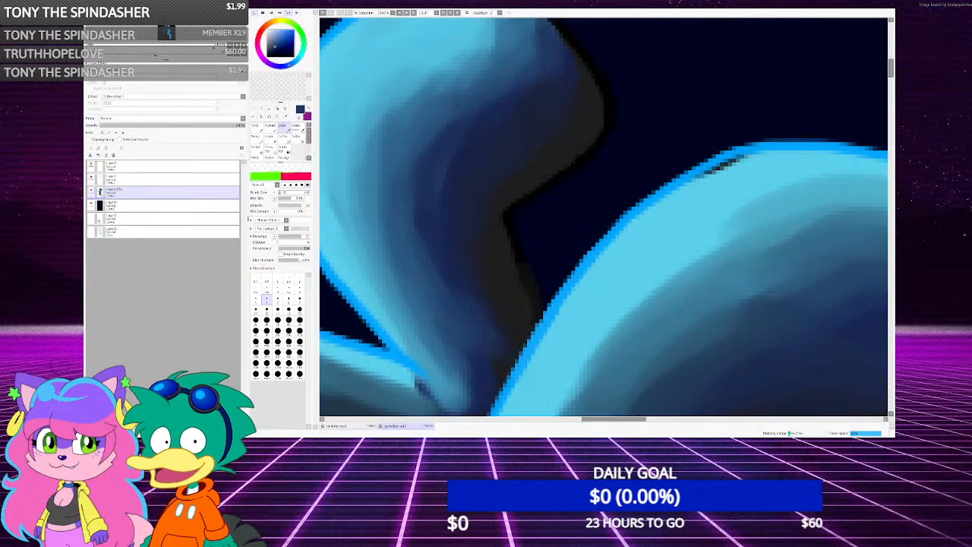
pyautogui.rightClick(718, 180)
pyautogui.moveTo(698, 178); pyautogui.dragTo(724, 166)
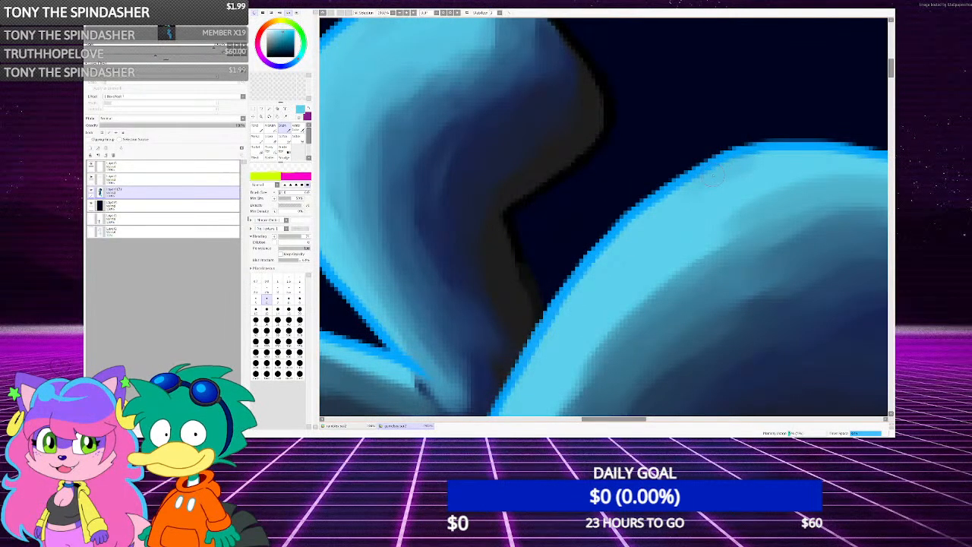
pyautogui.scroll(-2, 477, 182)
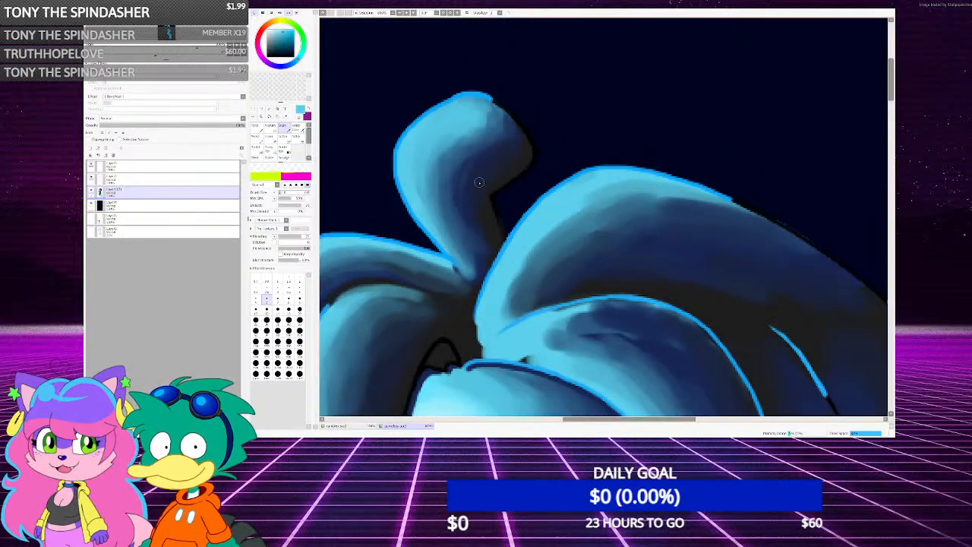
pyautogui.scroll(4, 479, 182)
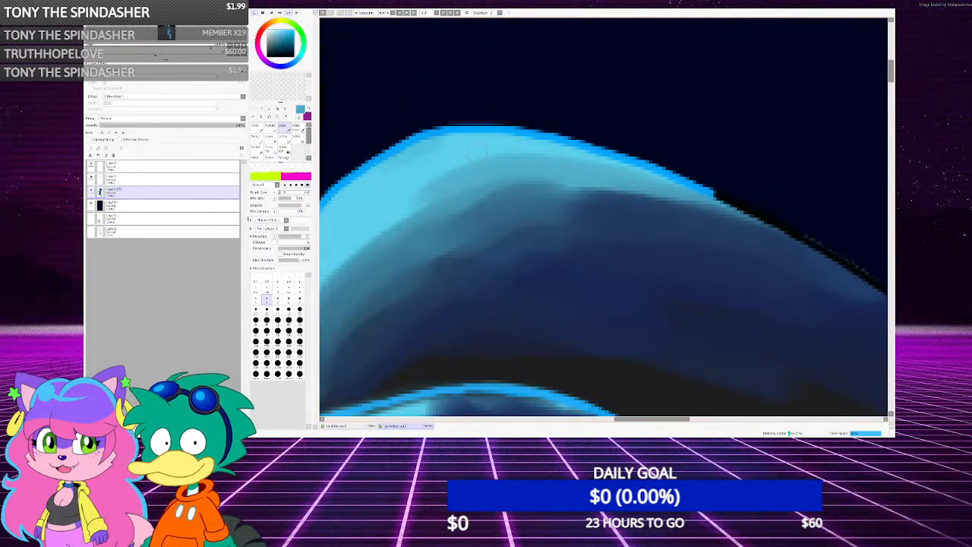
pyautogui.scroll(-1, 478, 160)
pyautogui.moveTo(439, 119); pyautogui.dragTo(645, 216)
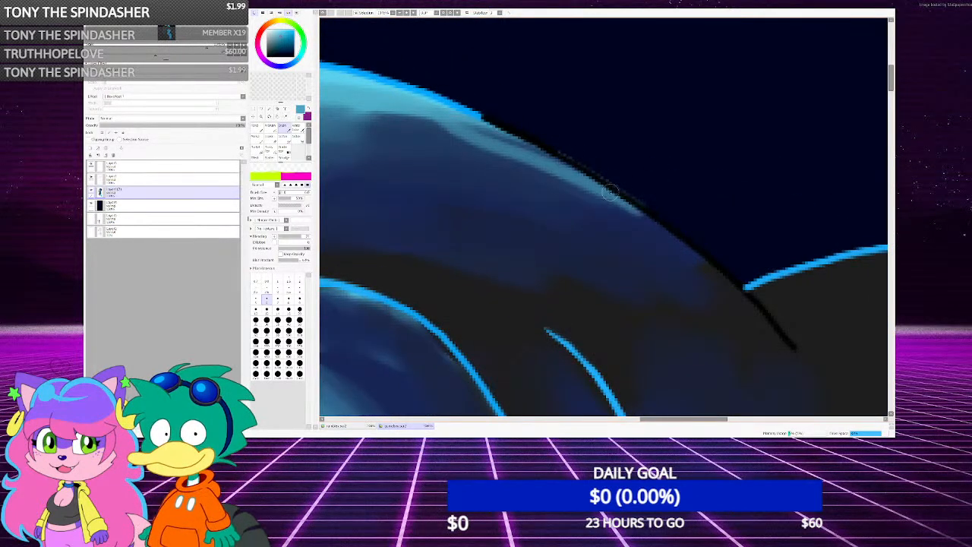
pyautogui.scroll(-2, 623, 205)
pyautogui.scroll(2, 518, 144)
pyautogui.scroll(1, 537, 167)
pyautogui.hotkey('ctrl', 'z')
pyautogui.moveTo(433, 114); pyautogui.dragTo(563, 187)
pyautogui.hotkey('ctrl', 'z')
# Paint teal strokes along the outward-arching dreadlock's upper edge down to the dark rear hair, blending them back toward the crest
pyautogui.moveTo(459, 120)
pyautogui.mouseDown()
pyautogui.moveTo(643, 231)
pyautogui.moveTo(695, 279)
pyautogui.mouseUp()
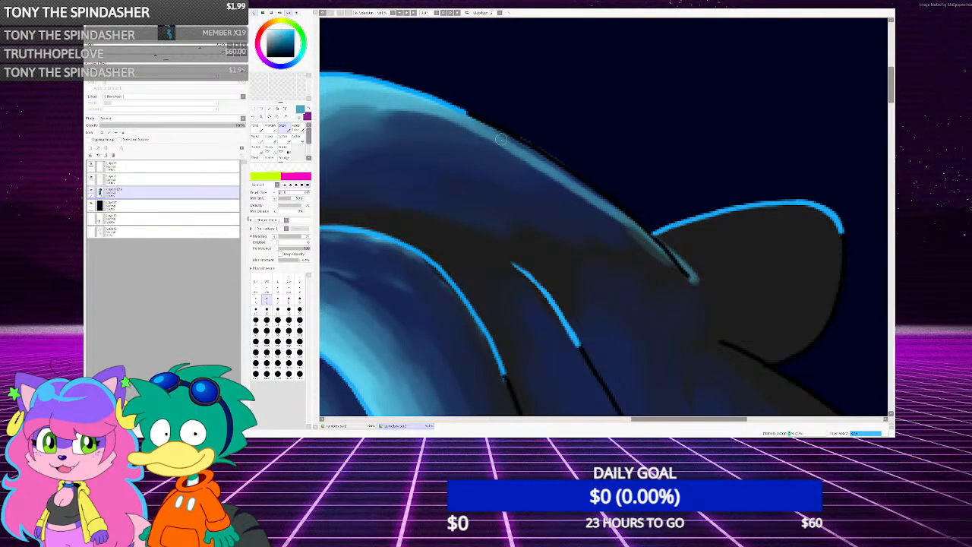
pyautogui.moveTo(464, 124)
pyautogui.mouseDown()
pyautogui.moveTo(552, 165)
pyautogui.moveTo(635, 228)
pyautogui.mouseUp()
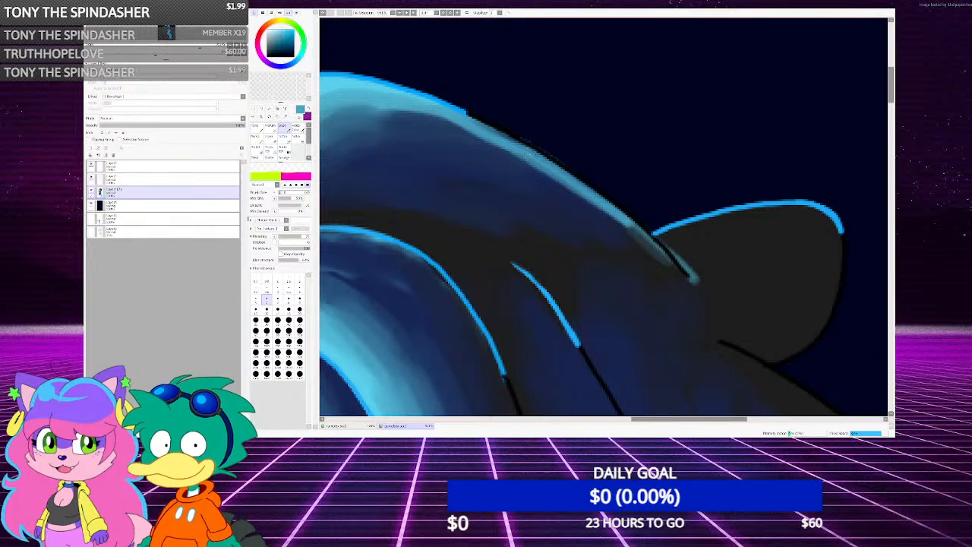
pyautogui.moveTo(414, 113)
pyautogui.mouseDown()
pyautogui.moveTo(510, 154)
pyautogui.moveTo(665, 266)
pyautogui.mouseUp()
pyautogui.moveTo(484, 149)
pyautogui.mouseDown()
pyautogui.moveTo(420, 115)
pyautogui.moveTo(375, 111)
pyautogui.mouseUp()
pyautogui.scroll(-3, 599, 148)
pyautogui.scroll(1, 546, 133)
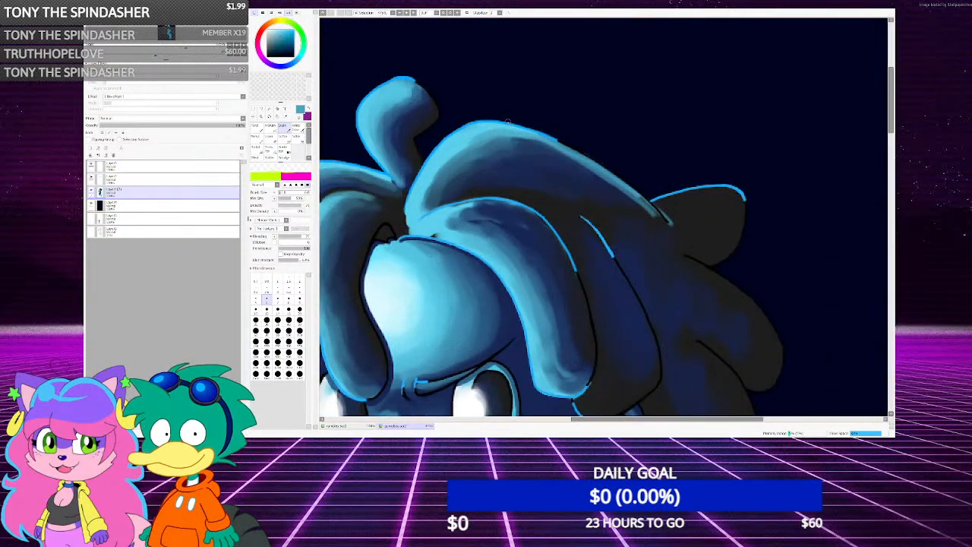
# Sample near-black and paint over the light end of the left-arching dreadlock at the upright curl's base
pyautogui.scroll(-4, 517, 124)
pyautogui.scroll(1, 503, 117)
pyautogui.scroll(-2, 503, 118)
pyautogui.scroll(3, 502, 118)
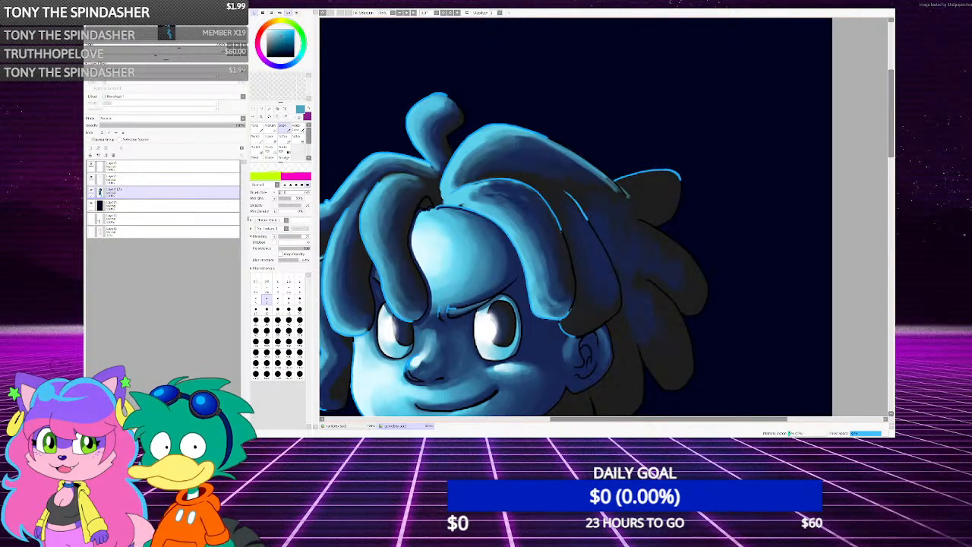
pyautogui.scroll(4, 471, 168)
pyautogui.scroll(-1, 471, 169)
pyautogui.scroll(2, 424, 179)
pyautogui.rightClick(423, 173)
pyautogui.moveTo(395, 153)
pyautogui.mouseDown()
pyautogui.moveTo(407, 177)
pyautogui.moveTo(410, 163)
pyautogui.mouseUp()
pyautogui.moveTo(390, 130)
pyautogui.mouseDown()
pyautogui.moveTo(427, 169)
pyautogui.moveTo(405, 164)
pyautogui.mouseUp()
# Enlarge the brush and darken the root of the left-arching dreadlock with near-black
pyautogui.scroll(-4, 569, 204)
pyautogui.press(']')
pyautogui.press(']')
pyautogui.press(']')
pyautogui.press(']')
pyautogui.press(']')
pyautogui.press(']')
pyautogui.press(']')
pyautogui.press(']')
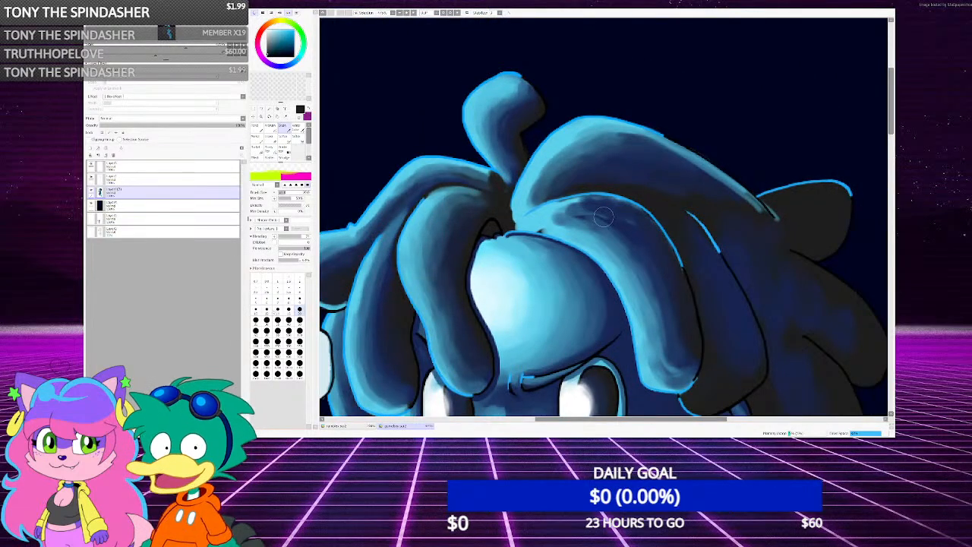
pyautogui.press('[')
pyautogui.press('[')
pyautogui.scroll(4, 488, 205)
pyautogui.moveTo(476, 156)
pyautogui.mouseDown()
pyautogui.moveTo(490, 166)
pyautogui.moveTo(475, 147)
pyautogui.moveTo(456, 149)
pyautogui.mouseUp()
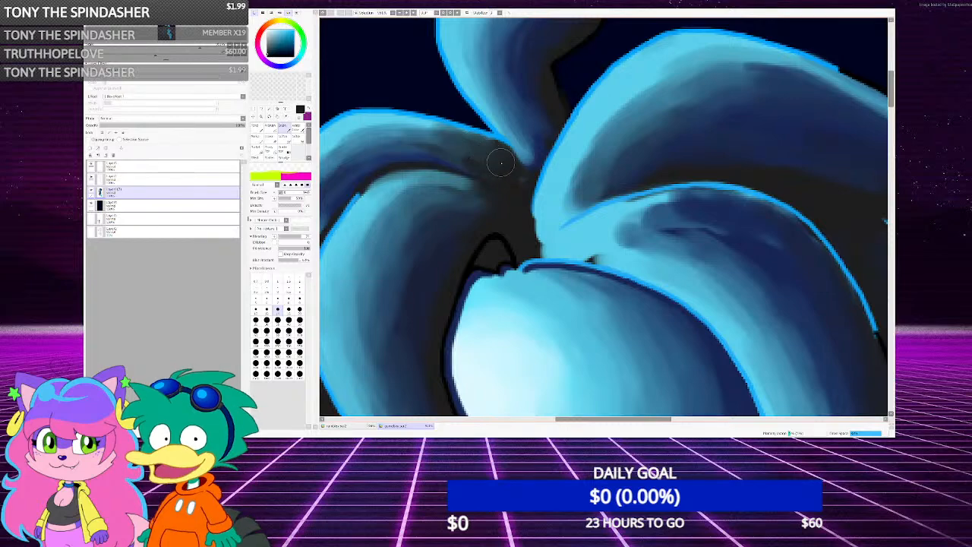
pyautogui.scroll(-2, 515, 181)
pyautogui.scroll(2, 515, 179)
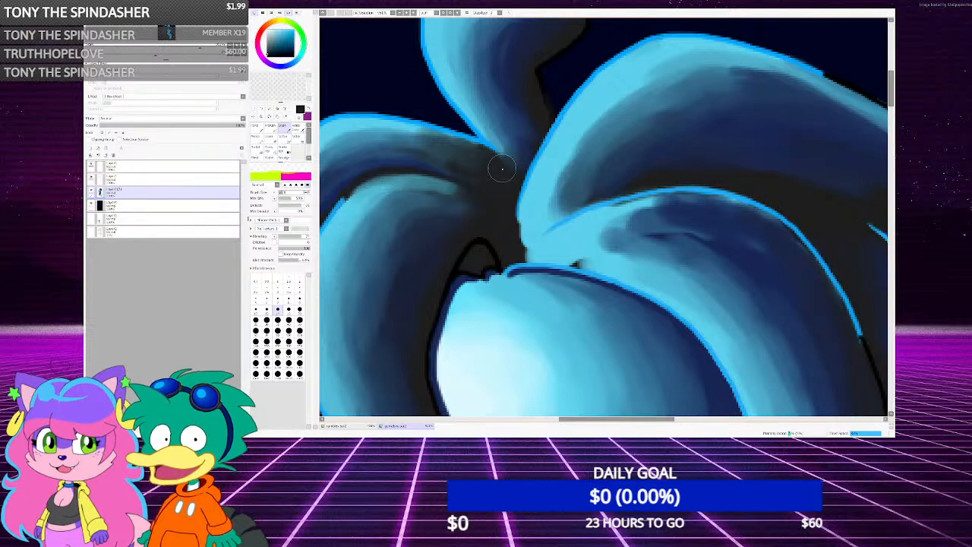
# Blend near-black shading into the base of the upright curl
pyautogui.scroll(-4, 501, 167)
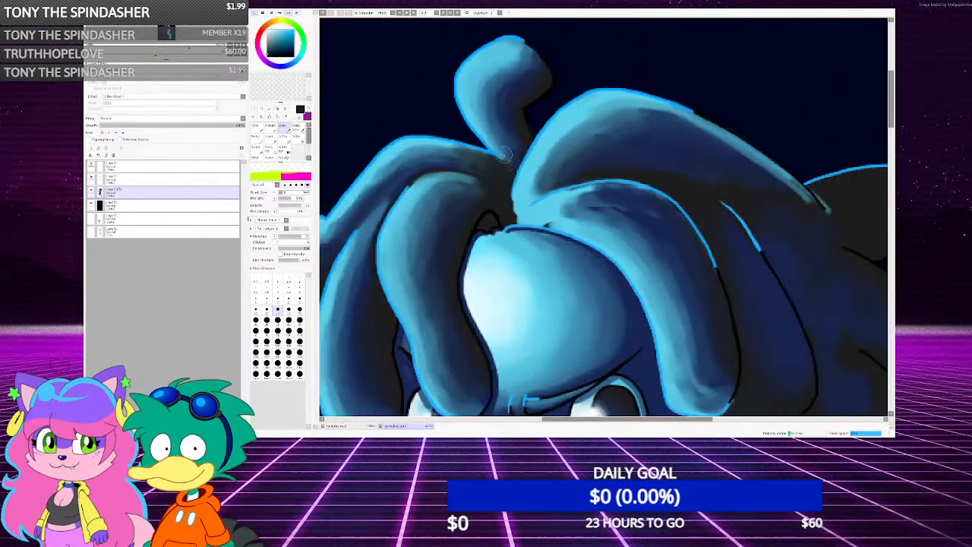
pyautogui.scroll(9, 501, 161)
pyautogui.scroll(-3, 517, 254)
pyautogui.scroll(1, 514, 167)
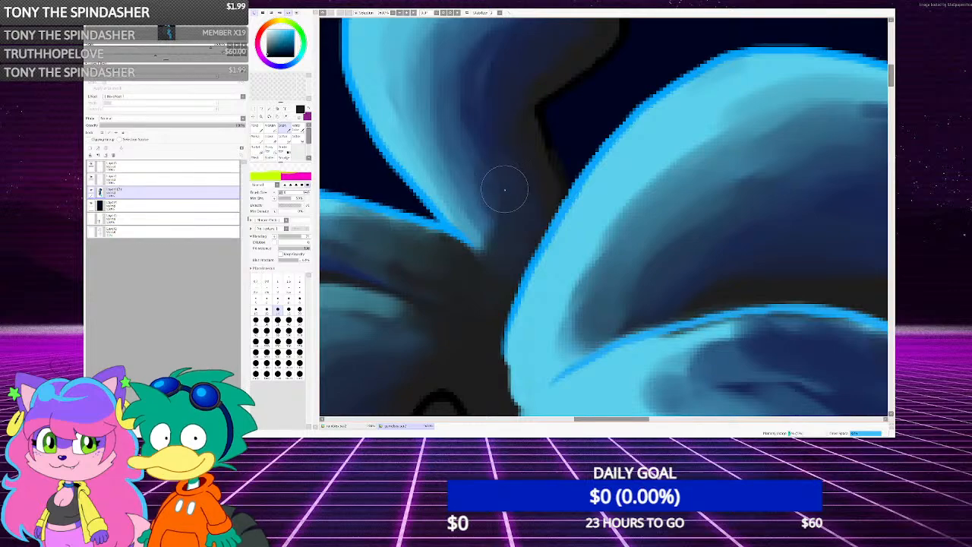
pyautogui.scroll(-3, 506, 204)
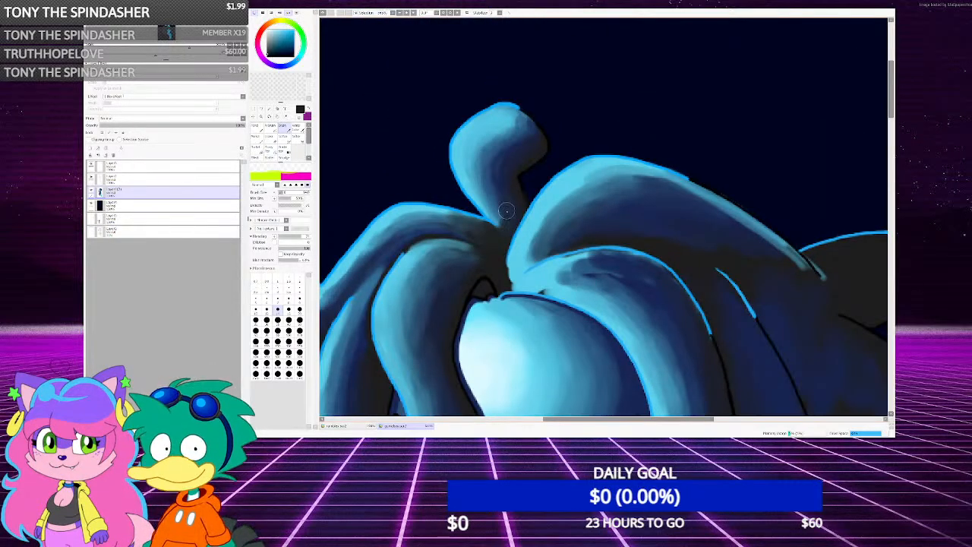
pyautogui.scroll(-2, 506, 210)
pyautogui.scroll(-2, 505, 205)
pyautogui.scroll(5, 502, 189)
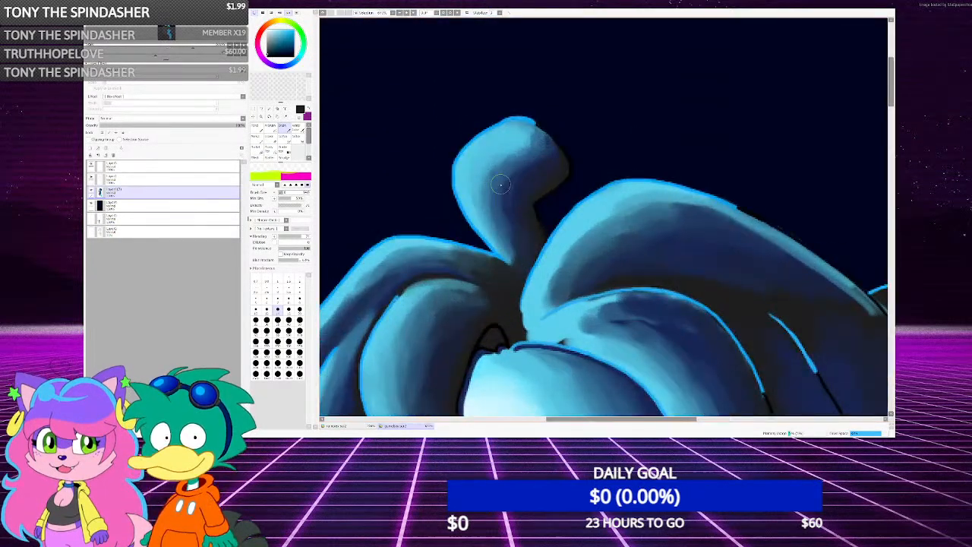
# Sample light blue and smooth the highlight at the upper tip of the upright curl
pyautogui.scroll(2, 516, 165)
pyautogui.rightClick(537, 128)
pyautogui.moveTo(537, 125)
pyautogui.mouseDown()
pyautogui.moveTo(538, 97)
pyautogui.moveTo(556, 121)
pyautogui.mouseUp()
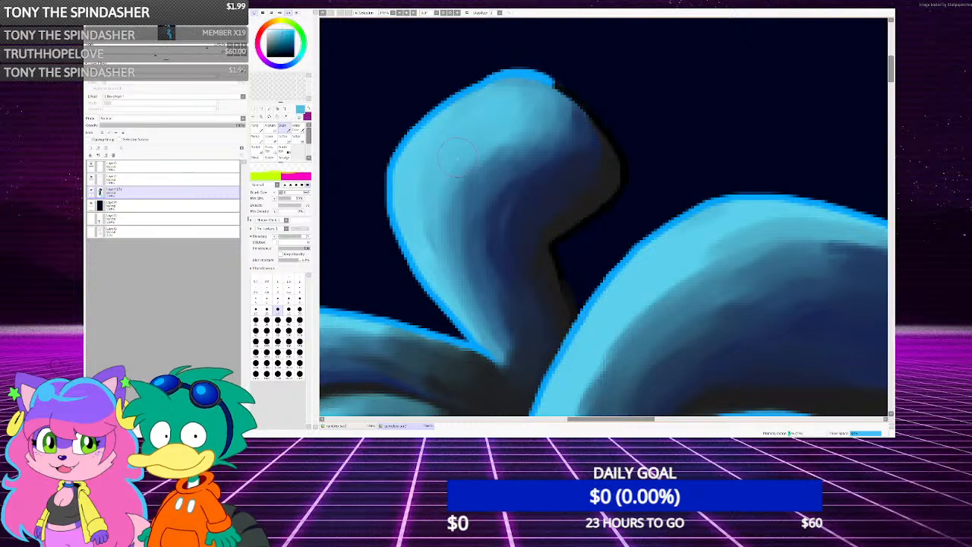
pyautogui.scroll(-4, 458, 156)
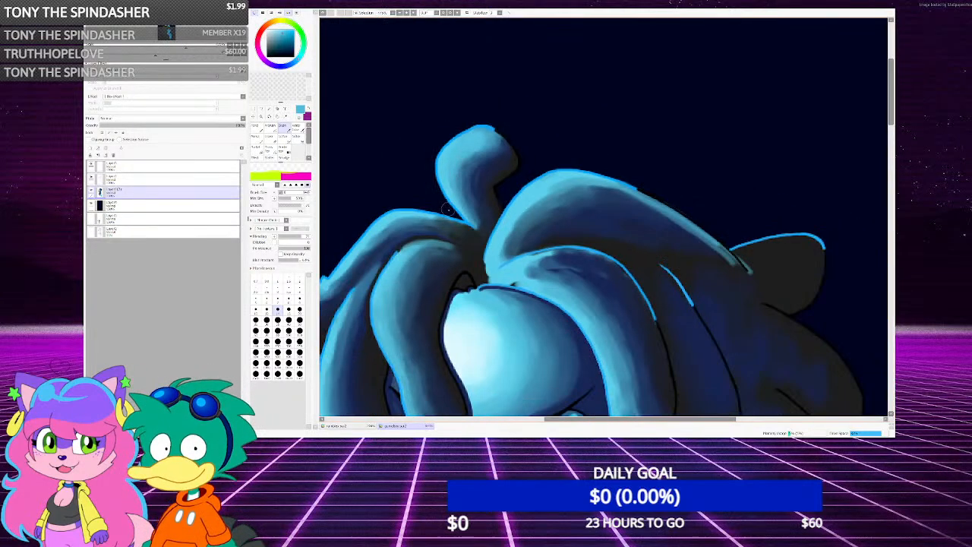
# Brush light blue down the lit side of the dreadlock hanging beside the forehead
pyautogui.scroll(4, 404, 258)
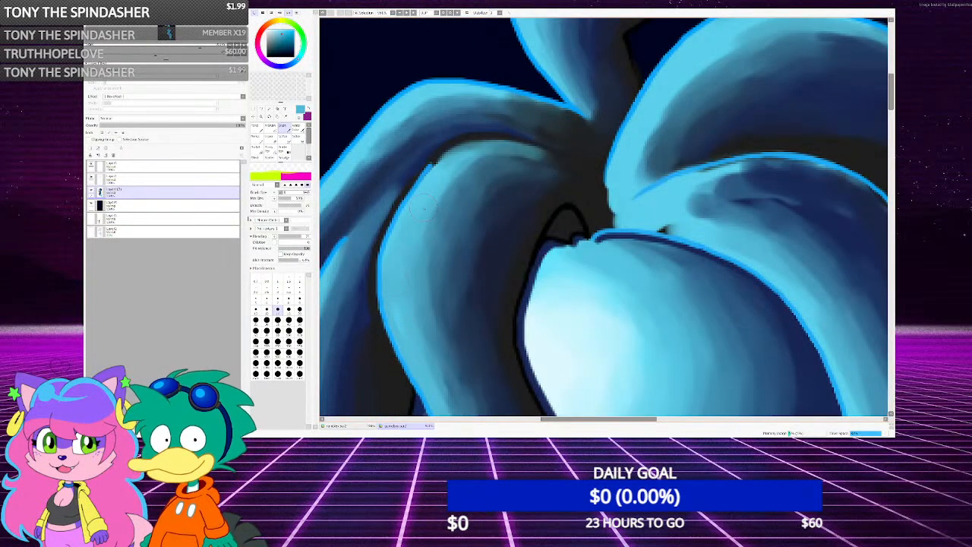
pyautogui.moveTo(439, 196)
pyautogui.mouseDown()
pyautogui.moveTo(410, 209)
pyautogui.moveTo(423, 295)
pyautogui.mouseUp()
pyautogui.moveTo(464, 186); pyautogui.dragTo(451, 215)
pyautogui.scroll(-3, 449, 190)
pyautogui.scroll(1, 439, 246)
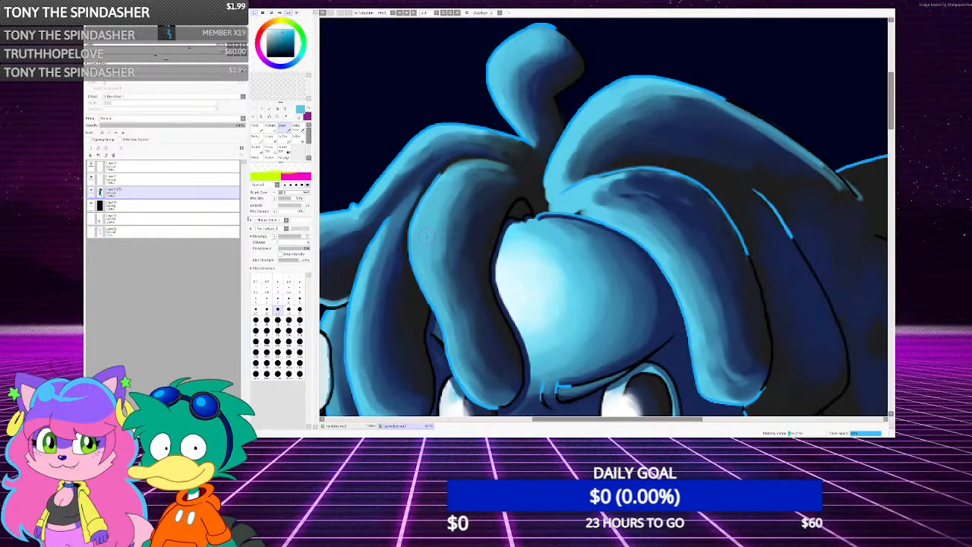
pyautogui.moveTo(451, 204)
pyautogui.mouseDown()
pyautogui.moveTo(427, 262)
pyautogui.moveTo(446, 237)
pyautogui.mouseUp()
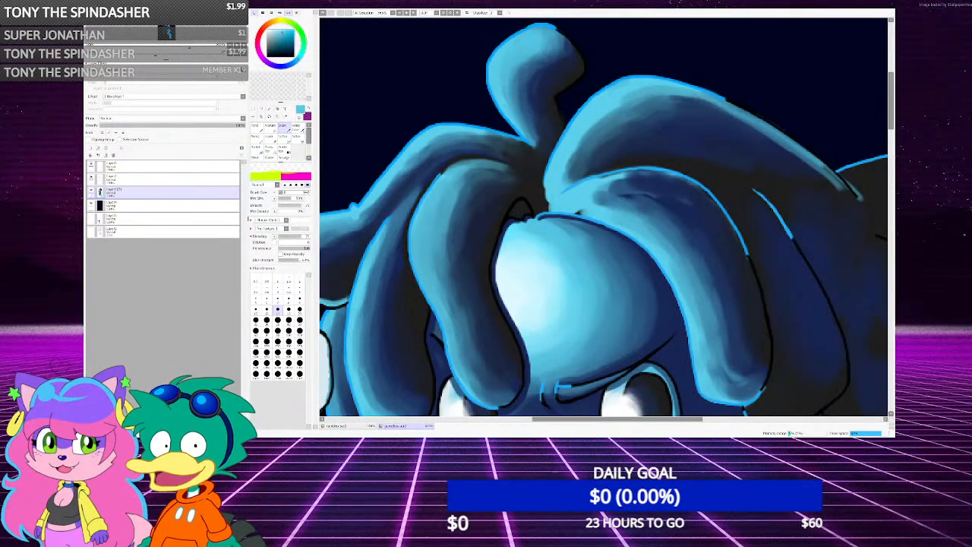
# Inspect the painted hair, forehead, eyes and face up close and from a distance for spots needing touch-up
pyautogui.scroll(-5, 399, 226)
pyautogui.scroll(8, 412, 233)
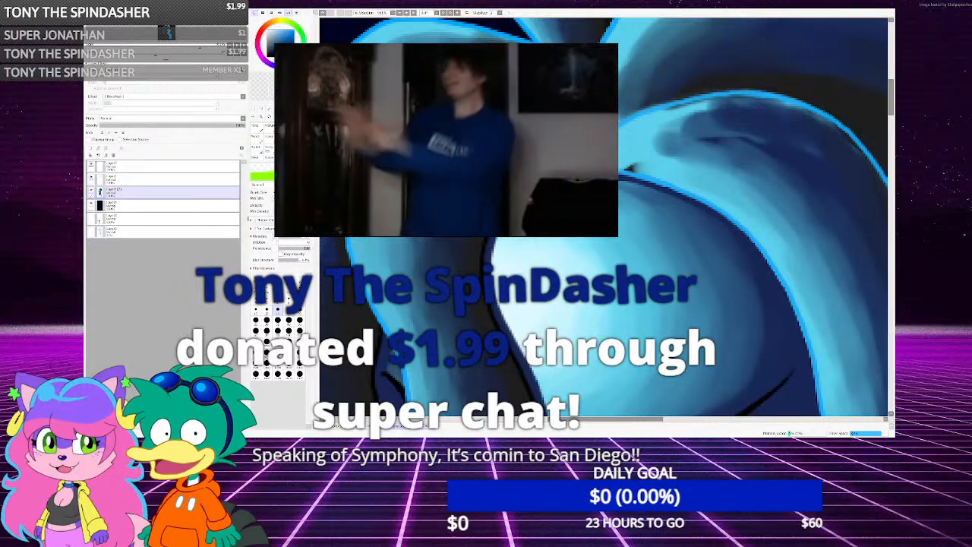
pyautogui.scroll(-4, 604, 216)
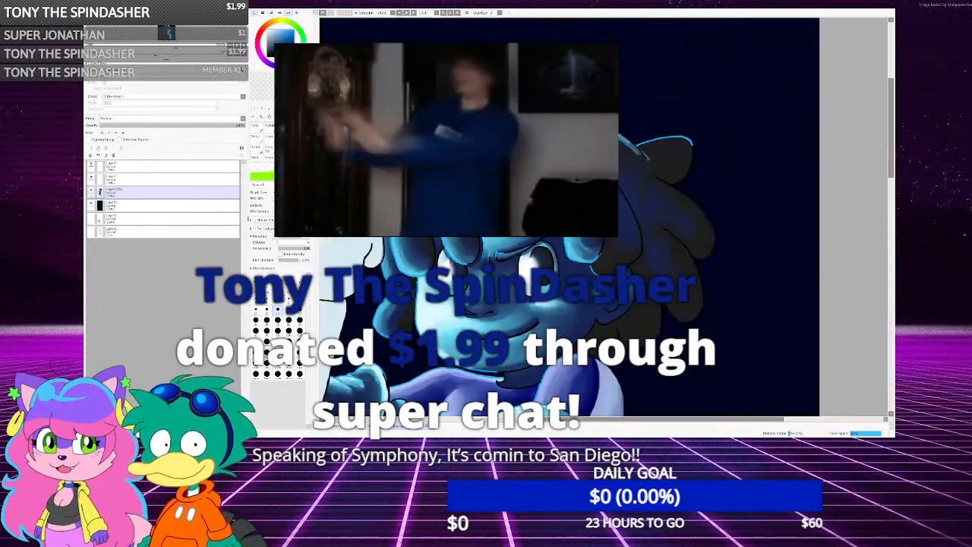
pyautogui.scroll(3, 530, 287)
pyautogui.scroll(-4, 530, 286)
pyautogui.scroll(6, 529, 286)
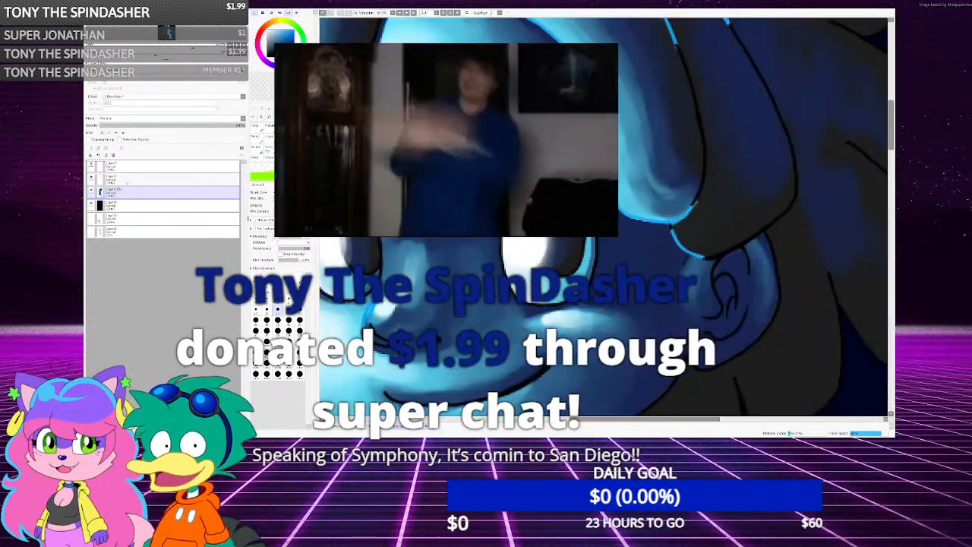
pyautogui.click(163, 166)
pyautogui.scroll(2, 529, 286)
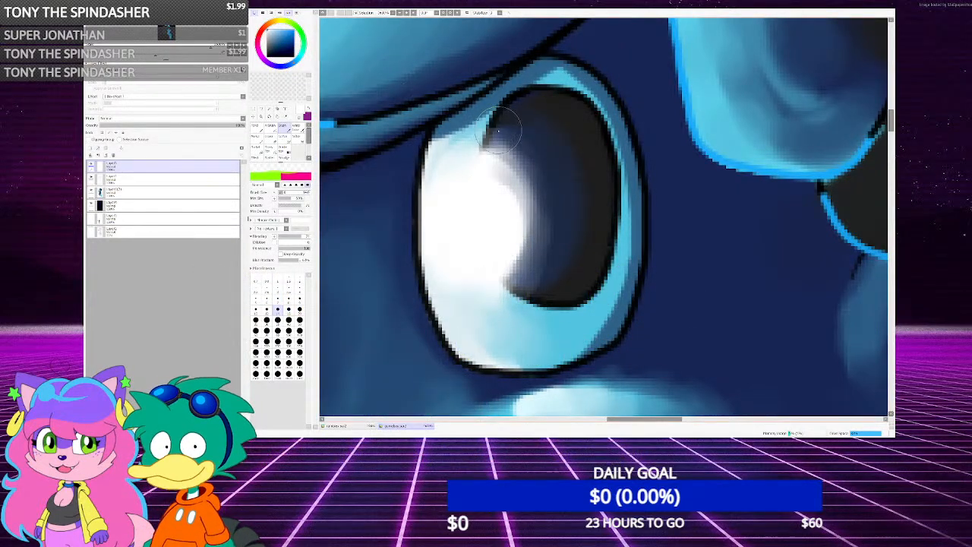
pyautogui.scroll(-6, 539, 180)
pyautogui.scroll(3, 535, 182)
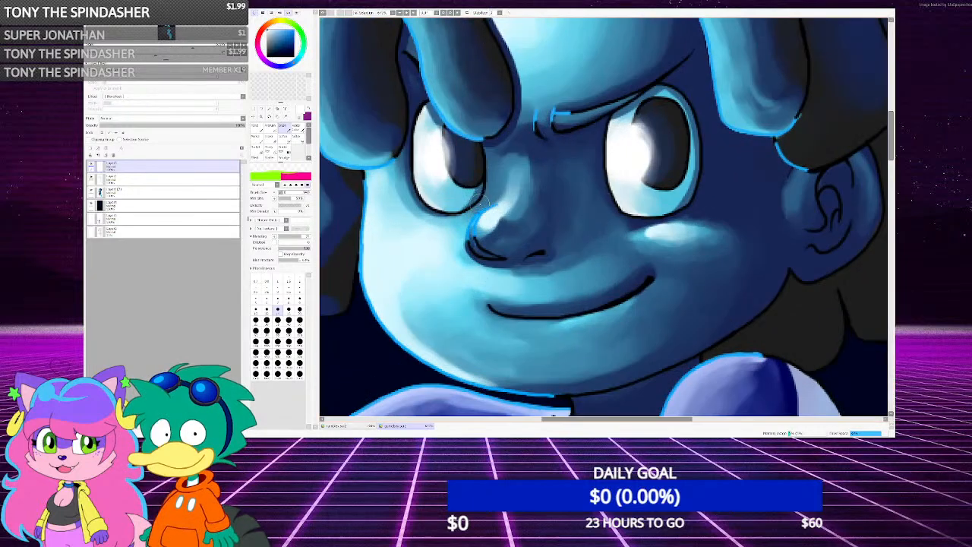
# On the character's color layer, fill the gap between the two blue outlines at the nose's lit edge with dark blue using the Pencil
pyautogui.scroll(4, 482, 199)
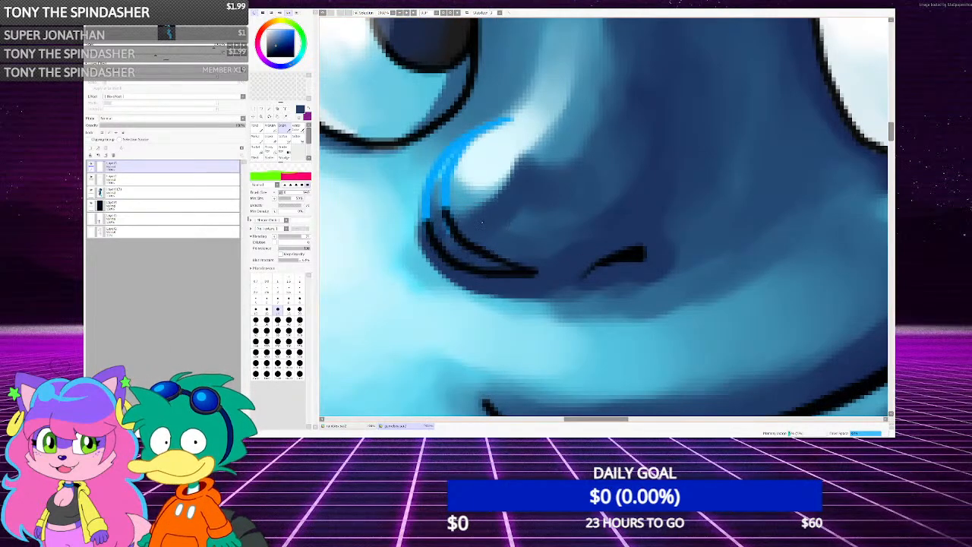
pyautogui.click(163, 190)
pyautogui.press('n')
pyautogui.scroll(2, 604, 217)
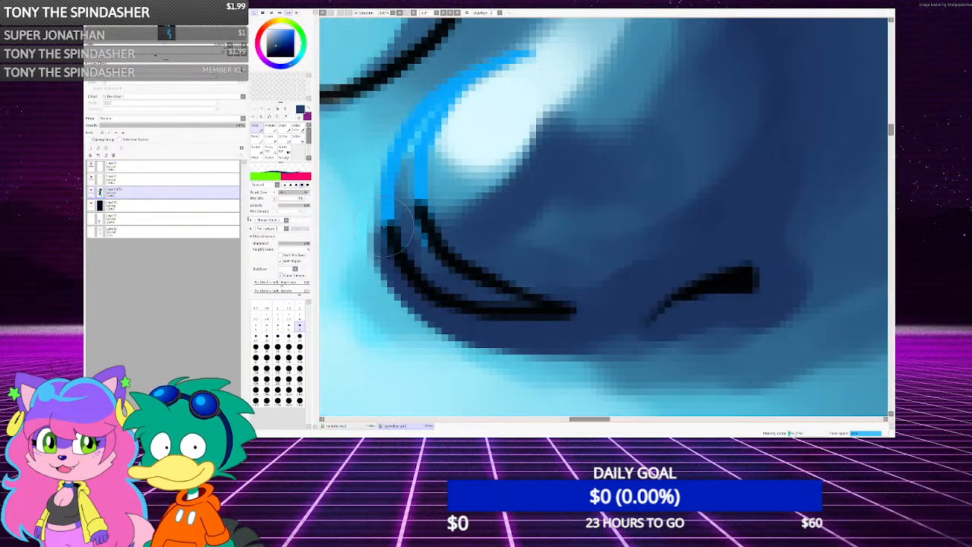
pyautogui.moveTo(407, 217); pyautogui.dragTo(426, 118)
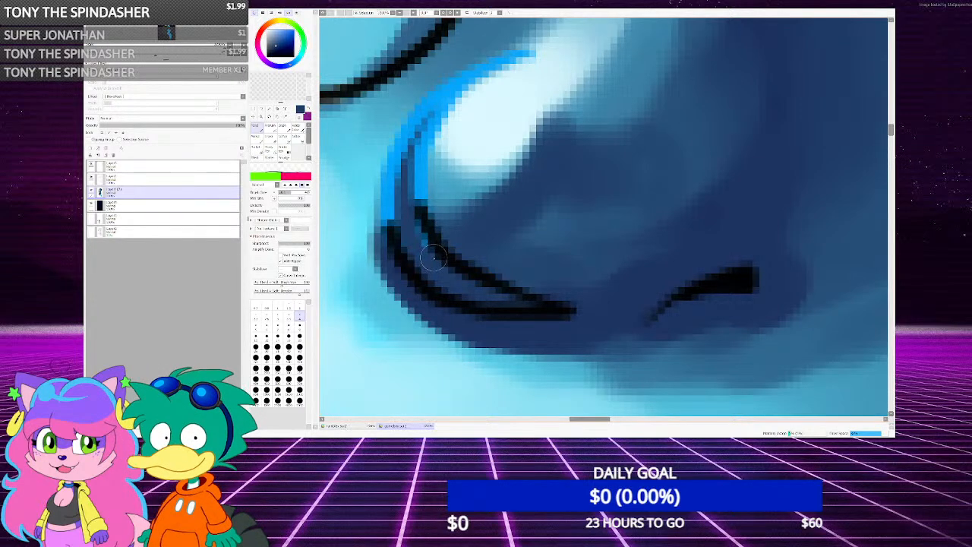
pyautogui.scroll(-2, 433, 257)
pyautogui.scroll(2, 448, 259)
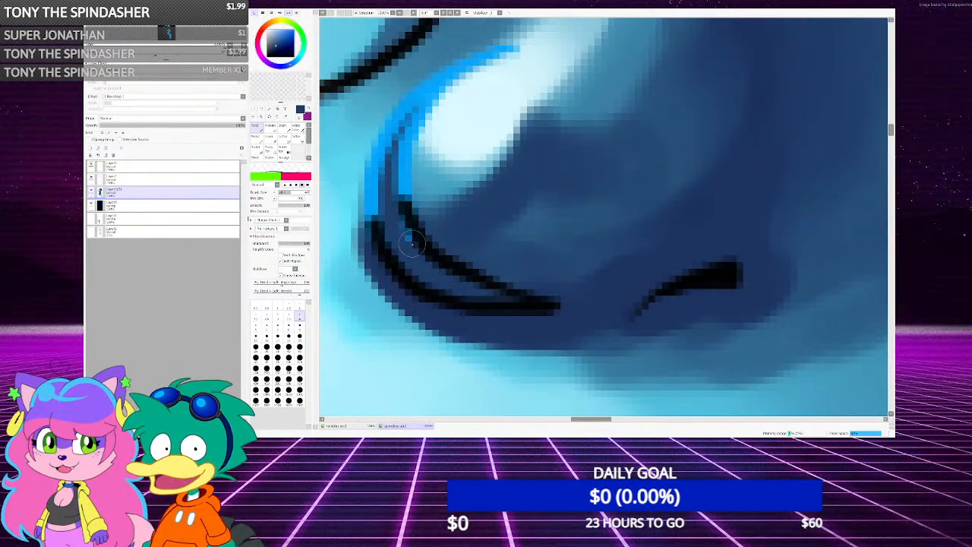
# Raise the Eraser's density and erase the stray blue speck beside the inner nose outline on the line layer
pyautogui.scroll(-1, 438, 232)
pyautogui.click(174, 179)
pyautogui.press('e')
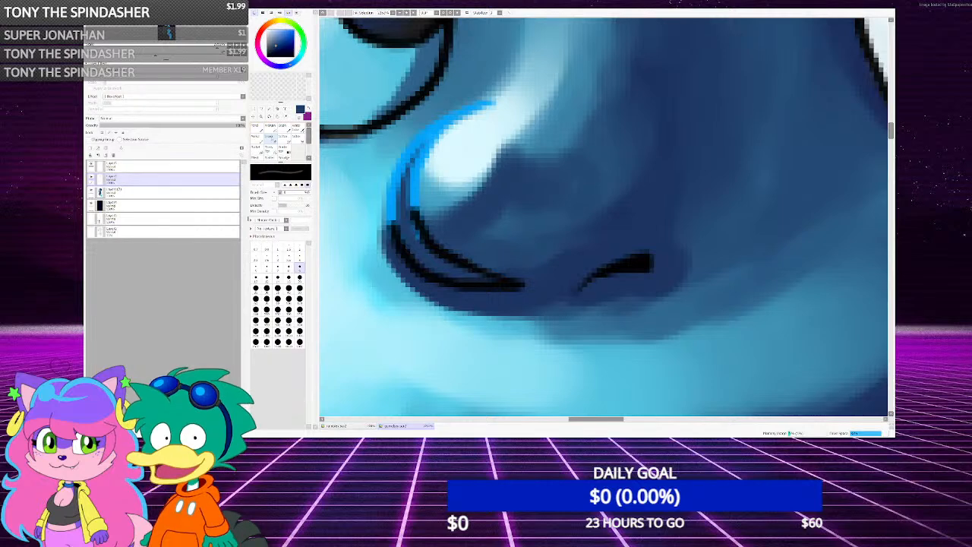
pyautogui.scroll(1, 440, 247)
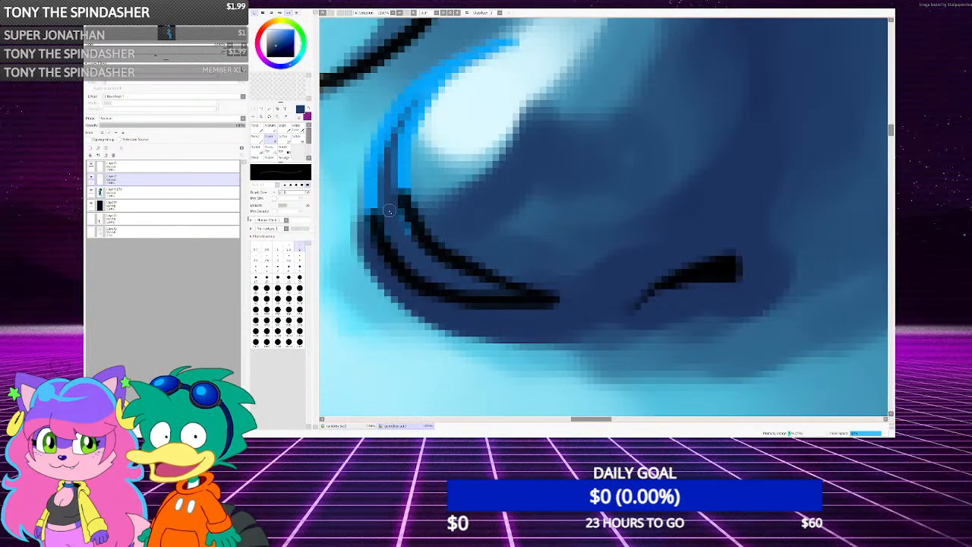
pyautogui.click(407, 229)
pyautogui.moveTo(288, 205); pyautogui.dragTo(310, 205)
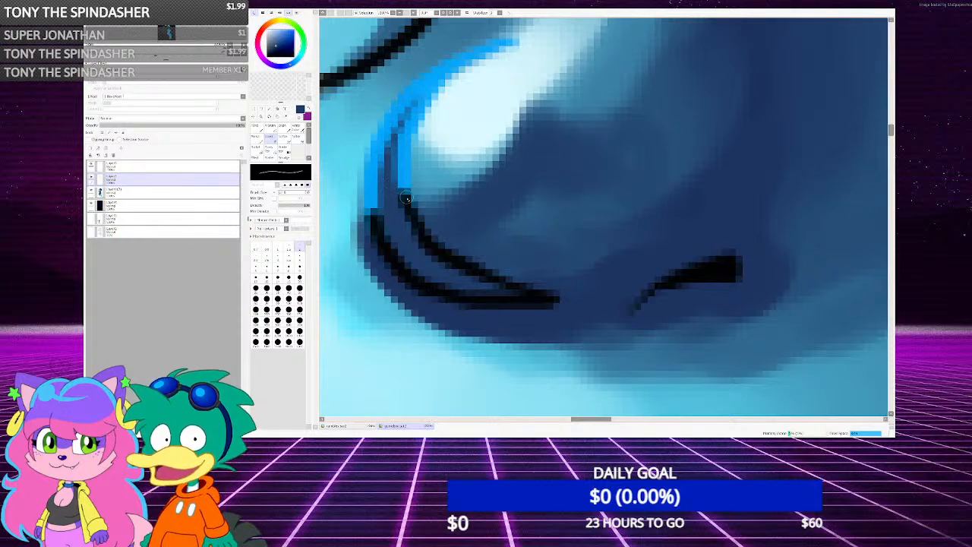
# Sample dark blue from the shaded hair and paint it into the upper back dreadlock on the character's color layer with the Pencil
pyautogui.scroll(-5, 395, 194)
pyautogui.scroll(-2, 418, 182)
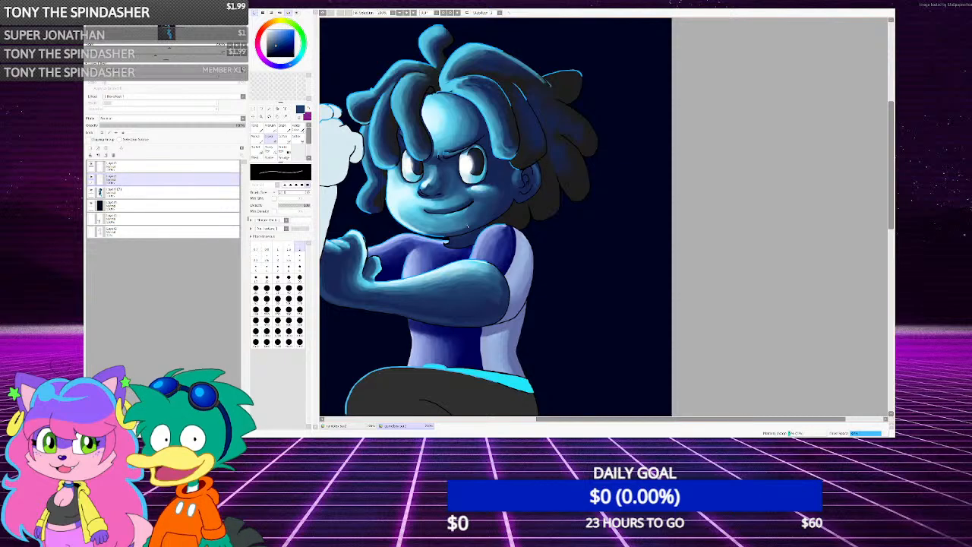
pyautogui.scroll(5, 557, 122)
pyautogui.scroll(-5, 551, 99)
pyautogui.scroll(8, 547, 83)
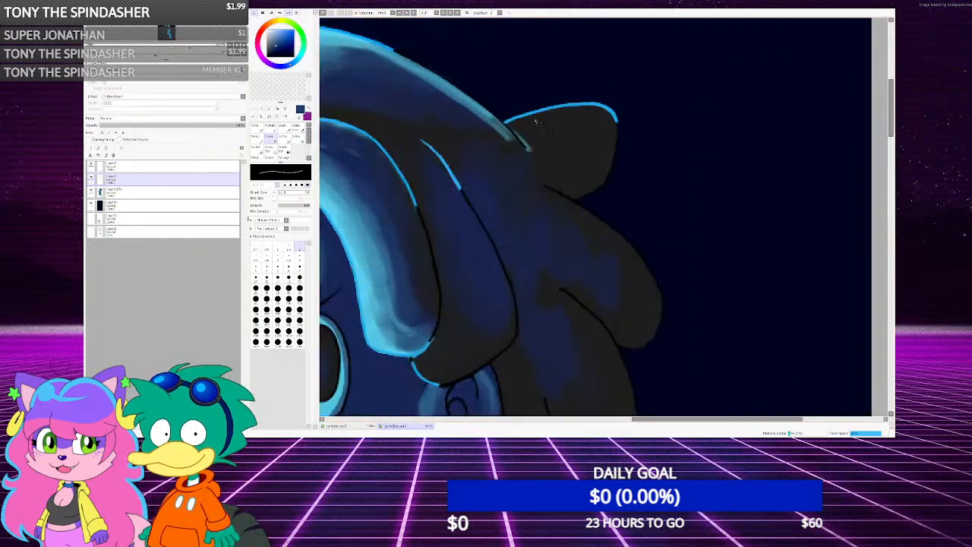
pyautogui.scroll(-4, 505, 160)
pyautogui.scroll(5, 462, 237)
pyautogui.rightClick(462, 237)
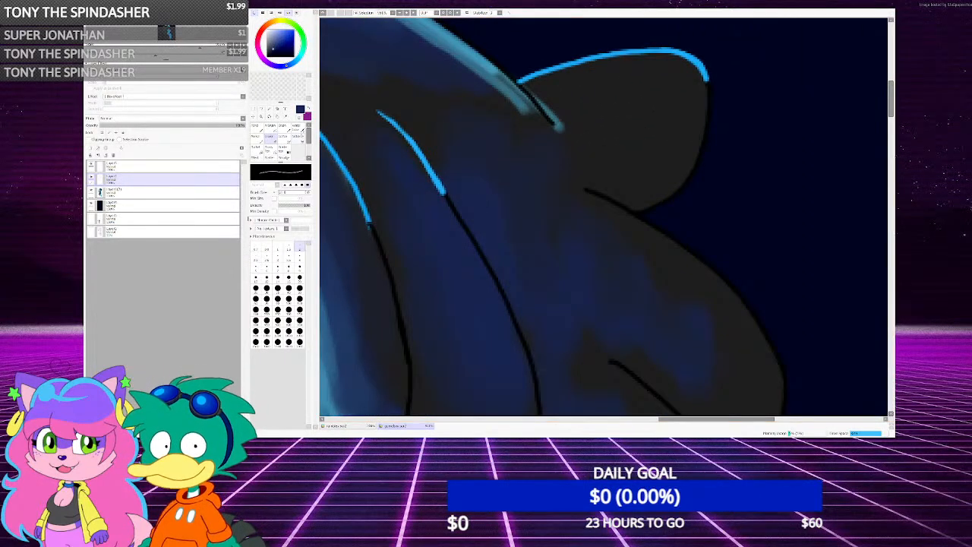
pyautogui.click(257, 129)
pyautogui.click(221, 190)
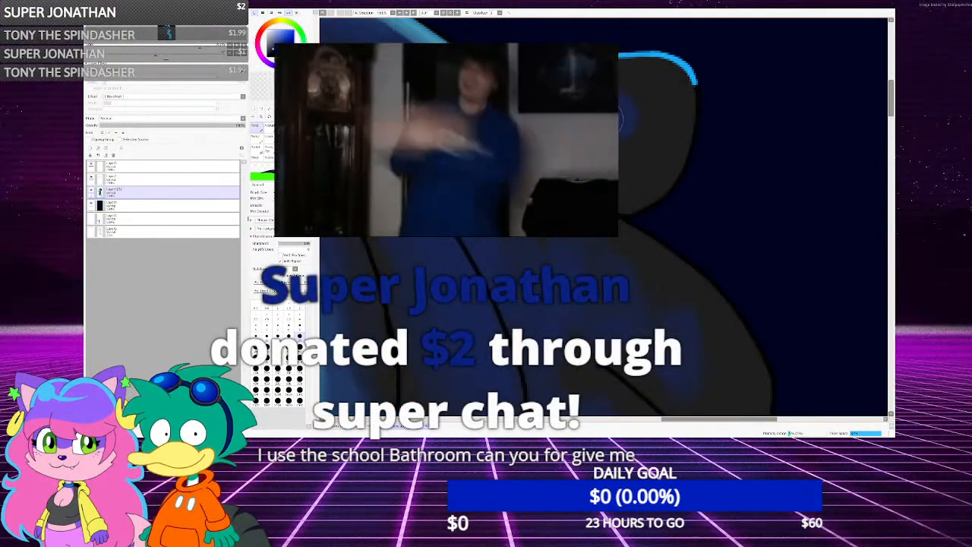
pyautogui.scroll(-2, 547, 161)
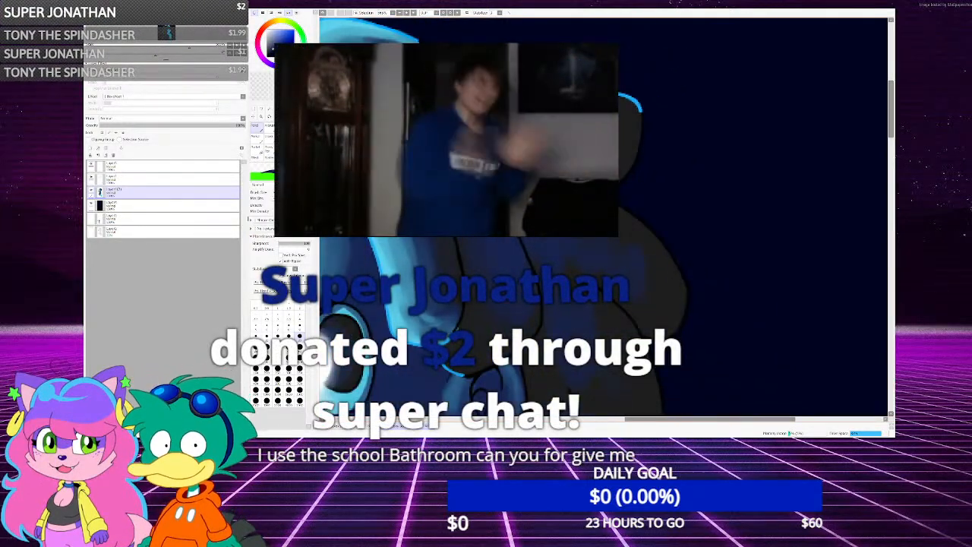
pyautogui.scroll(-2, 547, 152)
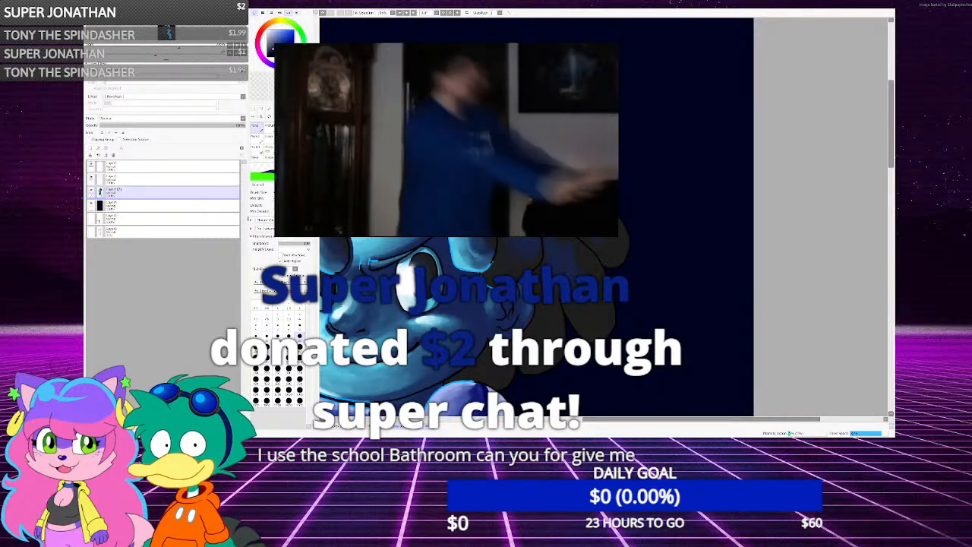
pyautogui.scroll(2, 532, 131)
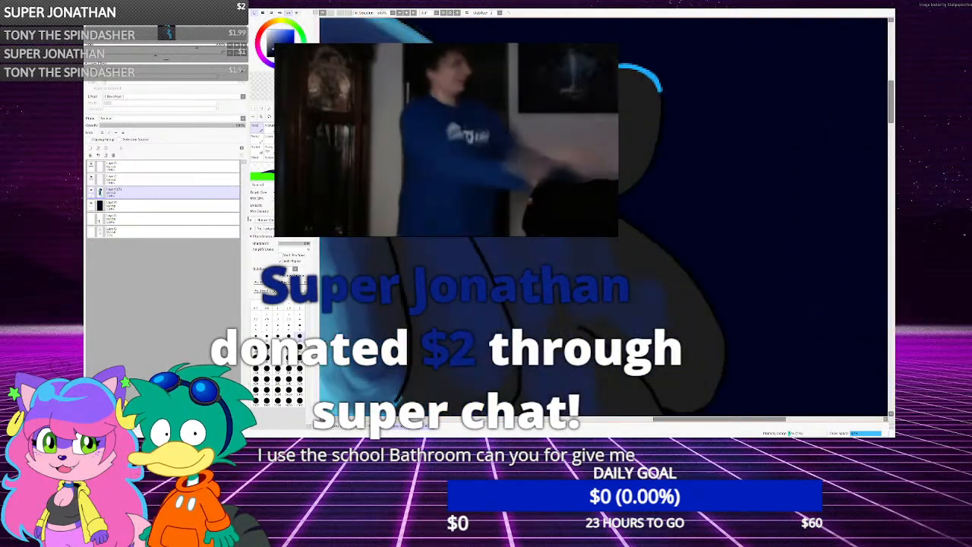
# Blend the dark blue into the near-black of the upper back dreadlock with the Brush
pyautogui.press('b')
pyautogui.scroll(1, 585, 143)
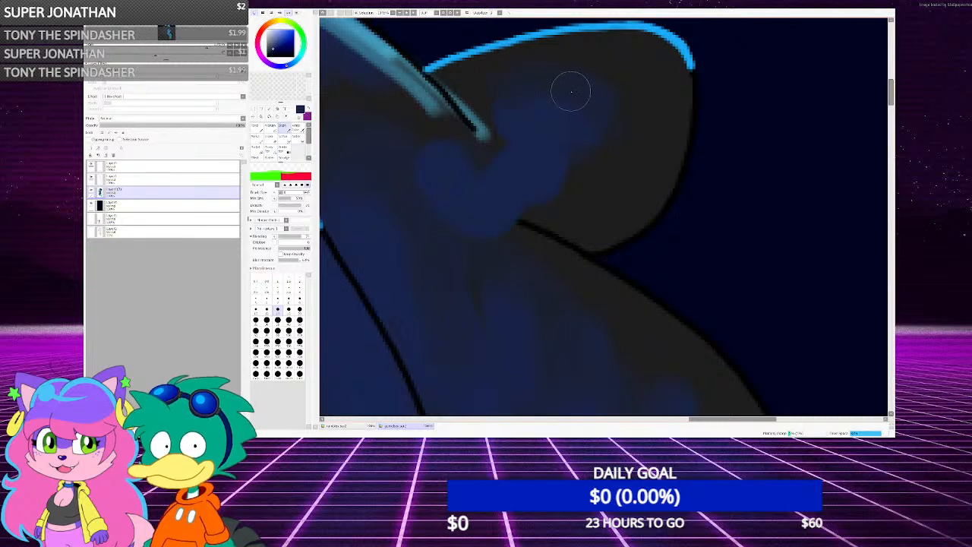
pyautogui.moveTo(479, 186)
pyautogui.mouseDown()
pyautogui.moveTo(458, 211)
pyautogui.moveTo(397, 152)
pyautogui.moveTo(527, 255)
pyautogui.moveTo(454, 199)
pyautogui.moveTo(453, 181)
pyautogui.moveTo(526, 151)
pyautogui.moveTo(533, 114)
pyautogui.mouseUp()
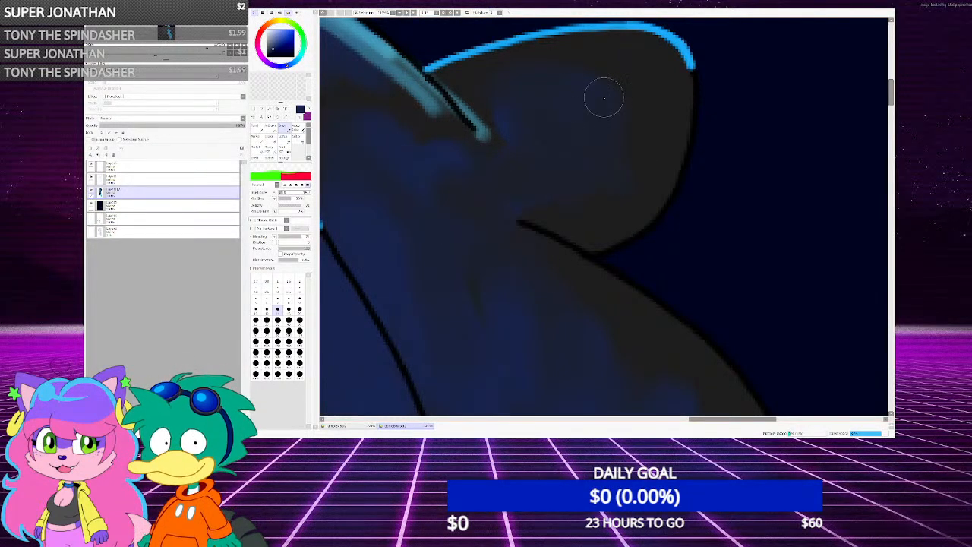
pyautogui.scroll(-2, 532, 277)
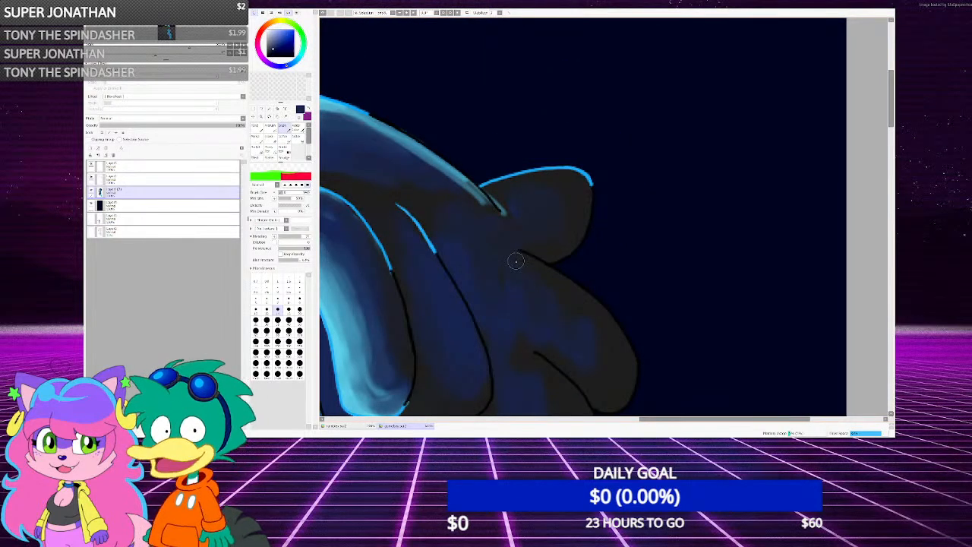
# Brush soft dark blue shading down the middle and lower back dreadlocks
pyautogui.scroll(-3, 516, 263)
pyautogui.scroll(4, 541, 289)
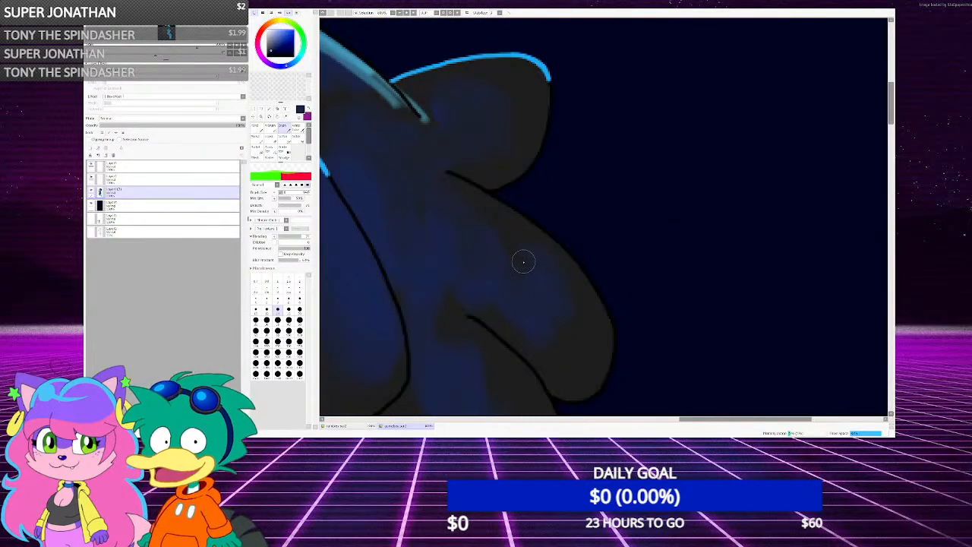
pyautogui.scroll(-3, 471, 220)
pyautogui.scroll(2, 450, 314)
pyautogui.scroll(-2, 428, 233)
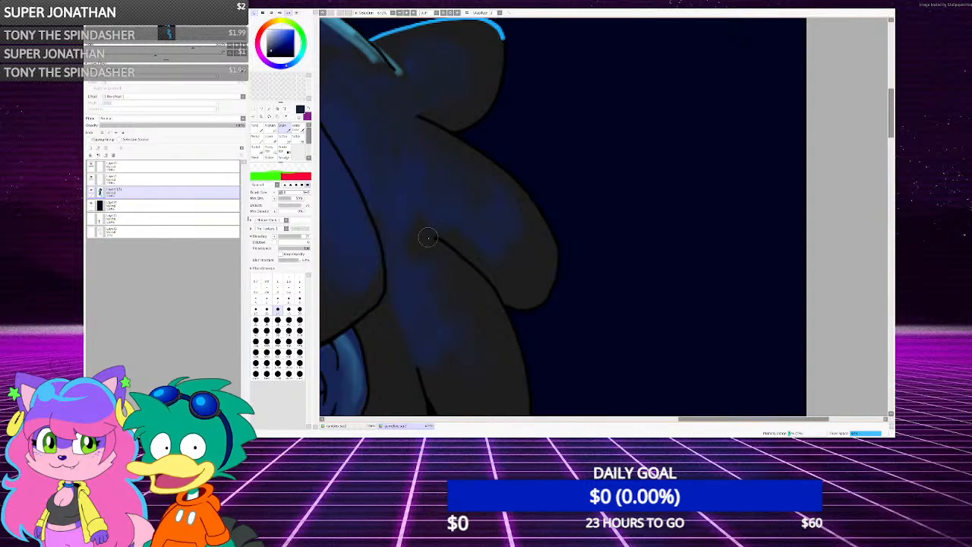
pyautogui.scroll(2, 398, 234)
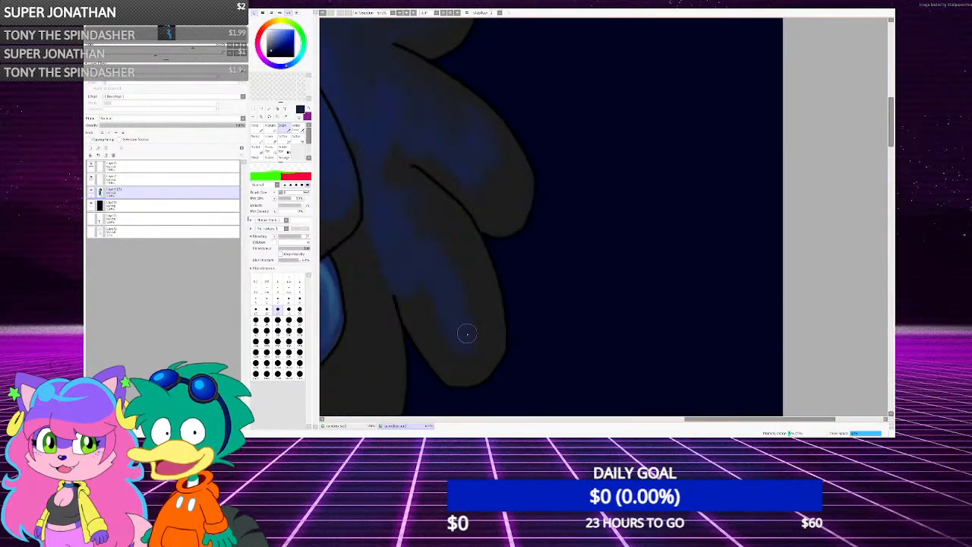
pyautogui.scroll(-2, 502, 215)
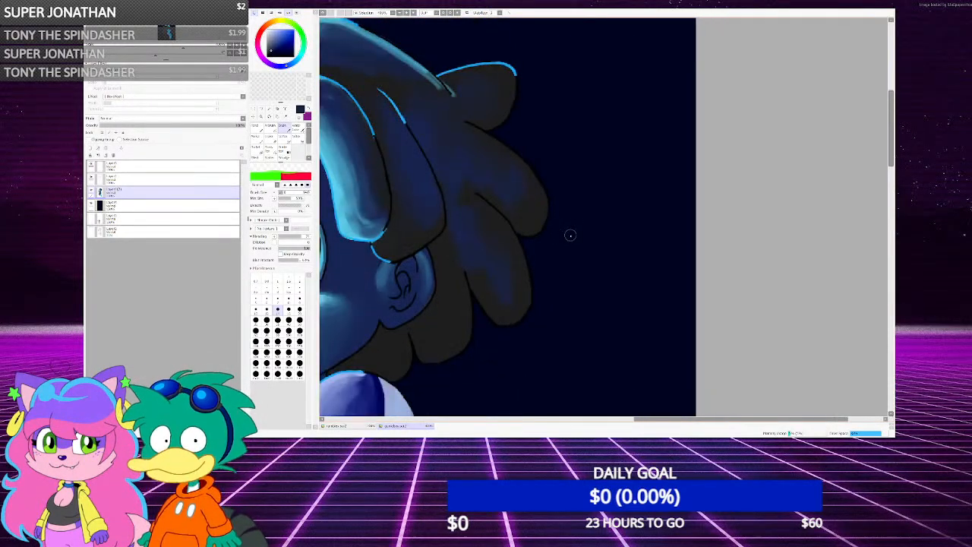
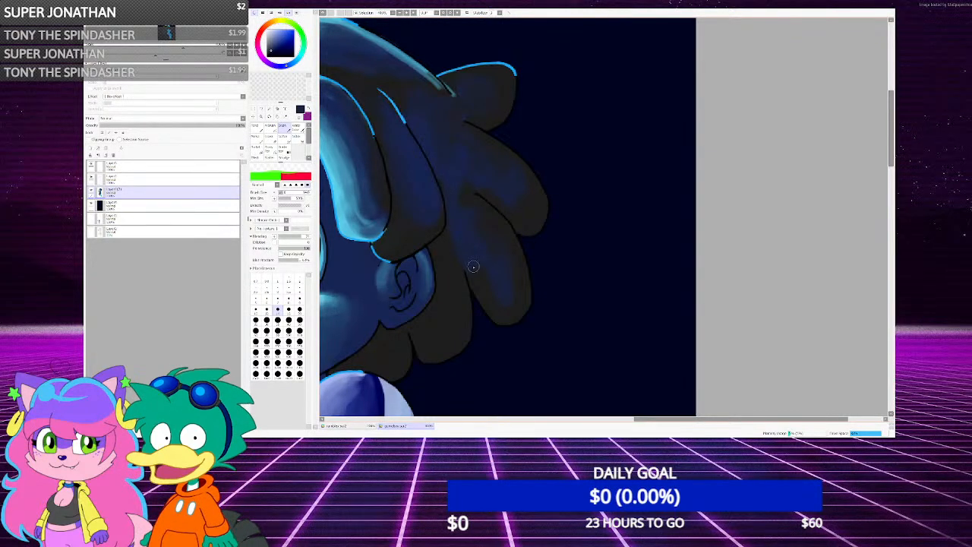
# Brush dark blue into the hair behind the ear and blend it with the neighbouring back dreadlocks
pyautogui.scroll(2, 473, 266)
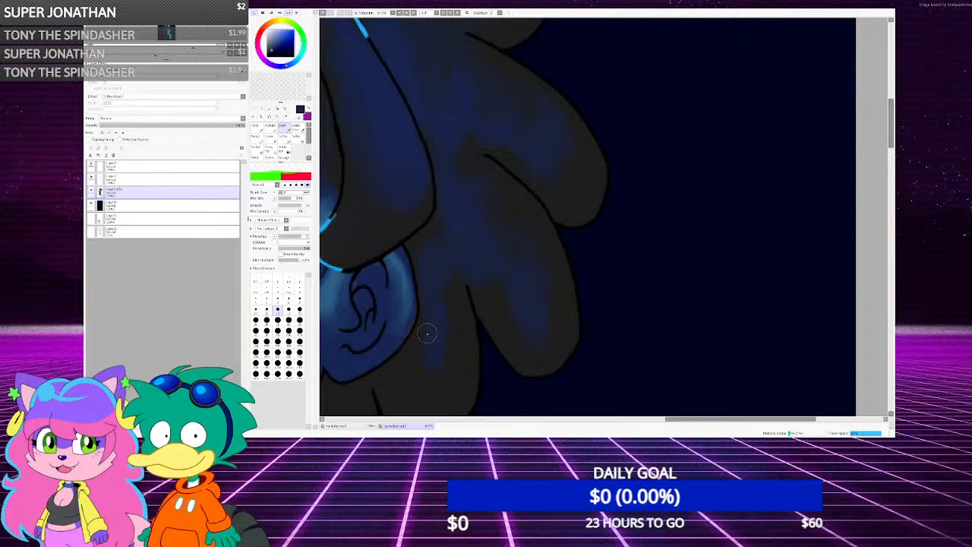
pyautogui.scroll(-4, 456, 248)
pyautogui.scroll(5, 458, 282)
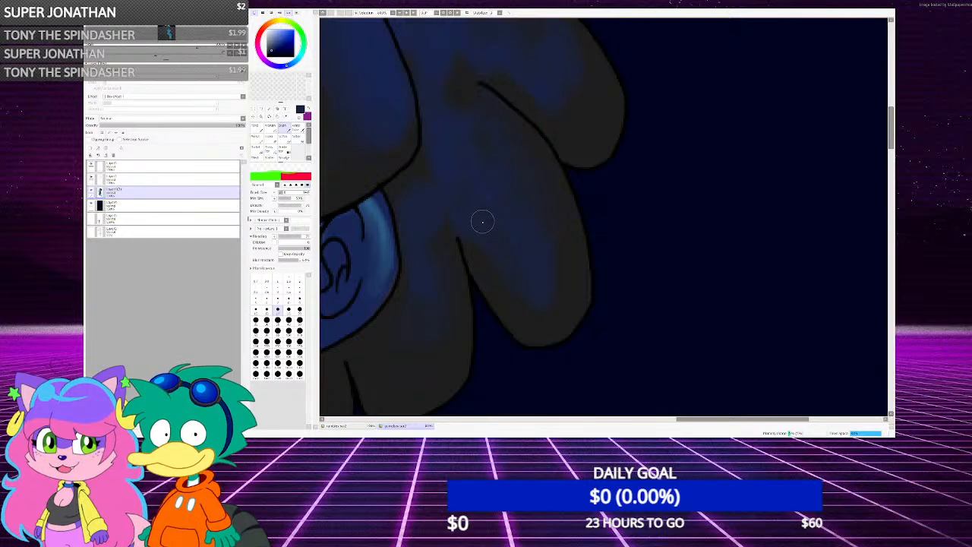
pyautogui.scroll(-1, 478, 217)
pyautogui.scroll(-2, 475, 205)
pyautogui.scroll(3, 460, 215)
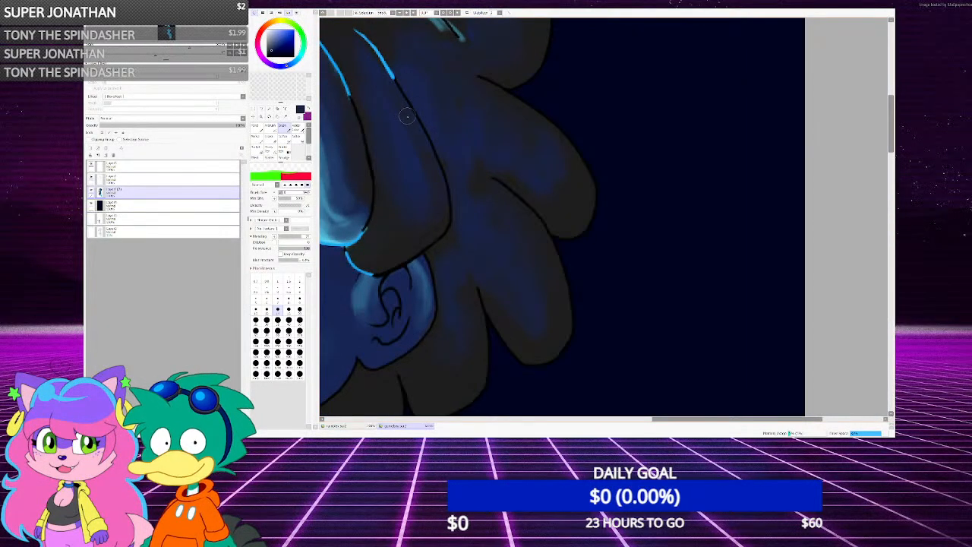
# Check the whole figure's shading and sample light blue from the lit edge of a front dreadlock
pyautogui.scroll(-4, 388, 76)
pyautogui.scroll(2, 483, 193)
pyautogui.scroll(-2, 478, 183)
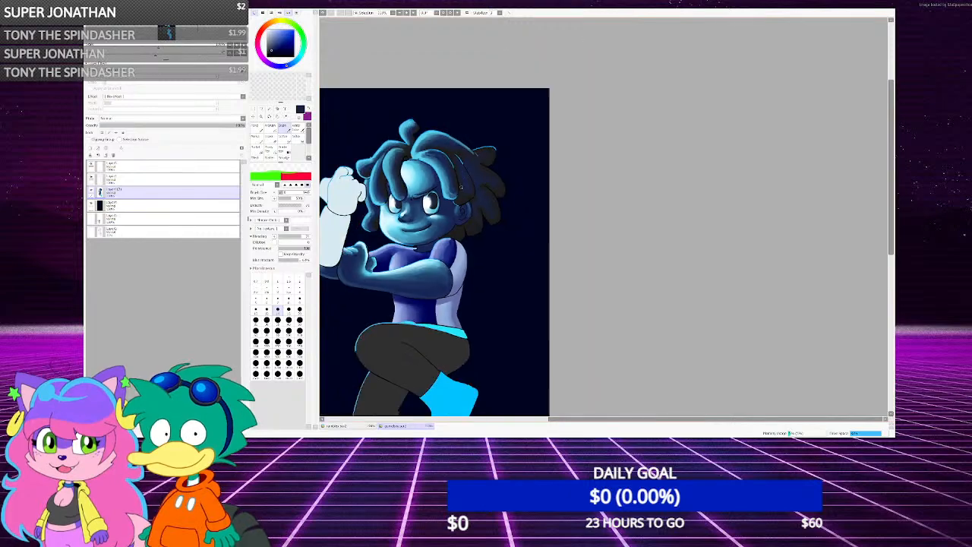
pyautogui.scroll(2, 471, 165)
pyautogui.scroll(-2, 472, 167)
pyautogui.scroll(5, 376, 180)
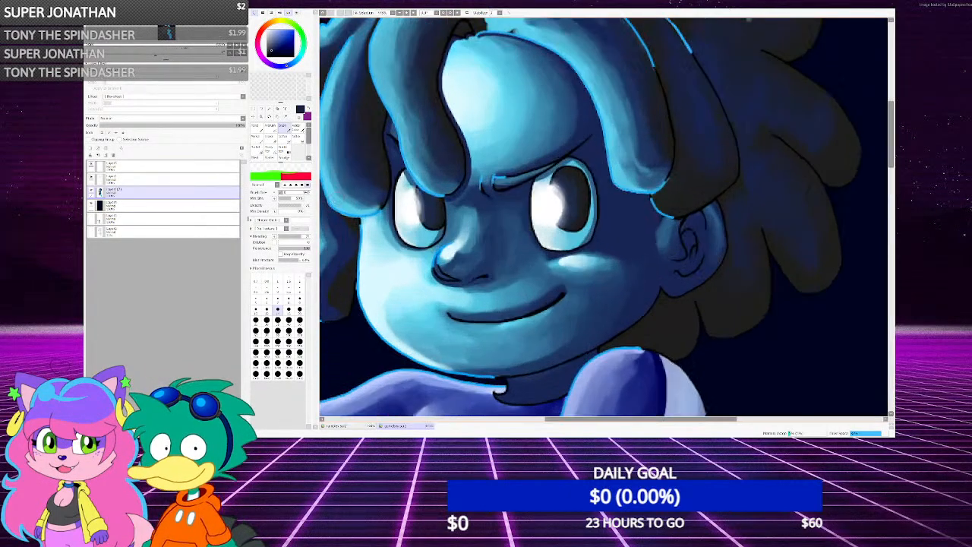
pyautogui.rightClick(376, 180)
# Select the dark grey area of the character's trousers with the Magic Wand
pyautogui.scroll(-4, 376, 180)
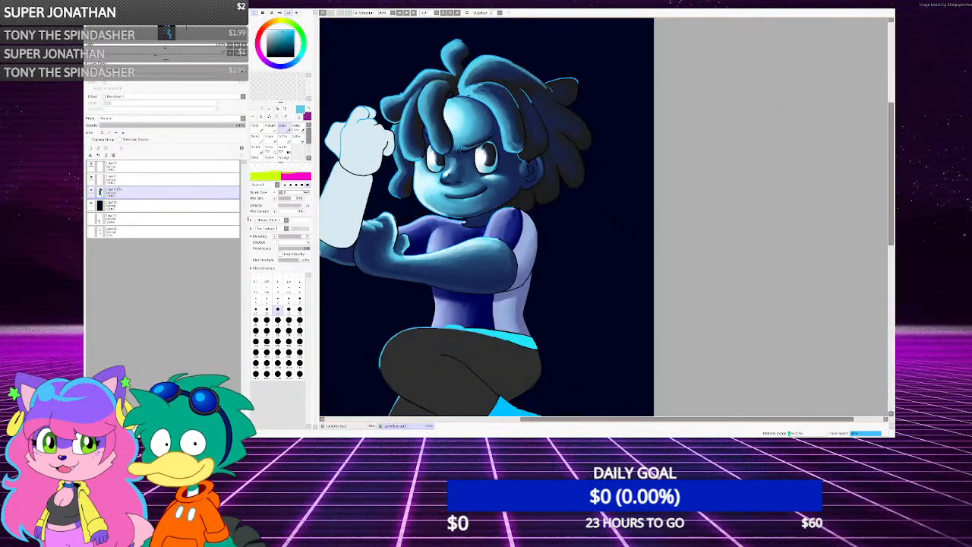
pyautogui.scroll(2, 382, 390)
pyautogui.click(262, 108)
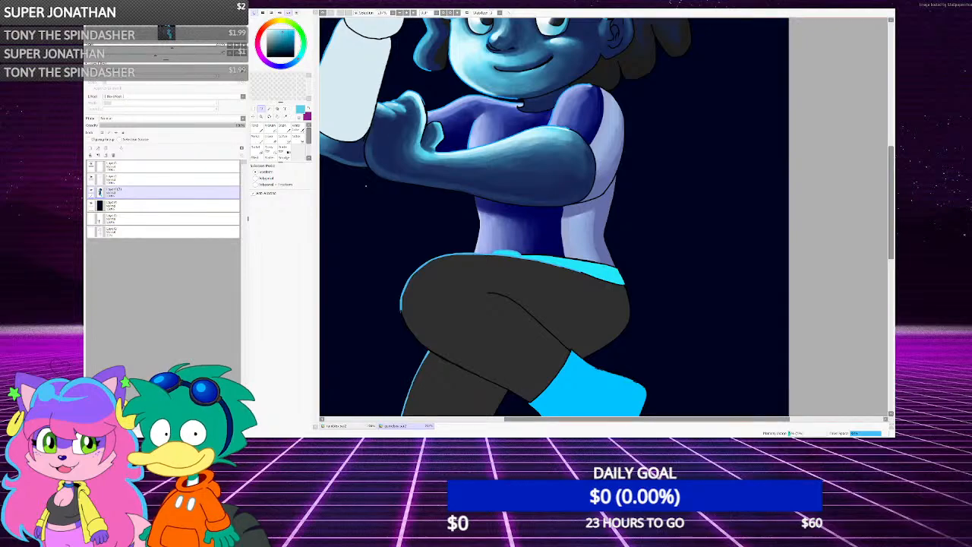
pyautogui.scroll(-2, 356, 113)
pyautogui.scroll(4, 395, 197)
pyautogui.click(269, 109)
pyautogui.click(395, 263)
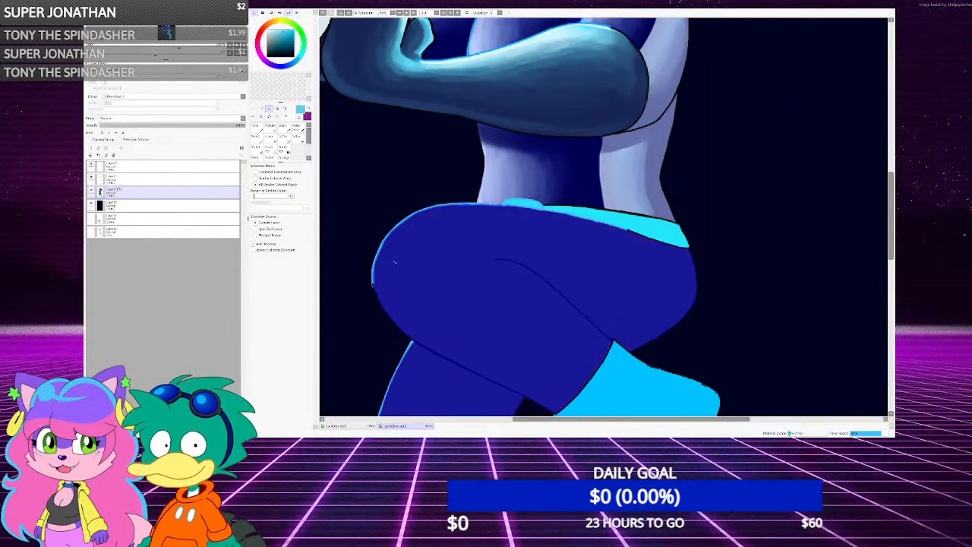
# Paint a light blue band along the outer knee and upper edge of the raised thigh with the Pencil
pyautogui.scroll(-1, 420, 188)
pyautogui.click(256, 130)
pyautogui.moveTo(415, 305); pyautogui.dragTo(428, 327)
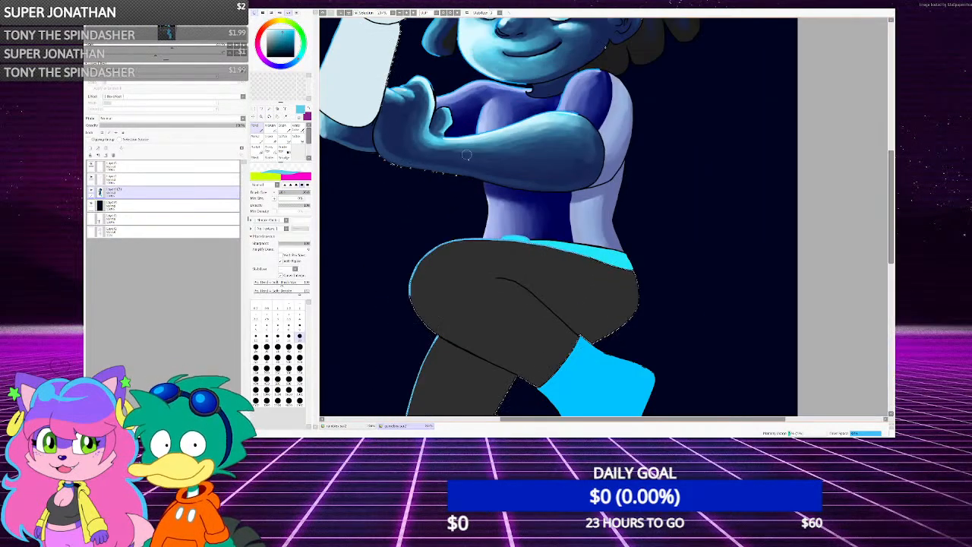
pyautogui.scroll(2, 486, 34)
pyautogui.moveTo(438, 282); pyautogui.dragTo(502, 360)
pyautogui.scroll(-1, 501, 359)
pyautogui.scroll(2, 463, 120)
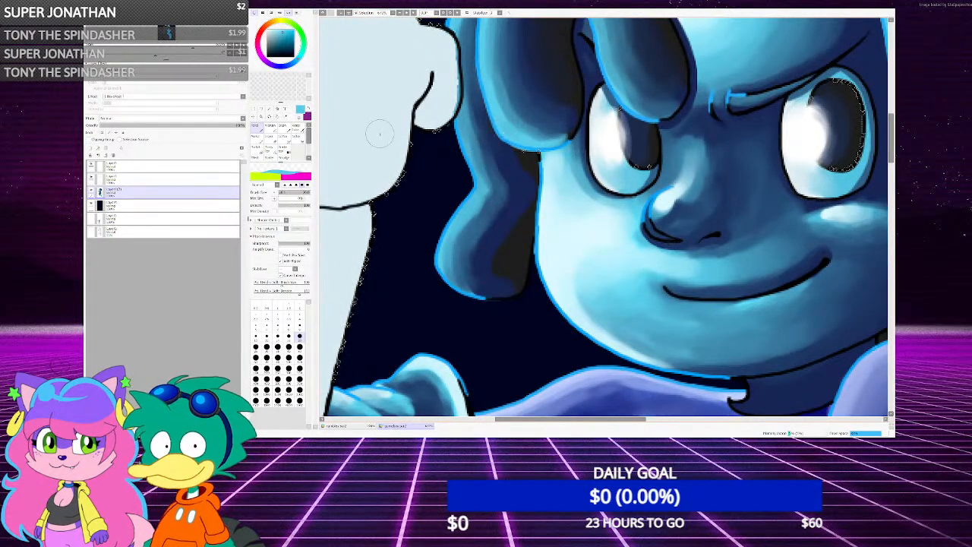
pyautogui.scroll(-4, 398, 179)
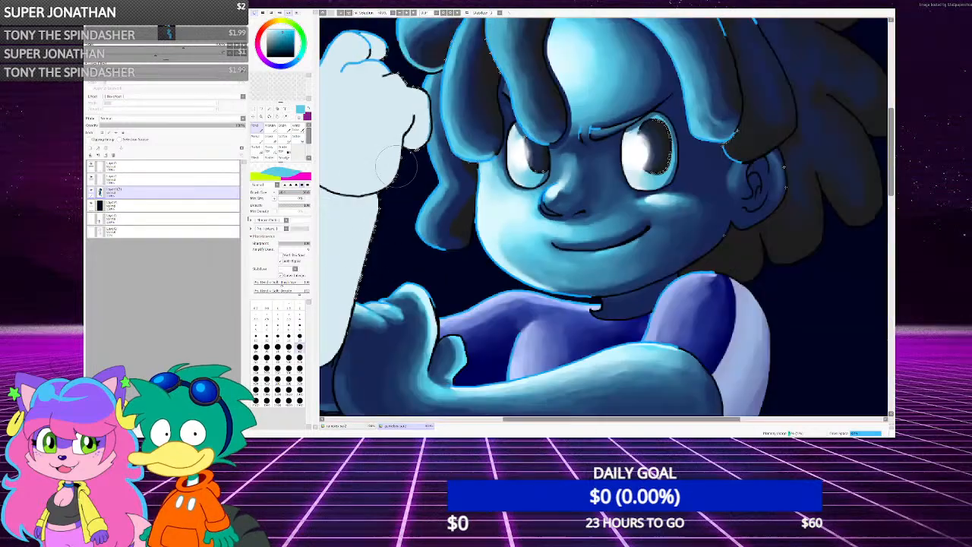
pyautogui.scroll(3, 400, 220)
pyautogui.scroll(1, 401, 220)
pyautogui.moveTo(395, 231)
pyautogui.mouseDown()
pyautogui.moveTo(402, 136)
pyautogui.moveTo(405, 145)
pyautogui.moveTo(404, 138)
pyautogui.moveTo(492, 102)
pyautogui.moveTo(563, 98)
pyautogui.moveTo(686, 135)
pyautogui.moveTo(443, 110)
pyautogui.mouseUp()
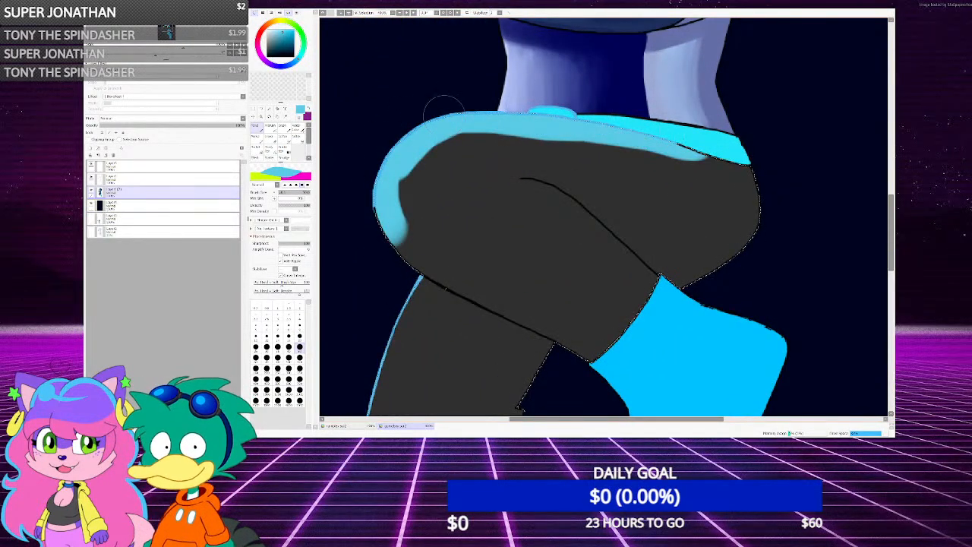
pyautogui.moveTo(364, 205)
pyautogui.mouseDown()
pyautogui.moveTo(379, 183)
pyautogui.moveTo(467, 101)
pyautogui.mouseUp()
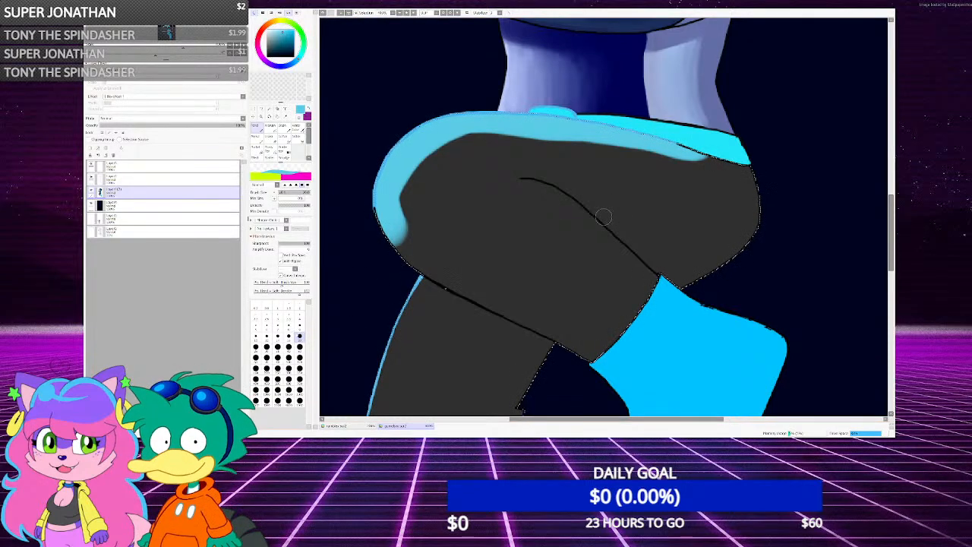
# Paint a wide light blue band down the front edge of the other trouser leg with a larger Pencil size
pyautogui.click(300, 347)
pyautogui.scroll(-3, 354, 279)
pyautogui.scroll(3, 383, 361)
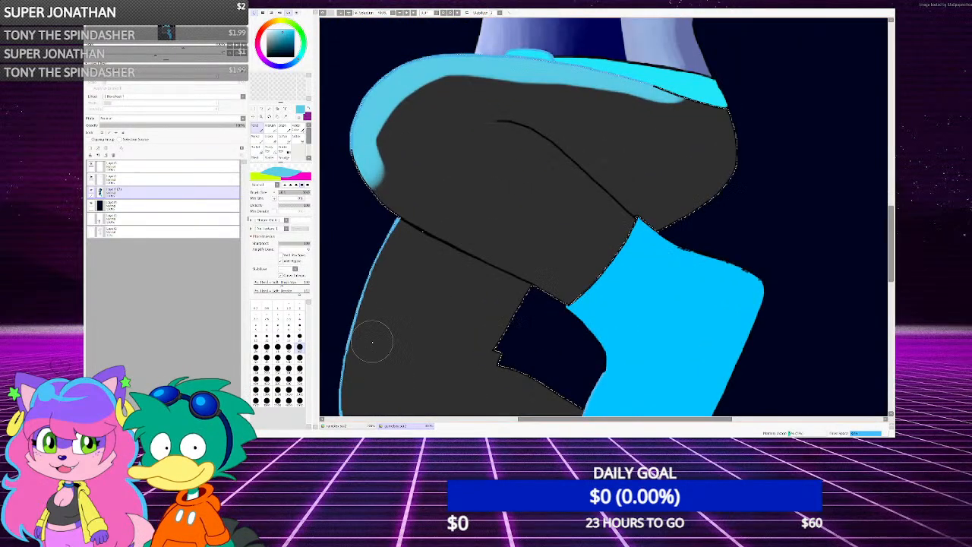
pyautogui.moveTo(342, 396)
pyautogui.mouseDown()
pyautogui.moveTo(351, 294)
pyautogui.moveTo(408, 226)
pyautogui.moveTo(348, 412)
pyautogui.mouseUp()
pyautogui.scroll(-6, 399, 209)
pyautogui.scroll(5, 391, 285)
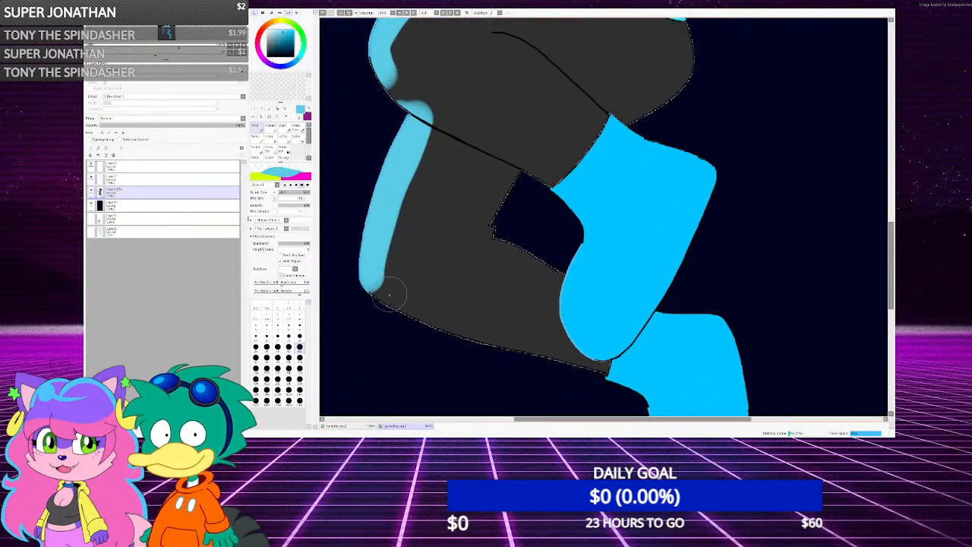
pyautogui.moveTo(379, 282); pyautogui.dragTo(385, 317)
pyautogui.moveTo(405, 143)
pyautogui.mouseDown()
pyautogui.moveTo(433, 144)
pyautogui.moveTo(393, 327)
pyautogui.mouseUp()
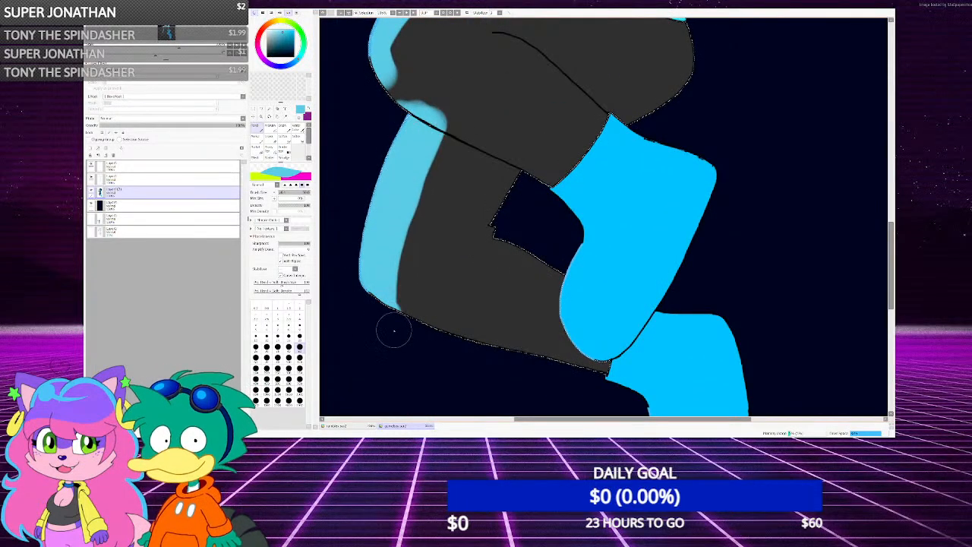
# Widen the light blue band around the raised knee and along the top of the thigh
pyautogui.scroll(-4, 445, 289)
pyautogui.moveTo(448, 295)
pyautogui.mouseDown()
pyautogui.moveTo(435, 288)
pyautogui.moveTo(532, 236)
pyautogui.moveTo(637, 259)
pyautogui.mouseUp()
pyautogui.moveTo(495, 236)
pyautogui.mouseDown()
pyautogui.moveTo(449, 286)
pyautogui.moveTo(471, 325)
pyautogui.mouseUp()
pyautogui.scroll(-9, 473, 322)
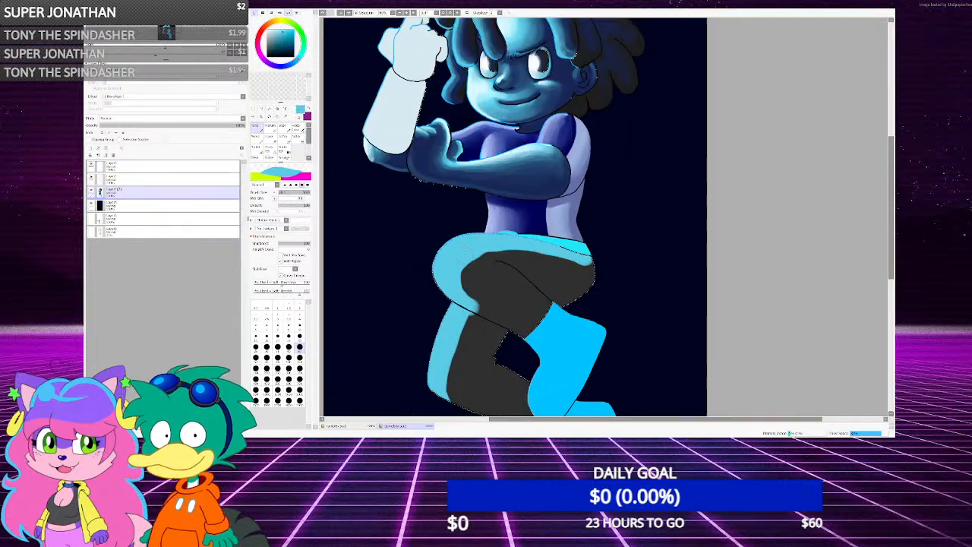
pyautogui.scroll(5, 475, 253)
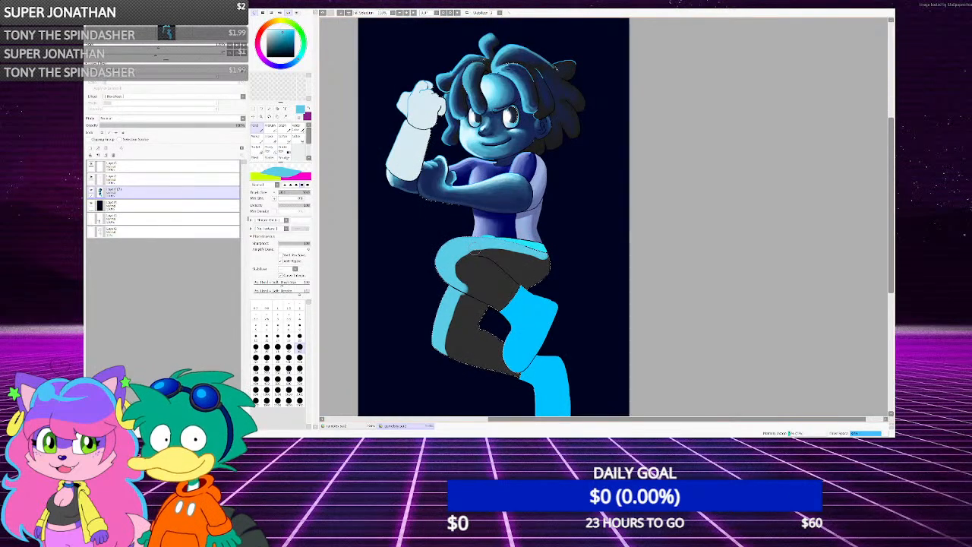
pyautogui.scroll(5, 484, 272)
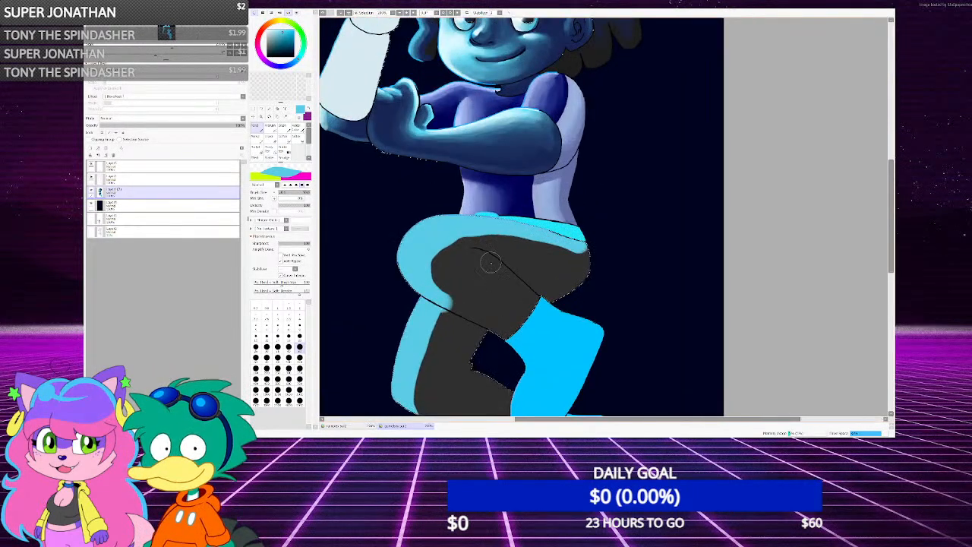
# Sample dark navy from the character's shaded areas and cover the raised thigh's remaining grey with the Pencil
pyautogui.click(283, 129)
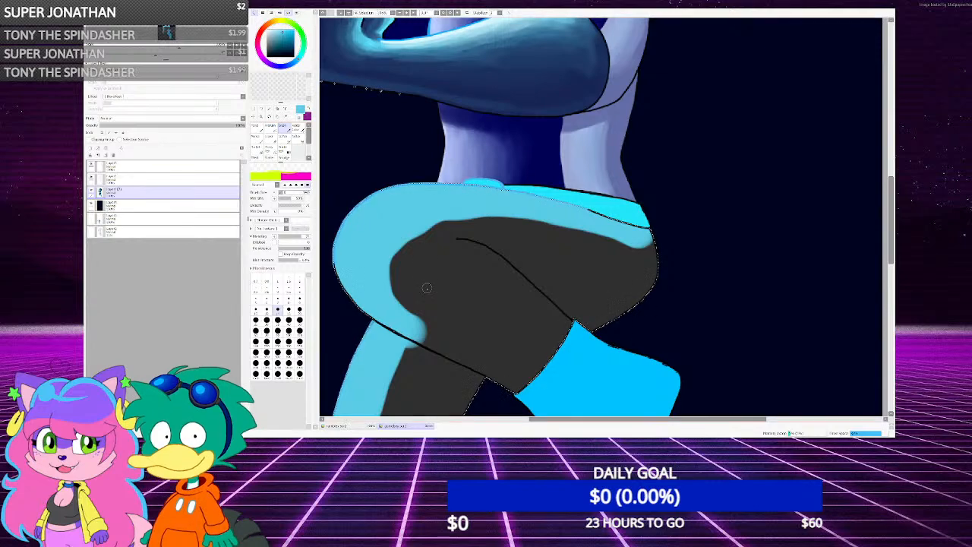
pyautogui.scroll(-3, 600, 61)
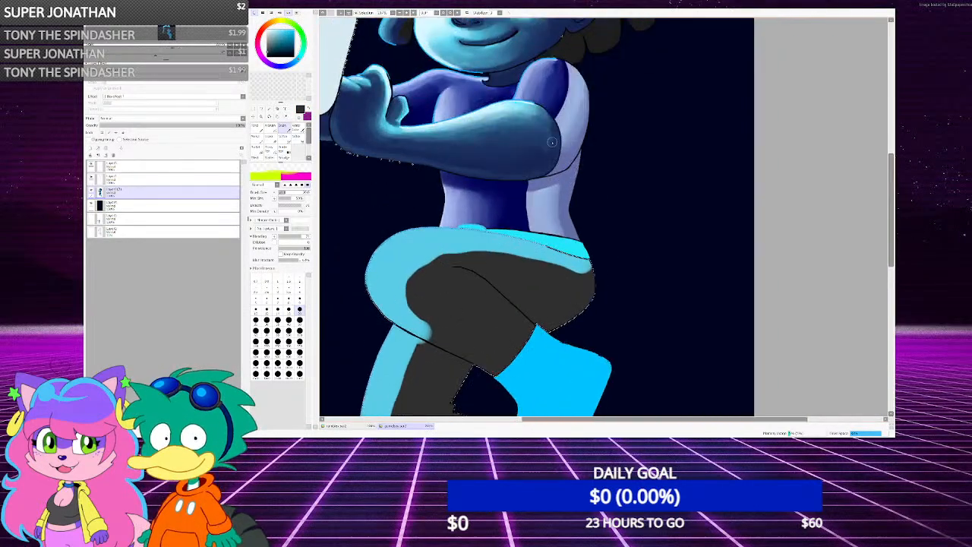
pyautogui.scroll(3, 600, 61)
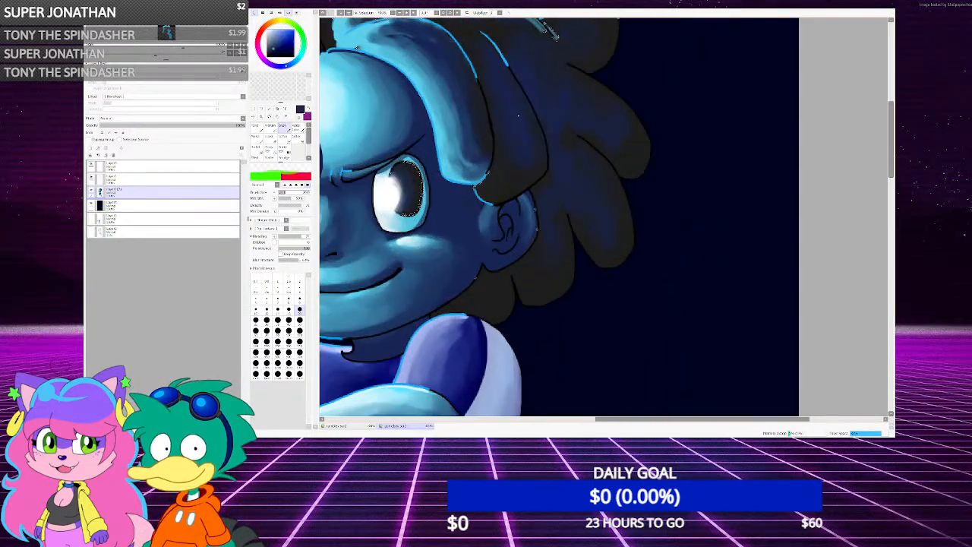
pyautogui.click(256, 129)
pyautogui.scroll(-3, 494, 228)
pyautogui.scroll(3, 448, 271)
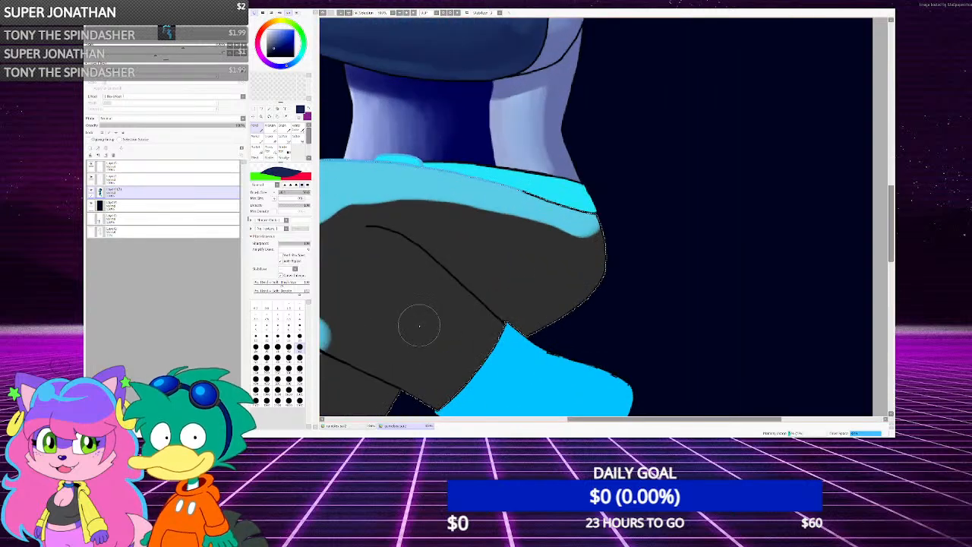
pyautogui.moveTo(420, 325)
pyautogui.mouseDown()
pyautogui.moveTo(407, 270)
pyautogui.moveTo(400, 283)
pyautogui.moveTo(362, 262)
pyautogui.moveTo(474, 257)
pyautogui.moveTo(542, 282)
pyautogui.mouseUp()
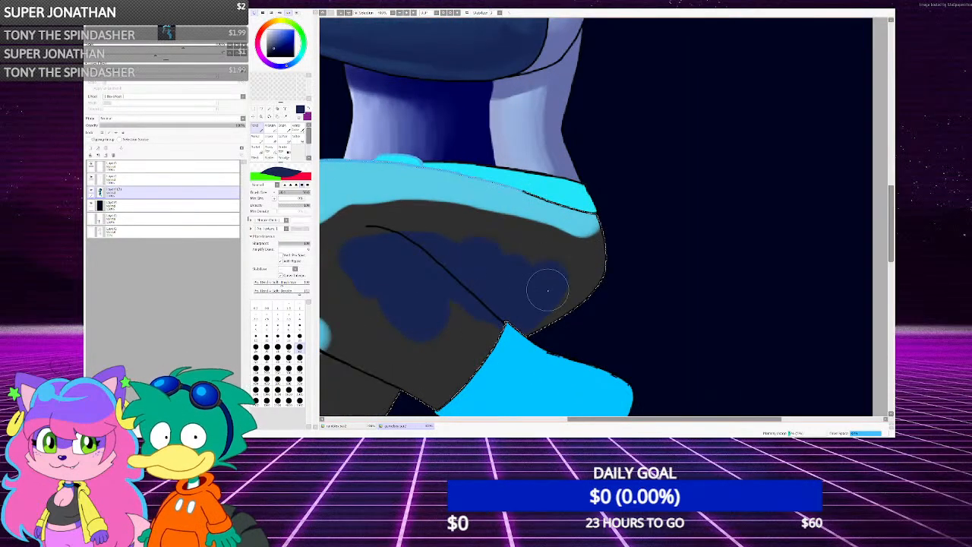
pyautogui.scroll(-2, 471, 258)
pyautogui.scroll(3, 437, 243)
pyautogui.moveTo(437, 243)
pyautogui.mouseDown()
pyautogui.moveTo(400, 255)
pyautogui.moveTo(391, 222)
pyautogui.moveTo(440, 181)
pyautogui.moveTo(511, 175)
pyautogui.moveTo(625, 199)
pyautogui.moveTo(668, 220)
pyautogui.moveTo(581, 263)
pyautogui.moveTo(539, 323)
pyautogui.moveTo(487, 326)
pyautogui.moveTo(402, 267)
pyautogui.moveTo(390, 231)
pyautogui.moveTo(396, 212)
pyautogui.moveTo(384, 230)
pyautogui.moveTo(411, 188)
pyautogui.moveTo(518, 174)
pyautogui.moveTo(623, 213)
pyautogui.moveTo(469, 287)
pyautogui.moveTo(464, 280)
pyautogui.moveTo(560, 298)
pyautogui.moveTo(576, 321)
pyautogui.moveTo(664, 210)
pyautogui.mouseUp()
pyautogui.scroll(-3, 612, 163)
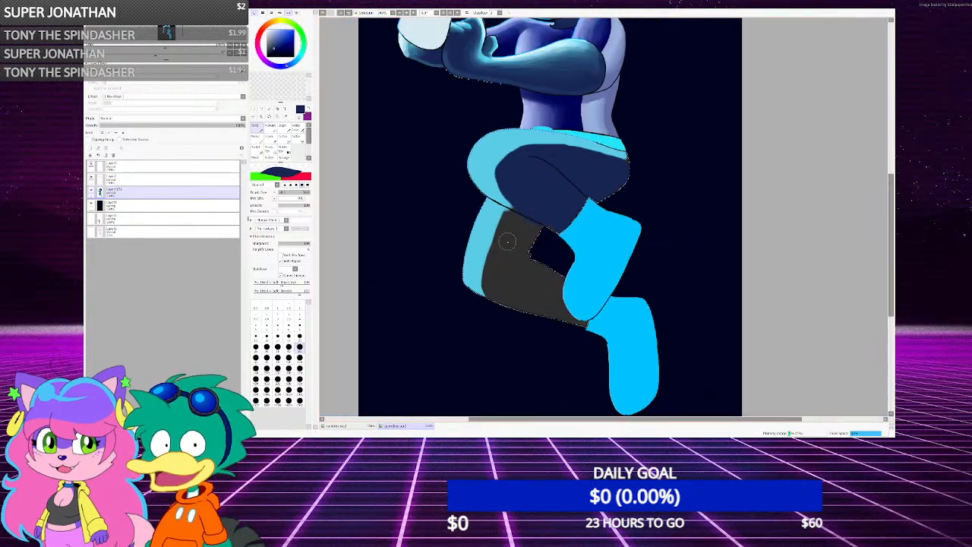
# Fill the remaining grey of the lower trouser leg with the same dark navy
pyautogui.scroll(3, 512, 251)
pyautogui.moveTo(535, 302)
pyautogui.mouseDown()
pyautogui.moveTo(515, 242)
pyautogui.moveTo(538, 152)
pyautogui.moveTo(558, 112)
pyautogui.moveTo(622, 130)
pyautogui.moveTo(535, 301)
pyautogui.moveTo(551, 184)
pyautogui.moveTo(557, 352)
pyautogui.moveTo(615, 248)
pyautogui.moveTo(618, 206)
pyautogui.moveTo(639, 311)
pyautogui.moveTo(752, 401)
pyautogui.moveTo(716, 351)
pyautogui.moveTo(604, 284)
pyautogui.moveTo(604, 185)
pyautogui.moveTo(562, 139)
pyautogui.mouseUp()
pyautogui.scroll(-3, 690, 160)
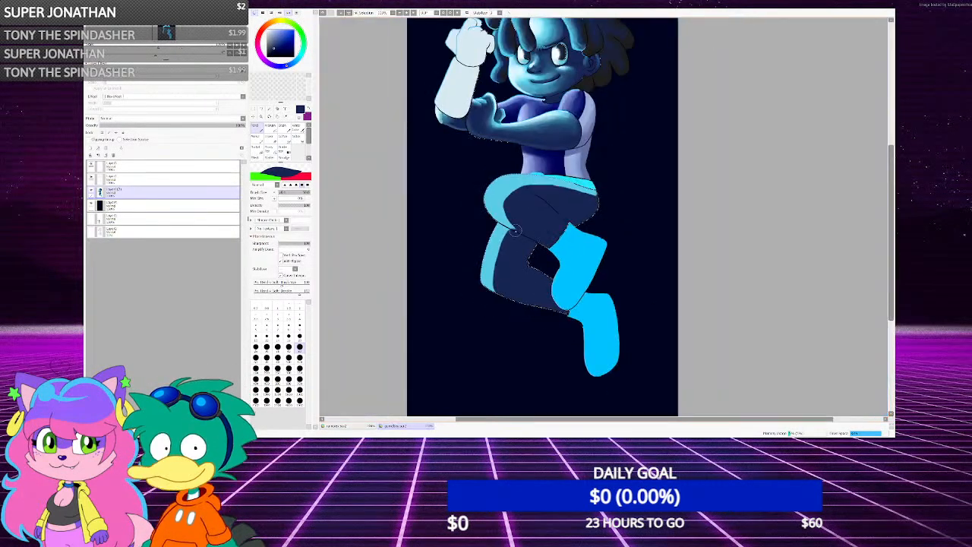
# Sample the light blue and extend the thigh's lit band below the waistband to the hip edge
pyautogui.scroll(3, 572, 220)
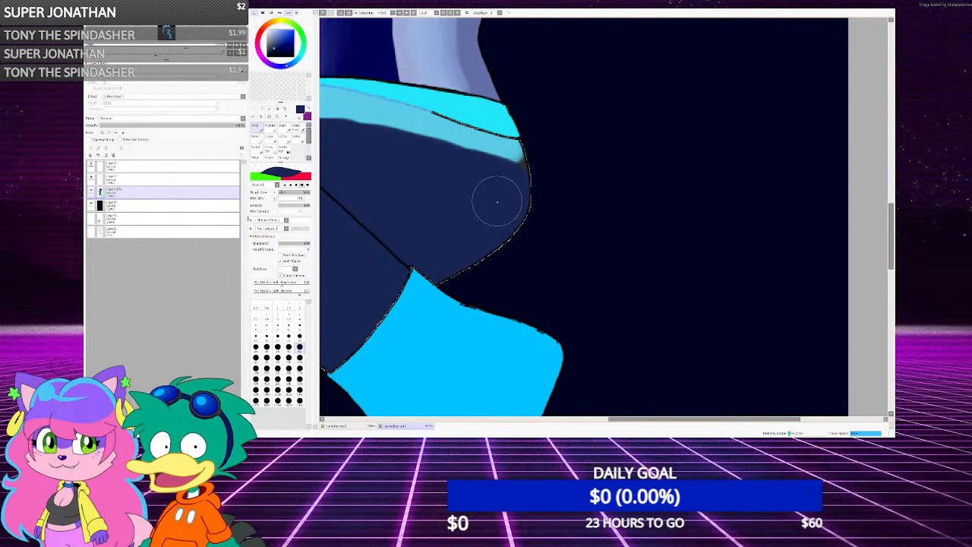
pyautogui.scroll(-3, 528, 275)
pyautogui.scroll(3, 432, 202)
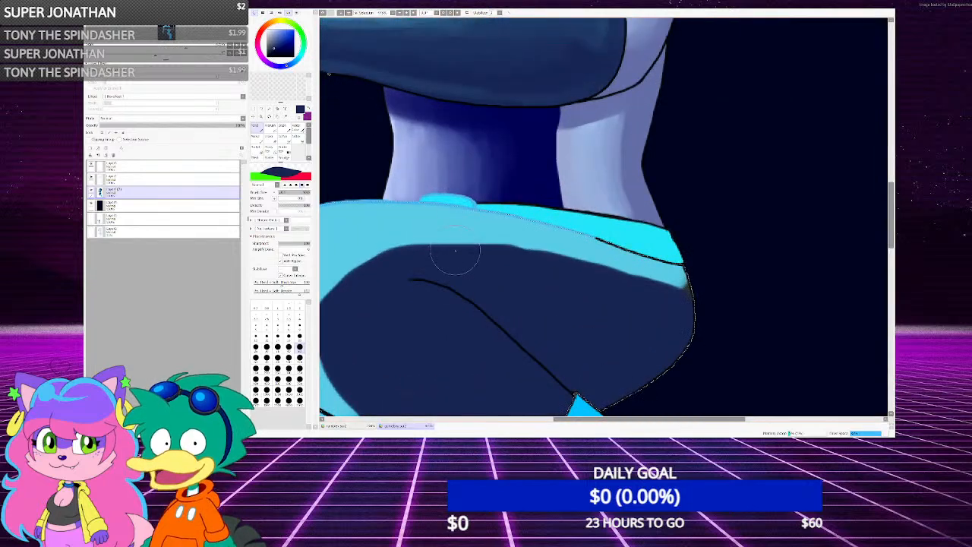
pyautogui.rightClick(442, 230)
pyautogui.moveTo(438, 225); pyautogui.dragTo(529, 226)
pyautogui.moveTo(647, 256); pyautogui.dragTo(707, 291)
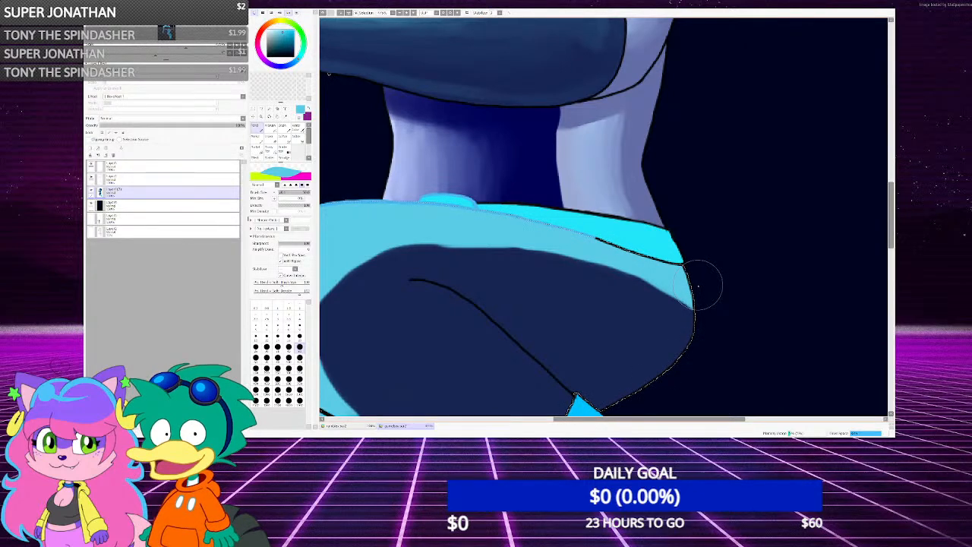
pyautogui.scroll(-4, 430, 262)
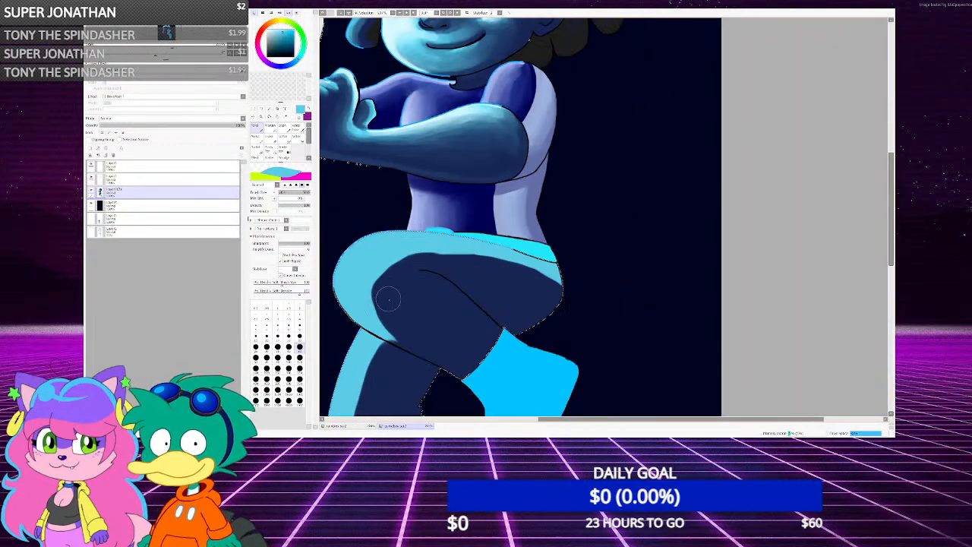
# Blend the light blue band into the navy around the knee and along the upper thigh with an enlarged Brush
pyautogui.scroll(3, 367, 285)
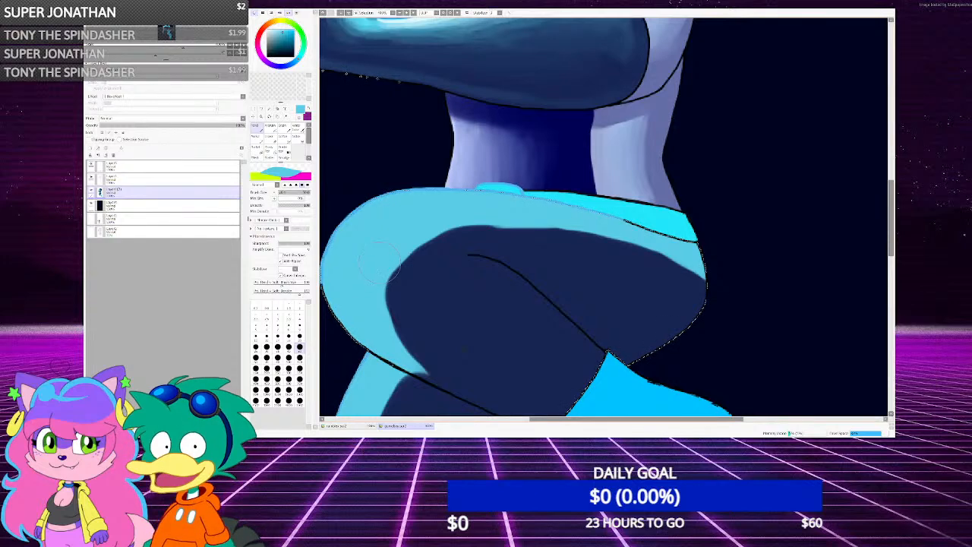
pyautogui.scroll(-1, 380, 261)
pyautogui.scroll(3, 395, 289)
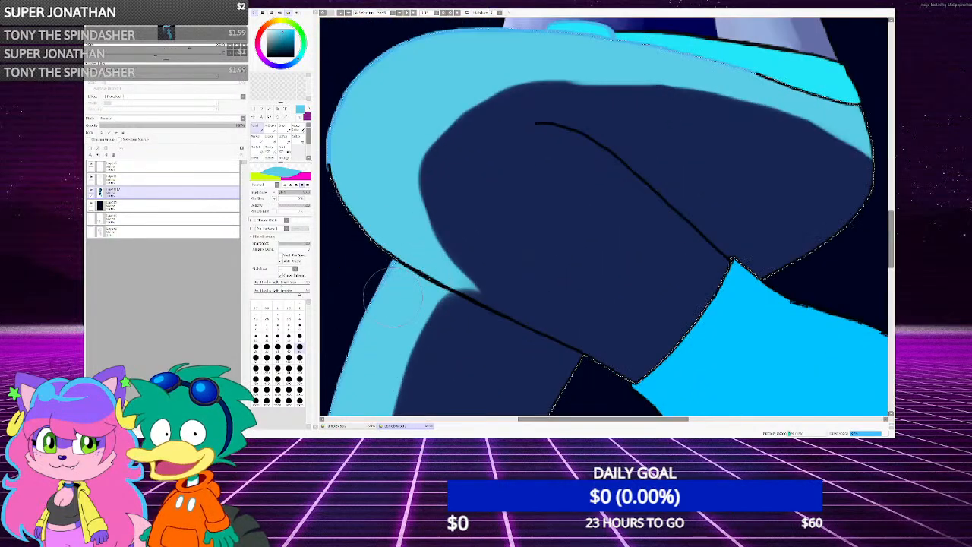
pyautogui.rightClick(478, 245)
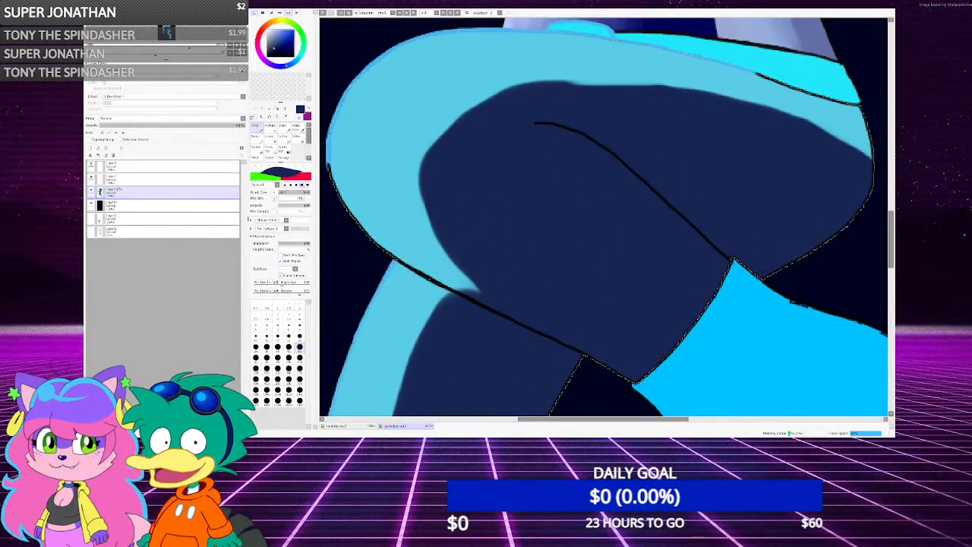
pyautogui.press('c')
pyautogui.scroll(-2, 395, 264)
pyautogui.rightClick(394, 193)
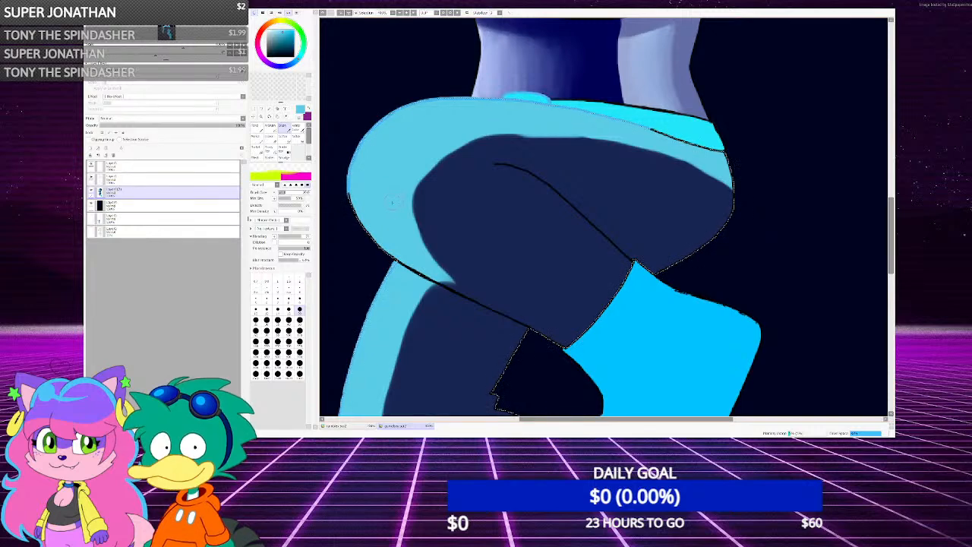
pyautogui.press(']')
pyautogui.press(']')
pyautogui.press(']')
pyautogui.press(']')
pyautogui.press(']')
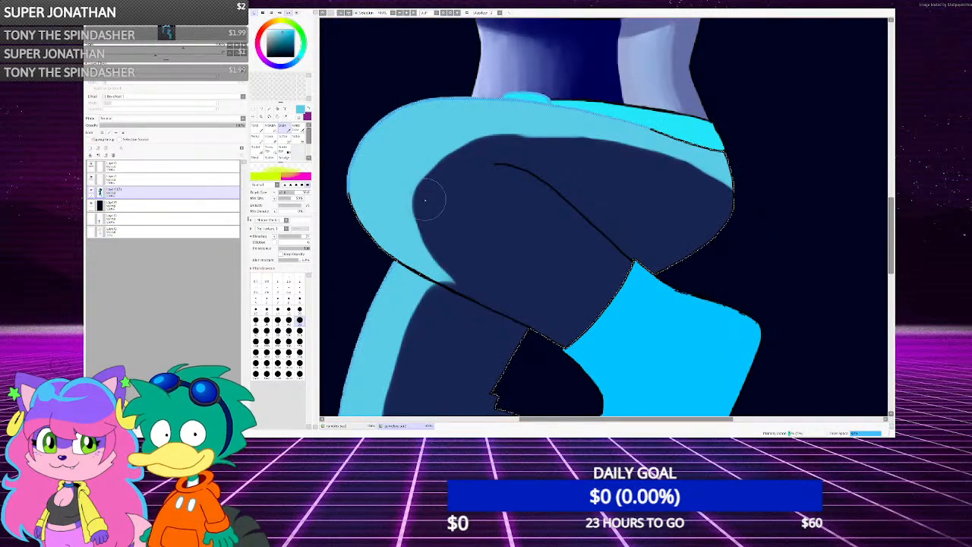
pyautogui.moveTo(448, 232)
pyautogui.mouseDown()
pyautogui.moveTo(455, 270)
pyautogui.moveTo(423, 183)
pyautogui.moveTo(417, 206)
pyautogui.moveTo(405, 187)
pyautogui.moveTo(521, 139)
pyautogui.moveTo(462, 152)
pyautogui.moveTo(630, 146)
pyautogui.moveTo(709, 184)
pyautogui.mouseUp()
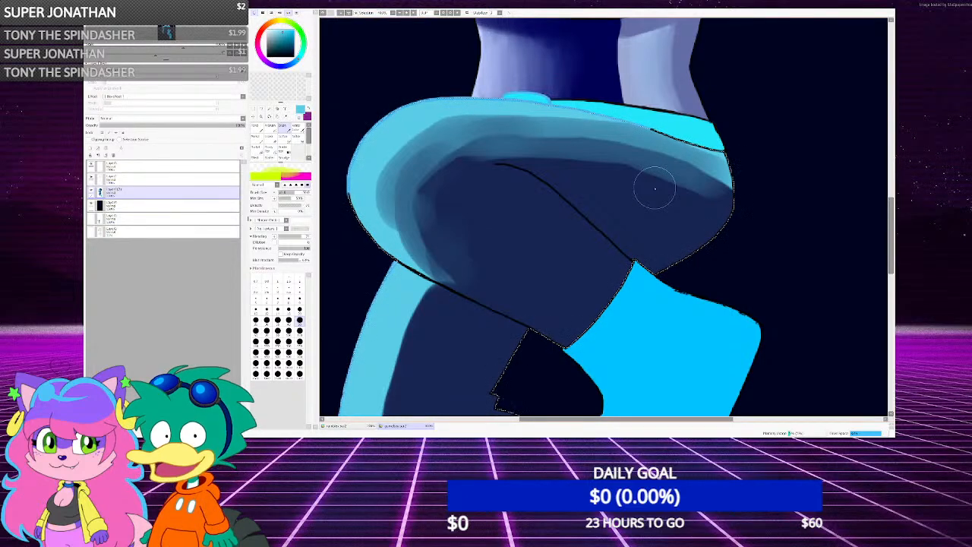
# Sample the mid blue and navy tones and brush a smoother transition around the knee and across the thigh
pyautogui.scroll(-2, 543, 226)
pyautogui.scroll(3, 455, 213)
pyautogui.rightClick(443, 182)
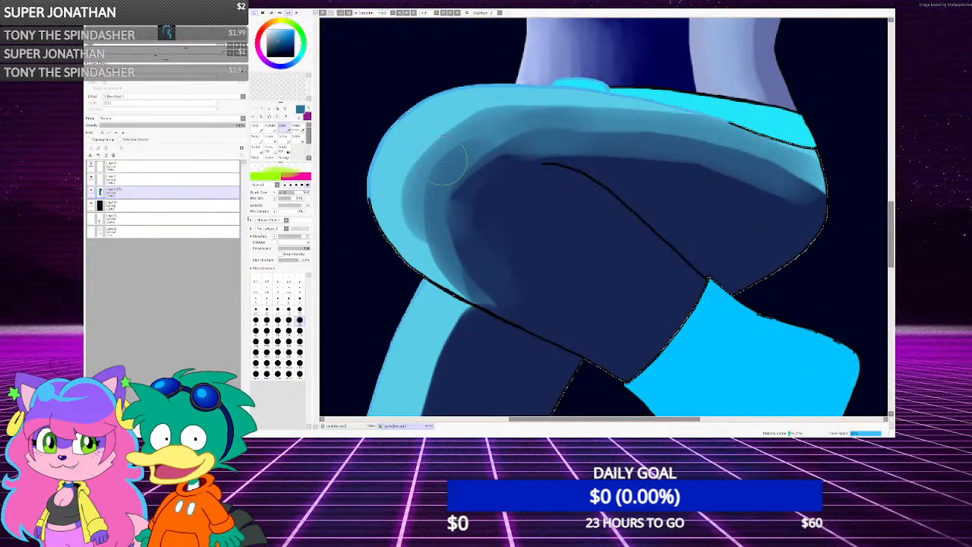
pyautogui.moveTo(449, 190)
pyautogui.mouseDown()
pyautogui.moveTo(488, 286)
pyautogui.moveTo(524, 298)
pyautogui.moveTo(491, 272)
pyautogui.moveTo(479, 193)
pyautogui.mouseUp()
pyautogui.rightClick(547, 308)
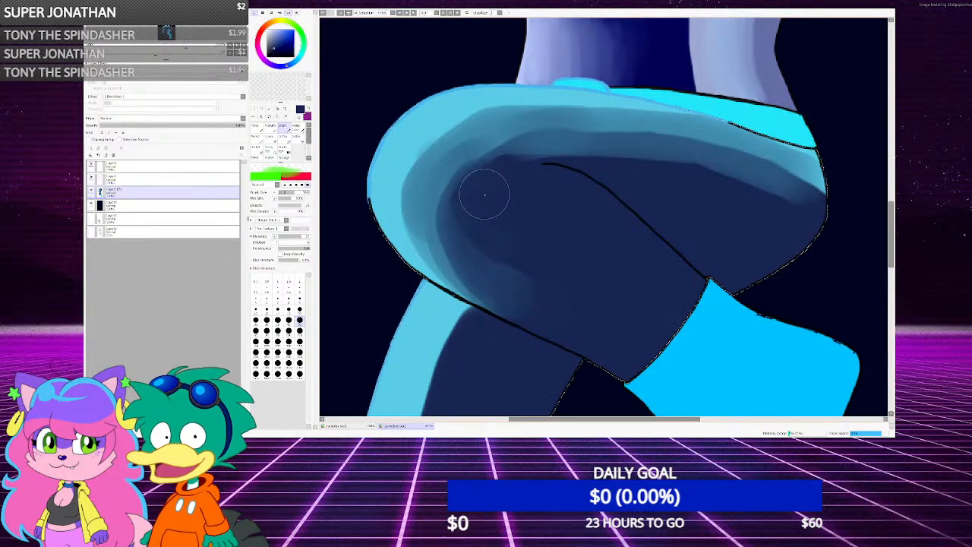
pyautogui.scroll(1, 480, 199)
pyautogui.moveTo(503, 282)
pyautogui.mouseDown()
pyautogui.moveTo(507, 134)
pyautogui.moveTo(565, 121)
pyautogui.moveTo(699, 146)
pyautogui.moveTo(715, 167)
pyautogui.moveTo(698, 130)
pyautogui.moveTo(850, 169)
pyautogui.mouseUp()
# Soften the shading along the top of the thigh up to the hip with navy Brush strokes
pyautogui.scroll(-1, 716, 167)
pyautogui.scroll(2, 714, 163)
pyautogui.scroll(-3, 631, 171)
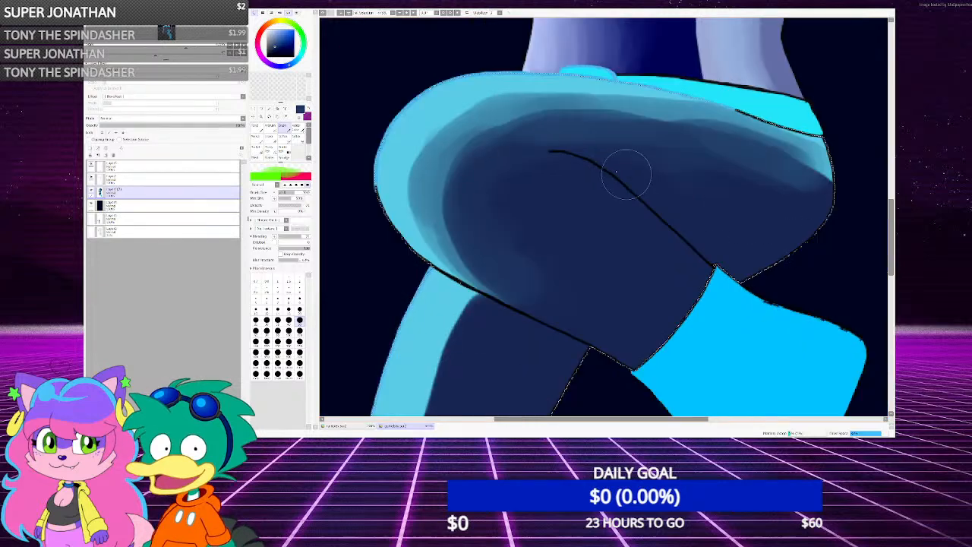
pyautogui.scroll(2, 598, 149)
pyautogui.moveTo(473, 134)
pyautogui.mouseDown()
pyautogui.moveTo(717, 134)
pyautogui.moveTo(857, 190)
pyautogui.moveTo(833, 224)
pyautogui.moveTo(686, 170)
pyautogui.moveTo(471, 191)
pyautogui.moveTo(466, 263)
pyautogui.moveTo(534, 126)
pyautogui.moveTo(831, 189)
pyautogui.mouseUp()
pyautogui.scroll(-2, 458, 228)
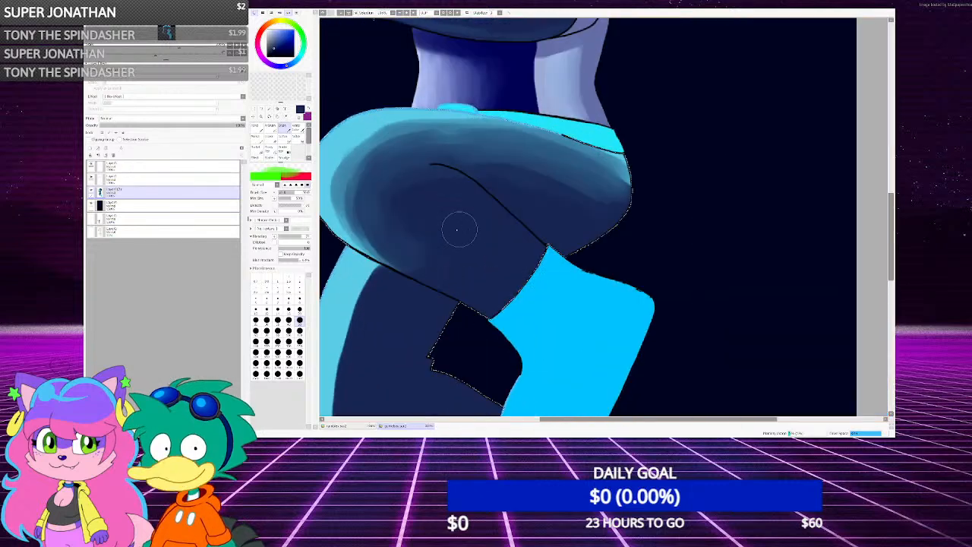
# Brush navy shading along the thigh's crease line and blend it toward the hip
pyautogui.scroll(1, 425, 265)
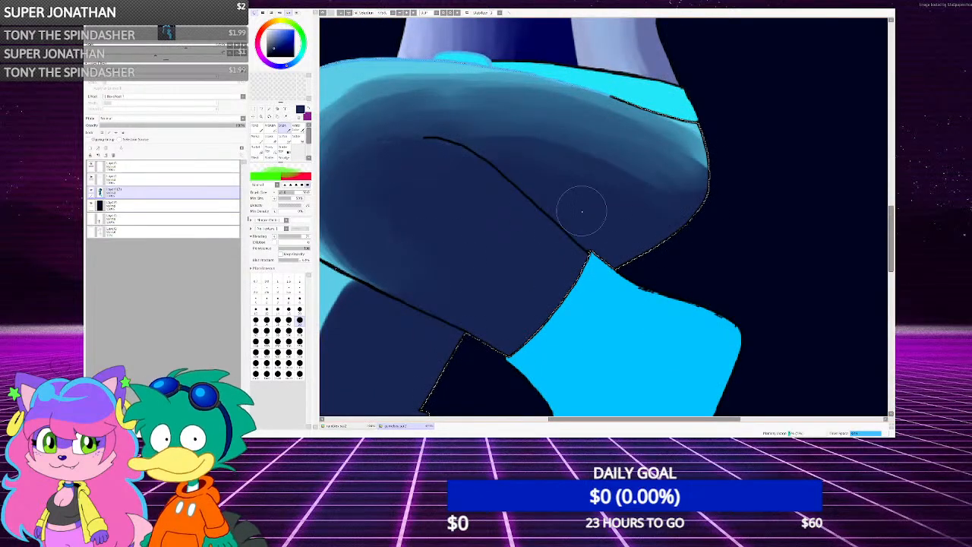
pyautogui.moveTo(430, 128)
pyautogui.mouseDown()
pyautogui.moveTo(594, 163)
pyautogui.moveTo(669, 199)
pyautogui.mouseUp()
pyautogui.moveTo(632, 156); pyautogui.dragTo(489, 126)
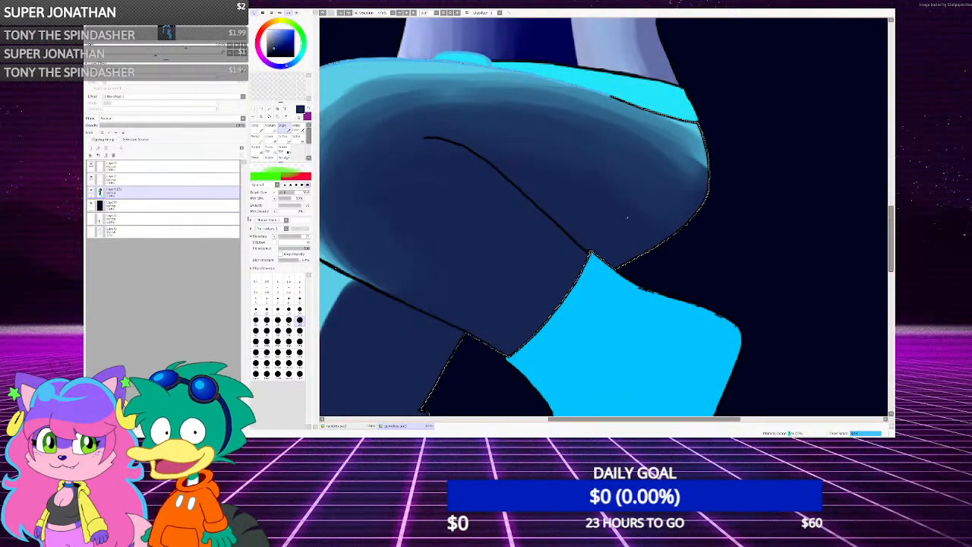
pyautogui.moveTo(428, 129)
pyautogui.mouseDown()
pyautogui.moveTo(608, 158)
pyautogui.moveTo(654, 187)
pyautogui.moveTo(572, 134)
pyautogui.moveTo(673, 200)
pyautogui.moveTo(684, 184)
pyautogui.moveTo(618, 153)
pyautogui.moveTo(685, 171)
pyautogui.moveTo(664, 146)
pyautogui.moveTo(678, 155)
pyautogui.moveTo(611, 124)
pyautogui.moveTo(689, 166)
pyautogui.moveTo(644, 219)
pyautogui.moveTo(685, 205)
pyautogui.moveTo(647, 183)
pyautogui.moveTo(701, 161)
pyautogui.moveTo(496, 124)
pyautogui.moveTo(436, 145)
pyautogui.moveTo(486, 171)
pyautogui.mouseUp()
pyautogui.press('pagedown')
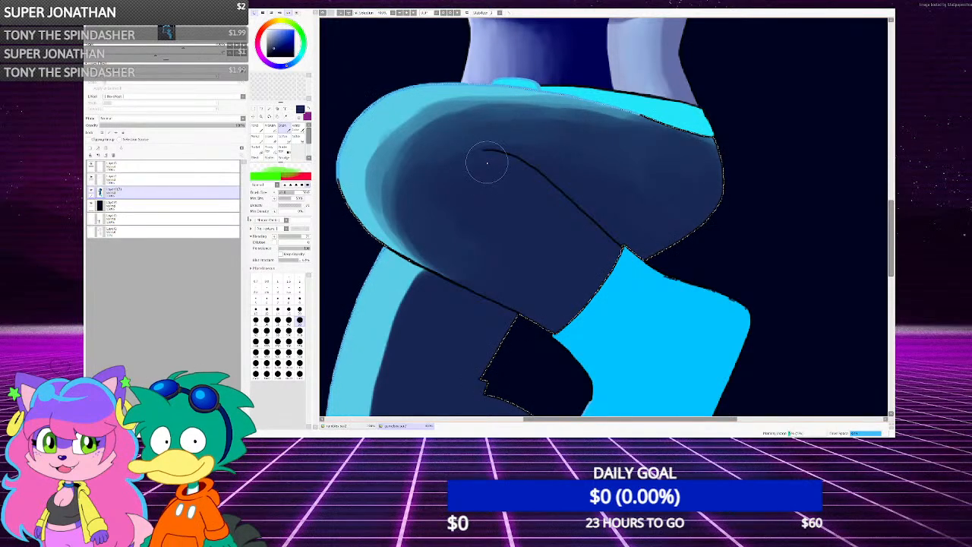
# Sample the teal mid tone at the knee and brush it down the knee's curve between the light blue band and the navy
pyautogui.press('pagedown')
pyautogui.press('pageup')
pyautogui.press('pageup')
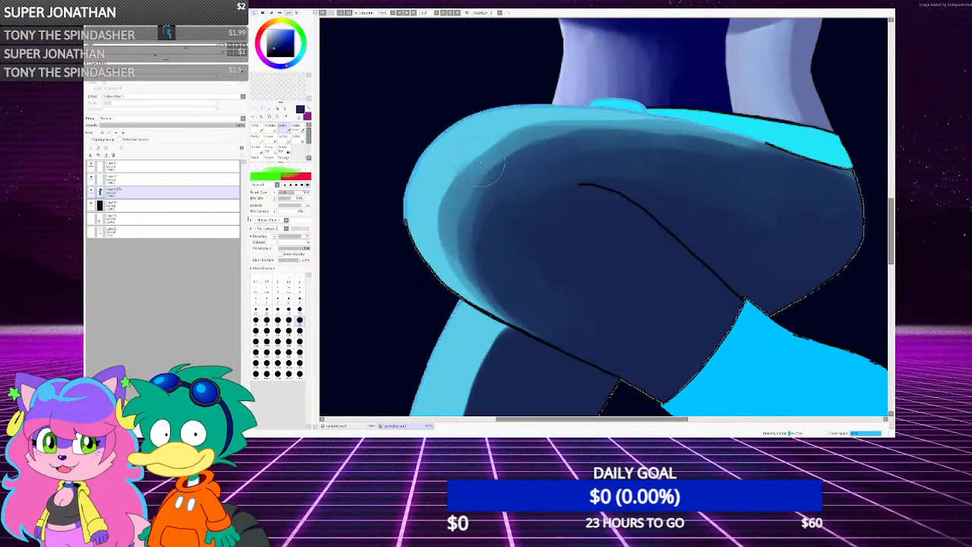
pyautogui.keyDown('alt'); pyautogui.click(464, 214); pyautogui.keyUp('alt')
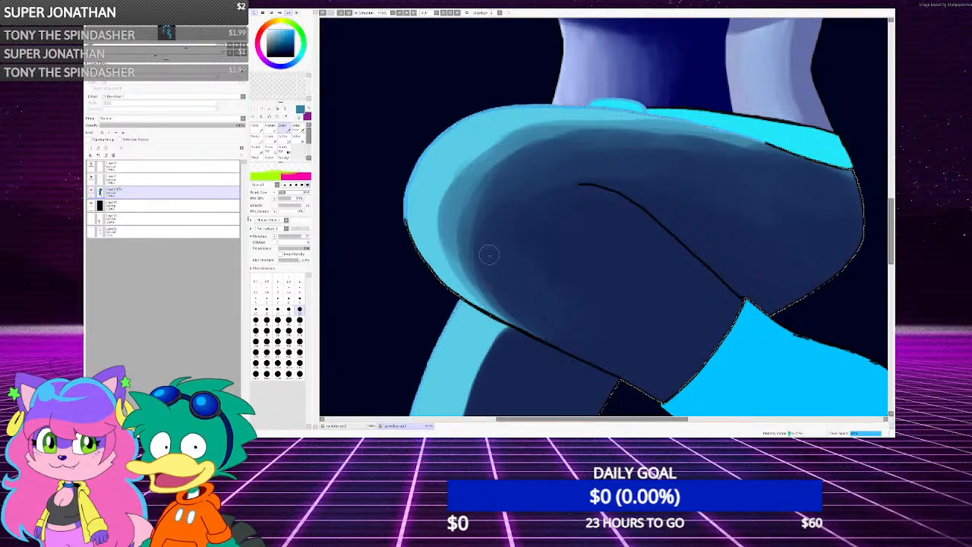
pyautogui.moveTo(446, 202)
pyautogui.mouseDown()
pyautogui.moveTo(496, 138)
pyautogui.moveTo(435, 196)
pyautogui.moveTo(497, 284)
pyautogui.moveTo(463, 175)
pyautogui.moveTo(480, 288)
pyautogui.moveTo(455, 178)
pyautogui.moveTo(501, 297)
pyautogui.moveTo(471, 205)
pyautogui.moveTo(478, 190)
pyautogui.moveTo(440, 281)
pyautogui.moveTo(484, 159)
pyautogui.moveTo(494, 213)
pyautogui.moveTo(467, 229)
pyautogui.moveTo(477, 276)
pyautogui.mouseUp()
pyautogui.keyDown('alt'); pyautogui.click(505, 314); pyautogui.keyUp('alt')
pyautogui.scroll(-2, 521, 269)
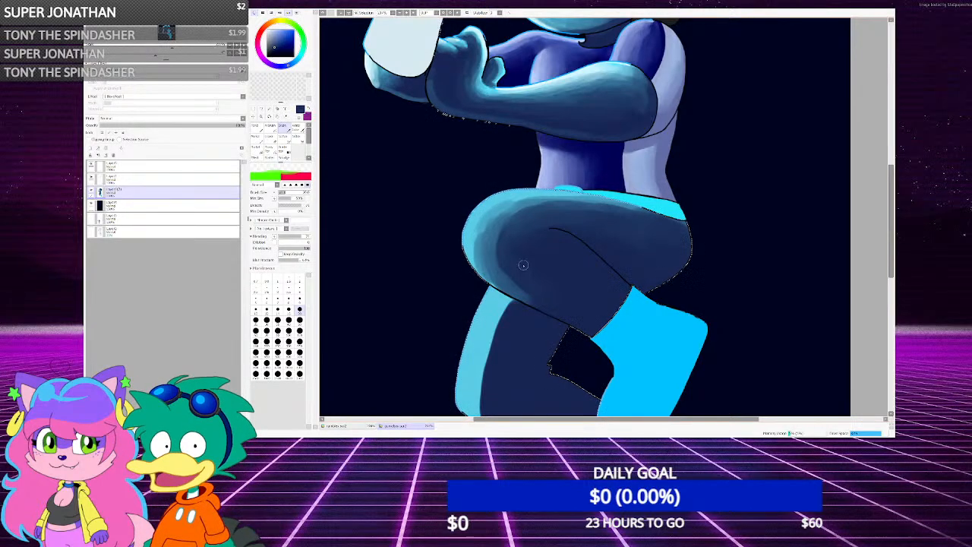
# Sample the mid blue and brush it outward into the light blue band around the front of the knee
pyautogui.scroll(3, 518, 227)
pyautogui.rightClick(442, 248)
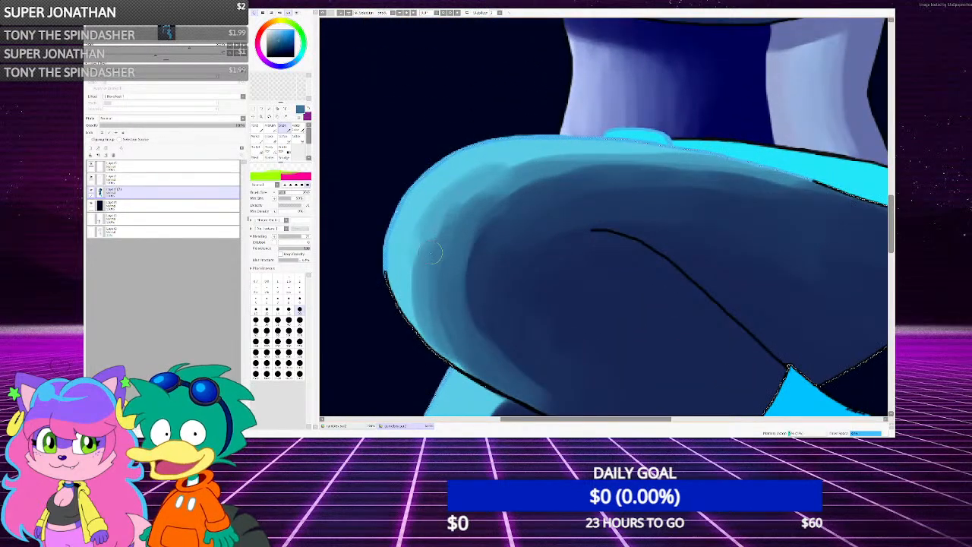
pyautogui.moveTo(437, 251); pyautogui.dragTo(448, 199)
pyautogui.moveTo(442, 343); pyautogui.dragTo(410, 239)
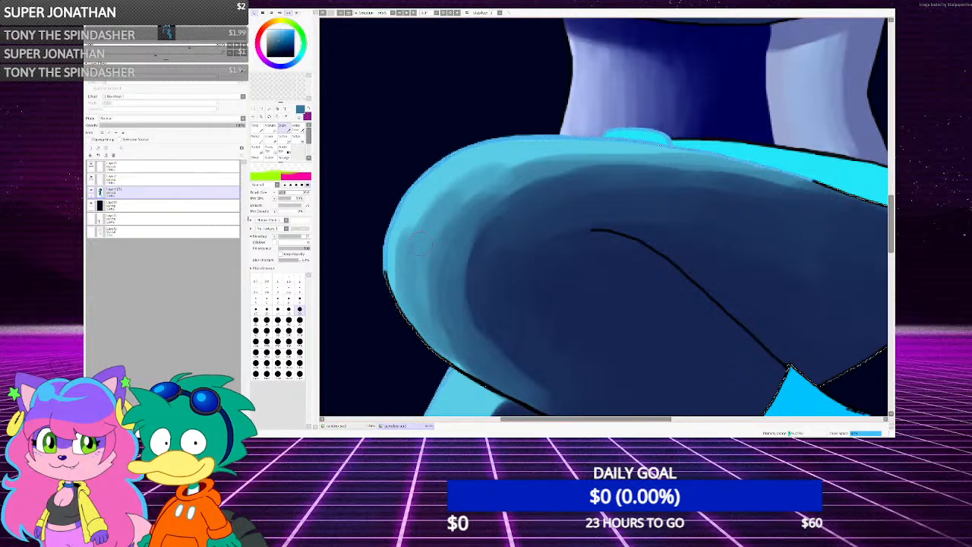
pyautogui.moveTo(442, 320); pyautogui.dragTo(433, 244)
# Sample navy and brush it around the inside of the knee and across the thigh to the hip, enlarging the Brush for softer shading
pyautogui.rightClick(486, 321)
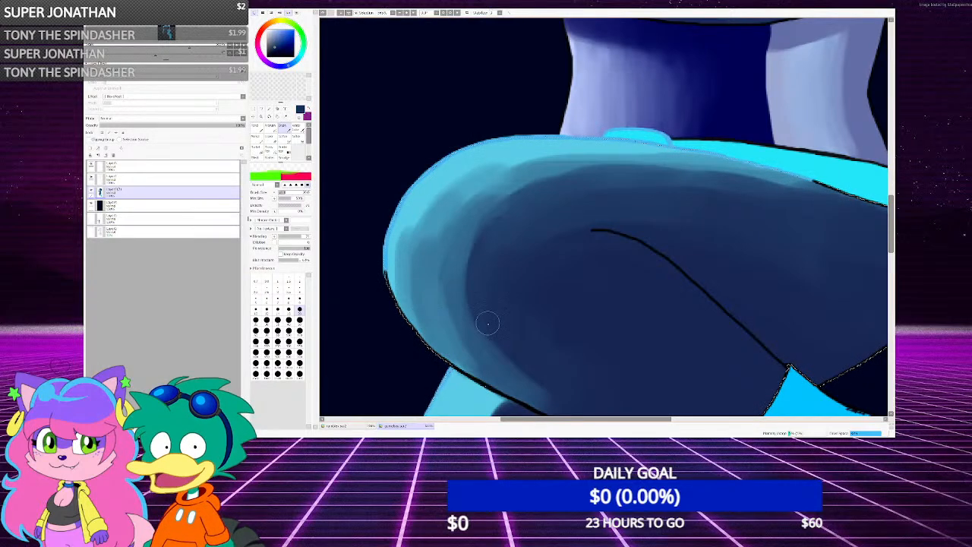
pyautogui.moveTo(487, 322); pyautogui.dragTo(462, 220)
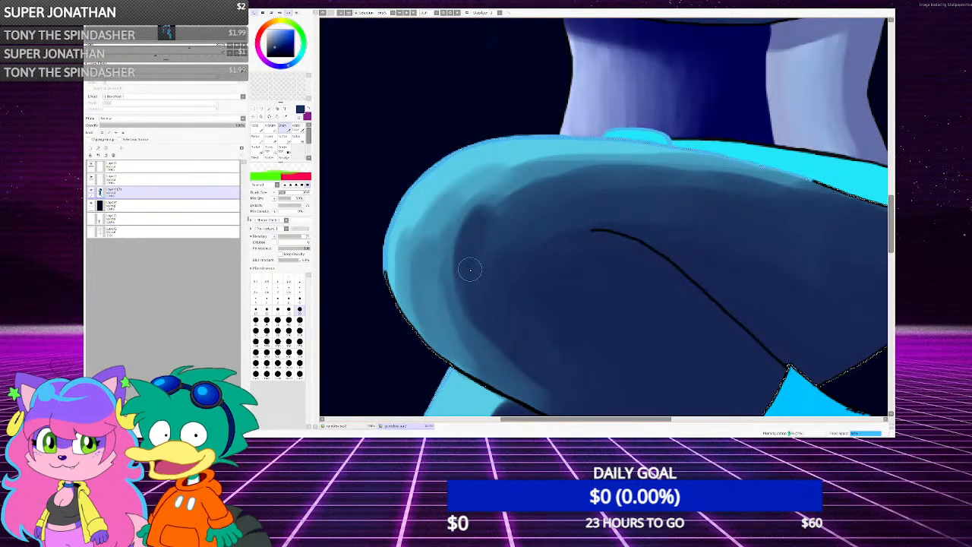
pyautogui.scroll(1, 469, 270)
pyautogui.moveTo(496, 310); pyautogui.dragTo(558, 386)
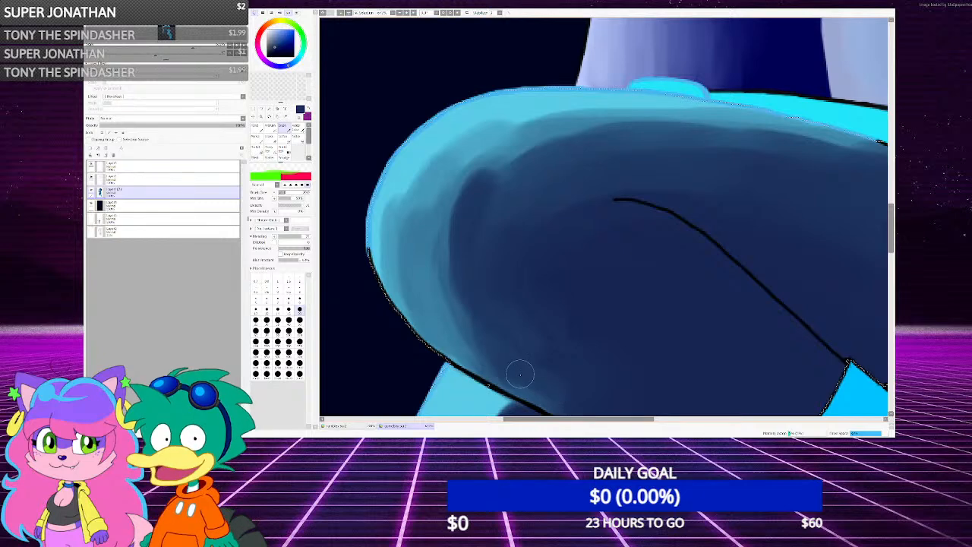
pyautogui.scroll(-2, 520, 374)
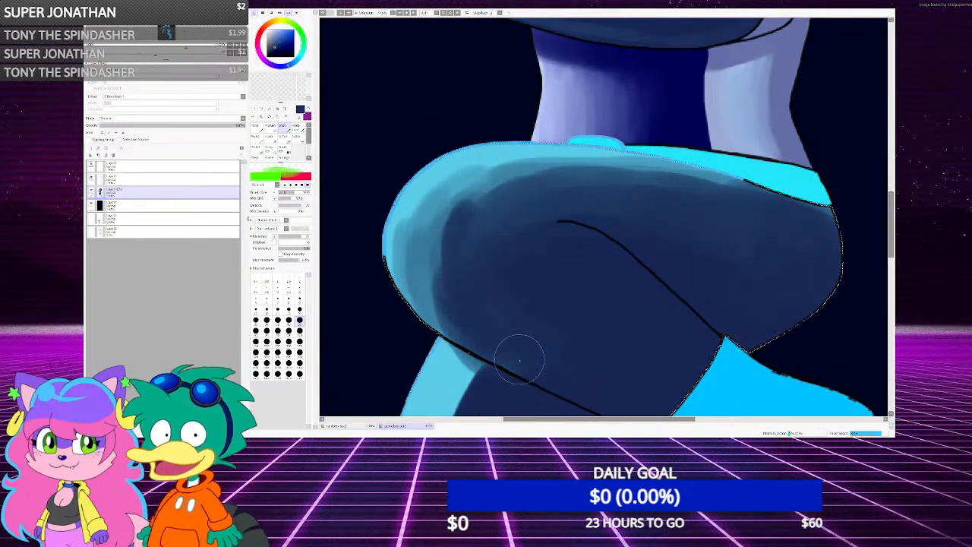
pyautogui.scroll(-2, 520, 360)
pyautogui.scroll(2, 445, 282)
pyautogui.moveTo(445, 282)
pyautogui.mouseDown()
pyautogui.moveTo(425, 196)
pyautogui.moveTo(439, 229)
pyautogui.moveTo(443, 198)
pyautogui.moveTo(508, 166)
pyautogui.moveTo(665, 175)
pyautogui.moveTo(752, 204)
pyautogui.mouseUp()
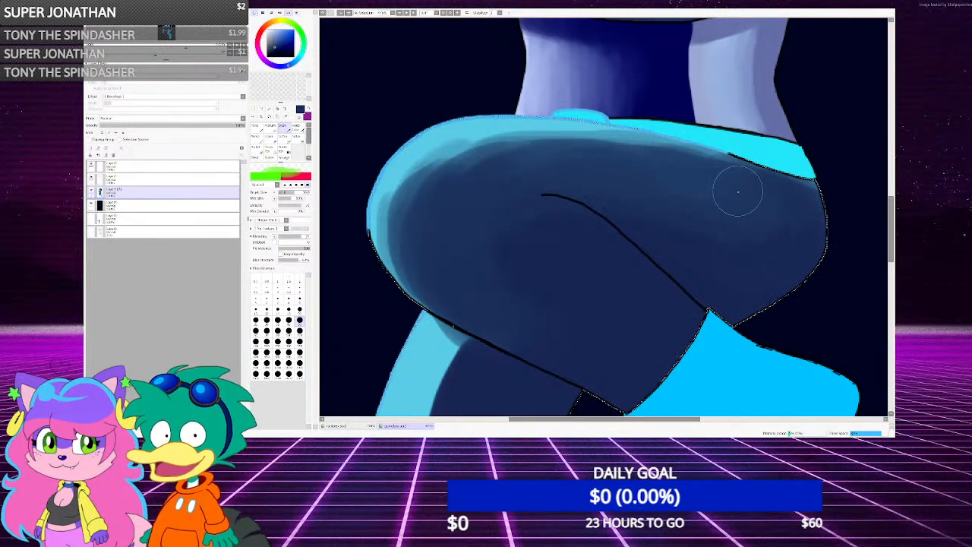
# Sample the light blue and, with a smaller Brush, repaint the highlight along the top of the thigh and around the knee
pyautogui.keyDown('alt'); pyautogui.click(450, 137); pyautogui.keyUp('alt')
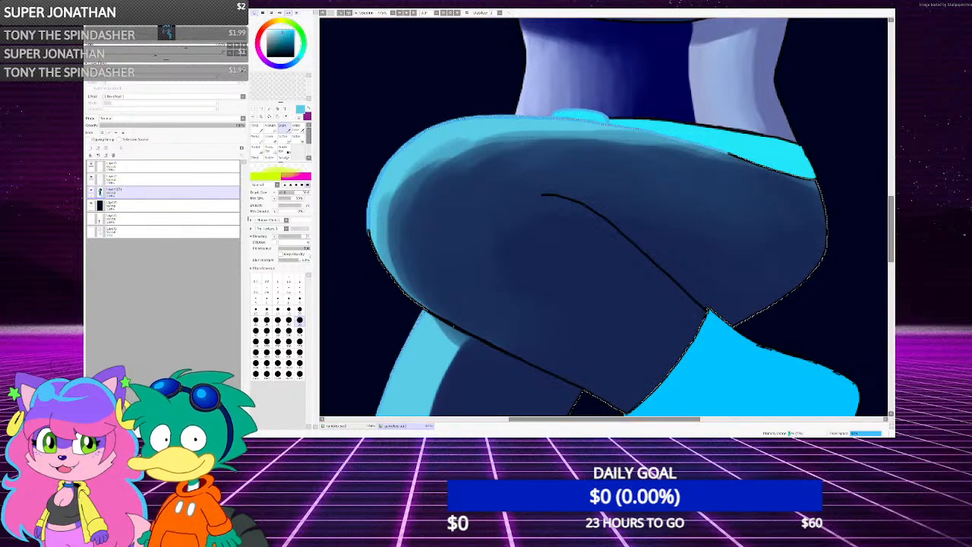
pyautogui.press('[')
pyautogui.press('[')
pyautogui.moveTo(472, 142)
pyautogui.mouseDown()
pyautogui.moveTo(524, 123)
pyautogui.moveTo(682, 131)
pyautogui.mouseUp()
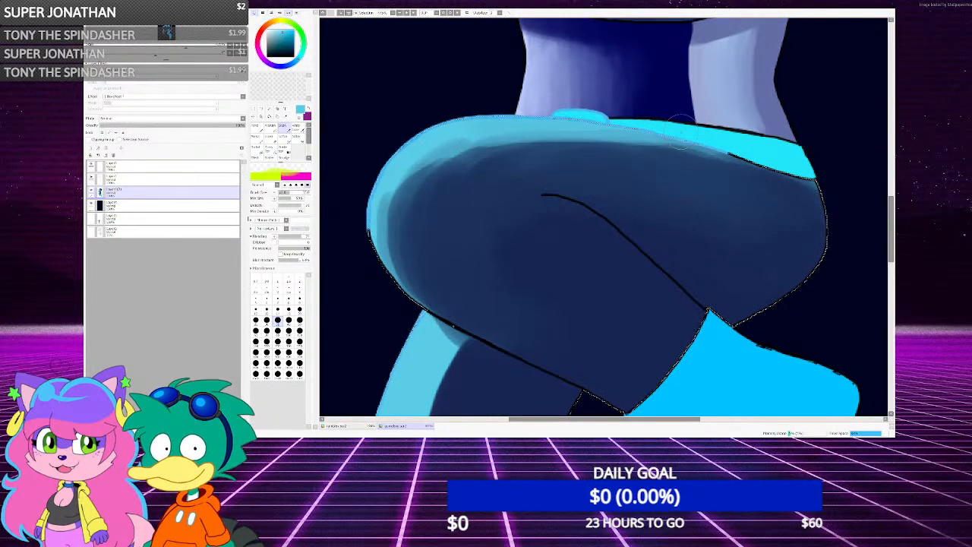
pyautogui.moveTo(725, 163)
pyautogui.mouseDown()
pyautogui.moveTo(515, 143)
pyautogui.moveTo(440, 157)
pyautogui.moveTo(602, 131)
pyautogui.moveTo(766, 171)
pyautogui.mouseUp()
pyautogui.moveTo(662, 168)
pyautogui.mouseDown()
pyautogui.moveTo(561, 150)
pyautogui.moveTo(470, 153)
pyautogui.moveTo(409, 186)
pyautogui.moveTo(395, 215)
pyautogui.mouseUp()
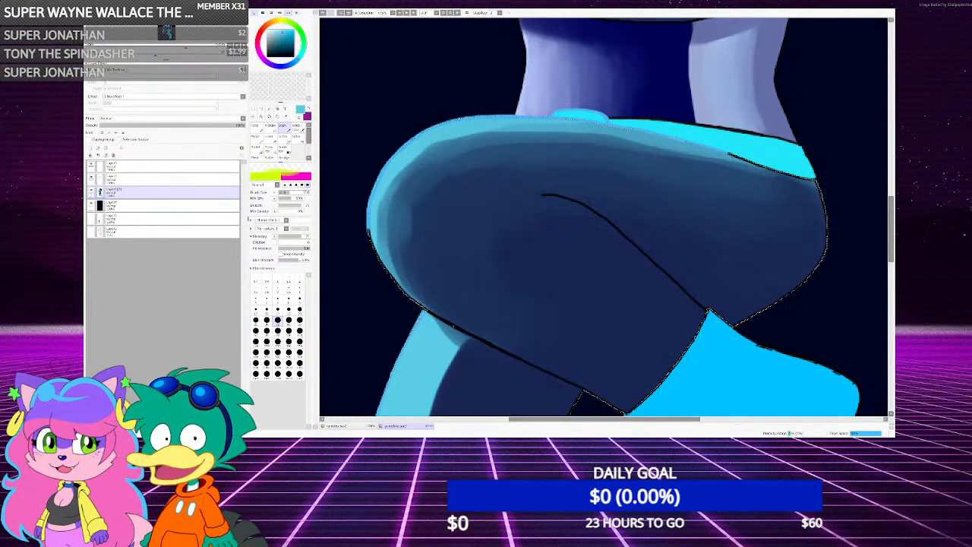
# Widen the blue transition from the knee's lower edge over the top of the thigh with soft light blue strokes
pyautogui.scroll(2, 707, 174)
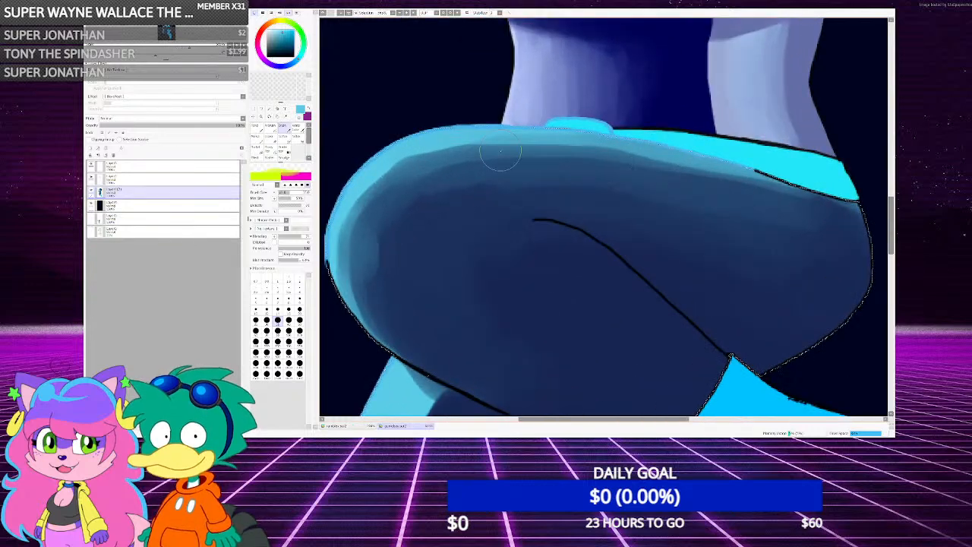
pyautogui.moveTo(358, 285)
pyautogui.mouseDown()
pyautogui.moveTo(433, 174)
pyautogui.moveTo(615, 164)
pyautogui.moveTo(618, 191)
pyautogui.moveTo(706, 199)
pyautogui.mouseUp()
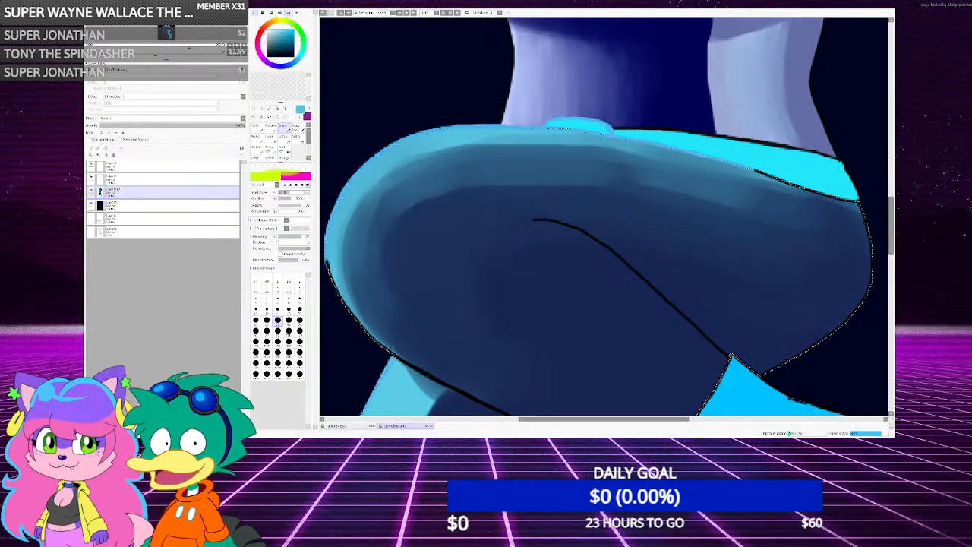
pyautogui.scroll(-4, 496, 204)
pyautogui.scroll(3, 497, 221)
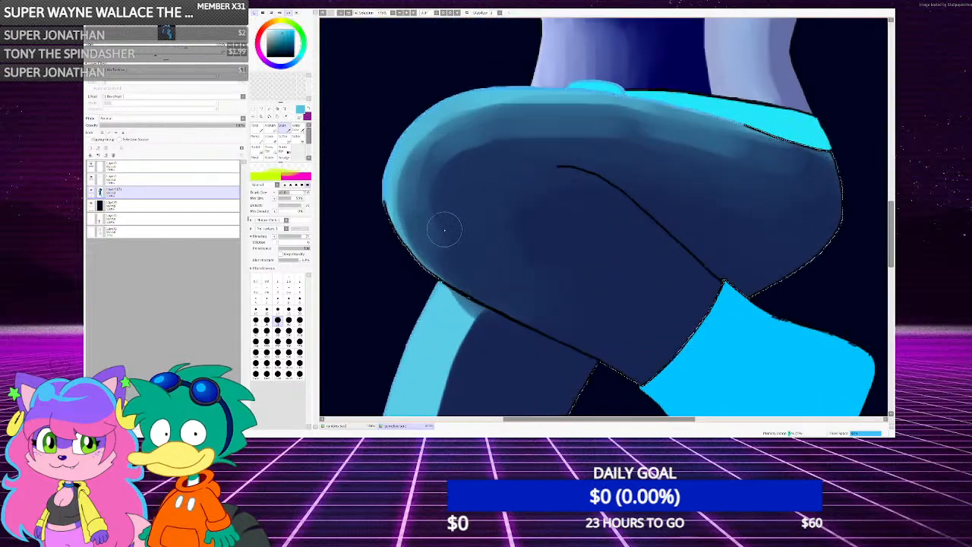
# Sample navy and soften the inner edge of the blue transition along the top of the thigh
pyautogui.rightClick(448, 204)
pyautogui.moveTo(476, 152)
pyautogui.mouseDown()
pyautogui.moveTo(564, 136)
pyautogui.moveTo(651, 137)
pyautogui.moveTo(744, 157)
pyautogui.mouseUp()
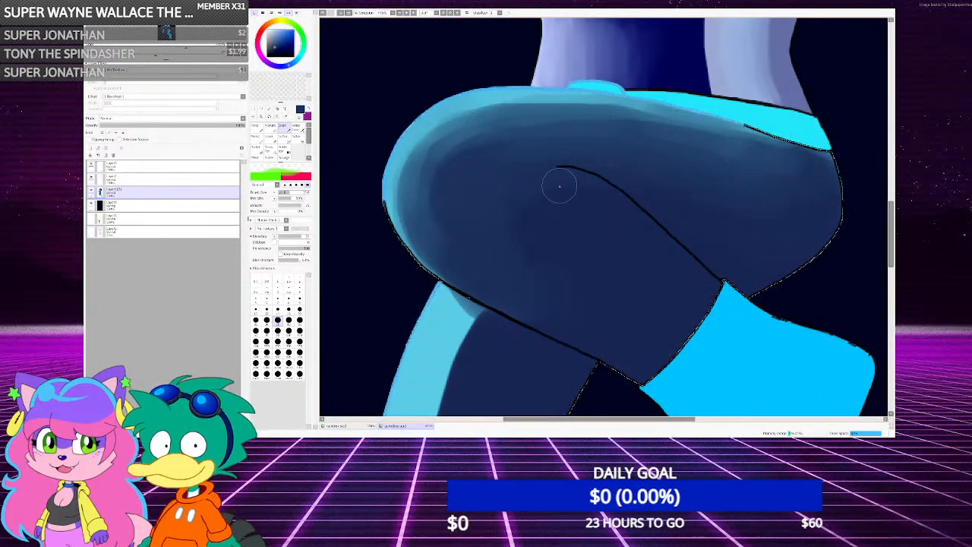
pyautogui.scroll(-3, 539, 182)
pyautogui.scroll(2, 484, 190)
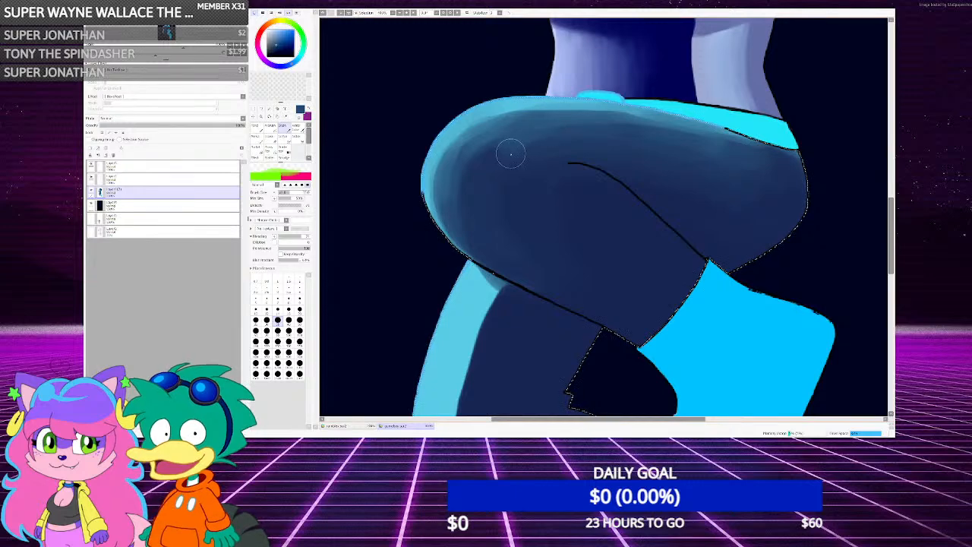
# Paint a mid blue highlight beneath the thigh's crease line toward the boot and blend its edges into the navy
pyautogui.moveTo(506, 150)
pyautogui.mouseDown()
pyautogui.moveTo(623, 199)
pyautogui.moveTo(693, 274)
pyautogui.mouseUp()
pyautogui.rightClick(691, 231)
pyautogui.moveTo(691, 231); pyautogui.dragTo(614, 178)
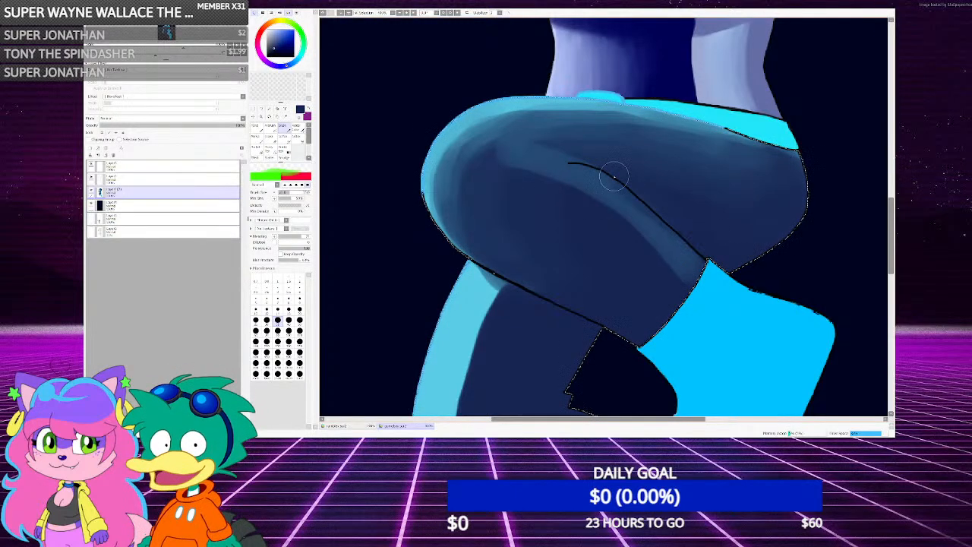
pyautogui.rightClick(673, 258)
pyautogui.moveTo(530, 162)
pyautogui.mouseDown()
pyautogui.moveTo(656, 249)
pyautogui.moveTo(684, 282)
pyautogui.mouseUp()
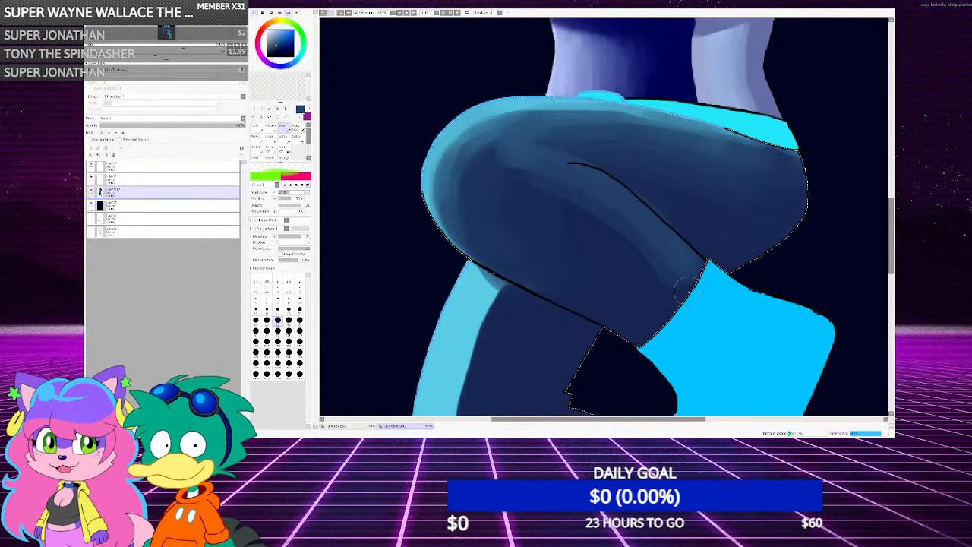
pyautogui.moveTo(514, 159)
pyautogui.mouseDown()
pyautogui.moveTo(588, 199)
pyautogui.moveTo(654, 266)
pyautogui.mouseUp()
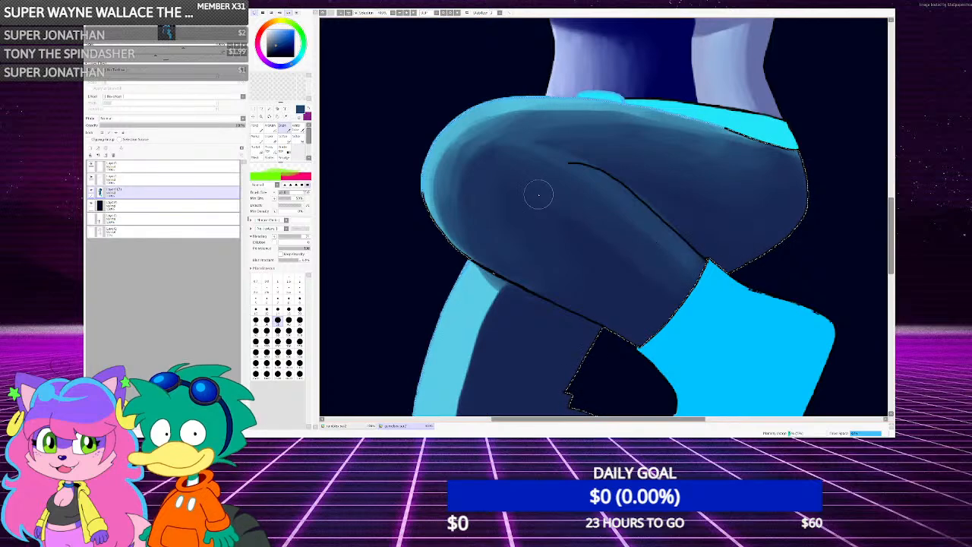
# Sample navy and darken the area above the start of the crease line, blending it toward the knee
pyautogui.rightClick(613, 161)
pyautogui.moveTo(549, 138); pyautogui.dragTo(509, 142)
pyautogui.moveTo(577, 133); pyautogui.dragTo(487, 148)
pyautogui.scroll(-2, 507, 158)
pyautogui.scroll(1, 577, 166)
pyautogui.scroll(1, 578, 166)
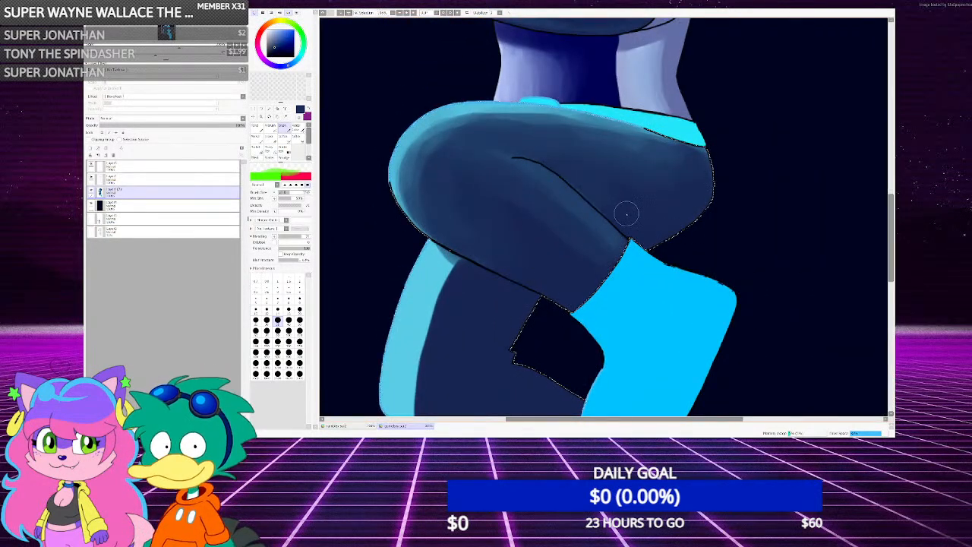
# Blend the lower trouser leg's light blue band with navy strokes, and brush sampled light blue down through the transition
pyautogui.scroll(-4, 600, 177)
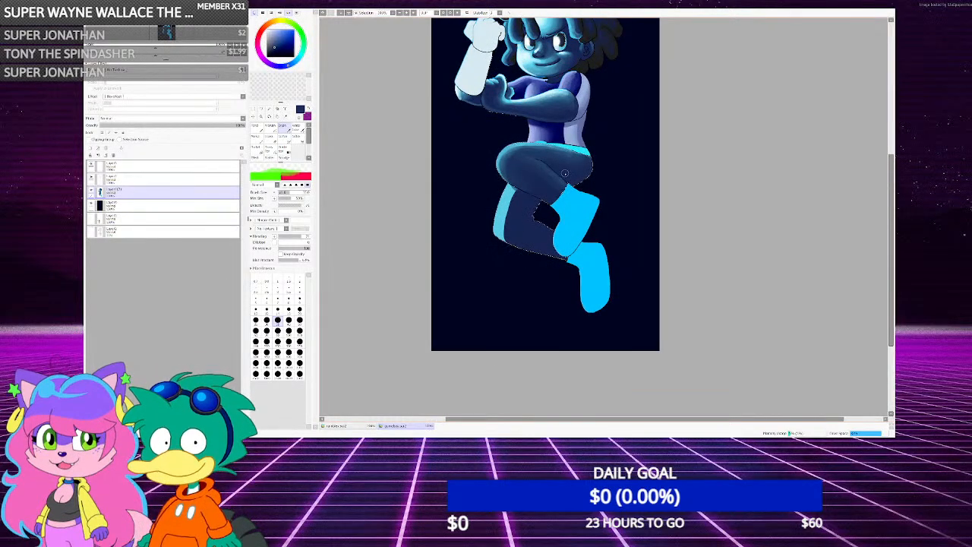
pyautogui.scroll(3, 556, 199)
pyautogui.moveTo(449, 161)
pyautogui.mouseDown()
pyautogui.moveTo(436, 269)
pyautogui.moveTo(432, 254)
pyautogui.moveTo(451, 292)
pyautogui.moveTo(424, 278)
pyautogui.moveTo(451, 174)
pyautogui.moveTo(442, 168)
pyautogui.moveTo(425, 269)
pyautogui.moveTo(446, 291)
pyautogui.moveTo(412, 240)
pyautogui.moveTo(435, 186)
pyautogui.moveTo(453, 170)
pyautogui.moveTo(448, 220)
pyautogui.mouseUp()
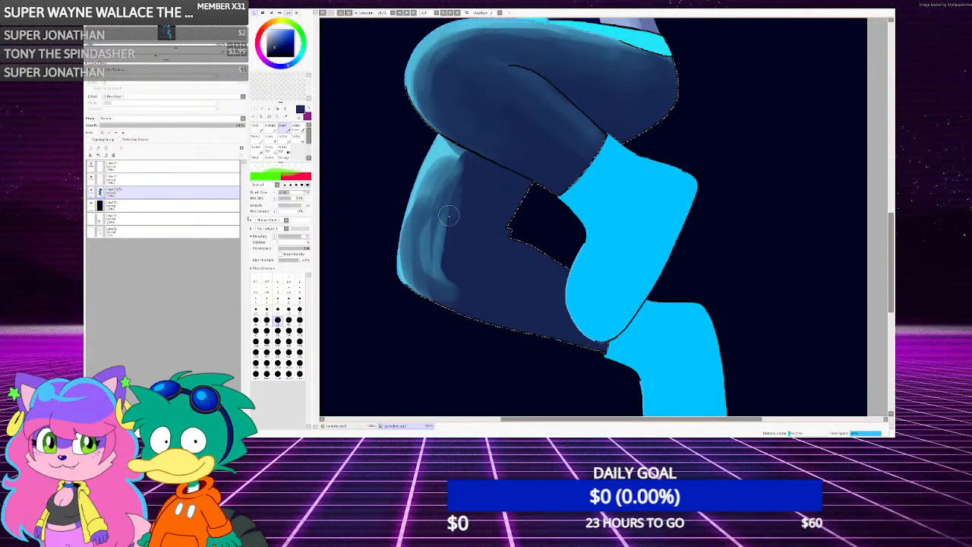
pyautogui.scroll(2, 439, 215)
pyautogui.rightClick(430, 122)
pyautogui.moveTo(444, 132)
pyautogui.mouseDown()
pyautogui.moveTo(386, 265)
pyautogui.moveTo(403, 354)
pyautogui.moveTo(417, 322)
pyautogui.moveTo(456, 354)
pyautogui.moveTo(406, 205)
pyautogui.moveTo(456, 144)
pyautogui.moveTo(429, 232)
pyautogui.moveTo(479, 362)
pyautogui.moveTo(429, 258)
pyautogui.moveTo(488, 147)
pyautogui.moveTo(521, 365)
pyautogui.moveTo(492, 160)
pyautogui.moveTo(433, 336)
pyautogui.moveTo(460, 143)
pyautogui.moveTo(483, 159)
pyautogui.moveTo(436, 287)
pyautogui.moveTo(525, 341)
pyautogui.moveTo(507, 134)
pyautogui.moveTo(482, 350)
pyautogui.moveTo(530, 381)
pyautogui.mouseUp()
pyautogui.scroll(-5, 521, 157)
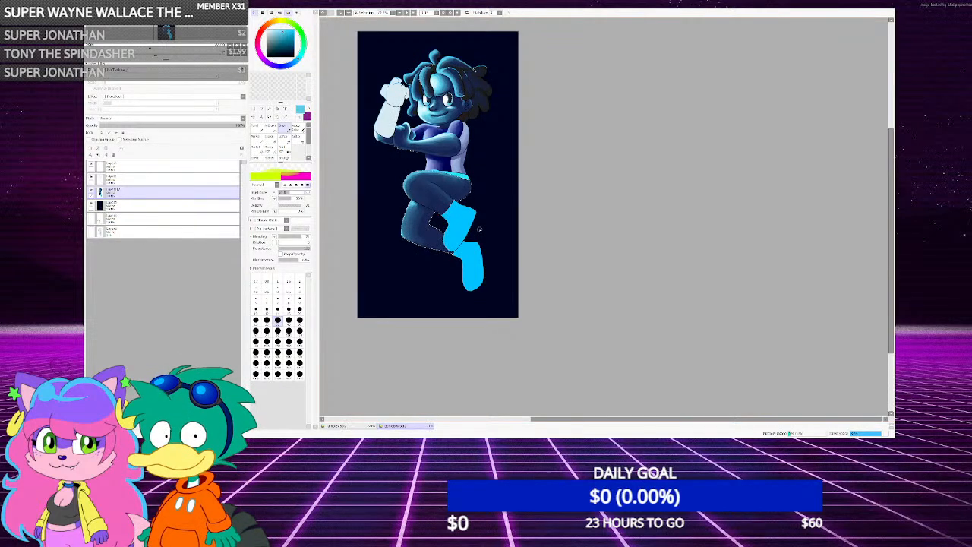
# Repaint the light blue rim highlight along the outer edge of the lower trouser leg
pyautogui.scroll(5, 502, 226)
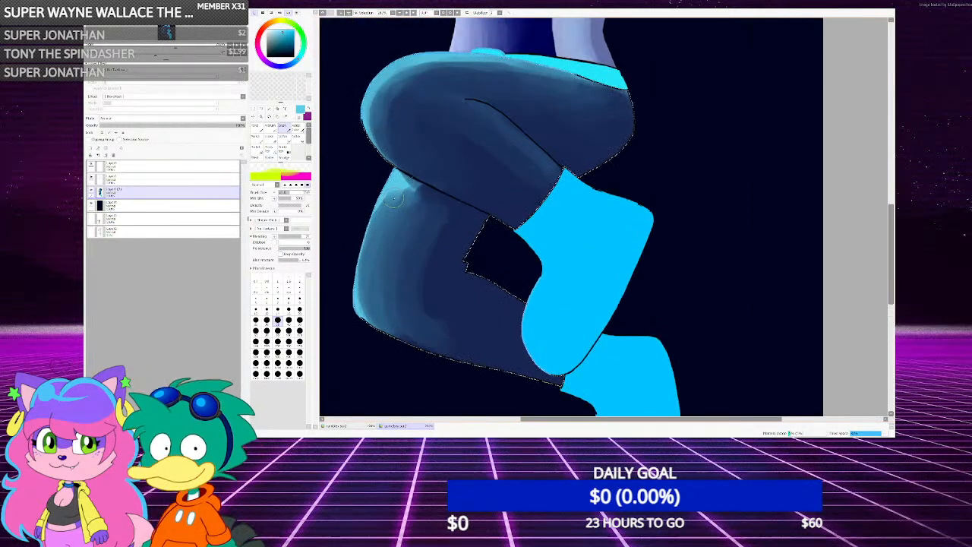
pyautogui.moveTo(357, 221)
pyautogui.mouseDown()
pyautogui.moveTo(340, 342)
pyautogui.moveTo(343, 334)
pyautogui.mouseUp()
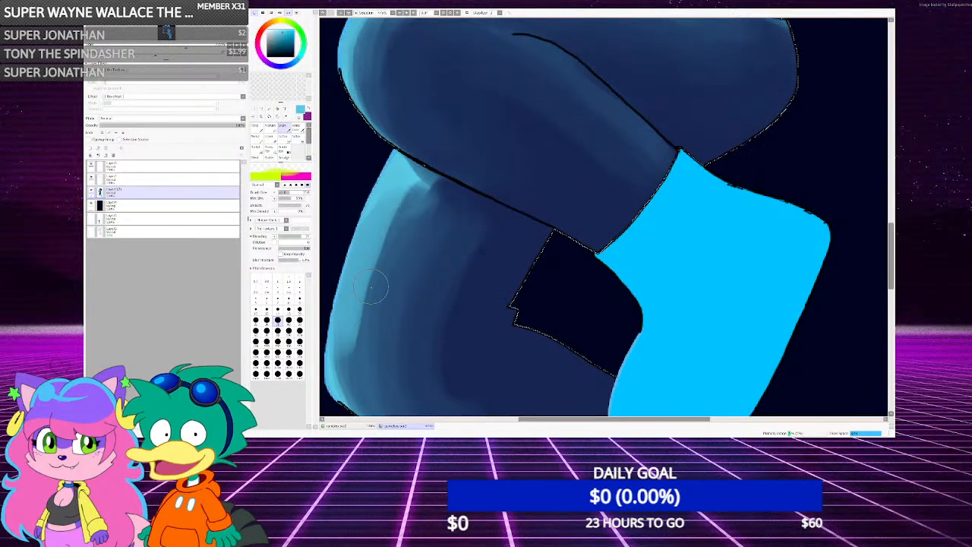
pyautogui.scroll(-3, 413, 299)
pyautogui.scroll(3, 387, 324)
pyautogui.moveTo(369, 245)
pyautogui.mouseDown()
pyautogui.moveTo(351, 357)
pyautogui.moveTo(367, 386)
pyautogui.mouseUp()
pyautogui.scroll(-3, 396, 254)
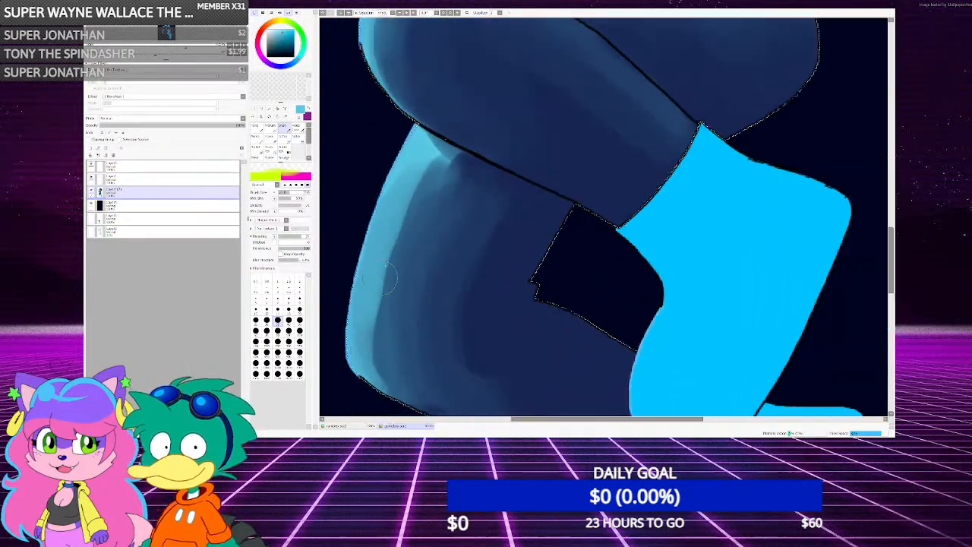
# Brush mid blue up the lower leg and under the thigh line to smooth the transition beside the rim highlight
pyautogui.scroll(3, 396, 310)
pyautogui.moveTo(396, 309)
pyautogui.mouseDown()
pyautogui.moveTo(386, 220)
pyautogui.moveTo(448, 72)
pyautogui.mouseUp()
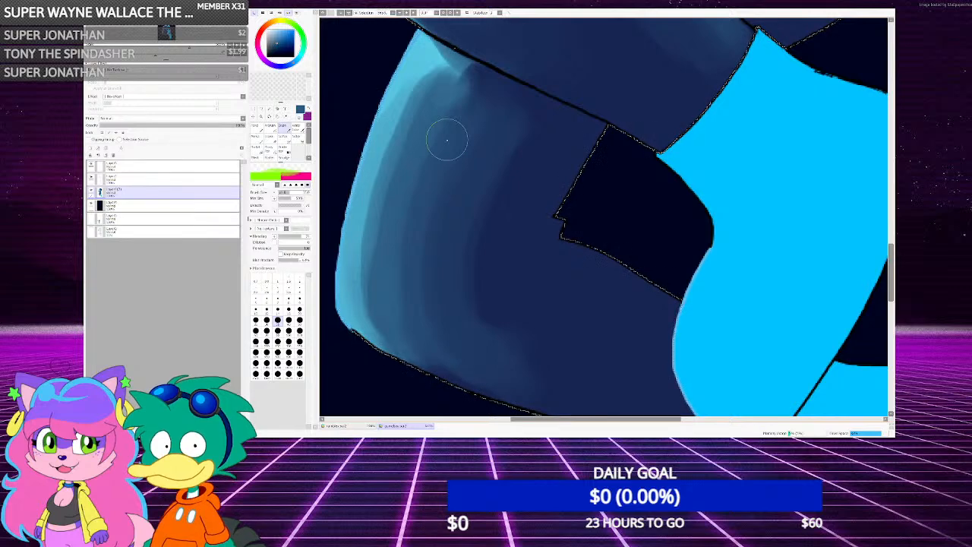
pyautogui.scroll(-2, 538, 149)
pyautogui.scroll(1, 490, 150)
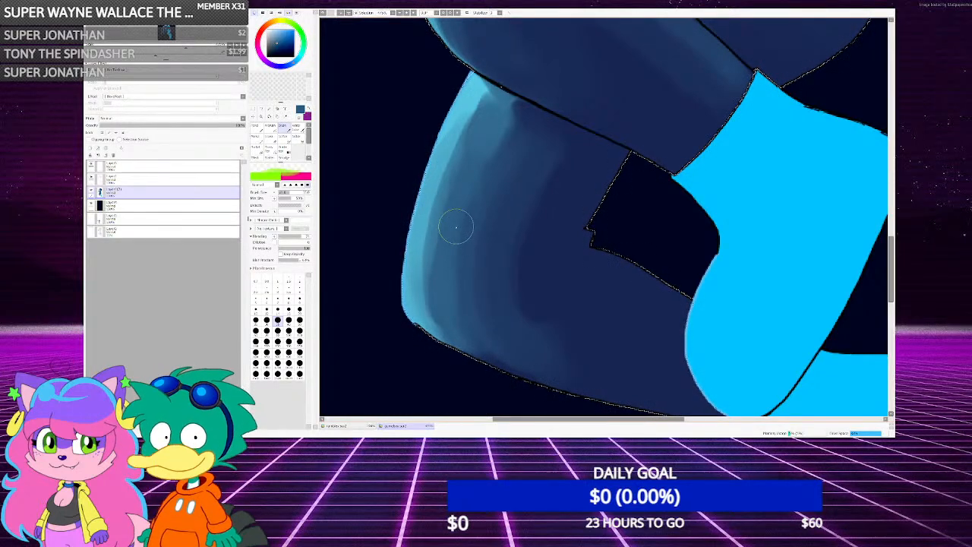
# Blend darker blue and sampled navy across the inner part of the lower leg and along its bottom edge
pyautogui.scroll(2, 475, 197)
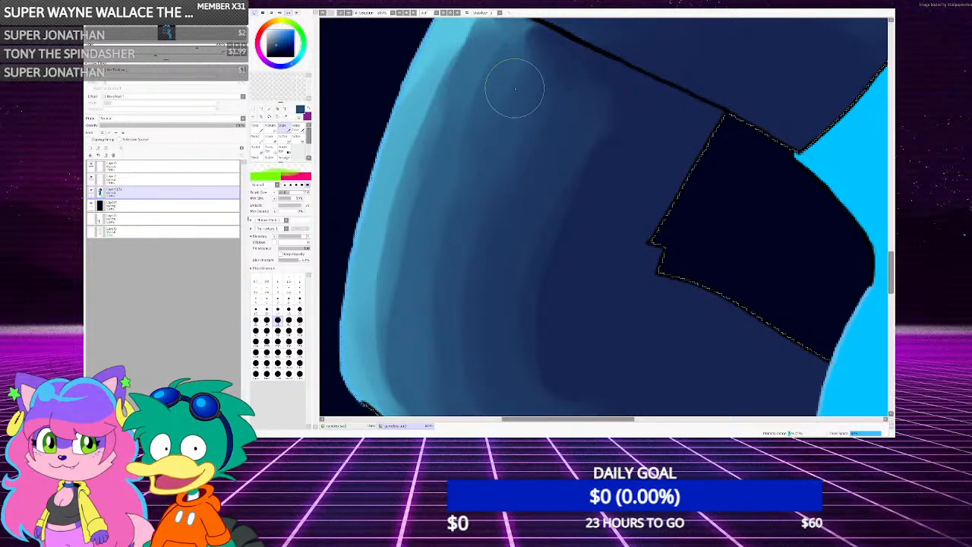
pyautogui.scroll(-4, 521, 155)
pyautogui.scroll(3, 551, 205)
pyautogui.rightClick(540, 308)
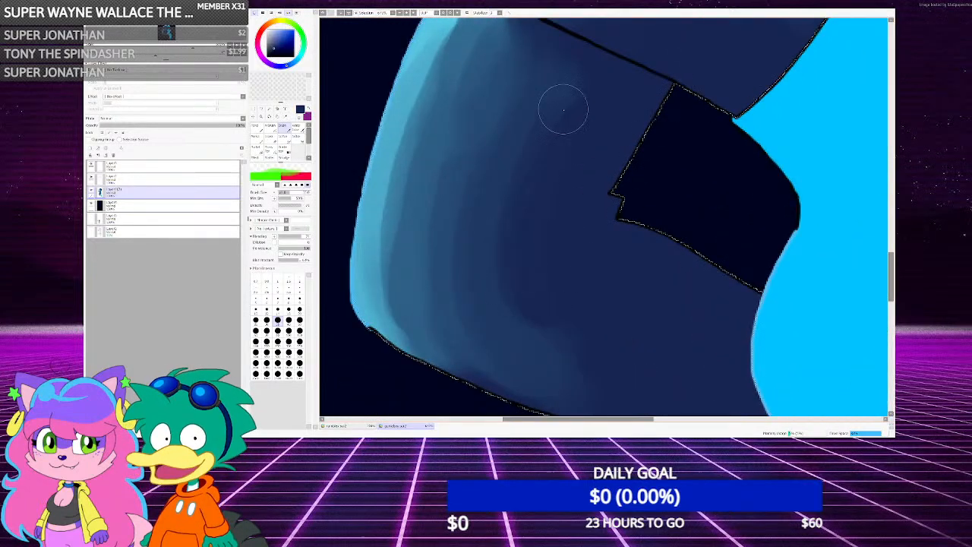
pyautogui.scroll(-1, 531, 274)
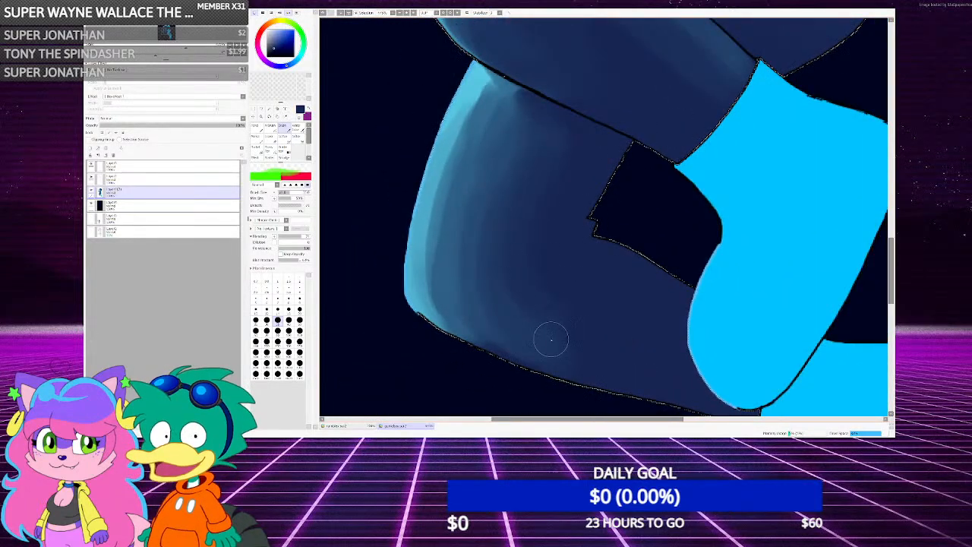
pyautogui.scroll(1, 535, 335)
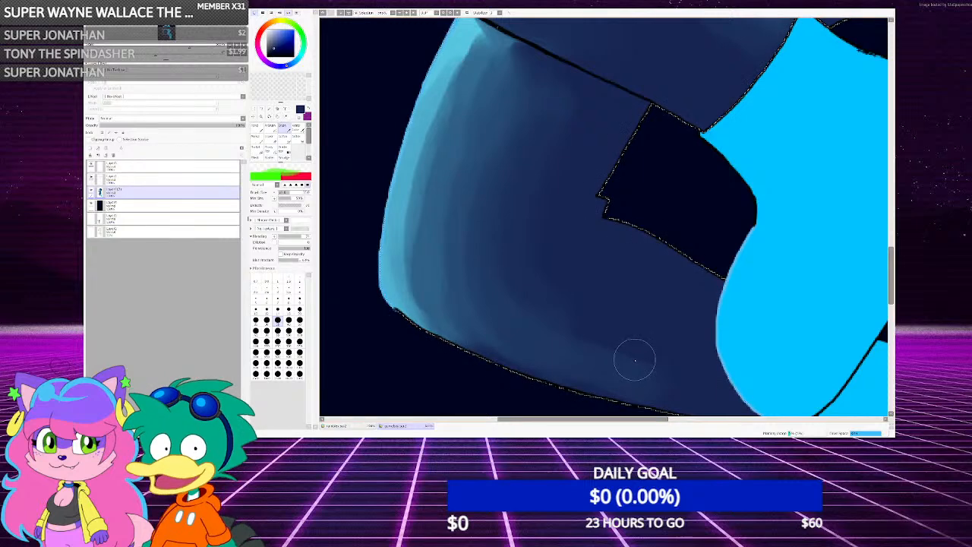
pyautogui.scroll(-1, 638, 345)
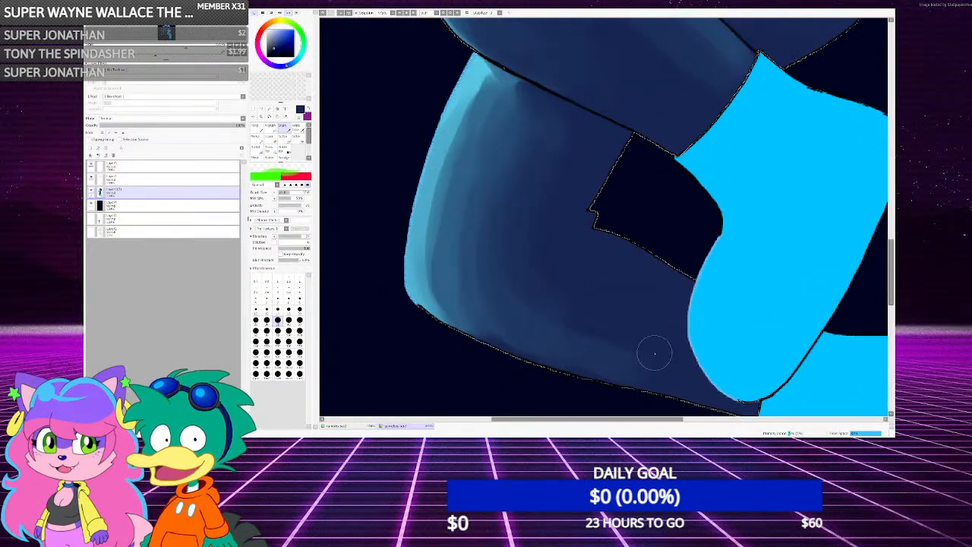
# Paint sampled light blue along the lower trouser leg's bottom edge, and brush a sampled mid-blue band just inside the rim highlight
pyautogui.rightClick(435, 274)
pyautogui.moveTo(432, 281)
pyautogui.mouseDown()
pyautogui.moveTo(477, 322)
pyautogui.moveTo(558, 368)
pyautogui.moveTo(725, 409)
pyautogui.mouseUp()
pyautogui.scroll(-4, 516, 262)
pyautogui.scroll(4, 514, 269)
pyautogui.rightClick(442, 225)
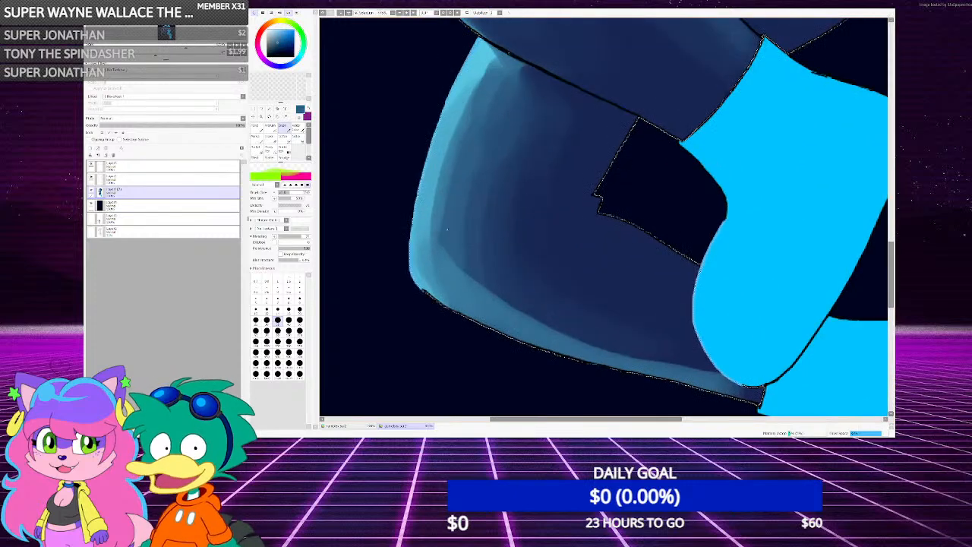
pyautogui.moveTo(448, 243)
pyautogui.mouseDown()
pyautogui.moveTo(546, 329)
pyautogui.moveTo(715, 382)
pyautogui.mouseUp()
# Blend sampled navy along the inner side of the lower leg's bottom-edge highlight, following its curve toward the foot
pyautogui.rightClick(595, 317)
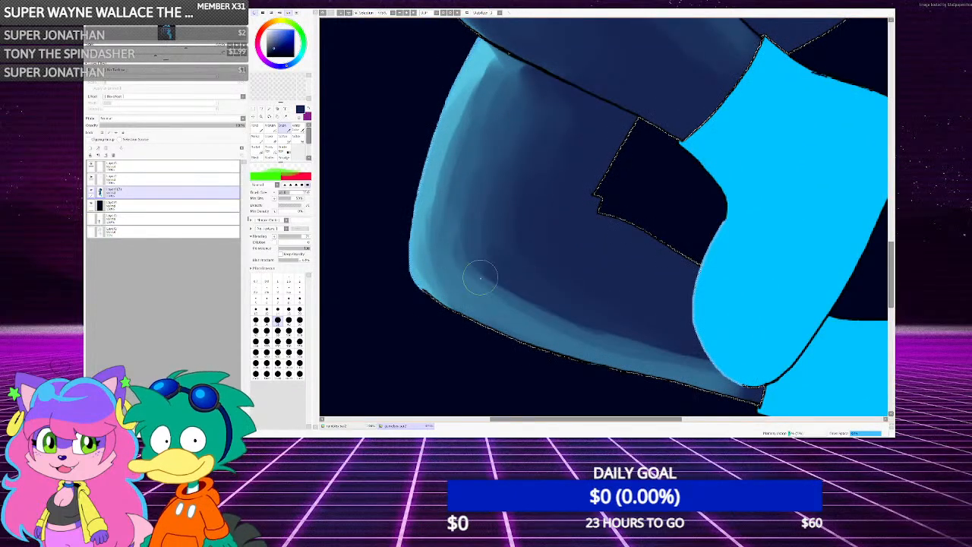
pyautogui.moveTo(482, 278)
pyautogui.mouseDown()
pyautogui.moveTo(585, 333)
pyautogui.moveTo(711, 367)
pyautogui.mouseUp()
pyautogui.moveTo(560, 316); pyautogui.dragTo(707, 361)
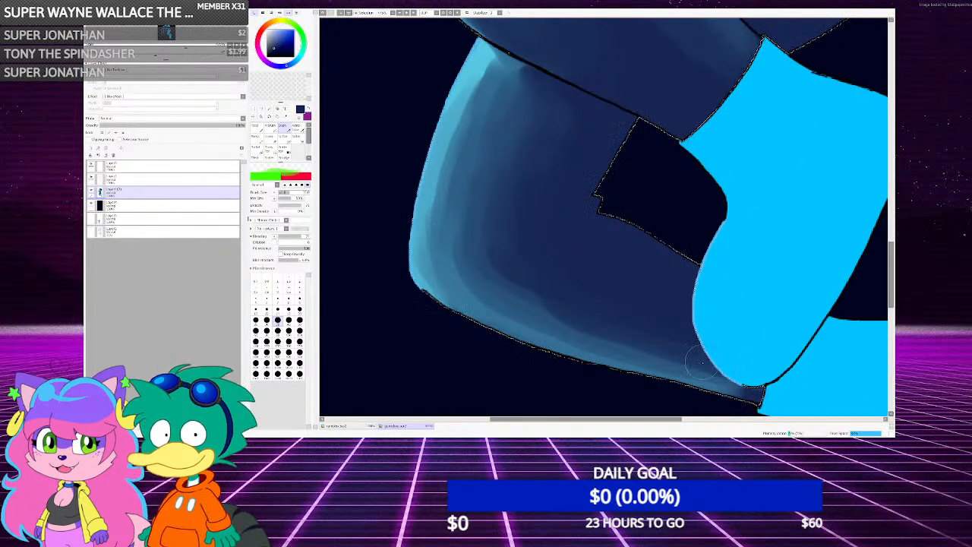
pyautogui.scroll(-3, 493, 244)
pyautogui.scroll(3, 487, 269)
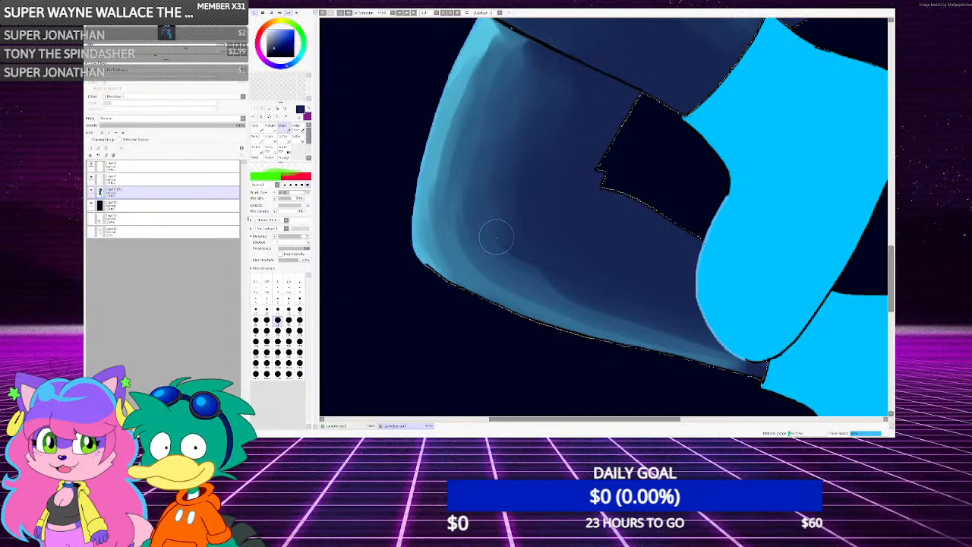
pyautogui.scroll(-3, 501, 243)
pyautogui.scroll(3, 517, 266)
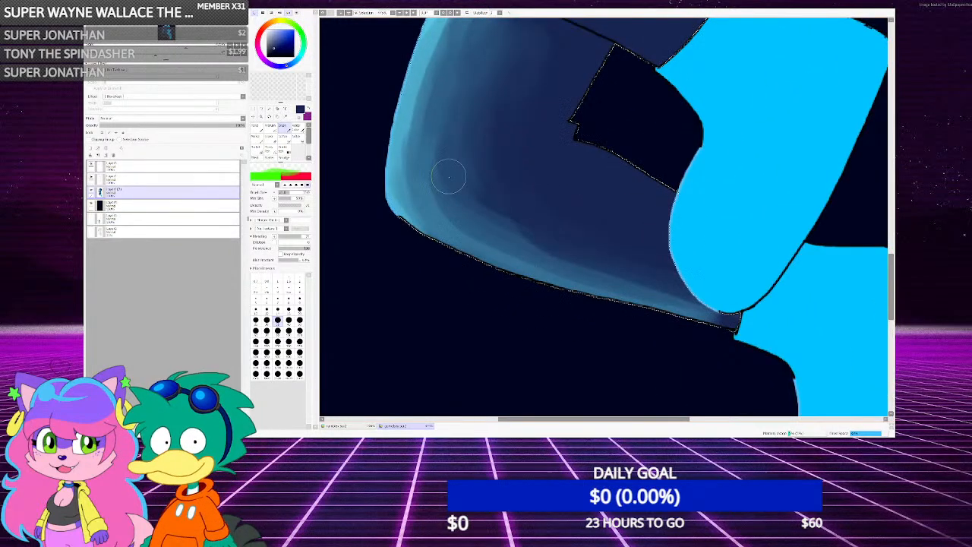
pyautogui.moveTo(446, 174); pyautogui.dragTo(631, 262)
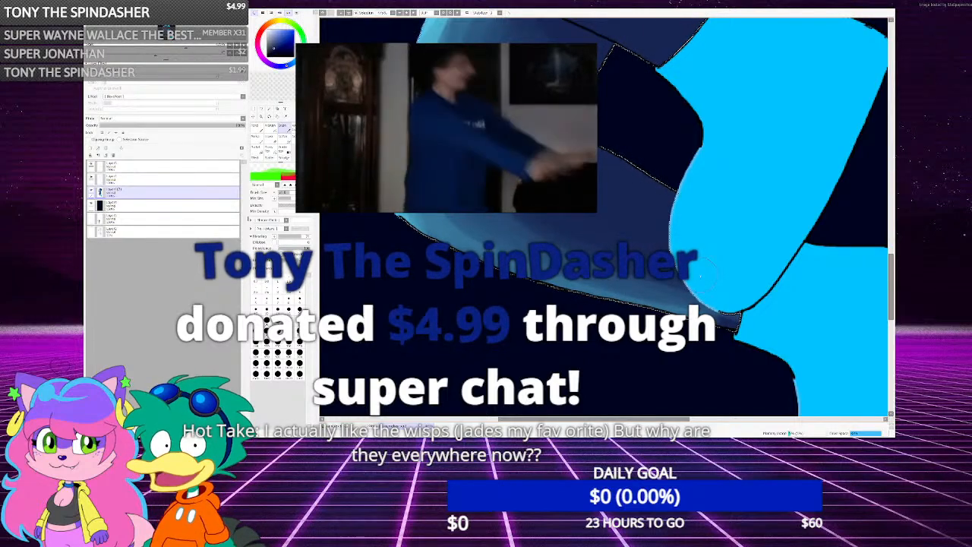
pyautogui.scroll(-2, 466, 220)
pyautogui.scroll(2, 467, 220)
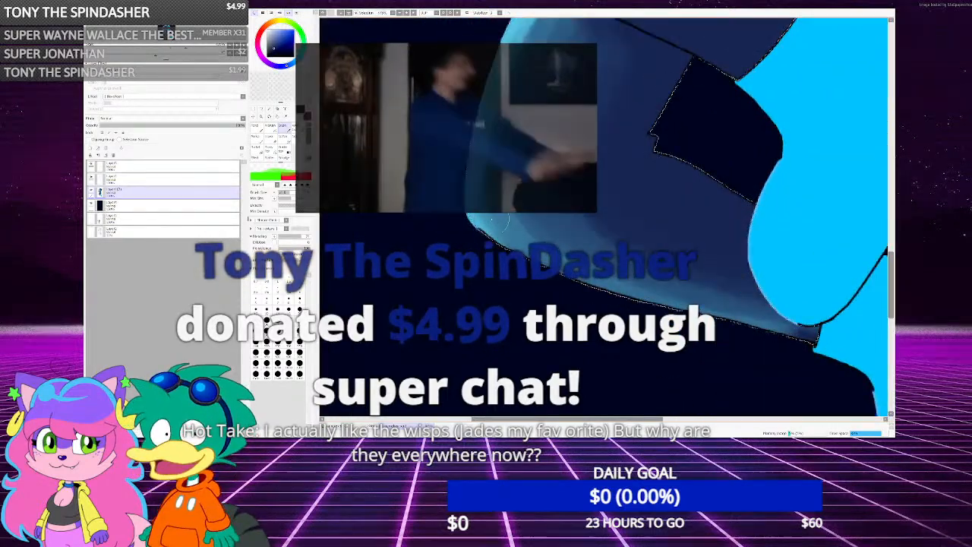
pyautogui.scroll(1, 706, 306)
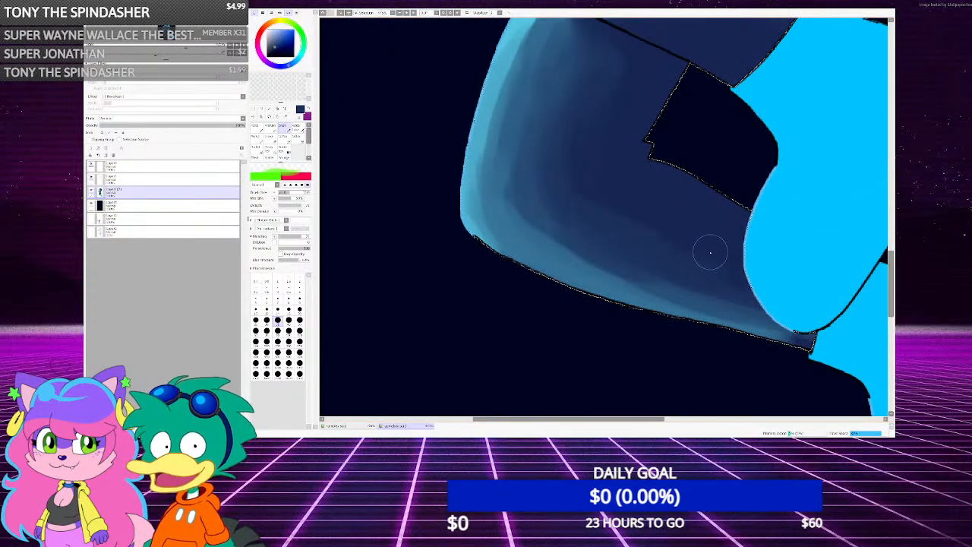
pyautogui.scroll(-2, 591, 256)
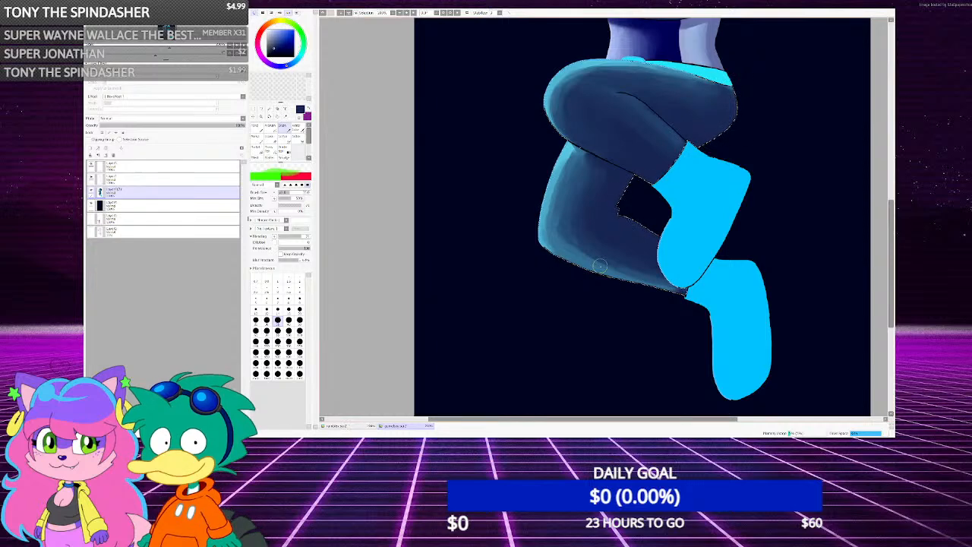
# Paint a navy cast shadow across the top of the lower leg, directly beneath the thigh line
pyautogui.scroll(-2, 600, 265)
pyautogui.scroll(3, 636, 200)
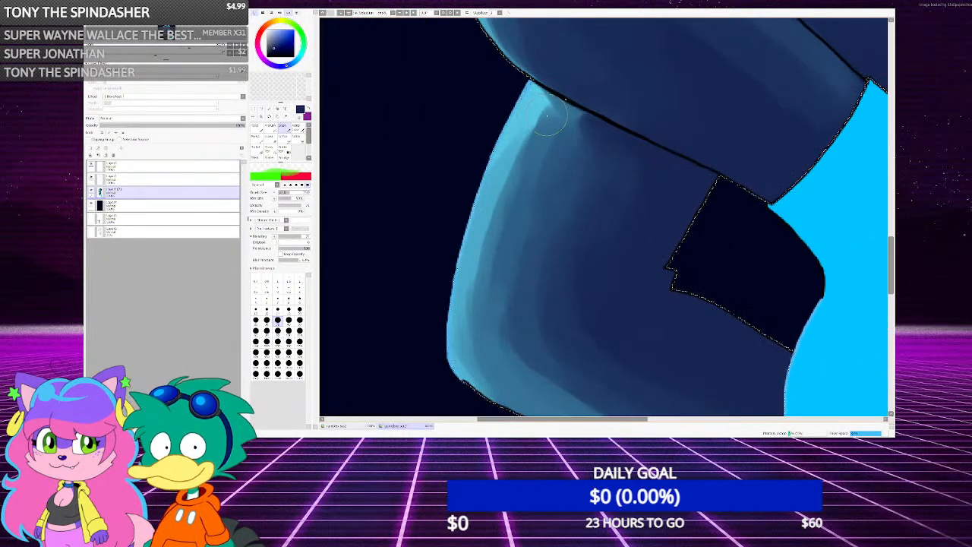
pyautogui.moveTo(529, 109)
pyautogui.mouseDown()
pyautogui.moveTo(498, 90)
pyautogui.moveTo(654, 170)
pyautogui.moveTo(505, 91)
pyautogui.mouseUp()
pyautogui.moveTo(598, 145)
pyautogui.mouseDown()
pyautogui.moveTo(651, 173)
pyautogui.moveTo(511, 87)
pyautogui.moveTo(662, 173)
pyautogui.moveTo(513, 88)
pyautogui.moveTo(646, 165)
pyautogui.mouseUp()
pyautogui.moveTo(602, 142)
pyautogui.mouseDown()
pyautogui.moveTo(548, 118)
pyautogui.moveTo(682, 175)
pyautogui.mouseUp()
pyautogui.scroll(-6, 649, 188)
pyautogui.scroll(6, 670, 178)
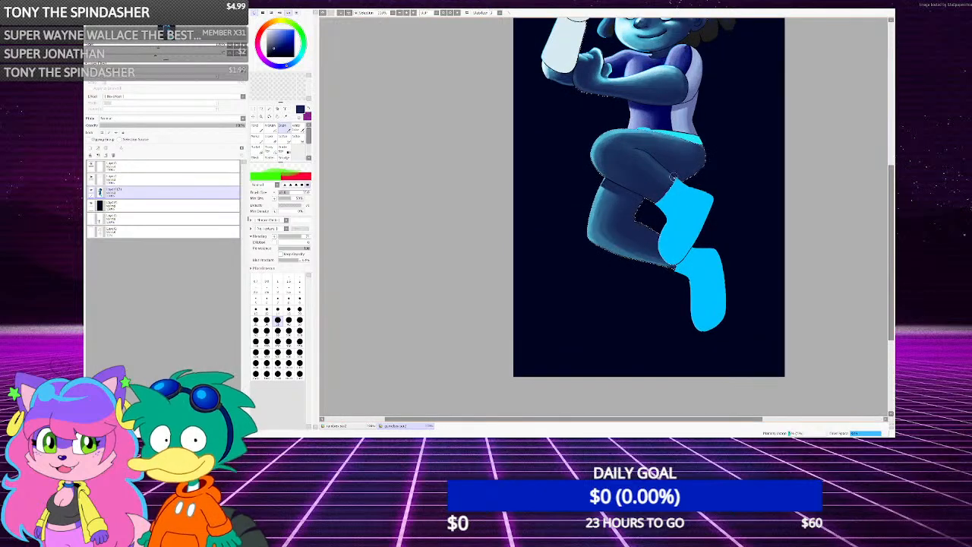
# Tone down the lower leg's bottom-edge highlight toward the foot with sampled blue, and blend navy over its inner side
pyautogui.scroll(-2, 718, 105)
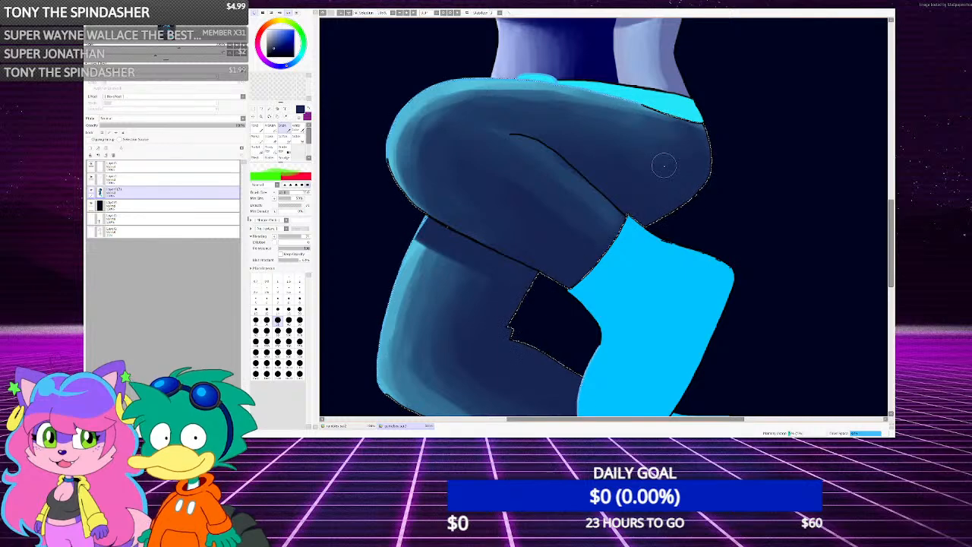
pyautogui.scroll(-3, 499, 221)
pyautogui.scroll(4, 436, 269)
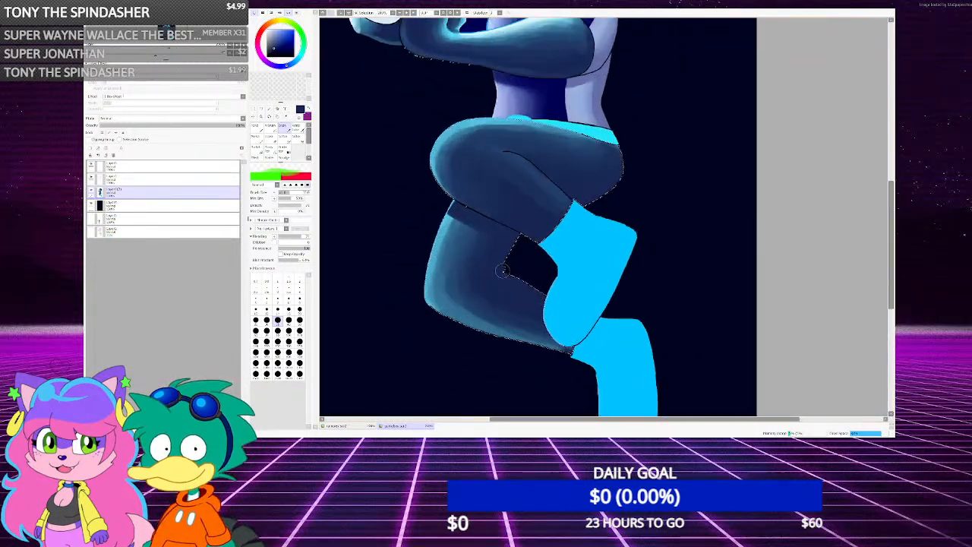
pyautogui.scroll(-2, 382, 269)
pyautogui.scroll(2, 409, 307)
pyautogui.rightClick(401, 265)
pyautogui.moveTo(384, 277); pyautogui.dragTo(631, 369)
pyautogui.rightClick(442, 242)
pyautogui.moveTo(442, 242); pyautogui.dragTo(638, 366)
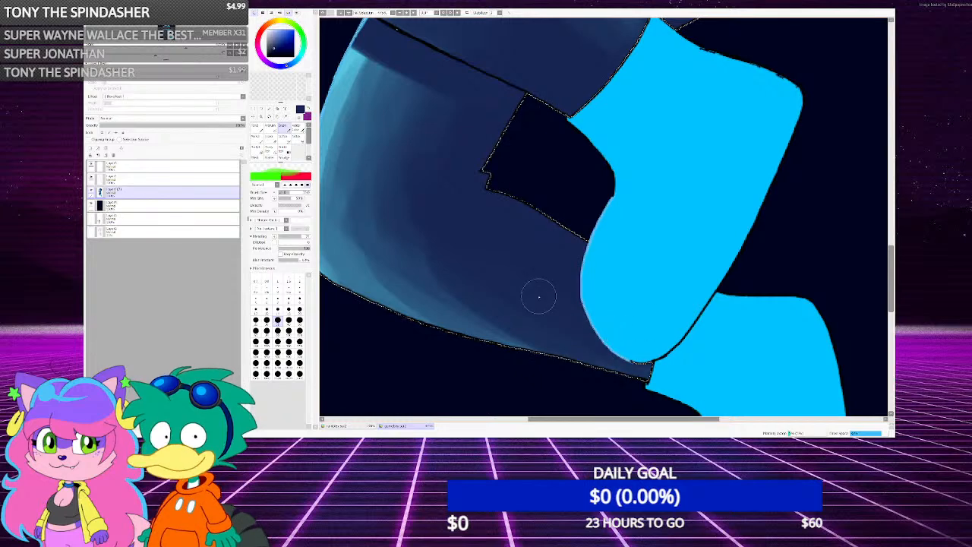
pyautogui.moveTo(385, 232)
pyautogui.mouseDown()
pyautogui.moveTo(404, 278)
pyautogui.moveTo(476, 310)
pyautogui.mouseUp()
pyautogui.scroll(-3, 514, 319)
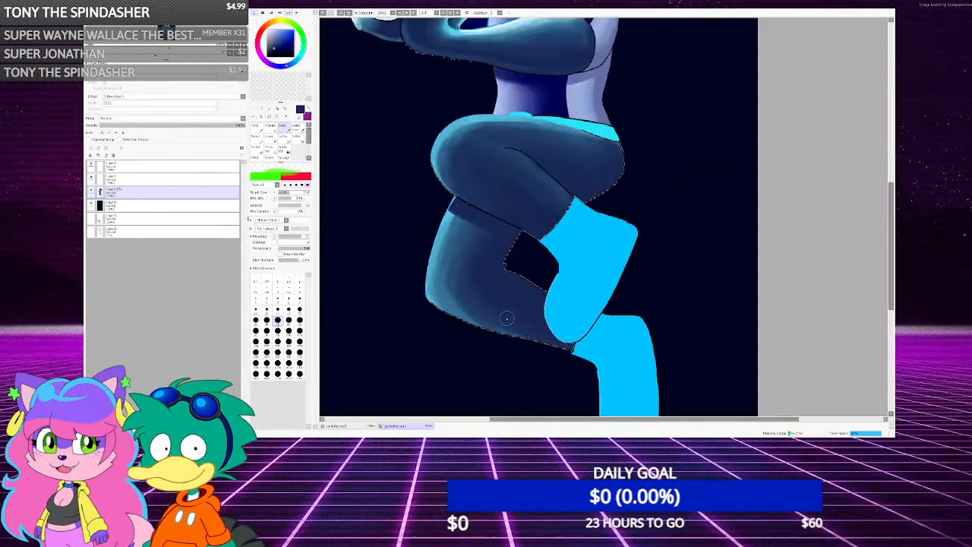
# Examine the shading of the thigh and lower leg up close and against the whole figure
pyautogui.scroll(3, 478, 310)
pyautogui.scroll(-3, 456, 259)
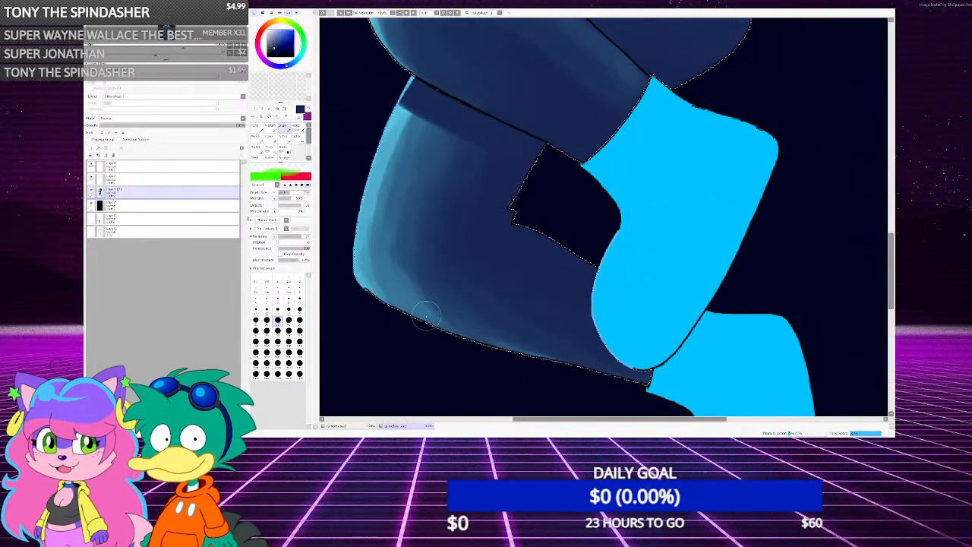
pyautogui.scroll(3, 405, 297)
pyautogui.scroll(-4, 454, 308)
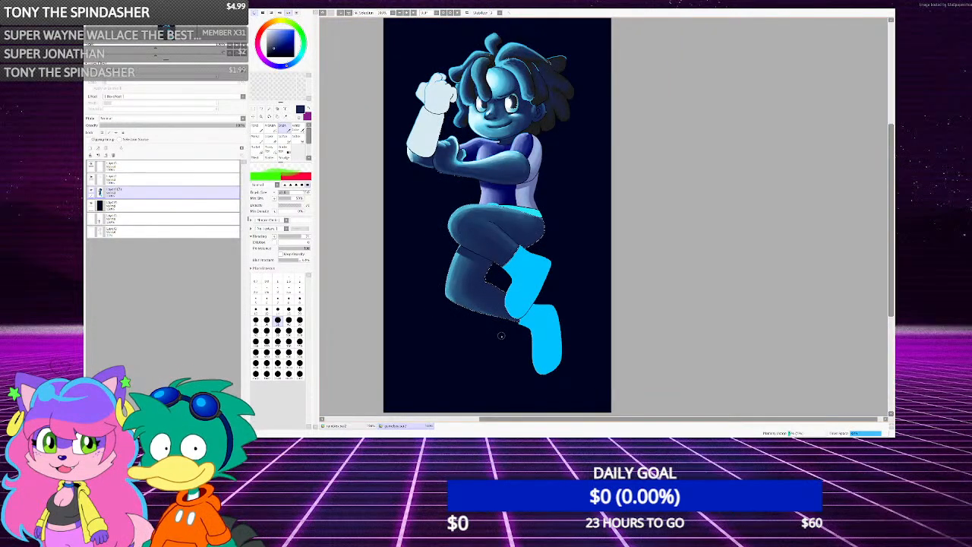
pyautogui.scroll(-2, 442, 288)
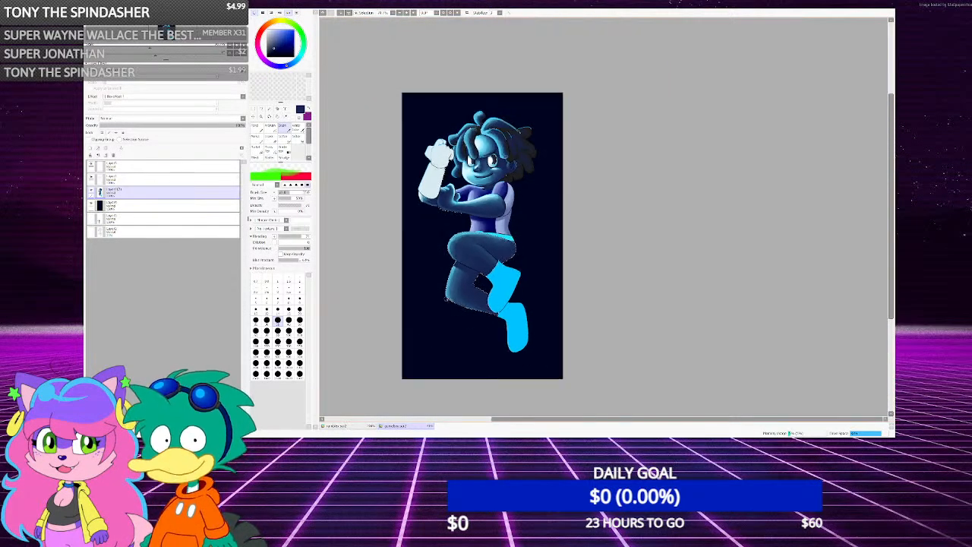
pyautogui.scroll(2, 445, 292)
pyautogui.scroll(3, 445, 299)
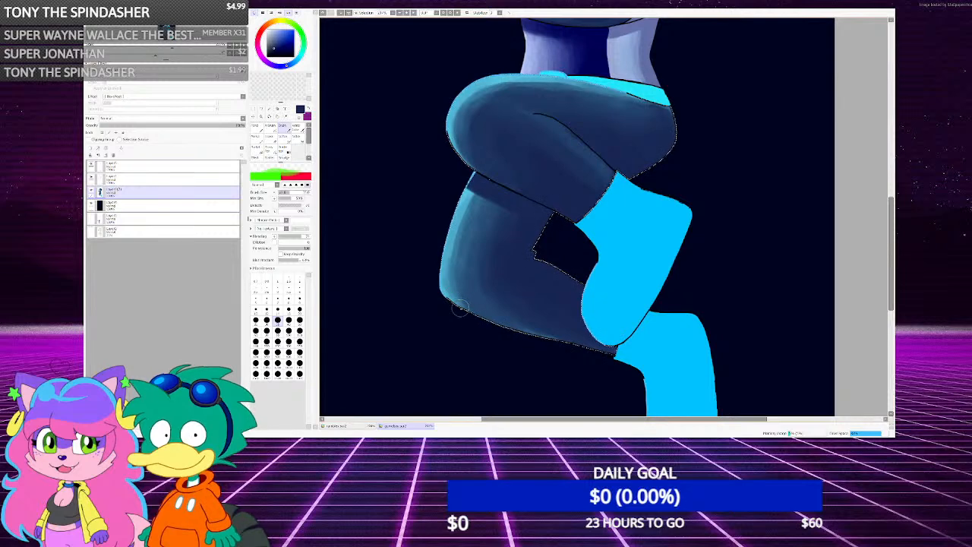
pyautogui.scroll(-2, 461, 311)
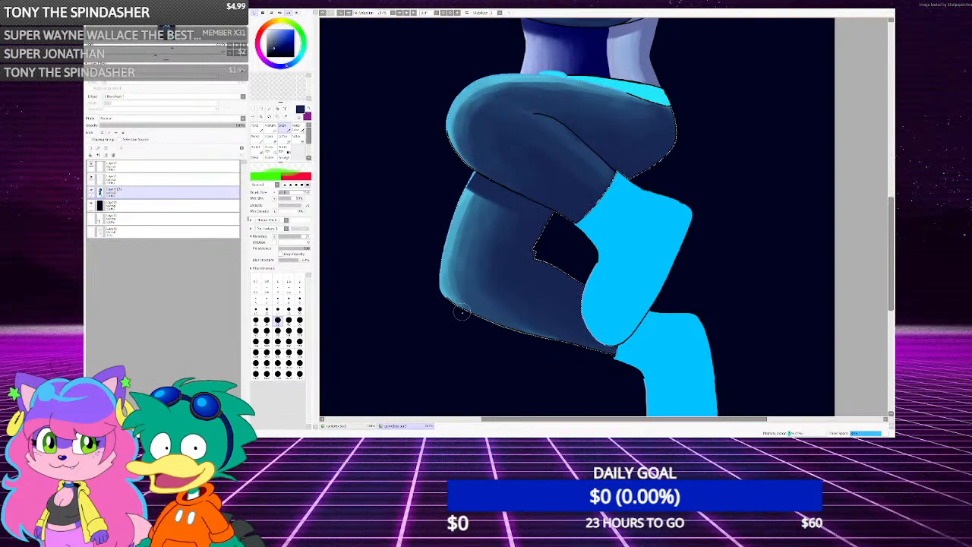
pyautogui.scroll(2, 462, 312)
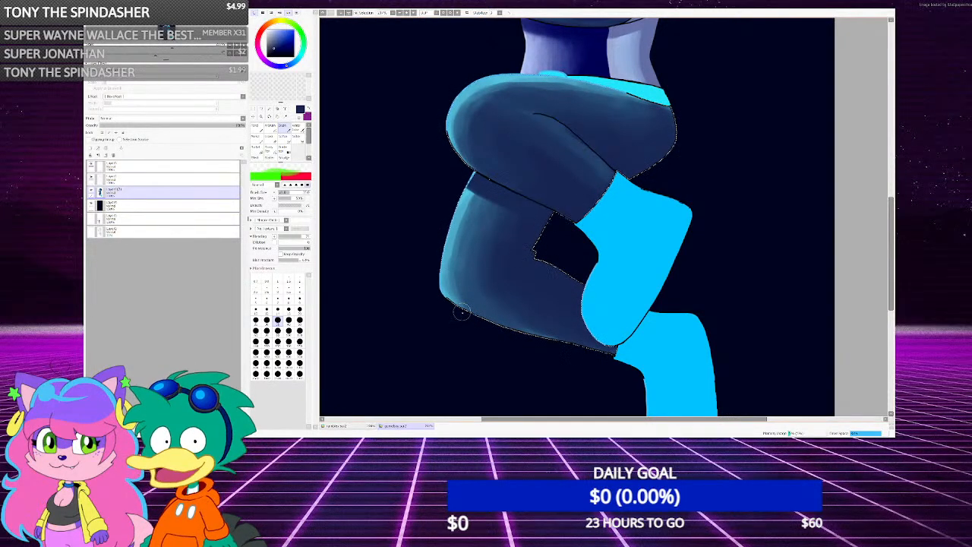
pyautogui.scroll(-3, 462, 311)
pyautogui.scroll(3, 490, 298)
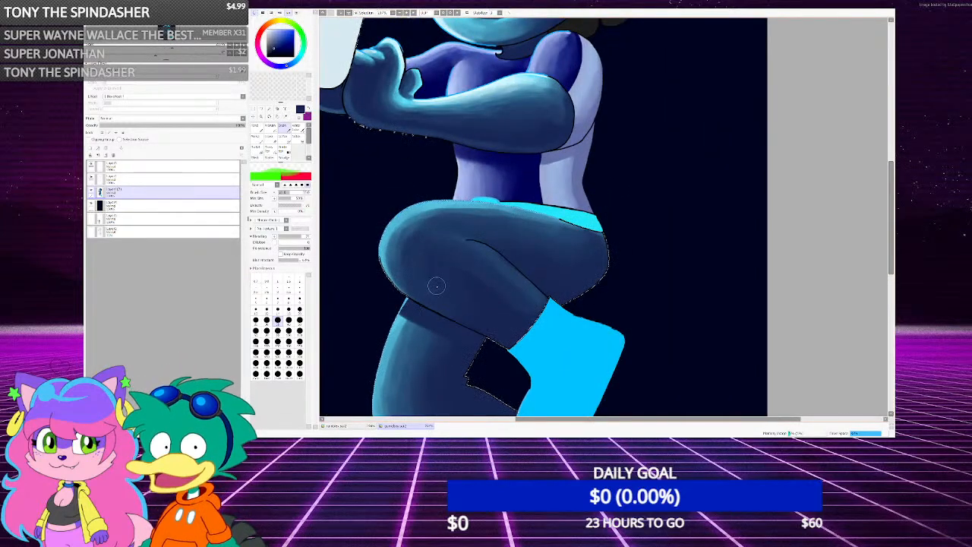
pyautogui.scroll(1, 437, 285)
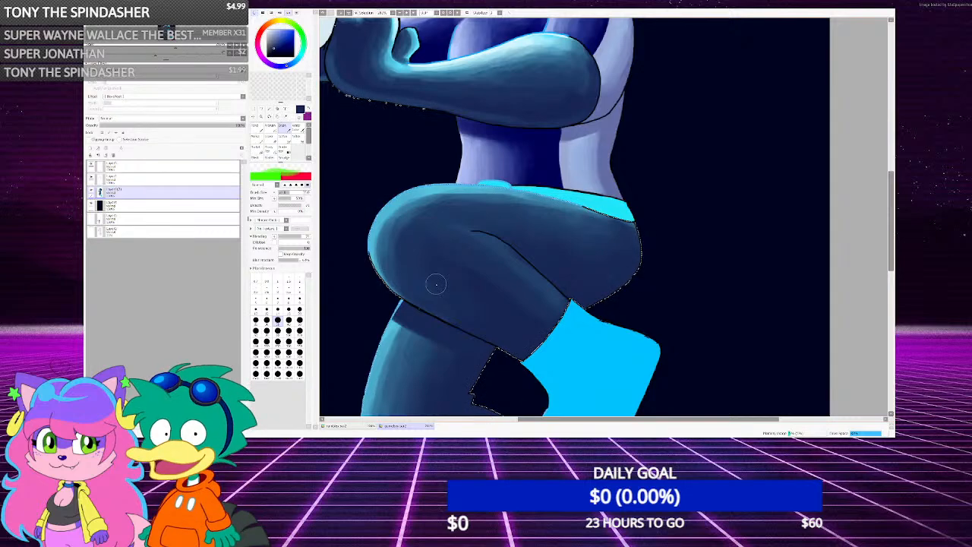
pyautogui.scroll(-3, 436, 284)
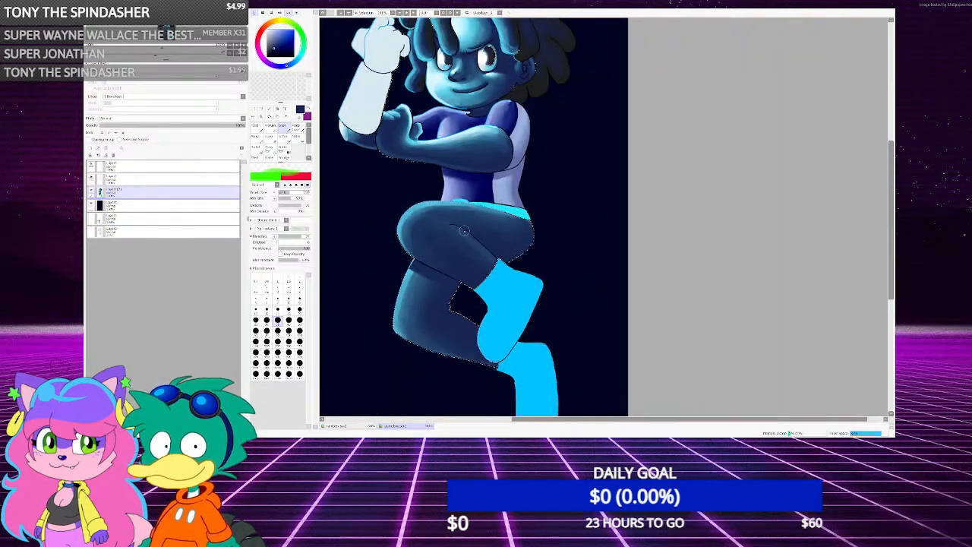
# Blend sampled blues beneath the waistband, and paint a soft mid-blue rim down the rear edge of the hip
pyautogui.scroll(4, 445, 191)
pyautogui.keyDown('alt'); pyautogui.click(608, 179); pyautogui.keyUp('alt')
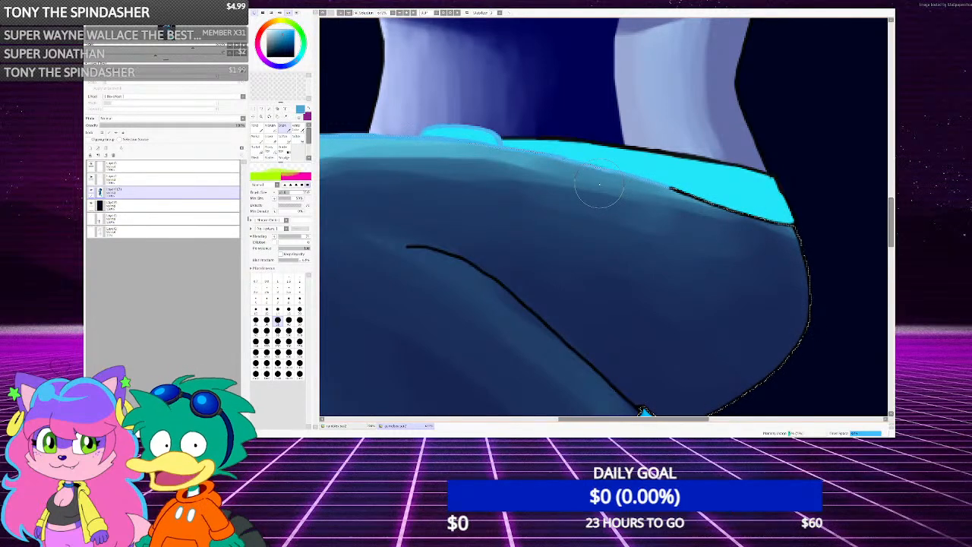
pyautogui.scroll(-3, 590, 190)
pyautogui.scroll(3, 661, 217)
pyautogui.keyDown('alt'); pyautogui.click(670, 210); pyautogui.keyUp('alt')
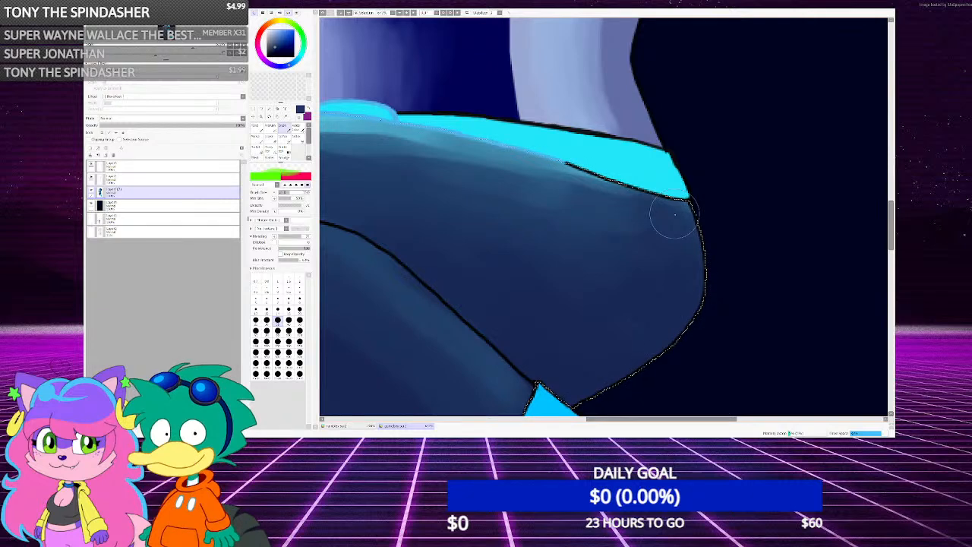
pyautogui.scroll(-3, 673, 215)
pyautogui.scroll(3, 673, 228)
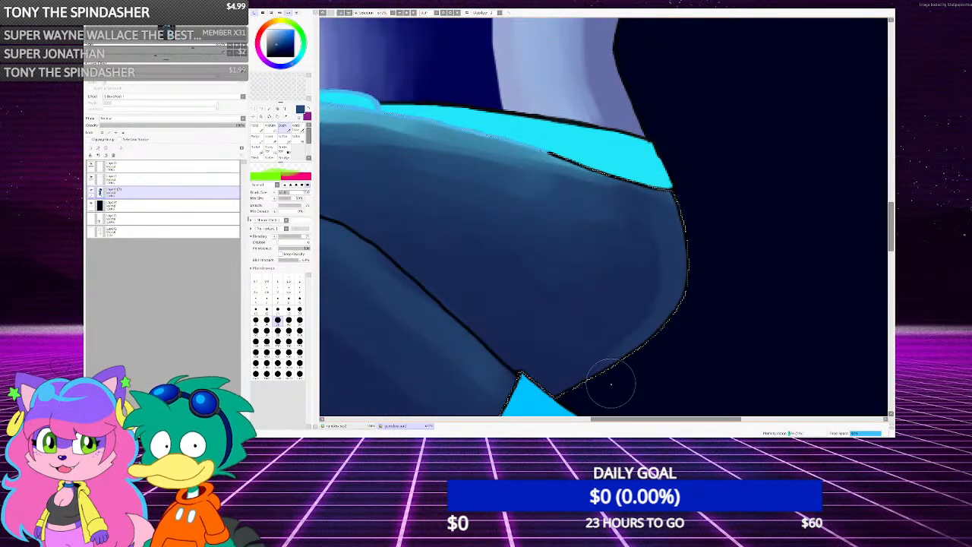
pyautogui.scroll(-2, 667, 200)
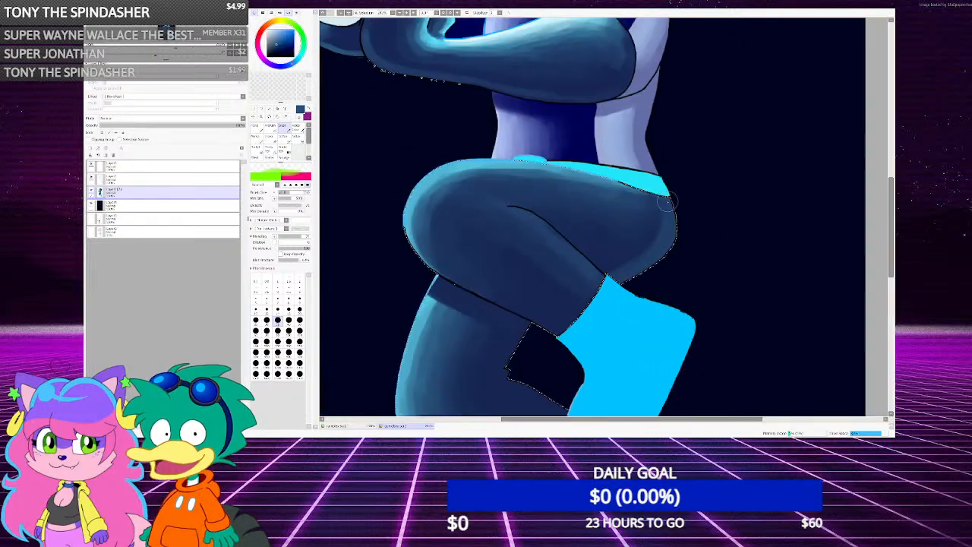
# Extend the mid-blue edge light along the bottom of the lower leg up to the foot
pyautogui.scroll(-2, 667, 200)
pyautogui.scroll(3, 560, 319)
pyautogui.scroll(-3, 475, 217)
pyautogui.scroll(3, 413, 343)
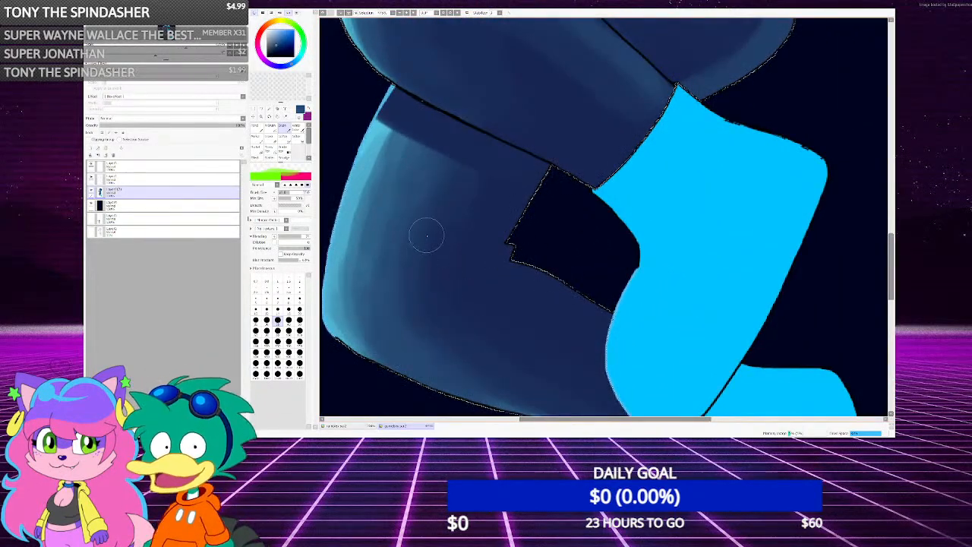
pyautogui.scroll(-3, 451, 321)
pyautogui.scroll(3, 419, 321)
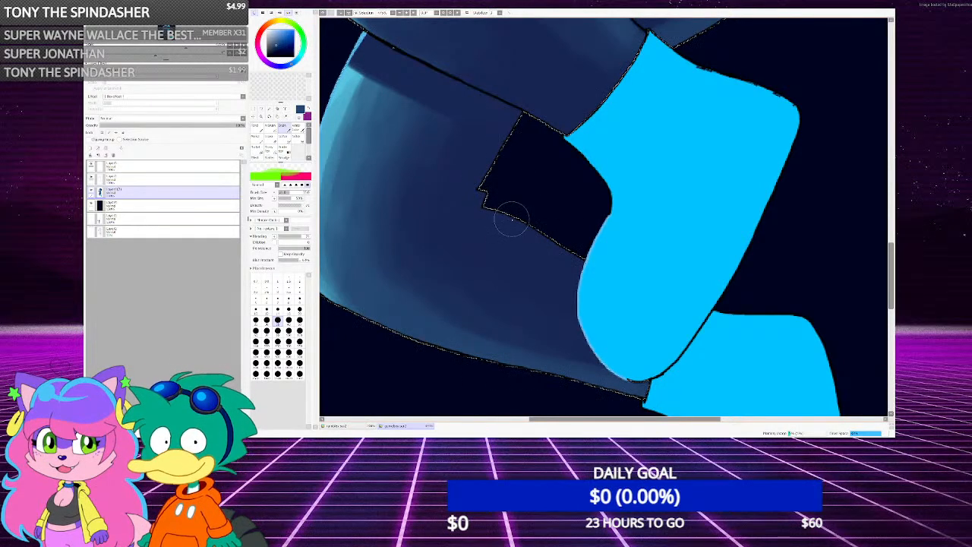
# Paint a mid-blue band with the pencil brush on the trouser leg around the dark gap behind the knee
pyautogui.click(257, 129)
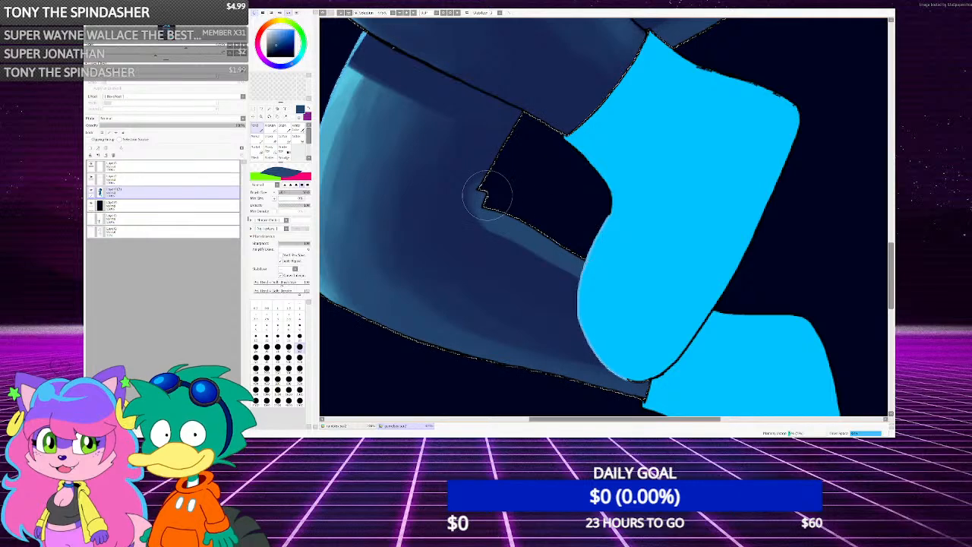
pyautogui.moveTo(509, 151); pyautogui.dragTo(492, 206)
pyautogui.scroll(-4, 521, 236)
pyautogui.scroll(3, 557, 209)
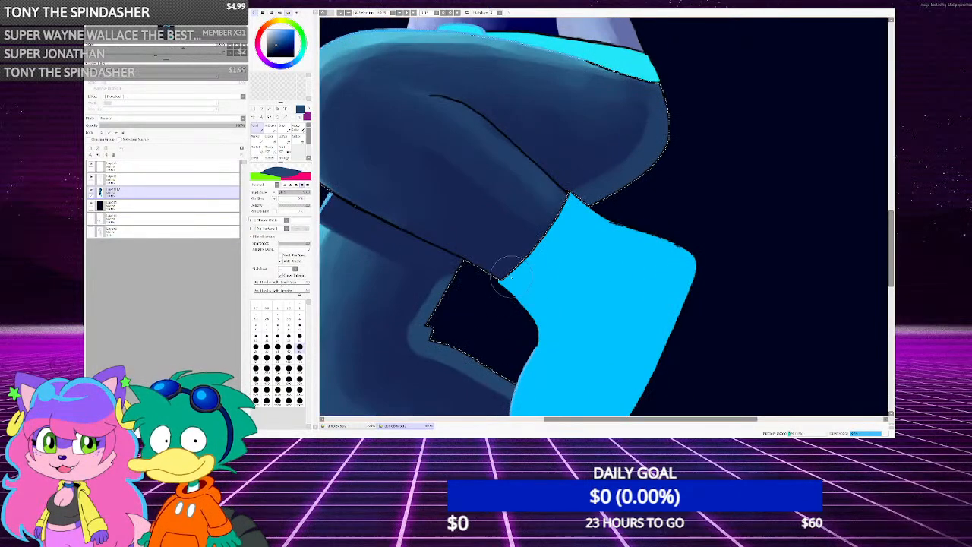
# Paint a mid-blue edge light along the thigh's underside with a smaller pencil brush, and cover the overspill below the line with sampled navy
pyautogui.scroll(-3, 510, 276)
pyautogui.scroll(4, 600, 213)
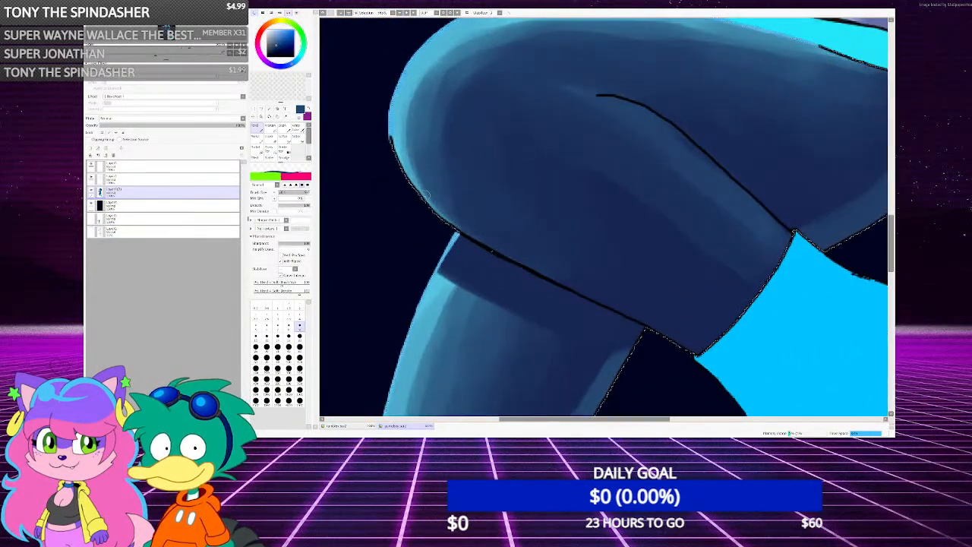
pyautogui.moveTo(427, 196)
pyautogui.mouseDown()
pyautogui.moveTo(472, 238)
pyautogui.moveTo(526, 262)
pyautogui.mouseUp()
pyautogui.moveTo(452, 205)
pyautogui.mouseDown()
pyautogui.moveTo(490, 239)
pyautogui.moveTo(664, 324)
pyautogui.moveTo(441, 201)
pyautogui.moveTo(495, 253)
pyautogui.moveTo(683, 343)
pyautogui.mouseUp()
pyautogui.keyDown('alt'); pyautogui.click(615, 327); pyautogui.keyUp('alt')
pyautogui.moveTo(615, 326)
pyautogui.mouseDown()
pyautogui.moveTo(635, 334)
pyautogui.moveTo(471, 237)
pyautogui.moveTo(491, 253)
pyautogui.mouseUp()
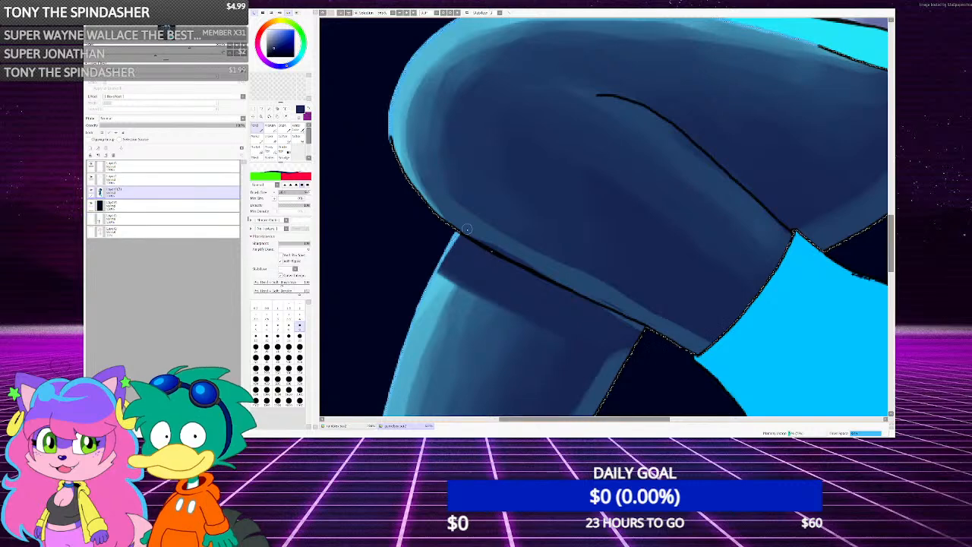
pyautogui.keyDown('alt'); pyautogui.click(637, 332); pyautogui.keyUp('alt')
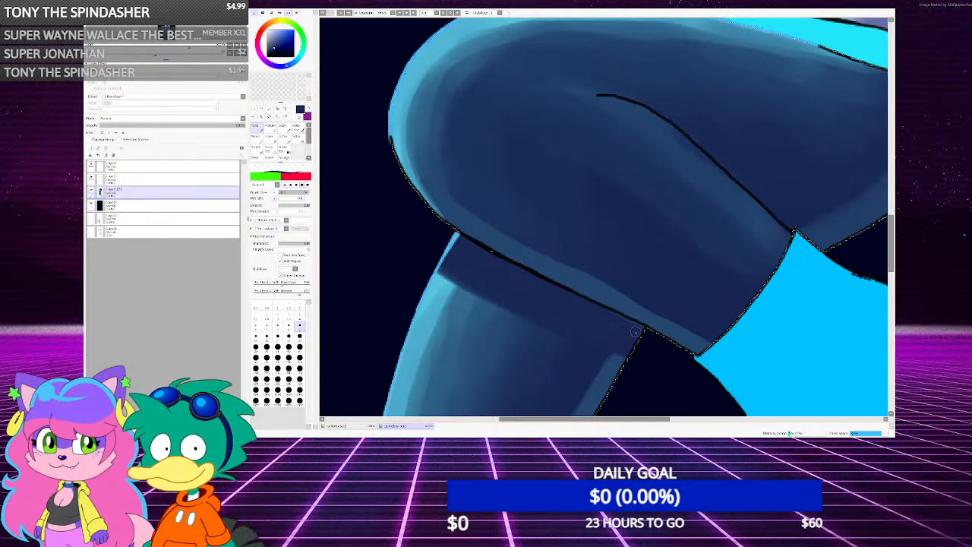
# Soften the inner edge of the thigh's underside edge light with a smaller blending brush, using sampled mid-blue and navy
pyautogui.scroll(-8, 485, 217)
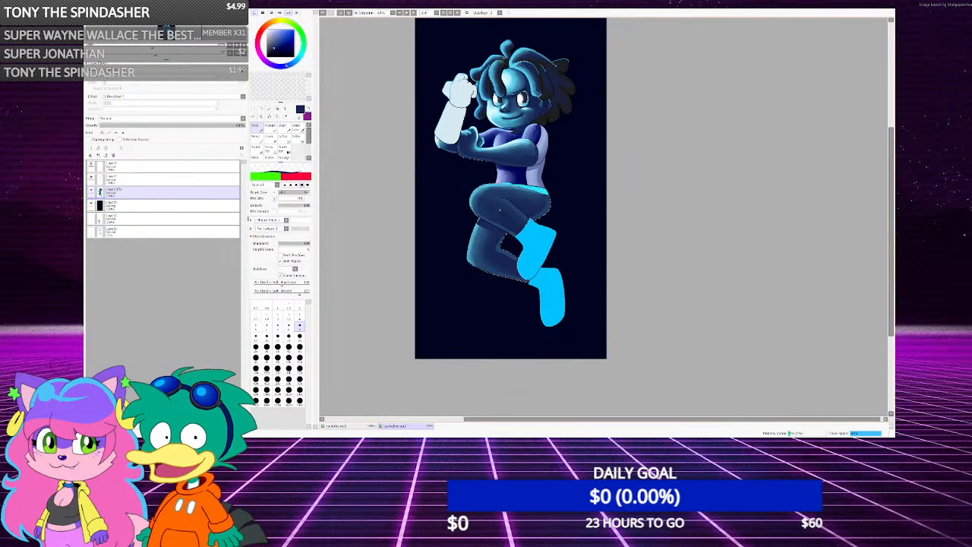
pyautogui.scroll(8, 513, 222)
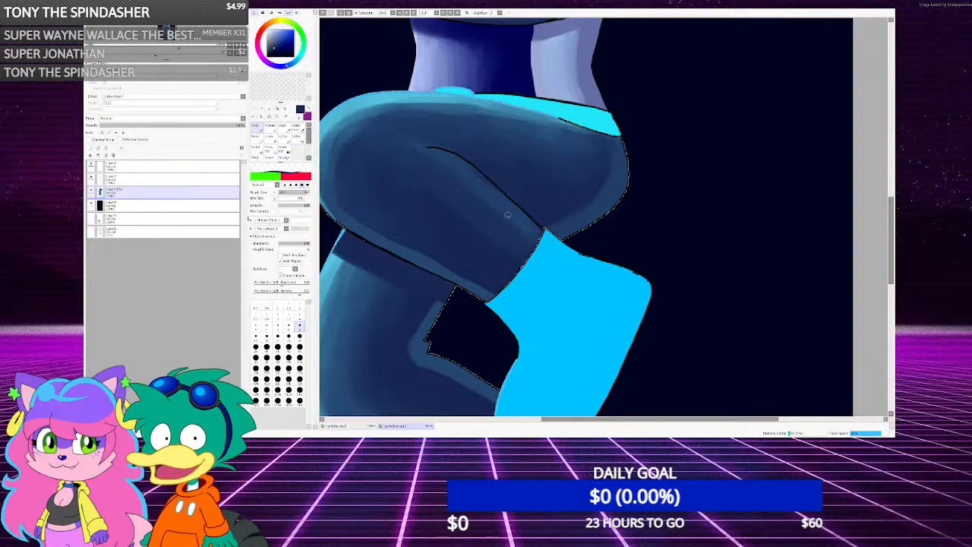
pyautogui.scroll(2, 514, 222)
pyautogui.scroll(2, 559, 227)
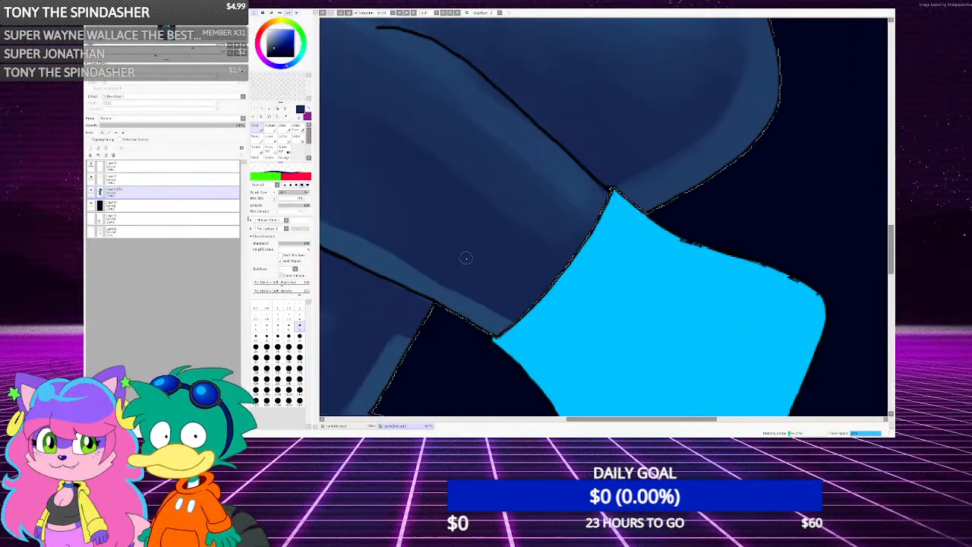
pyautogui.scroll(-3, 467, 258)
pyautogui.scroll(3, 387, 188)
pyautogui.press('v')
pyautogui.scroll(-5, 578, 247)
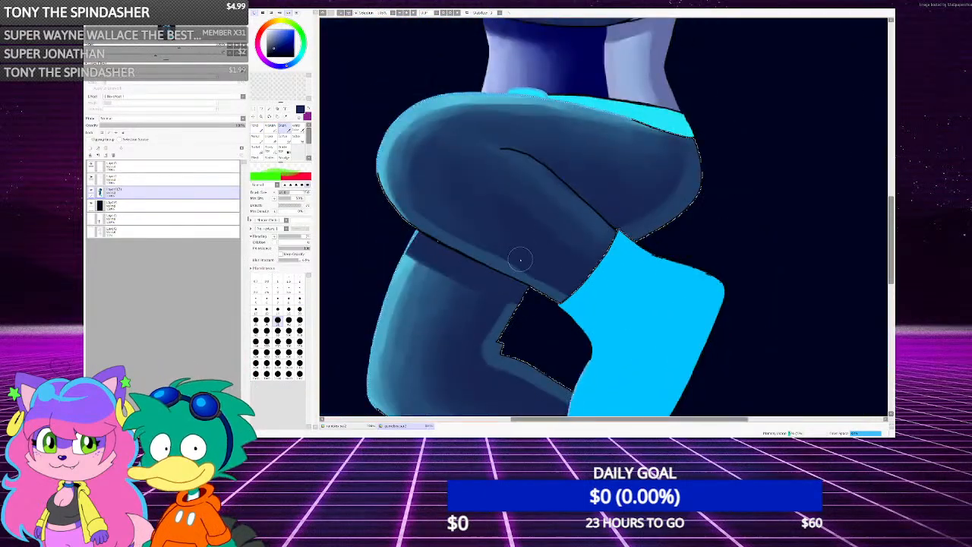
pyautogui.scroll(6, 521, 257)
pyautogui.rightClick(469, 248)
pyautogui.moveTo(601, 217); pyautogui.dragTo(603, 216)
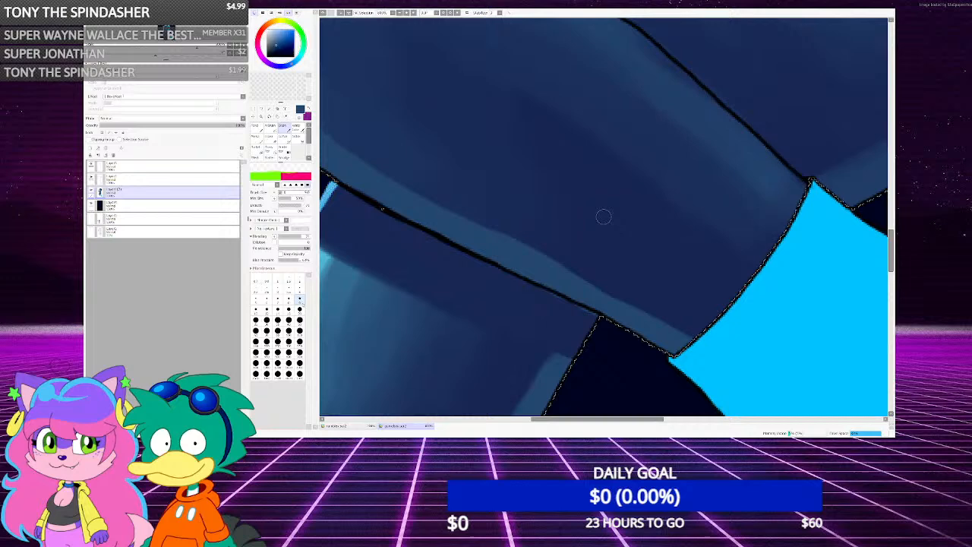
pyautogui.rightClick(603, 284)
pyautogui.moveTo(602, 284); pyautogui.dragTo(452, 205)
pyautogui.moveTo(503, 235)
pyautogui.mouseDown()
pyautogui.moveTo(676, 341)
pyautogui.moveTo(612, 292)
pyautogui.mouseUp()
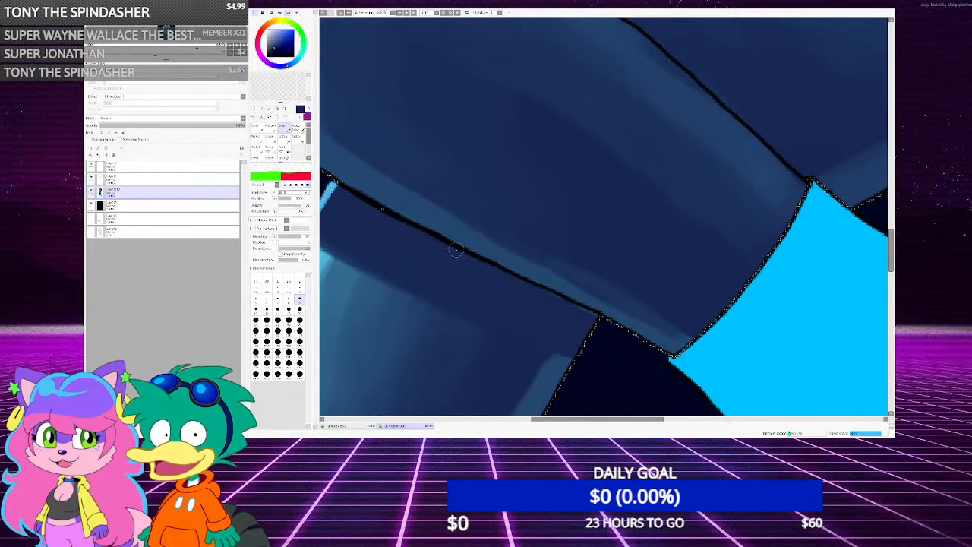
pyautogui.scroll(-5, 422, 259)
pyautogui.scroll(5, 428, 227)
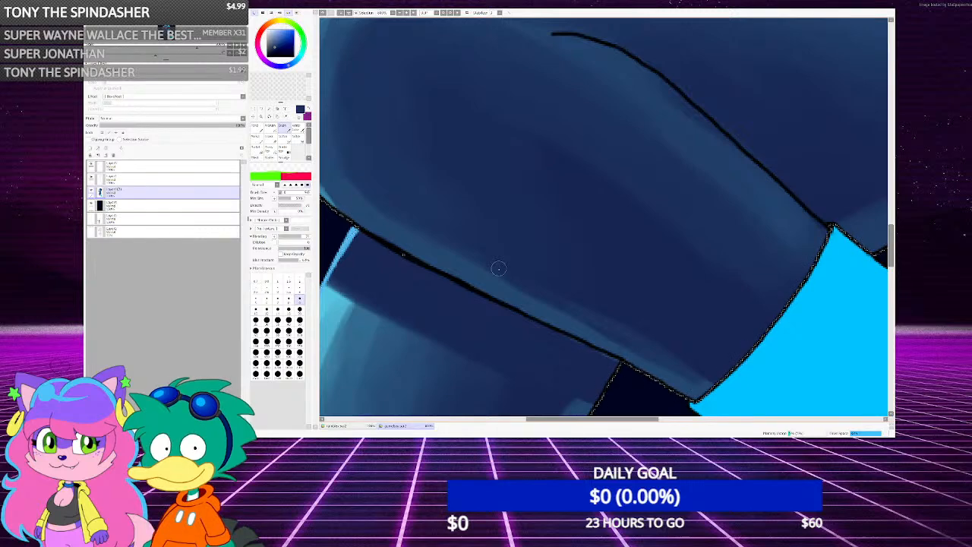
# Paint a thin light-blue highlight along the thigh's underside with colour sampled from the knee's edge, redoing unsatisfactory strokes
pyautogui.scroll(-2, 498, 267)
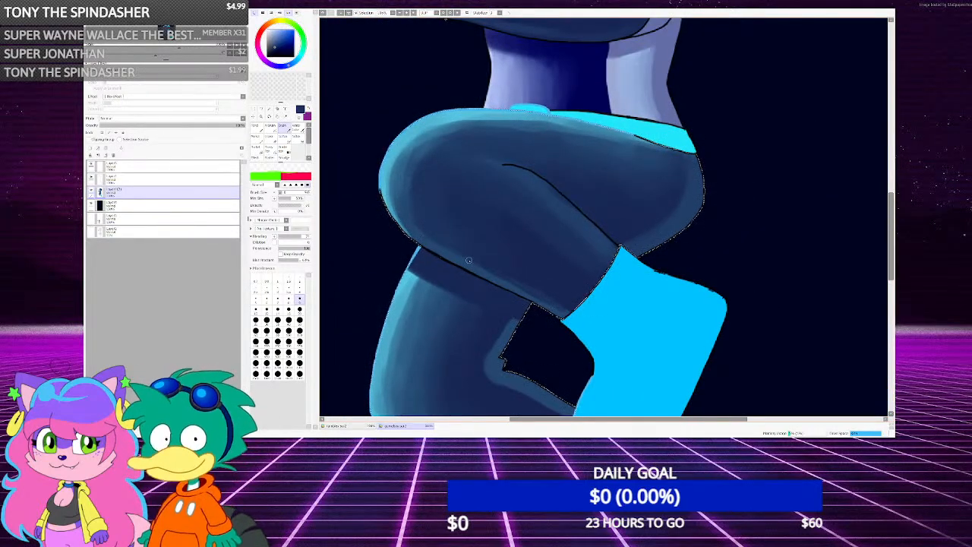
pyautogui.scroll(3, 469, 260)
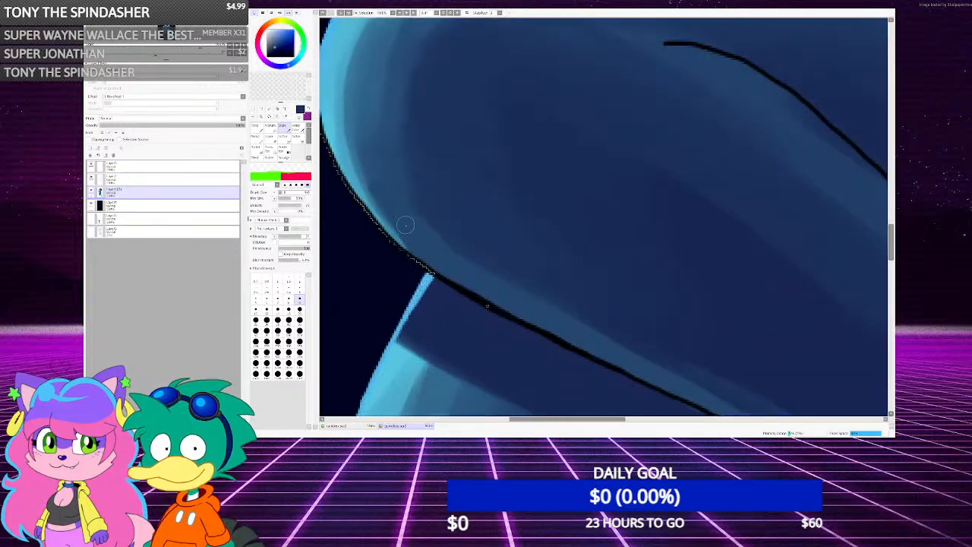
pyautogui.rightClick(355, 158)
pyautogui.moveTo(356, 154)
pyautogui.mouseDown()
pyautogui.moveTo(408, 234)
pyautogui.moveTo(483, 300)
pyautogui.mouseUp()
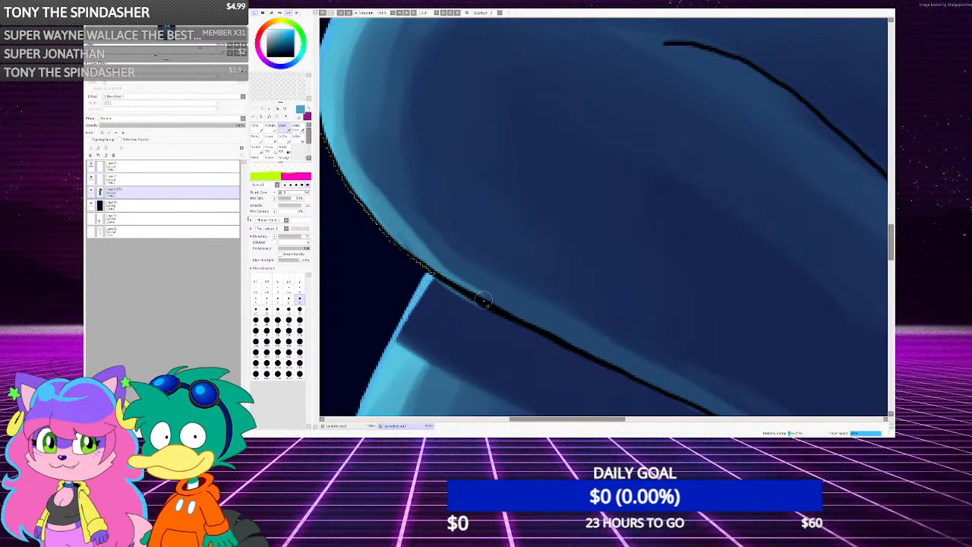
pyautogui.hotkey('ctrl', 'z')
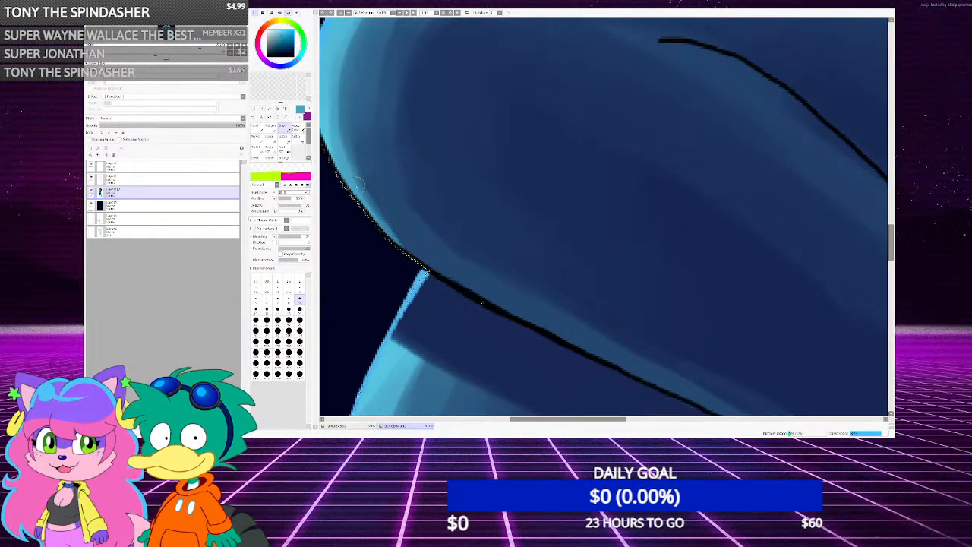
pyautogui.moveTo(357, 184)
pyautogui.mouseDown()
pyautogui.moveTo(445, 265)
pyautogui.moveTo(396, 231)
pyautogui.moveTo(469, 288)
pyautogui.moveTo(722, 406)
pyautogui.mouseUp()
pyautogui.hotkey('ctrl', 'z')
pyautogui.scroll(-2, 456, 270)
# Blend the light-blue underside highlight into the surrounding edge light with sampled mid-blue, fading it towards the sock
pyautogui.rightClick(455, 268)
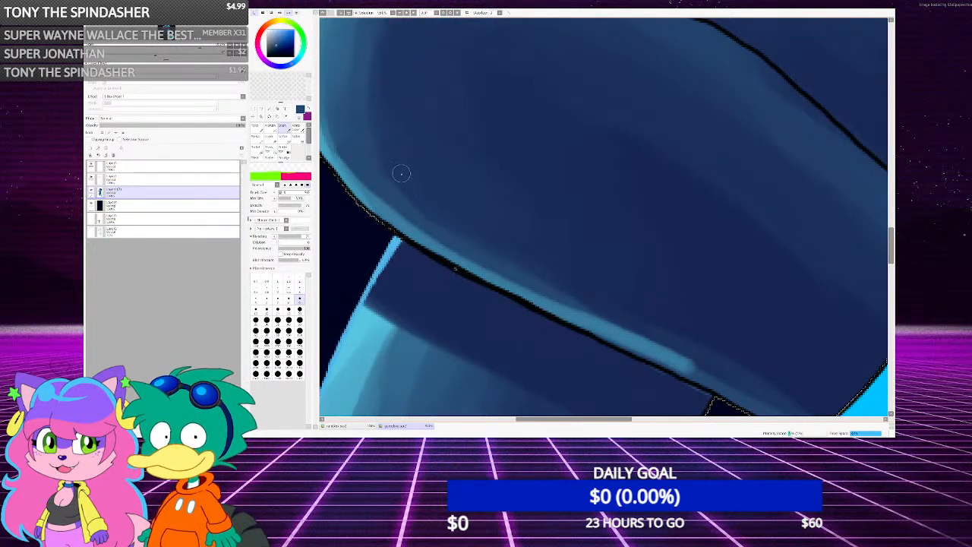
pyautogui.scroll(-1, 401, 173)
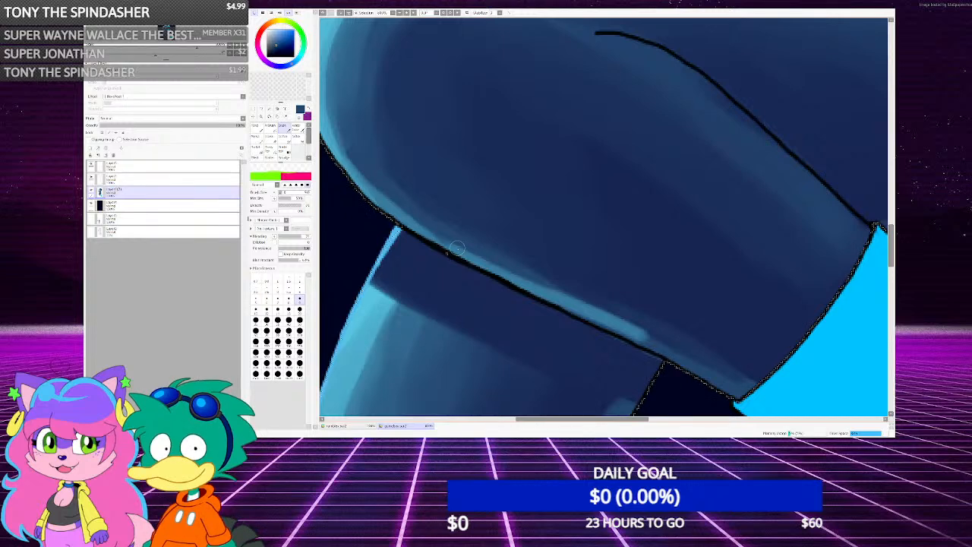
pyautogui.moveTo(456, 247)
pyautogui.mouseDown()
pyautogui.moveTo(682, 354)
pyautogui.moveTo(496, 270)
pyautogui.moveTo(650, 341)
pyautogui.mouseUp()
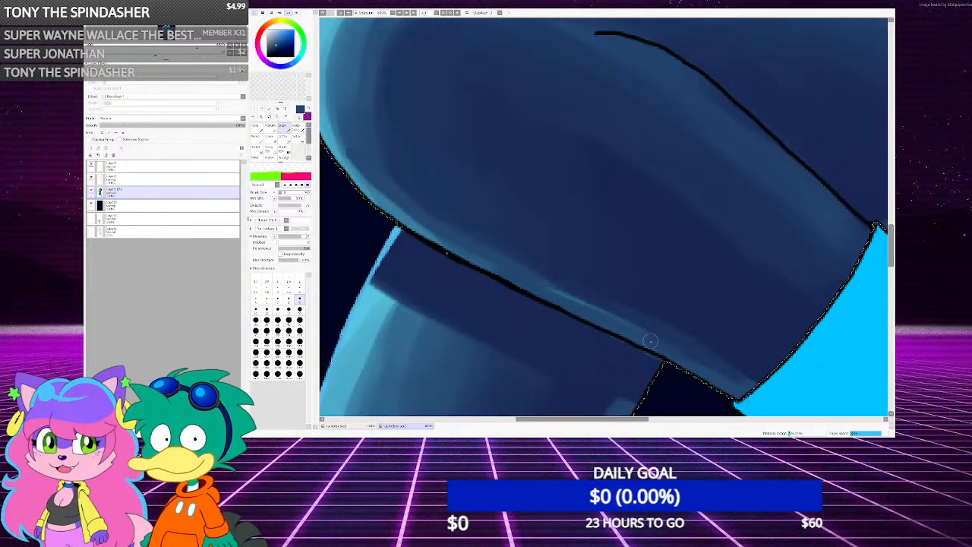
pyautogui.scroll(-2, 650, 341)
pyautogui.scroll(2, 535, 269)
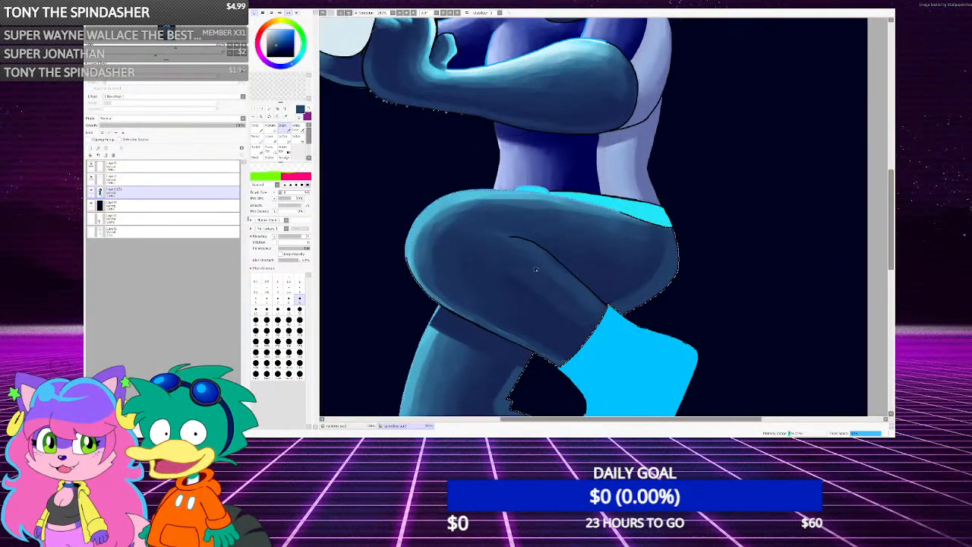
pyautogui.scroll(-2, 536, 269)
pyautogui.scroll(2, 530, 266)
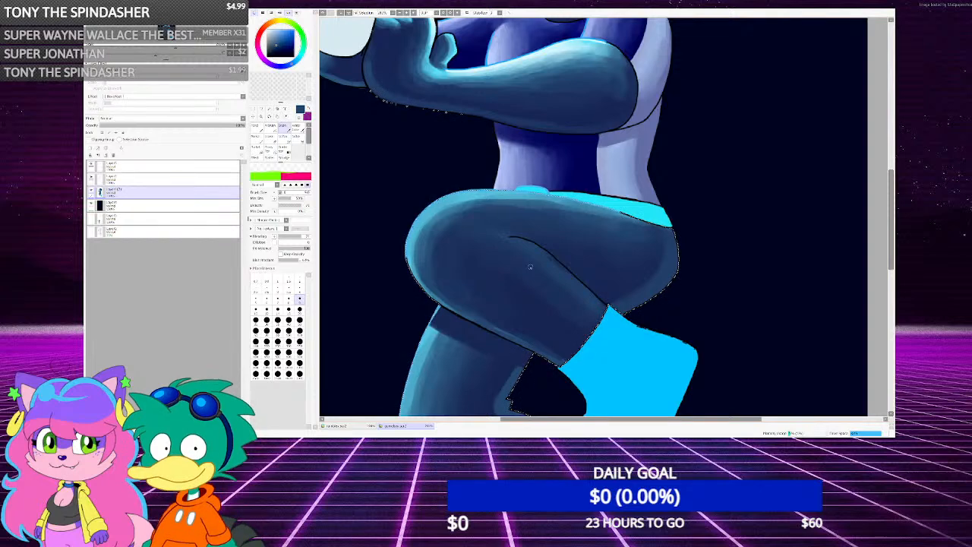
# Paint navy with the pencil brush over the hip rim's end beside the sock and along the upper side of the thigh fold line
pyautogui.scroll(2, 530, 266)
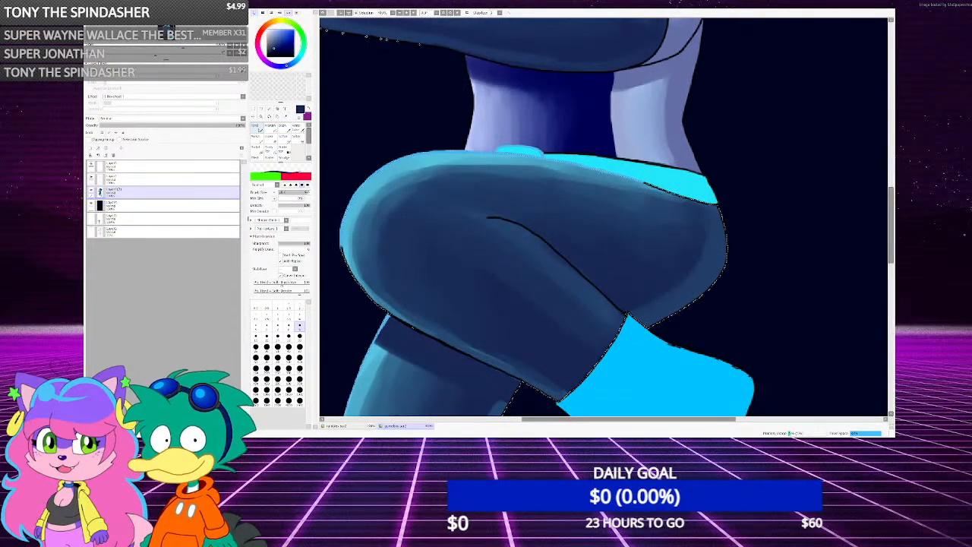
pyautogui.scroll(2, 540, 263)
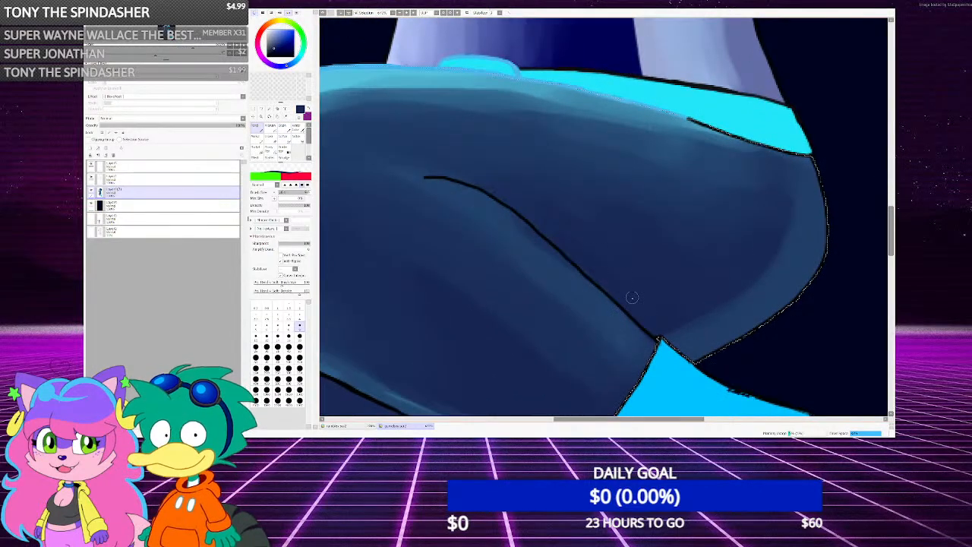
pyautogui.press(']')
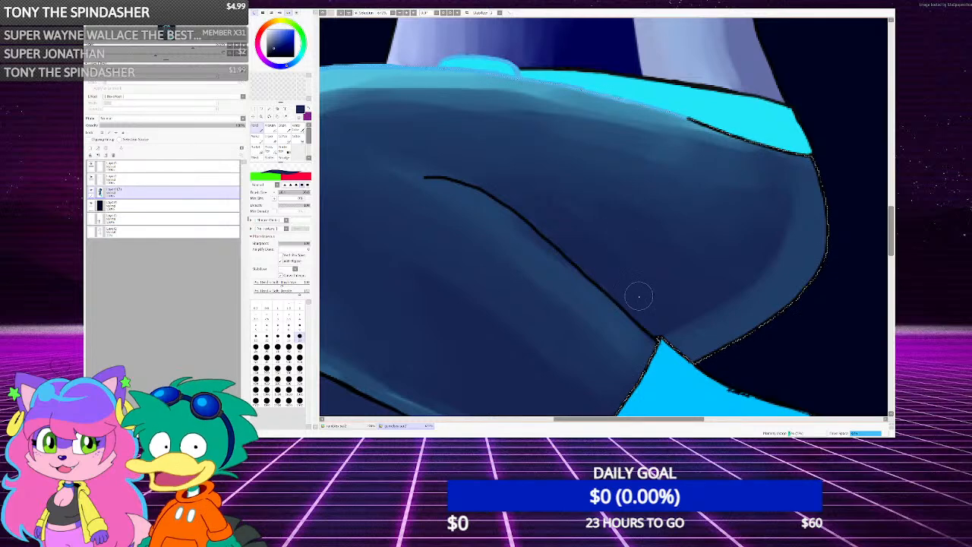
pyautogui.scroll(-3, 673, 334)
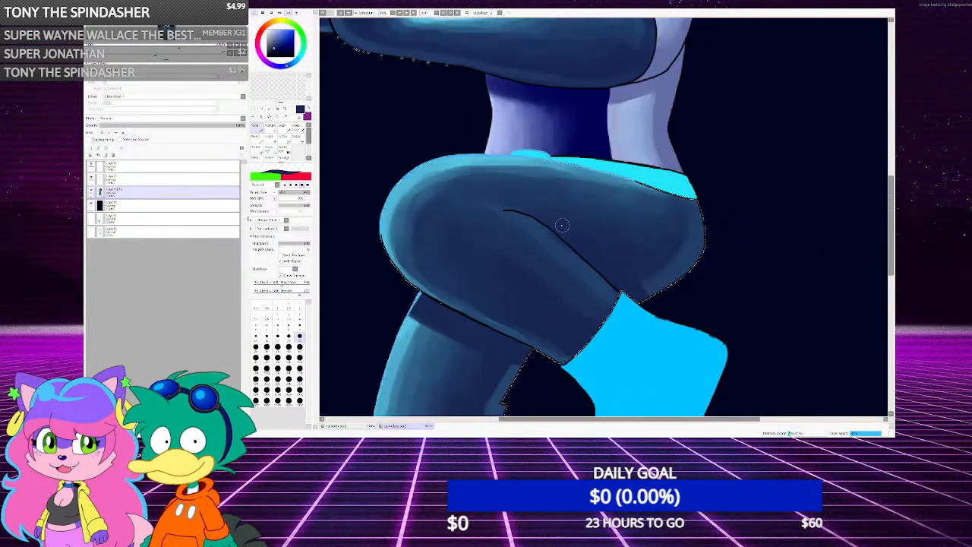
pyautogui.scroll(3, 447, 262)
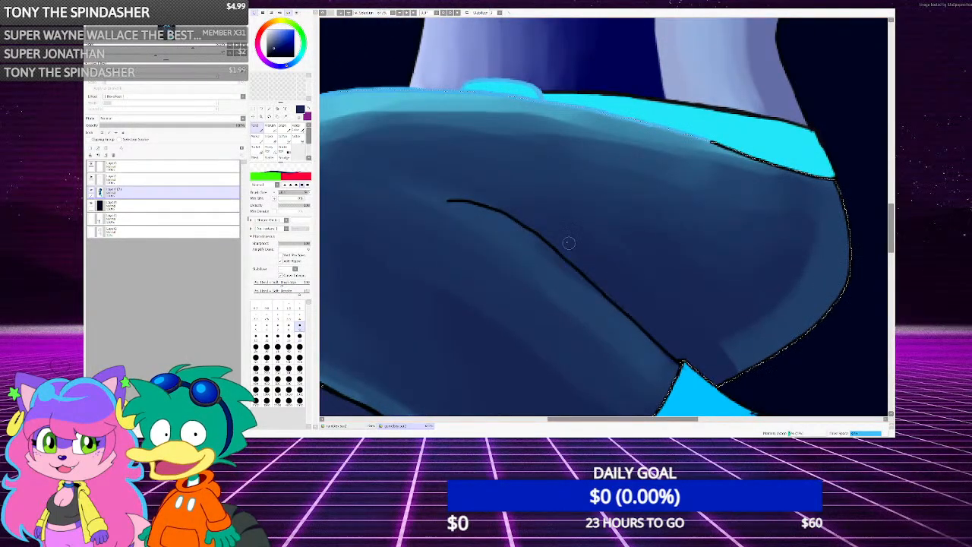
pyautogui.moveTo(571, 243)
pyautogui.mouseDown()
pyautogui.moveTo(468, 193)
pyautogui.moveTo(542, 229)
pyautogui.mouseUp()
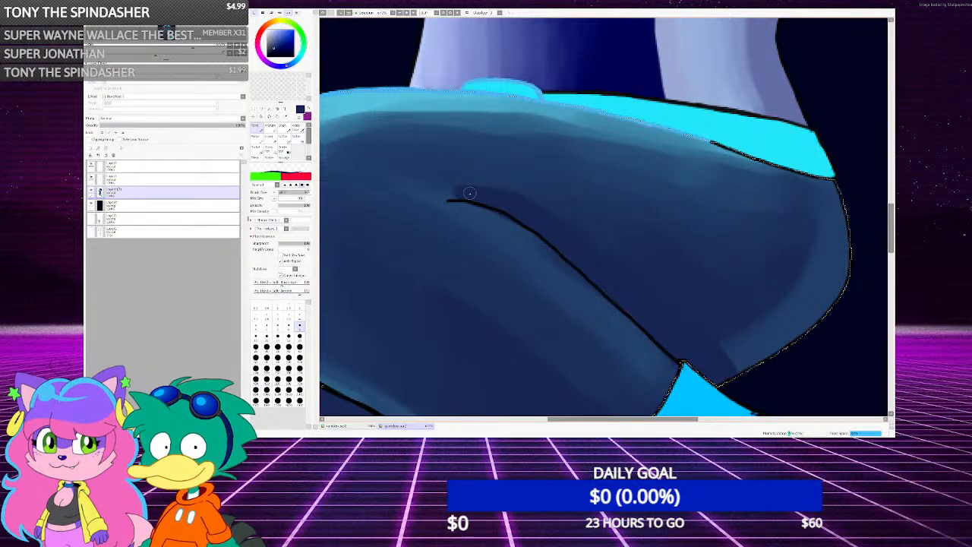
pyautogui.moveTo(466, 192); pyautogui.dragTo(416, 194)
pyautogui.scroll(-15, 574, 195)
pyautogui.scroll(2, 577, 186)
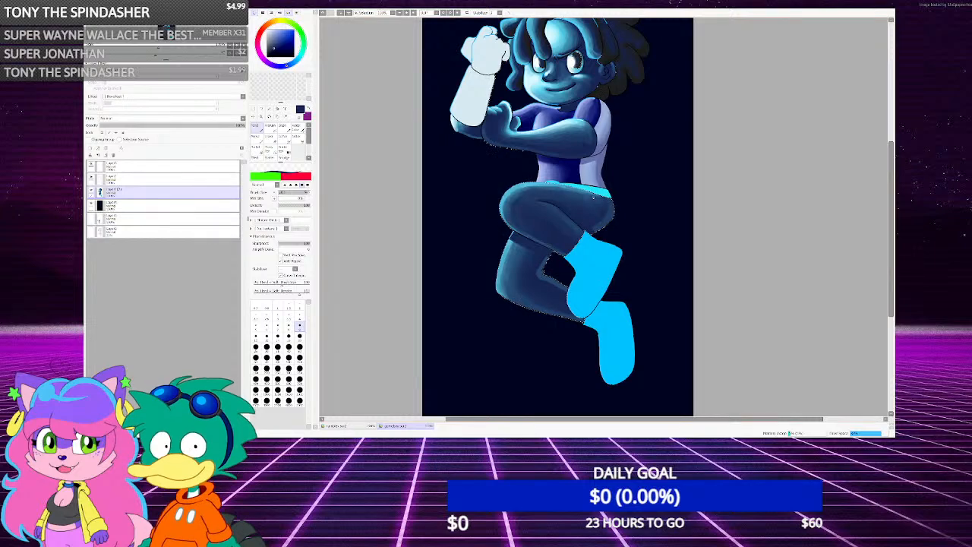
# Soften the navy shadow above the thigh fold line into the surrounding blue with an enlarged blending brush
pyautogui.scroll(-1, 593, 201)
pyautogui.scroll(7, 583, 205)
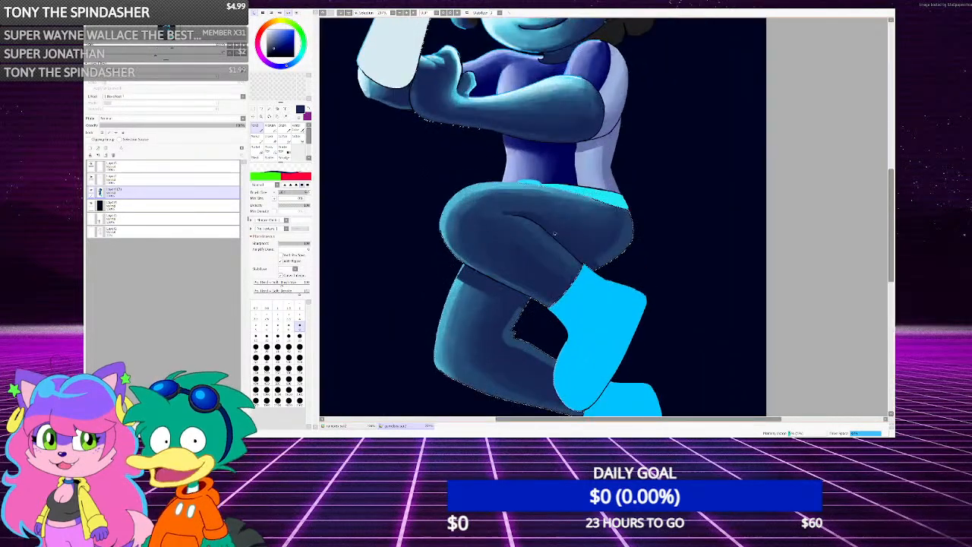
pyautogui.press('s')
pyautogui.press('b')
pyautogui.scroll(3, 529, 215)
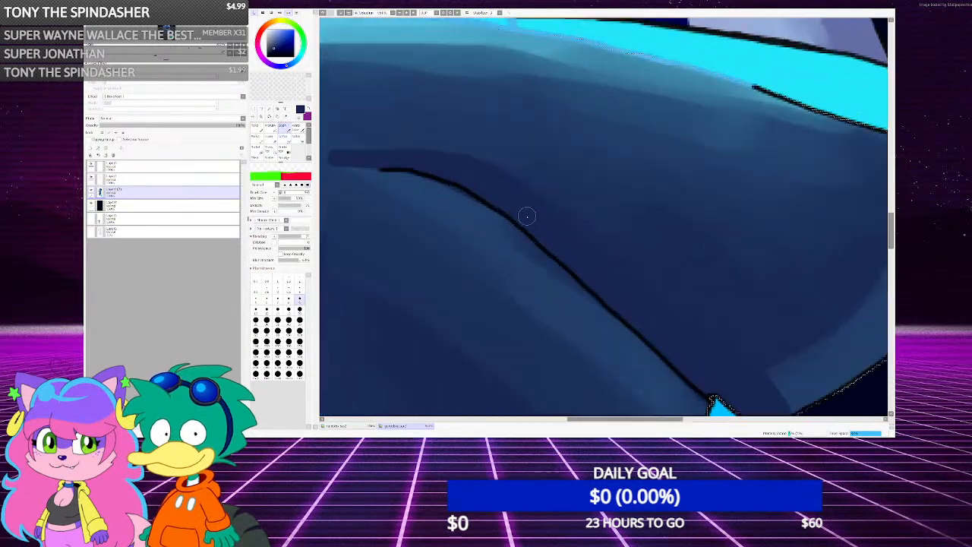
pyautogui.press(']')
pyautogui.press(']')
pyautogui.press(']')
pyautogui.press(']')
pyautogui.press(']')
pyautogui.scroll(-3, 652, 277)
pyautogui.scroll(2, 546, 249)
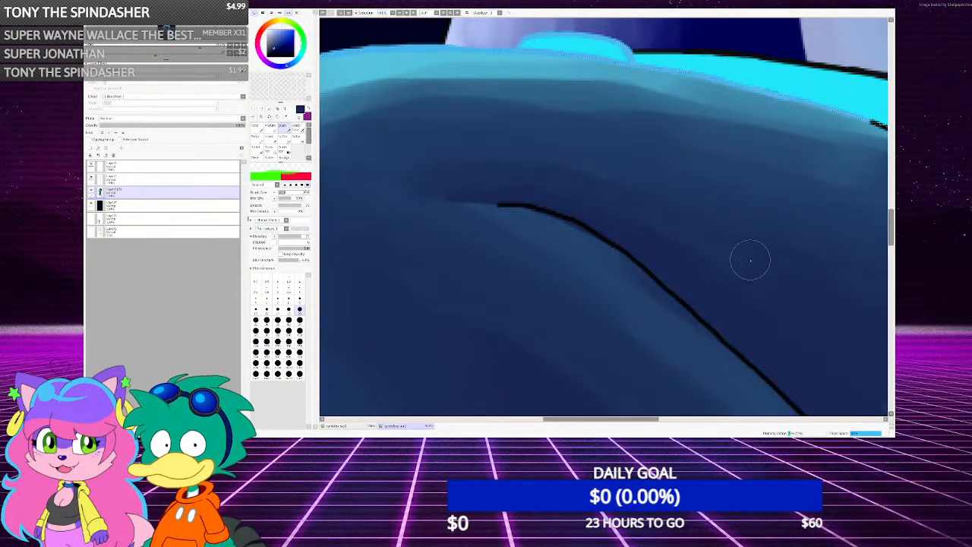
pyautogui.scroll(-2, 541, 178)
pyautogui.scroll(-1, 541, 179)
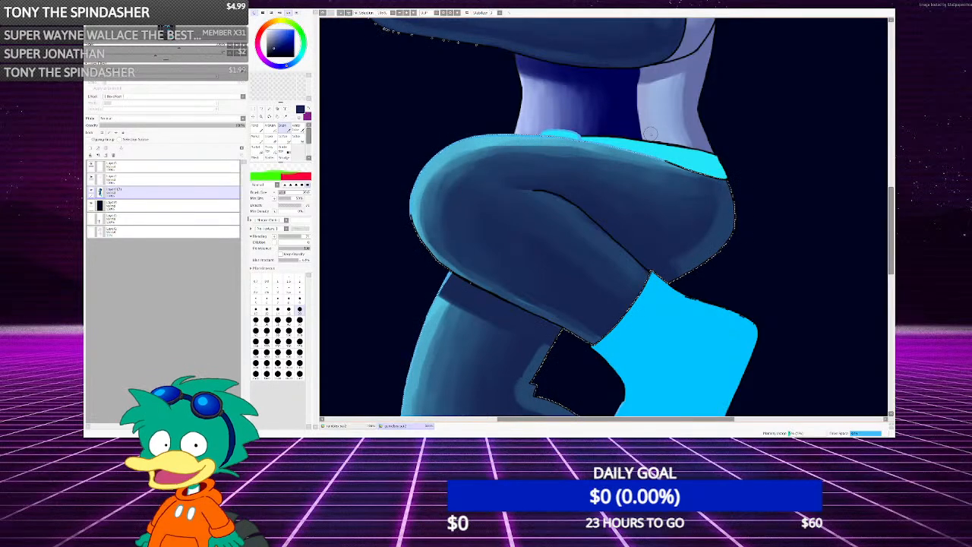
# Examine the shading on both trouser legs, from the full lower body to the thigh's underside and rear hip
pyautogui.scroll(-4, 650, 133)
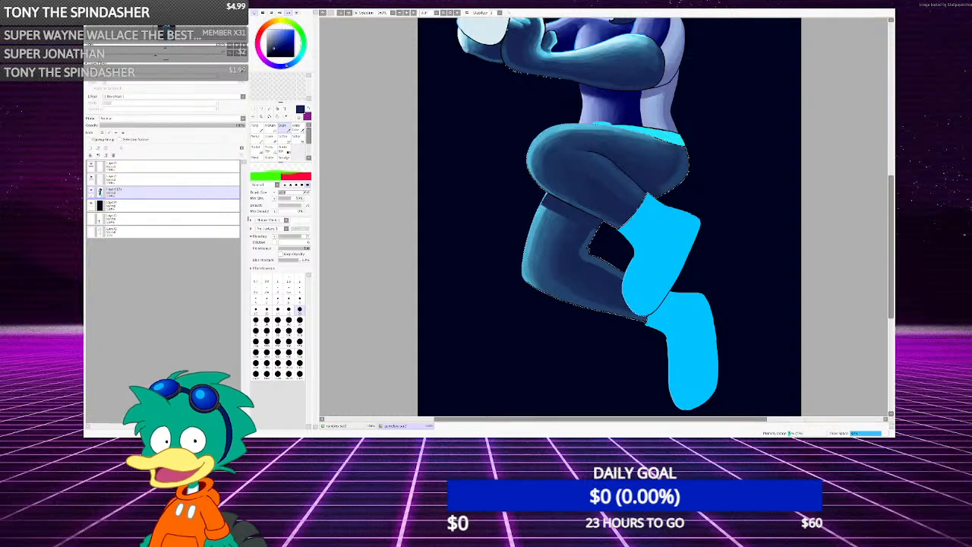
pyautogui.scroll(-1, 477, 211)
pyautogui.scroll(1, 553, 221)
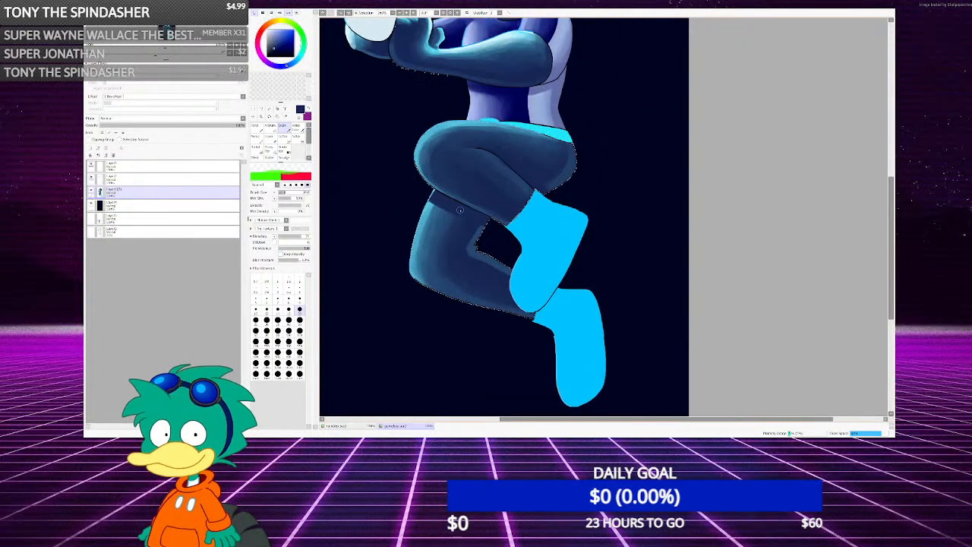
pyautogui.scroll(1, 438, 218)
pyautogui.scroll(1, 438, 218)
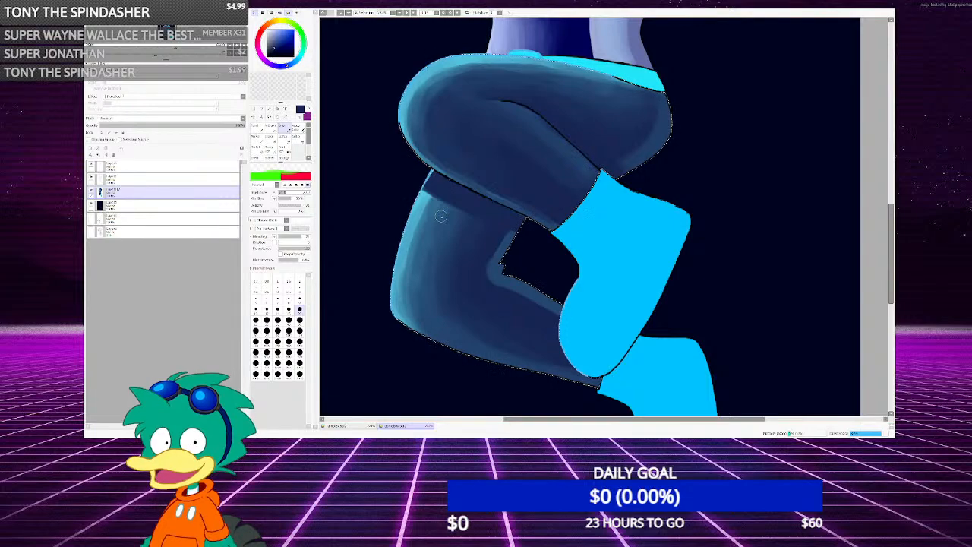
pyautogui.scroll(1, 485, 222)
pyautogui.scroll(-2, 485, 222)
pyautogui.scroll(3, 458, 223)
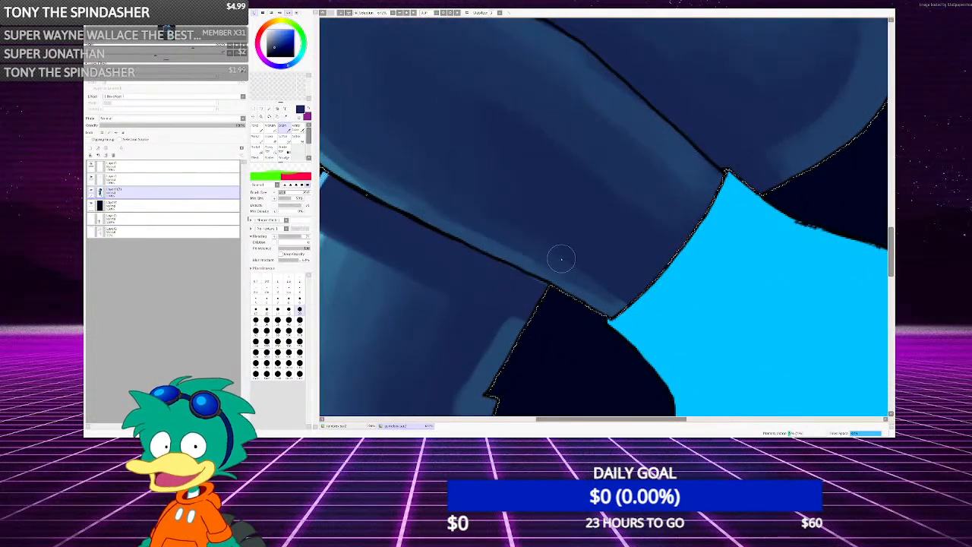
pyautogui.scroll(-2, 398, 184)
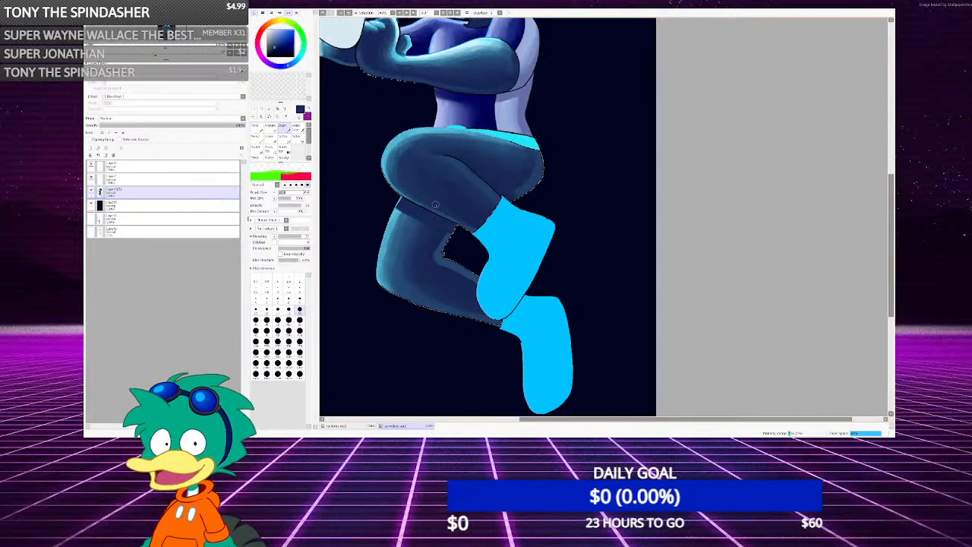
pyautogui.scroll(-1, 463, 177)
pyautogui.scroll(3, 463, 177)
pyautogui.scroll(-1, 521, 202)
pyautogui.scroll(1, 577, 191)
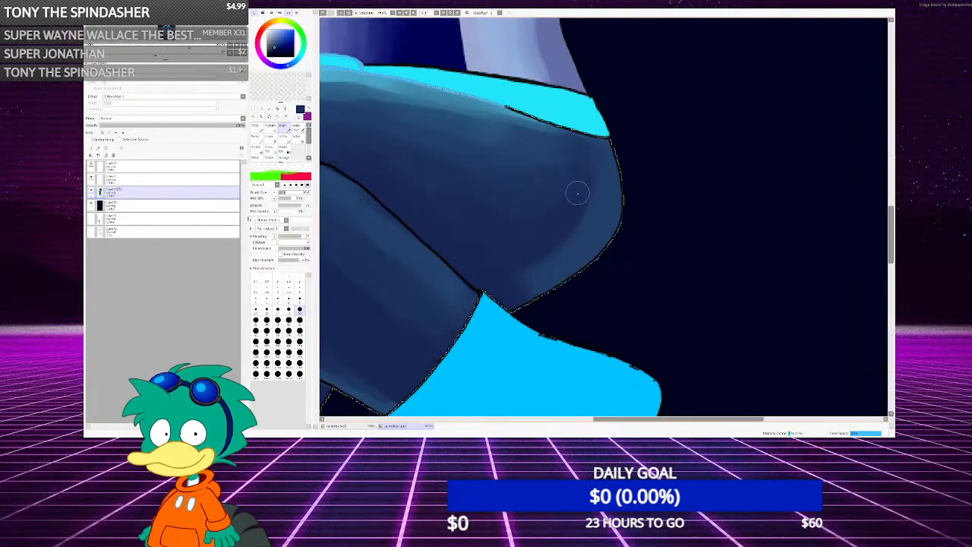
# Examine the shading across the upper thigh, the fold line and the waist from close up and at full-figure distance
pyautogui.scroll(-1, 505, 167)
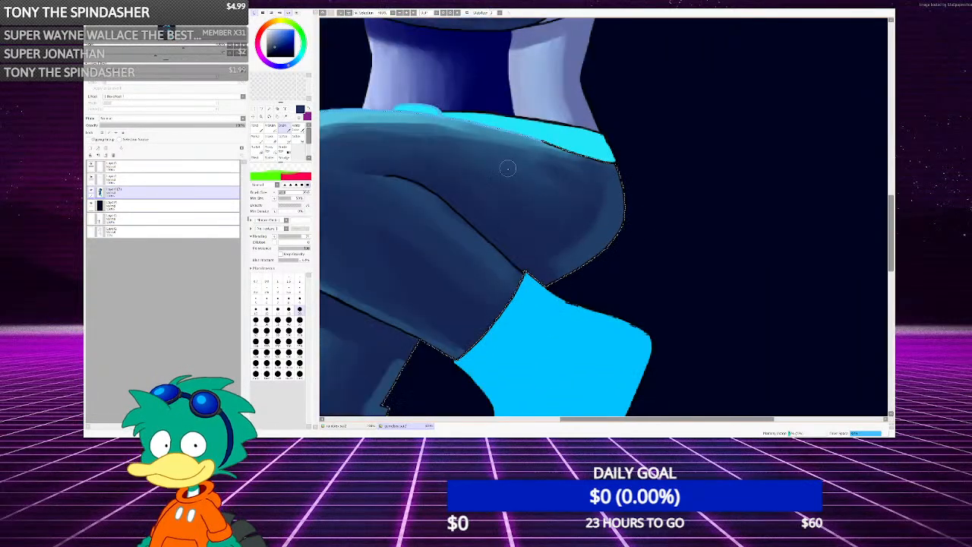
pyautogui.scroll(2, 411, 122)
pyautogui.scroll(-1, 622, 259)
pyautogui.scroll(2, 473, 165)
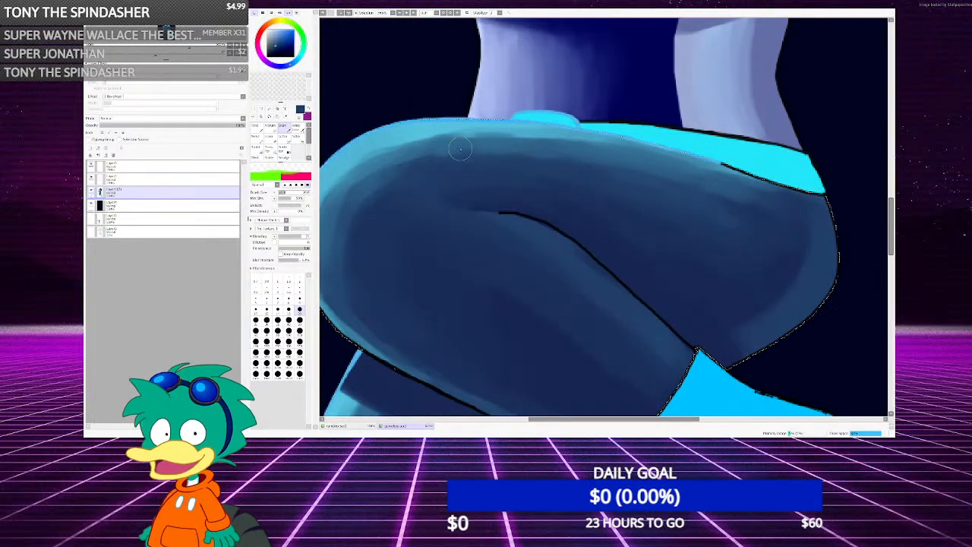
pyautogui.scroll(-1, 521, 195)
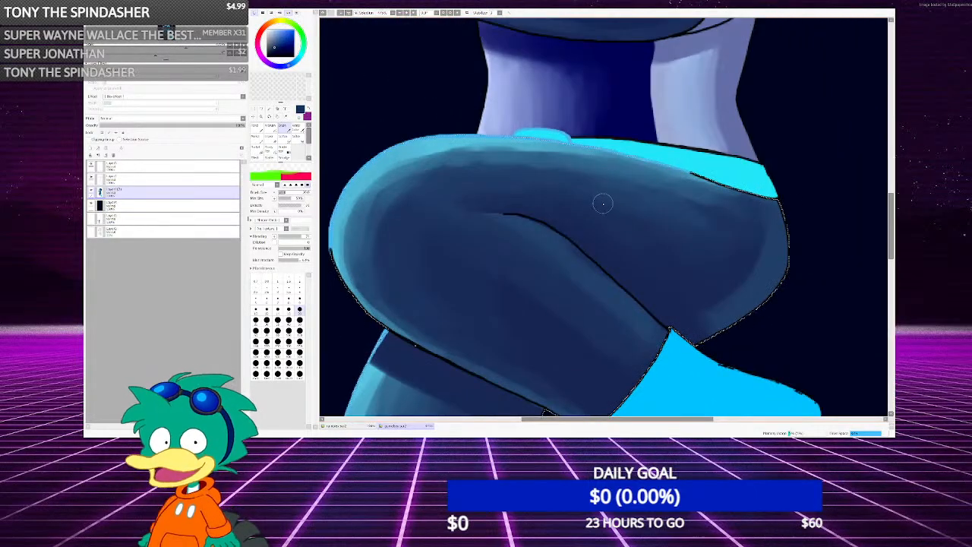
pyautogui.scroll(-4, 564, 180)
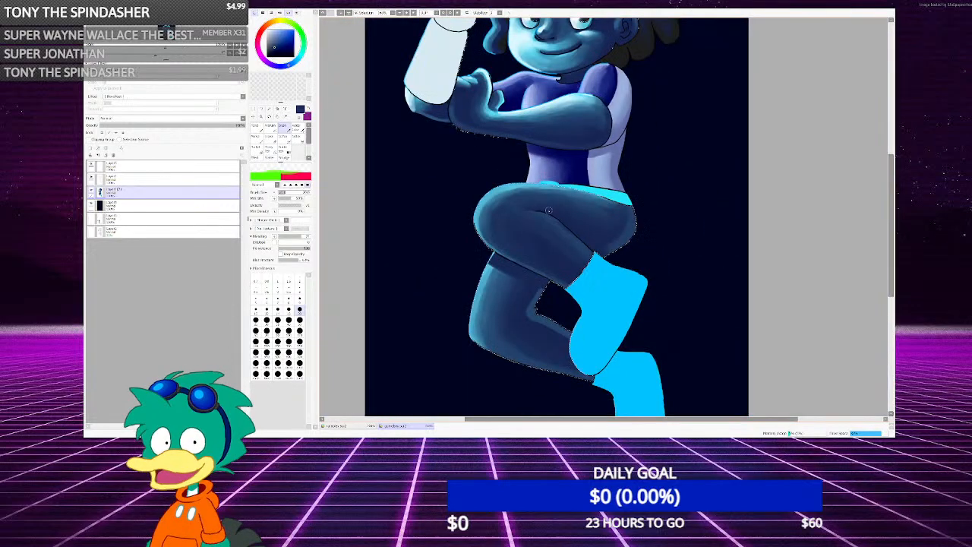
pyautogui.scroll(6, 563, 180)
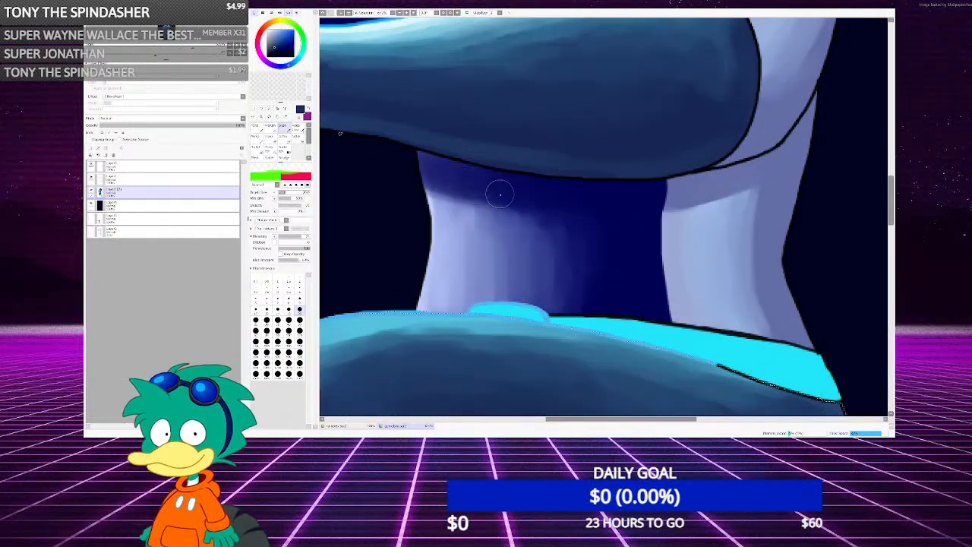
pyautogui.scroll(-3, 451, 191)
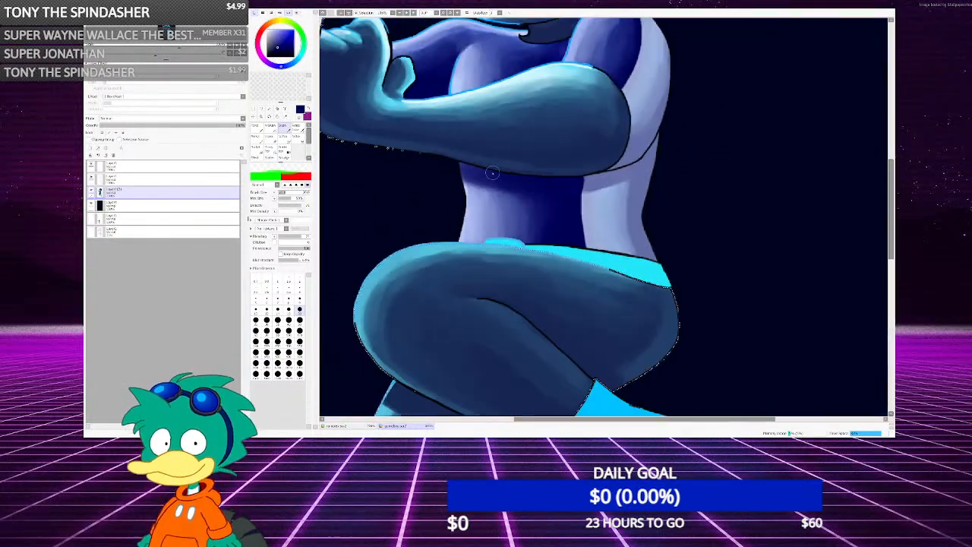
pyautogui.scroll(3, 523, 241)
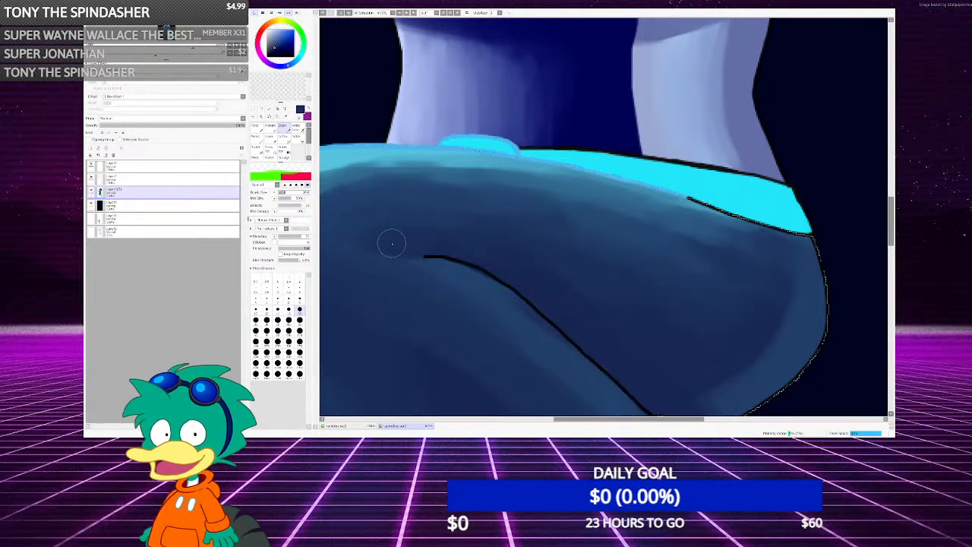
pyautogui.scroll(-3, 397, 240)
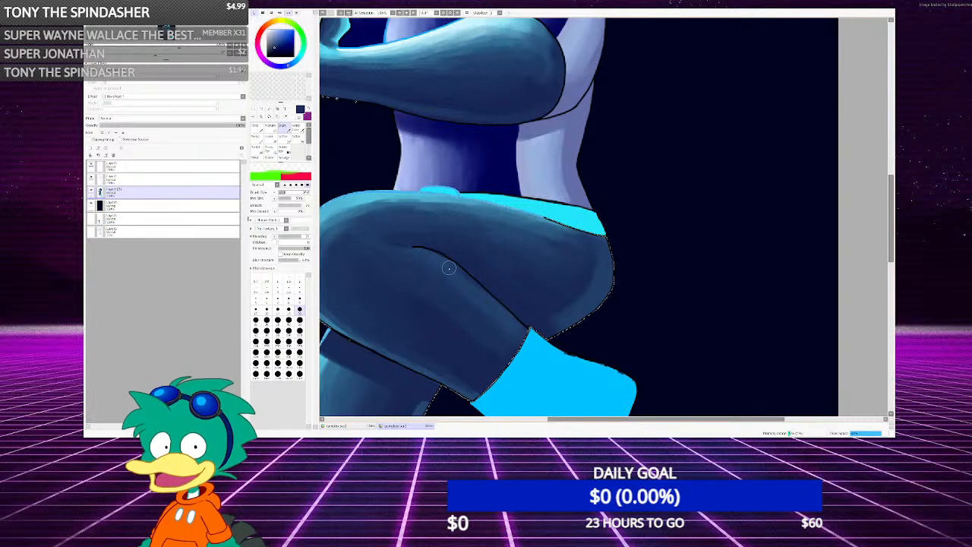
# Examine the edge light around the rear hip against the whole figure's shading
pyautogui.scroll(-3, 544, 241)
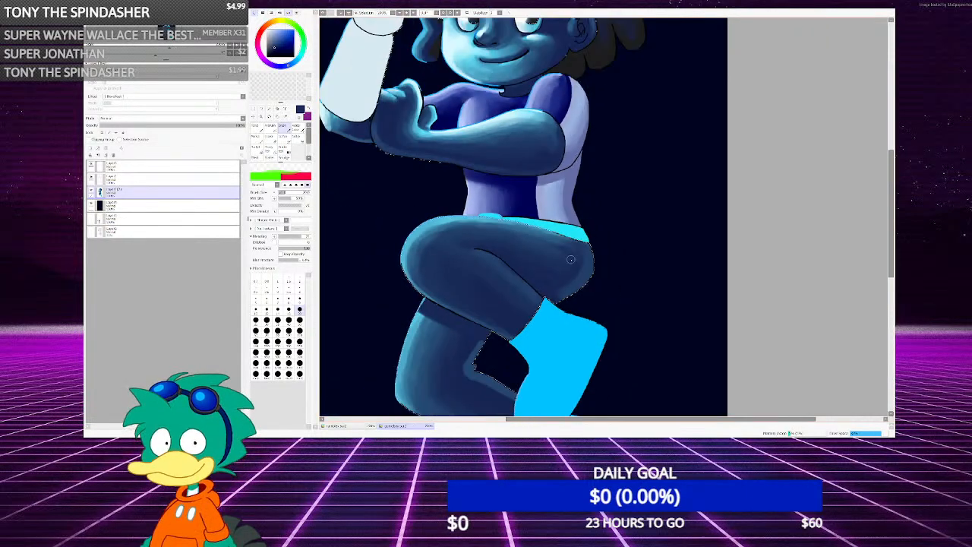
pyautogui.scroll(6, 569, 278)
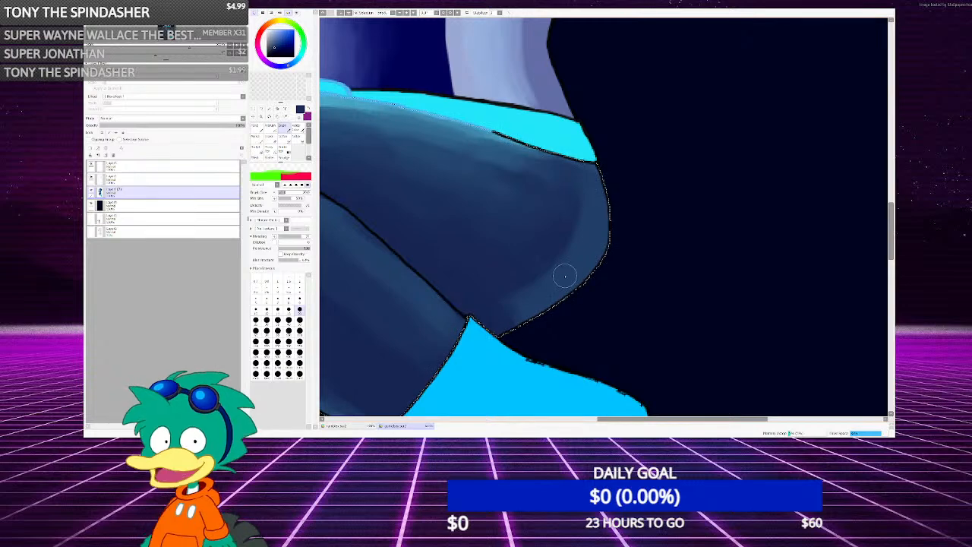
pyautogui.scroll(-3, 570, 266)
pyautogui.scroll(3, 573, 292)
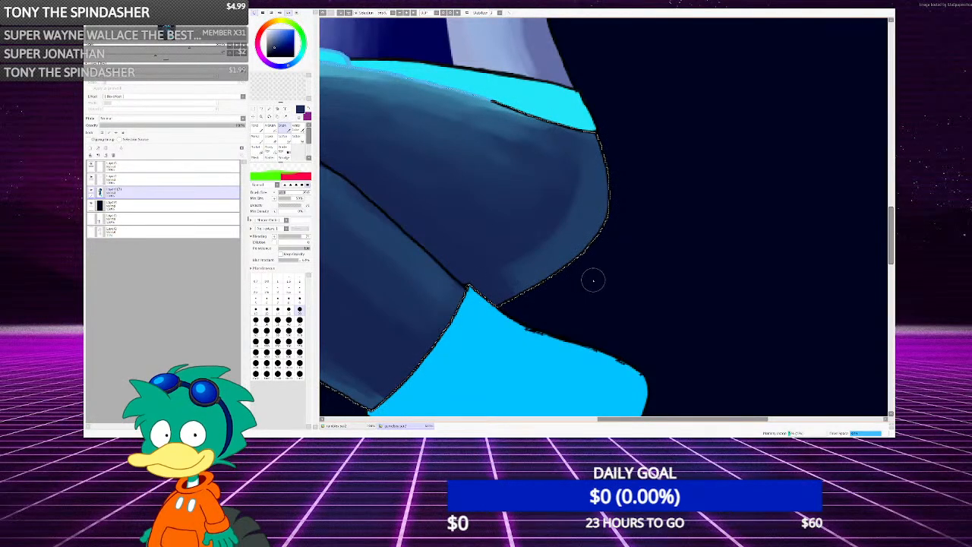
pyautogui.scroll(-2, 593, 279)
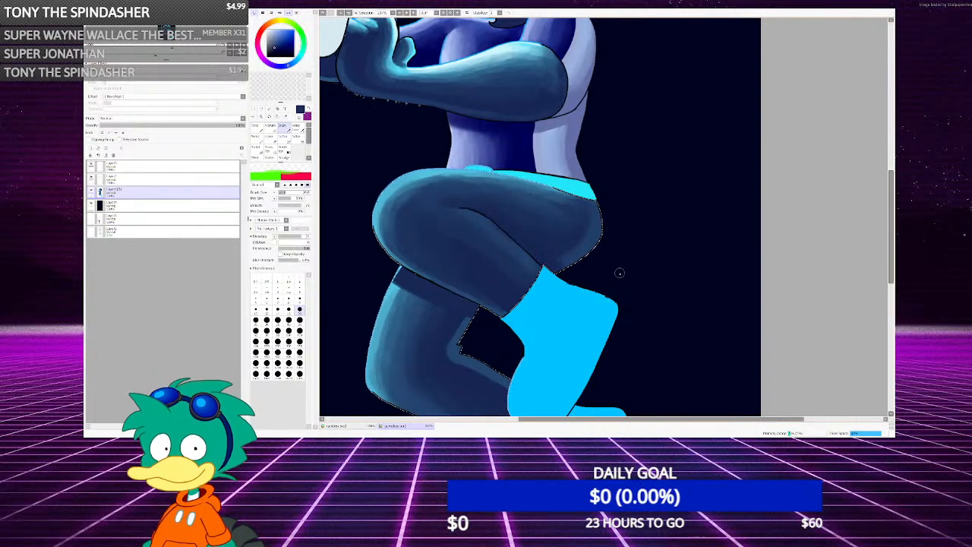
pyautogui.scroll(-4, 515, 215)
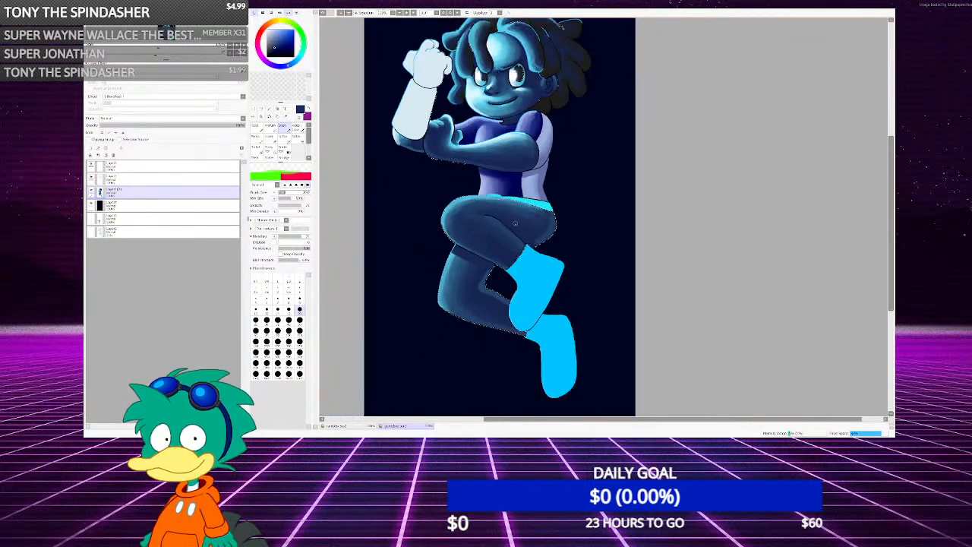
pyautogui.scroll(5, 522, 202)
pyautogui.scroll(1, 538, 200)
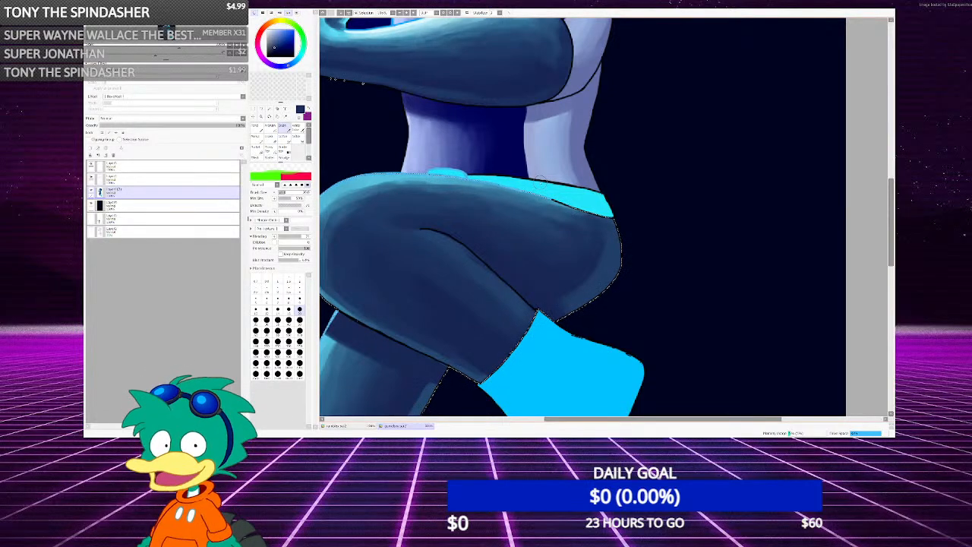
pyautogui.scroll(-5, 540, 182)
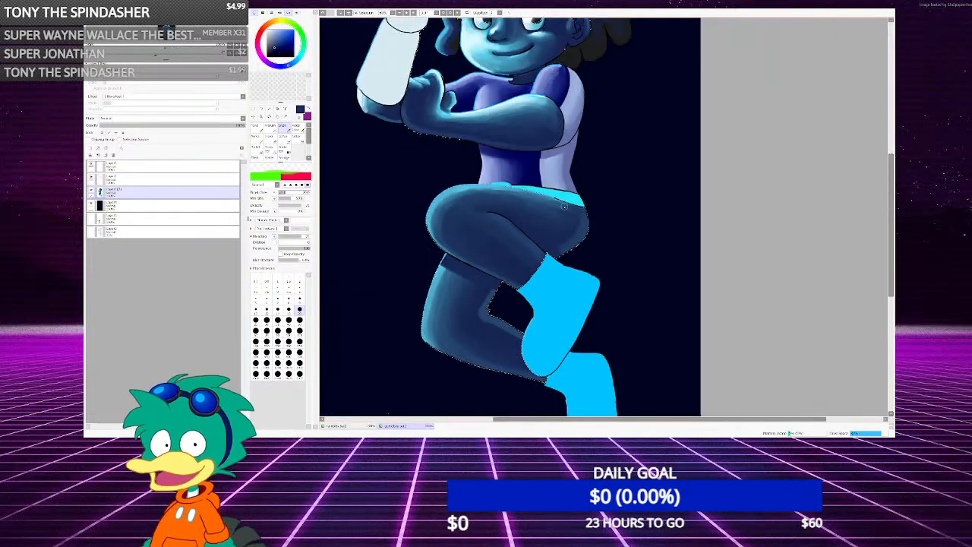
# Paint a sampled light-blue rim highlight from the raised knee's front edge along the thigh's underside to the sock
pyautogui.scroll(7, 416, 220)
pyautogui.keyDown('alt'); pyautogui.click(363, 156); pyautogui.keyUp('alt')
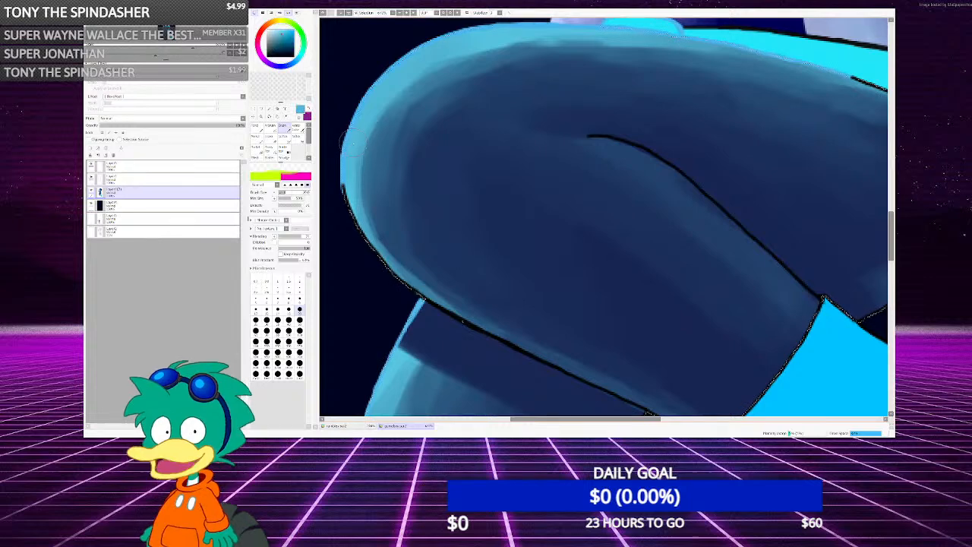
pyautogui.moveTo(345, 141)
pyautogui.mouseDown()
pyautogui.moveTo(359, 189)
pyautogui.moveTo(400, 257)
pyautogui.moveTo(474, 319)
pyautogui.mouseUp()
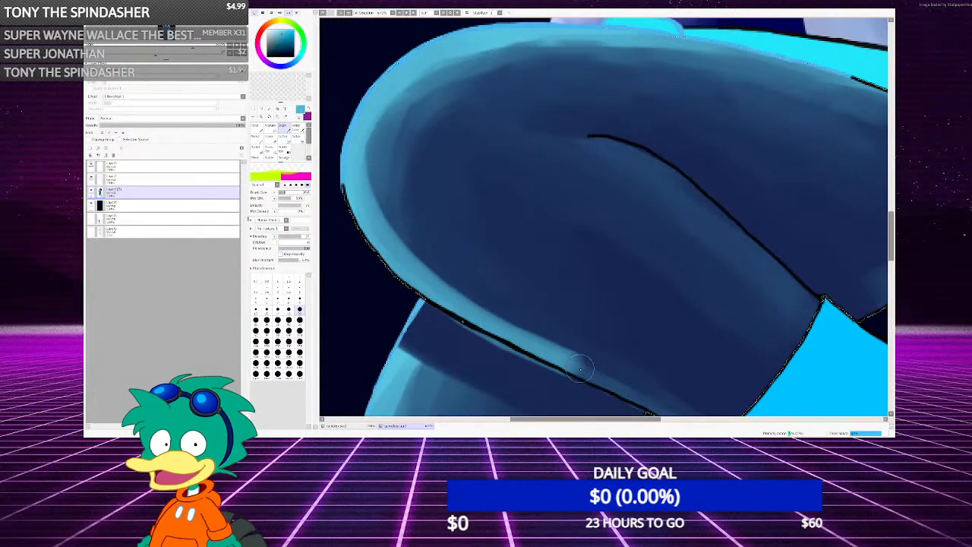
pyautogui.scroll(-3, 531, 342)
pyautogui.scroll(3, 566, 327)
pyautogui.scroll(1, 487, 319)
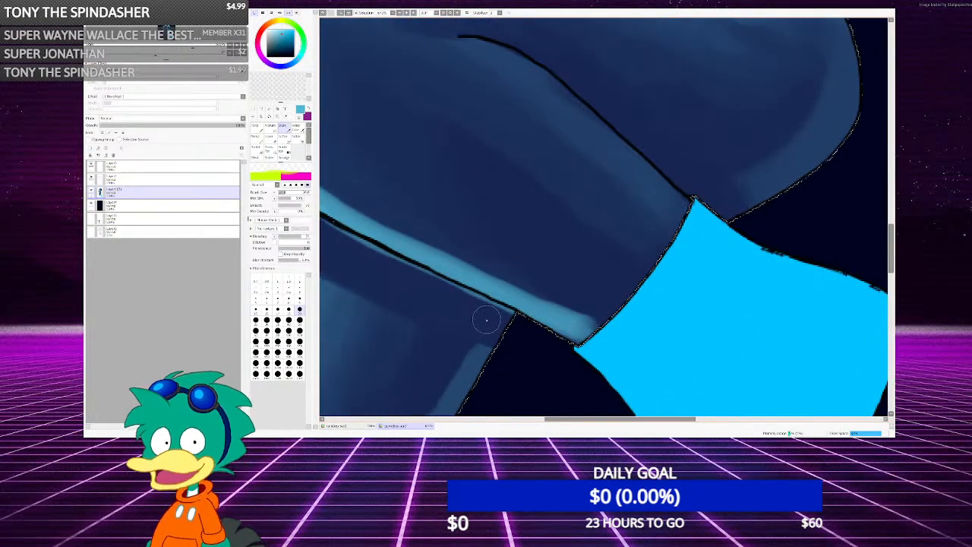
# Retouch the lower border of the thigh's underside highlight with colours sampled from the lower leg's shadow and the edge
pyautogui.keyDown('alt'); pyautogui.click(486, 319); pyautogui.keyUp('alt')
pyautogui.moveTo(494, 315)
pyautogui.mouseDown()
pyautogui.moveTo(400, 263)
pyautogui.moveTo(474, 287)
pyautogui.moveTo(426, 265)
pyautogui.moveTo(417, 264)
pyautogui.moveTo(566, 330)
pyautogui.mouseUp()
pyautogui.scroll(-5, 399, 263)
pyautogui.scroll(4, 387, 247)
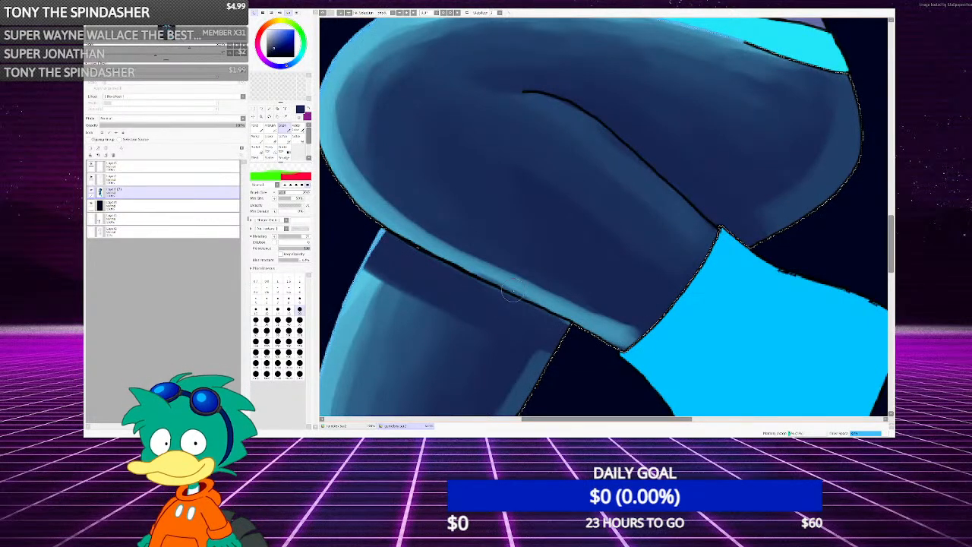
pyautogui.keyDown('alt'); pyautogui.click(508, 286); pyautogui.keyUp('alt')
pyautogui.moveTo(507, 286)
pyautogui.mouseDown()
pyautogui.moveTo(441, 277)
pyautogui.moveTo(536, 303)
pyautogui.mouseUp()
pyautogui.keyDown('alt'); pyautogui.click(444, 276); pyautogui.keyUp('alt')
pyautogui.scroll(-4, 532, 303)
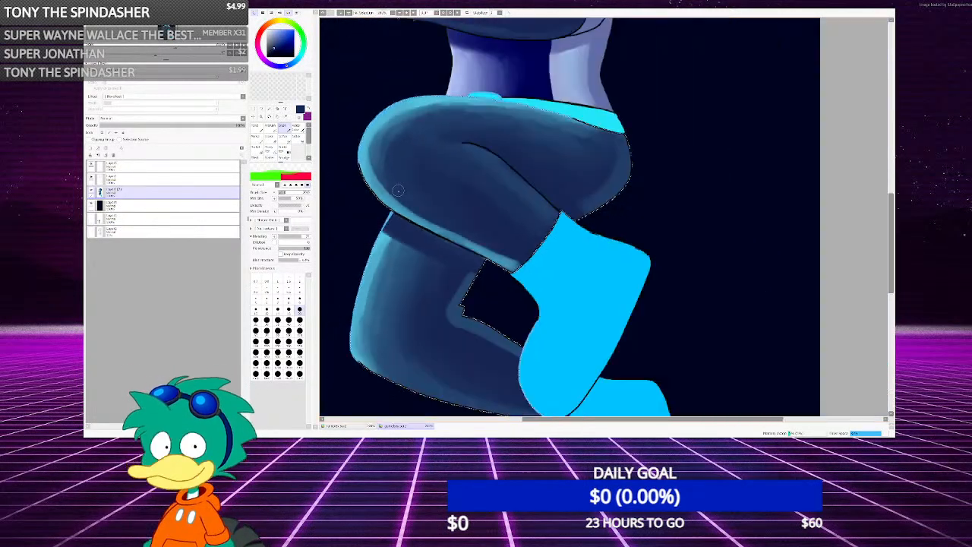
# Widen the rim light with sampled mid-blue around the knee's front and across the thigh's top to below the waistband
pyautogui.scroll(4, 497, 275)
pyautogui.keyDown('alt'); pyautogui.click(366, 152); pyautogui.keyUp('alt')
pyautogui.moveTo(366, 152); pyautogui.dragTo(392, 80)
pyautogui.scroll(-5, 403, 156)
pyautogui.scroll(3, 405, 156)
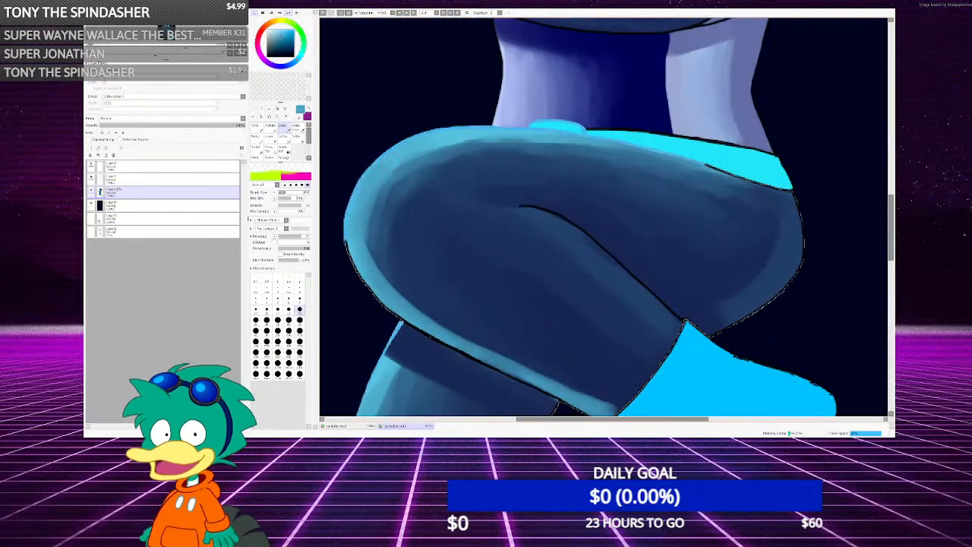
pyautogui.moveTo(369, 205)
pyautogui.mouseDown()
pyautogui.moveTo(407, 170)
pyautogui.moveTo(477, 152)
pyautogui.moveTo(411, 157)
pyautogui.moveTo(578, 152)
pyautogui.moveTo(750, 196)
pyautogui.mouseUp()
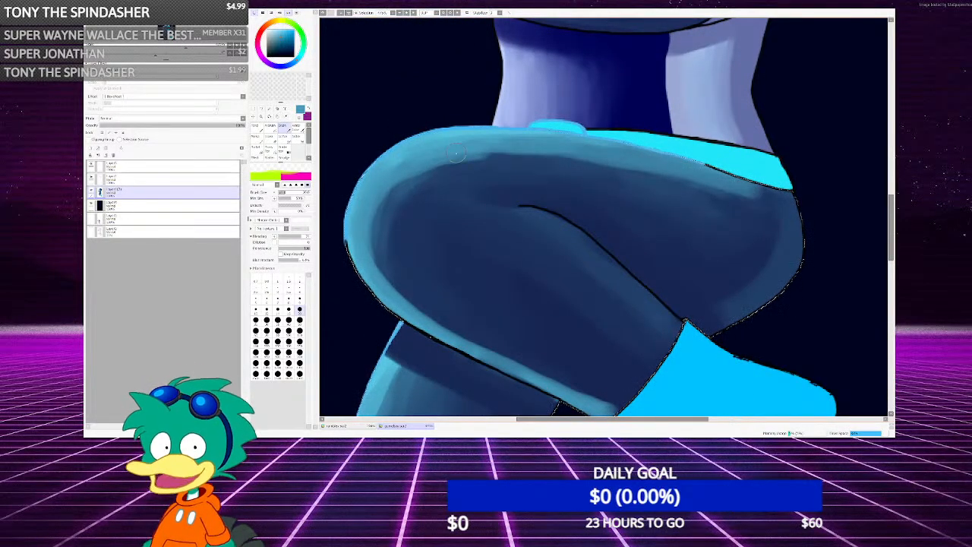
pyautogui.moveTo(445, 159)
pyautogui.mouseDown()
pyautogui.moveTo(672, 184)
pyautogui.moveTo(509, 164)
pyautogui.moveTo(408, 175)
pyautogui.moveTo(371, 229)
pyautogui.moveTo(414, 181)
pyautogui.moveTo(471, 166)
pyautogui.moveTo(454, 161)
pyautogui.moveTo(517, 158)
pyautogui.mouseUp()
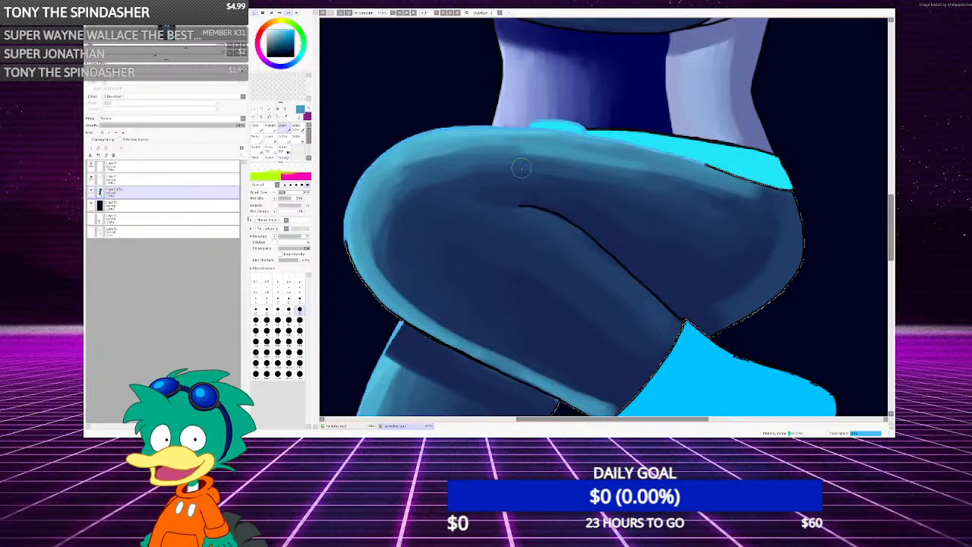
# Blend the end of the thigh-top highlight below the waistband into the rear hip with sampled dark blue
pyautogui.scroll(-4, 462, 80)
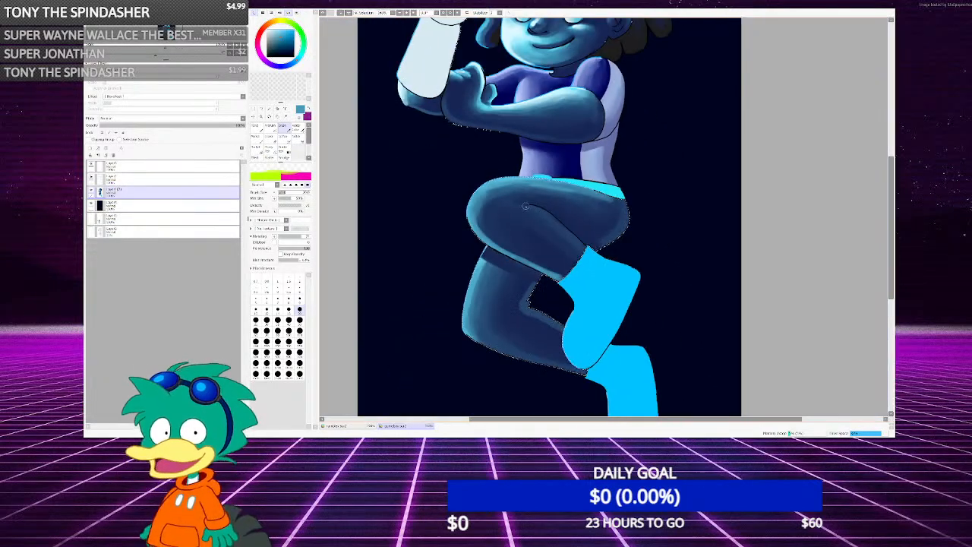
pyautogui.scroll(4, 625, 220)
pyautogui.scroll(1, 477, 158)
pyautogui.keyDown('alt'); pyautogui.click(477, 158); pyautogui.keyUp('alt')
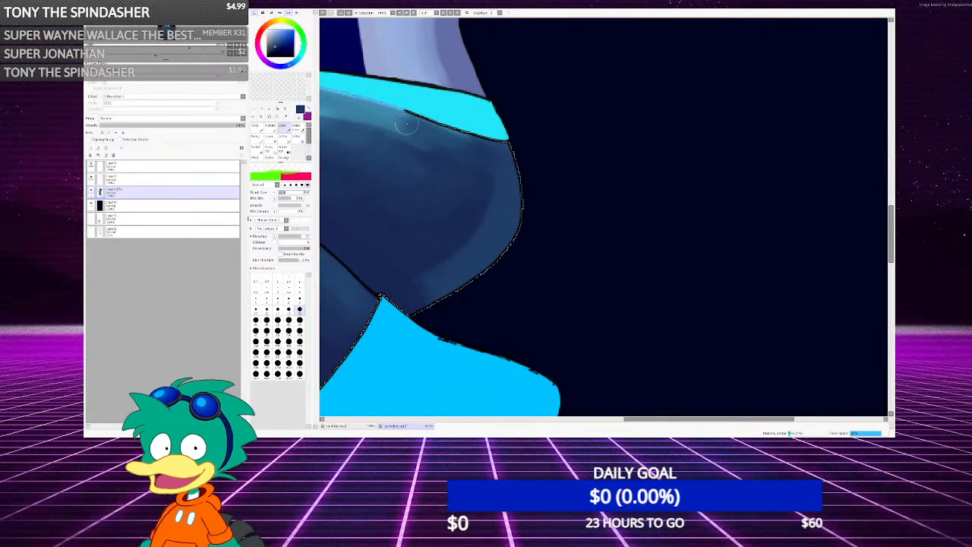
pyautogui.scroll(-1, 483, 157)
pyautogui.scroll(-3, 484, 157)
pyautogui.scroll(4, 486, 175)
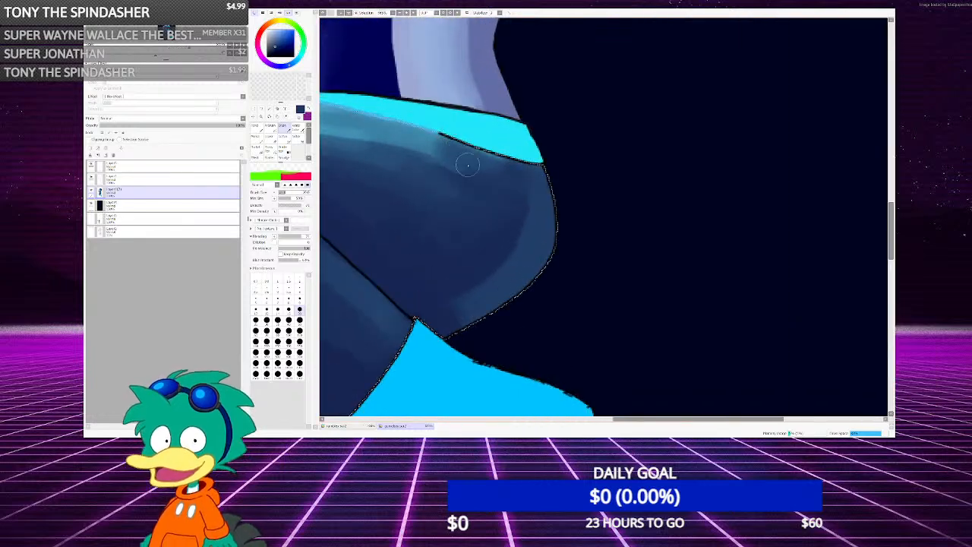
pyautogui.moveTo(423, 155)
pyautogui.mouseDown()
pyautogui.moveTo(454, 161)
pyautogui.moveTo(402, 131)
pyautogui.moveTo(492, 163)
pyautogui.moveTo(519, 194)
pyautogui.moveTo(488, 156)
pyautogui.moveTo(517, 221)
pyautogui.mouseUp()
pyautogui.scroll(-1, 532, 213)
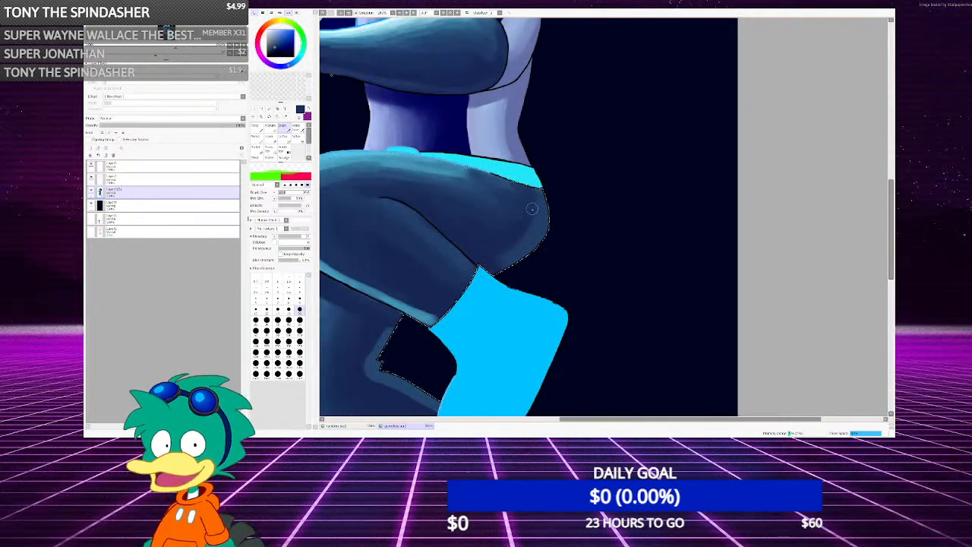
# Examine the highlight transition along the thigh's top from the waistband knot to the rear hip
pyautogui.scroll(2, 524, 235)
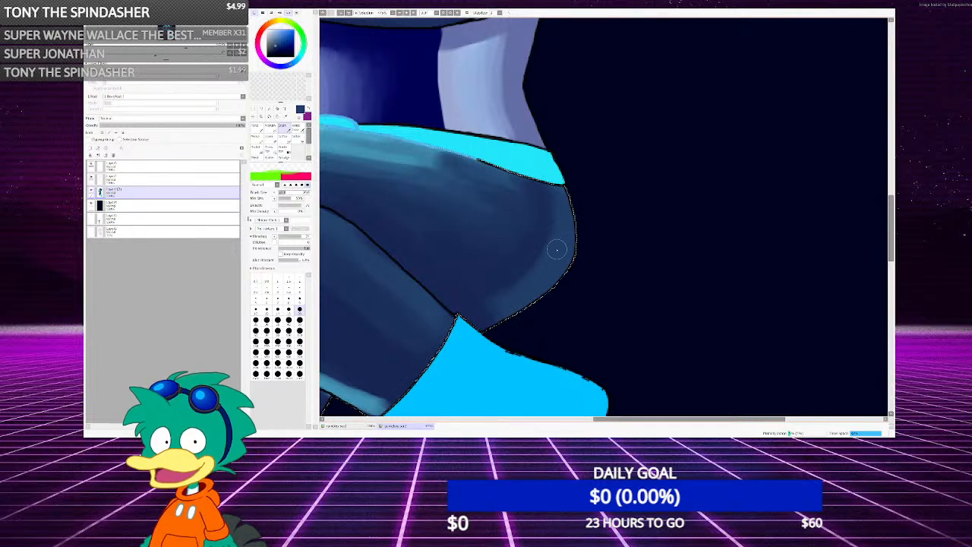
pyautogui.scroll(-1, 549, 202)
pyautogui.scroll(1, 539, 209)
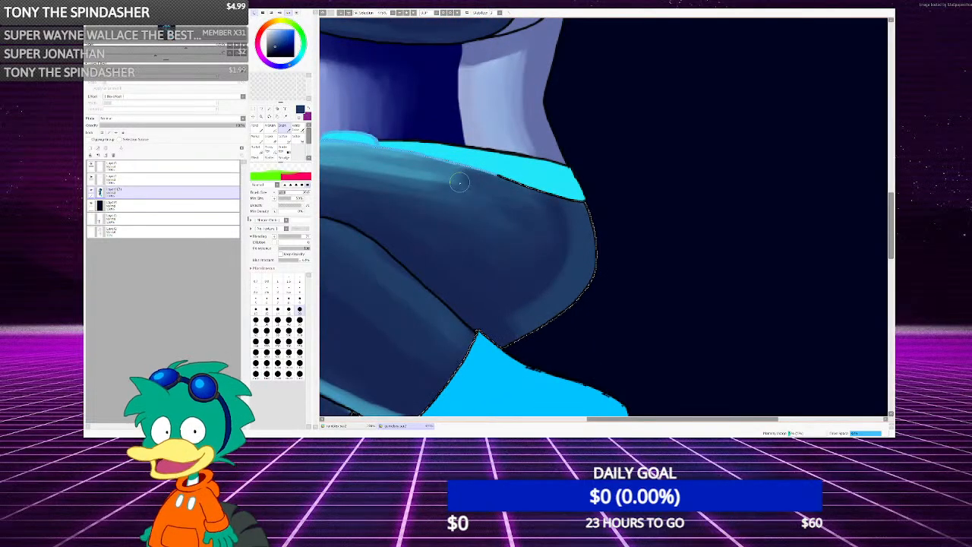
pyautogui.scroll(-2, 456, 176)
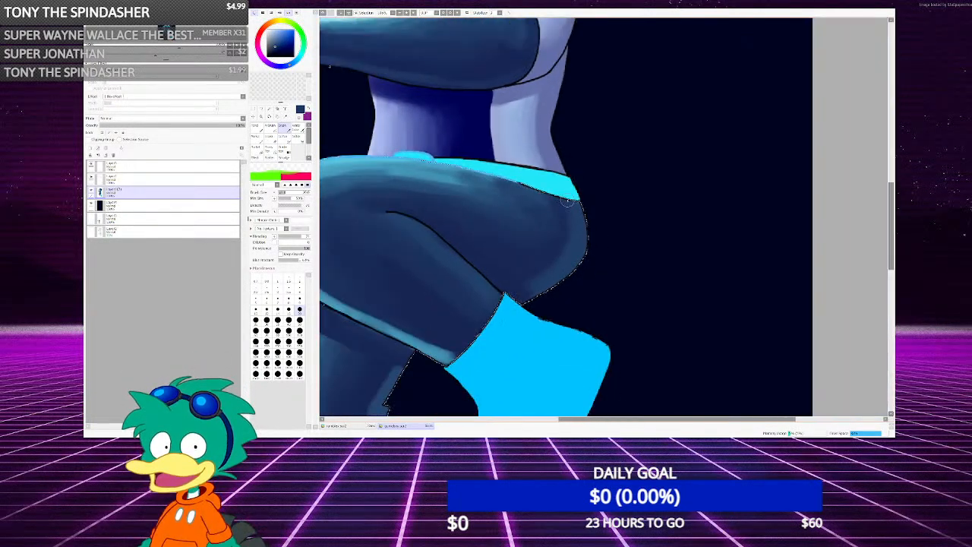
pyautogui.scroll(3, 494, 182)
pyautogui.scroll(-2, 503, 183)
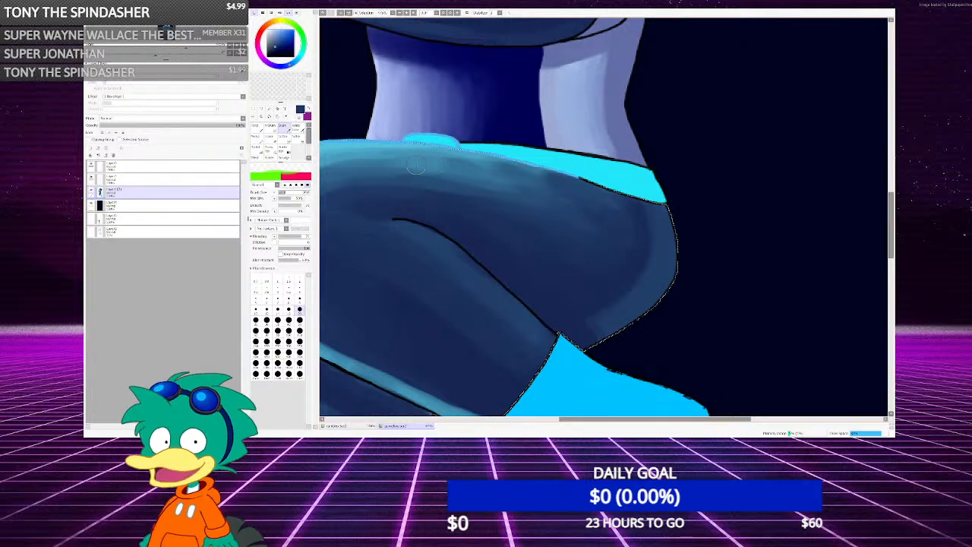
pyautogui.scroll(2, 398, 162)
pyautogui.scroll(-2, 398, 162)
pyautogui.scroll(2, 493, 181)
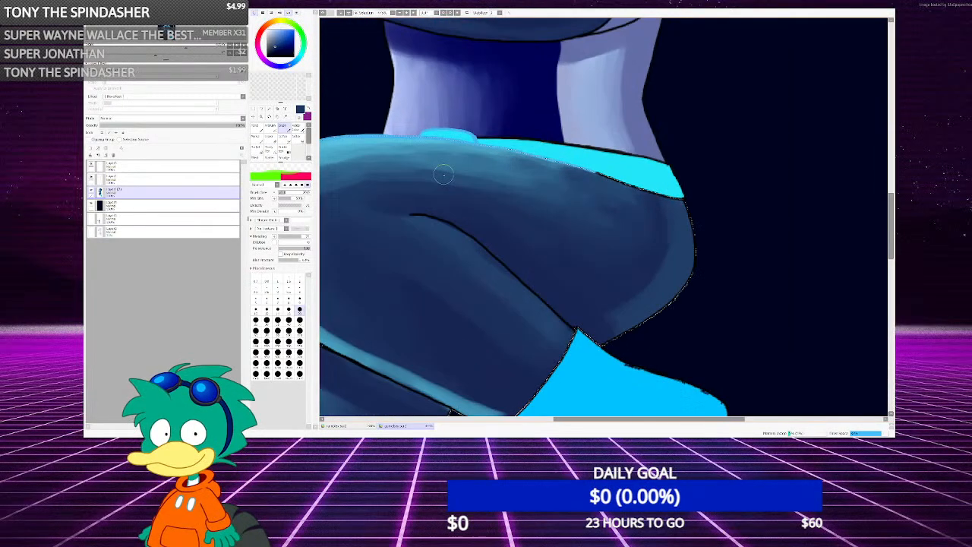
# Blend dark blue into the teal highlight along the top of the raised thigh and sample a teal from it
pyautogui.scroll(-2, 498, 187)
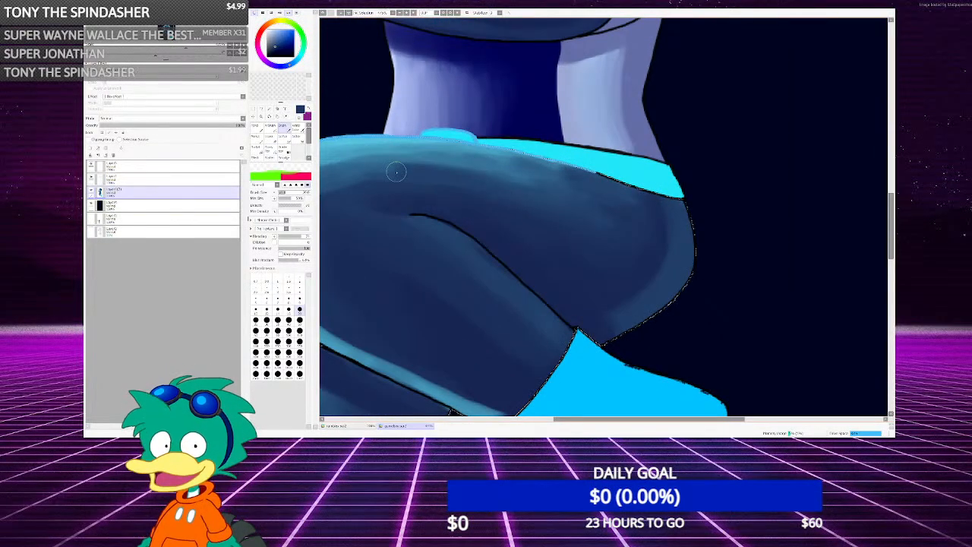
pyautogui.scroll(2, 410, 158)
pyautogui.scroll(-2, 497, 197)
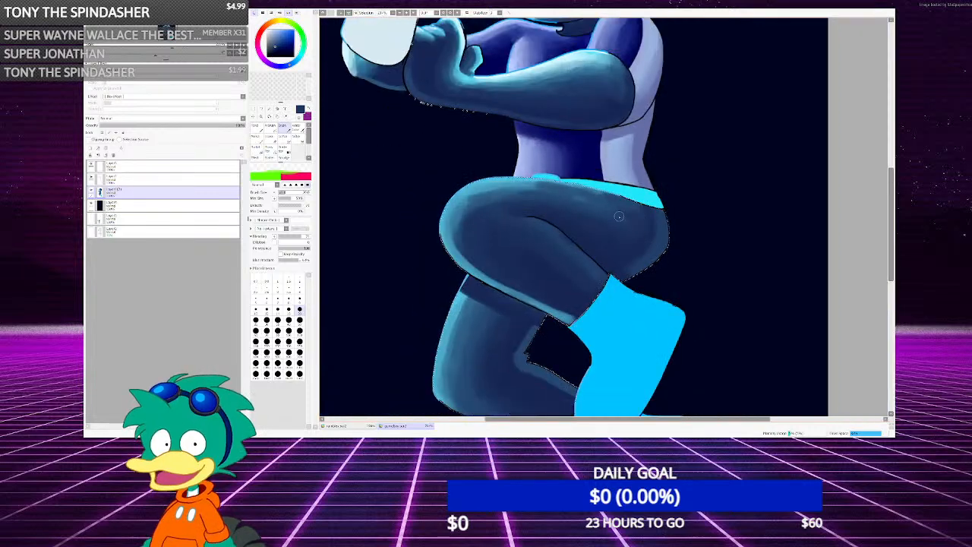
pyautogui.scroll(3, 458, 202)
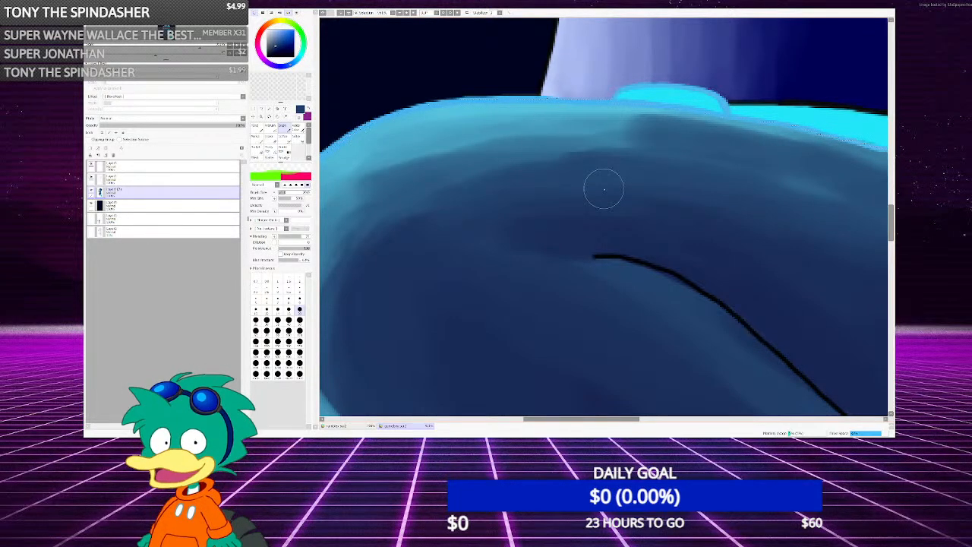
pyautogui.moveTo(552, 142)
pyautogui.mouseDown()
pyautogui.moveTo(600, 138)
pyautogui.moveTo(787, 150)
pyautogui.moveTo(691, 161)
pyautogui.mouseUp()
pyautogui.rightClick(581, 144)
pyautogui.scroll(-3, 482, 149)
pyautogui.scroll(2, 466, 158)
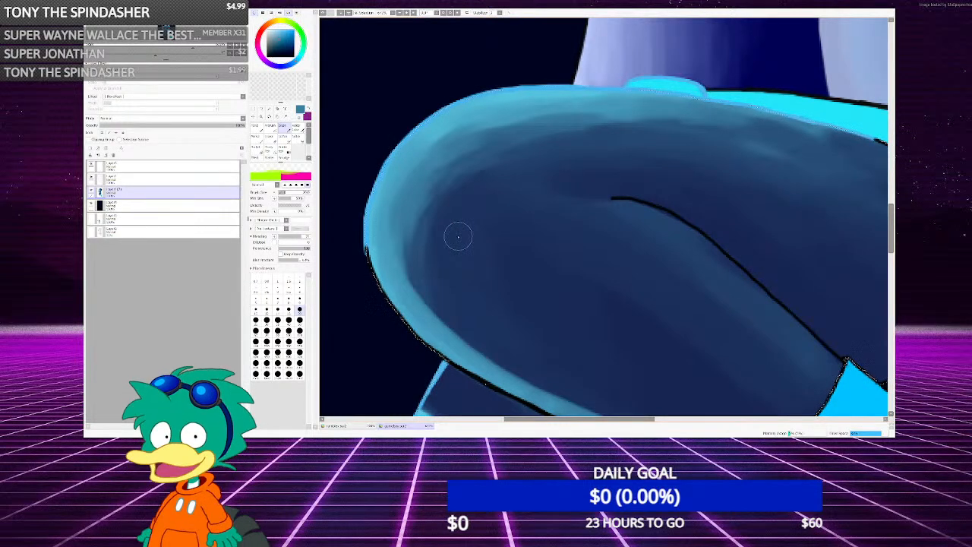
# Soften the inner edge of the knee's rim highlight with mid-blue brush strokes around the curve
pyautogui.scroll(3, 458, 236)
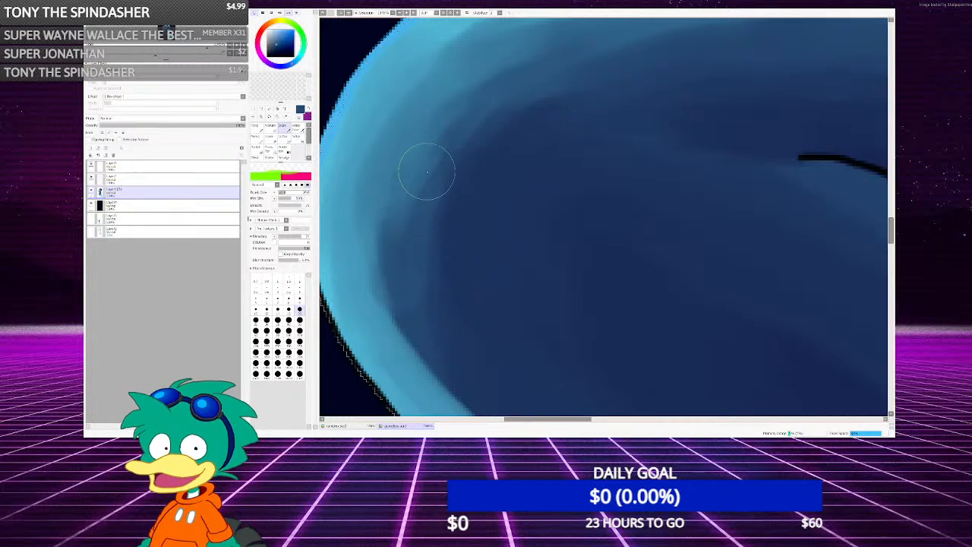
pyautogui.scroll(-3, 430, 194)
pyautogui.scroll(1, 435, 211)
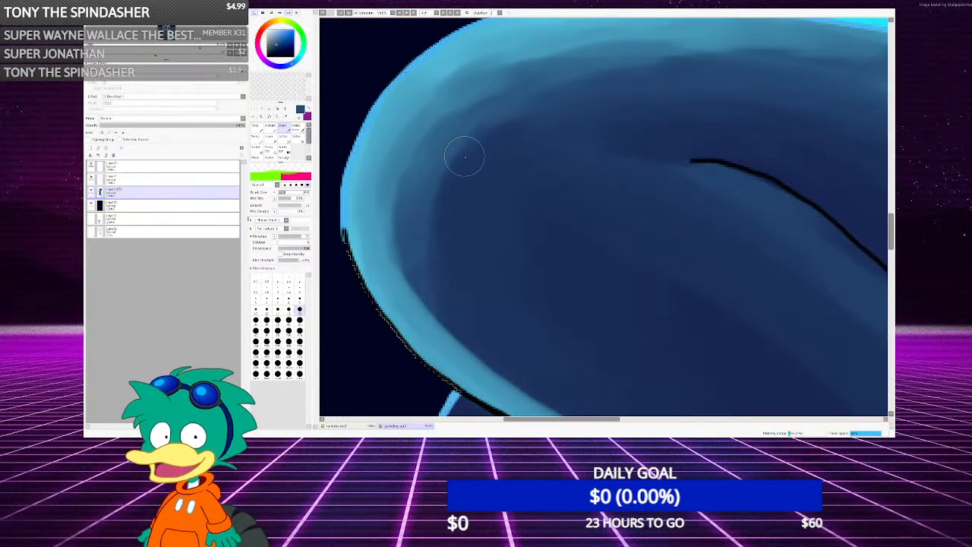
pyautogui.scroll(-5, 462, 180)
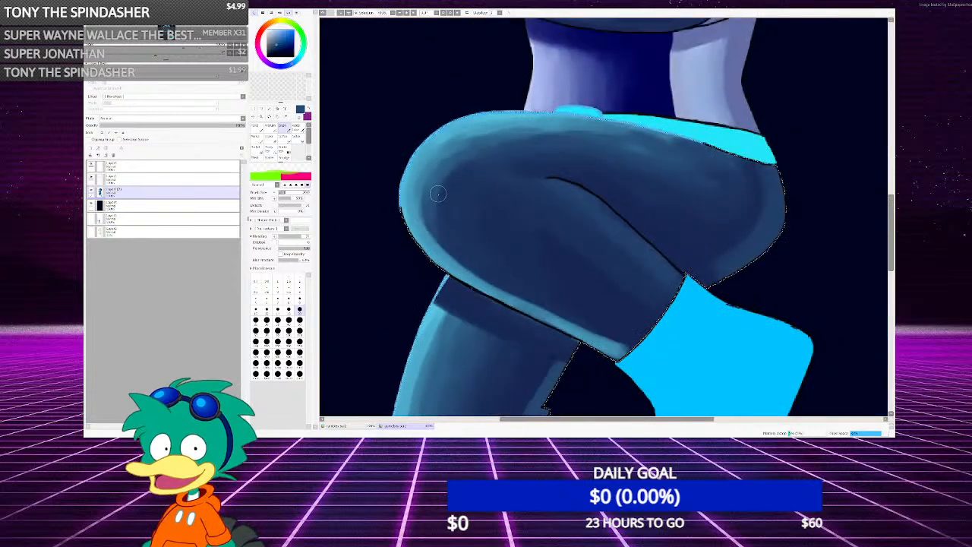
pyautogui.scroll(4, 448, 167)
pyautogui.moveTo(504, 114); pyautogui.dragTo(548, 109)
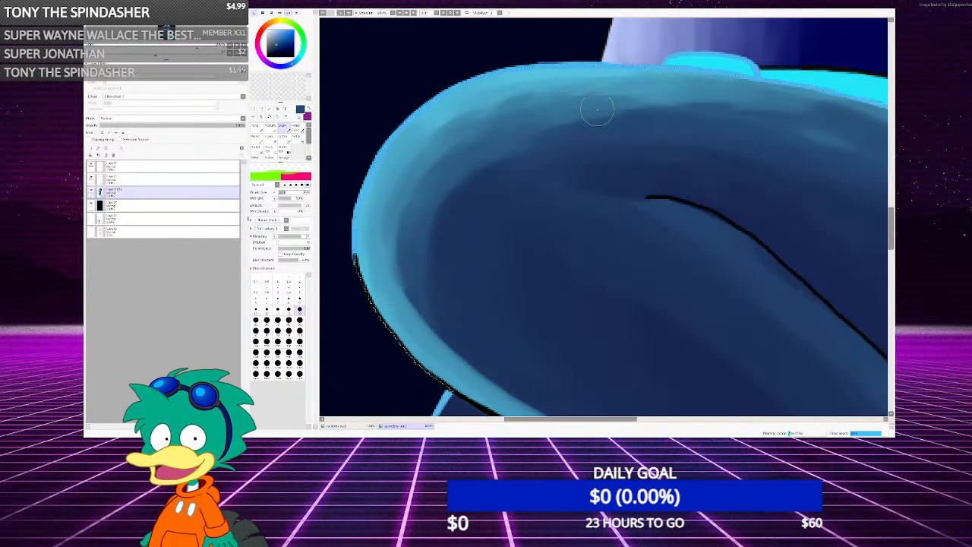
# Smooth the transition between the highlight and the dark shadow across the upper thigh with mid-blue strokes
pyautogui.scroll(-1, 553, 162)
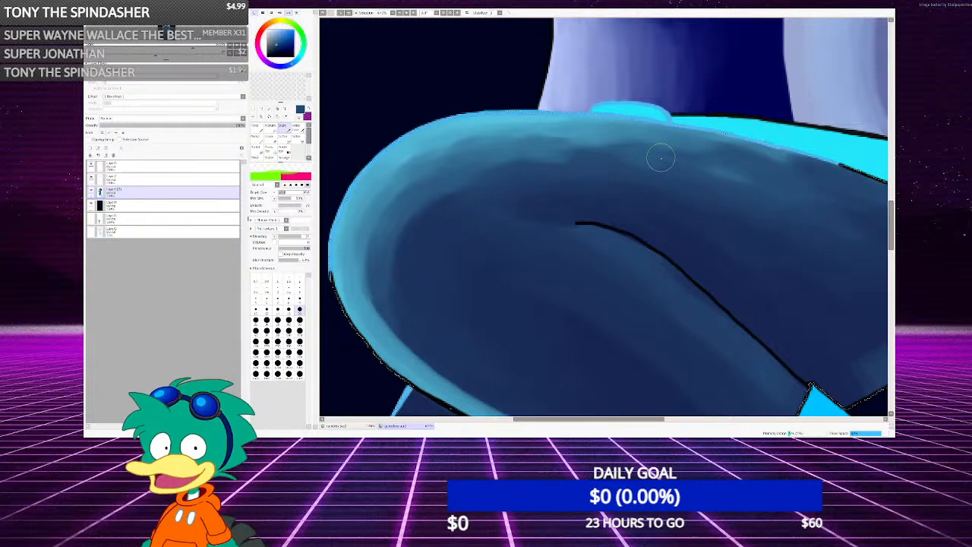
pyautogui.scroll(-1, 604, 117)
pyautogui.scroll(1, 527, 144)
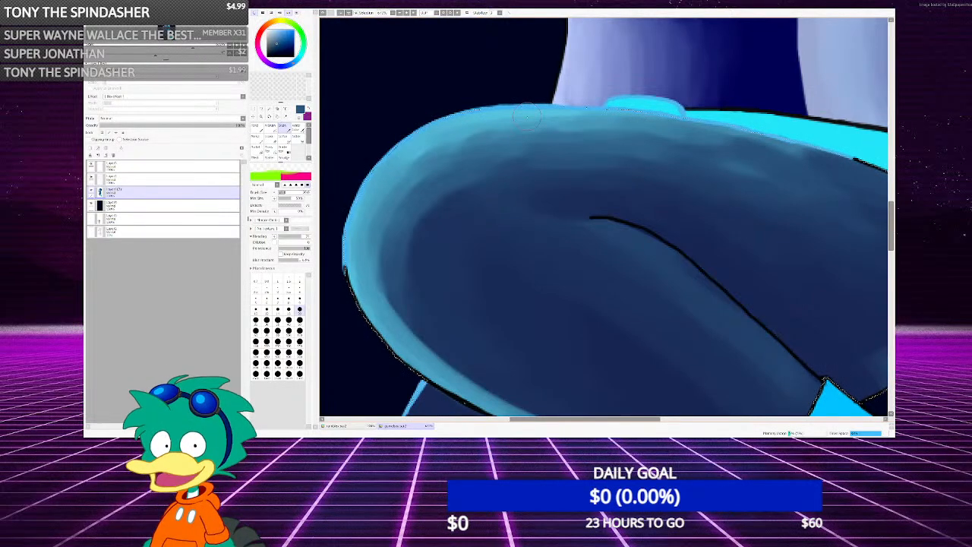
pyautogui.scroll(-3, 527, 116)
pyautogui.scroll(4, 517, 129)
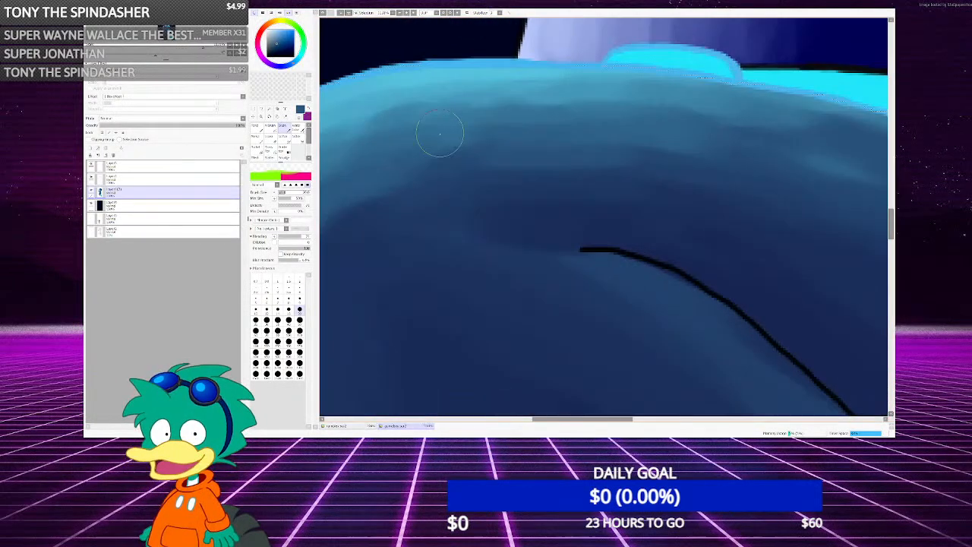
pyautogui.scroll(-3, 512, 134)
pyautogui.scroll(2, 564, 157)
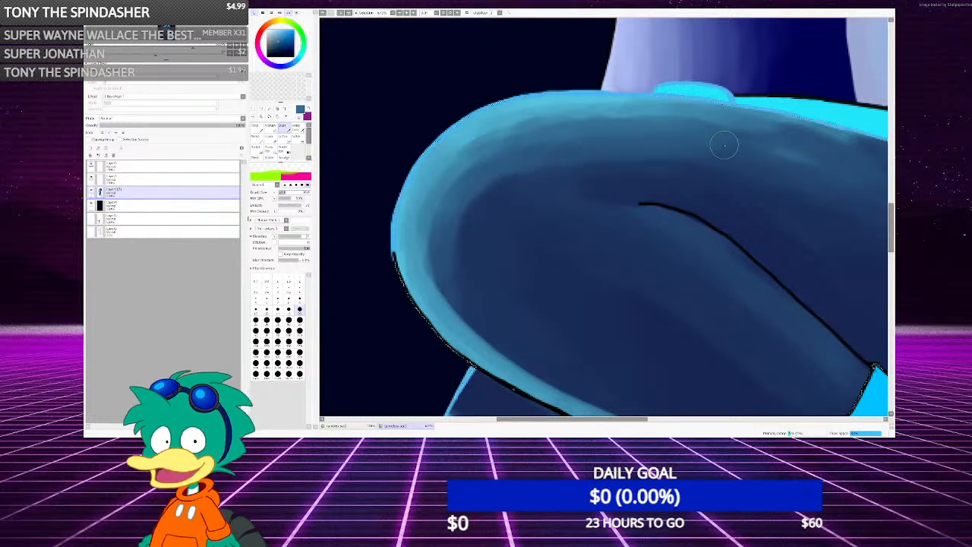
# Extend the teal highlight along the top of the thigh towards the hip, beneath the cyan waistband
pyautogui.scroll(-2, 723, 145)
pyautogui.scroll(2, 589, 133)
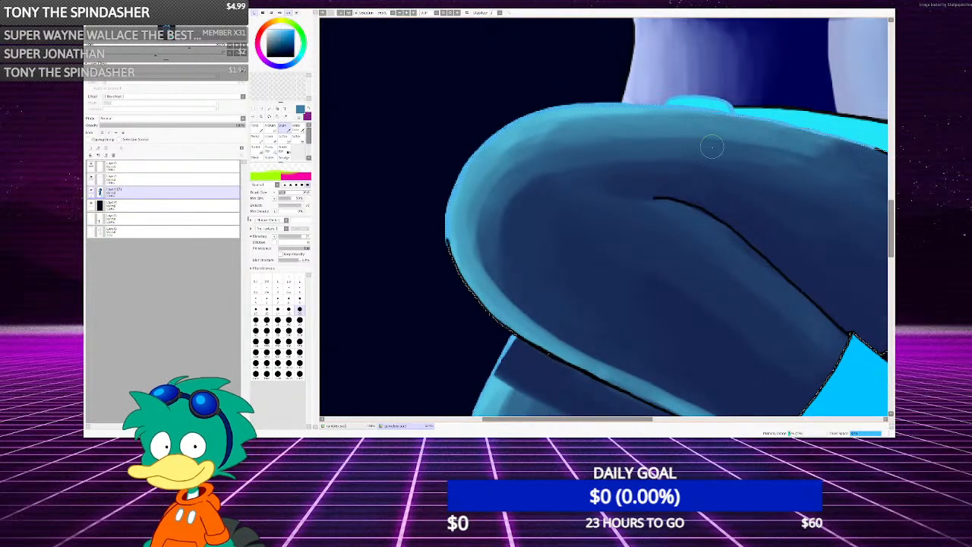
pyautogui.scroll(-1, 630, 148)
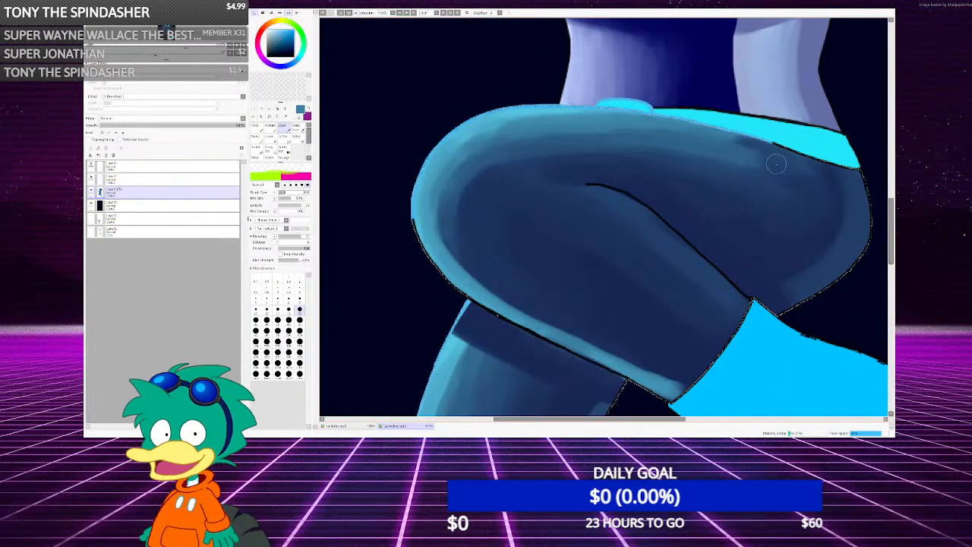
pyautogui.scroll(-1, 683, 137)
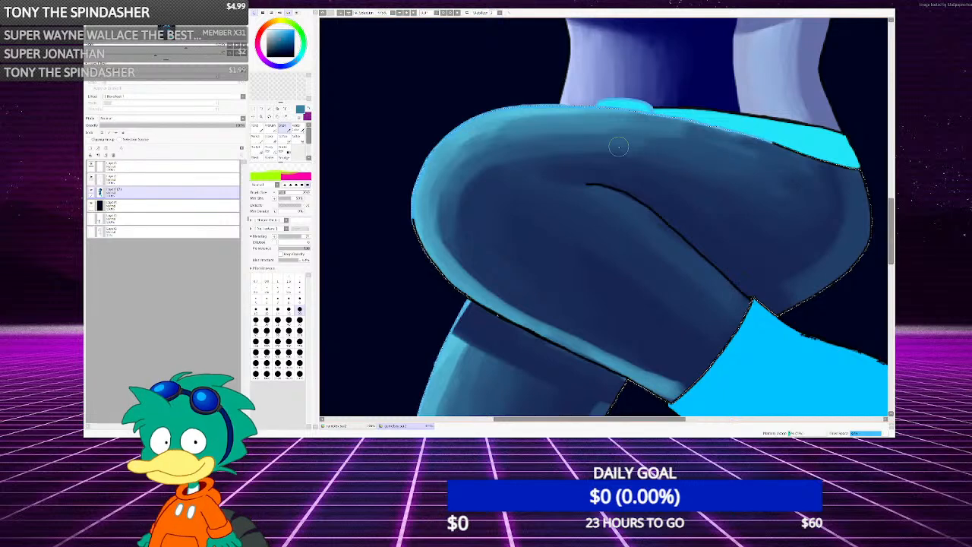
pyautogui.scroll(1, 738, 147)
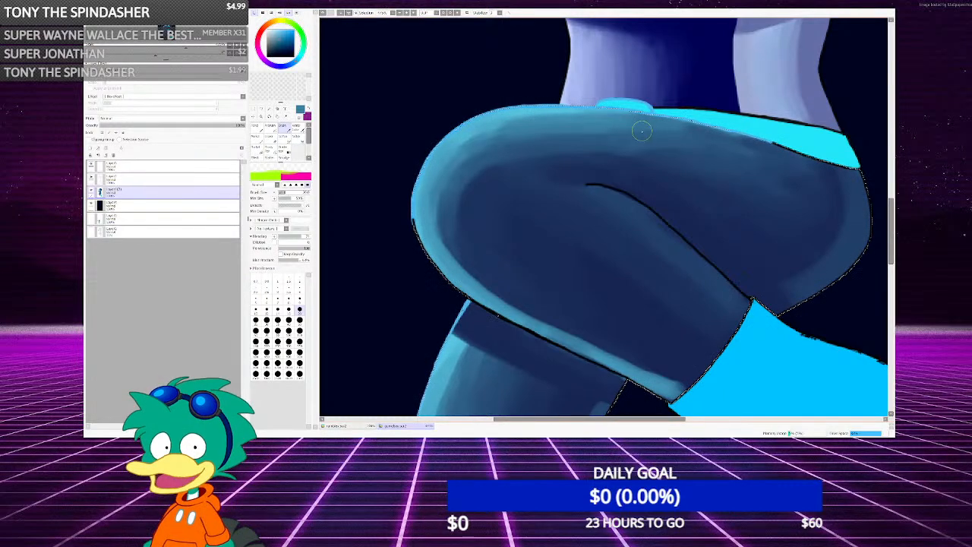
pyautogui.scroll(1, 575, 159)
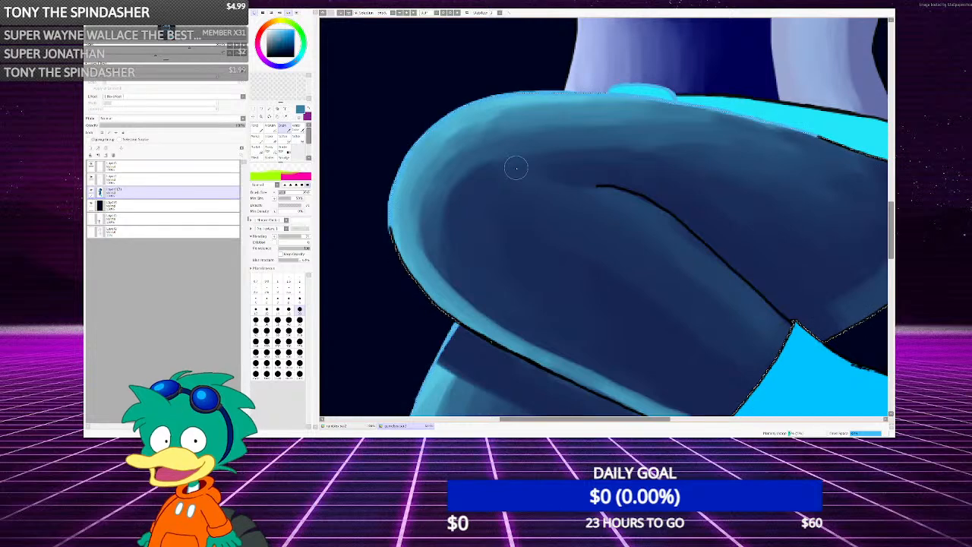
# Deepen the shadow inside the bent knee with dark blue, blending it into the surrounding highlight band
pyautogui.scroll(-2, 516, 163)
pyautogui.scroll(3, 516, 162)
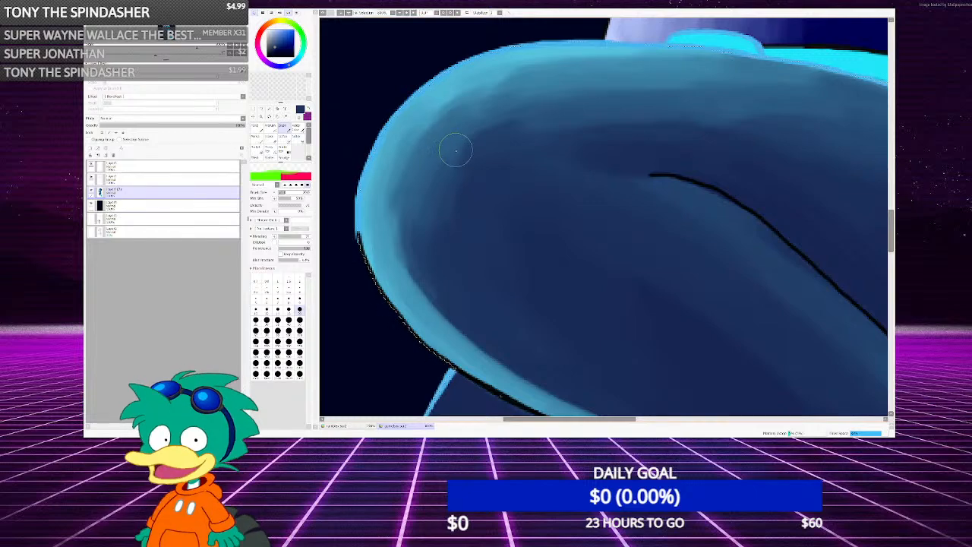
pyautogui.scroll(-1, 461, 147)
pyautogui.scroll(-3, 463, 146)
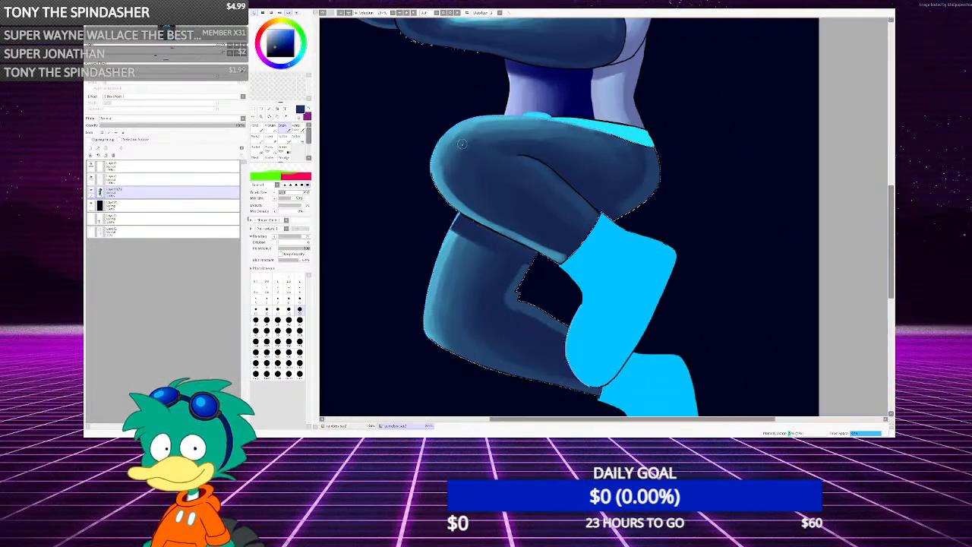
pyautogui.scroll(-1, 465, 142)
pyautogui.scroll(5, 465, 143)
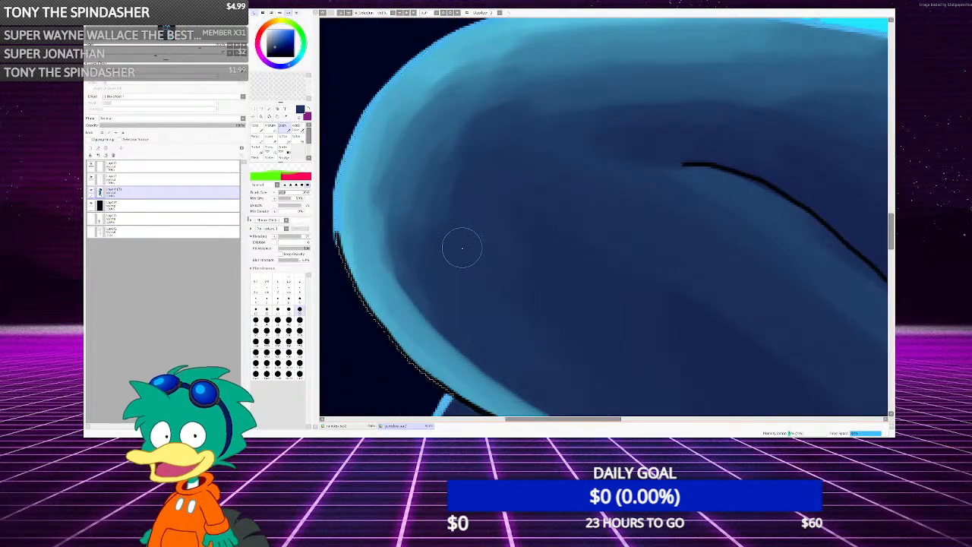
pyautogui.scroll(-5, 521, 108)
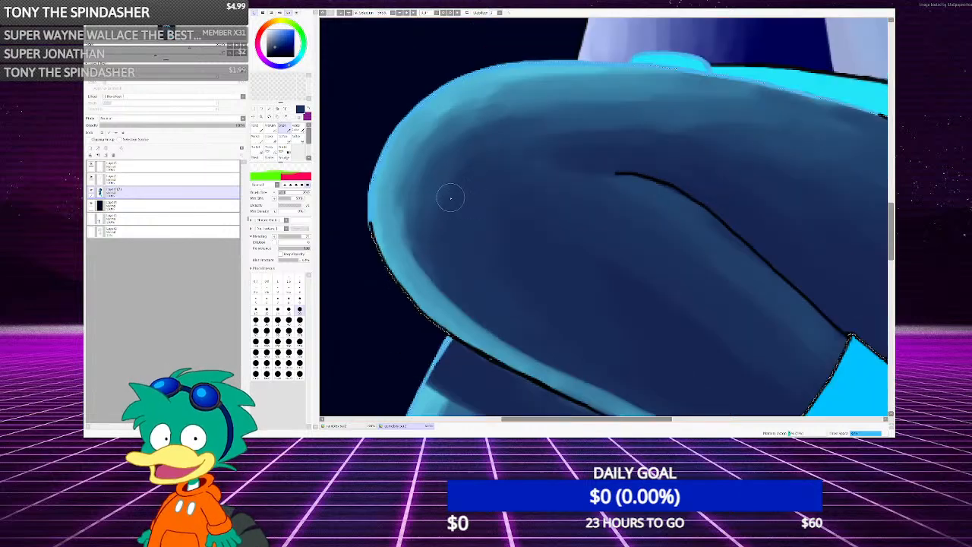
pyautogui.scroll(5, 456, 215)
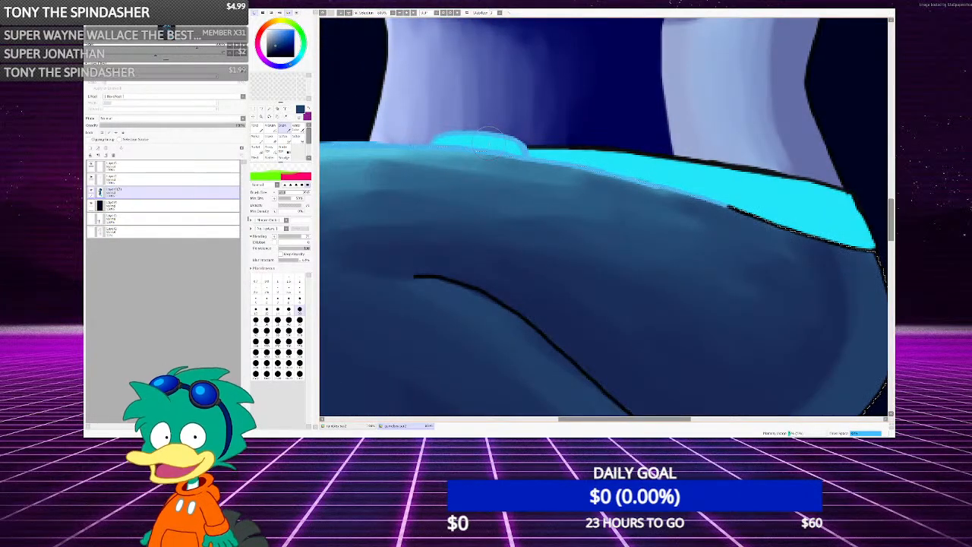
# Blend dark blue shading into the upper thigh between the waistband and the leg crease line
pyautogui.scroll(-2, 541, 122)
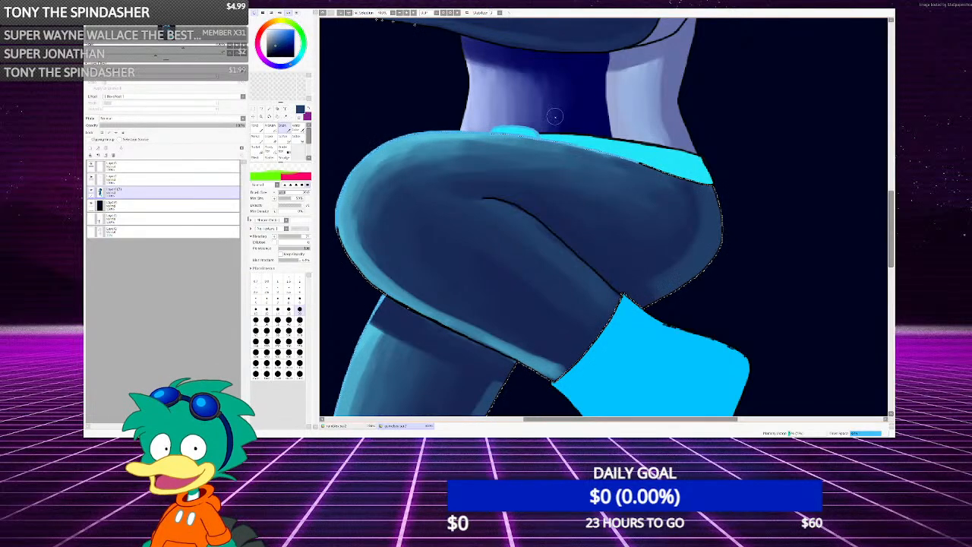
pyautogui.scroll(2, 555, 115)
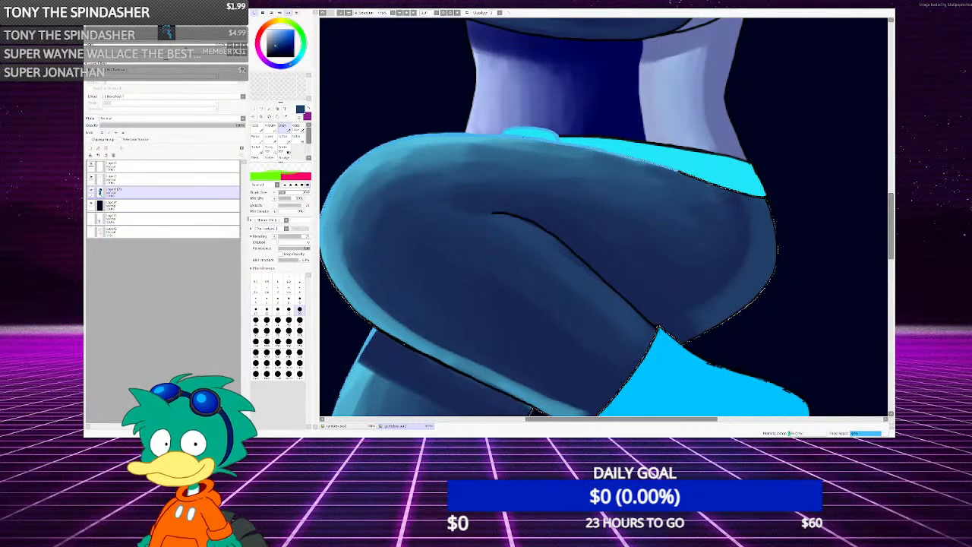
pyautogui.moveTo(499, 173); pyautogui.dragTo(512, 179)
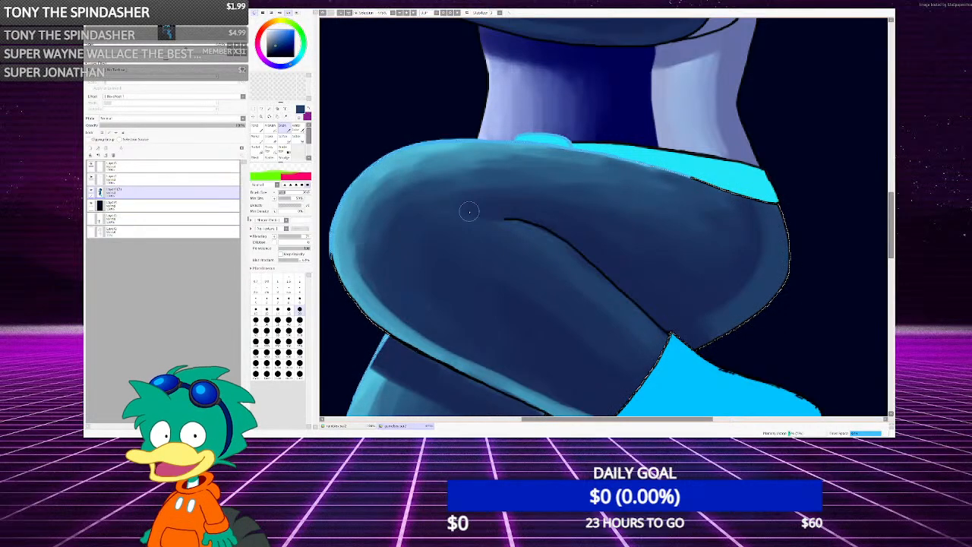
pyautogui.scroll(2, 469, 211)
pyautogui.scroll(-3, 471, 167)
pyautogui.scroll(3, 473, 159)
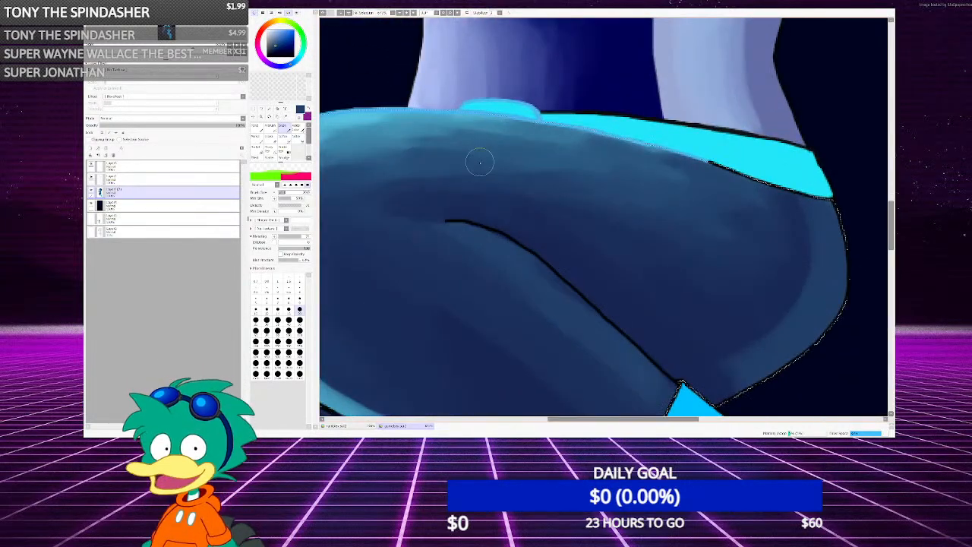
# Sample the lighter blue from the upper thigh and brush it along the edge below the waistband
pyautogui.keyDown('alt'); pyautogui.click(537, 143); pyautogui.keyUp('alt')
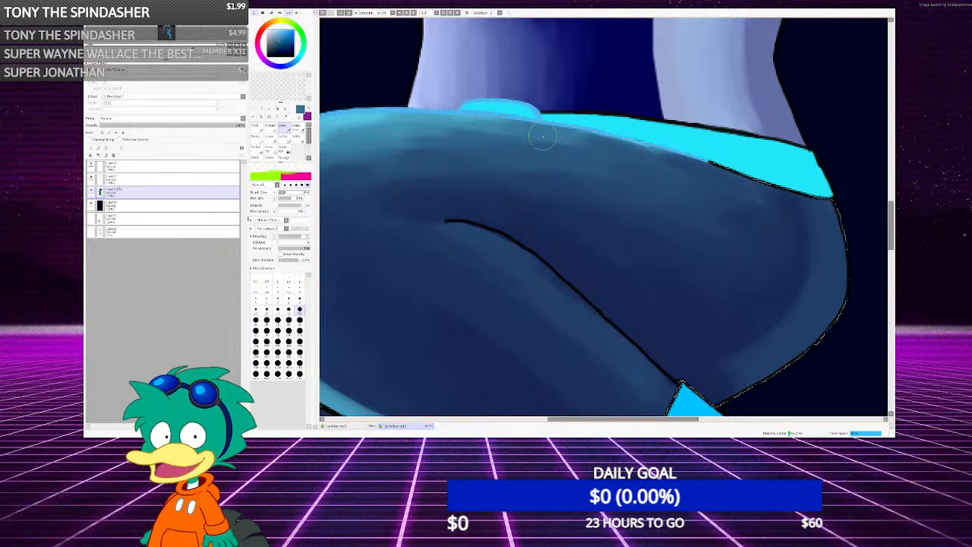
pyautogui.moveTo(537, 143); pyautogui.dragTo(674, 167)
pyautogui.scroll(-1, 480, 159)
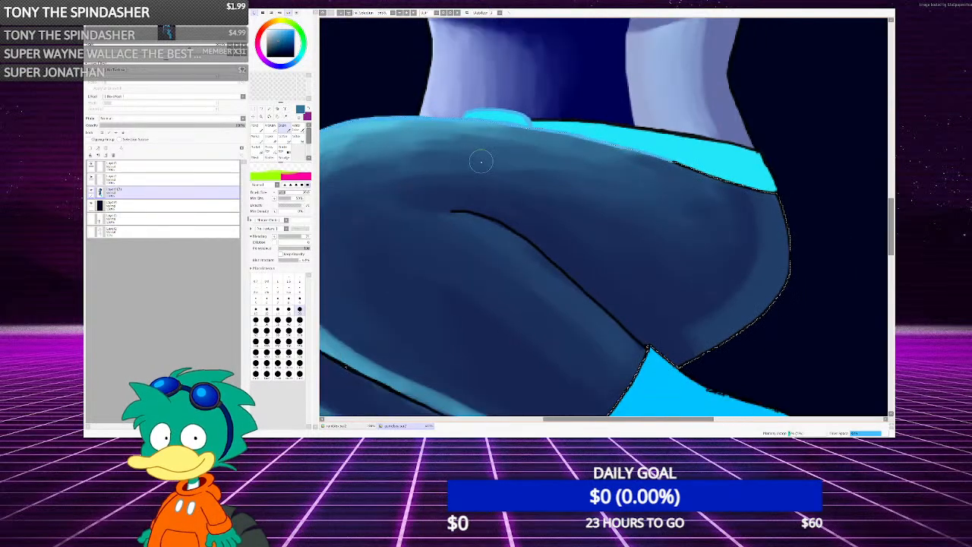
pyautogui.scroll(-5, 482, 158)
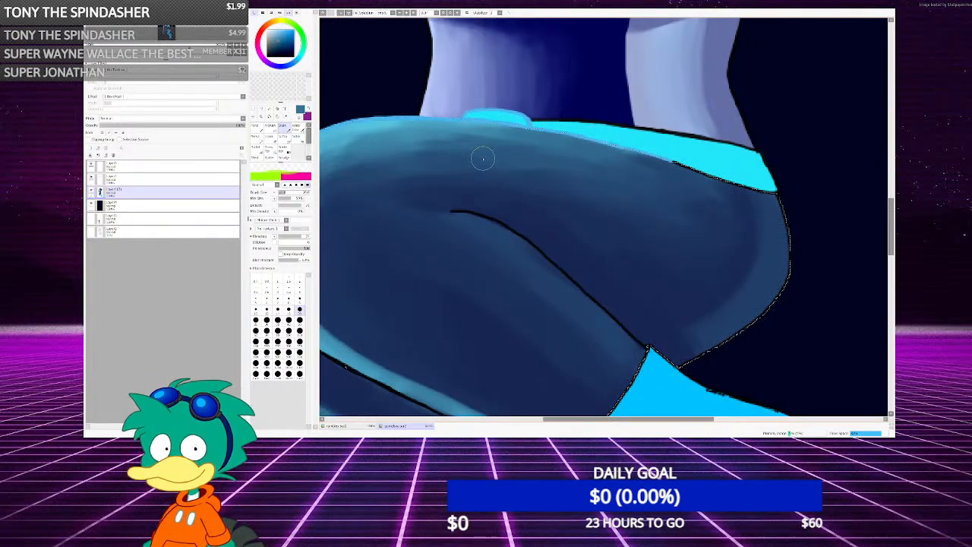
pyautogui.scroll(3, 475, 168)
pyautogui.scroll(2, 475, 168)
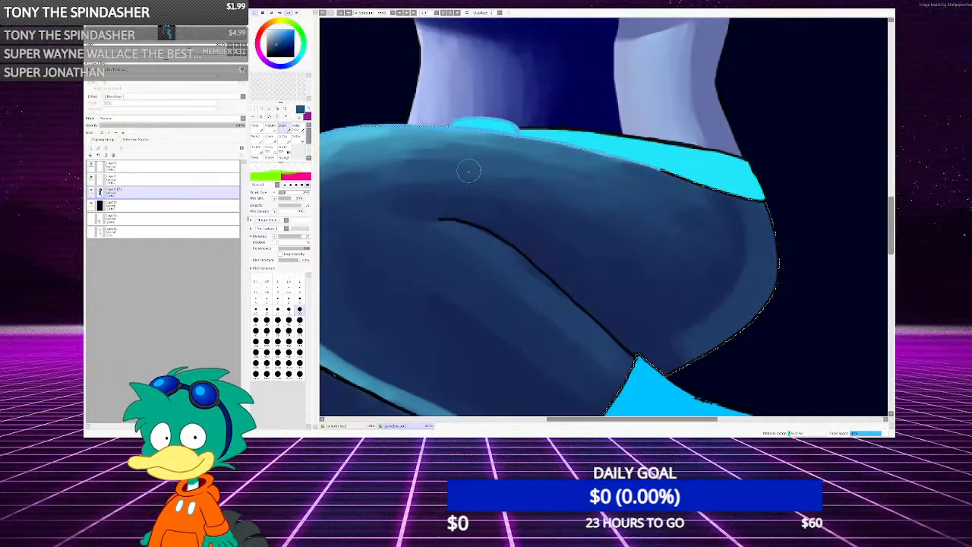
# Examine the thigh shading from several distances and compare it with the arm and torso
pyautogui.scroll(-2, 645, 202)
pyautogui.scroll(1, 662, 212)
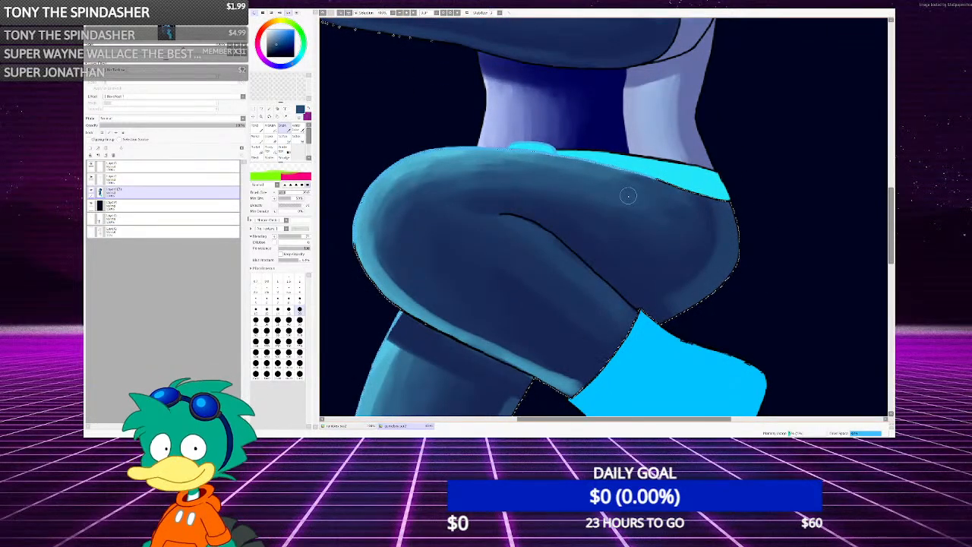
pyautogui.scroll(-4, 628, 196)
pyautogui.scroll(5, 630, 200)
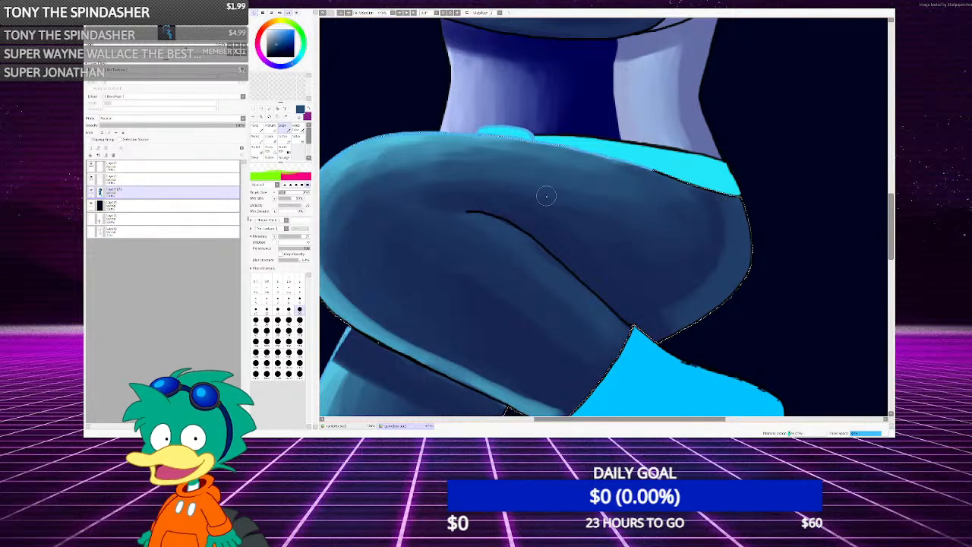
pyautogui.scroll(-1, 595, 198)
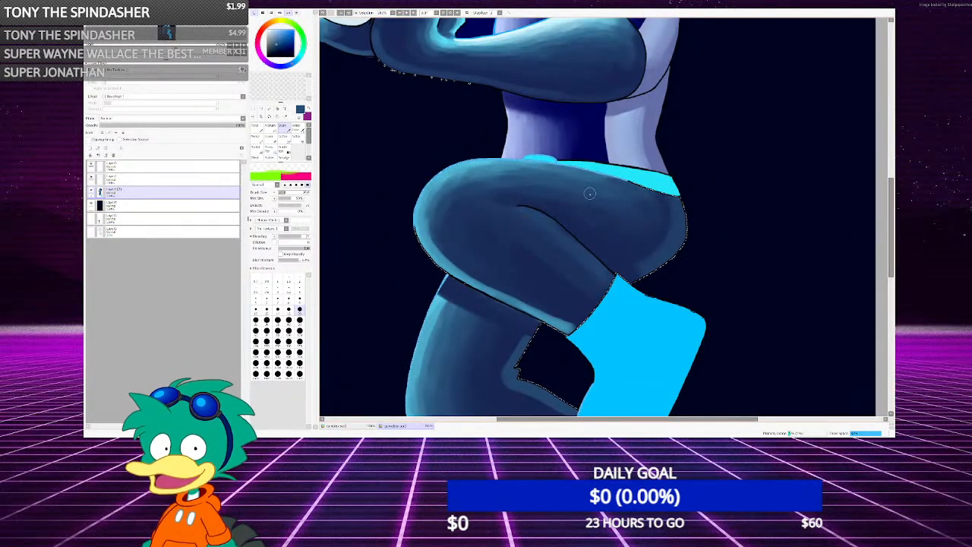
pyautogui.scroll(-2, 590, 195)
pyautogui.scroll(3, 576, 189)
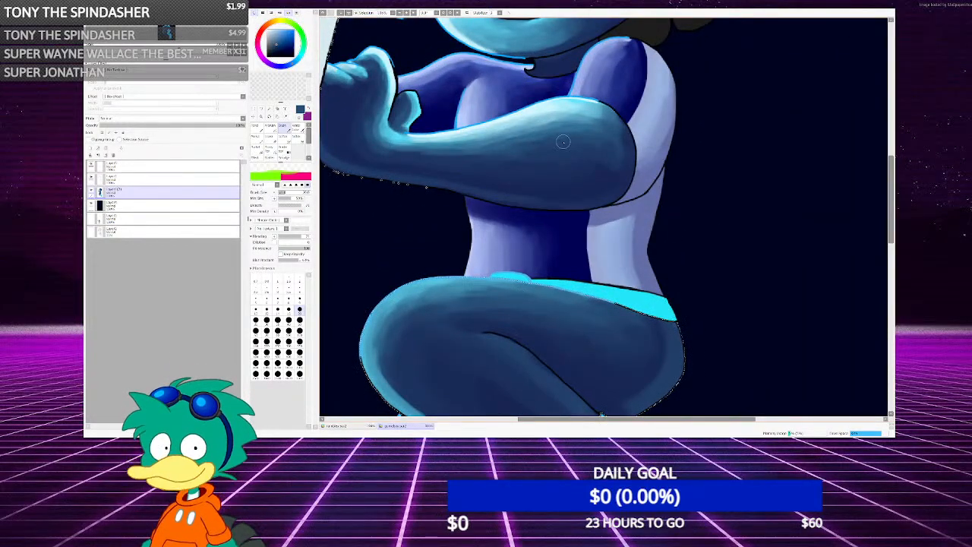
pyautogui.scroll(-2, 554, 159)
pyautogui.scroll(2, 554, 158)
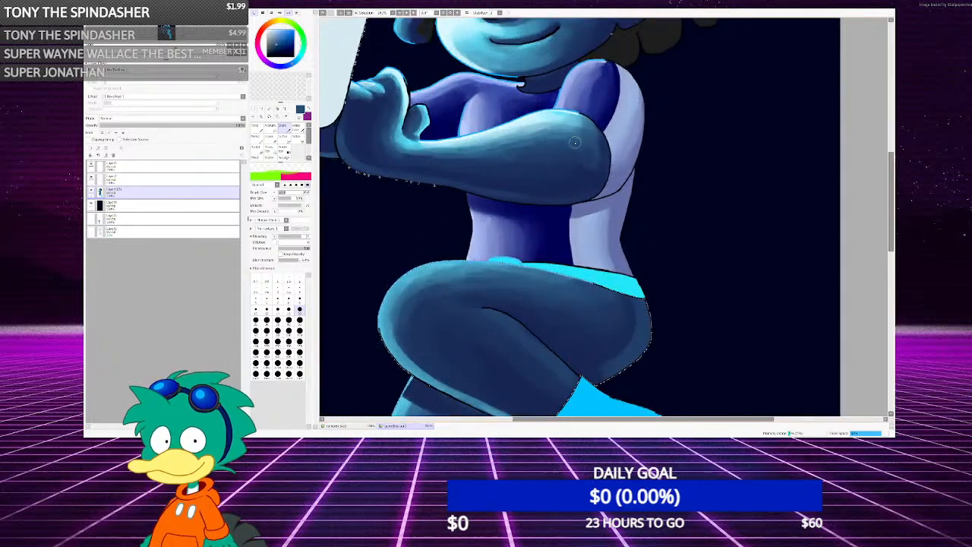
# Check the arm, torso and thigh shading up close and against the whole figure
pyautogui.scroll(-1, 577, 155)
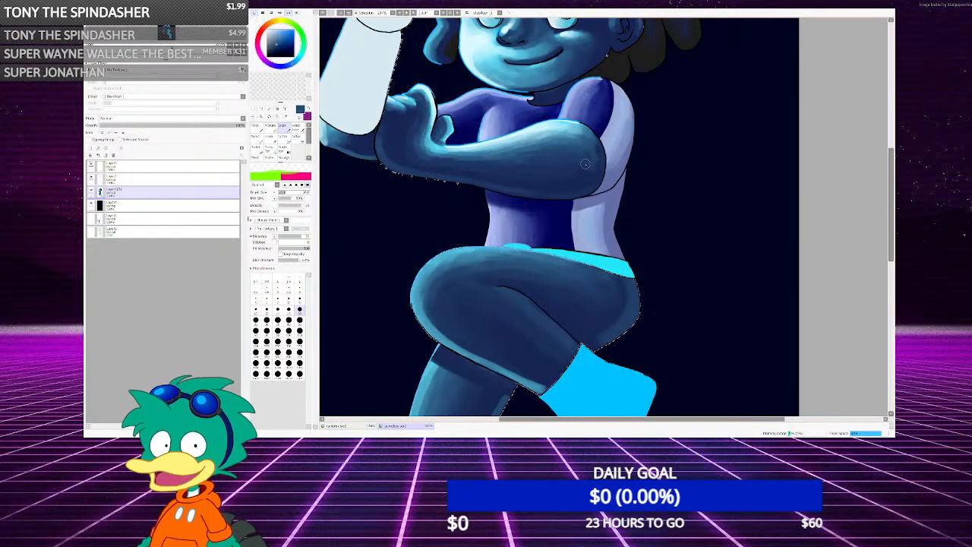
pyautogui.scroll(-3, 579, 162)
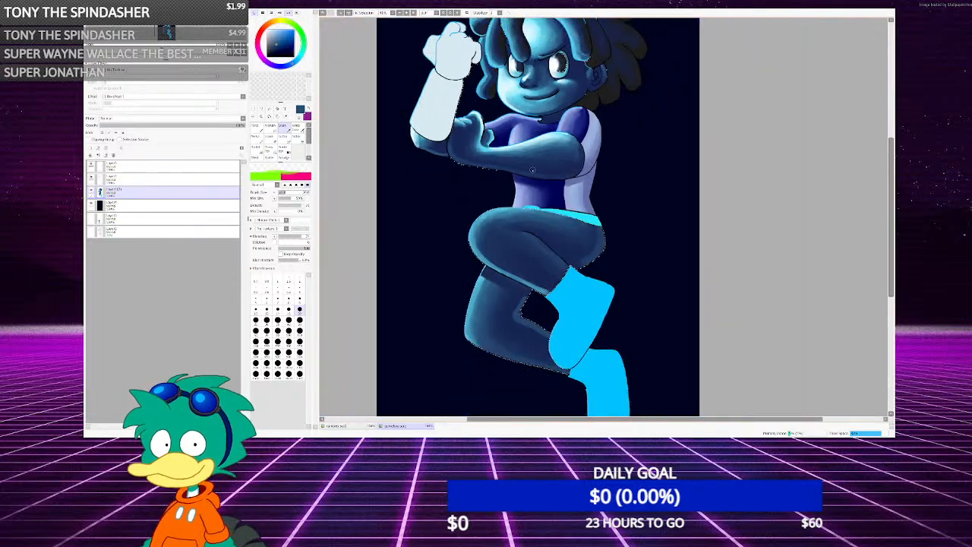
pyautogui.scroll(5, 535, 163)
pyautogui.scroll(1, 534, 162)
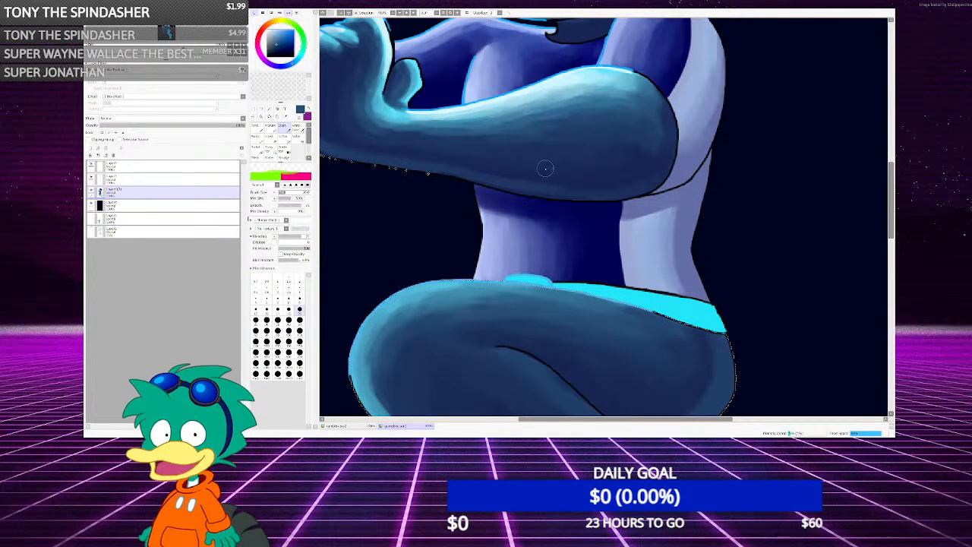
pyautogui.scroll(-2, 545, 167)
pyautogui.scroll(1, 497, 175)
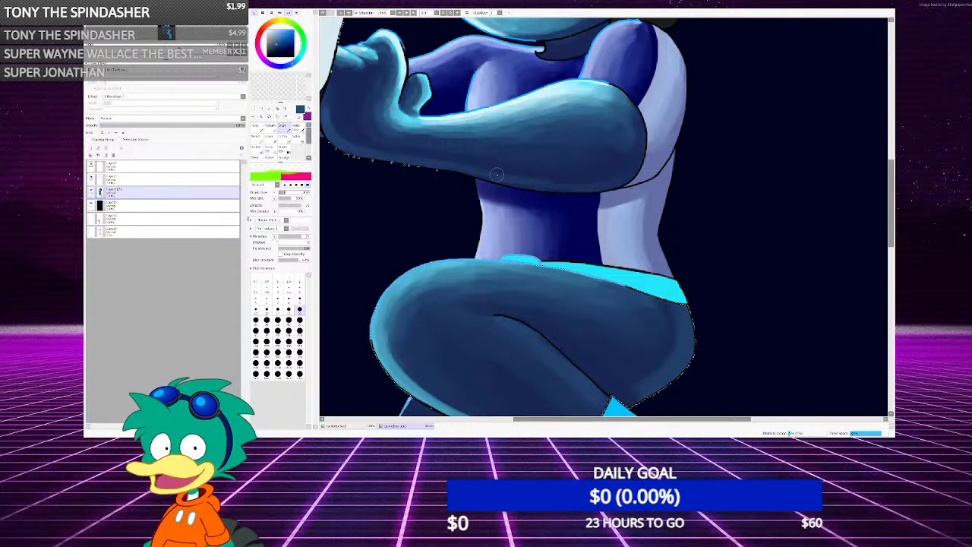
pyautogui.scroll(1, 496, 174)
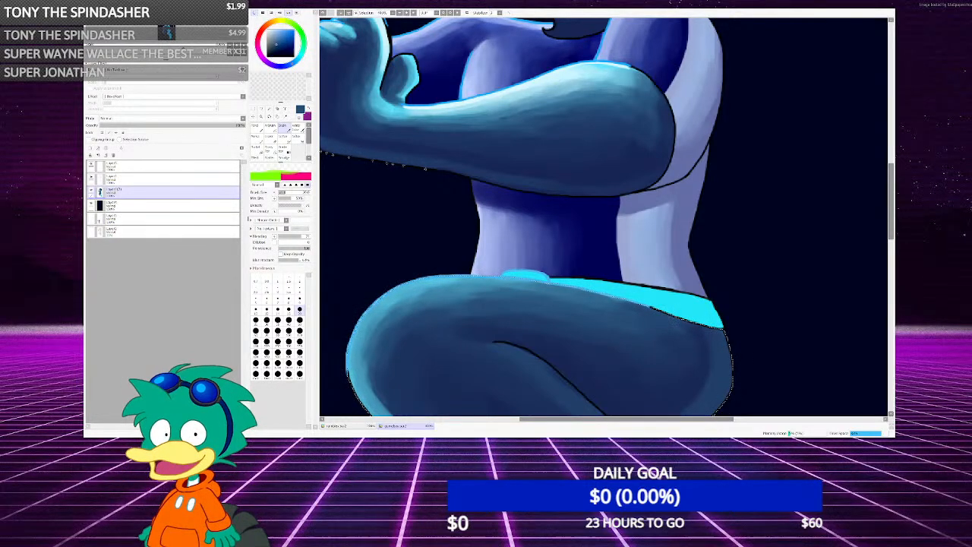
pyautogui.scroll(-5, 583, 217)
pyautogui.scroll(1, 583, 217)
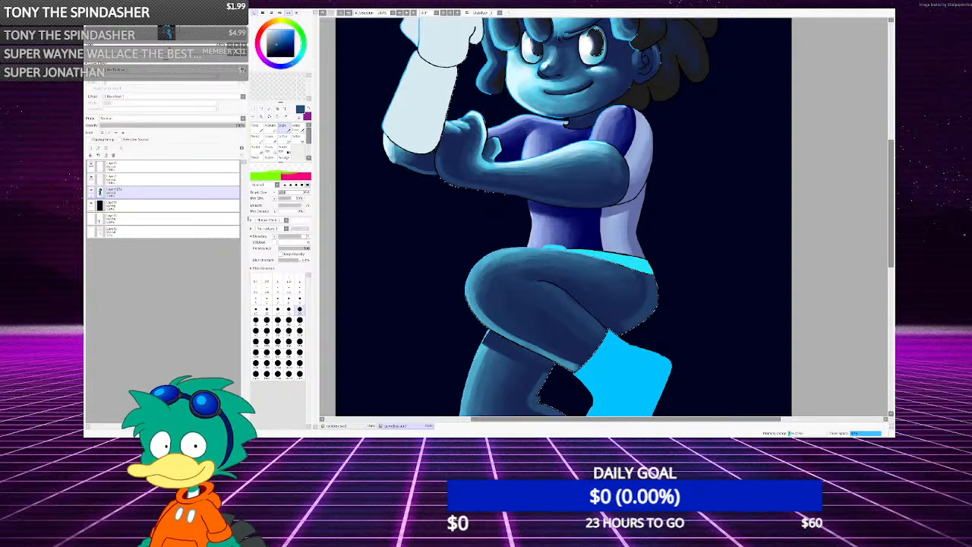
pyautogui.scroll(-1, 497, 291)
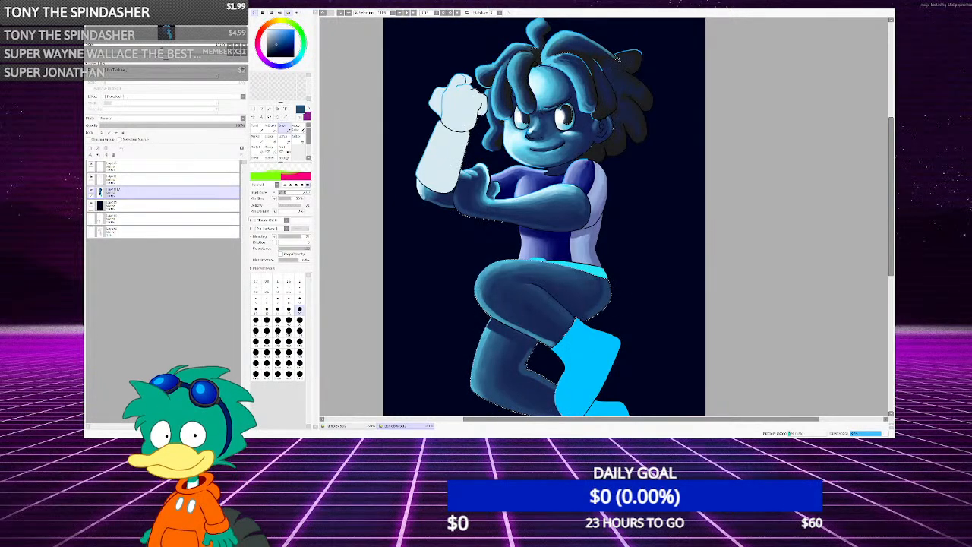
# Paint a lighter teal band along the raised thigh's upper edge from the knee to the waistband
pyautogui.scroll(5, 535, 293)
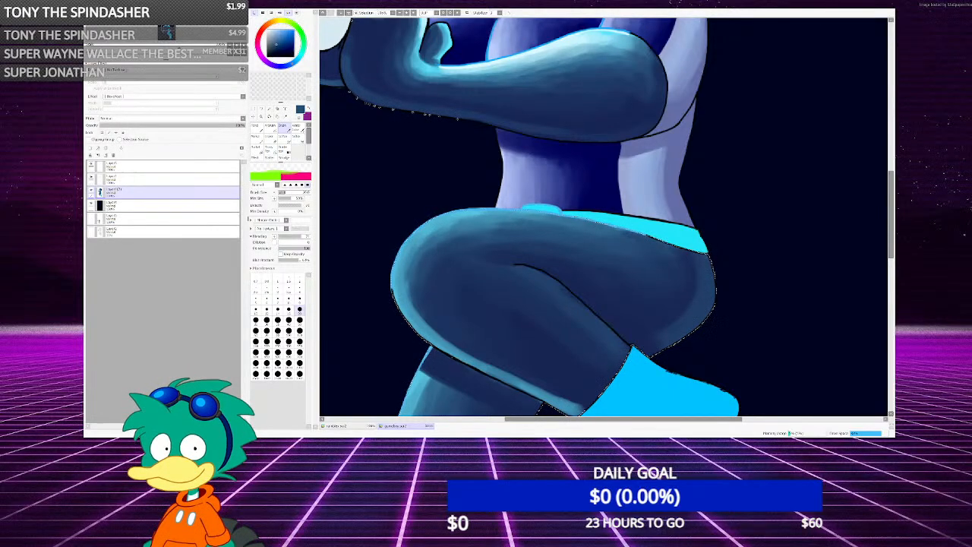
pyautogui.scroll(3, 420, 259)
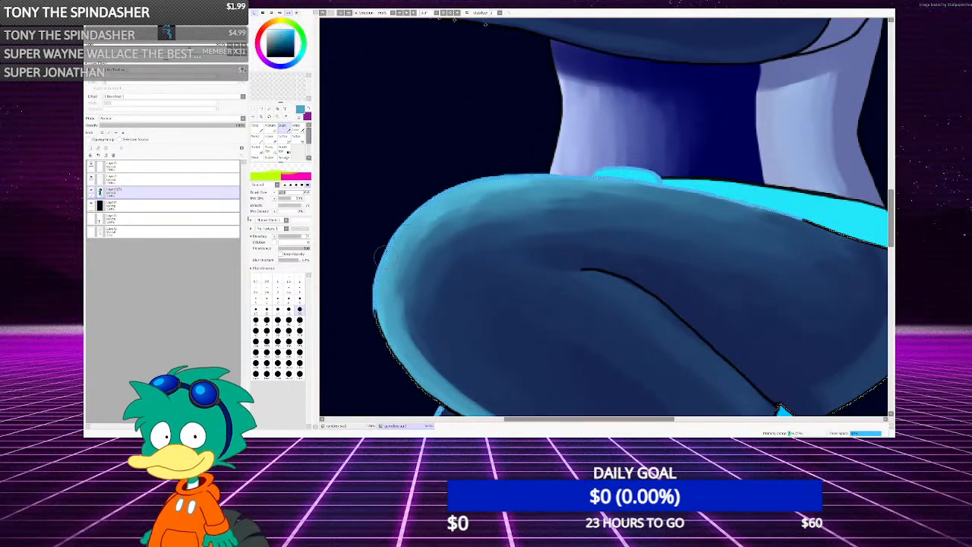
pyautogui.scroll(-2, 556, 199)
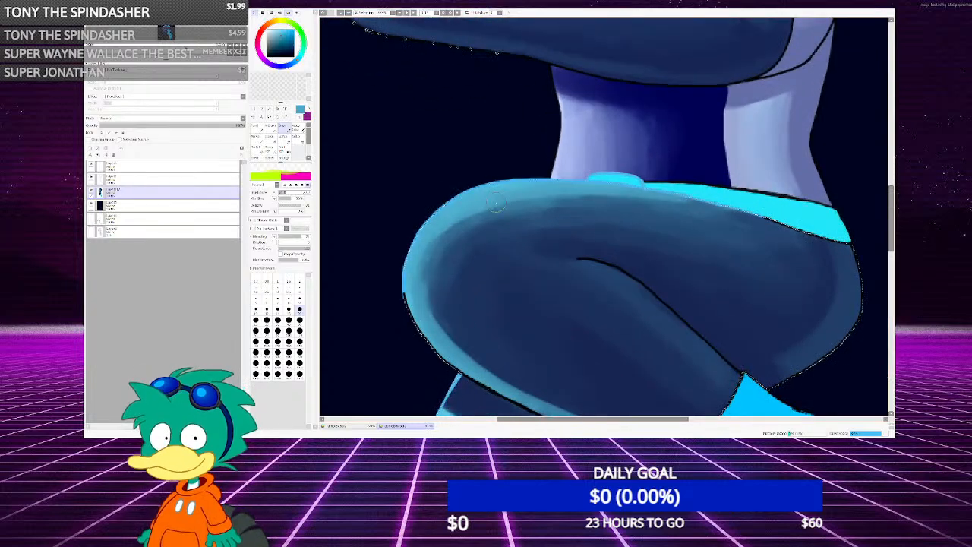
pyautogui.moveTo(498, 210)
pyautogui.mouseDown()
pyautogui.moveTo(566, 200)
pyautogui.moveTo(705, 208)
pyautogui.moveTo(772, 225)
pyautogui.mouseUp()
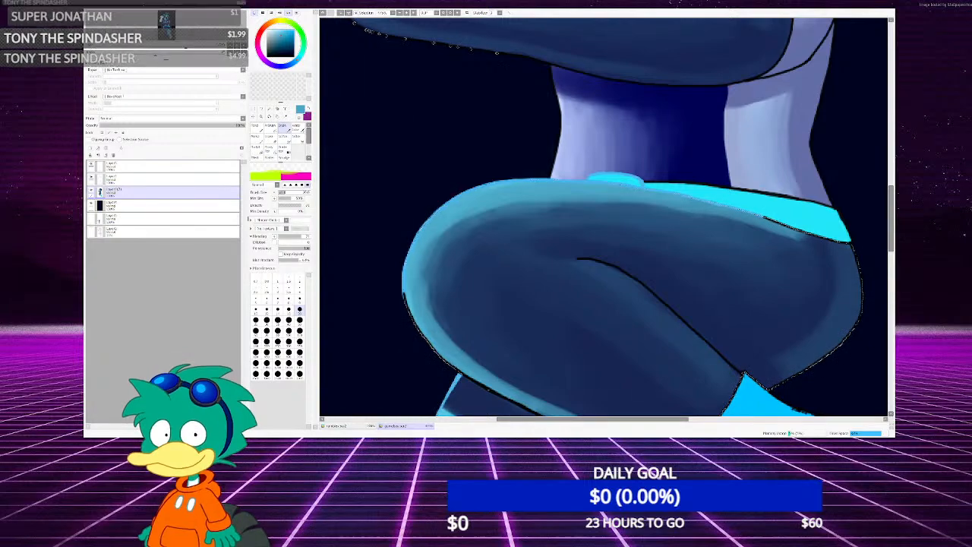
pyautogui.scroll(-2, 449, 250)
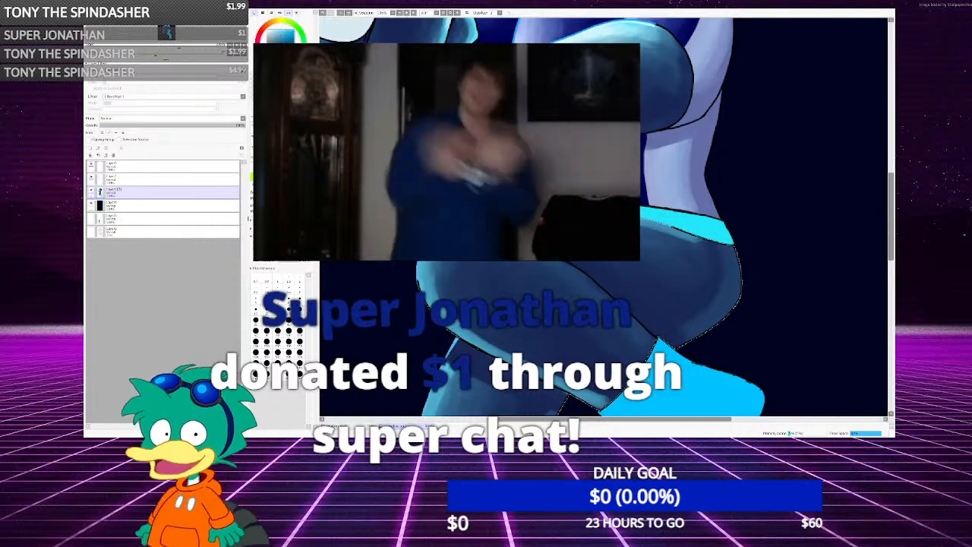
# Soften the teal band into the dark thigh below the waistband and brighten the rim around the raised knee
pyautogui.scroll(-2, 605, 217)
pyautogui.scroll(1, 605, 217)
pyautogui.scroll(3, 708, 414)
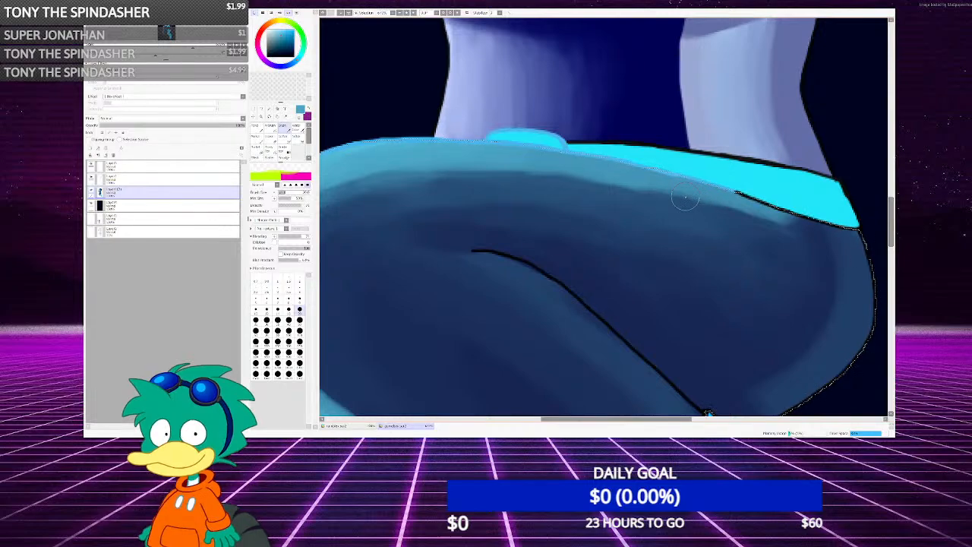
pyautogui.scroll(-2, 682, 197)
pyautogui.scroll(2, 682, 198)
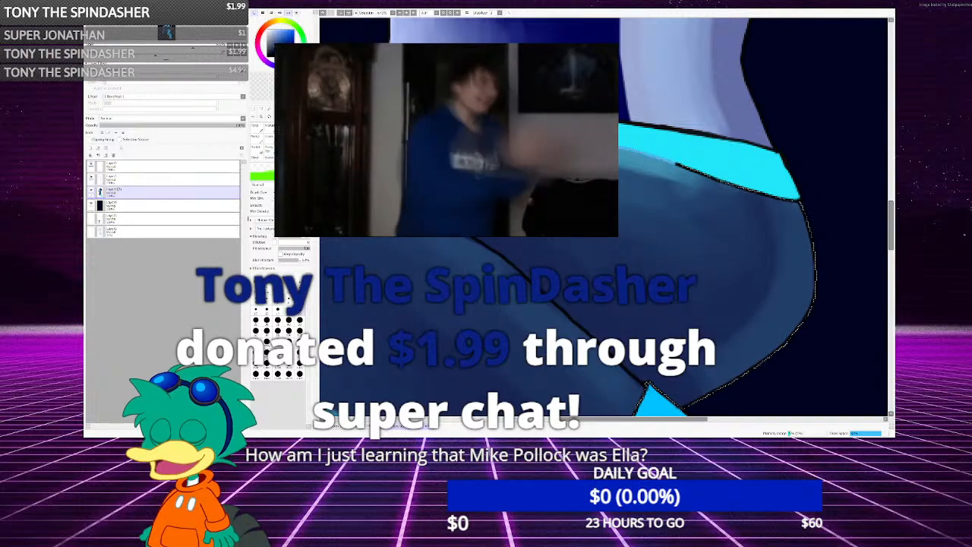
pyautogui.scroll(-3, 518, 219)
pyautogui.scroll(6, 344, 215)
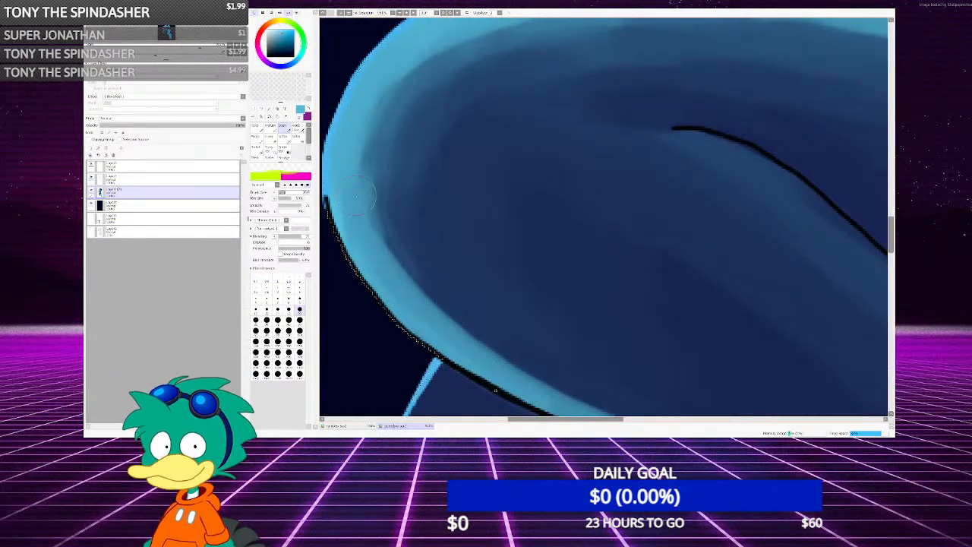
# Paint a sampled teal rim highlight around the other leg's knee and along the underside of its shin
pyautogui.scroll(-3, 417, 61)
pyautogui.scroll(5, 428, 211)
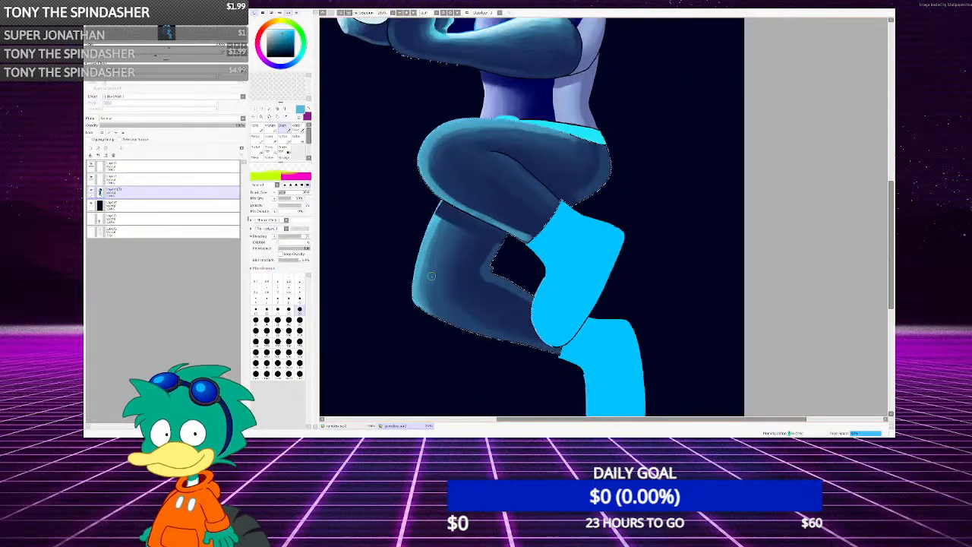
pyautogui.moveTo(340, 204)
pyautogui.mouseDown()
pyautogui.moveTo(385, 250)
pyautogui.moveTo(475, 288)
pyautogui.moveTo(659, 341)
pyautogui.moveTo(714, 346)
pyautogui.moveTo(531, 301)
pyautogui.moveTo(437, 259)
pyautogui.mouseUp()
pyautogui.keyDown('alt'); pyautogui.click(714, 347); pyautogui.keyUp('alt')
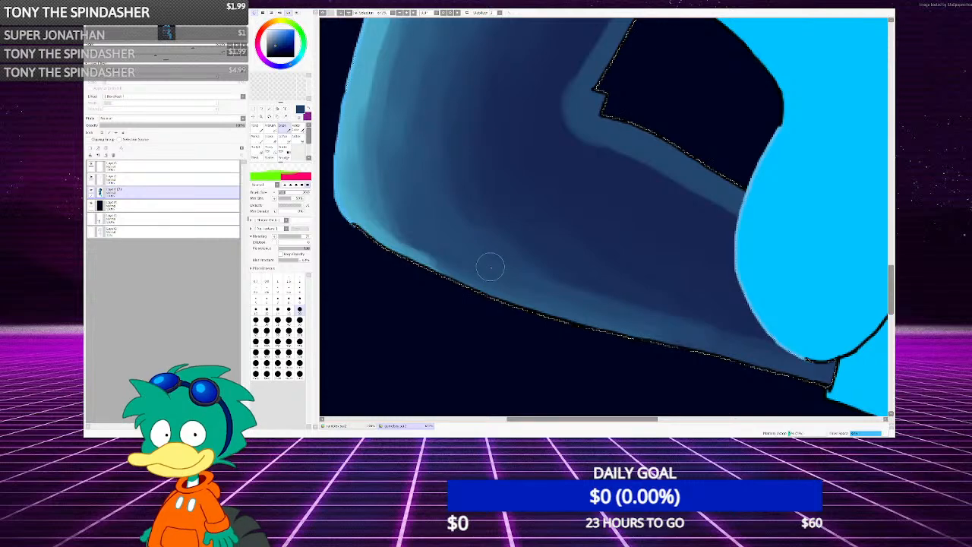
pyautogui.keyDown('alt'); pyautogui.click(410, 253); pyautogui.keyUp('alt')
pyautogui.moveTo(512, 304); pyautogui.dragTo(675, 354)
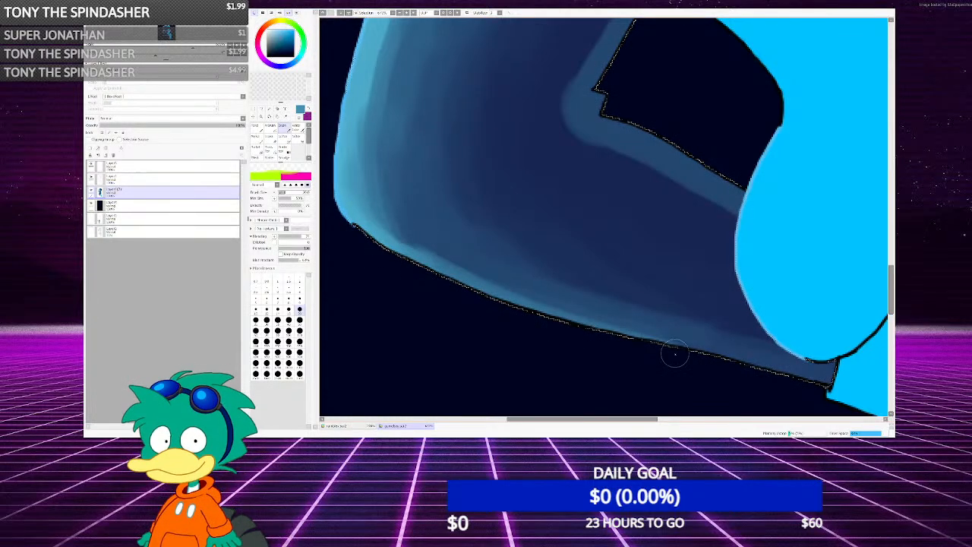
# Blend sampled mid and dark blues along the inner side of the lower shin's rim highlight
pyautogui.keyDown('alt'); pyautogui.click(412, 216); pyautogui.keyUp('alt')
pyautogui.moveTo(411, 216)
pyautogui.mouseDown()
pyautogui.moveTo(450, 253)
pyautogui.moveTo(536, 295)
pyautogui.moveTo(746, 356)
pyautogui.mouseUp()
pyautogui.scroll(-5, 746, 357)
pyautogui.scroll(4, 752, 346)
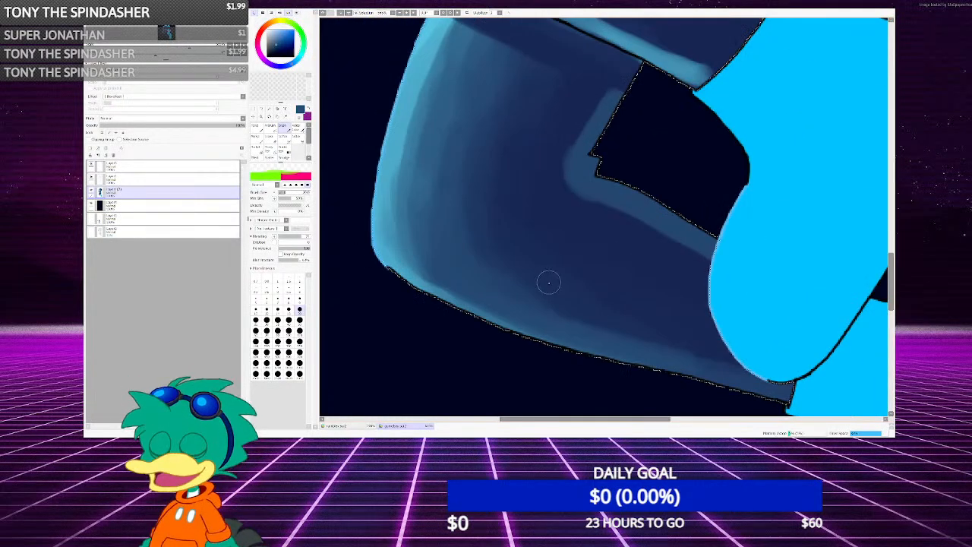
pyautogui.keyDown('alt'); pyautogui.click(549, 281); pyautogui.keyUp('alt')
pyautogui.moveTo(591, 321); pyautogui.dragTo(679, 346)
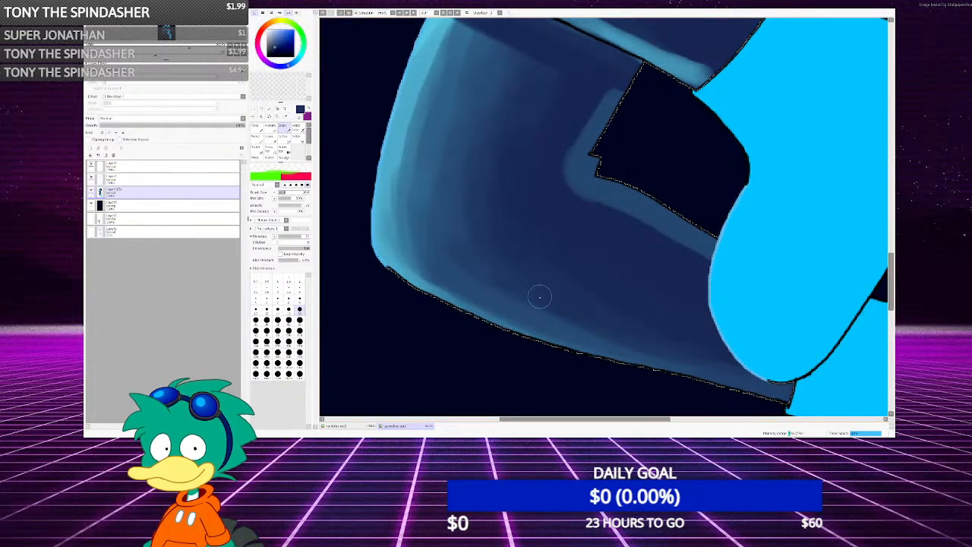
pyautogui.scroll(1, 547, 296)
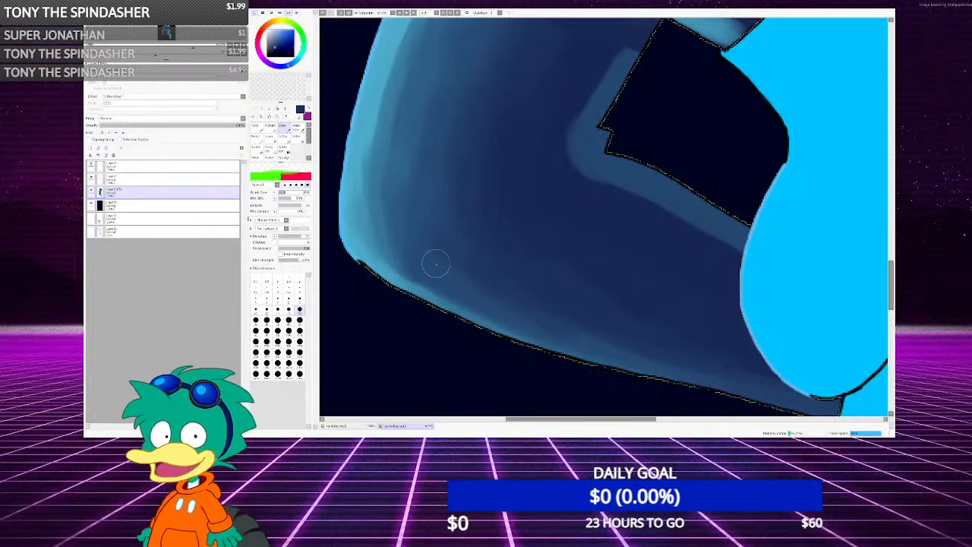
# Review the leg shading on the whole figure and compare it with the hand and forearm up close
pyautogui.scroll(-5, 433, 260)
pyautogui.scroll(1, 429, 164)
pyautogui.scroll(-1, 450, 192)
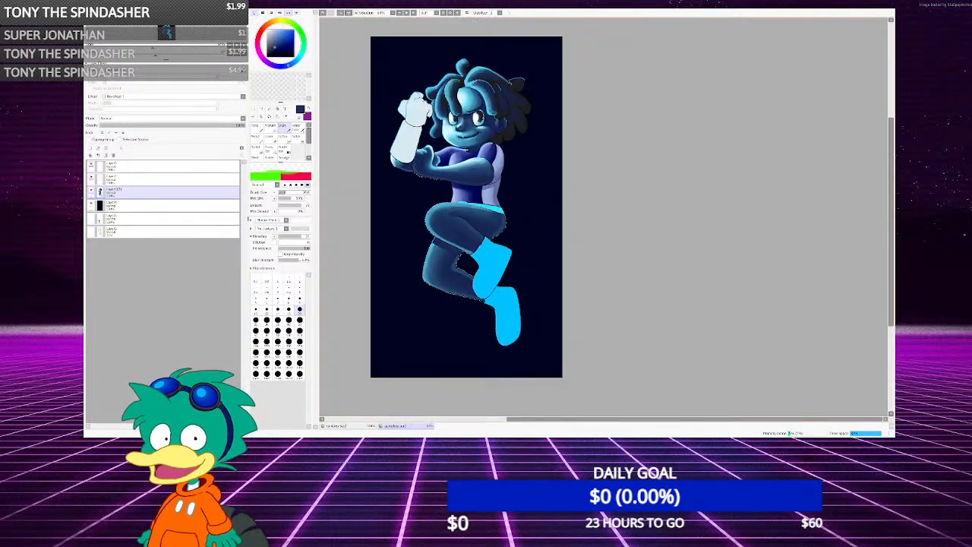
pyautogui.scroll(1, 475, 88)
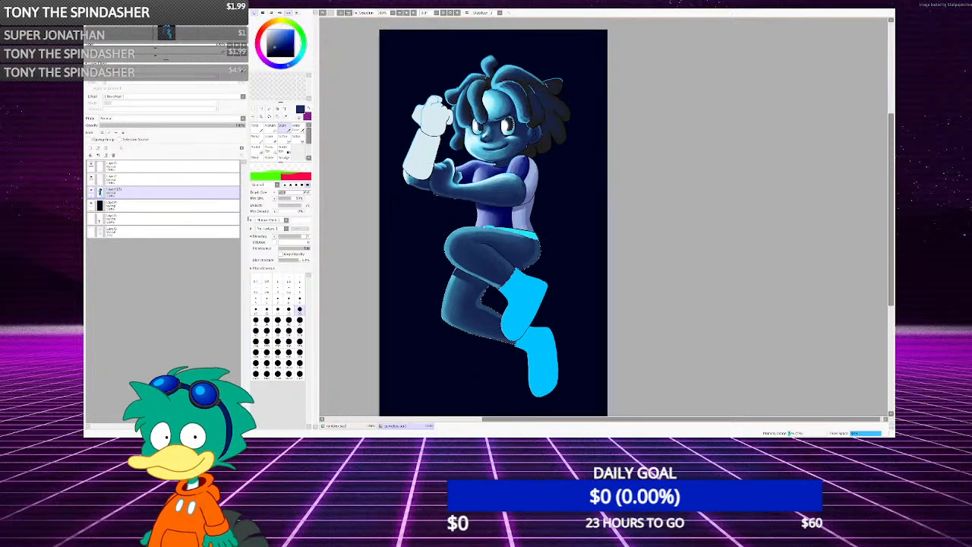
pyautogui.scroll(1, 497, 217)
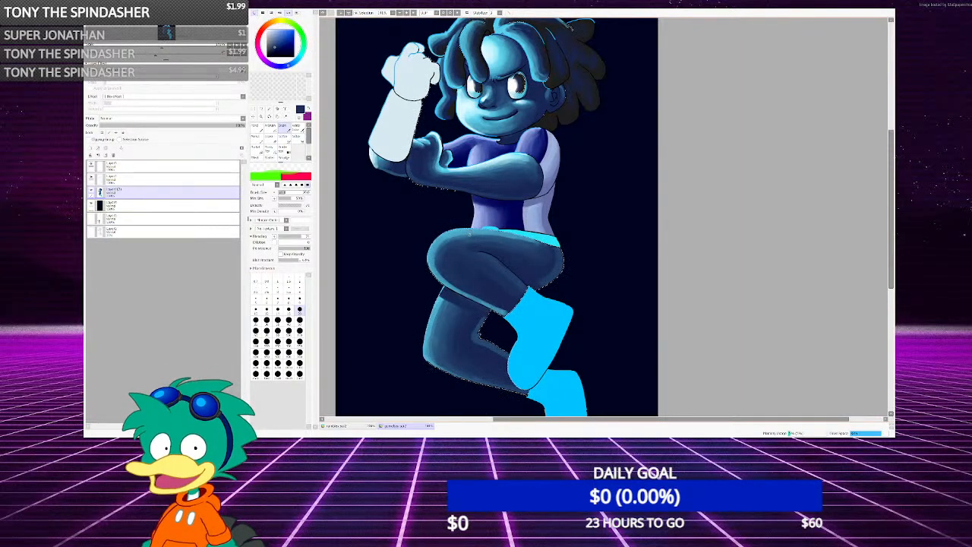
pyautogui.scroll(-3, 630, 367)
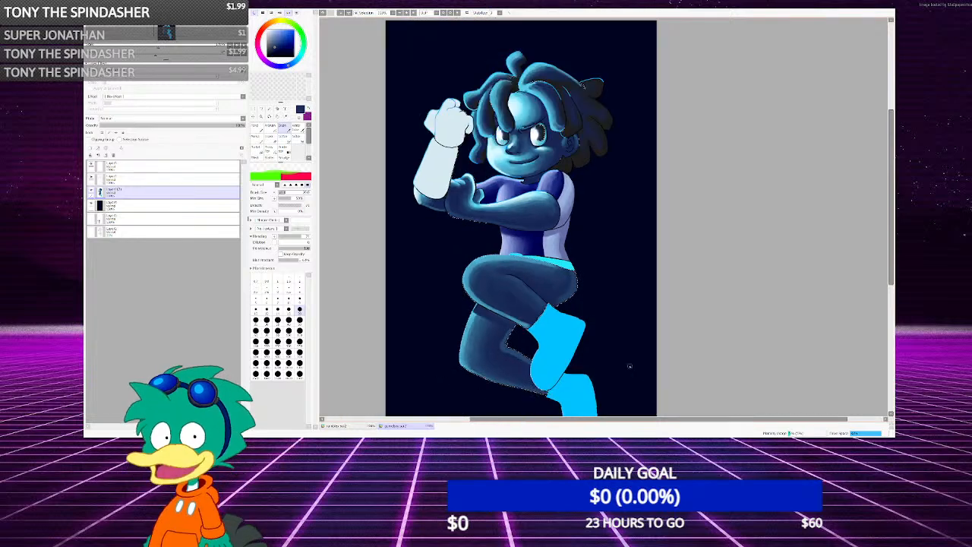
pyautogui.scroll(4, 590, 278)
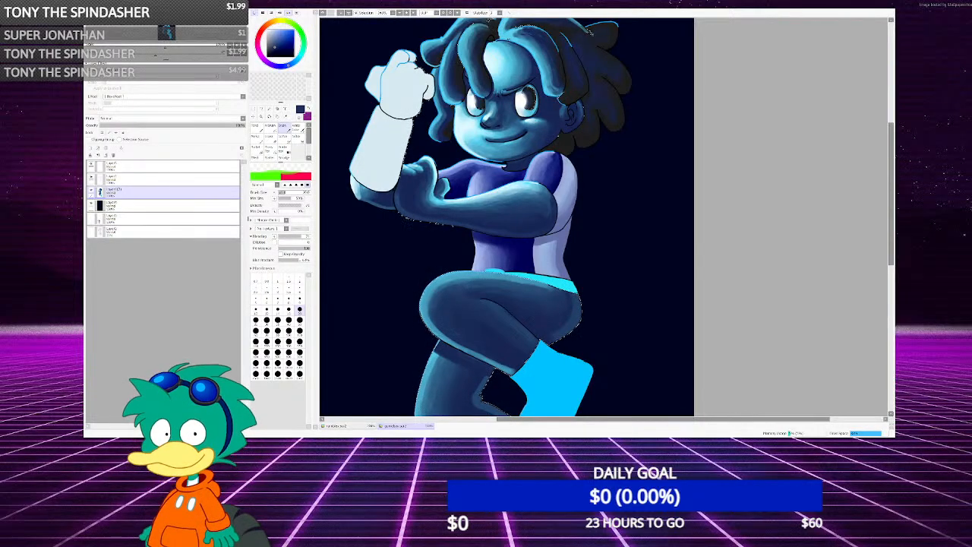
pyautogui.scroll(5, 365, 204)
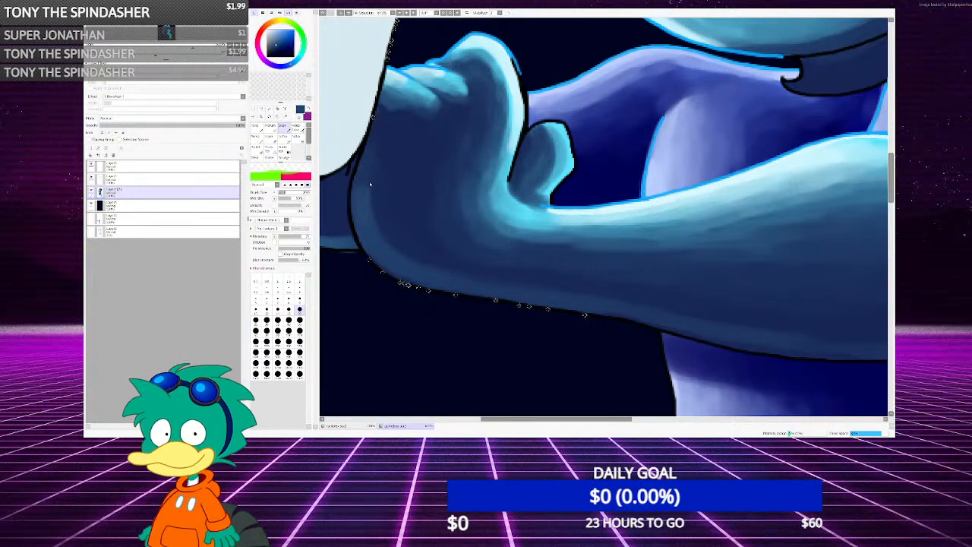
pyautogui.scroll(-3, 369, 181)
pyautogui.scroll(2, 493, 149)
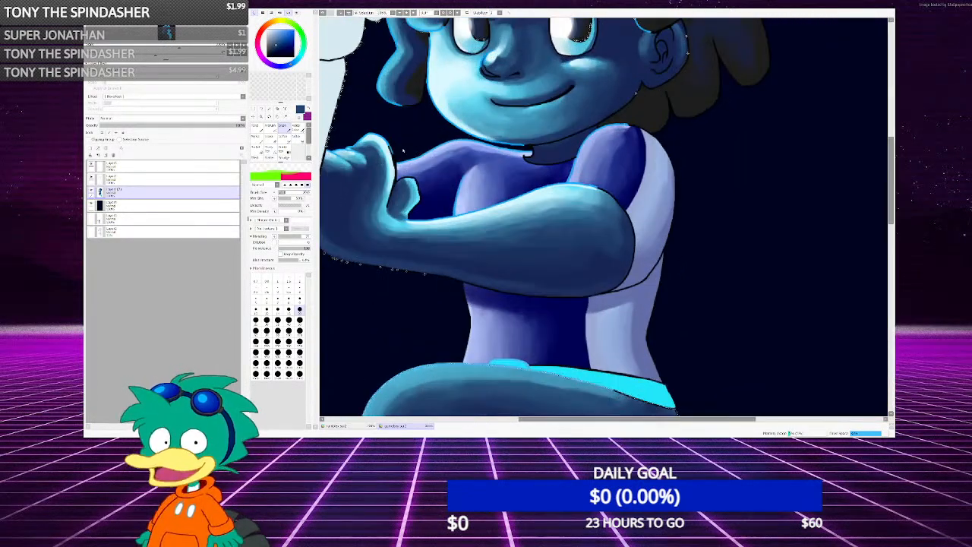
# Inspect the shirt's collar and shoulder highlights up close, and compare them with the legs and boots
pyautogui.scroll(3, 501, 152)
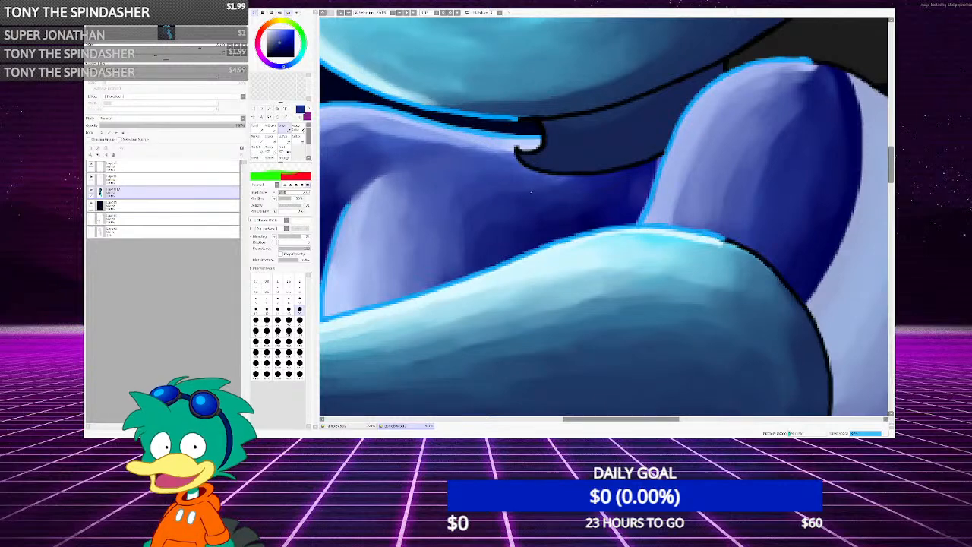
pyautogui.scroll(1, 532, 148)
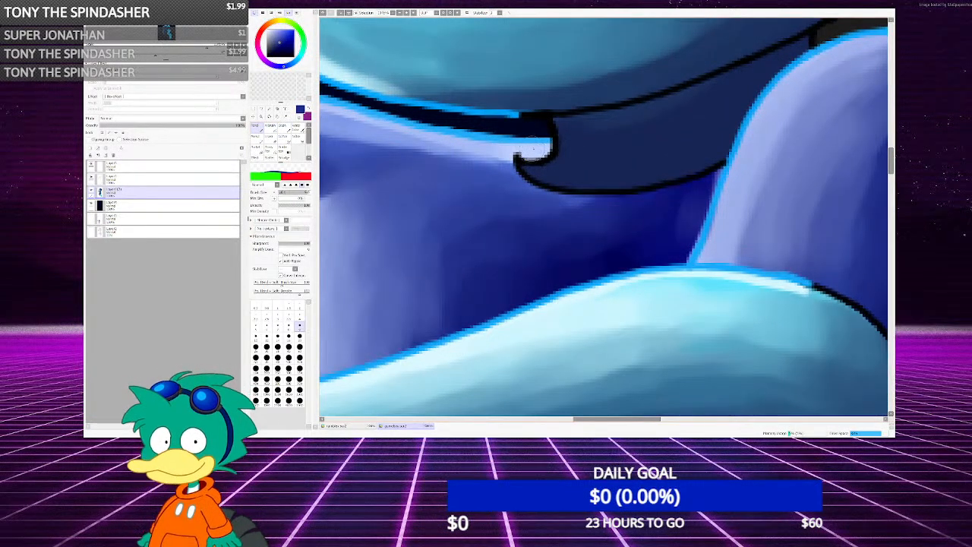
pyautogui.scroll(-5, 509, 160)
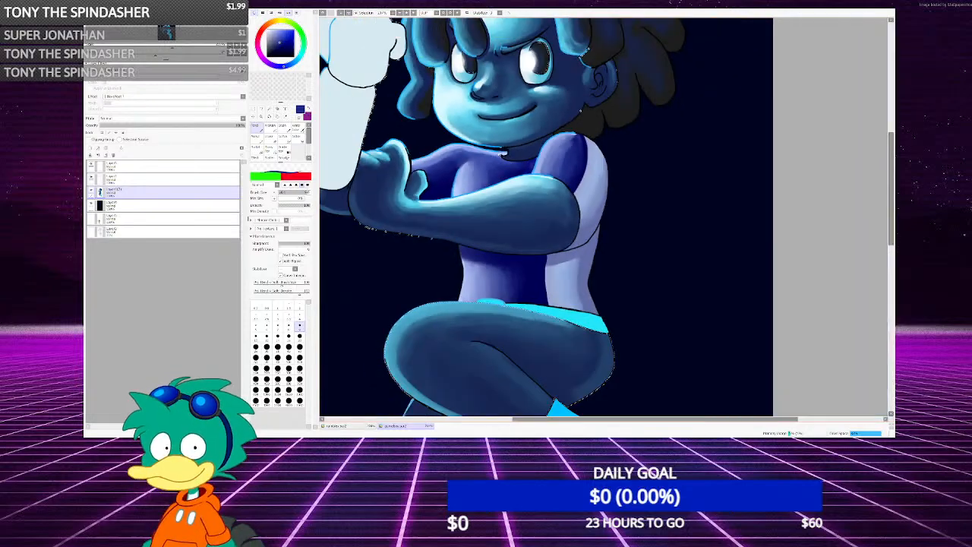
pyautogui.scroll(2, 531, 157)
pyautogui.scroll(6, 549, 171)
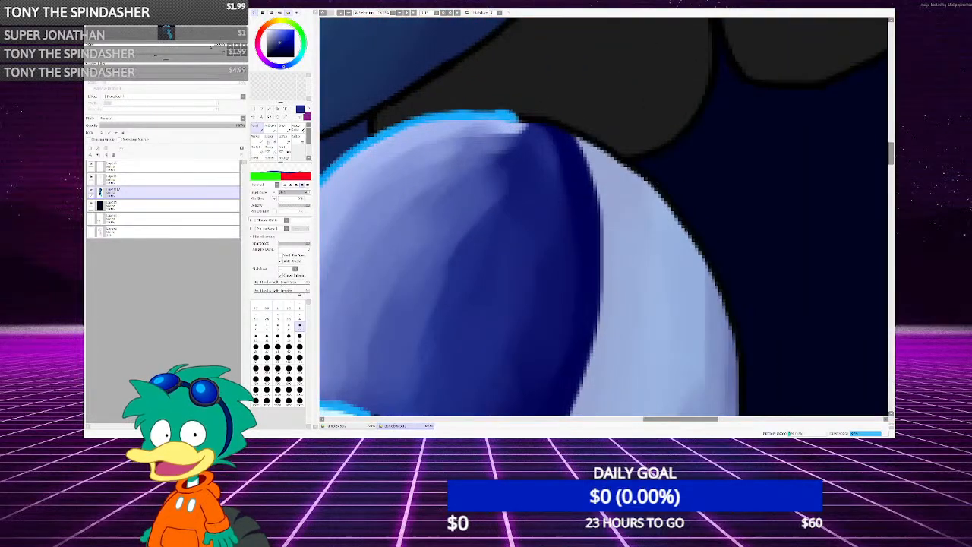
pyautogui.press('b')
pyautogui.scroll(1, 604, 209)
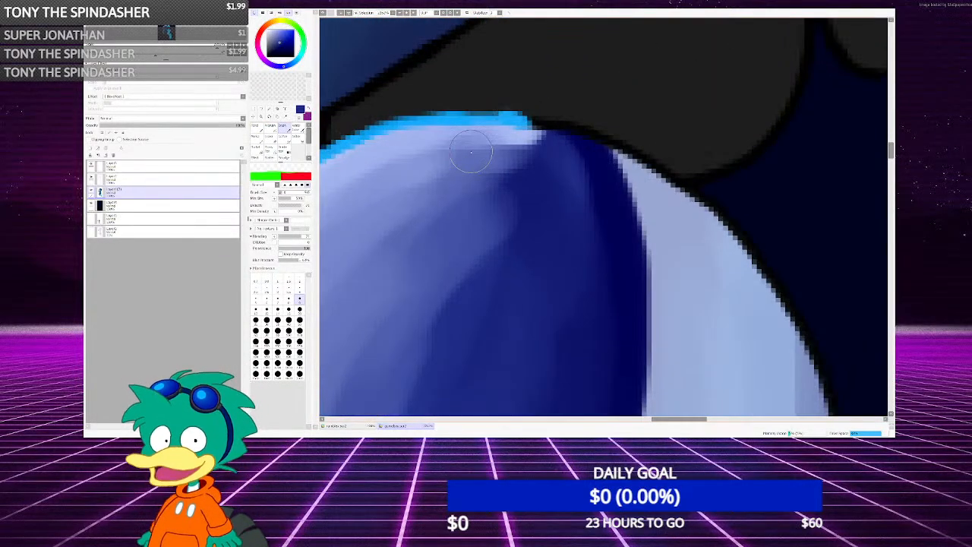
pyautogui.scroll(-6, 524, 264)
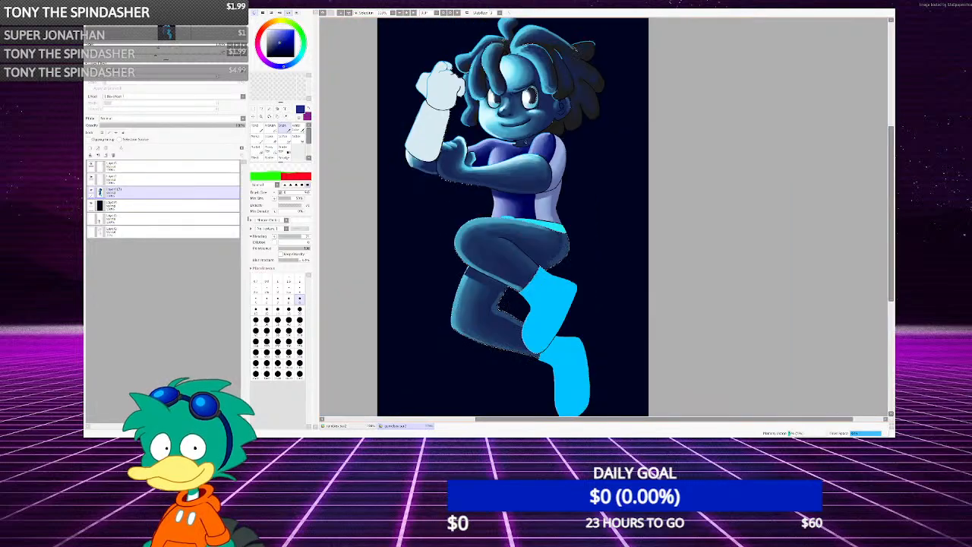
pyautogui.scroll(4, 532, 281)
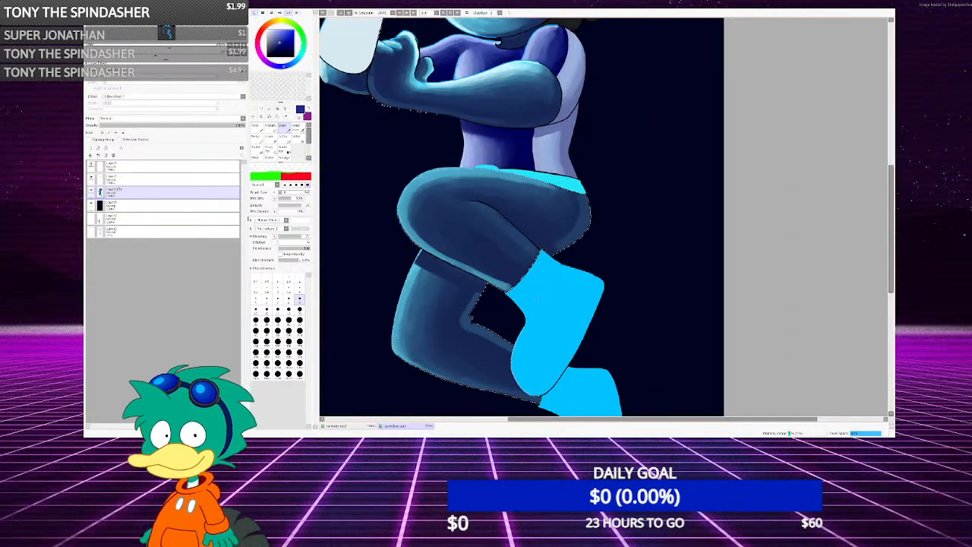
# Paint sampled dark blue over the end of the teal highlight beneath the upper leg, beside the boot cuff
pyautogui.scroll(5, 380, 228)
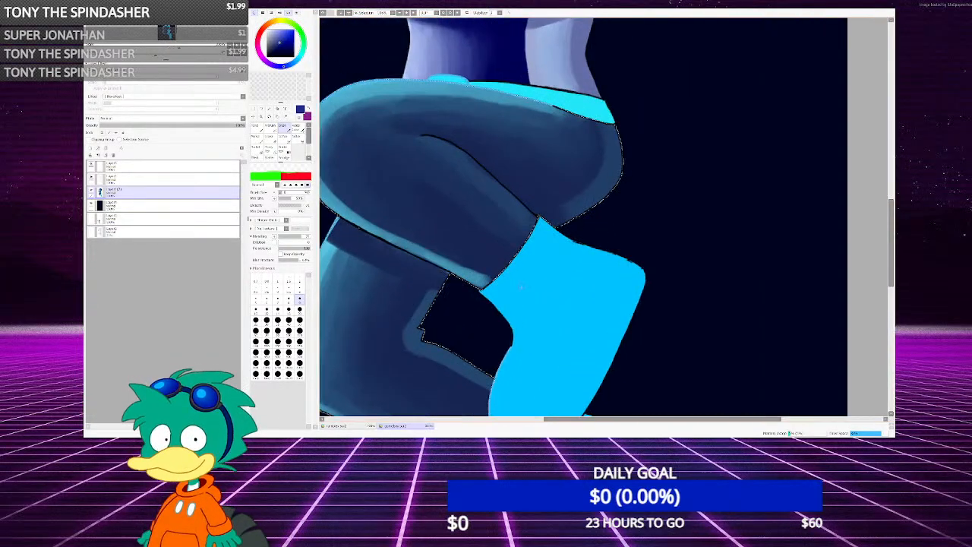
pyautogui.click(299, 310)
pyautogui.scroll(-4, 519, 249)
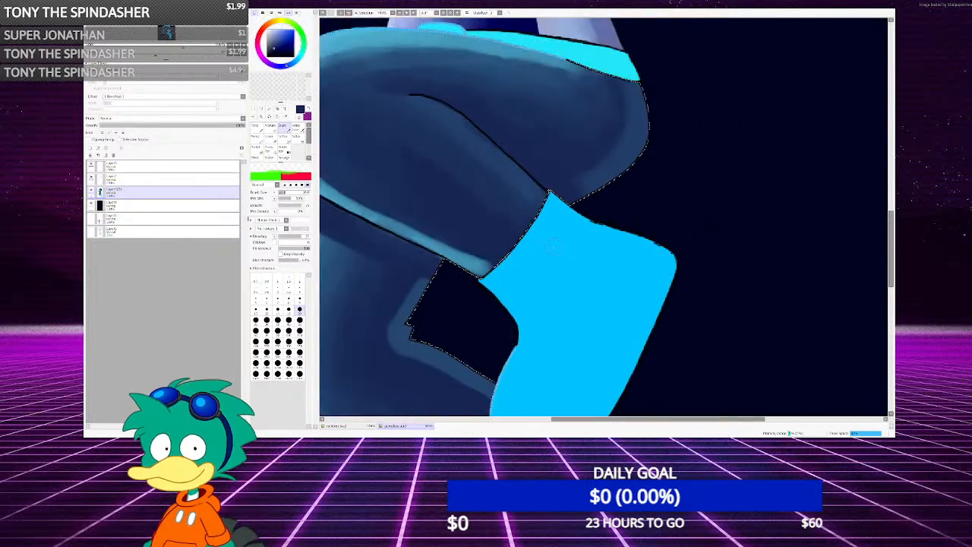
pyautogui.scroll(3, 536, 236)
pyautogui.moveTo(493, 232); pyautogui.dragTo(522, 144)
pyautogui.moveTo(536, 178)
pyautogui.mouseDown()
pyautogui.moveTo(538, 151)
pyautogui.moveTo(491, 217)
pyautogui.moveTo(500, 119)
pyautogui.mouseUp()
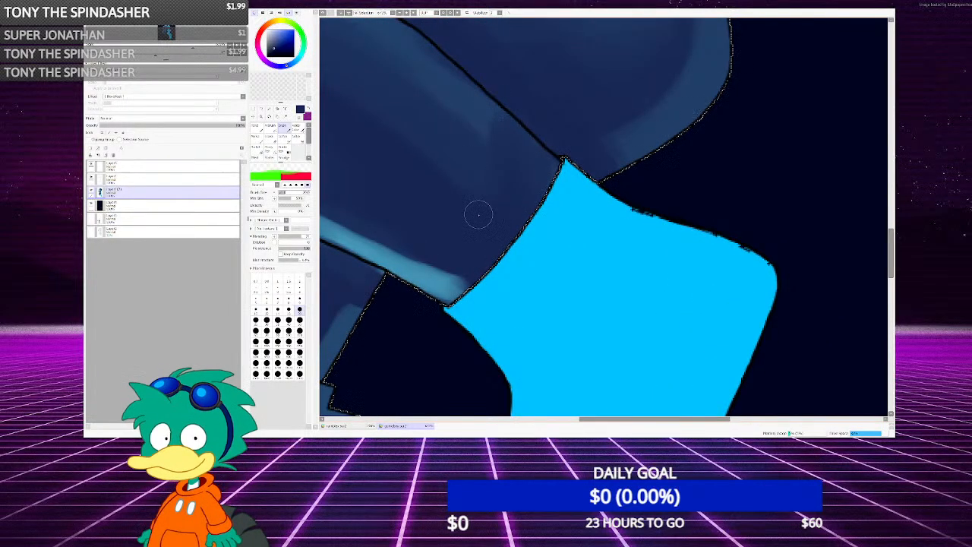
pyautogui.moveTo(457, 271)
pyautogui.mouseDown()
pyautogui.moveTo(443, 308)
pyautogui.moveTo(462, 271)
pyautogui.moveTo(422, 312)
pyautogui.moveTo(461, 228)
pyautogui.moveTo(424, 288)
pyautogui.mouseUp()
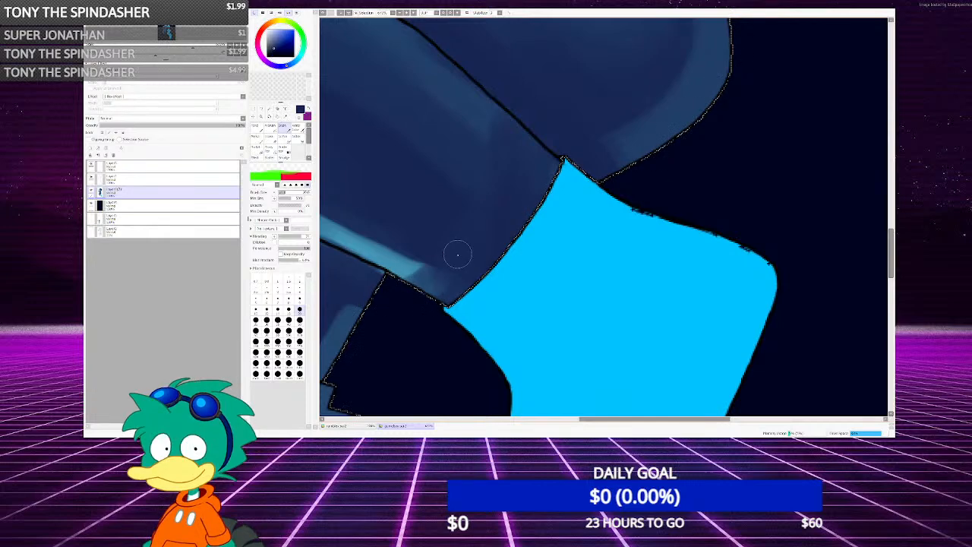
pyautogui.moveTo(456, 253); pyautogui.dragTo(430, 284)
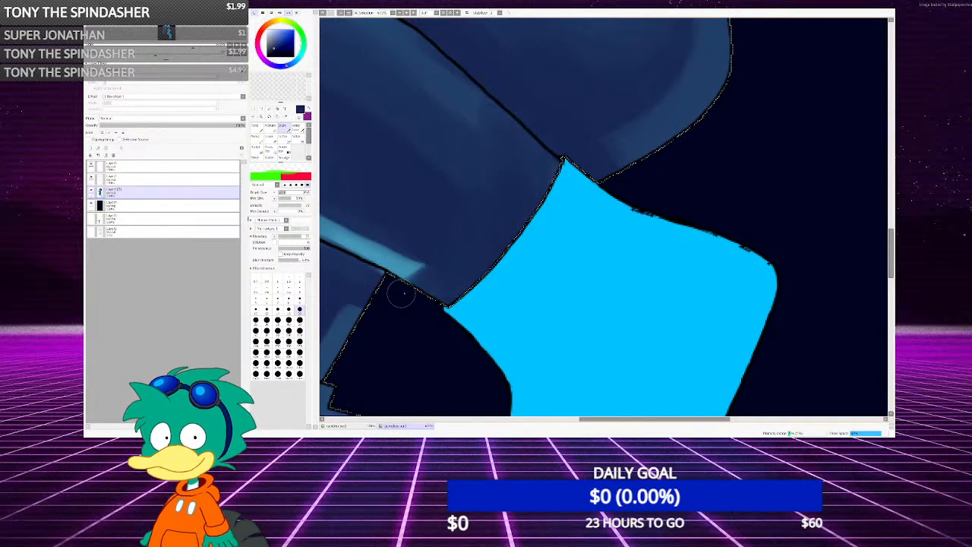
pyautogui.scroll(-5, 514, 210)
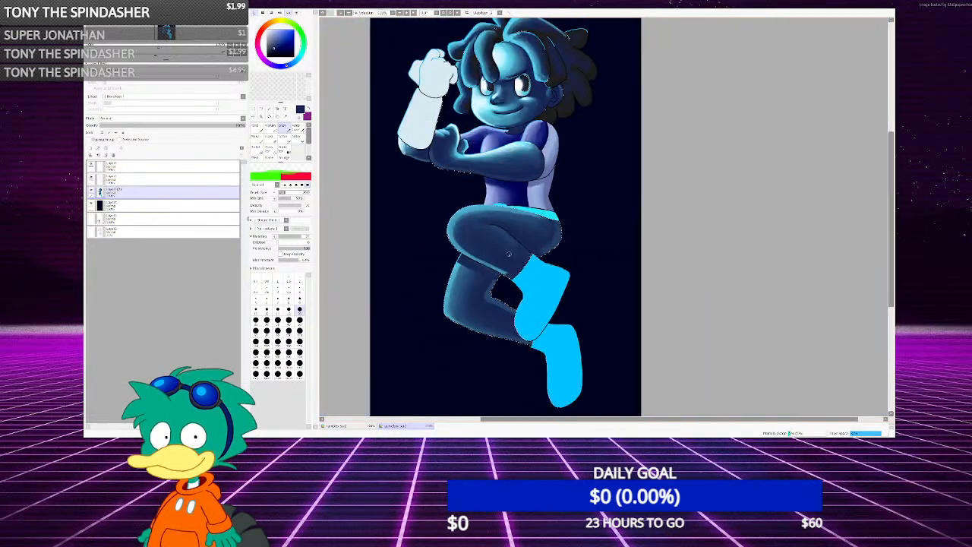
# Review the leg and waistband shading up close and compare it with the whole figure
pyautogui.scroll(3, 513, 248)
pyautogui.scroll(-1, 513, 248)
pyautogui.scroll(3, 513, 247)
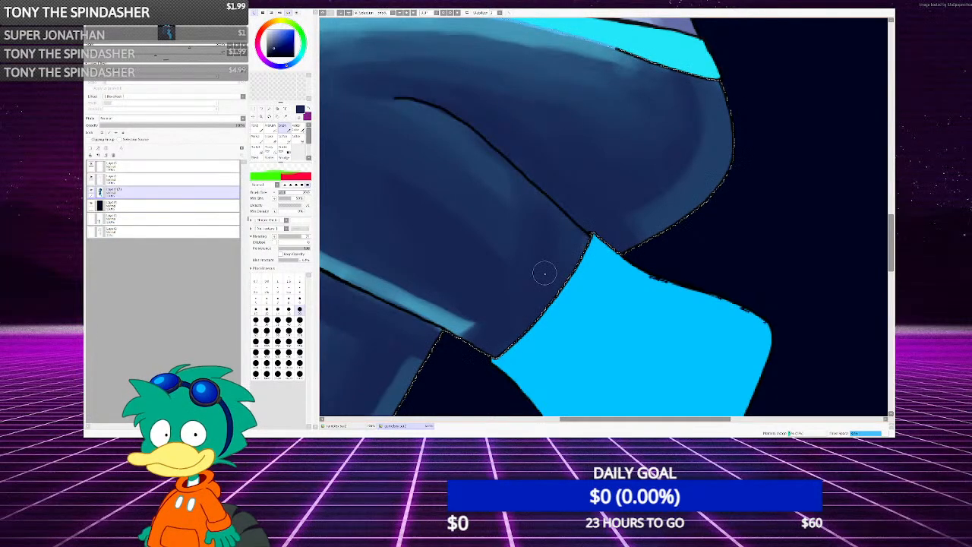
pyautogui.scroll(-5, 545, 274)
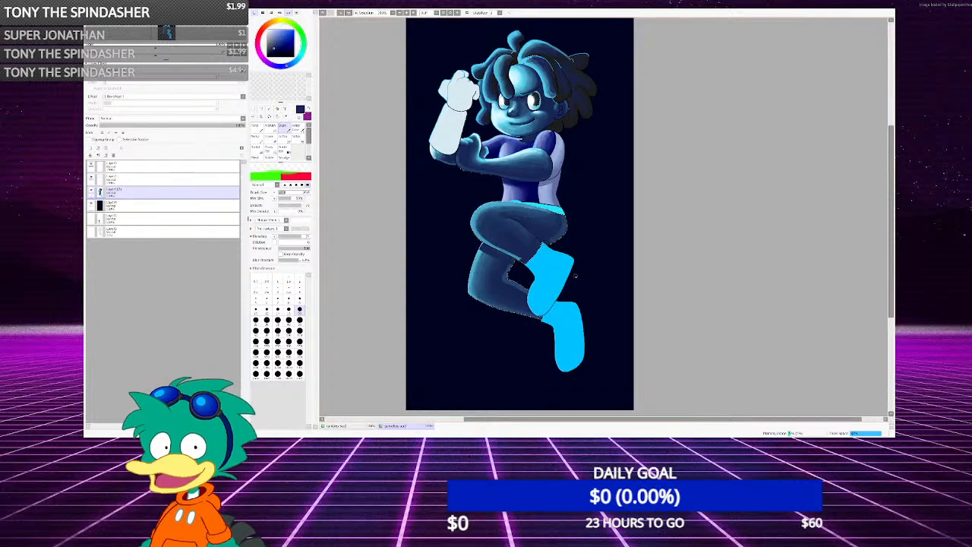
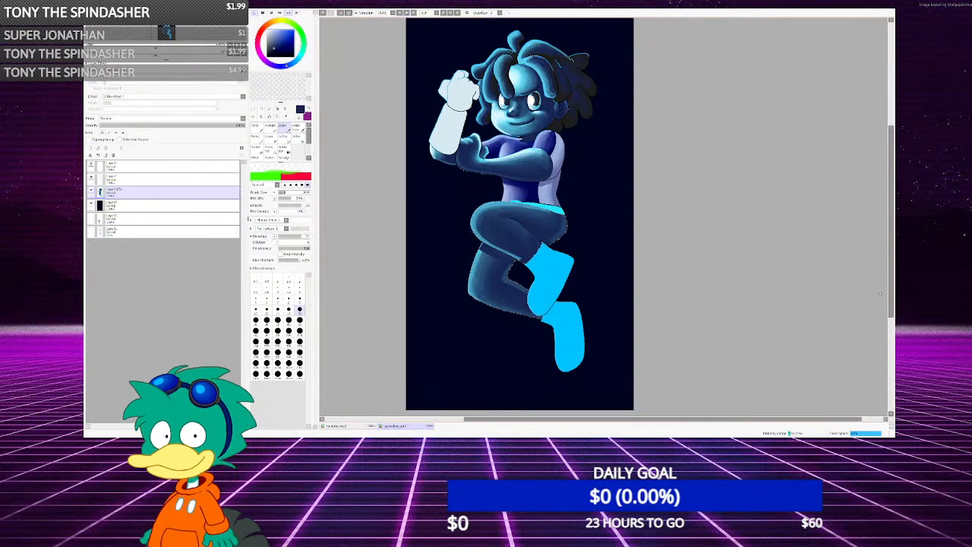
pyautogui.scroll(5, 558, 205)
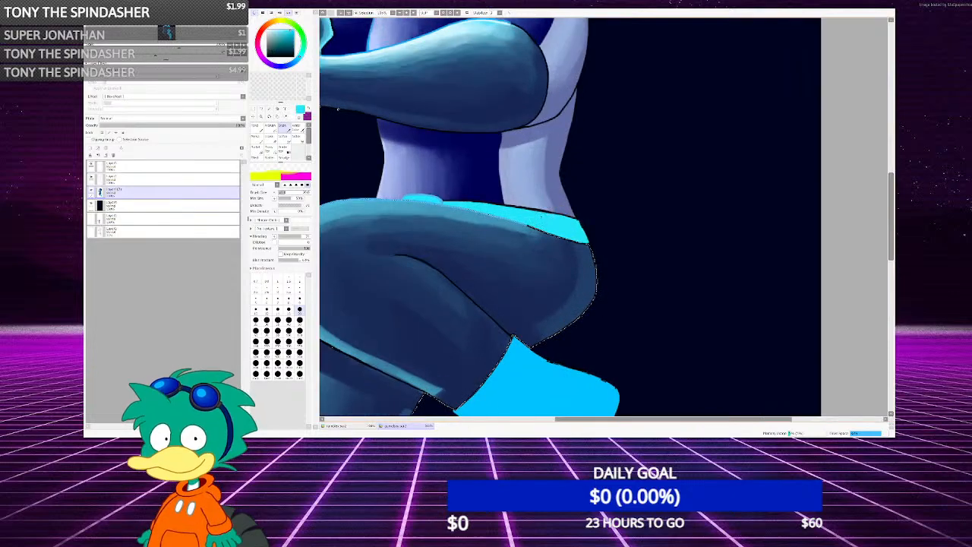
pyautogui.scroll(1, 563, 222)
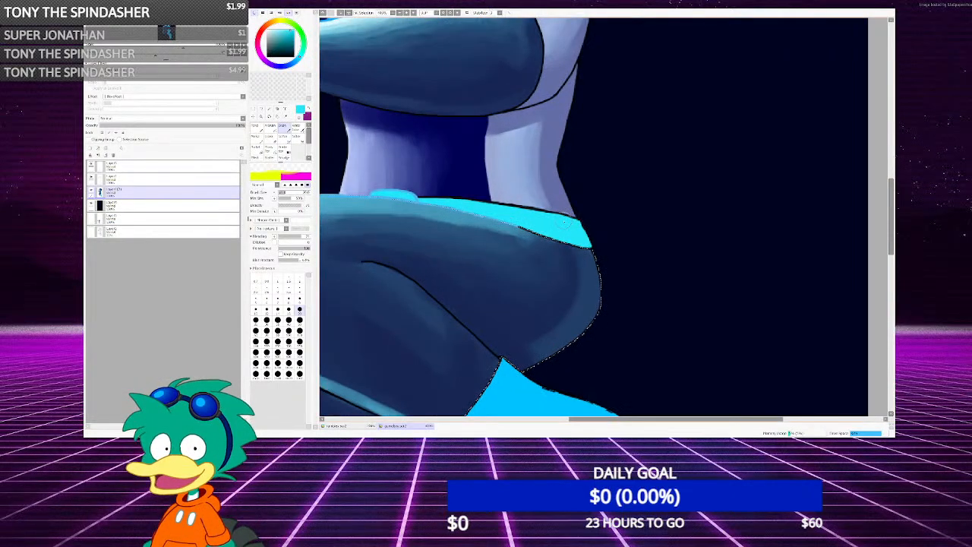
pyautogui.scroll(-5, 566, 222)
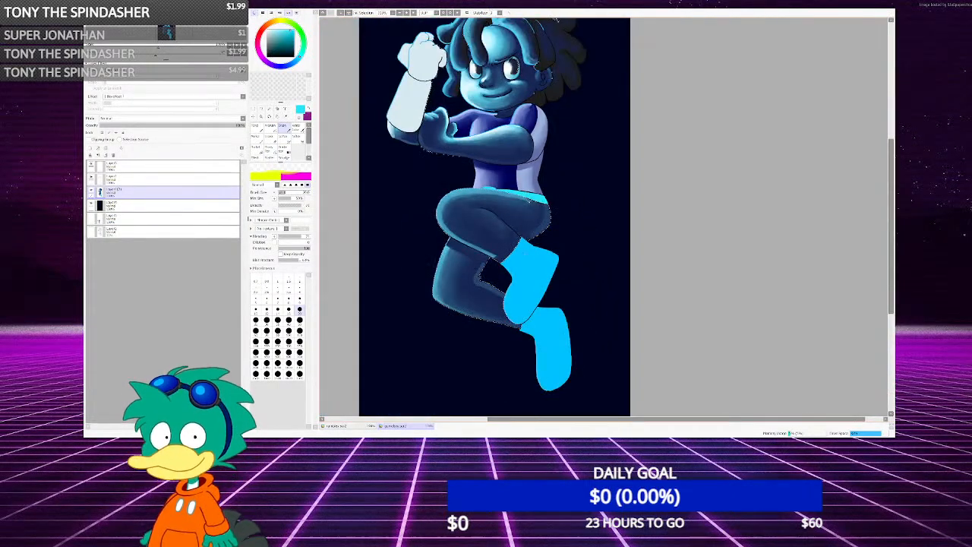
pyautogui.scroll(2, 483, 286)
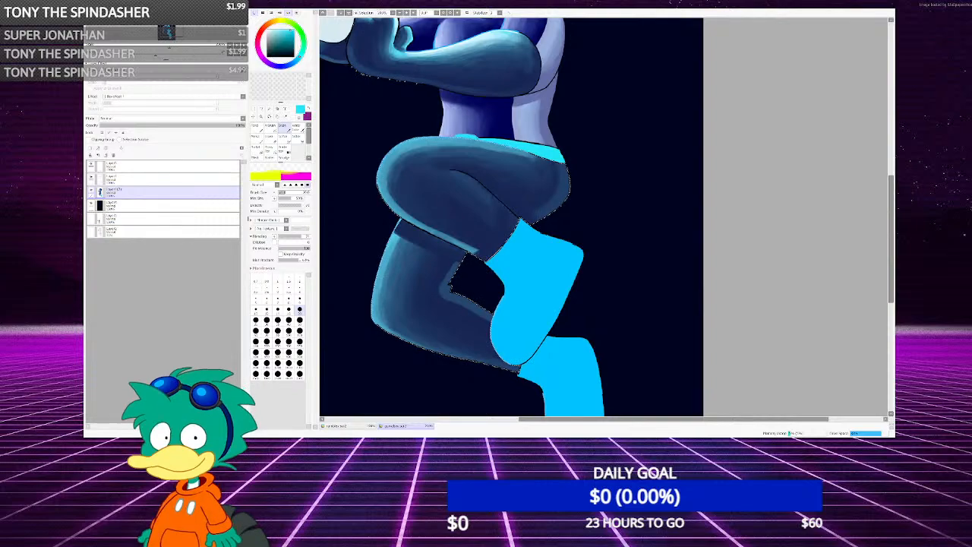
pyautogui.scroll(-5, 511, 217)
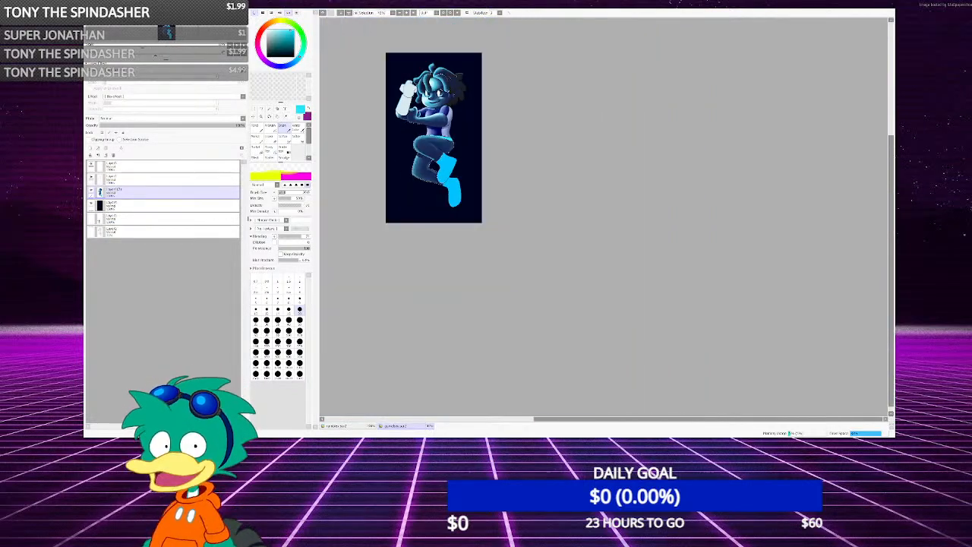
pyautogui.scroll(1, 450, 166)
pyautogui.scroll(3, 448, 152)
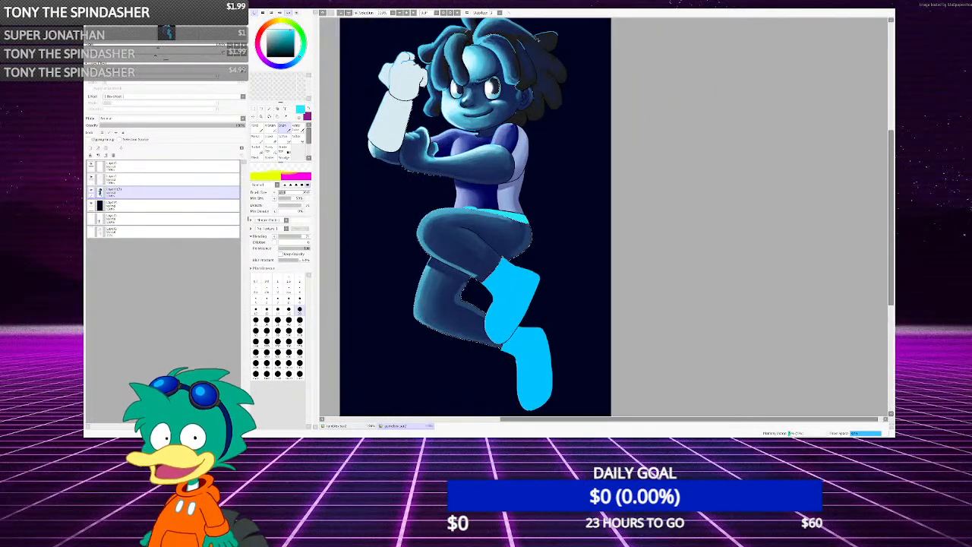
pyautogui.scroll(-1, 450, 190)
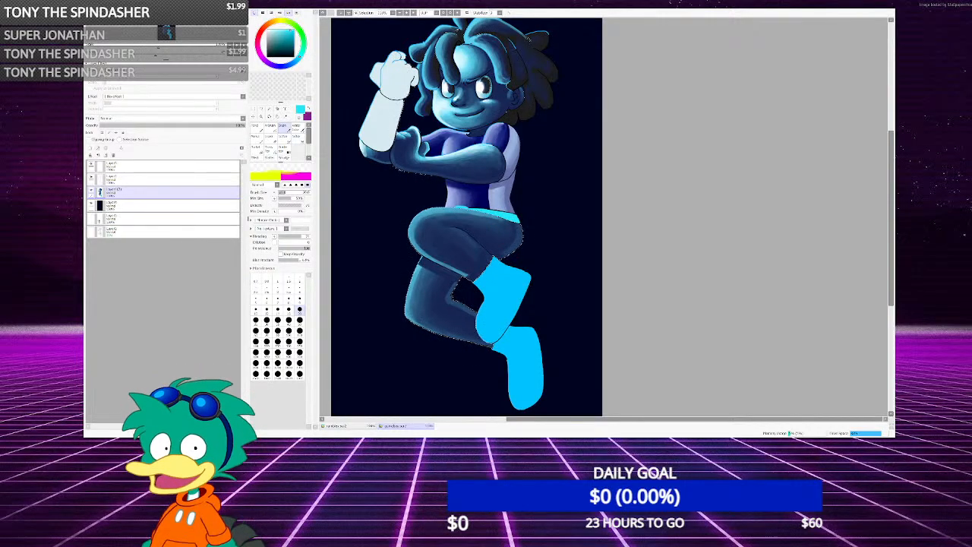
pyautogui.scroll(1, 466, 216)
pyautogui.scroll(-3, 466, 217)
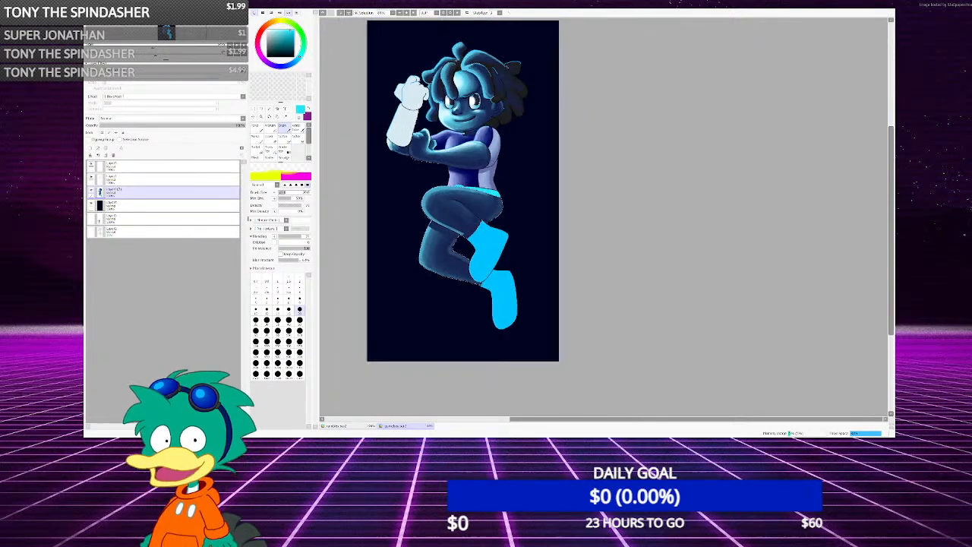
pyautogui.scroll(3, 467, 217)
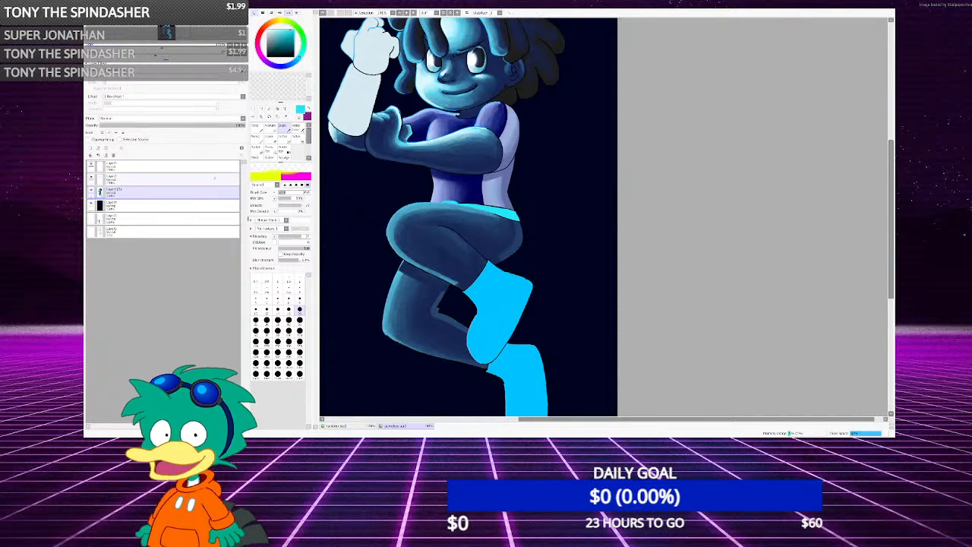
# Select the dark fill on the background layer with the Magic Wand
pyautogui.click(167, 204)
pyautogui.click(270, 109)
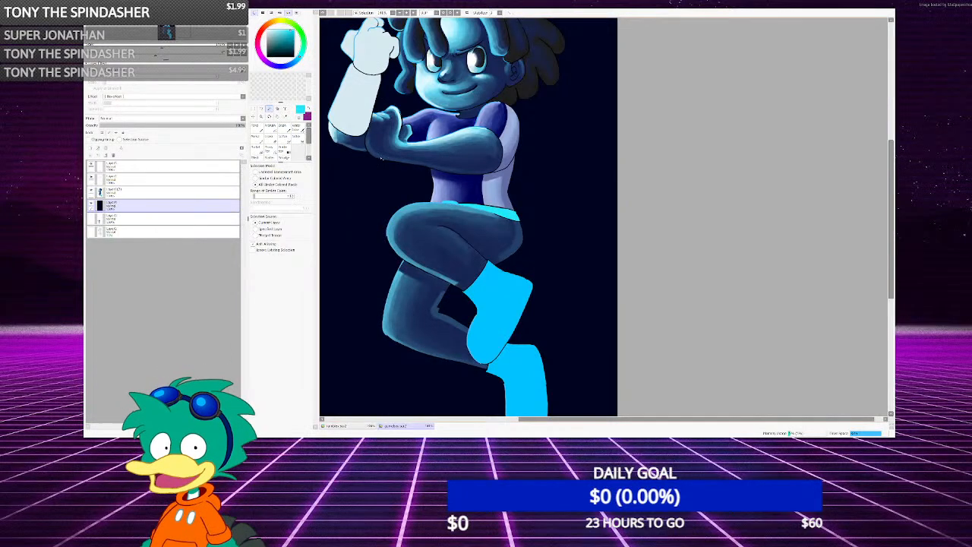
pyautogui.scroll(-3, 393, 169)
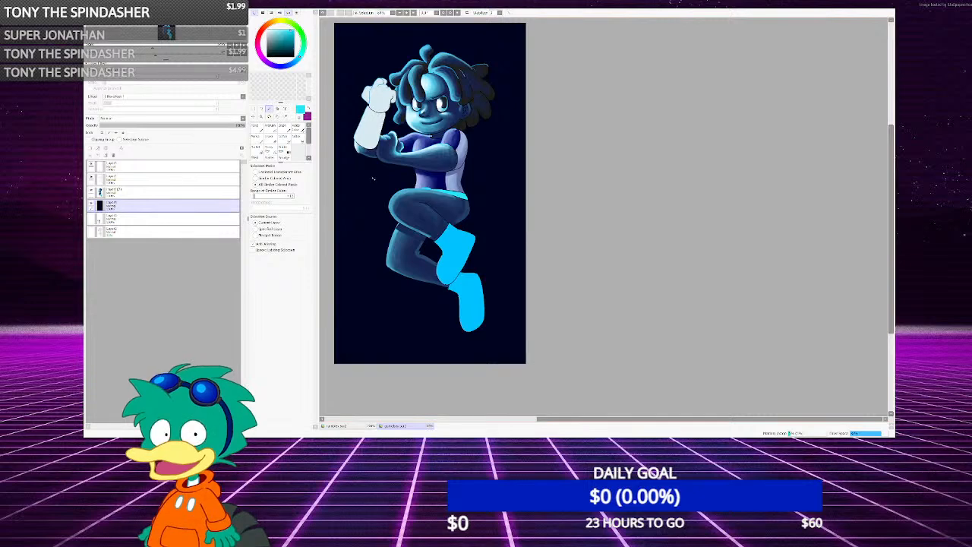
pyautogui.click(373, 180)
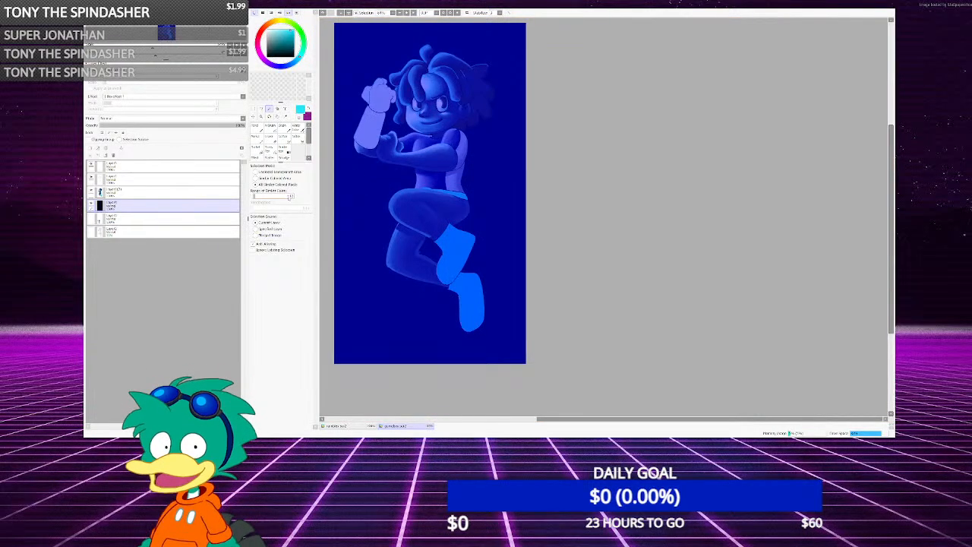
# Airbrush a large, soft medium-blue glow across the lower part of the background
pyautogui.press('n')
pyautogui.moveTo(299, 56); pyautogui.dragTo(291, 66)
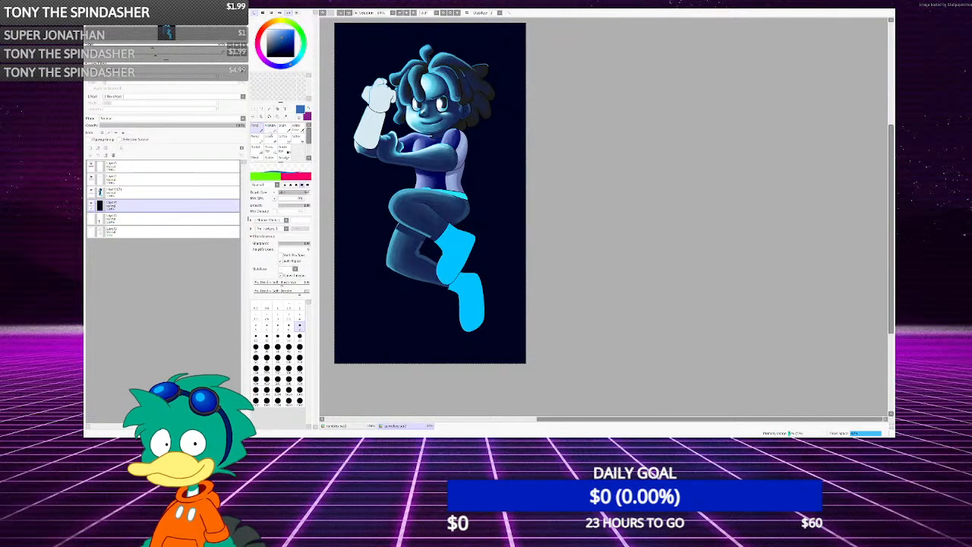
pyautogui.click(271, 134)
pyautogui.scroll(-4, 501, 274)
pyautogui.scroll(3, 446, 276)
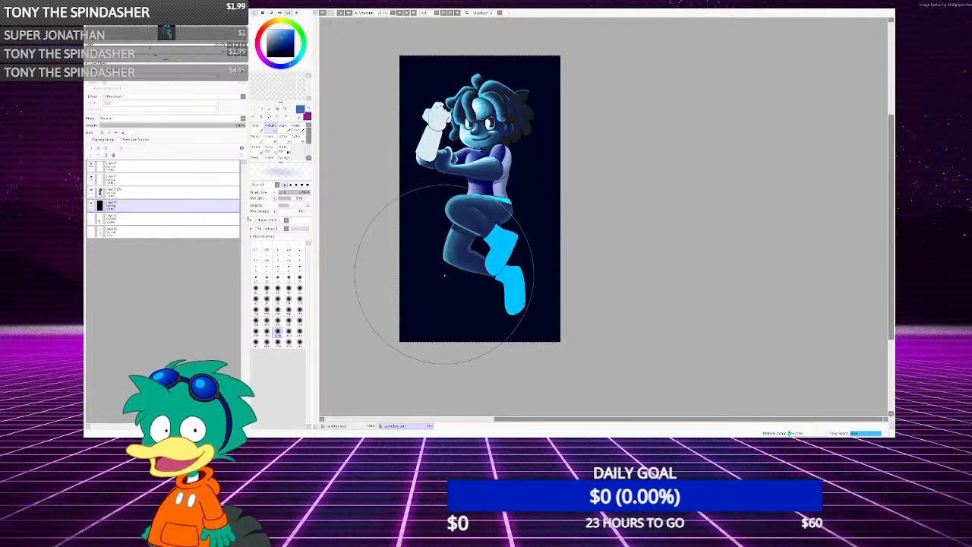
pyautogui.moveTo(434, 274)
pyautogui.mouseDown()
pyautogui.moveTo(457, 308)
pyautogui.moveTo(457, 333)
pyautogui.moveTo(432, 327)
pyautogui.moveTo(447, 296)
pyautogui.moveTo(442, 236)
pyautogui.moveTo(532, 226)
pyautogui.moveTo(501, 224)
pyautogui.moveTo(525, 248)
pyautogui.moveTo(500, 223)
pyautogui.moveTo(557, 238)
pyautogui.mouseUp()
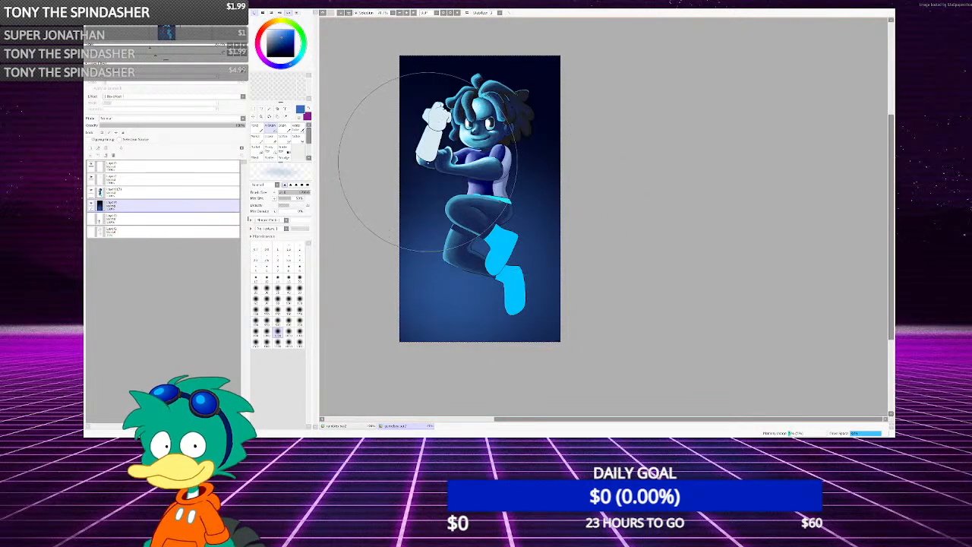
# Smooth the background gradient by alternating sampled dark navy and mid blue with the large airbrush
pyautogui.rightClick(538, 74)
pyautogui.moveTo(512, 200); pyautogui.dragTo(482, 238)
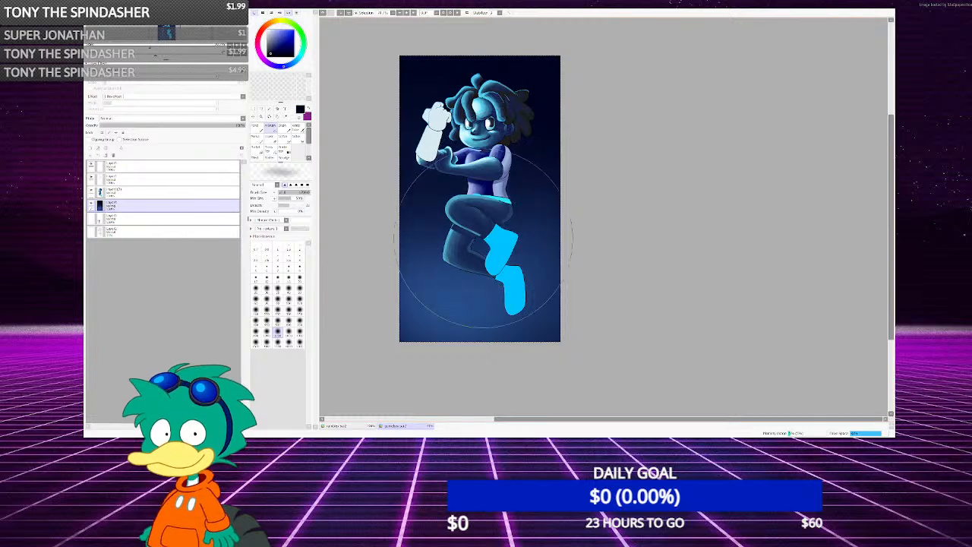
pyautogui.rightClick(444, 310)
pyautogui.moveTo(428, 275); pyautogui.dragTo(395, 142)
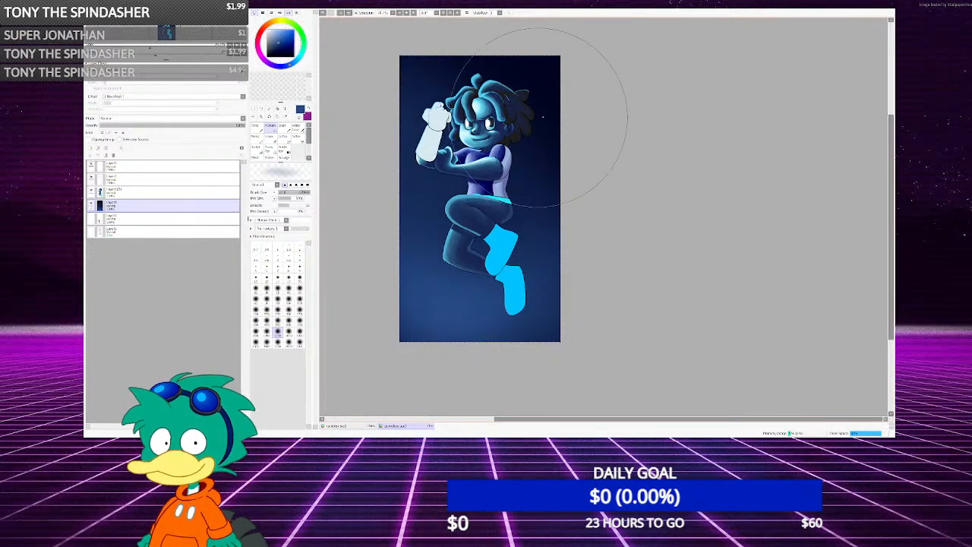
pyautogui.rightClick(563, 57)
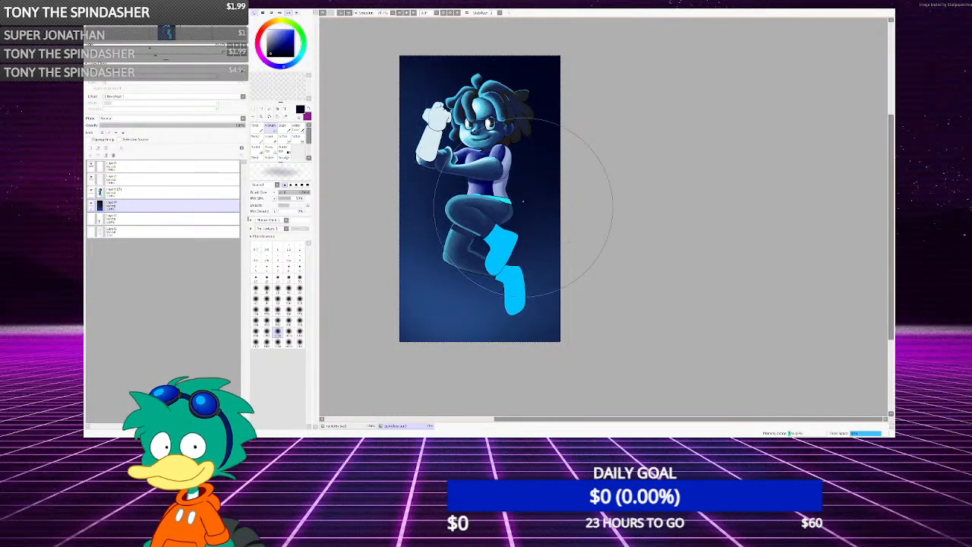
pyautogui.moveTo(502, 205)
pyautogui.mouseDown()
pyautogui.moveTo(517, 237)
pyautogui.moveTo(497, 274)
pyautogui.mouseUp()
pyautogui.rightClick(423, 303)
pyautogui.moveTo(423, 302)
pyautogui.mouseDown()
pyautogui.moveTo(477, 230)
pyautogui.moveTo(467, 219)
pyautogui.moveTo(499, 217)
pyautogui.moveTo(450, 192)
pyautogui.mouseUp()
pyautogui.rightClick(558, 61)
# Make the line-art layer active and clear the background selection
pyautogui.scroll(5, 424, 164)
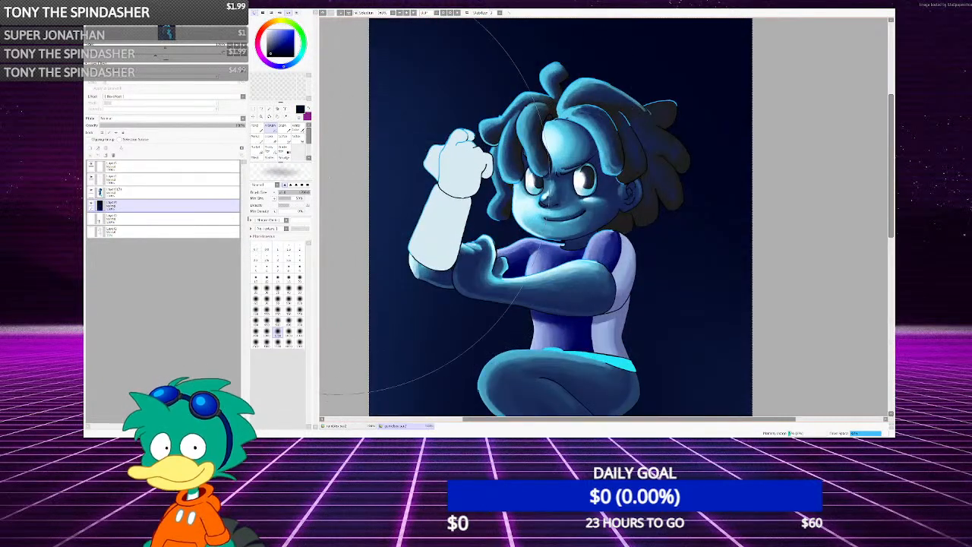
pyautogui.click(268, 109)
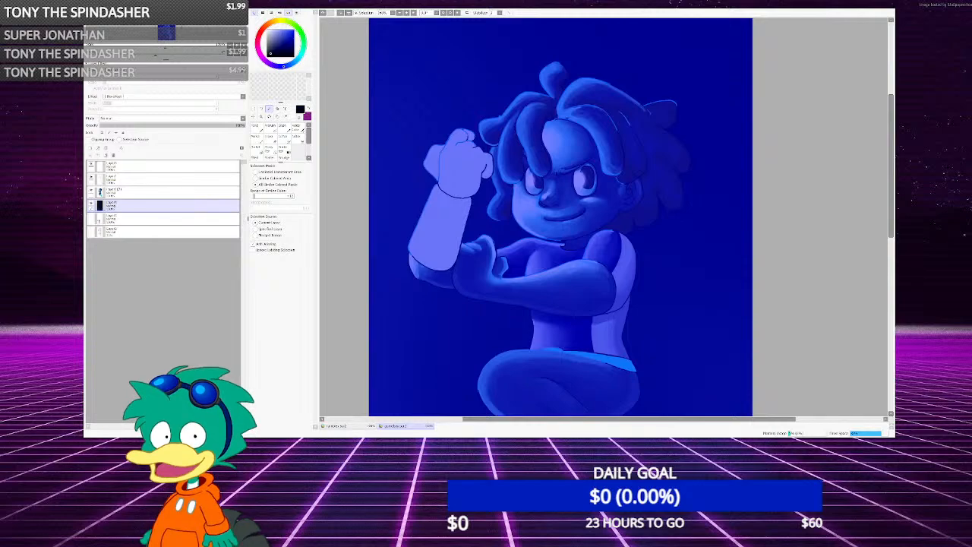
pyautogui.click(163, 180)
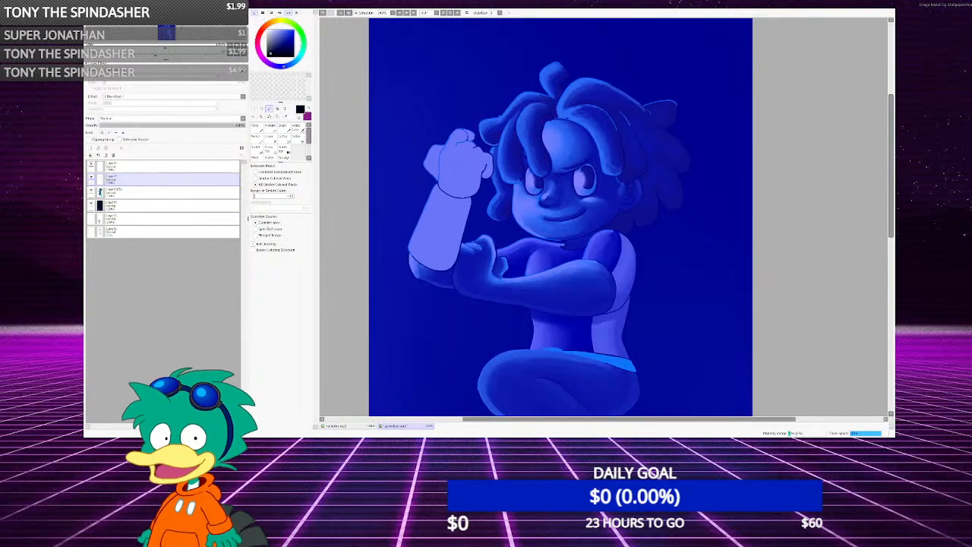
pyautogui.hotkey('ctrl', 'd')
# Draw two thin black lines with a small hard brush across the raised glove's outer bulge, ending at the hand's blue outline
pyautogui.scroll(5, 481, 174)
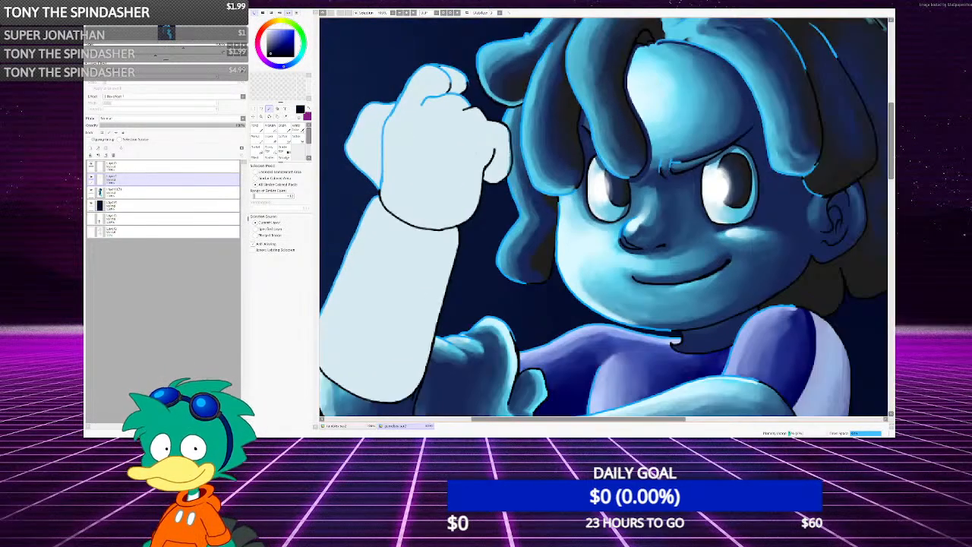
pyautogui.scroll(5, 471, 175)
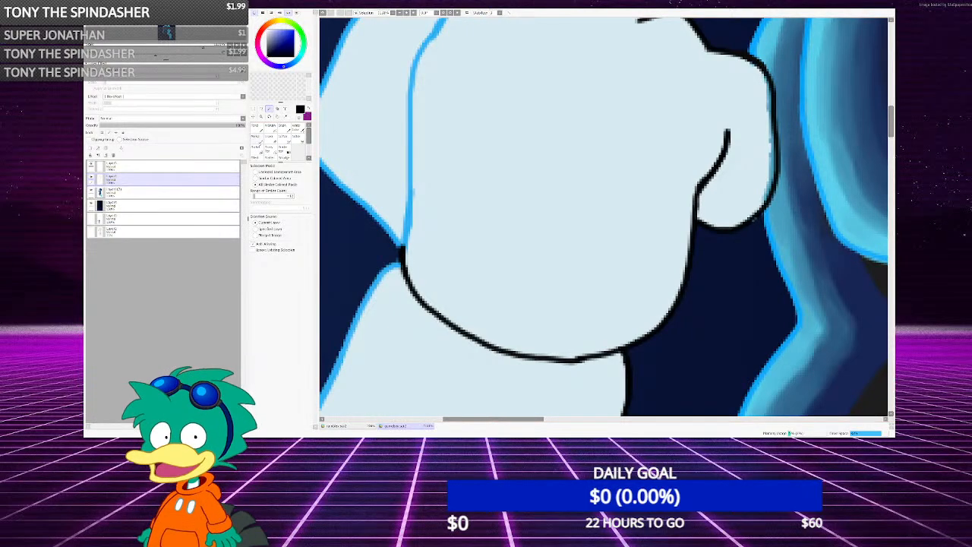
pyautogui.press('n')
pyautogui.press('[')
pyautogui.press('[')
pyautogui.press('[')
pyautogui.press('[')
pyautogui.press('[')
pyautogui.press('[')
pyautogui.press('[')
pyautogui.scroll(-2, 524, 201)
pyautogui.scroll(3, 521, 195)
pyautogui.scroll(-4, 483, 209)
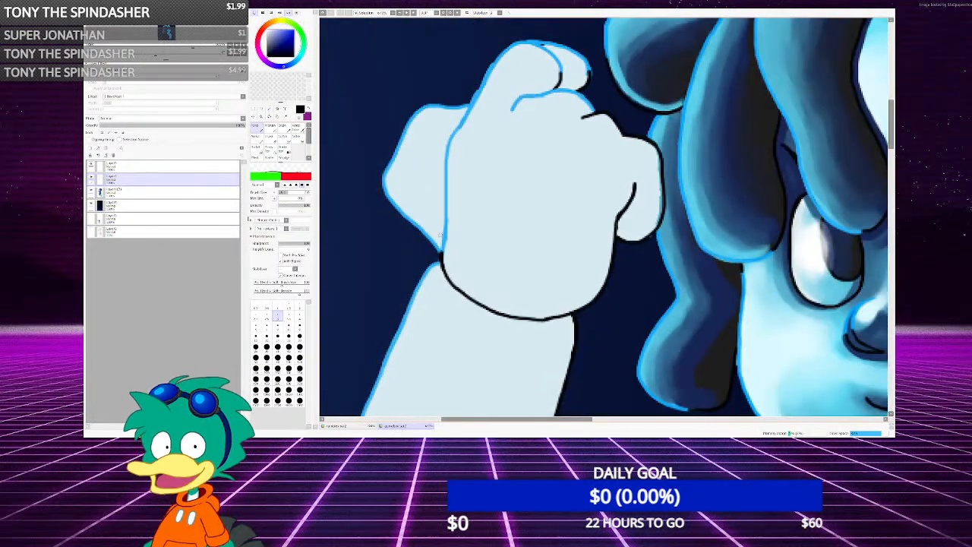
pyautogui.scroll(5, 412, 202)
pyautogui.scroll(-3, 411, 205)
pyautogui.scroll(4, 401, 91)
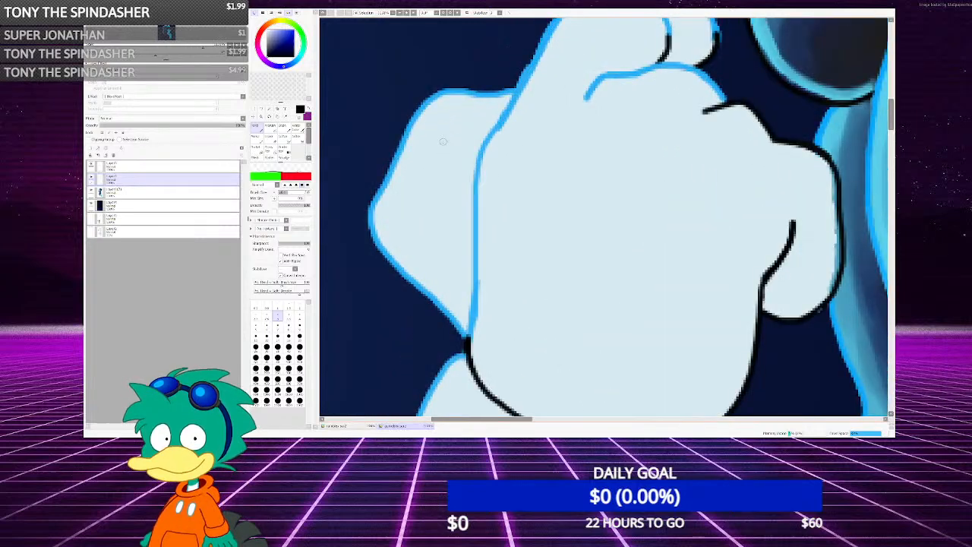
pyautogui.moveTo(397, 90)
pyautogui.mouseDown()
pyautogui.moveTo(438, 104)
pyautogui.moveTo(513, 192)
pyautogui.mouseUp()
pyautogui.scroll(1, 508, 128)
pyautogui.moveTo(543, 143)
pyautogui.mouseDown()
pyautogui.moveTo(466, 58)
pyautogui.moveTo(424, 57)
pyautogui.moveTo(380, 76)
pyautogui.moveTo(437, 54)
pyautogui.moveTo(474, 61)
pyautogui.mouseUp()
# Repaint the hand's outline in its sampled light blue where the two upper black lines meet it
pyautogui.scroll(-3, 505, 137)
pyautogui.scroll(3, 537, 132)
pyautogui.rightClick(542, 133)
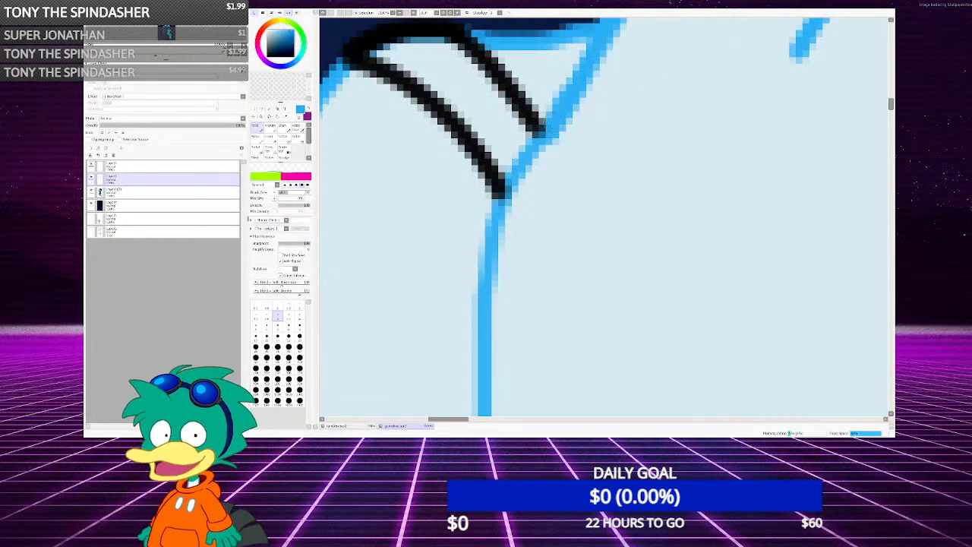
pyautogui.moveTo(542, 132)
pyautogui.mouseDown()
pyautogui.moveTo(498, 196)
pyautogui.moveTo(502, 226)
pyautogui.moveTo(521, 171)
pyautogui.mouseUp()
pyautogui.scroll(-3, 521, 171)
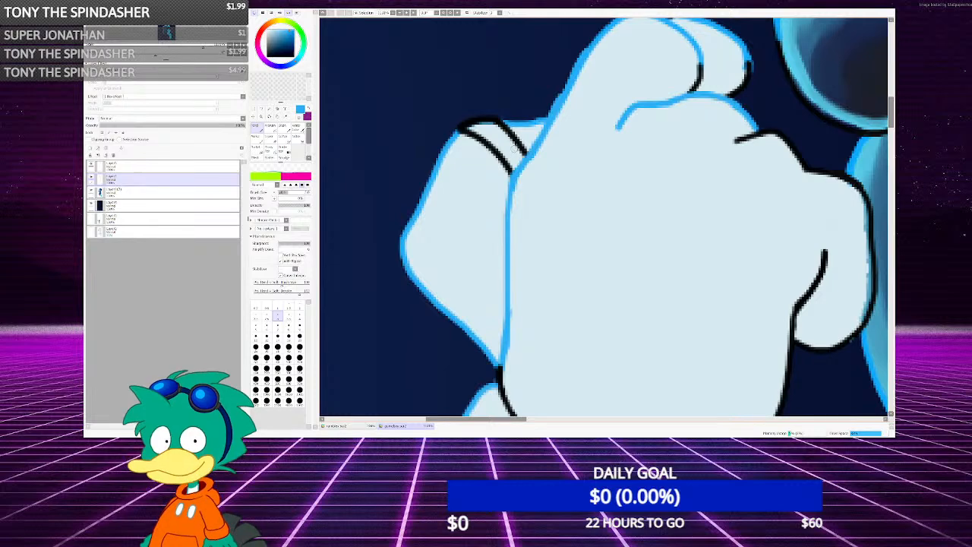
# Draw two more curved black lines across the lower part of the glove's outer bulge and blacken its edge between them
pyautogui.scroll(4, 510, 159)
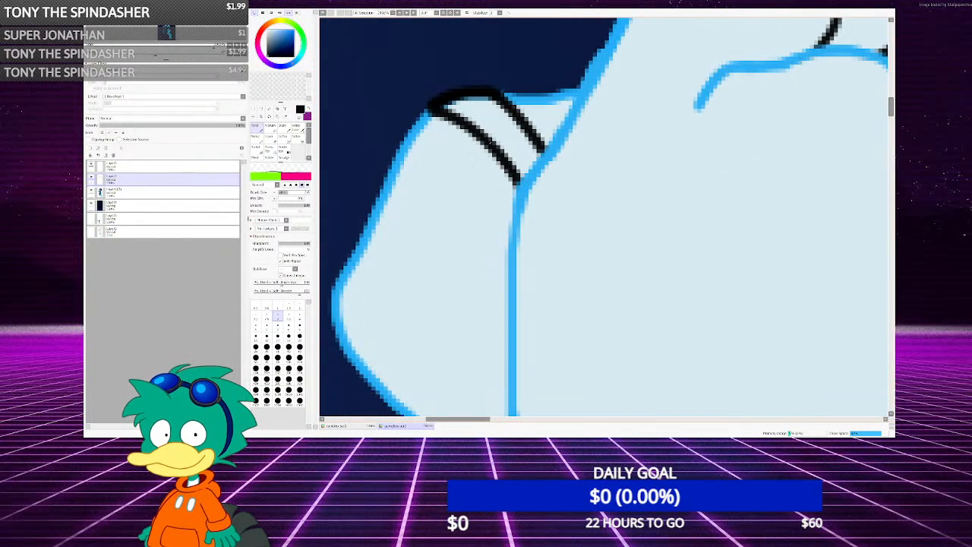
pyautogui.scroll(-3, 450, 93)
pyautogui.scroll(6, 423, 203)
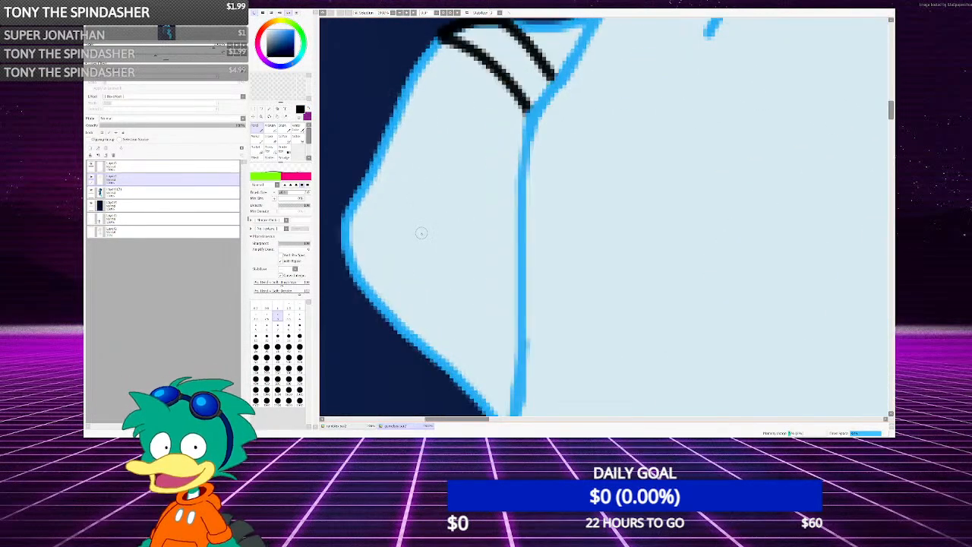
pyautogui.scroll(-2, 363, 250)
pyautogui.moveTo(407, 211)
pyautogui.mouseDown()
pyautogui.moveTo(508, 190)
pyautogui.moveTo(608, 202)
pyautogui.moveTo(524, 185)
pyautogui.moveTo(445, 192)
pyautogui.moveTo(404, 214)
pyautogui.moveTo(405, 226)
pyautogui.mouseUp()
pyautogui.moveTo(509, 344)
pyautogui.mouseDown()
pyautogui.moveTo(464, 269)
pyautogui.moveTo(520, 238)
pyautogui.moveTo(569, 241)
pyautogui.mouseUp()
pyautogui.moveTo(440, 268)
pyautogui.mouseDown()
pyautogui.moveTo(413, 253)
pyautogui.moveTo(376, 200)
pyautogui.moveTo(359, 147)
pyautogui.moveTo(362, 182)
pyautogui.moveTo(435, 272)
pyautogui.mouseUp()
pyautogui.scroll(-7, 452, 247)
pyautogui.scroll(2, 458, 206)
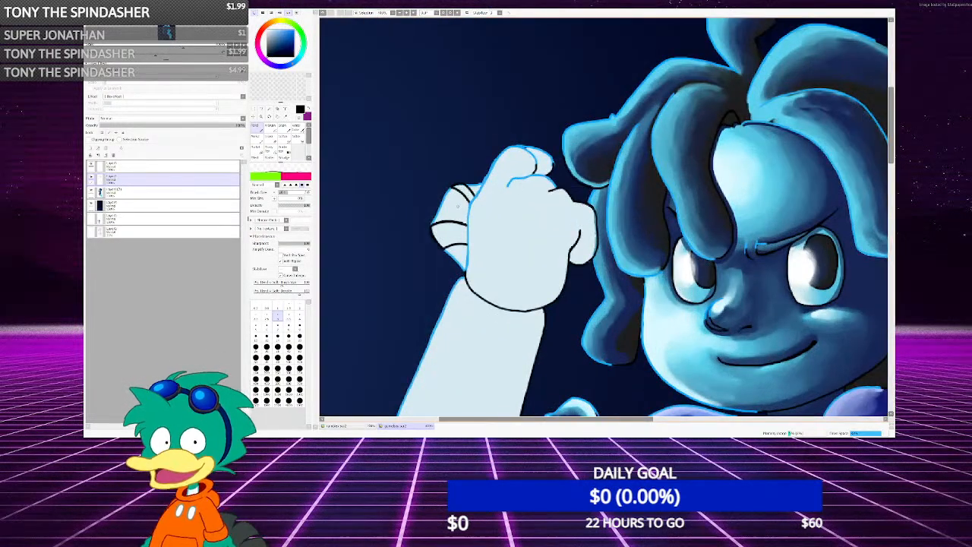
# Draw a third curved black line just below the two upper ones and extend the black edge at the bulge's upper corner to it
pyautogui.scroll(2, 457, 206)
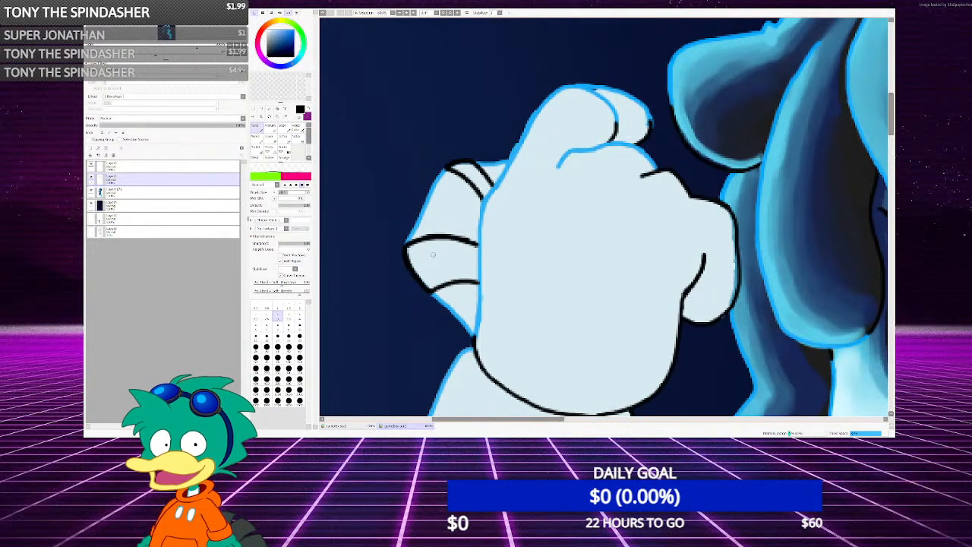
pyautogui.scroll(4, 441, 197)
pyautogui.moveTo(422, 144)
pyautogui.mouseDown()
pyautogui.moveTo(474, 158)
pyautogui.moveTo(549, 207)
pyautogui.moveTo(584, 252)
pyautogui.mouseUp()
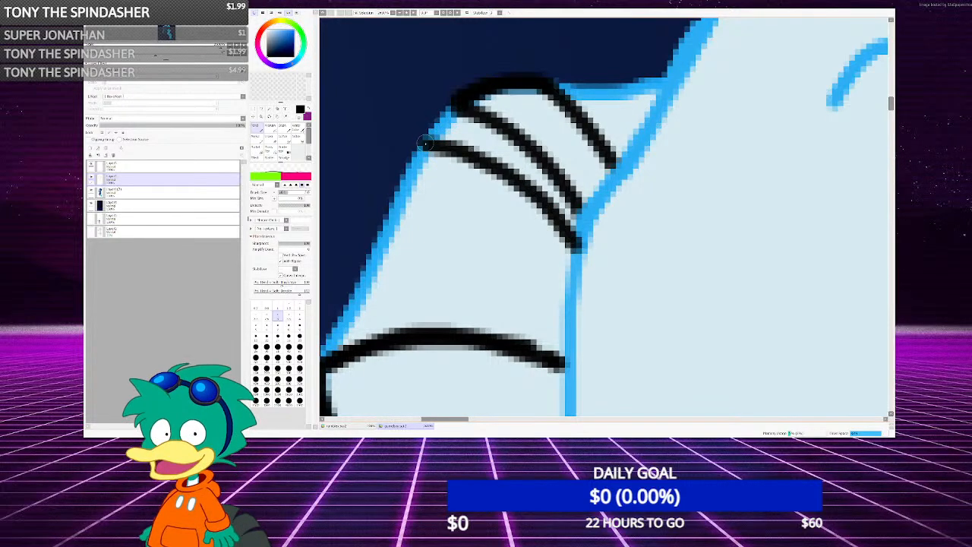
pyautogui.moveTo(426, 142)
pyautogui.mouseDown()
pyautogui.moveTo(465, 98)
pyautogui.moveTo(433, 142)
pyautogui.mouseUp()
pyautogui.moveTo(608, 205)
pyautogui.mouseDown()
pyautogui.moveTo(581, 191)
pyautogui.moveTo(548, 241)
pyautogui.mouseUp()
# Erase the middle one of the three upper black lines on the glove's outer bulge
pyautogui.rightClick(571, 190)
pyautogui.click(270, 138)
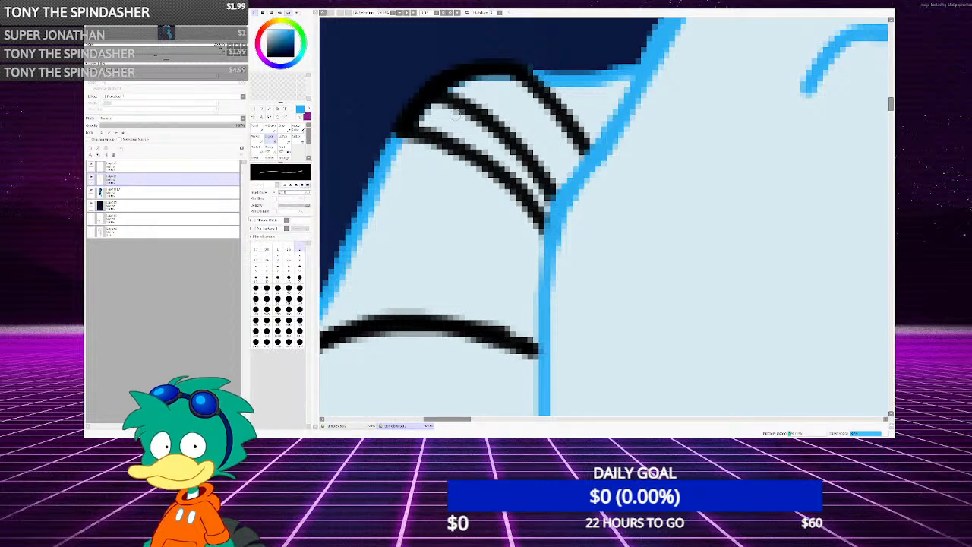
pyautogui.scroll(1, 465, 113)
pyautogui.moveTo(475, 105)
pyautogui.mouseDown()
pyautogui.moveTo(433, 112)
pyautogui.moveTo(456, 95)
pyautogui.moveTo(497, 123)
pyautogui.moveTo(562, 209)
pyautogui.moveTo(539, 162)
pyautogui.moveTo(464, 100)
pyautogui.moveTo(520, 80)
pyautogui.moveTo(448, 105)
pyautogui.mouseUp()
pyautogui.scroll(-5, 536, 159)
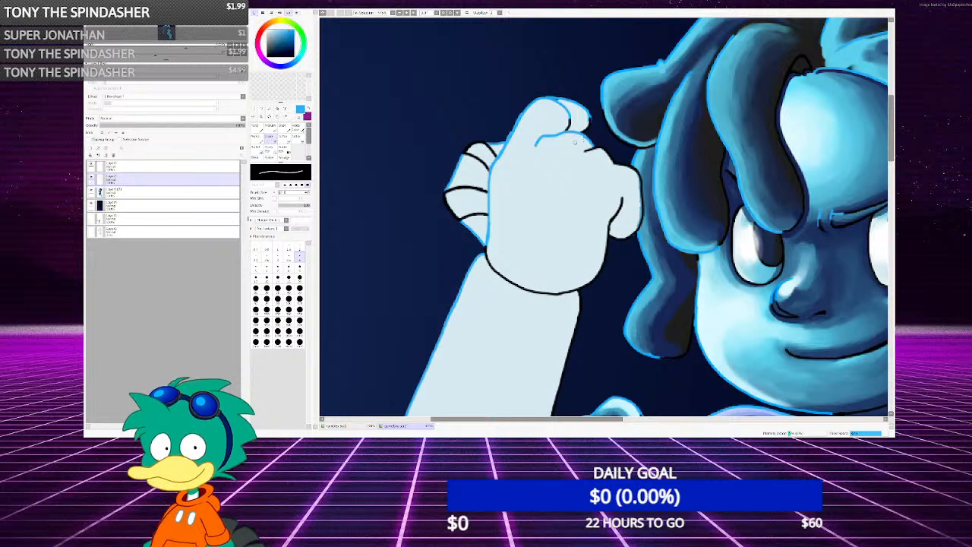
# Paint light blue over the bulge's upper edge and the outer parts of the two upper black lines
pyautogui.scroll(3, 603, 134)
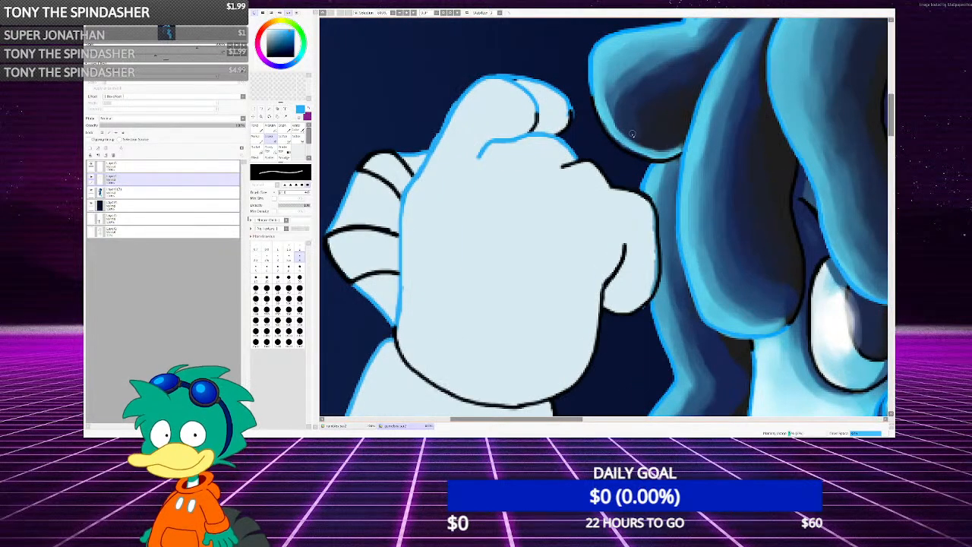
pyautogui.scroll(4, 463, 120)
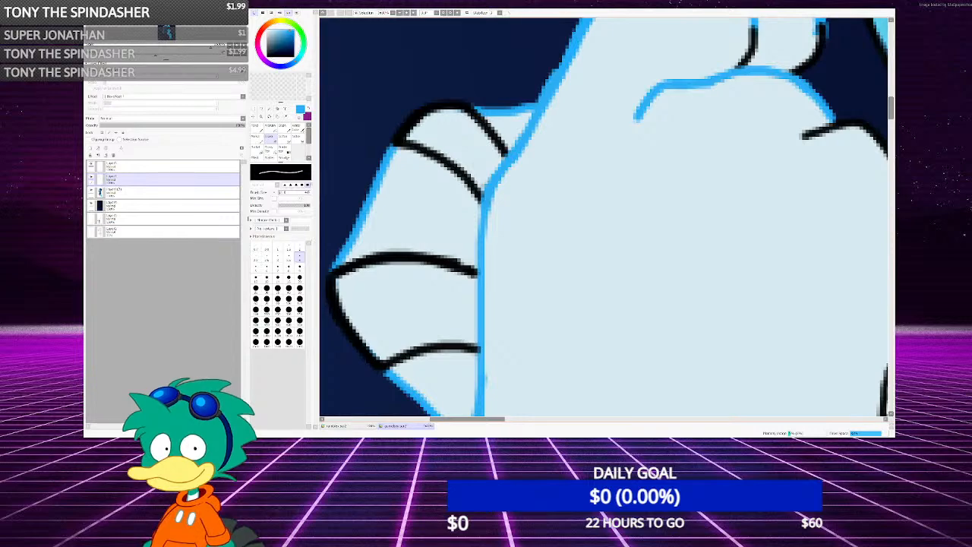
pyautogui.click(256, 127)
pyautogui.scroll(-2, 395, 269)
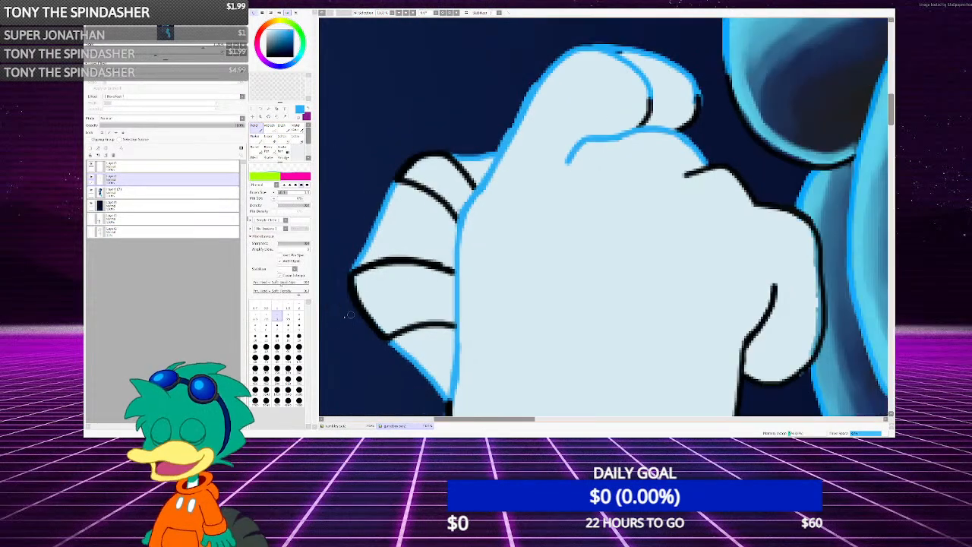
pyautogui.scroll(4, 350, 314)
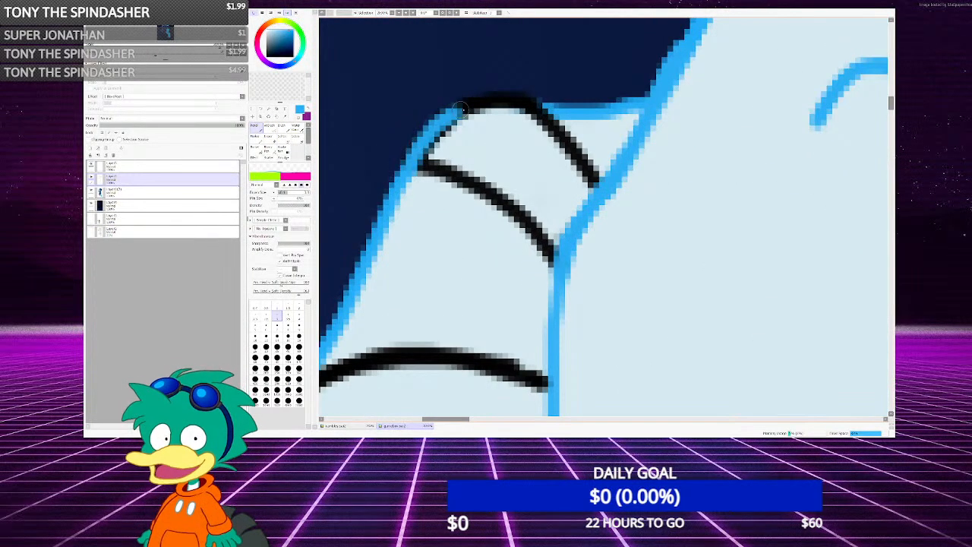
pyautogui.moveTo(461, 109)
pyautogui.mouseDown()
pyautogui.moveTo(490, 100)
pyautogui.moveTo(565, 111)
pyautogui.moveTo(457, 114)
pyautogui.moveTo(421, 162)
pyautogui.moveTo(422, 152)
pyautogui.moveTo(503, 101)
pyautogui.moveTo(571, 143)
pyautogui.mouseUp()
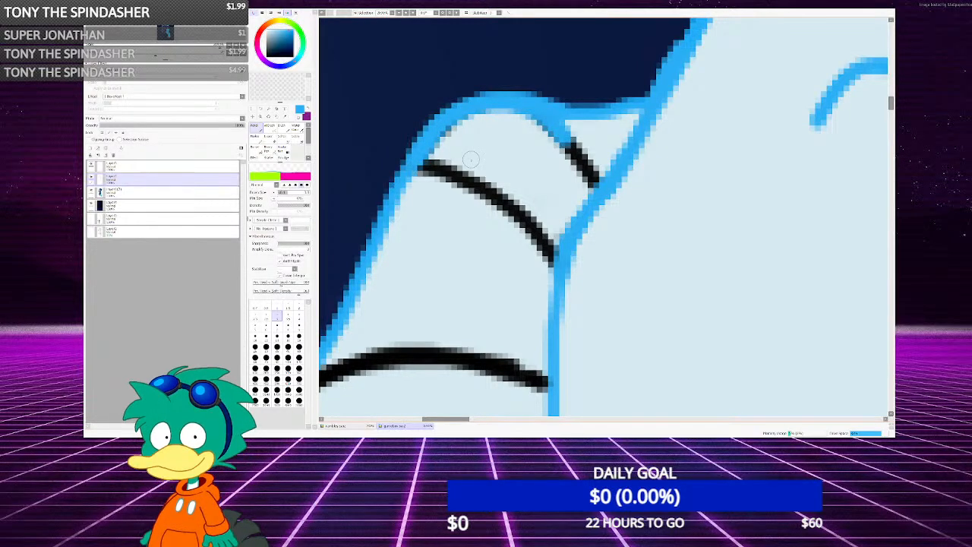
pyautogui.moveTo(419, 168)
pyautogui.mouseDown()
pyautogui.moveTo(461, 167)
pyautogui.moveTo(512, 189)
pyautogui.mouseUp()
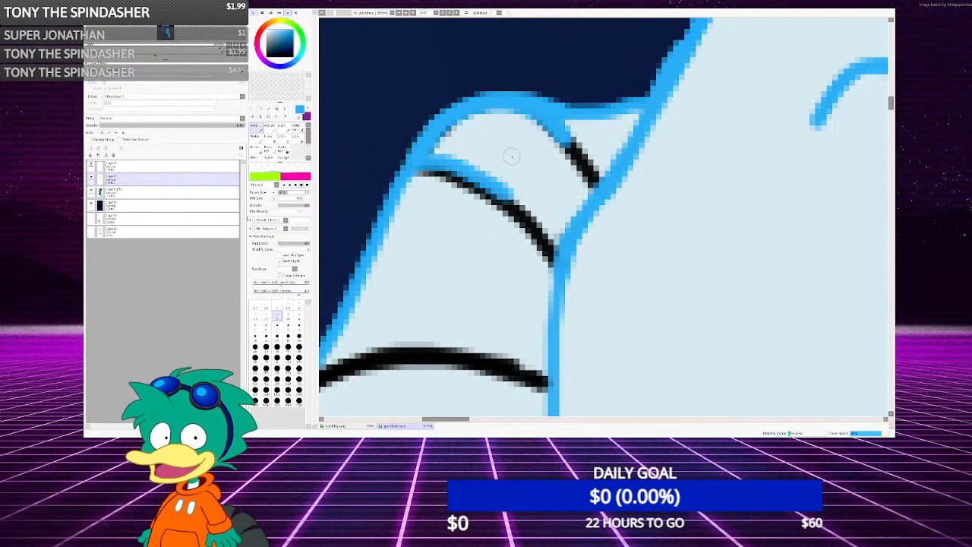
# Paint the bulge's outermost corner and the outer half of the adjoining black line light blue
pyautogui.scroll(-3, 542, 129)
pyautogui.scroll(4, 443, 328)
pyautogui.moveTo(417, 206)
pyautogui.mouseDown()
pyautogui.moveTo(394, 265)
pyautogui.moveTo(424, 234)
pyautogui.moveTo(461, 217)
pyautogui.moveTo(545, 207)
pyautogui.moveTo(402, 257)
pyautogui.moveTo(393, 300)
pyautogui.moveTo(401, 230)
pyautogui.mouseUp()
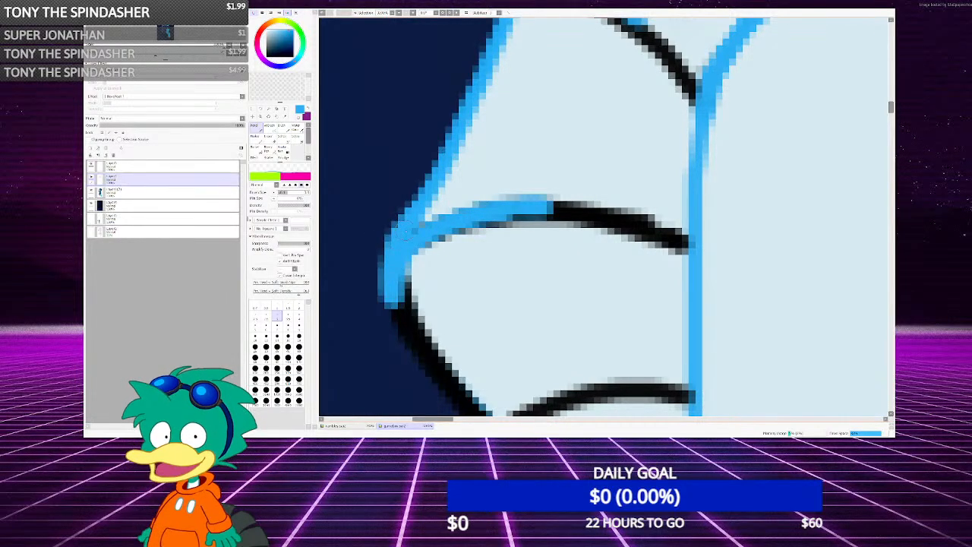
pyautogui.scroll(-2, 403, 229)
pyautogui.scroll(-8, 422, 210)
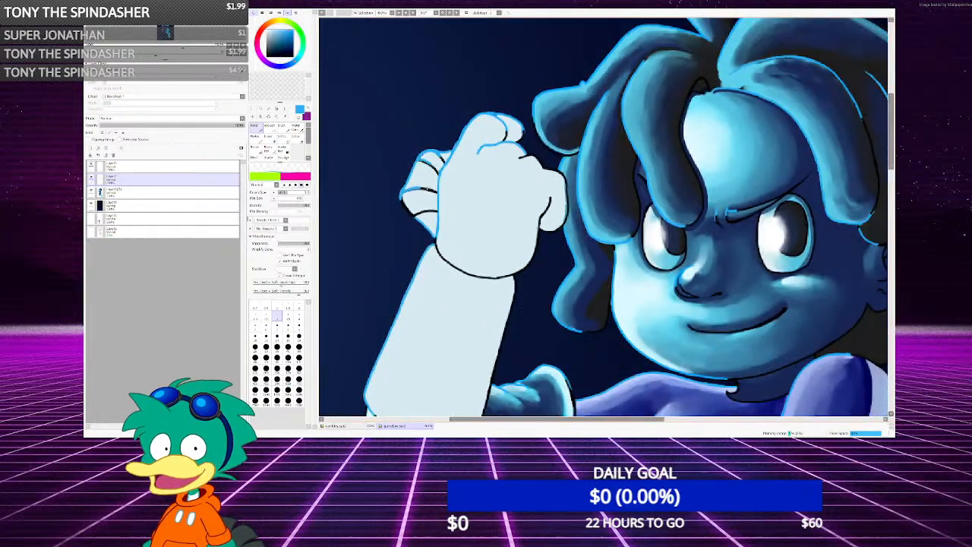
# Recolor the black line over the fist's lower knuckle with light blue strokes
pyautogui.scroll(12, 491, 166)
pyautogui.moveTo(521, 166)
pyautogui.mouseDown()
pyautogui.moveTo(578, 144)
pyautogui.moveTo(639, 139)
pyautogui.moveTo(687, 180)
pyautogui.mouseUp()
pyautogui.moveTo(645, 143)
pyautogui.mouseDown()
pyautogui.moveTo(550, 155)
pyautogui.moveTo(486, 180)
pyautogui.moveTo(632, 152)
pyautogui.moveTo(696, 191)
pyautogui.mouseUp()
pyautogui.scroll(-10, 693, 190)
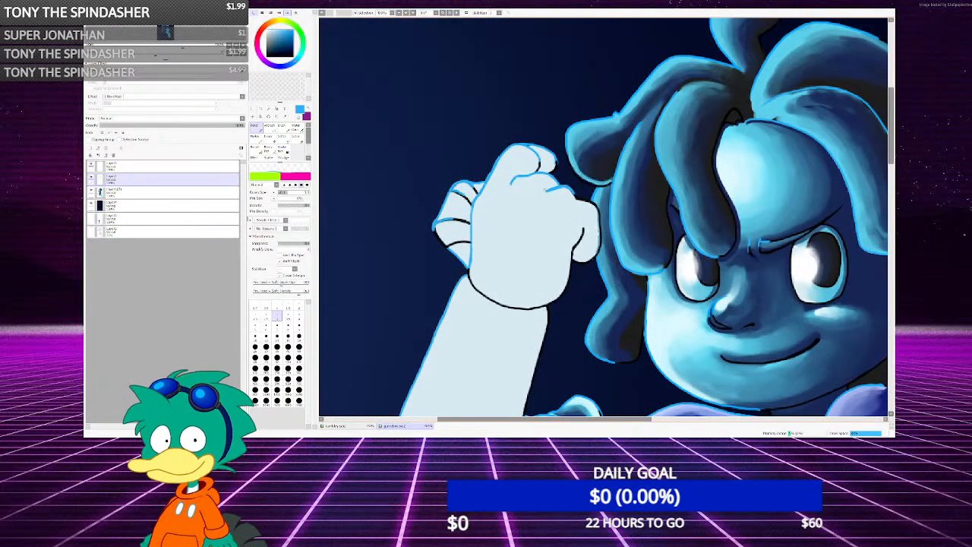
pyautogui.scroll(-5, 537, 185)
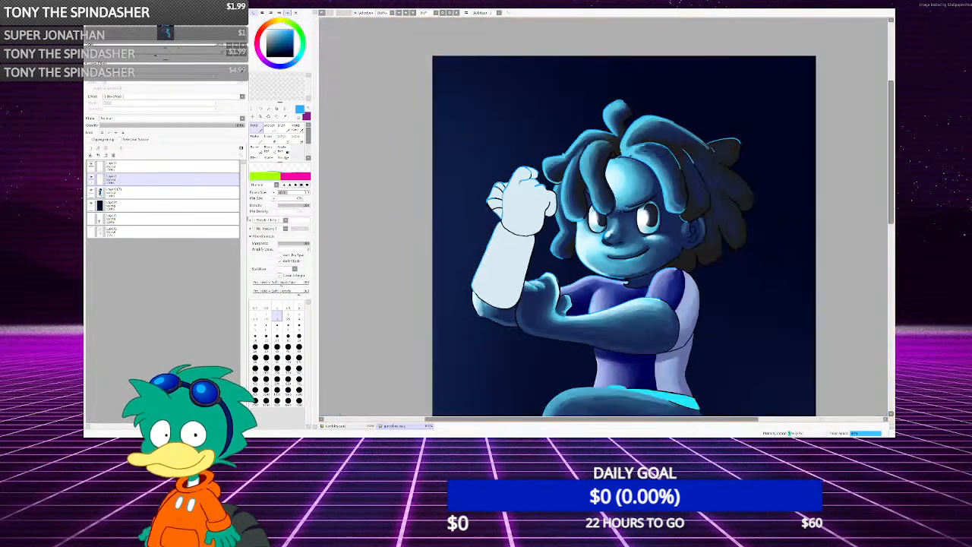
pyautogui.scroll(4, 532, 183)
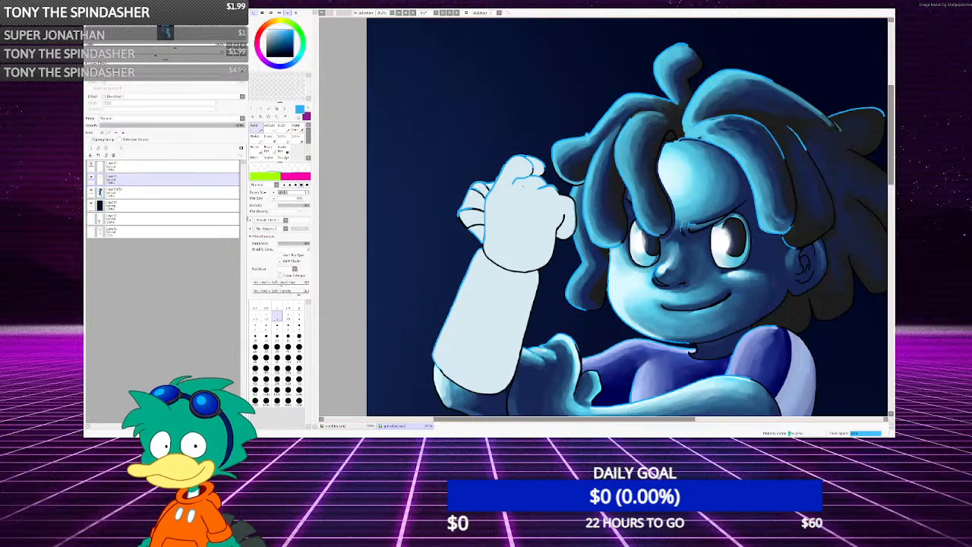
# Draw a new light-blue outline for the back of the hand, slightly farther out over the bulge's line ends
pyautogui.scroll(3, 523, 182)
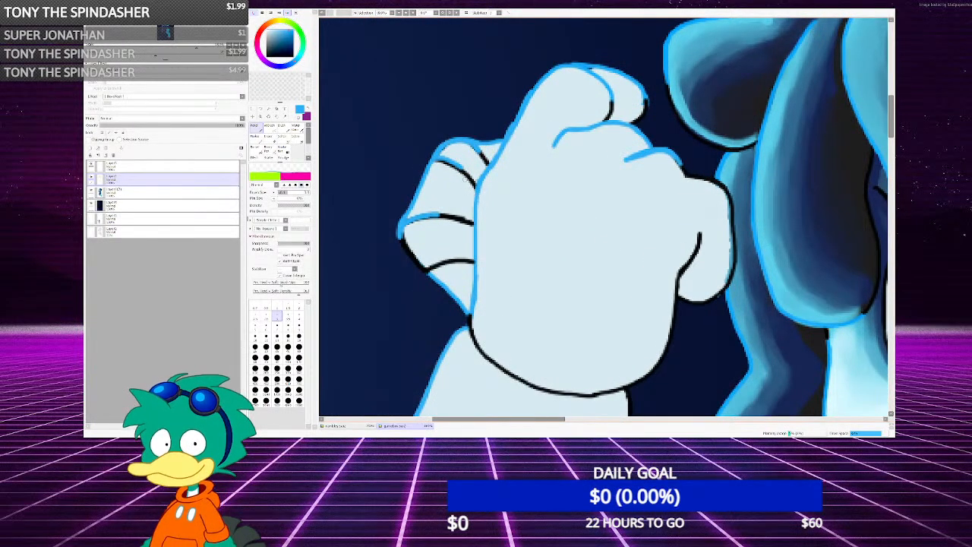
pyautogui.scroll(3, 604, 217)
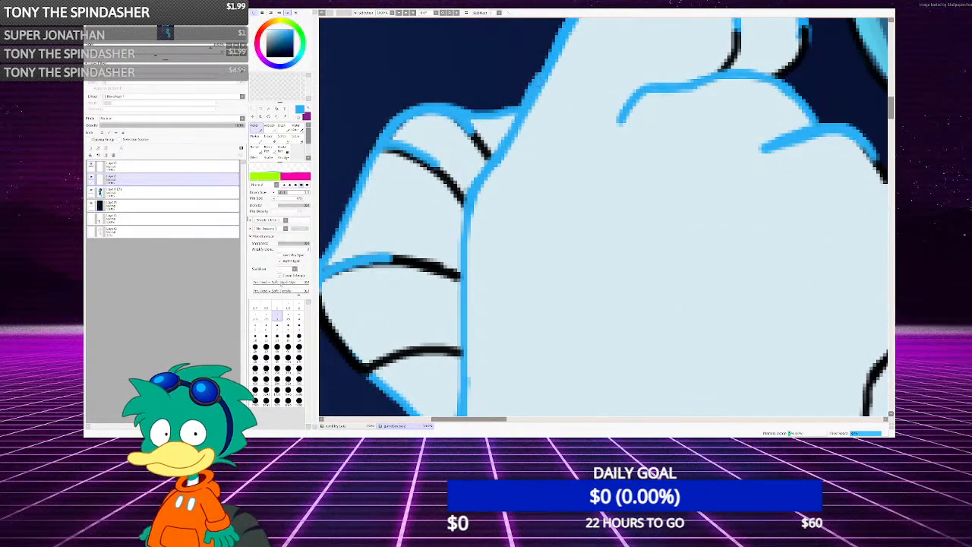
pyautogui.scroll(-2, 532, 91)
pyautogui.scroll(1, 532, 91)
pyautogui.scroll(-1, 532, 91)
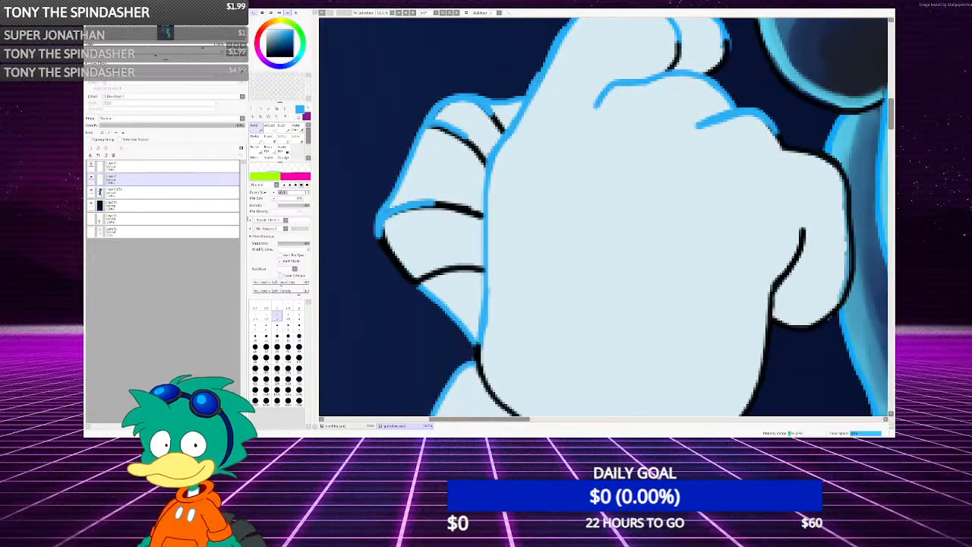
pyautogui.scroll(2, 532, 92)
pyautogui.moveTo(515, 112)
pyautogui.mouseDown()
pyautogui.moveTo(447, 203)
pyautogui.moveTo(450, 307)
pyautogui.mouseUp()
pyautogui.scroll(-3, 456, 198)
pyautogui.scroll(3, 454, 226)
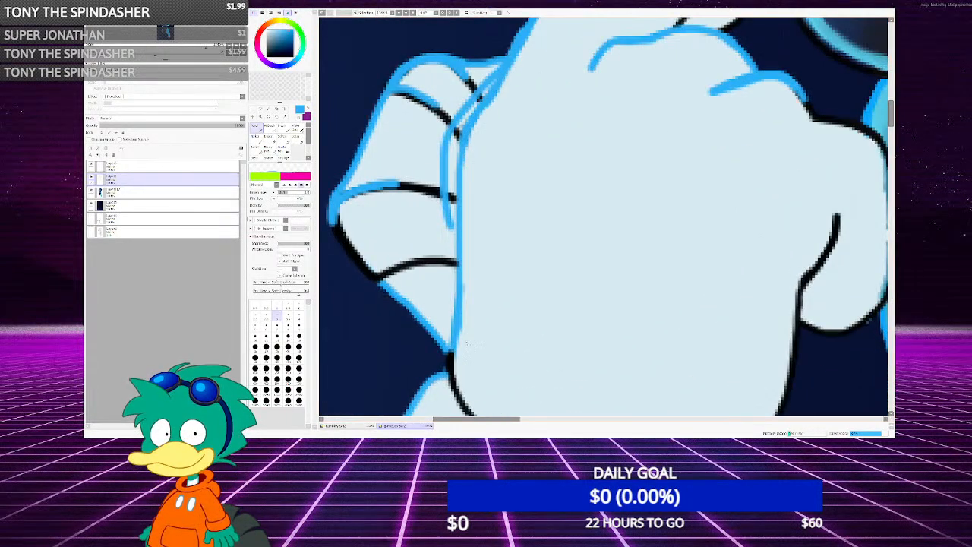
pyautogui.moveTo(453, 226)
pyautogui.mouseDown()
pyautogui.moveTo(445, 145)
pyautogui.moveTo(461, 107)
pyautogui.moveTo(498, 75)
pyautogui.moveTo(402, 196)
pyautogui.moveTo(390, 262)
pyautogui.moveTo(405, 361)
pyautogui.mouseUp()
pyautogui.scroll(2, 501, 77)
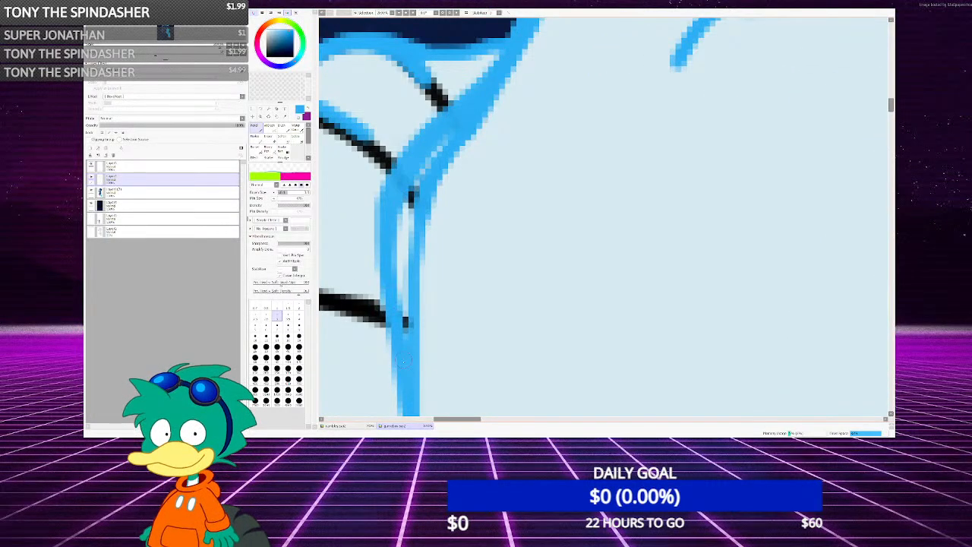
pyautogui.scroll(-3, 420, 332)
pyautogui.scroll(3, 486, 212)
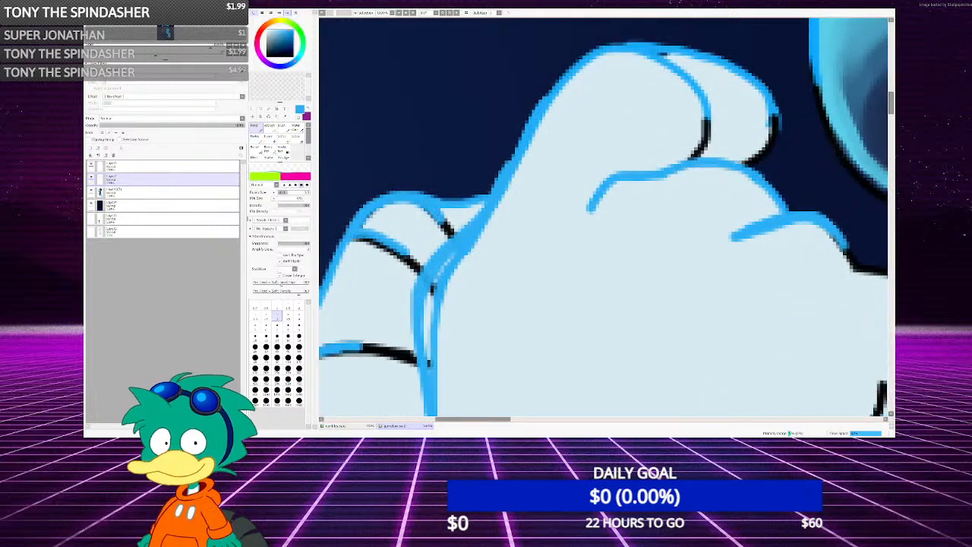
pyautogui.moveTo(440, 253); pyautogui.dragTo(488, 199)
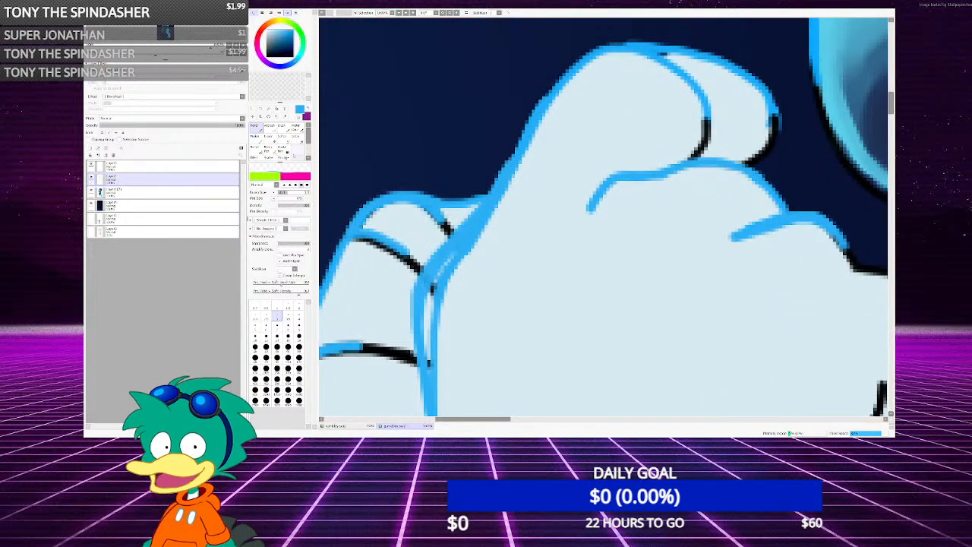
# Erase the old inner blue outline and the leftover black line ends beside the new hand outline
pyautogui.click(272, 138)
pyautogui.click(298, 267)
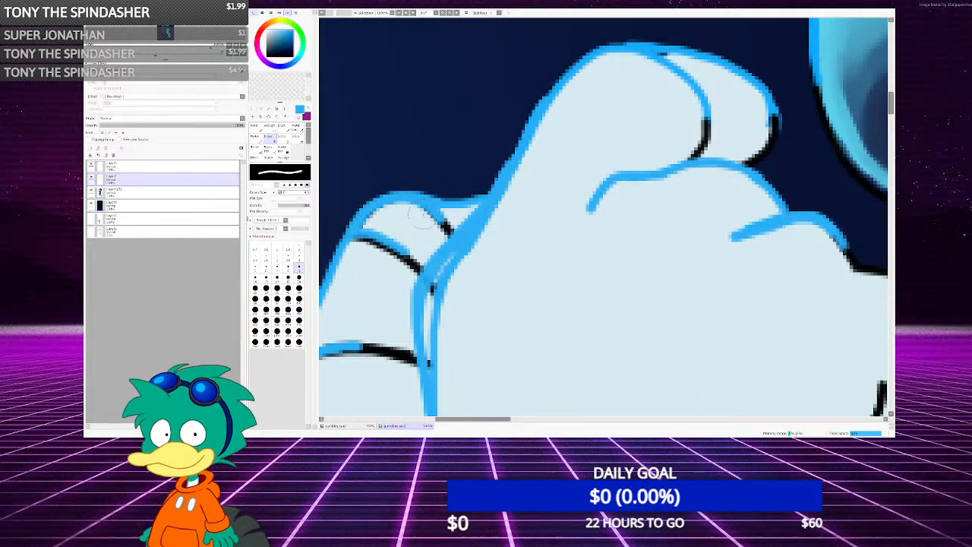
pyautogui.moveTo(440, 308); pyautogui.dragTo(418, 258)
pyautogui.moveTo(428, 322)
pyautogui.mouseDown()
pyautogui.moveTo(420, 294)
pyautogui.moveTo(433, 368)
pyautogui.moveTo(418, 273)
pyautogui.moveTo(444, 211)
pyautogui.moveTo(418, 250)
pyautogui.moveTo(494, 144)
pyautogui.moveTo(514, 130)
pyautogui.mouseUp()
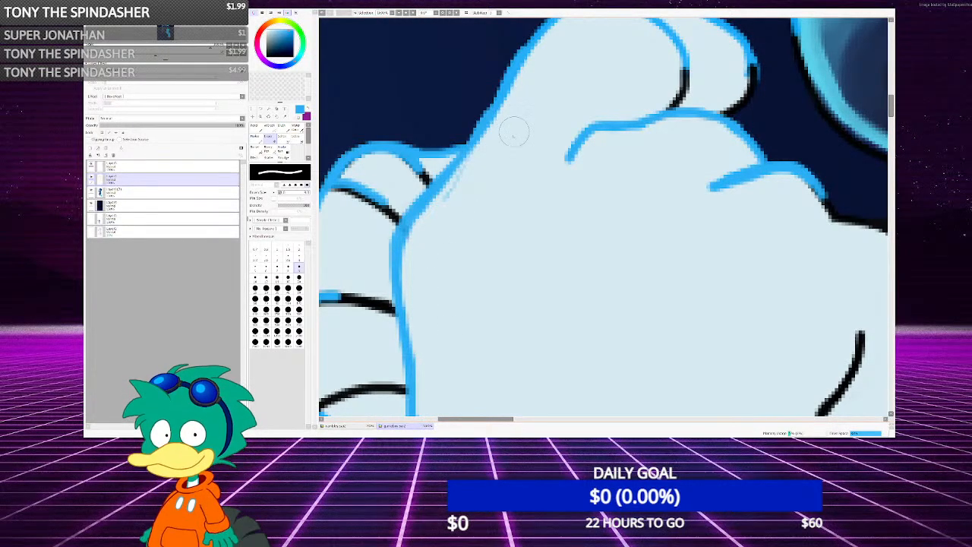
pyautogui.scroll(-3, 515, 130)
pyautogui.scroll(2, 474, 190)
pyautogui.scroll(2, 474, 190)
# Smooth the hand's light-blue outline from the bulge up along the raised finger with fresh pen strokes
pyautogui.press('e')
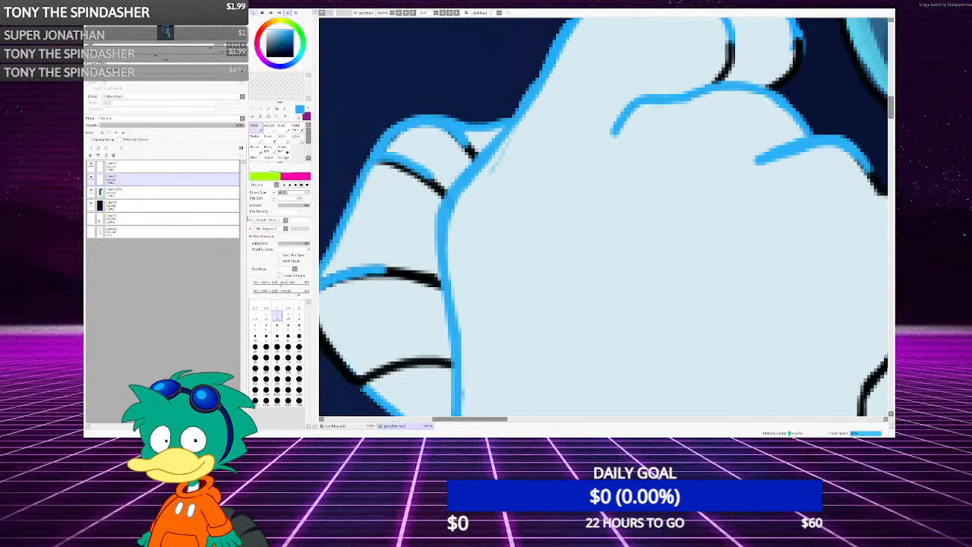
pyautogui.scroll(2, 540, 251)
pyautogui.moveTo(544, 248); pyautogui.dragTo(571, 216)
pyautogui.moveTo(611, 137); pyautogui.dragTo(693, 21)
pyautogui.scroll(-2, 347, 133)
# On the character's color layer, cover the stray blue streaks inside the hand's outline with the glove's sampled pale color
pyautogui.click(269, 136)
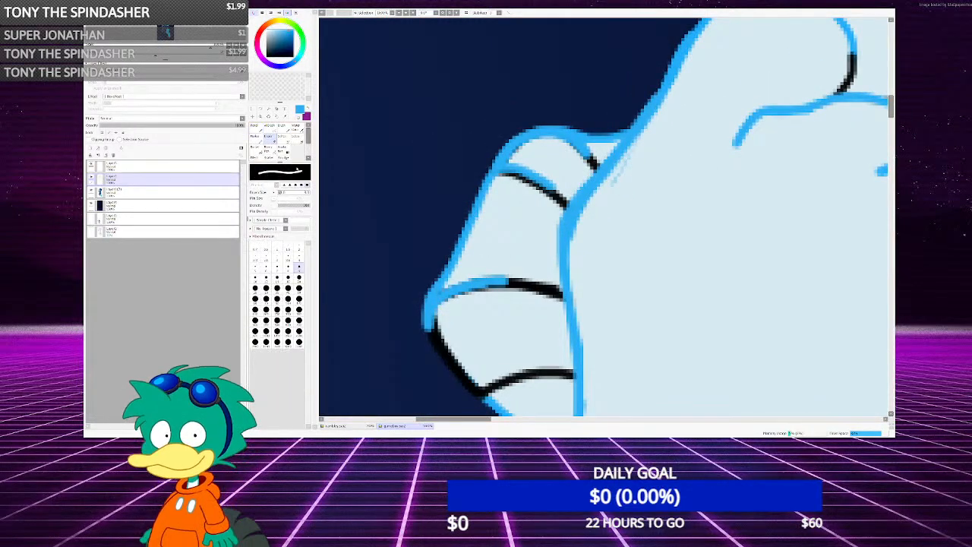
pyautogui.scroll(-2, 464, 214)
pyautogui.scroll(1, 605, 180)
pyautogui.click(230, 191)
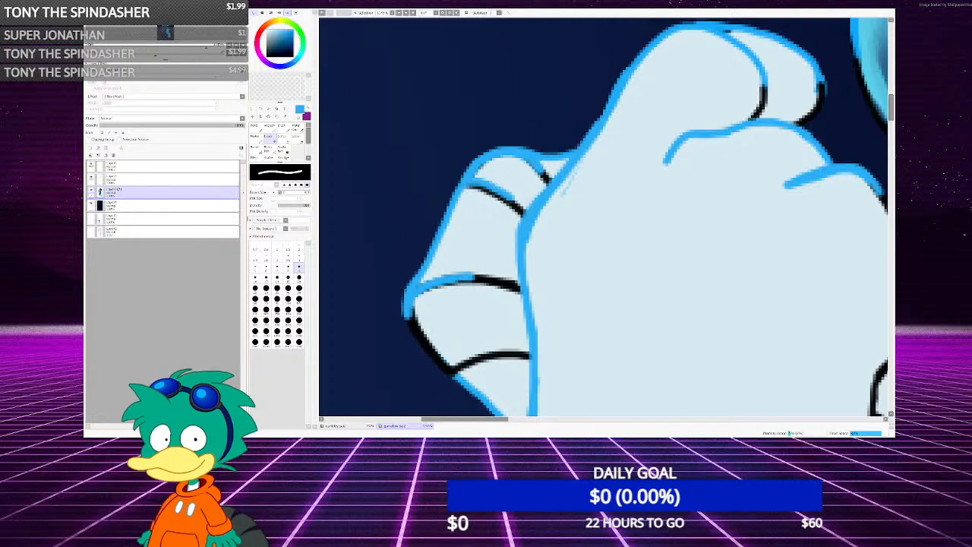
pyautogui.rightClick(494, 228)
pyautogui.click(257, 129)
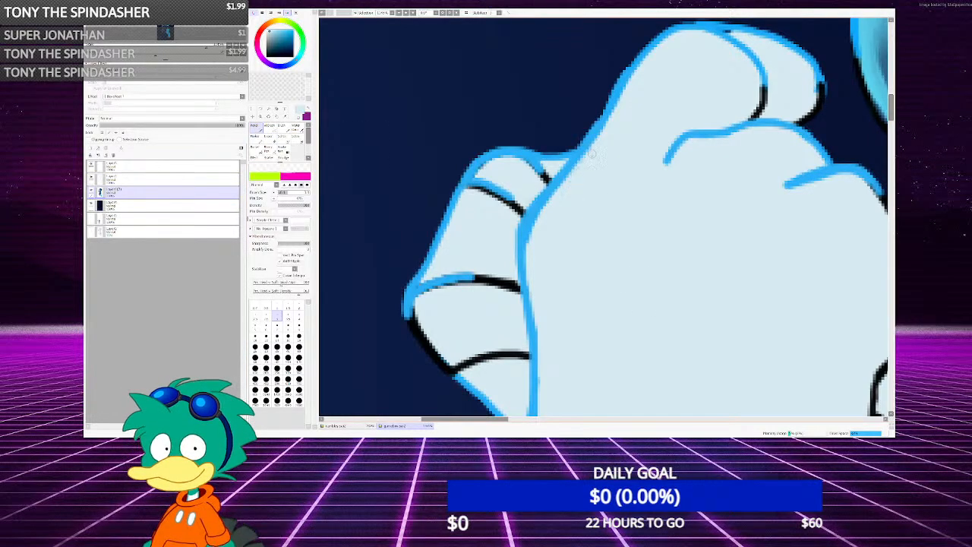
pyautogui.scroll(-10, 593, 155)
pyautogui.scroll(1, 528, 193)
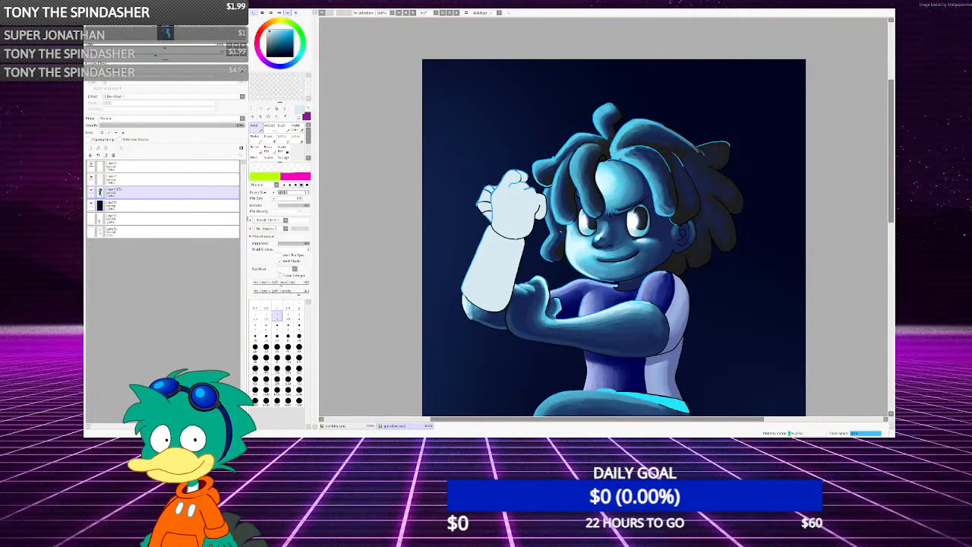
pyautogui.scroll(2, 649, 167)
pyautogui.scroll(1, 591, 118)
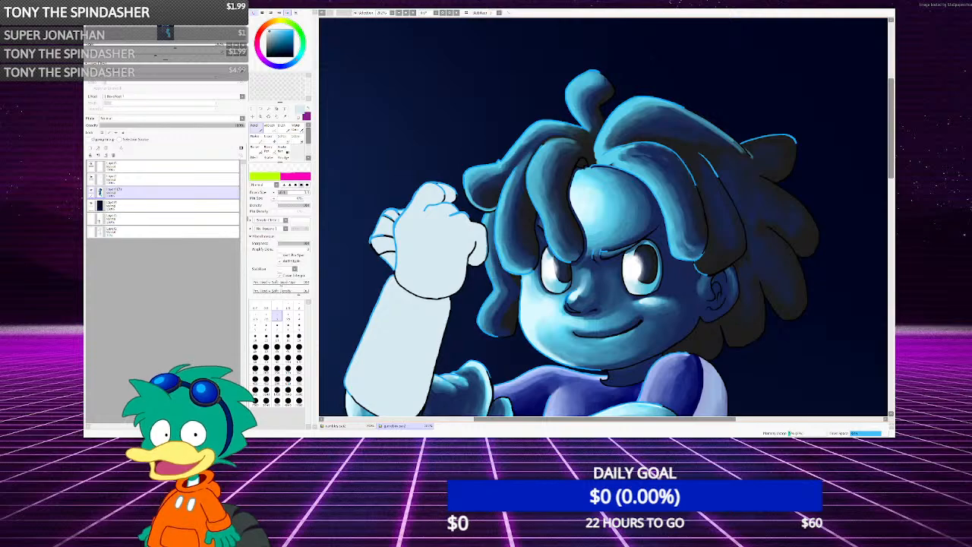
# Cover the stray blue pixels inside the outline of the raised fist's outermost curled finger with the glove's pale color
pyautogui.scroll(-8, 554, 257)
pyautogui.scroll(5, 573, 342)
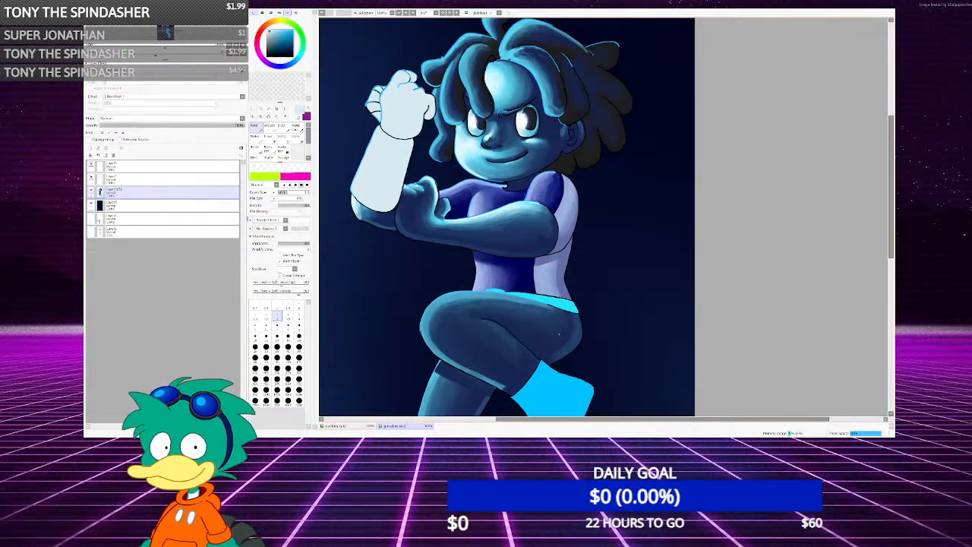
pyautogui.scroll(-3, 556, 332)
pyautogui.scroll(4, 456, 182)
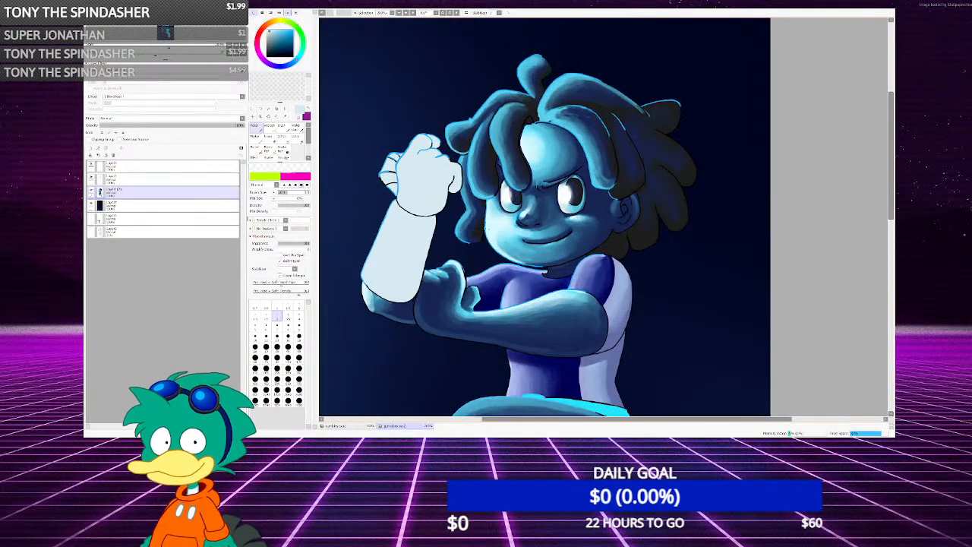
pyautogui.scroll(2, 440, 184)
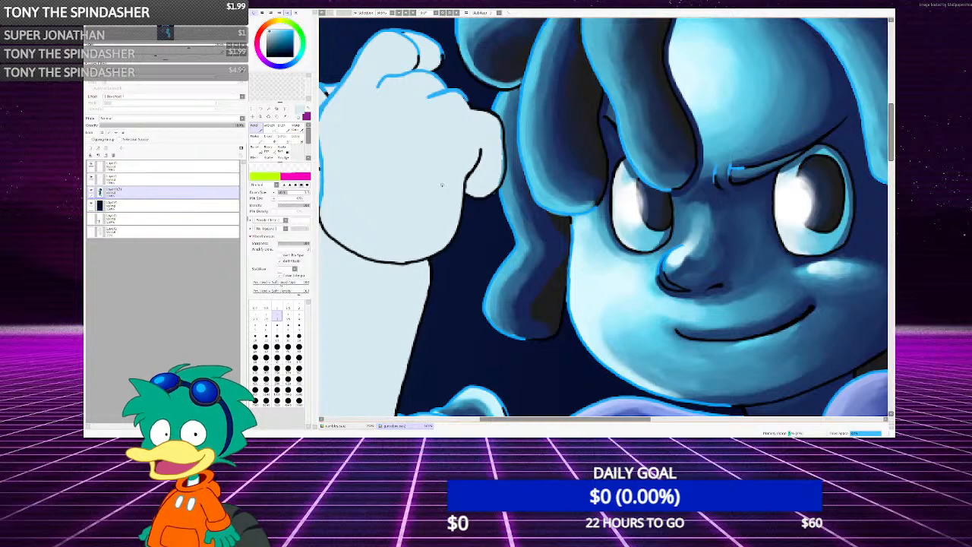
pyautogui.scroll(7, 490, 143)
pyautogui.scroll(-4, 478, 160)
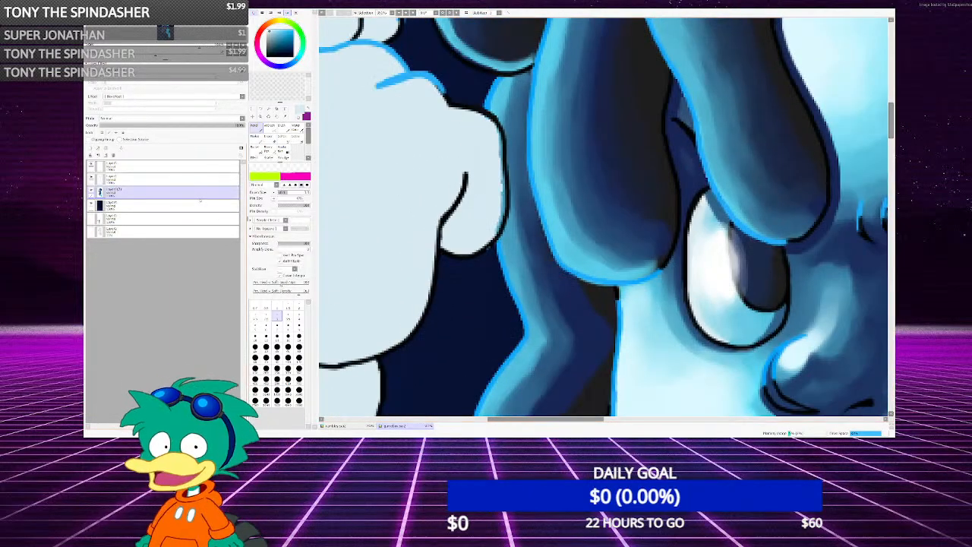
pyautogui.scroll(1, 486, 155)
pyautogui.scroll(2, 493, 227)
pyautogui.scroll(2, 494, 228)
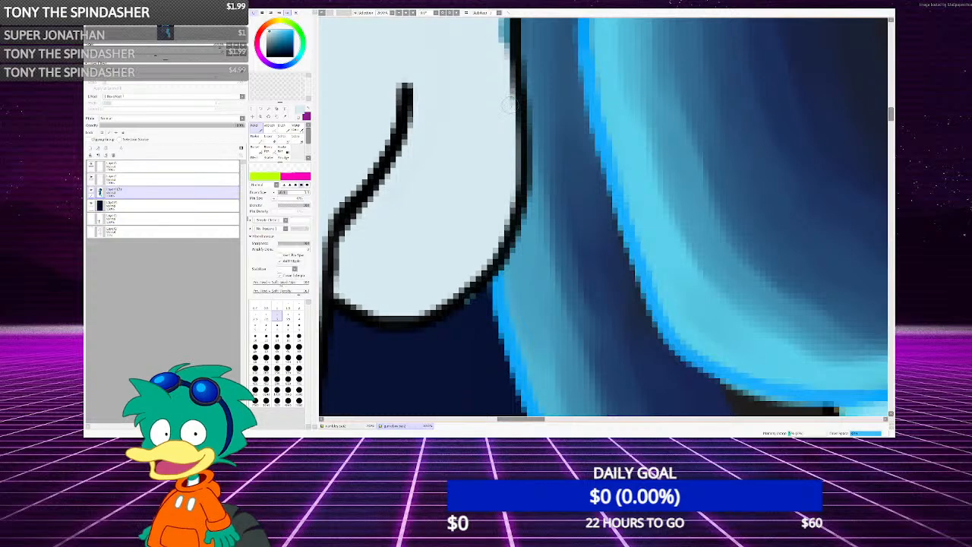
pyautogui.scroll(-2, 505, 194)
pyautogui.scroll(2, 500, 114)
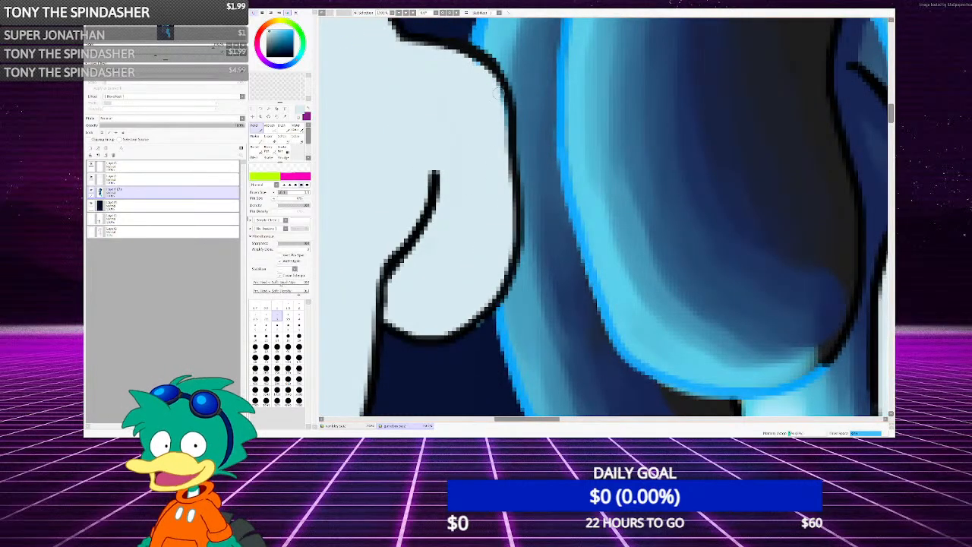
pyautogui.moveTo(501, 89); pyautogui.dragTo(504, 138)
pyautogui.click(269, 138)
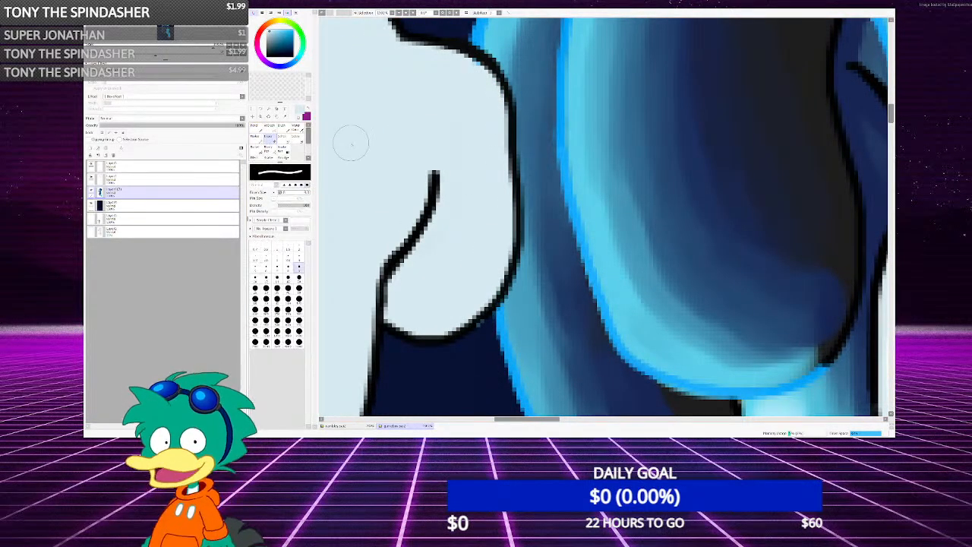
pyautogui.scroll(1, 549, 108)
pyautogui.moveTo(469, 83); pyautogui.dragTo(443, 70)
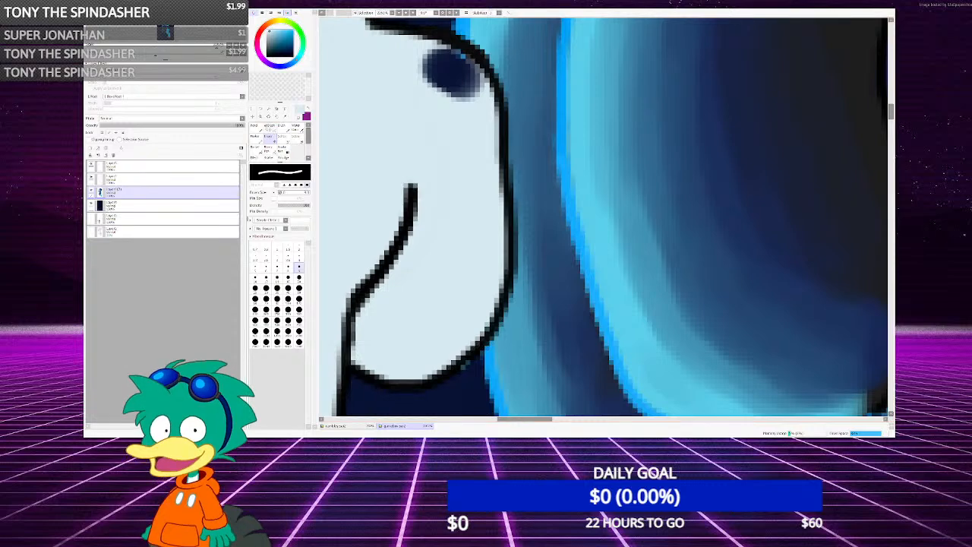
pyautogui.hotkey('ctrl', 'z')
pyautogui.click(257, 127)
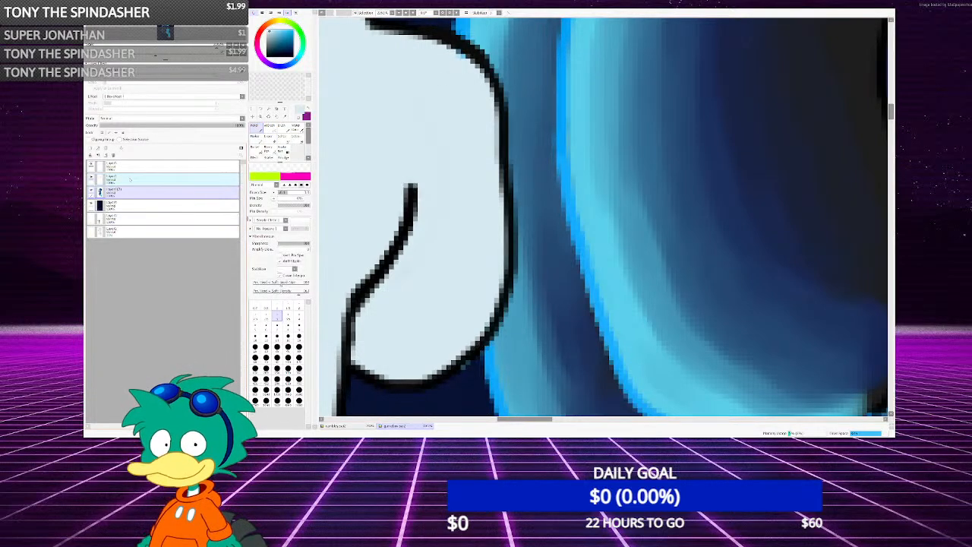
# On the layer above the character's color layer, extend the outermost curled finger's fold upward with two curved lines in sampled black
pyautogui.click(163, 179)
pyautogui.click(283, 138)
pyautogui.click(269, 138)
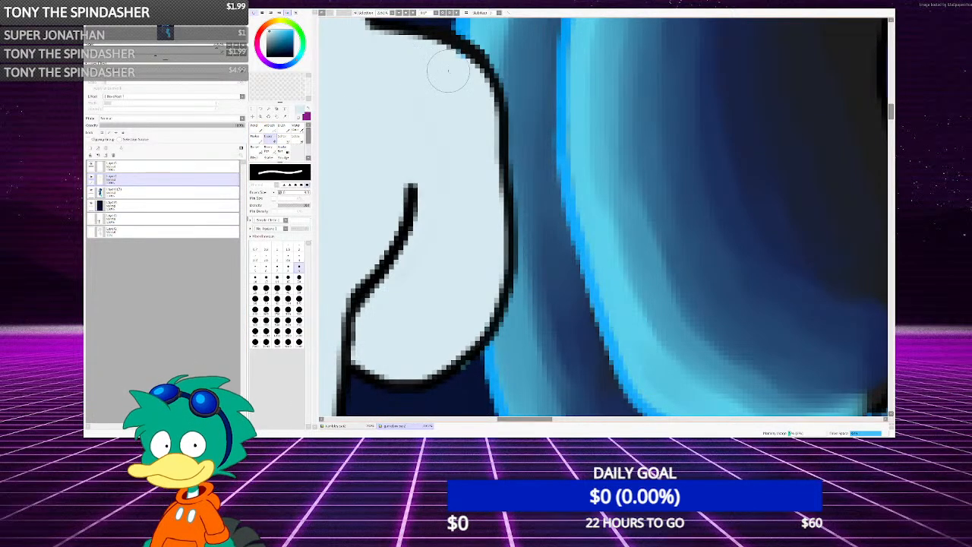
pyautogui.scroll(-4, 476, 134)
pyautogui.scroll(-2, 474, 134)
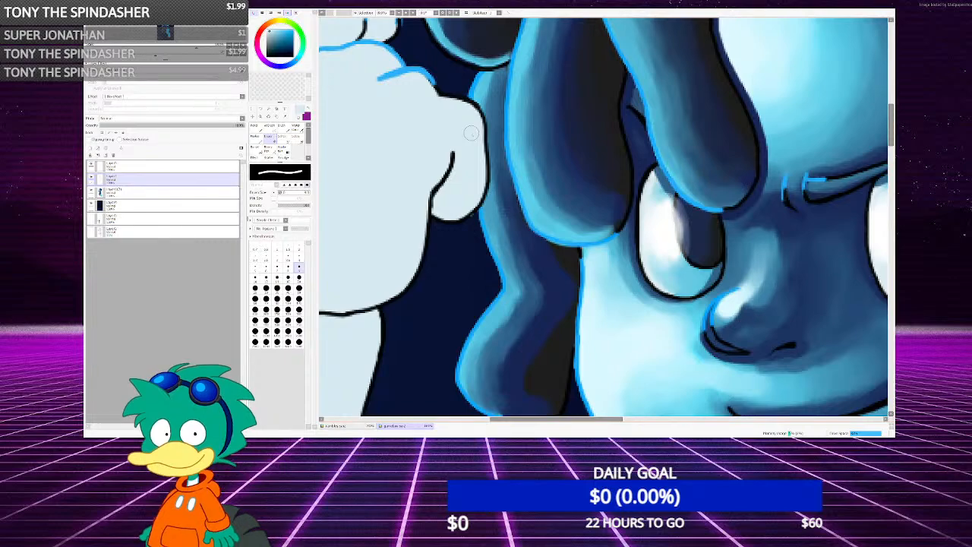
pyautogui.scroll(-2, 471, 133)
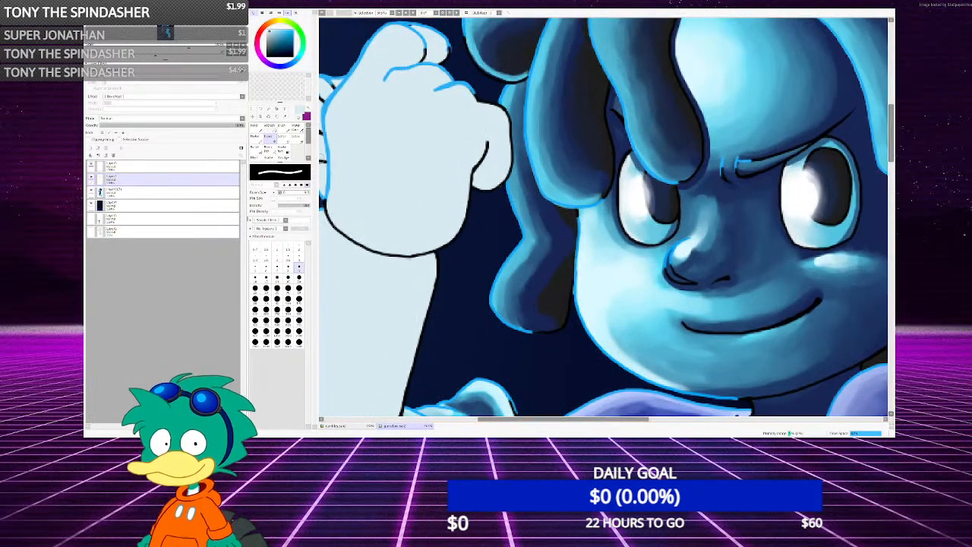
pyautogui.press('b')
pyautogui.scroll(3, 417, 221)
pyautogui.rightClick(479, 310)
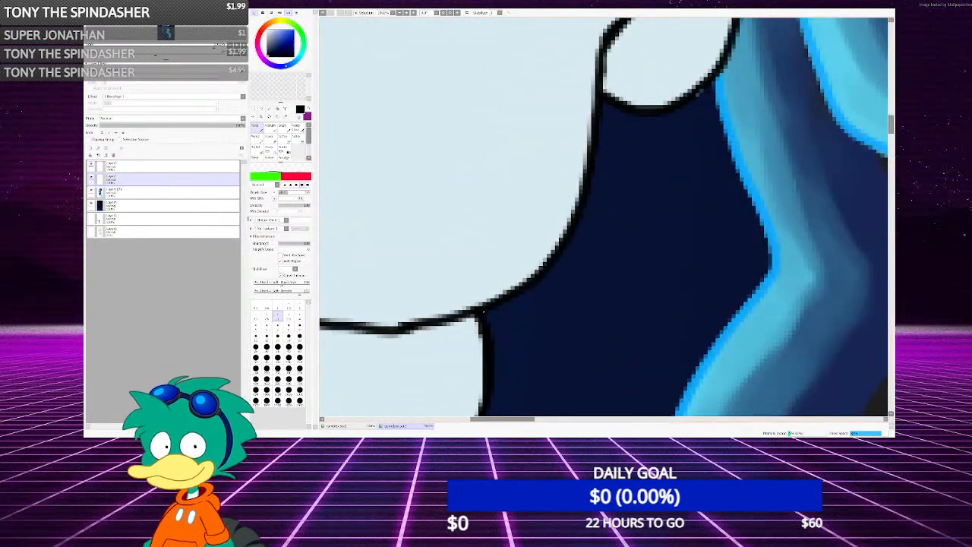
pyautogui.scroll(-2, 479, 312)
pyautogui.scroll(2, 526, 185)
pyautogui.moveTo(552, 226)
pyautogui.mouseDown()
pyautogui.moveTo(536, 144)
pyautogui.moveTo(497, 113)
pyautogui.moveTo(517, 103)
pyautogui.moveTo(562, 117)
pyautogui.moveTo(576, 147)
pyautogui.moveTo(577, 183)
pyautogui.moveTo(547, 245)
pyautogui.moveTo(583, 226)
pyautogui.moveTo(611, 190)
pyautogui.mouseUp()
pyautogui.scroll(-1, 544, 224)
pyautogui.scroll(2, 544, 225)
pyautogui.scroll(1, 607, 209)
pyautogui.hotkey('ctrl', 'z')
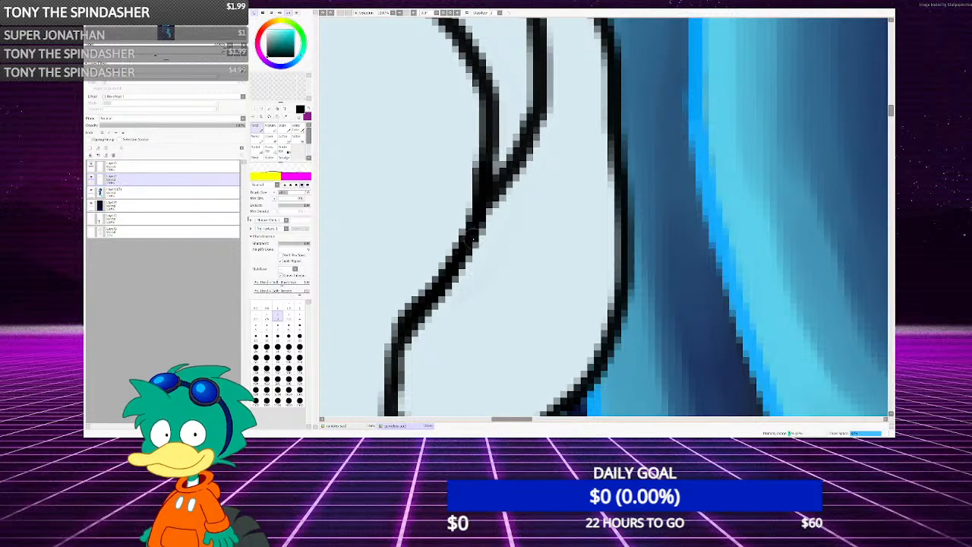
# Draw two curved black crease lines across the lower half of the outermost curled finger
pyautogui.moveTo(464, 228)
pyautogui.mouseDown()
pyautogui.moveTo(575, 251)
pyautogui.moveTo(608, 220)
pyautogui.moveTo(615, 176)
pyautogui.mouseUp()
pyautogui.moveTo(455, 262)
pyautogui.mouseDown()
pyautogui.moveTo(503, 302)
pyautogui.moveTo(555, 313)
pyautogui.moveTo(613, 294)
pyautogui.moveTo(621, 271)
pyautogui.mouseUp()
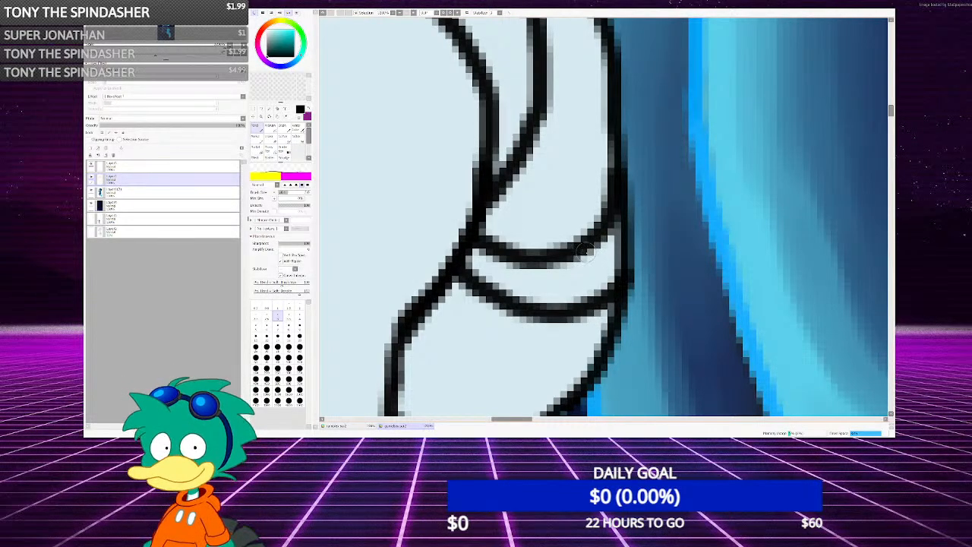
pyautogui.scroll(-4, 575, 247)
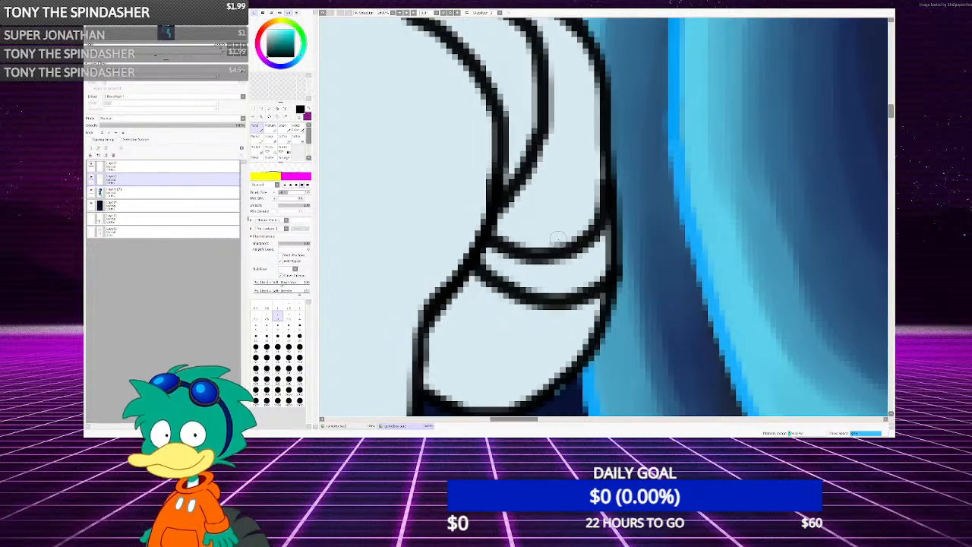
# Continue the black fold line under the neighboring knuckle, and add sampled light-blue strokes for its inner curve and the joining tip
pyautogui.scroll(3, 508, 166)
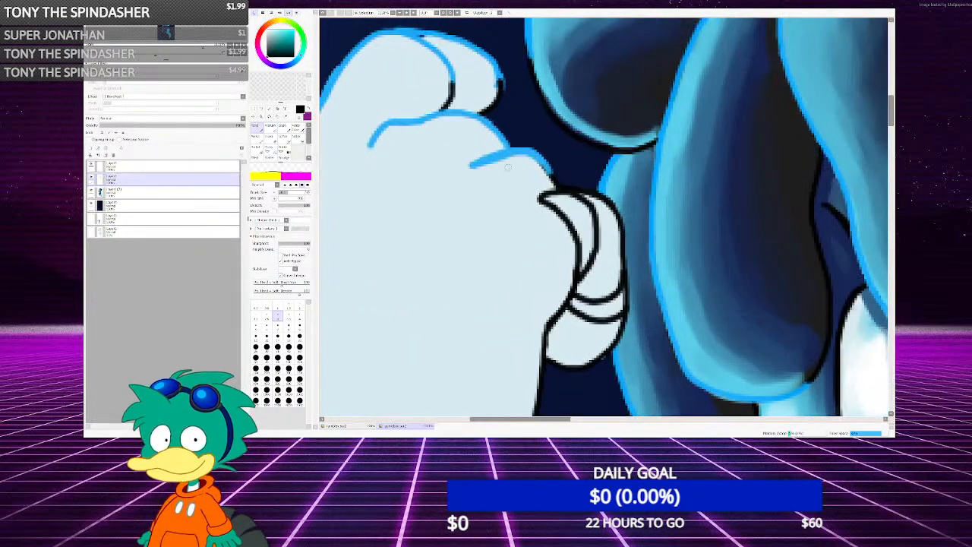
pyautogui.scroll(2, 509, 166)
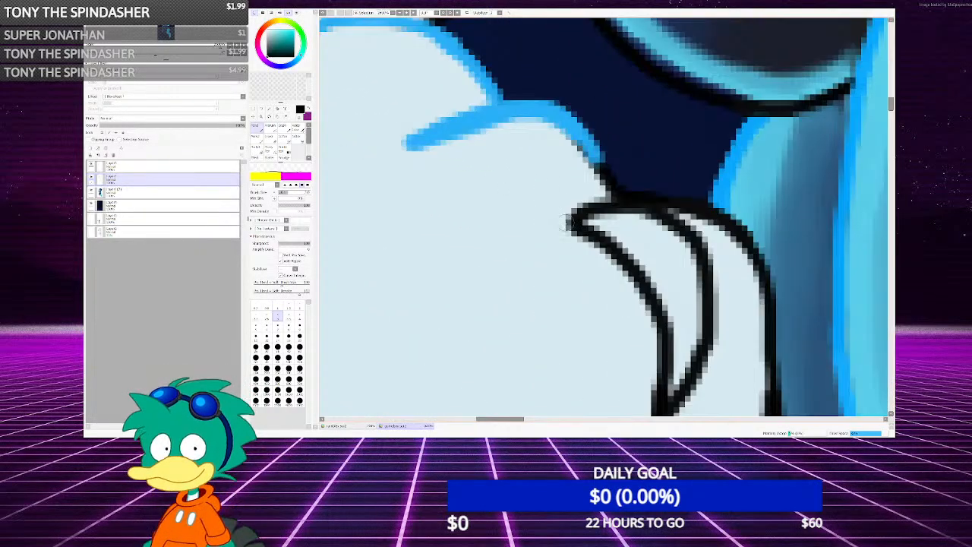
pyautogui.moveTo(574, 228)
pyautogui.mouseDown()
pyautogui.moveTo(506, 188)
pyautogui.moveTo(377, 173)
pyautogui.mouseUp()
pyautogui.rightClick(417, 137)
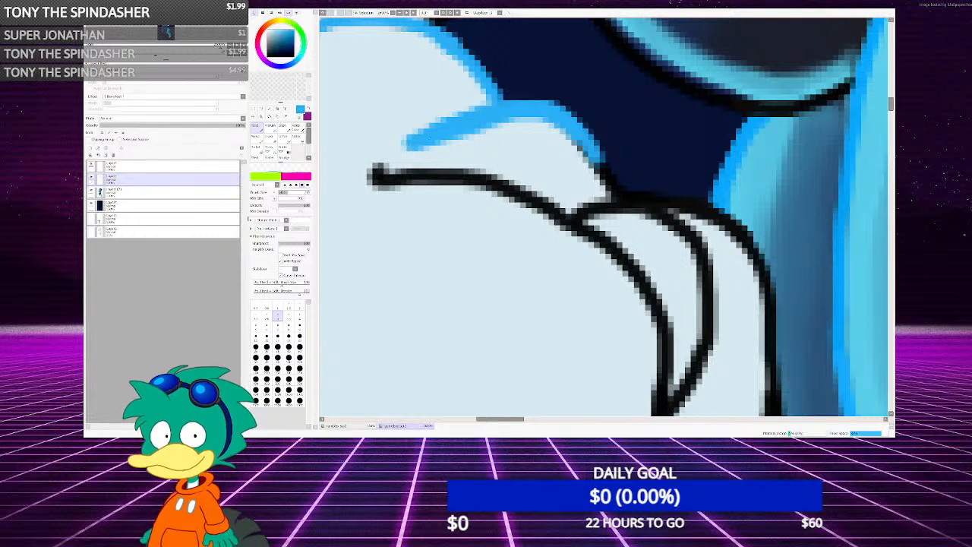
pyautogui.moveTo(416, 136)
pyautogui.mouseDown()
pyautogui.moveTo(368, 176)
pyautogui.moveTo(402, 156)
pyautogui.moveTo(573, 209)
pyautogui.moveTo(566, 152)
pyautogui.moveTo(459, 129)
pyautogui.mouseUp()
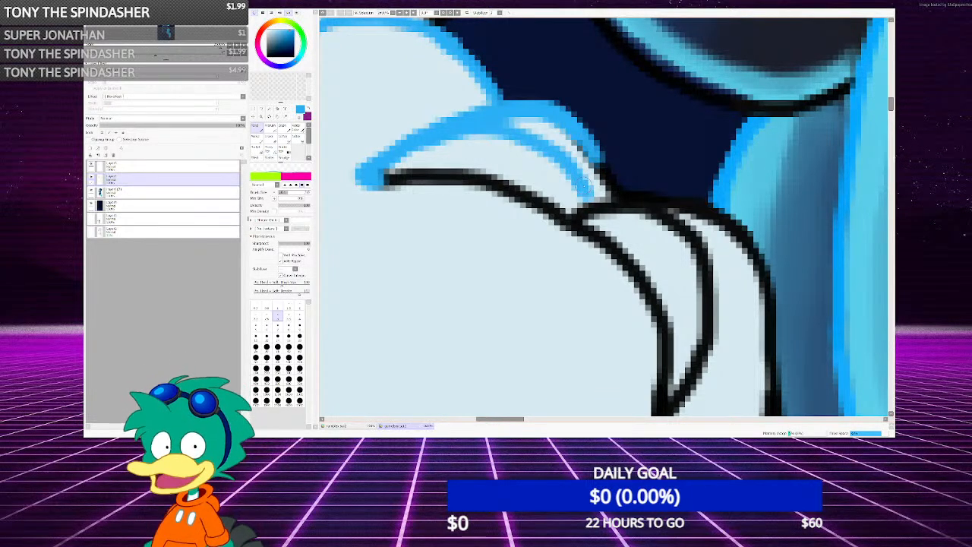
# Trim that knuckle's light-blue outline with a smaller eraser and redraw its outer edge down to the black line
pyautogui.scroll(-3, 534, 198)
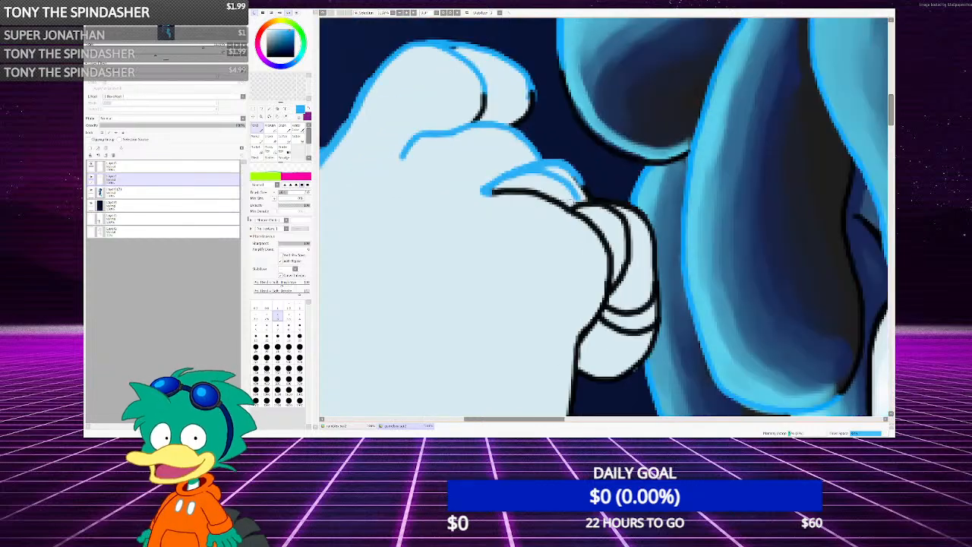
pyautogui.scroll(4, 536, 193)
pyautogui.scroll(-2, 556, 180)
pyautogui.click(271, 139)
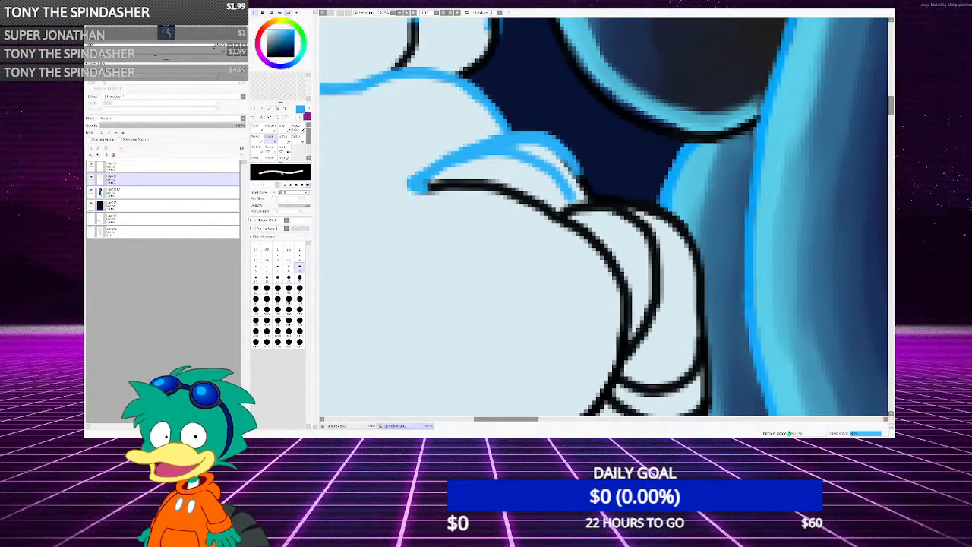
pyautogui.click(299, 248)
pyautogui.scroll(2, 603, 217)
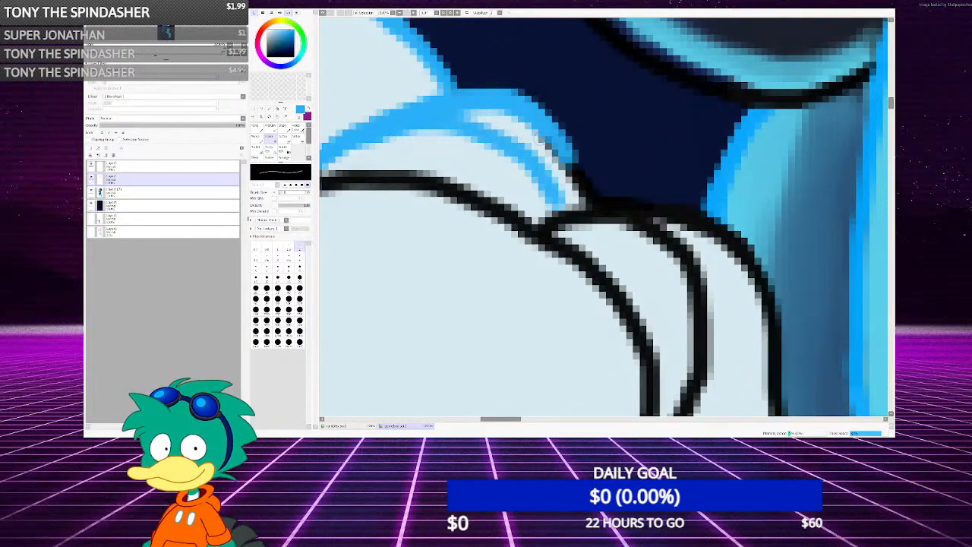
pyautogui.press('n')
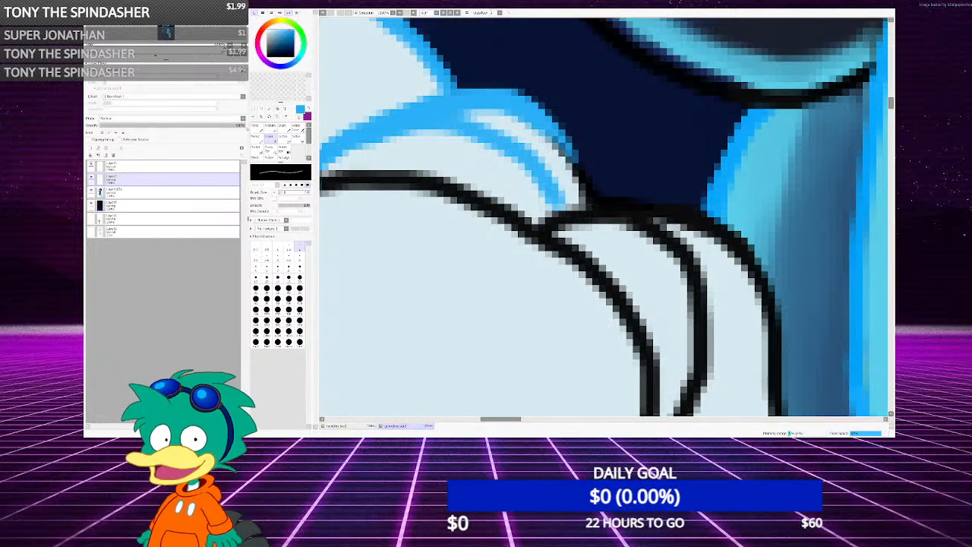
pyautogui.moveTo(542, 122); pyautogui.dragTo(597, 189)
# Draw light-blue curves inside the middle knuckle, closing its fold into a band that meets the neighboring knuckle's tip
pyautogui.scroll(-4, 583, 182)
pyautogui.scroll(3, 555, 212)
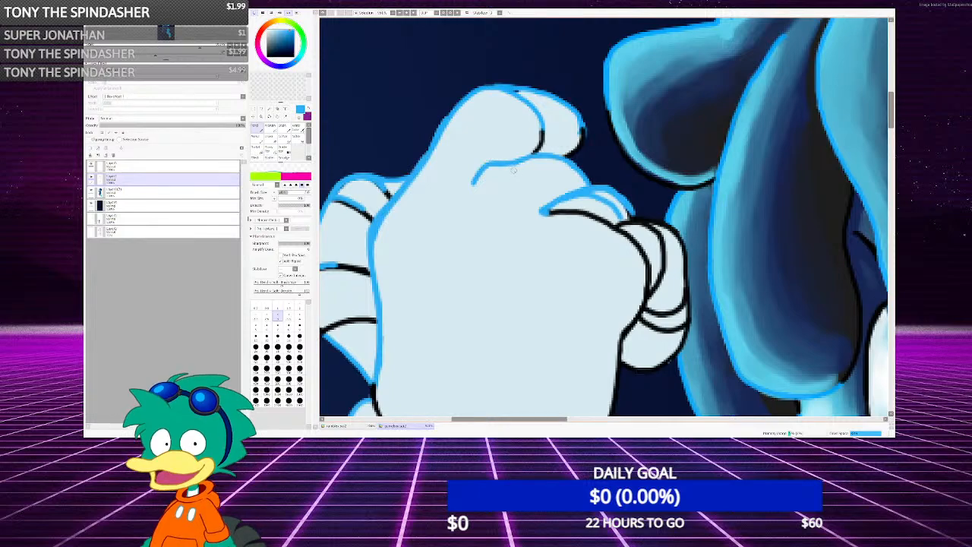
pyautogui.scroll(-2, 549, 211)
pyautogui.scroll(6, 549, 211)
pyautogui.scroll(-3, 540, 211)
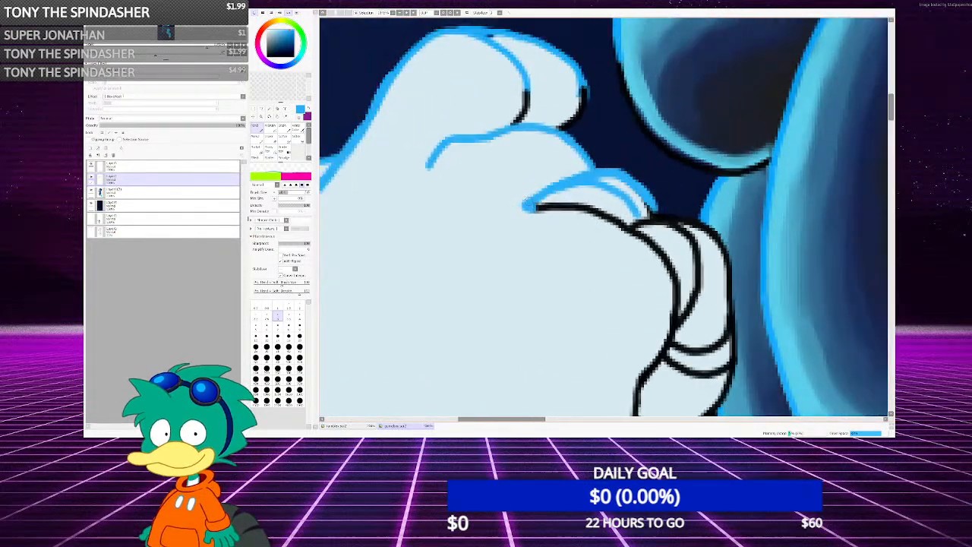
pyautogui.scroll(3, 526, 214)
pyautogui.moveTo(526, 215)
pyautogui.mouseDown()
pyautogui.moveTo(462, 171)
pyautogui.moveTo(364, 157)
pyautogui.moveTo(384, 110)
pyautogui.moveTo(410, 103)
pyautogui.moveTo(459, 111)
pyautogui.moveTo(555, 174)
pyautogui.mouseUp()
pyautogui.scroll(-3, 554, 175)
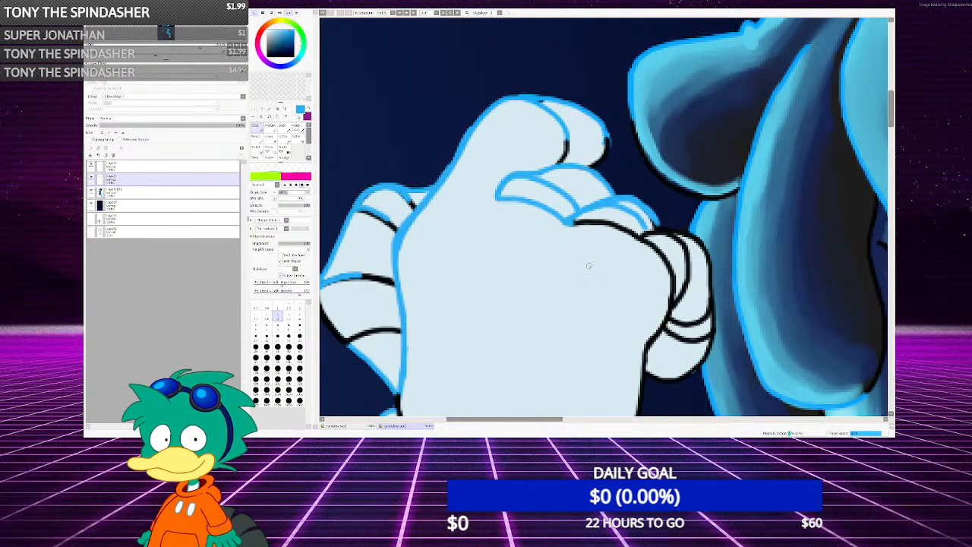
# Sample the black line color and go over the lower part of the middle knuckle's inner fold curve
pyautogui.scroll(-5, 566, 266)
pyautogui.scroll(10, 581, 227)
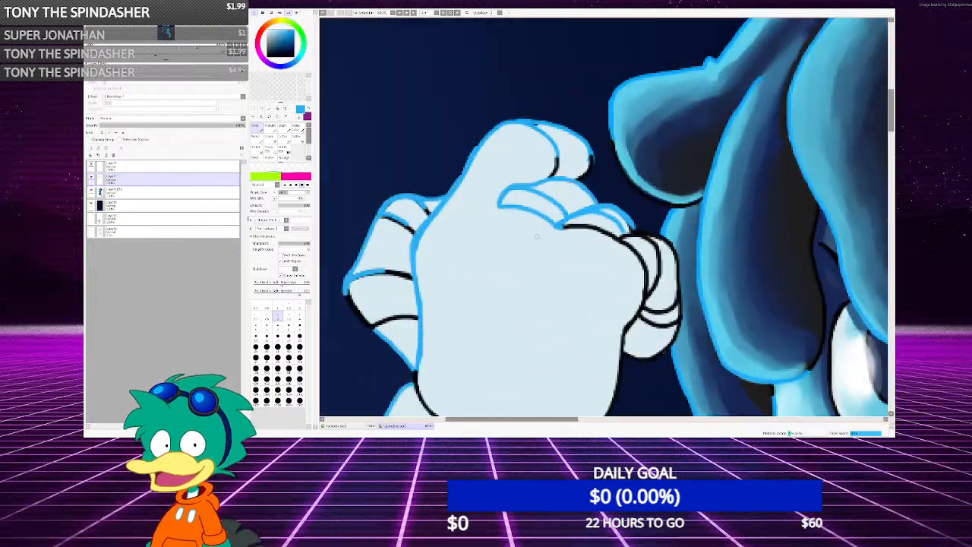
pyautogui.keyDown('alt'); pyautogui.click(584, 229); pyautogui.keyUp('alt')
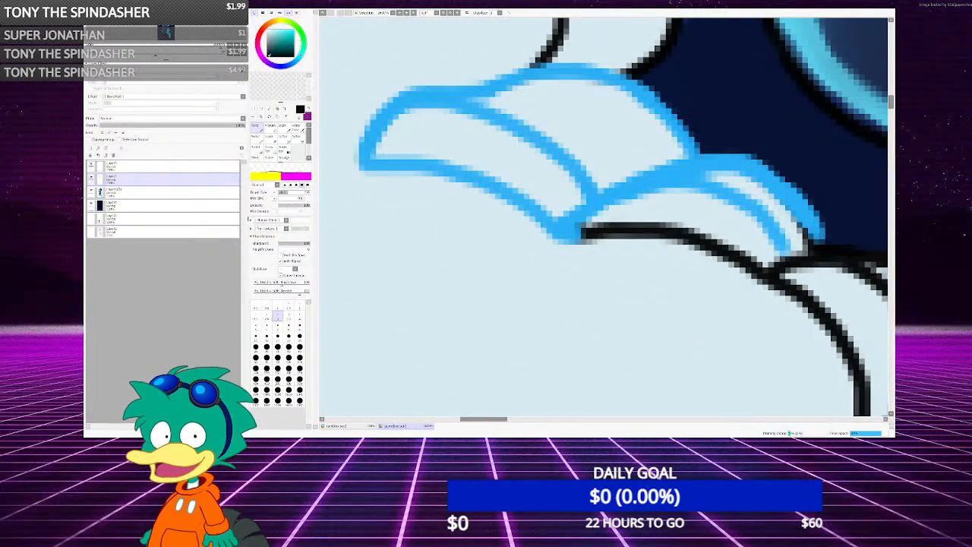
pyautogui.scroll(-2, 577, 259)
pyautogui.scroll(3, 607, 220)
pyautogui.moveTo(567, 228)
pyautogui.mouseDown()
pyautogui.moveTo(528, 182)
pyautogui.moveTo(469, 151)
pyautogui.mouseUp()
pyautogui.moveTo(469, 151); pyautogui.dragTo(559, 199)
pyautogui.scroll(-3, 556, 194)
pyautogui.scroll(2, 523, 196)
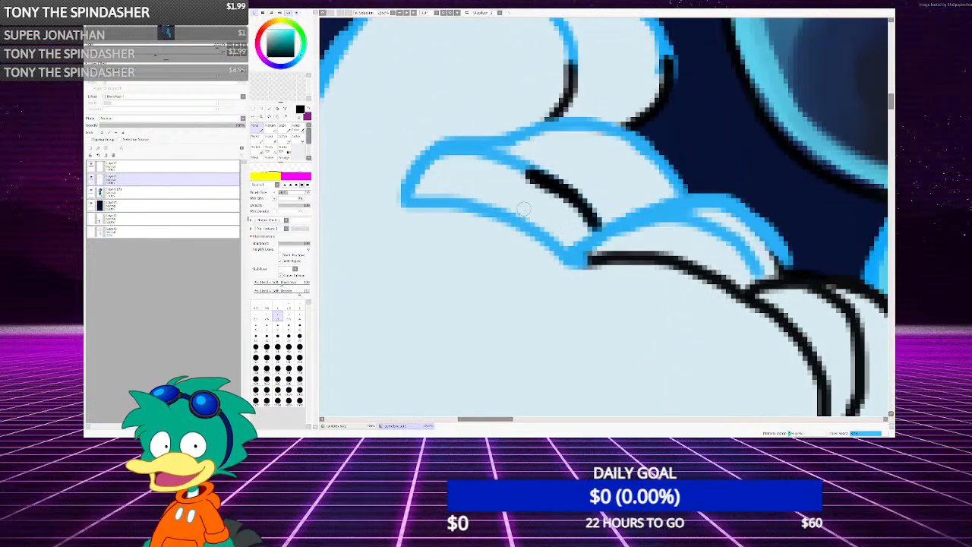
# Go over the middle knuckle's lower fold line in black and thicken the black part of its inner fold curve
pyautogui.scroll(2, 502, 195)
pyautogui.moveTo(611, 300)
pyautogui.mouseDown()
pyautogui.moveTo(564, 257)
pyautogui.moveTo(458, 213)
pyautogui.moveTo(585, 274)
pyautogui.mouseUp()
pyautogui.scroll(-1, 584, 274)
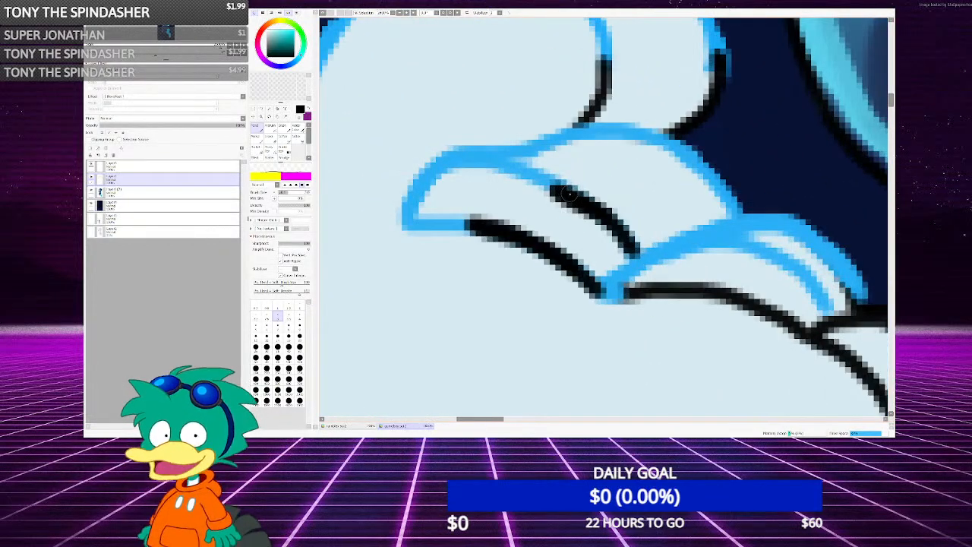
pyautogui.moveTo(568, 194)
pyautogui.mouseDown()
pyautogui.moveTo(547, 176)
pyautogui.moveTo(622, 234)
pyautogui.mouseUp()
pyautogui.scroll(1, 562, 220)
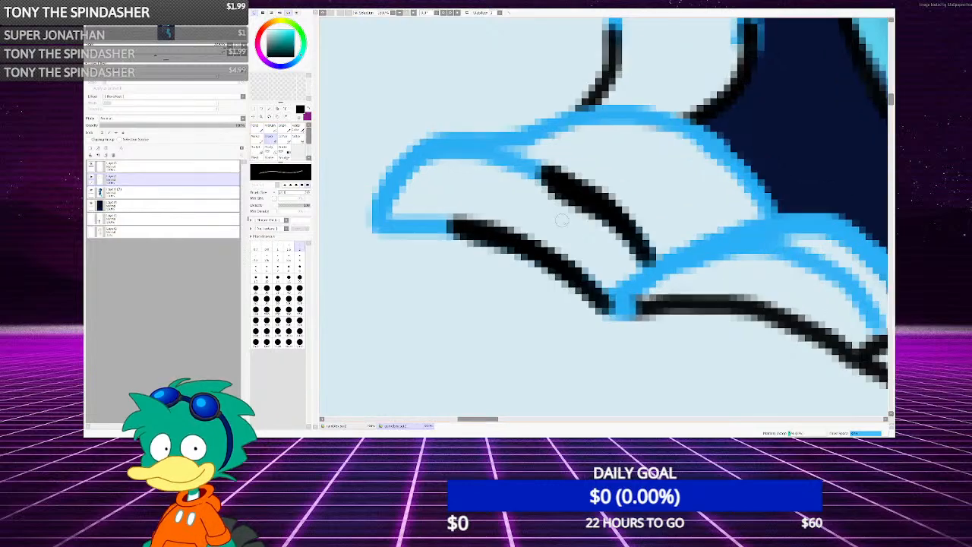
pyautogui.scroll(-5, 558, 193)
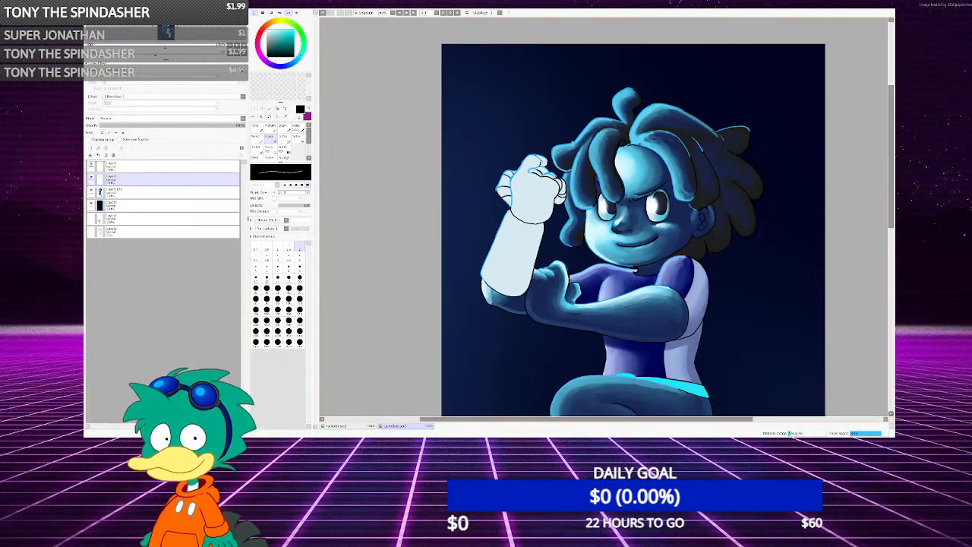
pyautogui.scroll(5, 532, 182)
pyautogui.press('e')
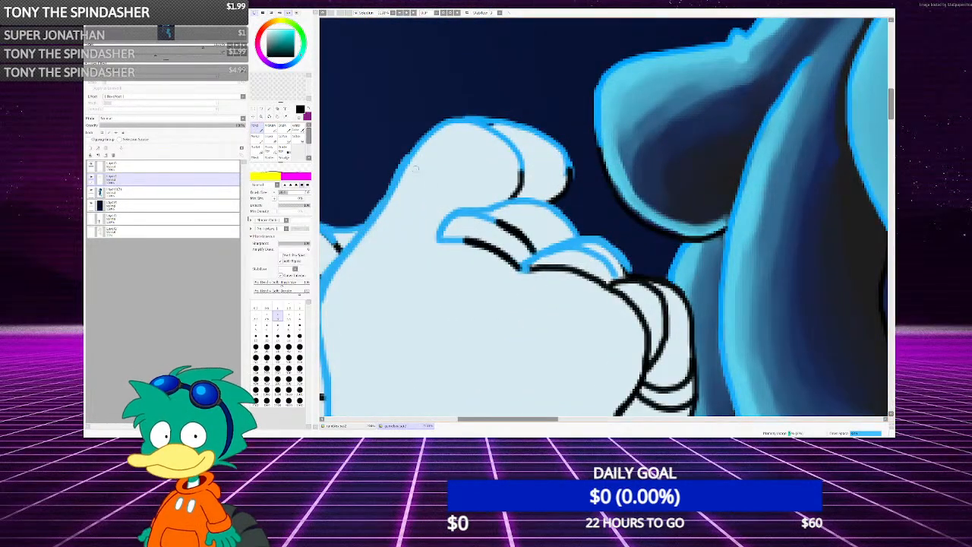
pyautogui.scroll(3, 555, 214)
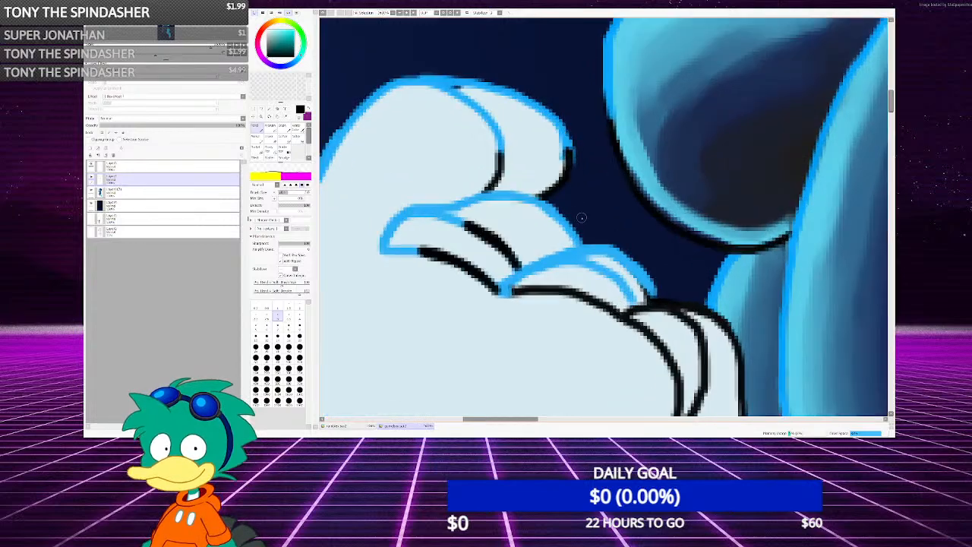
# Go over the middle knuckle's outer edge in black, from its crest down to the neighboring knuckle's light-blue outline
pyautogui.moveTo(561, 257)
pyautogui.mouseDown()
pyautogui.moveTo(568, 265)
pyautogui.moveTo(525, 211)
pyautogui.moveTo(572, 261)
pyautogui.moveTo(502, 188)
pyautogui.moveTo(521, 211)
pyautogui.moveTo(524, 195)
pyautogui.moveTo(514, 192)
pyautogui.mouseUp()
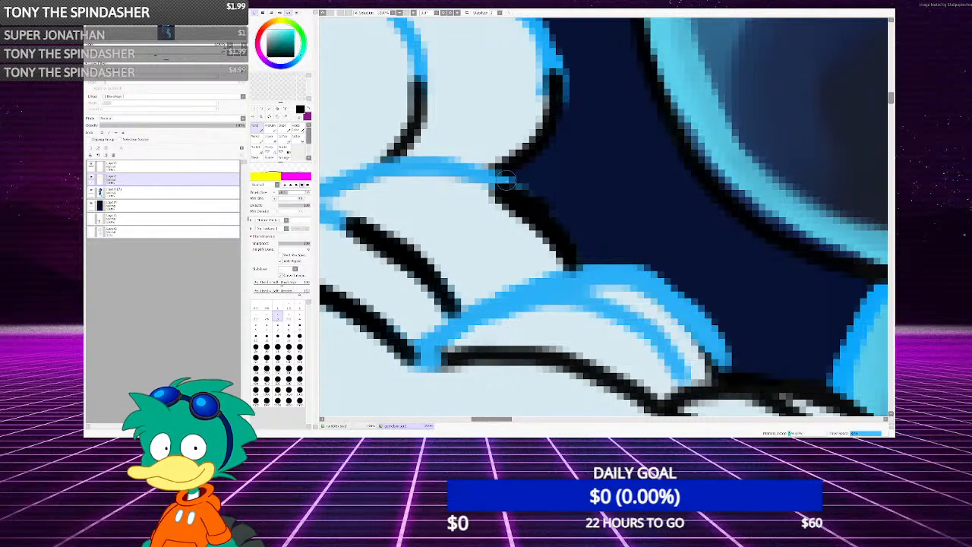
pyautogui.press('-')
pyautogui.press('+')
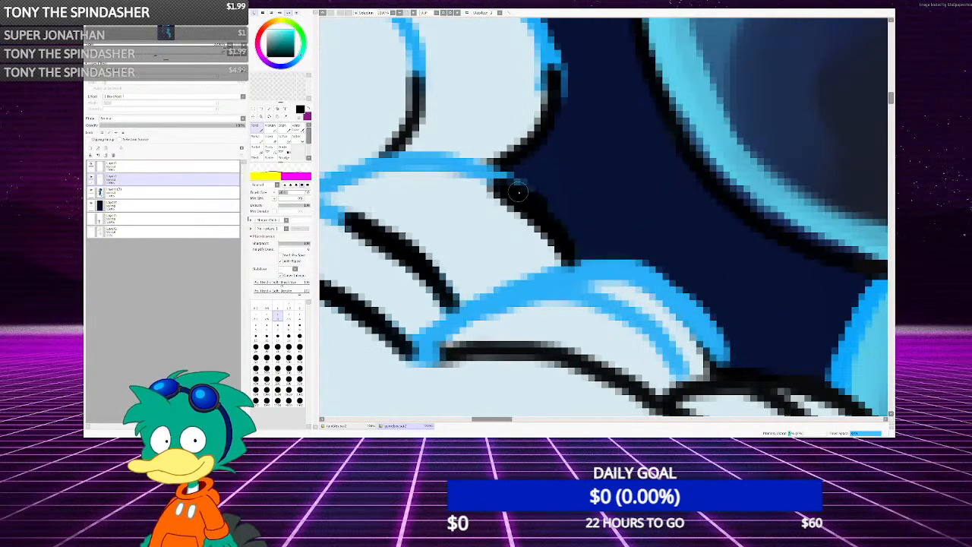
pyautogui.moveTo(524, 199)
pyautogui.mouseDown()
pyautogui.moveTo(460, 165)
pyautogui.moveTo(521, 191)
pyautogui.mouseUp()
pyautogui.press('-')
pyautogui.press('-')
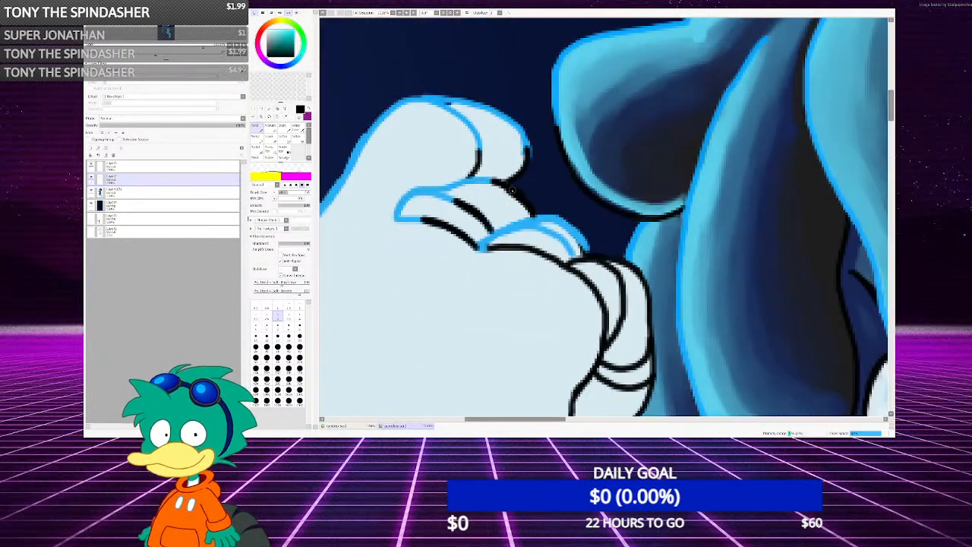
pyautogui.press('+')
pyautogui.scroll(1, 499, 196)
pyautogui.scroll(-3, 501, 199)
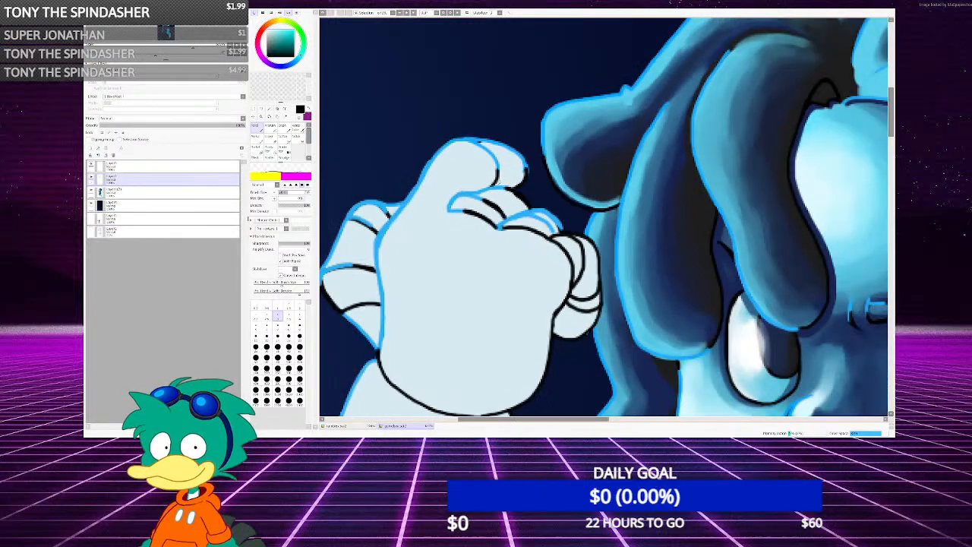
pyautogui.scroll(5, 448, 209)
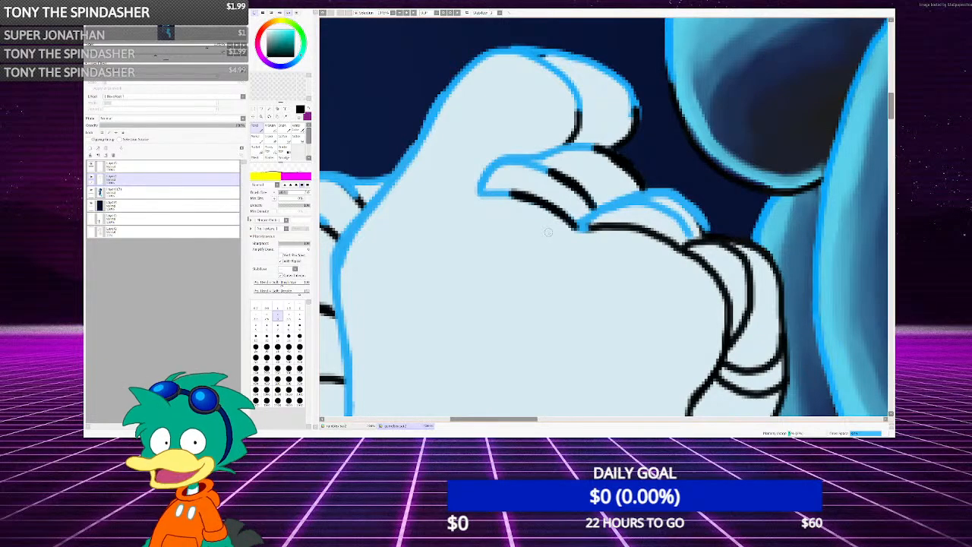
# Sample the dark line color and draw a second, thicker curve just below the middle knuckle's lower fold line
pyautogui.scroll(-3, 548, 232)
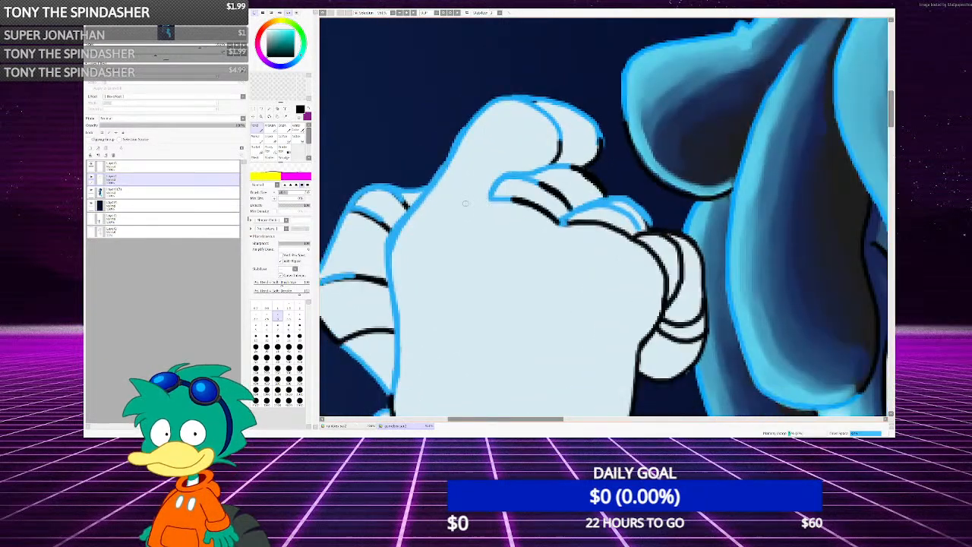
pyautogui.scroll(-6, 475, 208)
pyautogui.scroll(3, 473, 207)
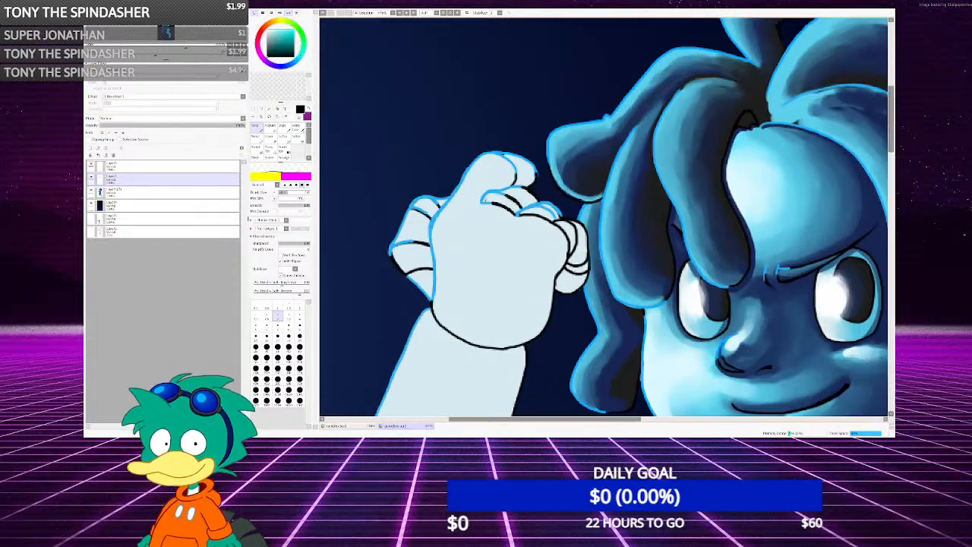
pyautogui.scroll(3, 515, 216)
pyautogui.rightClick(530, 218)
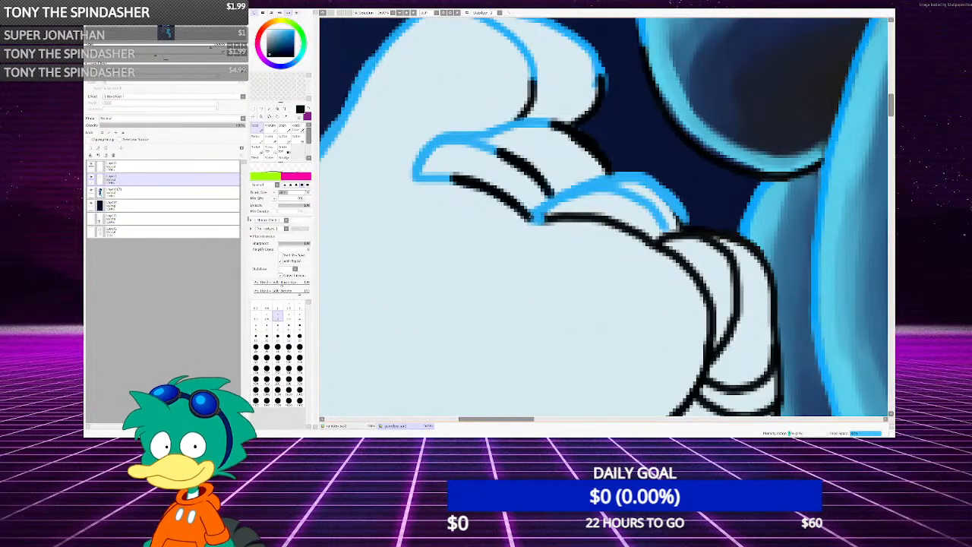
pyautogui.moveTo(530, 218); pyautogui.dragTo(463, 203)
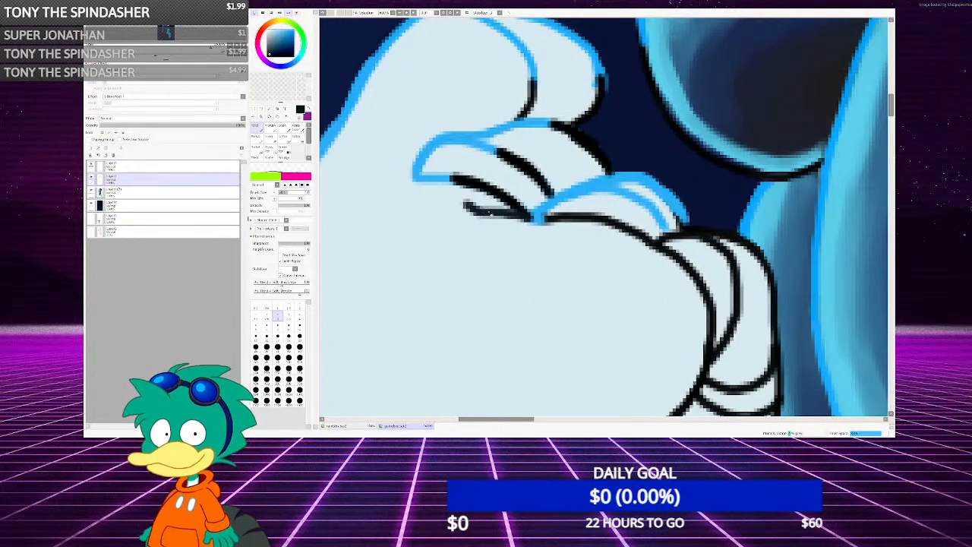
pyautogui.hotkey('ctrl', 'z')
pyautogui.scroll(2, 535, 220)
pyautogui.moveTo(541, 226)
pyautogui.mouseDown()
pyautogui.moveTo(482, 190)
pyautogui.moveTo(394, 172)
pyautogui.mouseUp()
pyautogui.moveTo(393, 171)
pyautogui.mouseDown()
pyautogui.moveTo(451, 176)
pyautogui.moveTo(518, 211)
pyautogui.mouseUp()
pyautogui.scroll(-2, 517, 215)
pyautogui.scroll(2, 427, 170)
# Extend the middle knuckle's outline downward in sampled light blue and join its end to the new lower curve with the dark color
pyautogui.rightClick(444, 157)
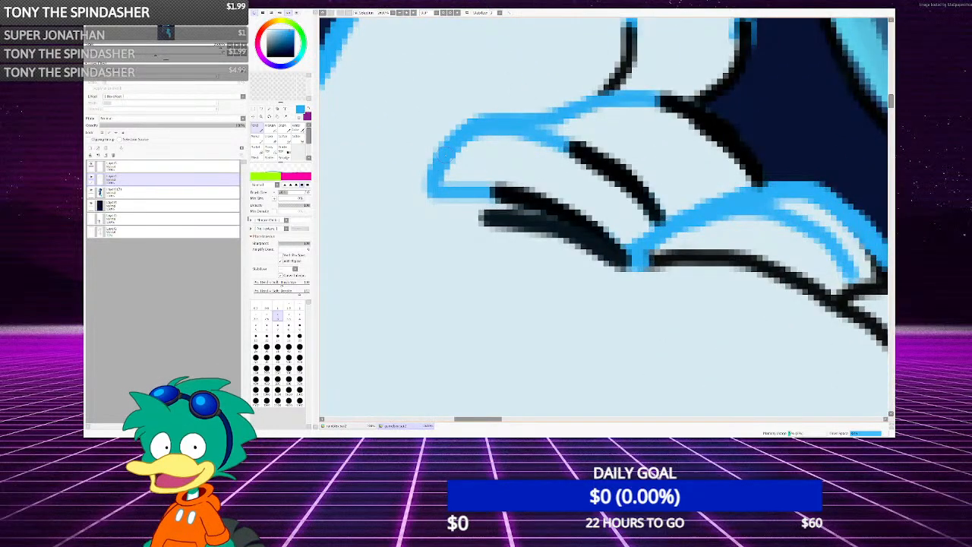
pyautogui.moveTo(441, 158)
pyautogui.mouseDown()
pyautogui.moveTo(420, 210)
pyautogui.moveTo(444, 231)
pyautogui.moveTo(424, 219)
pyautogui.moveTo(442, 146)
pyautogui.mouseUp()
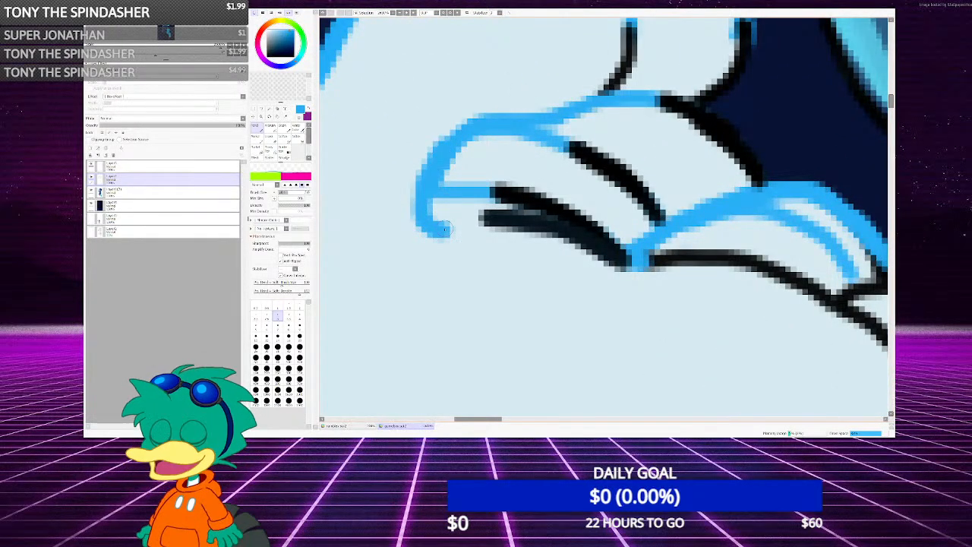
pyautogui.moveTo(445, 229)
pyautogui.mouseDown()
pyautogui.moveTo(460, 223)
pyautogui.moveTo(439, 232)
pyautogui.mouseUp()
pyautogui.rightClick(506, 221)
pyautogui.moveTo(439, 232)
pyautogui.mouseDown()
pyautogui.moveTo(497, 220)
pyautogui.moveTo(529, 227)
pyautogui.mouseUp()
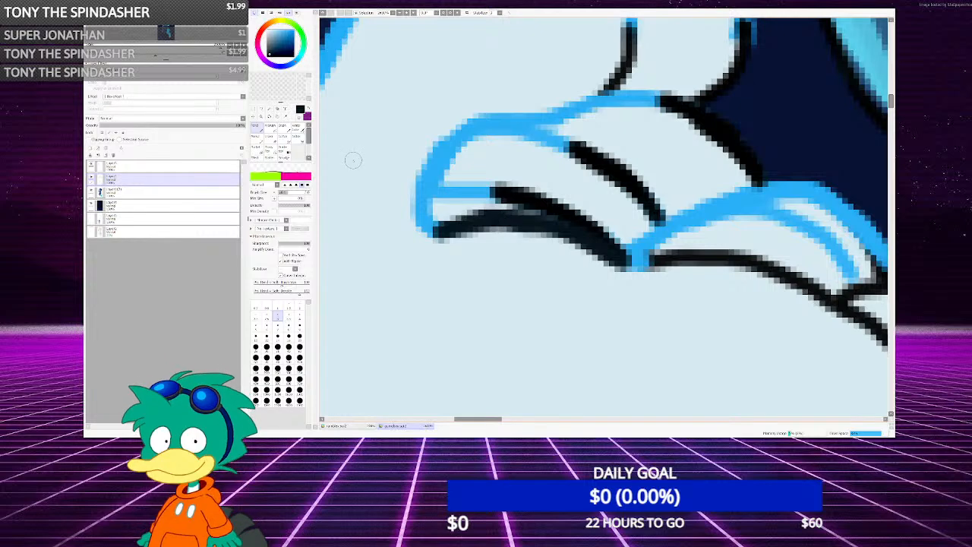
# Erase the middle knuckle's old lower fold line, including its light-blue end, with an enlarged eraser
pyautogui.click(270, 136)
pyautogui.scroll(1, 471, 184)
pyautogui.press(']')
pyautogui.press(']')
pyautogui.press(']')
pyautogui.press(']')
pyautogui.press(']')
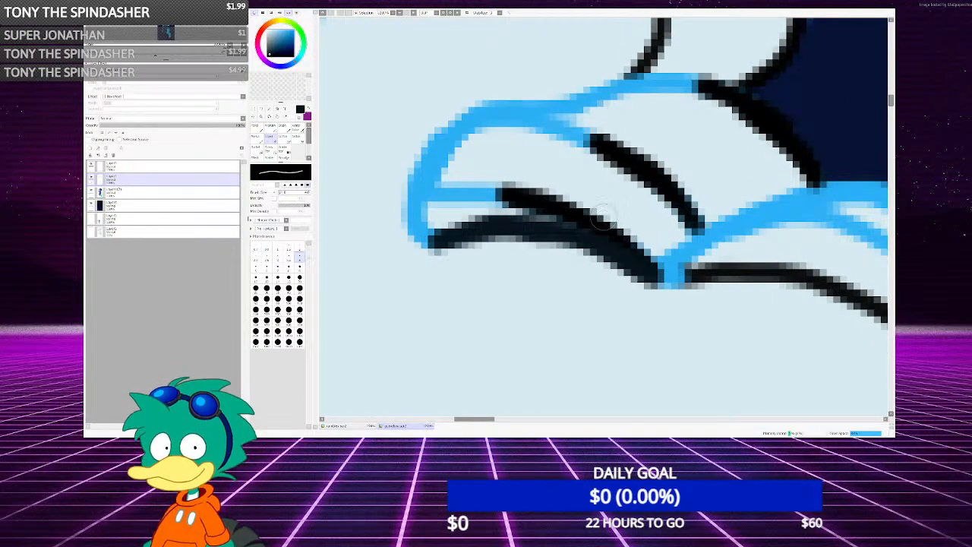
pyautogui.moveTo(463, 188)
pyautogui.mouseDown()
pyautogui.moveTo(444, 203)
pyautogui.moveTo(469, 175)
pyautogui.moveTo(467, 205)
pyautogui.moveTo(533, 202)
pyautogui.moveTo(640, 234)
pyautogui.moveTo(533, 185)
pyautogui.moveTo(470, 189)
pyautogui.moveTo(526, 192)
pyautogui.mouseUp()
# Examine the reworked glove knuckles against the whole character and up close
pyautogui.scroll(-4, 526, 199)
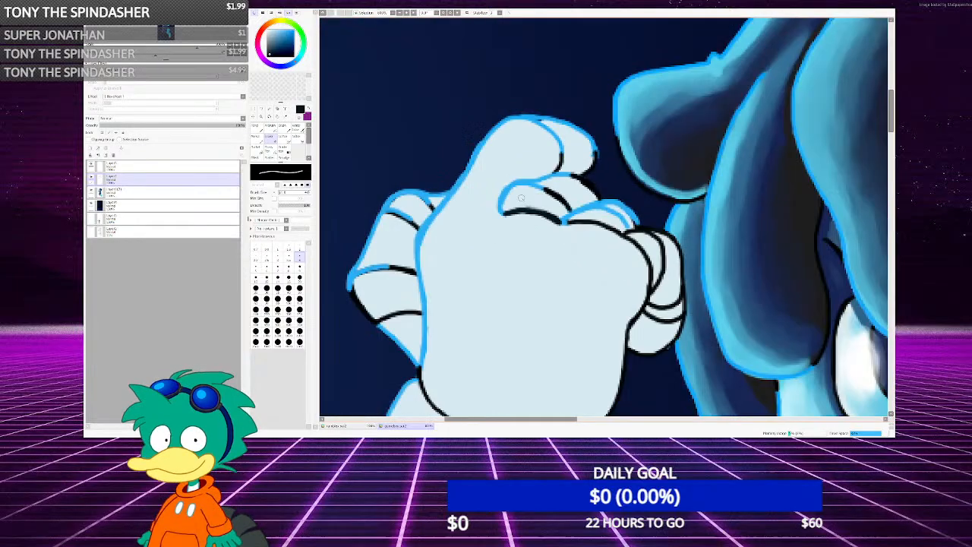
pyautogui.scroll(-4, 521, 198)
pyautogui.scroll(3, 521, 197)
pyautogui.scroll(-6, 503, 190)
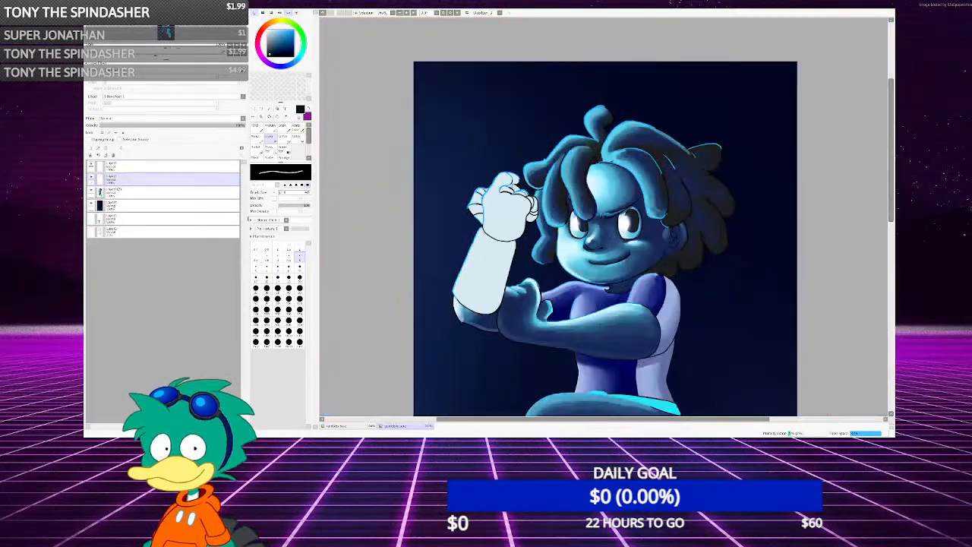
pyautogui.scroll(-1, 496, 196)
pyautogui.scroll(6, 496, 196)
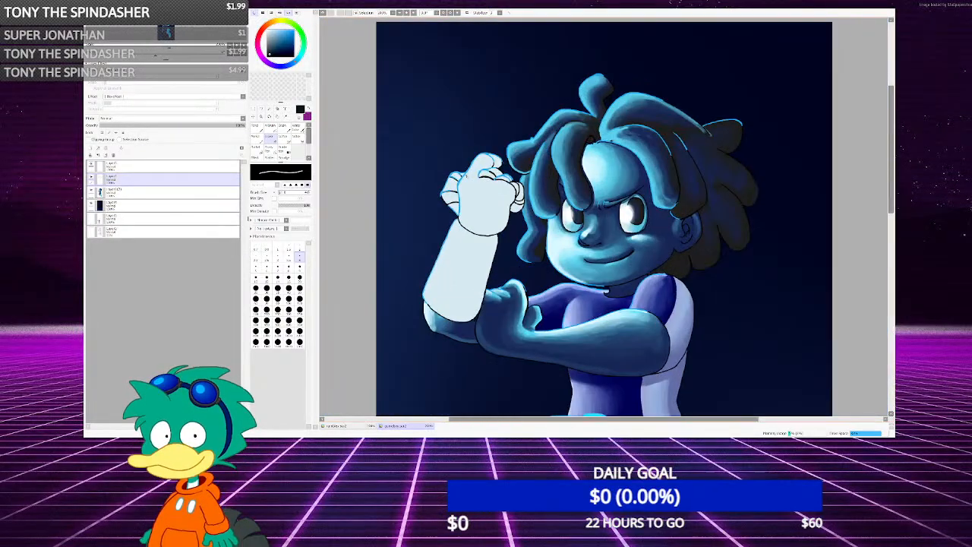
pyautogui.scroll(-2, 465, 194)
pyautogui.scroll(5, 448, 221)
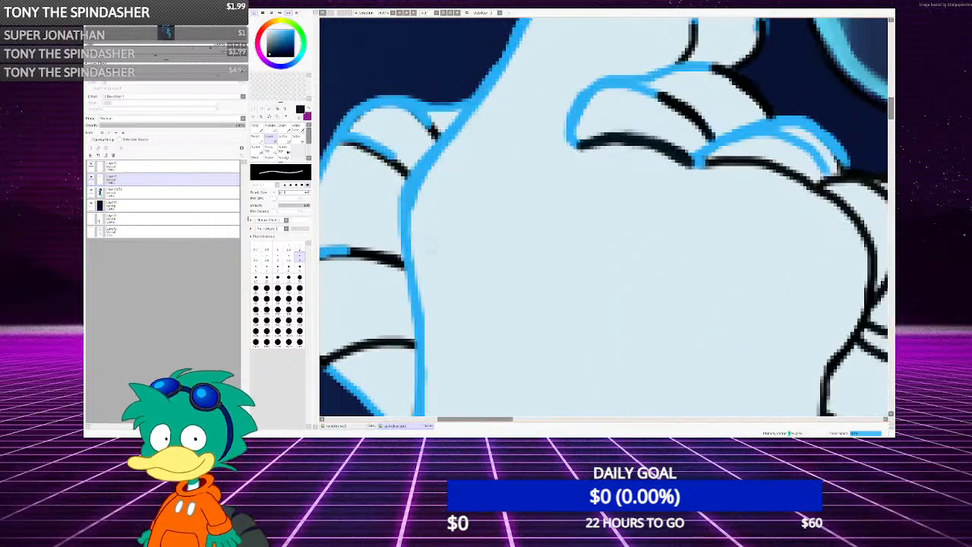
# Sample the light-blue line color and draw new strokes along the palm's edge beside the rear fingers, up toward the thumb
pyautogui.rightClick(407, 204)
pyautogui.press('n')
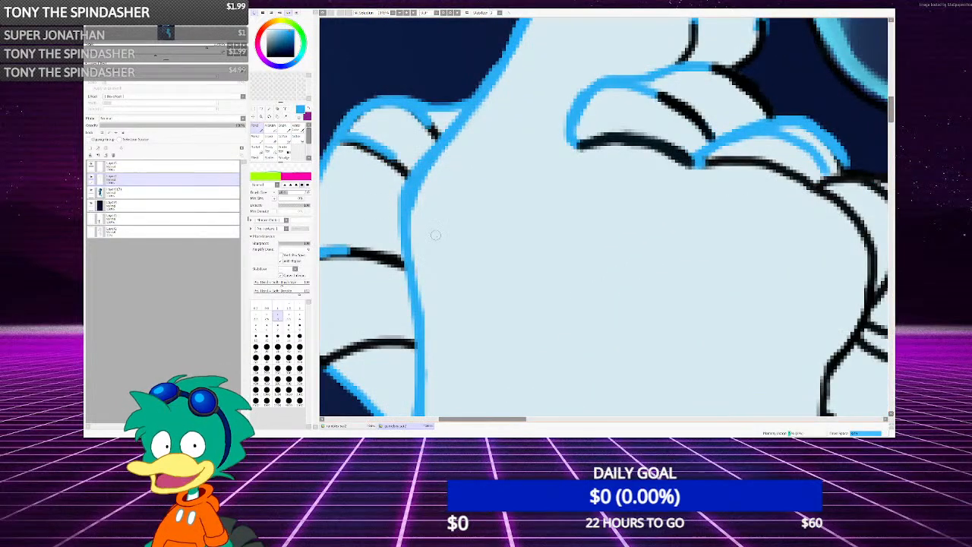
pyautogui.scroll(-3, 436, 233)
pyautogui.scroll(1, 443, 230)
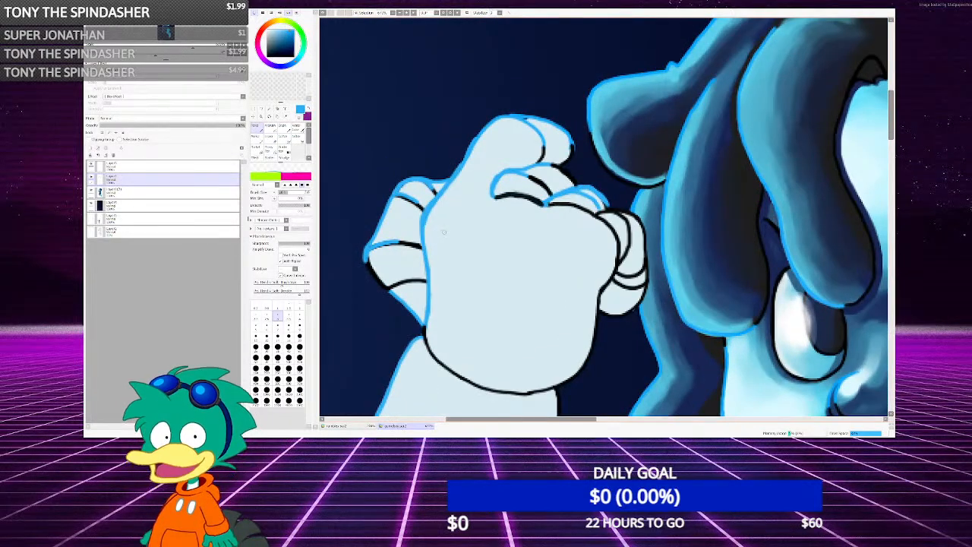
pyautogui.scroll(1, 444, 232)
pyautogui.scroll(-2, 446, 233)
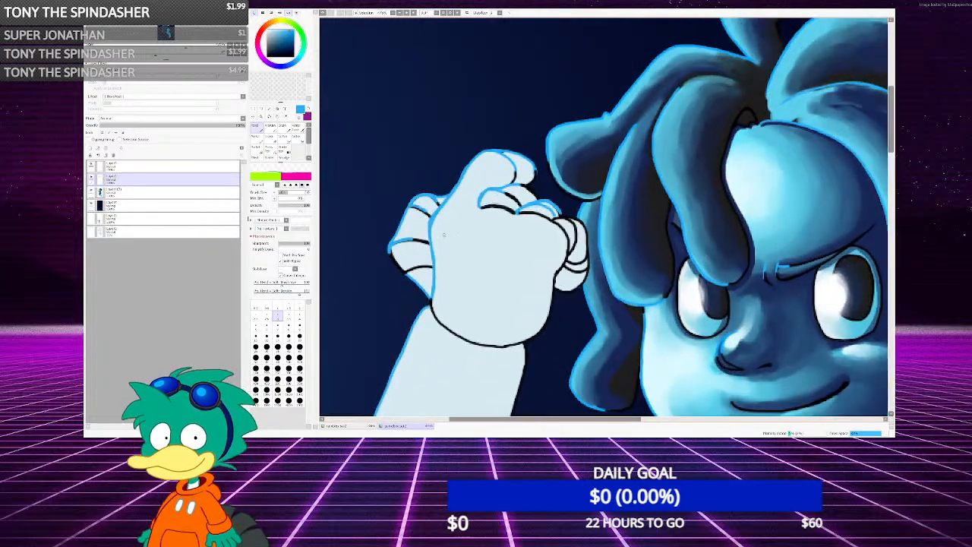
pyautogui.scroll(3, 445, 233)
pyautogui.scroll(-1, 429, 290)
pyautogui.scroll(2, 429, 291)
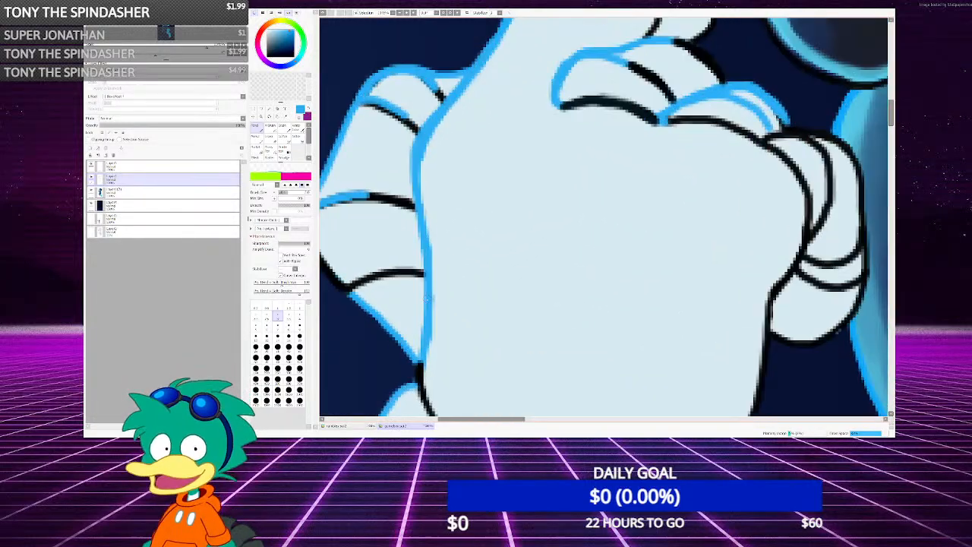
pyautogui.scroll(-1, 429, 290)
pyautogui.scroll(1, 429, 291)
pyautogui.moveTo(430, 241); pyautogui.dragTo(435, 148)
pyautogui.scroll(-1, 437, 228)
pyautogui.scroll(2, 441, 243)
pyautogui.moveTo(427, 201)
pyautogui.mouseDown()
pyautogui.moveTo(430, 156)
pyautogui.moveTo(532, 55)
pyautogui.mouseUp()
pyautogui.scroll(-1, 531, 54)
pyautogui.scroll(1, 547, 45)
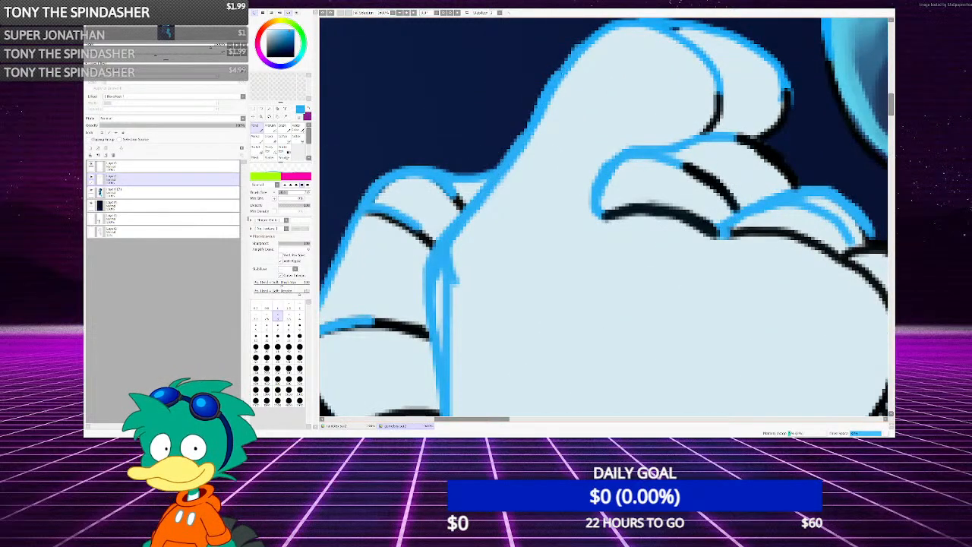
# Draw a light-blue outline from the thumb's side across the gap to the rear fingers and down the palm's edge
pyautogui.moveTo(540, 95)
pyautogui.mouseDown()
pyautogui.moveTo(454, 173)
pyautogui.moveTo(445, 282)
pyautogui.moveTo(434, 222)
pyautogui.moveTo(468, 155)
pyautogui.moveTo(557, 88)
pyautogui.mouseUp()
pyautogui.moveTo(494, 143)
pyautogui.mouseDown()
pyautogui.moveTo(467, 171)
pyautogui.moveTo(447, 228)
pyautogui.moveTo(453, 415)
pyautogui.mouseUp()
pyautogui.scroll(-1, 454, 414)
pyautogui.scroll(2, 464, 287)
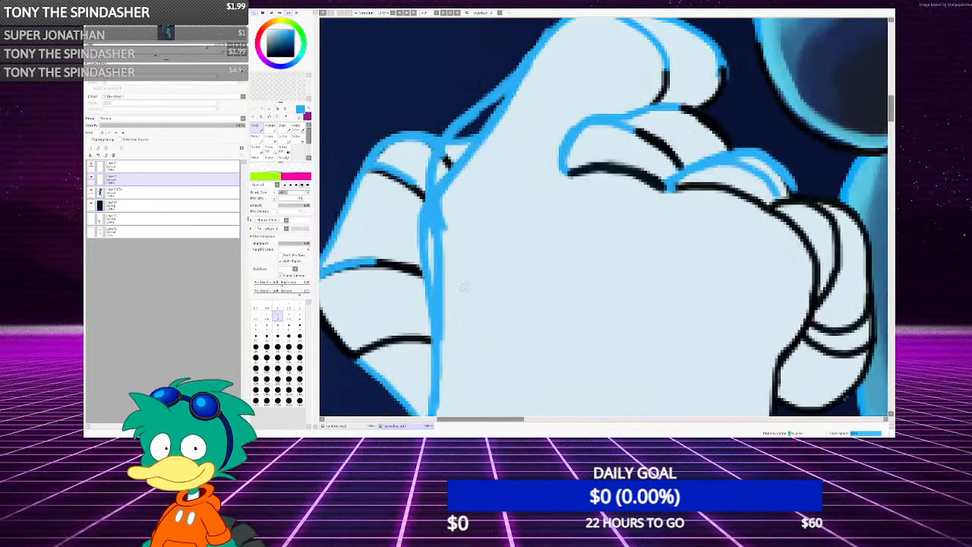
# Erase the duplicate light-blue strokes along both sides of the palm's new edge, using a larger eraser size
pyautogui.press('e')
pyautogui.scroll(-1, 440, 235)
pyautogui.scroll(2, 441, 235)
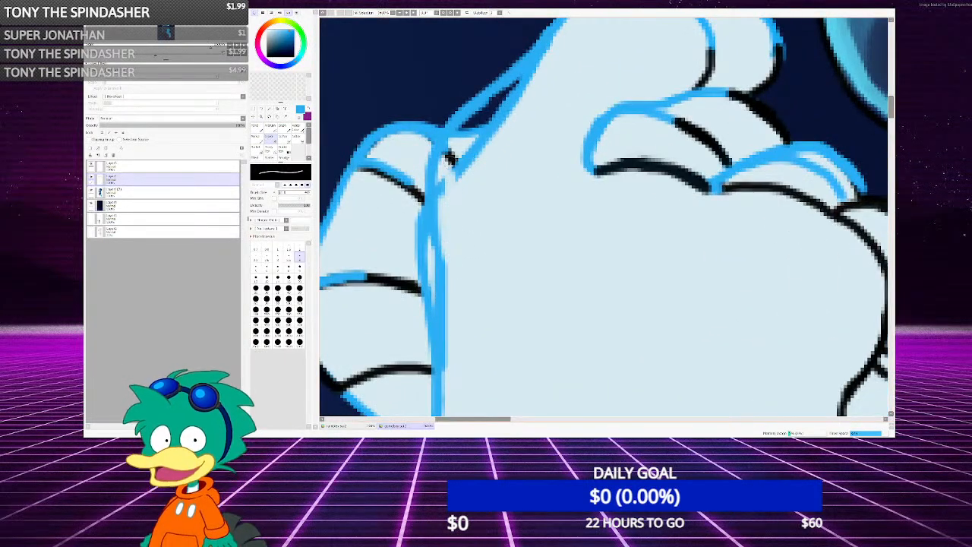
pyautogui.hotkey('ctrl', 'z')
pyautogui.moveTo(453, 231)
pyautogui.mouseDown()
pyautogui.moveTo(452, 172)
pyautogui.moveTo(453, 189)
pyautogui.moveTo(481, 180)
pyautogui.moveTo(470, 198)
pyautogui.moveTo(481, 148)
pyautogui.moveTo(555, 95)
pyautogui.moveTo(471, 327)
pyautogui.mouseUp()
pyautogui.click(299, 266)
pyautogui.scroll(-1, 532, 214)
pyautogui.scroll(1, 503, 182)
pyautogui.moveTo(423, 263)
pyautogui.mouseDown()
pyautogui.moveTo(431, 286)
pyautogui.moveTo(426, 236)
pyautogui.moveTo(430, 322)
pyautogui.mouseUp()
# Erase the remains of the old light-blue line at the thumb's base inside the new outline
pyautogui.scroll(-4, 428, 265)
pyautogui.scroll(5, 428, 289)
pyautogui.scroll(-5, 430, 321)
pyautogui.scroll(4, 465, 215)
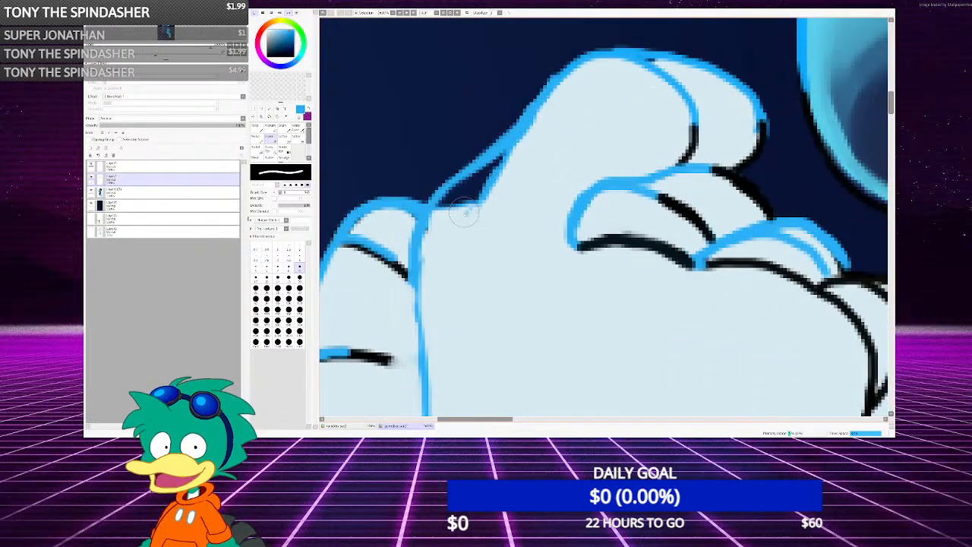
pyautogui.moveTo(466, 215); pyautogui.dragTo(531, 149)
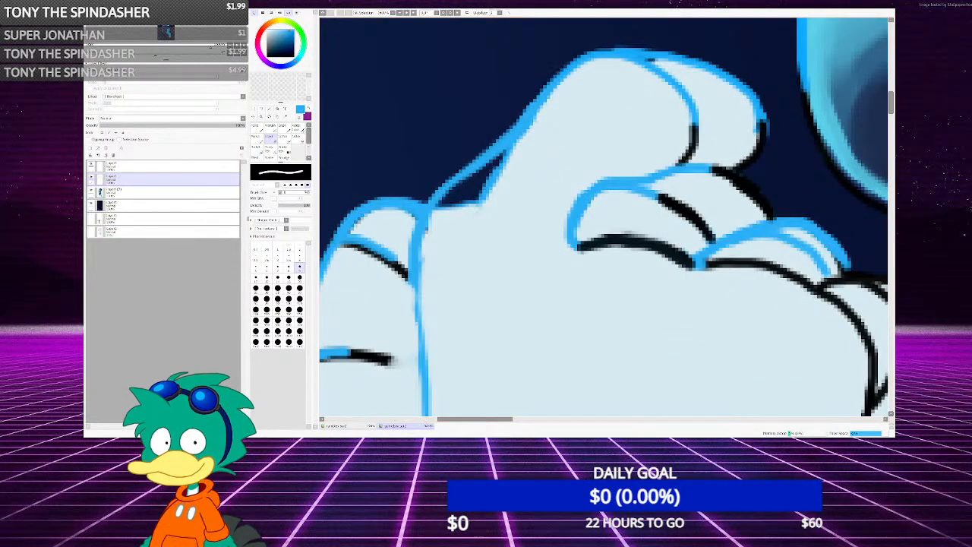
# Redraw the palm's edge in light blue from the thumb's base down past both rear finger folds
pyautogui.click(258, 130)
pyautogui.scroll(2, 489, 162)
pyautogui.moveTo(521, 143)
pyautogui.mouseDown()
pyautogui.moveTo(384, 260)
pyautogui.moveTo(358, 314)
pyautogui.moveTo(351, 358)
pyautogui.mouseUp()
pyautogui.scroll(-3, 459, 262)
pyautogui.scroll(2, 447, 311)
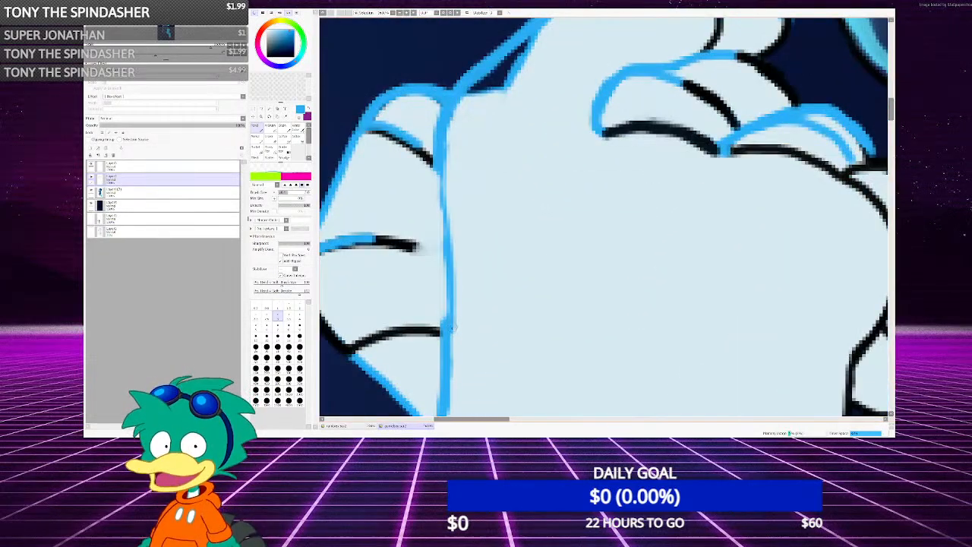
pyautogui.moveTo(454, 329); pyautogui.dragTo(436, 170)
pyautogui.scroll(1, 443, 266)
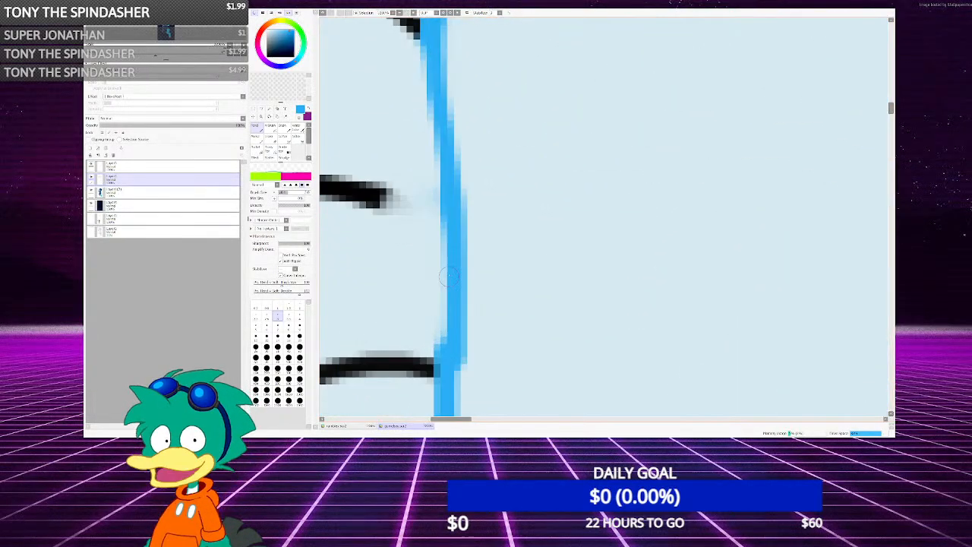
pyautogui.moveTo(445, 262); pyautogui.dragTo(458, 415)
pyautogui.scroll(-3, 452, 215)
pyautogui.scroll(2, 445, 394)
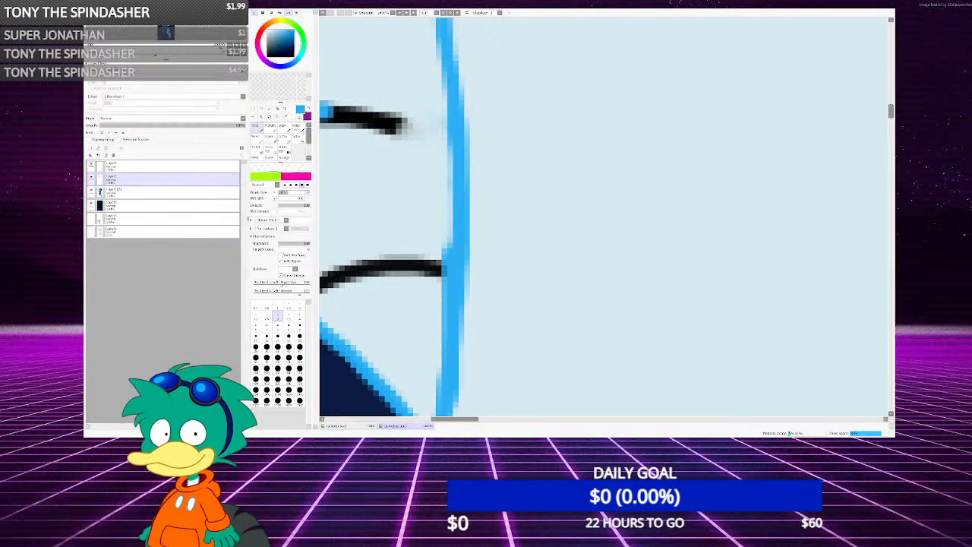
# Erase the leftover old edge beside the palm's new outline near the lower rear finger fold, using a smaller eraser
pyautogui.click(269, 138)
pyautogui.scroll(1, 373, 240)
pyautogui.click(299, 258)
pyautogui.moveTo(442, 251)
pyautogui.mouseDown()
pyautogui.moveTo(445, 277)
pyautogui.moveTo(449, 241)
pyautogui.mouseUp()
pyautogui.scroll(-3, 425, 197)
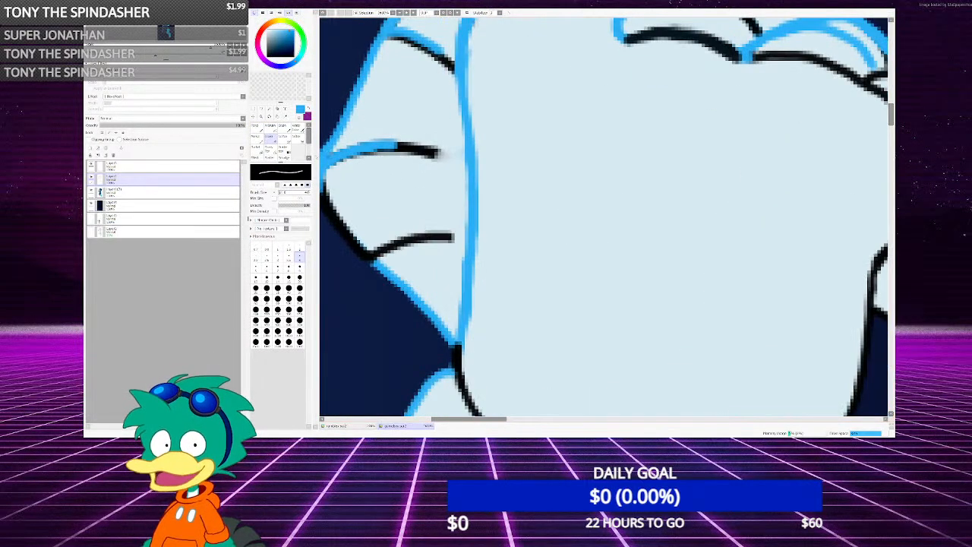
# Sample the black line color and extend the rear finger's upper fold line to the palm's edge
pyautogui.click(258, 129)
pyautogui.scroll(2, 328, 144)
pyautogui.rightClick(479, 156)
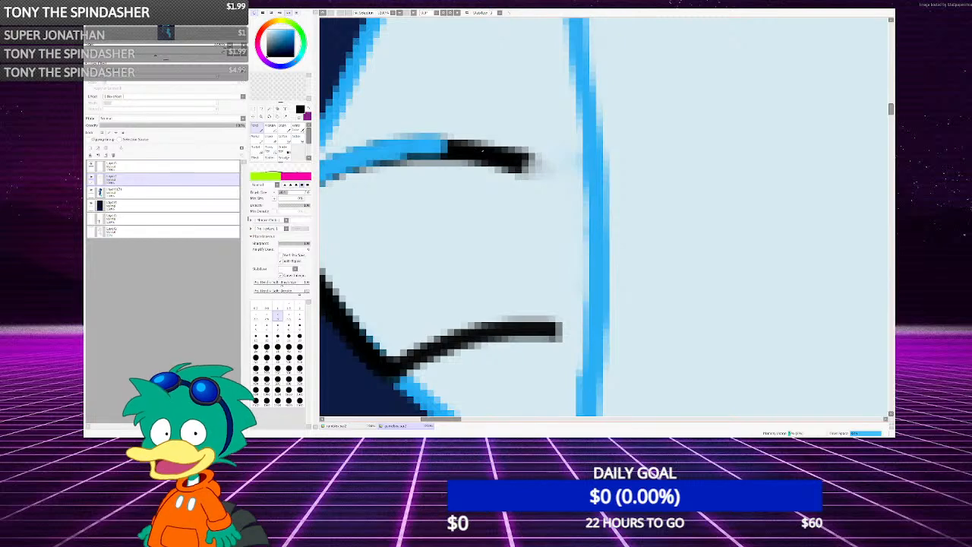
pyautogui.moveTo(481, 150)
pyautogui.mouseDown()
pyautogui.moveTo(586, 191)
pyautogui.moveTo(604, 203)
pyautogui.moveTo(597, 219)
pyautogui.moveTo(602, 180)
pyautogui.mouseUp()
pyautogui.rightClick(598, 154)
# Extend the rear finger's lower fold line in black to the palm's edge and resample the outline's light blue
pyautogui.scroll(-2, 530, 193)
pyautogui.scroll(2, 521, 297)
pyautogui.rightClick(411, 248)
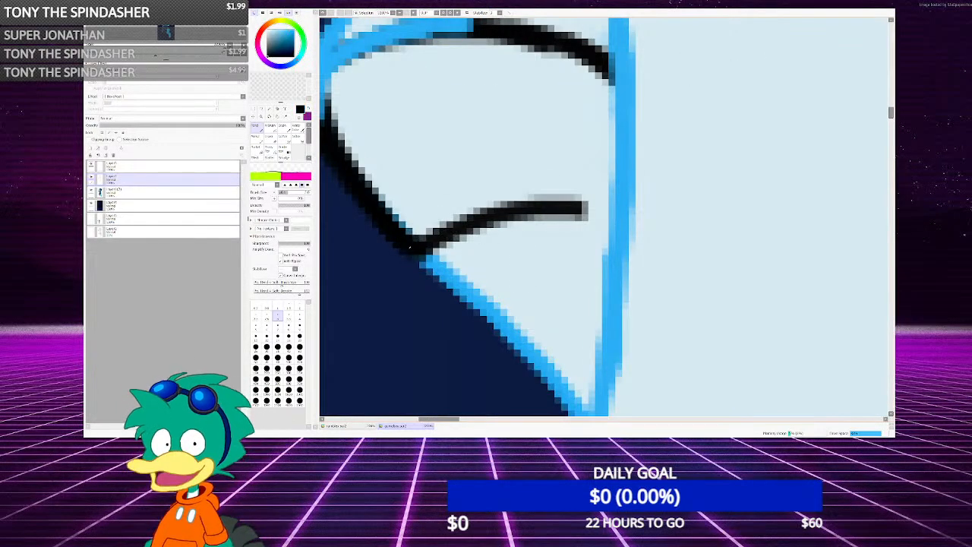
pyautogui.moveTo(534, 207)
pyautogui.mouseDown()
pyautogui.moveTo(619, 216)
pyautogui.moveTo(602, 218)
pyautogui.mouseUp()
pyautogui.rightClick(617, 248)
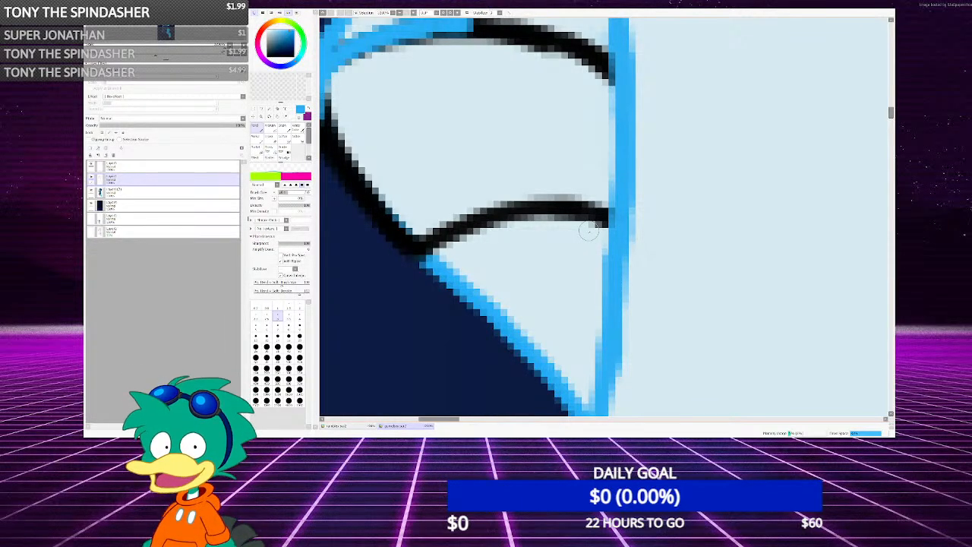
pyautogui.scroll(-6, 568, 232)
pyautogui.scroll(3, 616, 175)
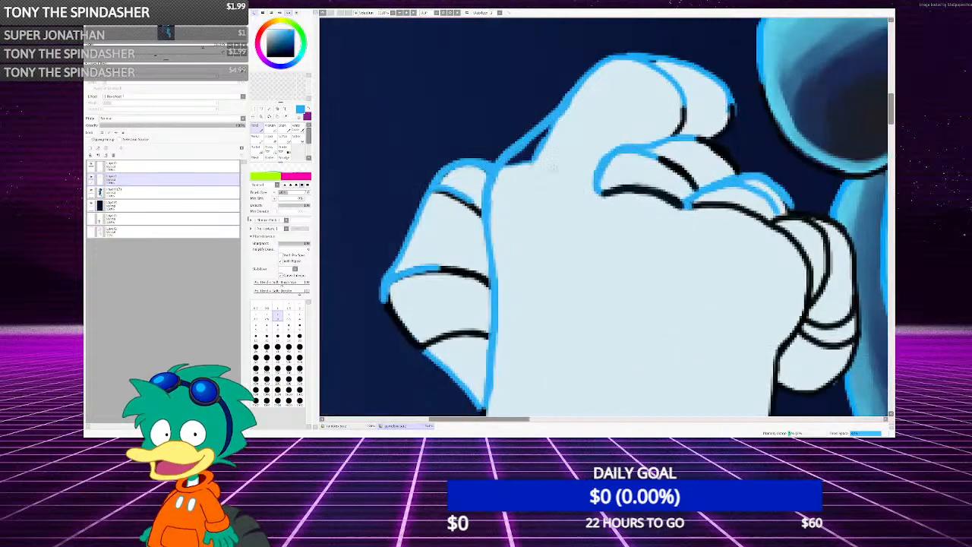
# Examine the raised glove's palm edge, finger folds and front knuckle outline up close and against the whole character
pyautogui.scroll(1, 524, 156)
pyautogui.press('b')
pyautogui.press('e')
pyautogui.scroll(-2, 503, 179)
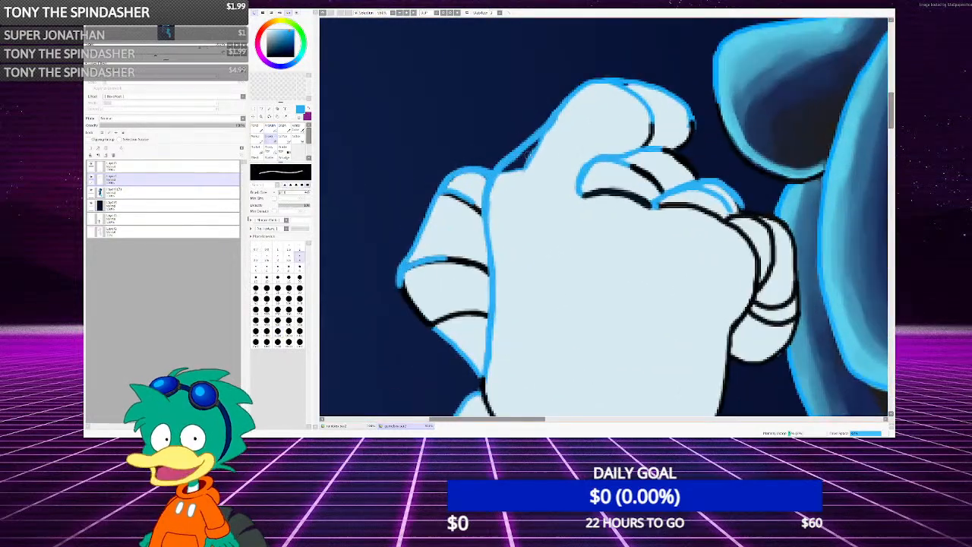
pyautogui.scroll(1, 523, 174)
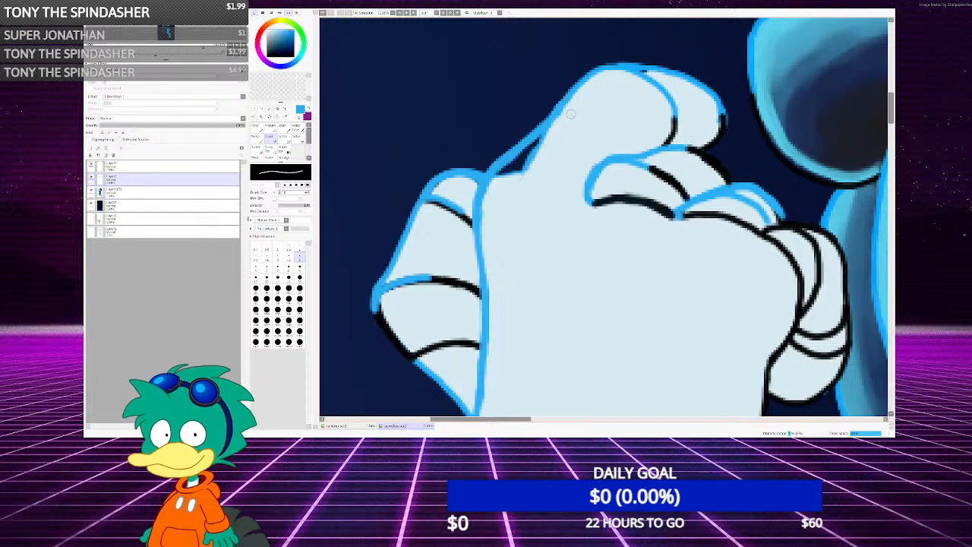
pyautogui.scroll(-2, 556, 201)
pyautogui.scroll(5, 585, 199)
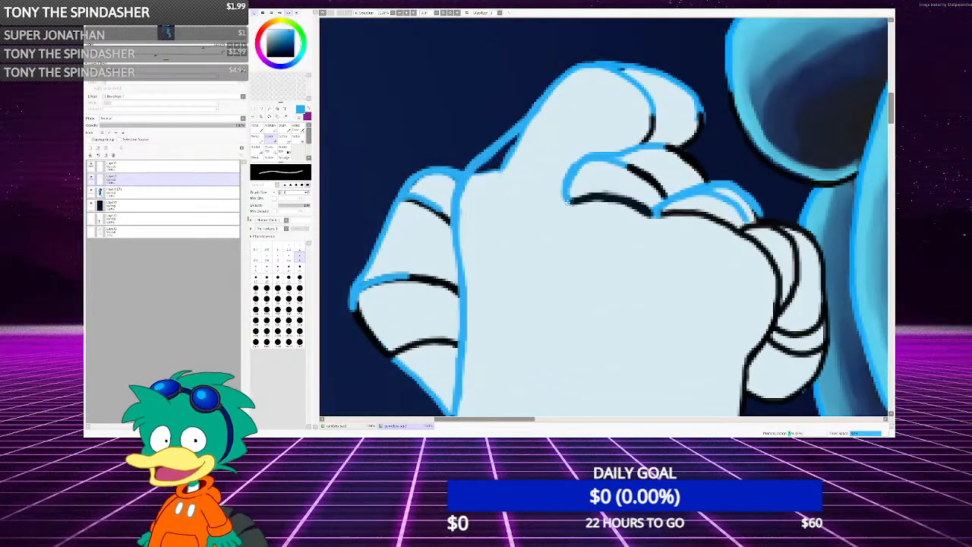
pyautogui.scroll(-3, 570, 187)
pyautogui.scroll(3, 486, 184)
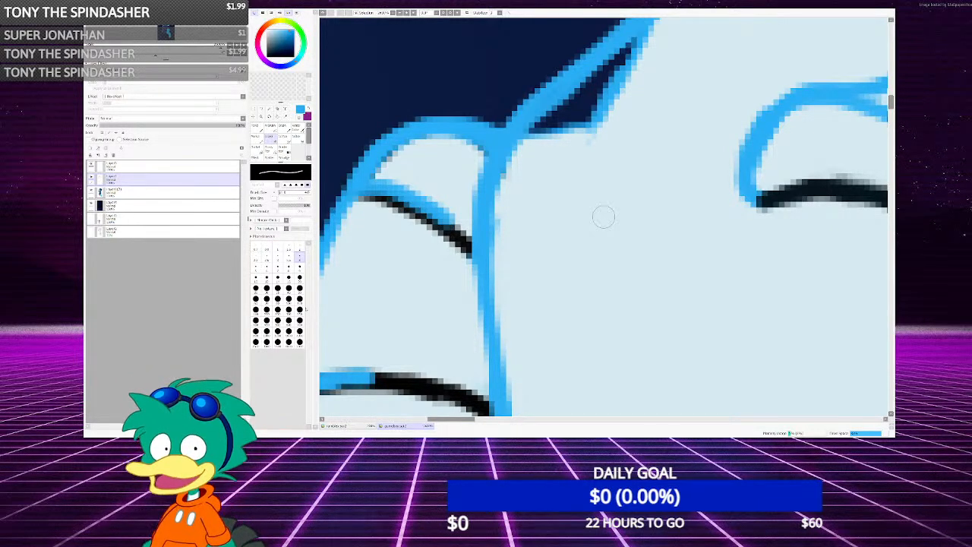
pyautogui.scroll(-5, 410, 307)
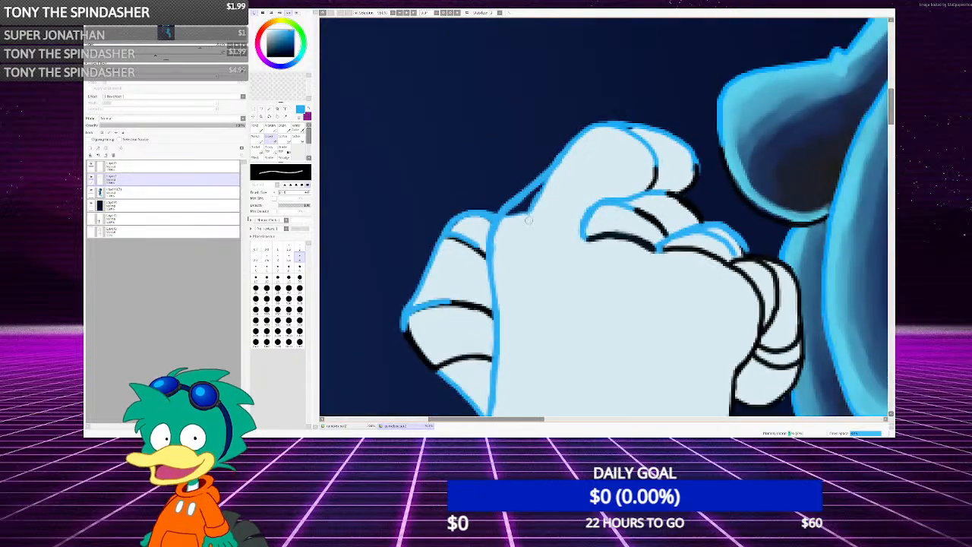
pyautogui.scroll(3, 518, 222)
pyautogui.scroll(1, 630, 254)
pyautogui.rightClick(646, 248)
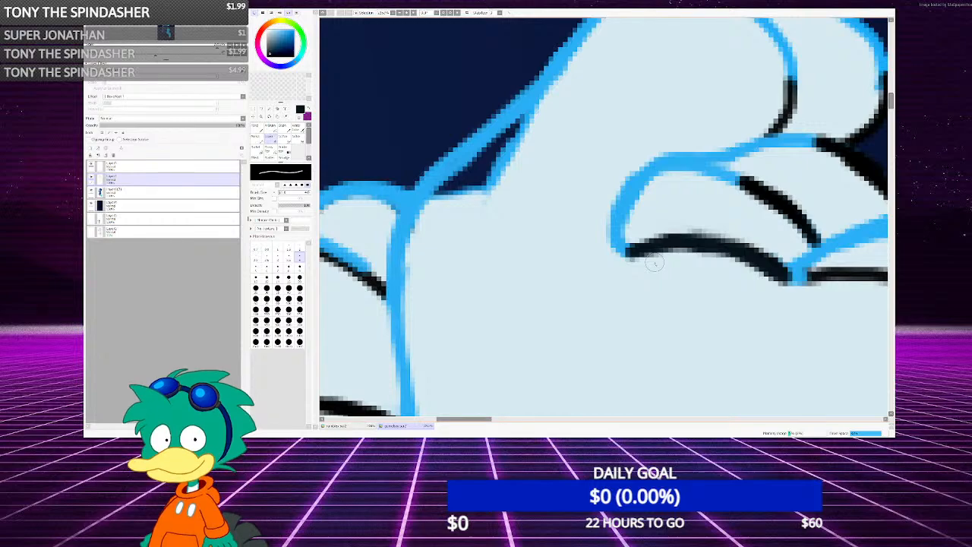
pyautogui.scroll(-1, 650, 266)
pyautogui.scroll(-2, 625, 278)
pyautogui.scroll(3, 619, 251)
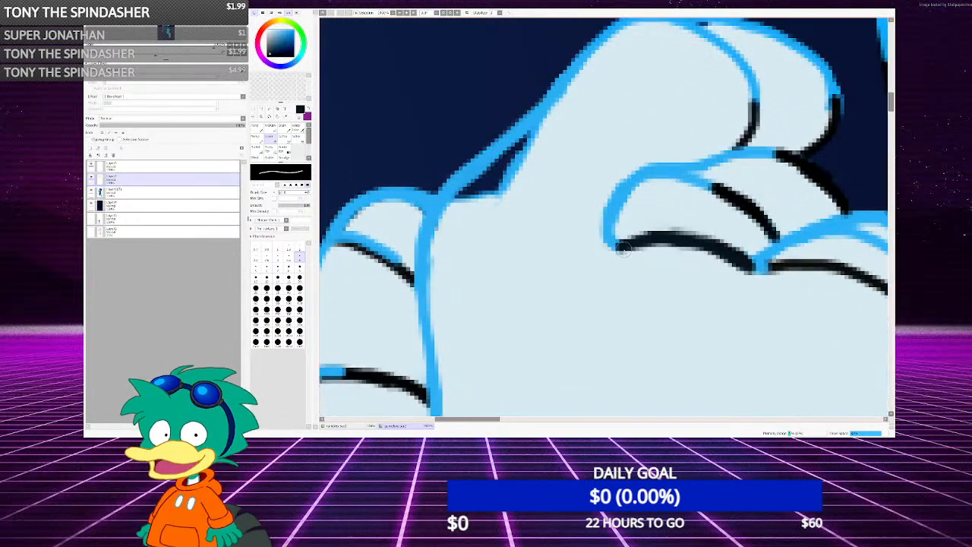
pyautogui.scroll(1, 621, 249)
pyautogui.scroll(-1, 622, 247)
pyautogui.scroll(1, 623, 245)
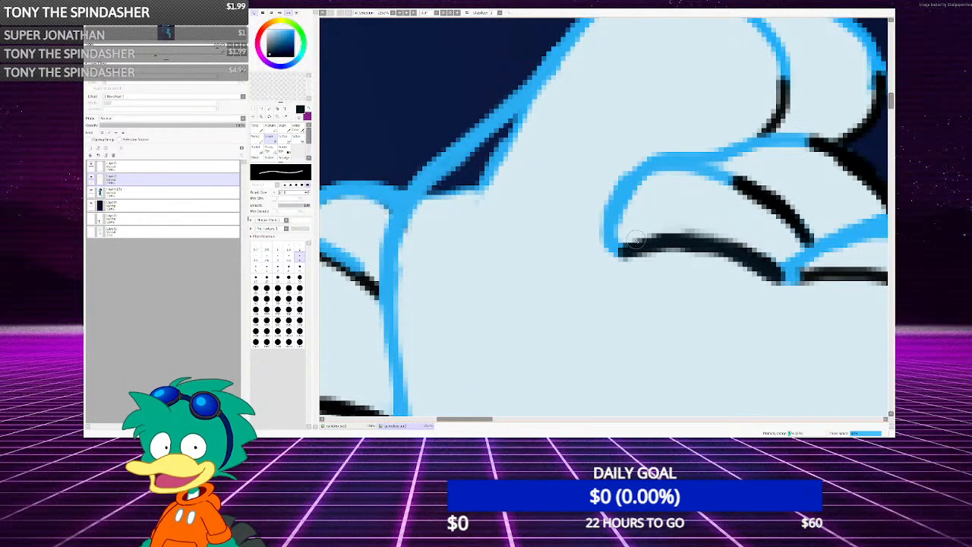
pyautogui.scroll(-4, 633, 238)
pyautogui.scroll(-3, 647, 217)
pyautogui.scroll(2, 747, 261)
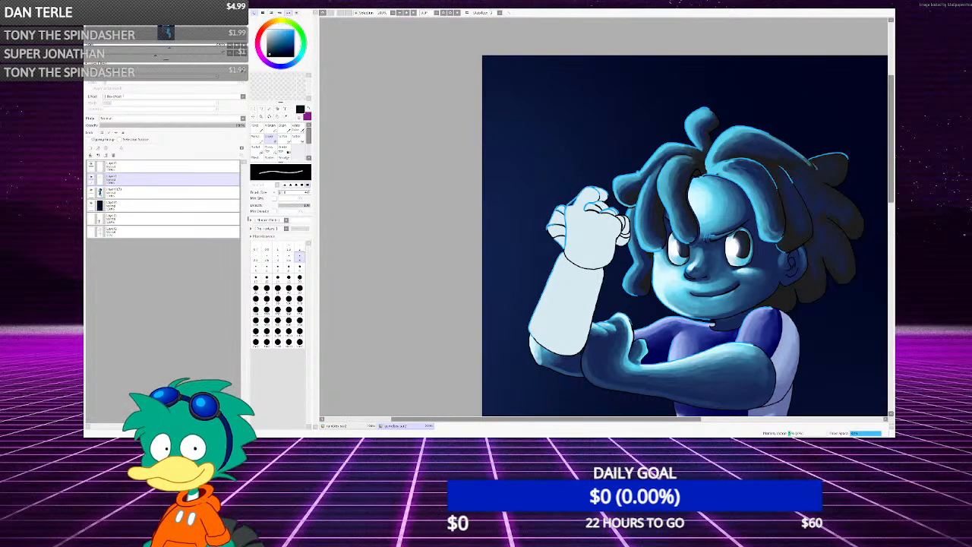
pyautogui.scroll(-2, 638, 216)
pyautogui.scroll(8, 589, 213)
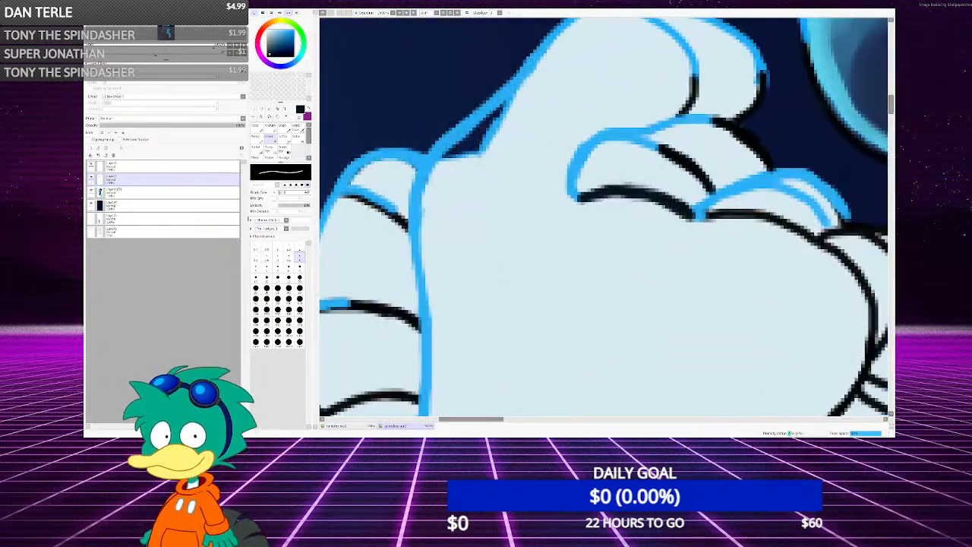
# Thicken the rear side of the large knuckle's outline with the pen in the outline's light blue
pyautogui.scroll(1, 577, 197)
pyautogui.press('x')
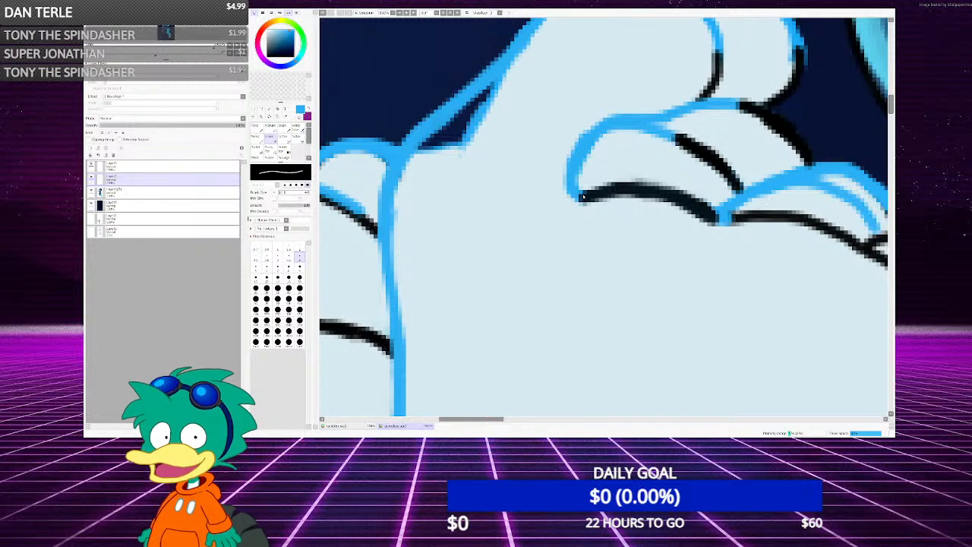
pyautogui.scroll(1, 584, 201)
pyautogui.press('x')
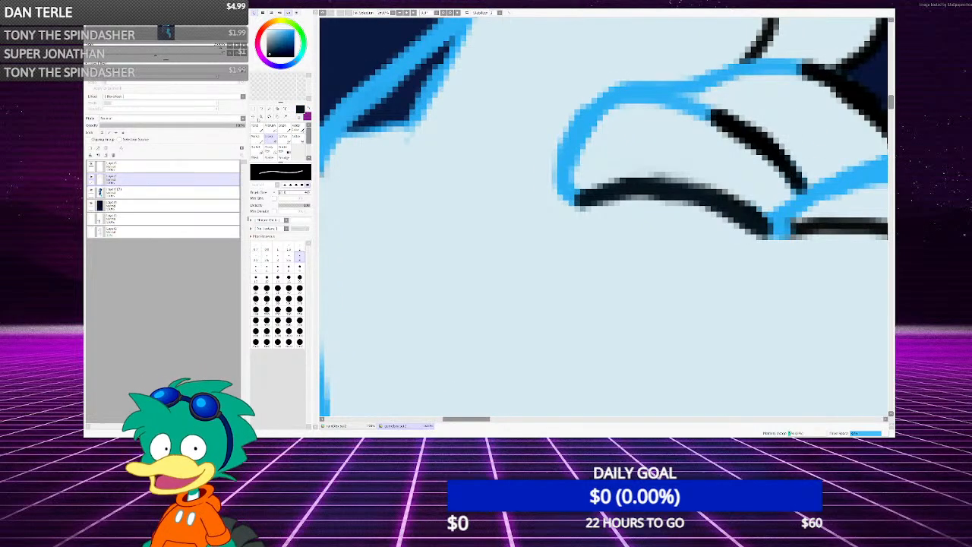
pyautogui.click(255, 128)
pyautogui.scroll(-2, 508, 258)
pyautogui.scroll(1, 428, 217)
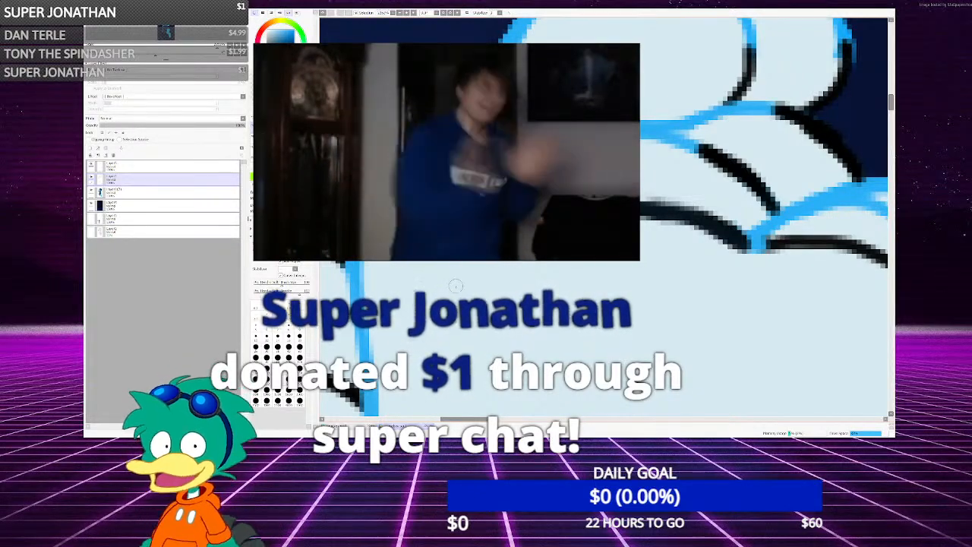
pyautogui.scroll(-2, 457, 282)
pyautogui.scroll(3, 520, 247)
pyautogui.scroll(-3, 604, 217)
pyautogui.scroll(1, 604, 216)
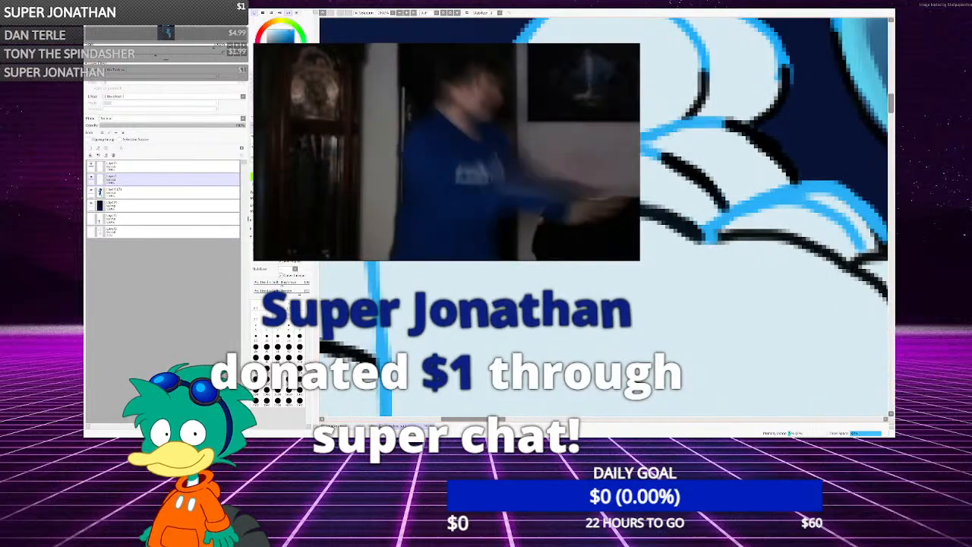
pyautogui.scroll(2, 604, 217)
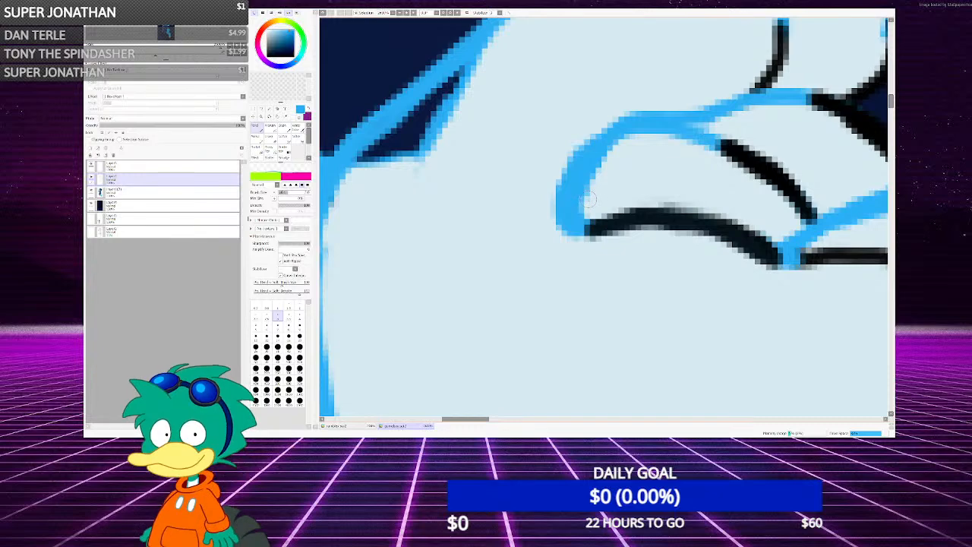
pyautogui.scroll(-2, 589, 199)
pyautogui.scroll(2, 587, 197)
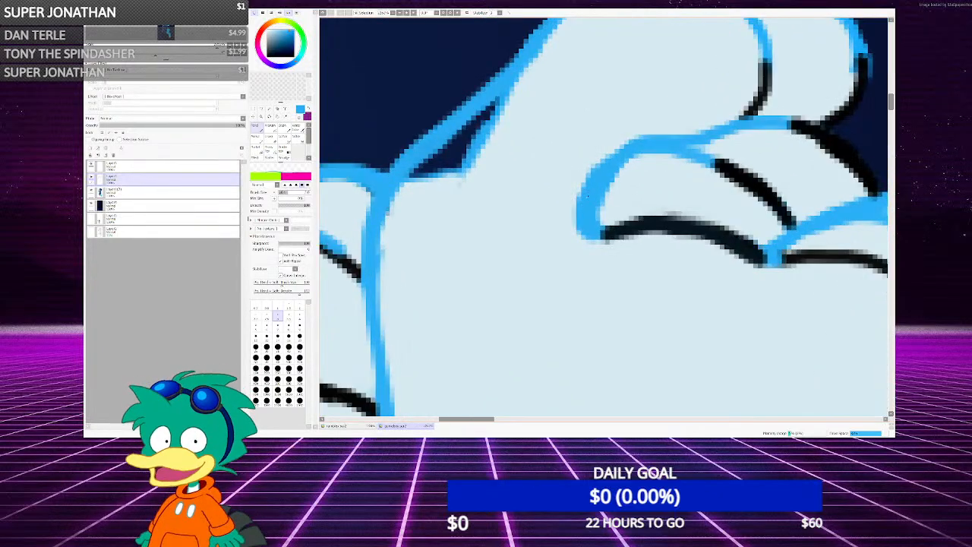
# Draw two curved light-blue lines from the palm's edge to the large knuckle, forming another folded finger, and thicken the upper curve
pyautogui.scroll(1, 587, 196)
pyautogui.moveTo(384, 275)
pyautogui.mouseDown()
pyautogui.moveTo(381, 239)
pyautogui.moveTo(494, 216)
pyautogui.moveTo(568, 218)
pyautogui.moveTo(509, 199)
pyautogui.moveTo(387, 249)
pyautogui.moveTo(388, 234)
pyautogui.moveTo(541, 206)
pyautogui.moveTo(635, 227)
pyautogui.mouseUp()
pyautogui.hotkey('ctrl', 'z')
pyautogui.scroll(-5, 592, 205)
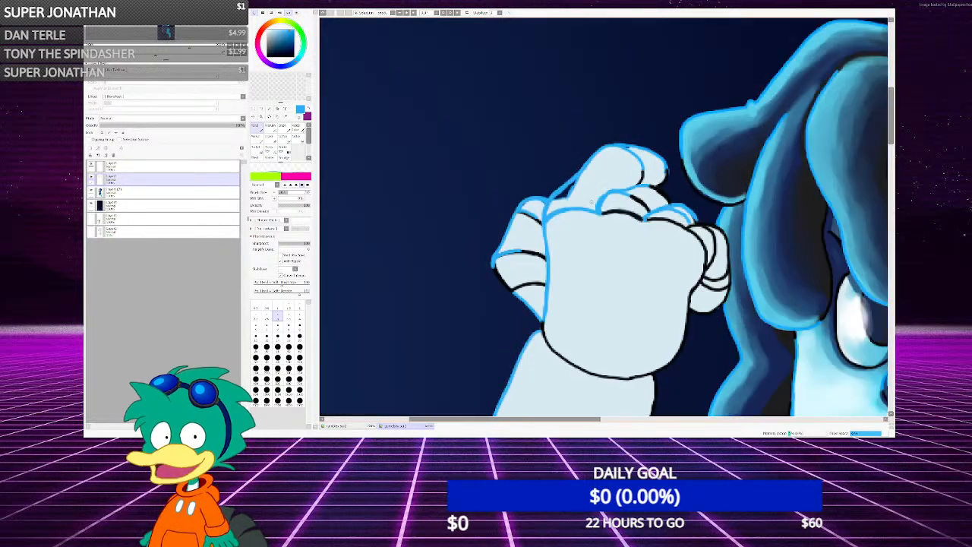
pyautogui.scroll(5, 591, 201)
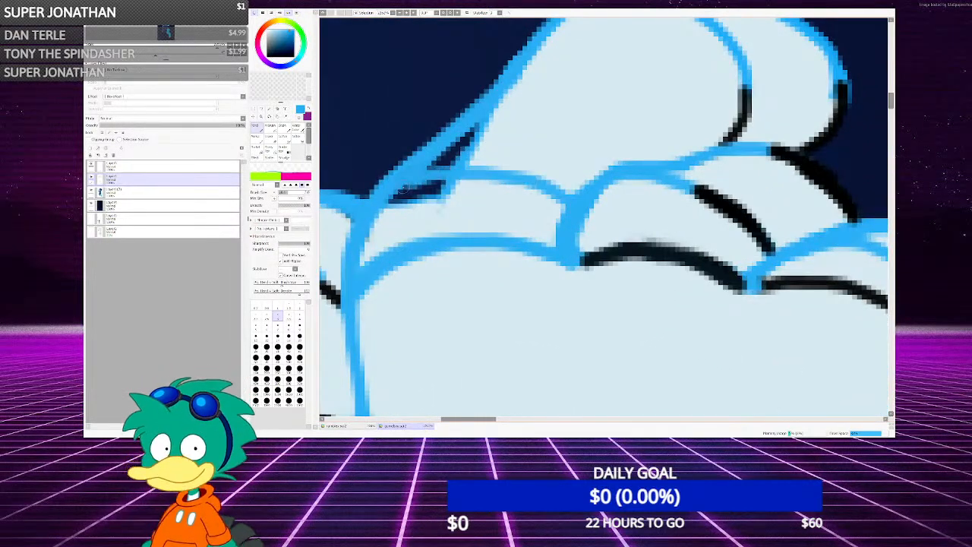
pyautogui.moveTo(430, 169)
pyautogui.mouseDown()
pyautogui.moveTo(573, 189)
pyautogui.moveTo(464, 164)
pyautogui.moveTo(433, 158)
pyautogui.mouseUp()
pyautogui.scroll(-1, 432, 136)
# Fill the dark gaps beneath the thumb with the glove's sampled pale color on the color layer below the line art
pyautogui.press('e')
pyautogui.scroll(3, 490, 139)
pyautogui.rightClick(490, 139)
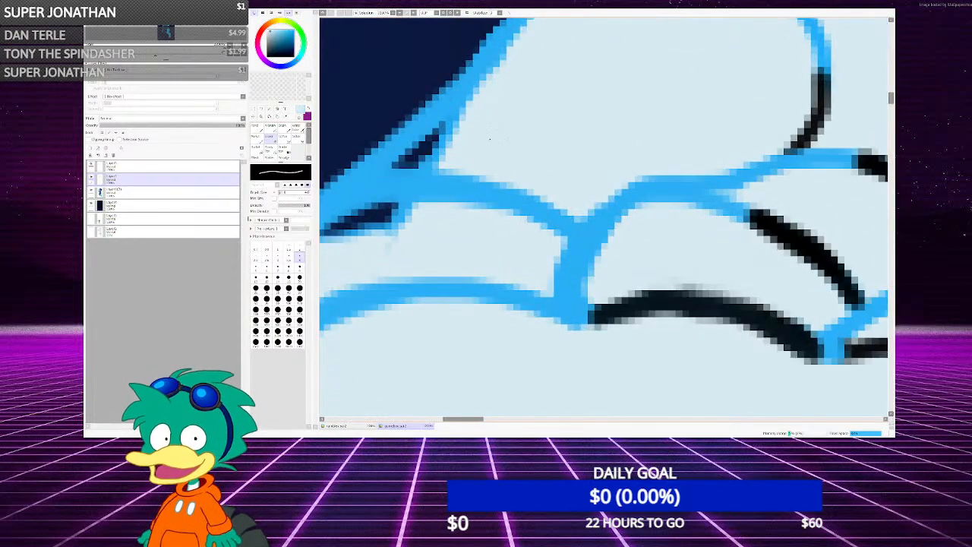
pyautogui.click(258, 129)
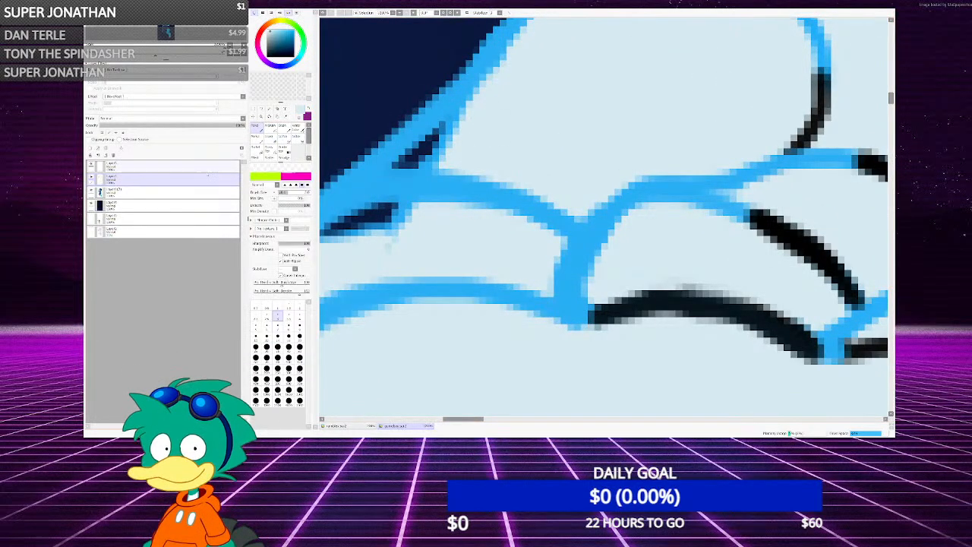
pyautogui.click(174, 191)
pyautogui.scroll(-1, 437, 296)
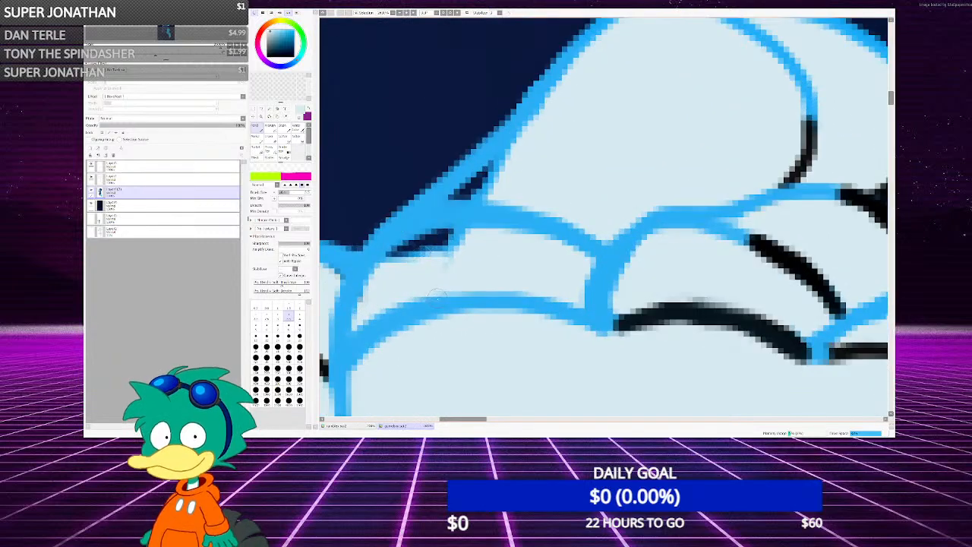
pyautogui.moveTo(431, 238)
pyautogui.mouseDown()
pyautogui.moveTo(395, 275)
pyautogui.moveTo(483, 193)
pyautogui.moveTo(492, 199)
pyautogui.moveTo(436, 260)
pyautogui.moveTo(499, 165)
pyautogui.mouseUp()
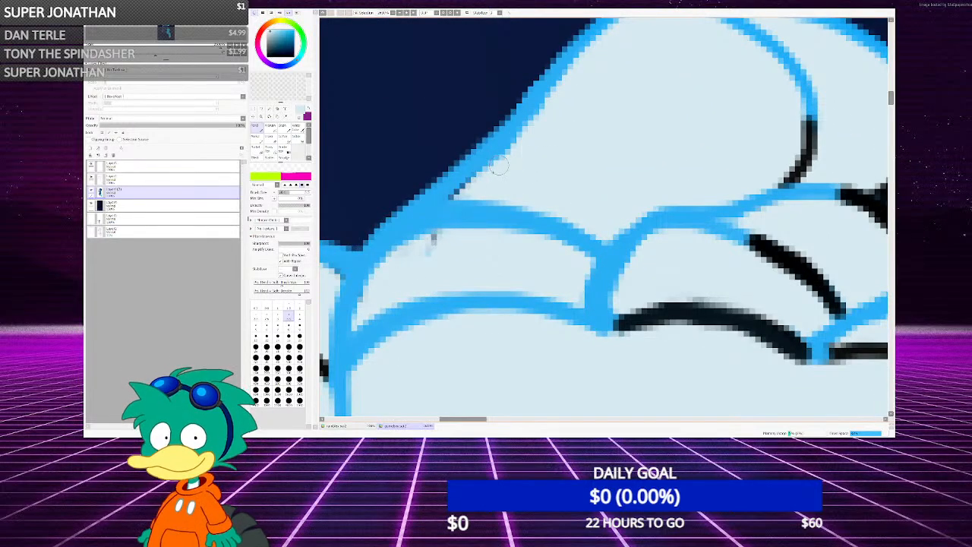
pyautogui.scroll(-3, 516, 199)
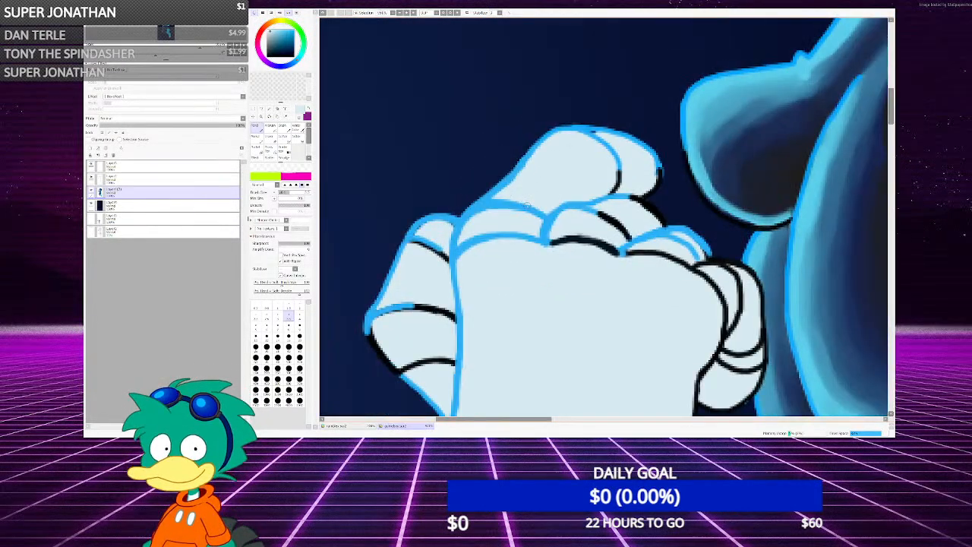
pyautogui.scroll(-4, 604, 217)
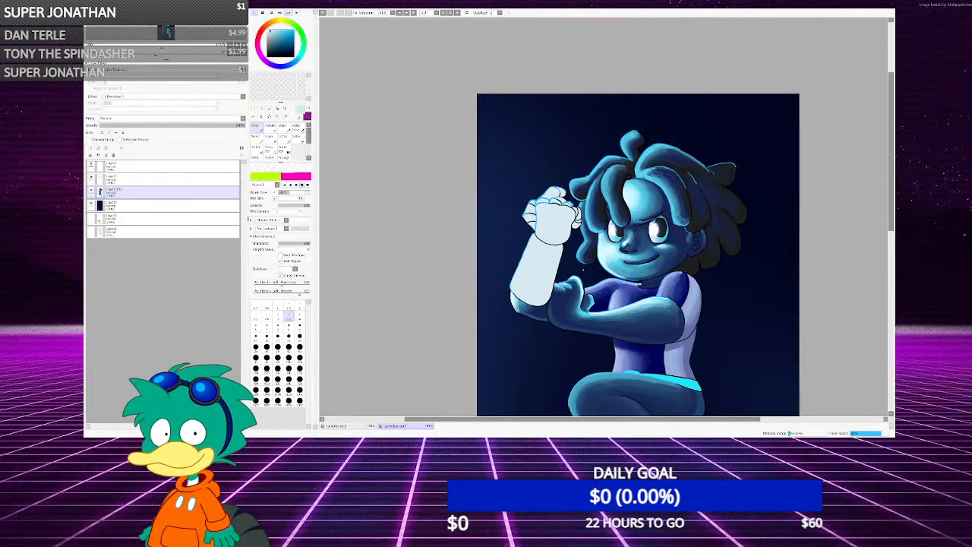
# Sample the outline's black and draw two short curved wrinkle lines on the line layer, below the glove's hem near the elbow
pyautogui.scroll(6, 460, 221)
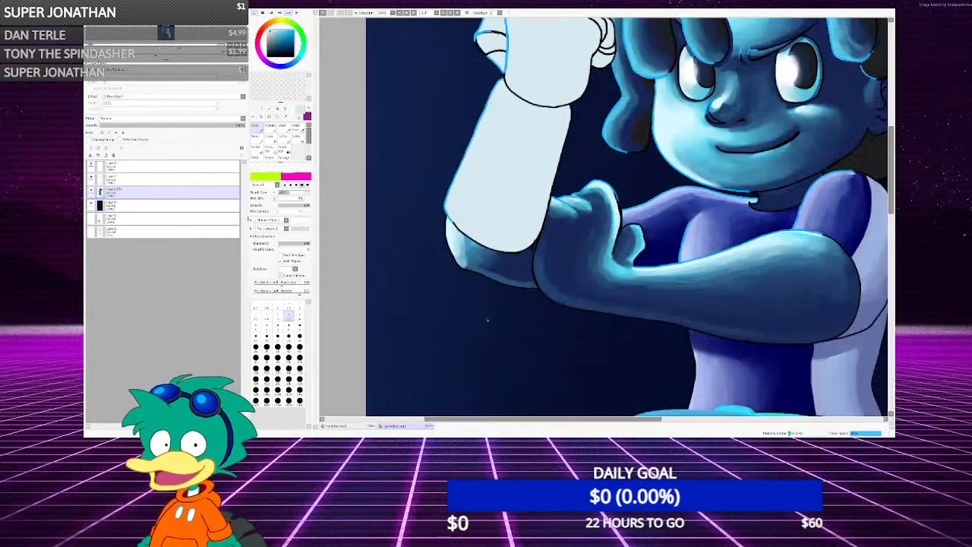
pyautogui.scroll(1, 439, 202)
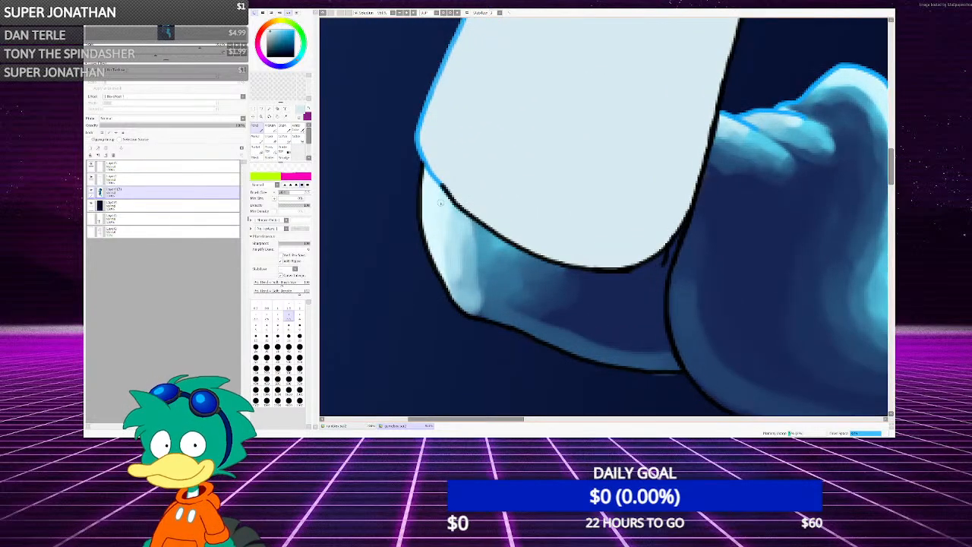
pyautogui.scroll(-2, 461, 205)
pyautogui.scroll(4, 508, 236)
pyautogui.rightClick(472, 218)
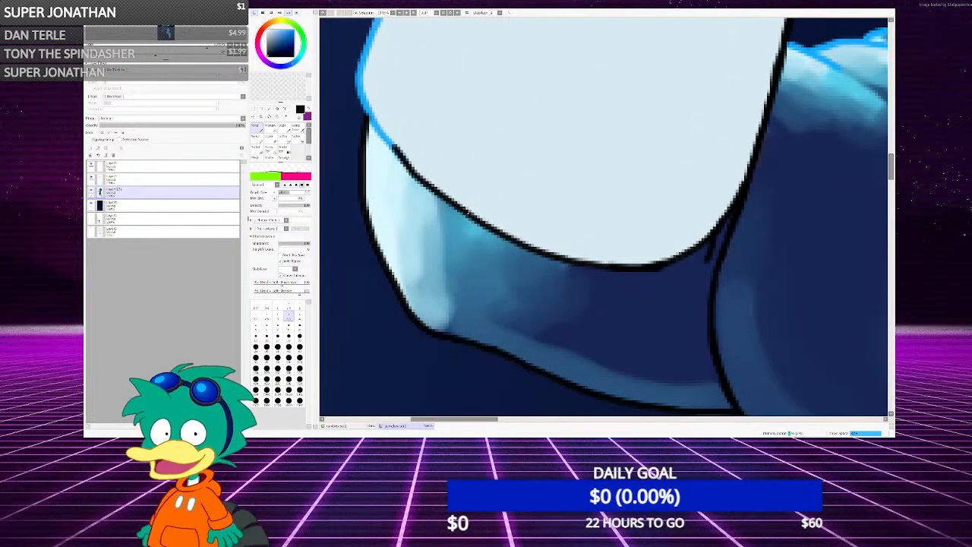
pyautogui.scroll(1, 392, 160)
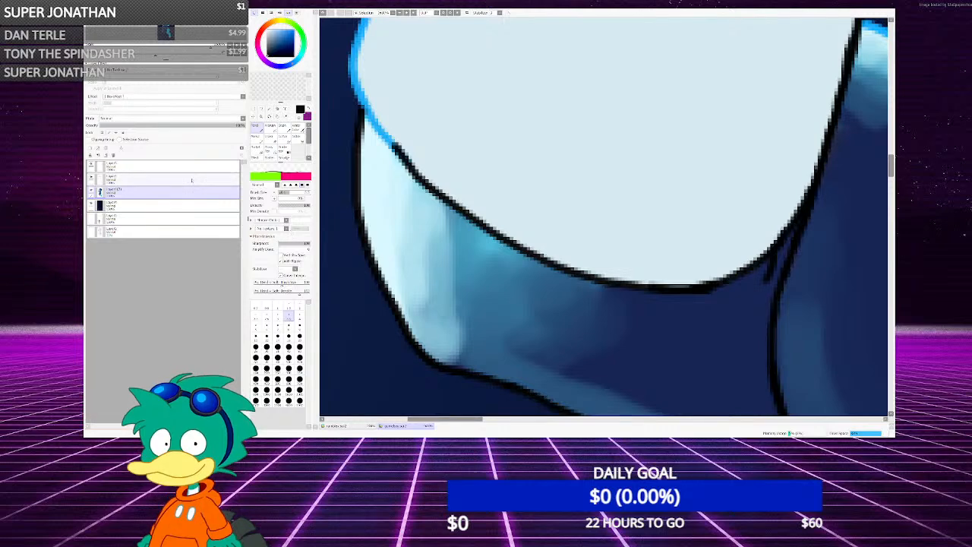
pyautogui.click(164, 179)
pyautogui.scroll(-2, 603, 217)
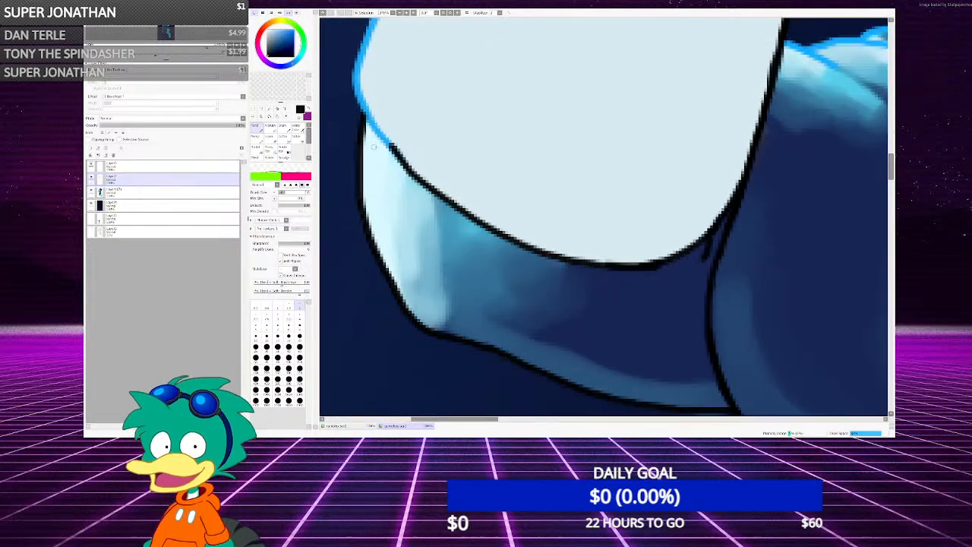
pyautogui.scroll(3, 456, 228)
pyautogui.moveTo(391, 180)
pyautogui.mouseDown()
pyautogui.moveTo(379, 231)
pyautogui.moveTo(456, 343)
pyautogui.mouseUp()
pyautogui.moveTo(441, 207)
pyautogui.mouseDown()
pyautogui.moveTo(431, 249)
pyautogui.moveTo(481, 316)
pyautogui.mouseUp()
pyautogui.scroll(-3, 502, 266)
# Draw a stepped, wavy black fold line on the shaded arm under the middle of the glove's hem
pyautogui.scroll(2, 503, 265)
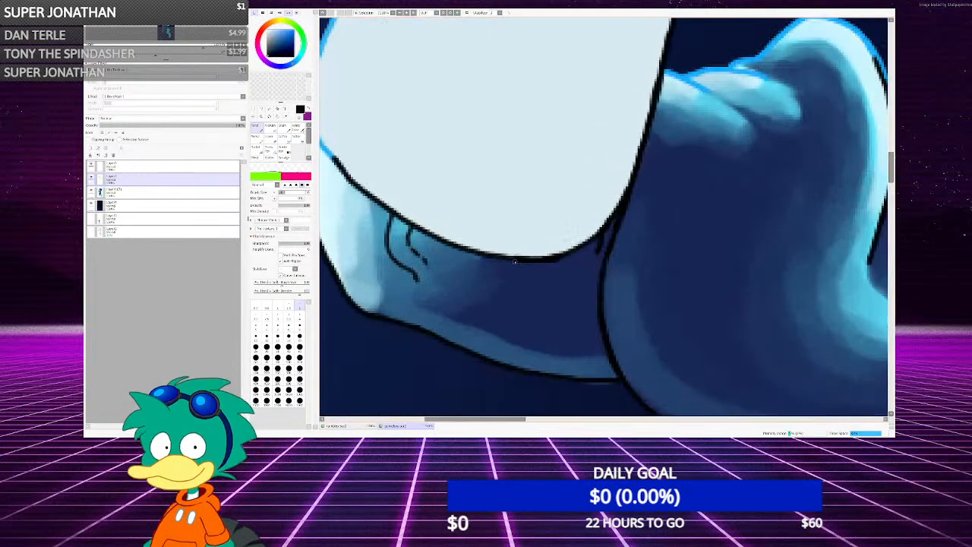
pyautogui.scroll(3, 487, 258)
pyautogui.moveTo(483, 252)
pyautogui.mouseDown()
pyautogui.moveTo(495, 366)
pyautogui.moveTo(670, 373)
pyautogui.moveTo(683, 412)
pyautogui.moveTo(729, 395)
pyautogui.mouseUp()
pyautogui.scroll(-2, 532, 250)
pyautogui.scroll(2, 518, 238)
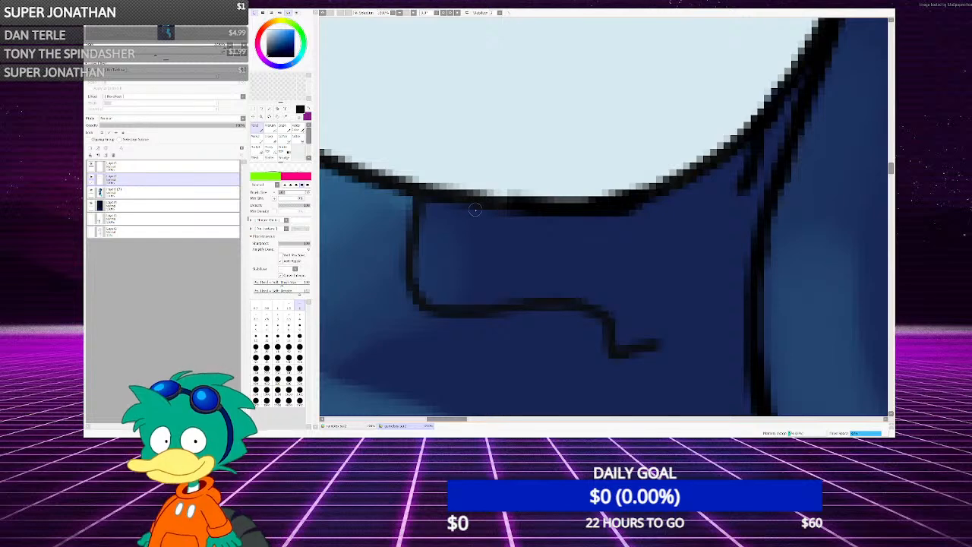
# Add a smaller wavy black fold inside the stepped one and thicken the outer fold's curve near the hem
pyautogui.moveTo(473, 207)
pyautogui.mouseDown()
pyautogui.moveTo(457, 243)
pyautogui.moveTo(465, 265)
pyautogui.moveTo(601, 246)
pyautogui.moveTo(632, 261)
pyautogui.moveTo(645, 315)
pyautogui.moveTo(695, 304)
pyautogui.mouseUp()
pyautogui.moveTo(603, 241)
pyautogui.mouseDown()
pyautogui.moveTo(566, 248)
pyautogui.moveTo(637, 266)
pyautogui.moveTo(637, 281)
pyautogui.moveTo(614, 248)
pyautogui.moveTo(582, 236)
pyautogui.moveTo(546, 251)
pyautogui.mouseUp()
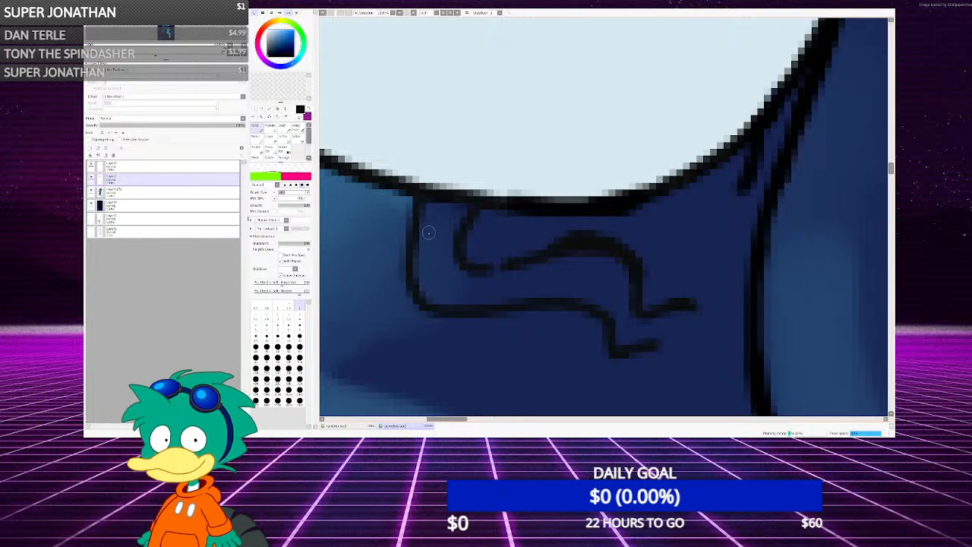
pyautogui.moveTo(425, 199)
pyautogui.mouseDown()
pyautogui.moveTo(405, 269)
pyautogui.moveTo(413, 297)
pyautogui.moveTo(436, 319)
pyautogui.moveTo(418, 311)
pyautogui.moveTo(405, 281)
pyautogui.moveTo(409, 245)
pyautogui.moveTo(412, 286)
pyautogui.moveTo(432, 313)
pyautogui.moveTo(457, 320)
pyautogui.moveTo(439, 317)
pyautogui.moveTo(512, 308)
pyautogui.mouseUp()
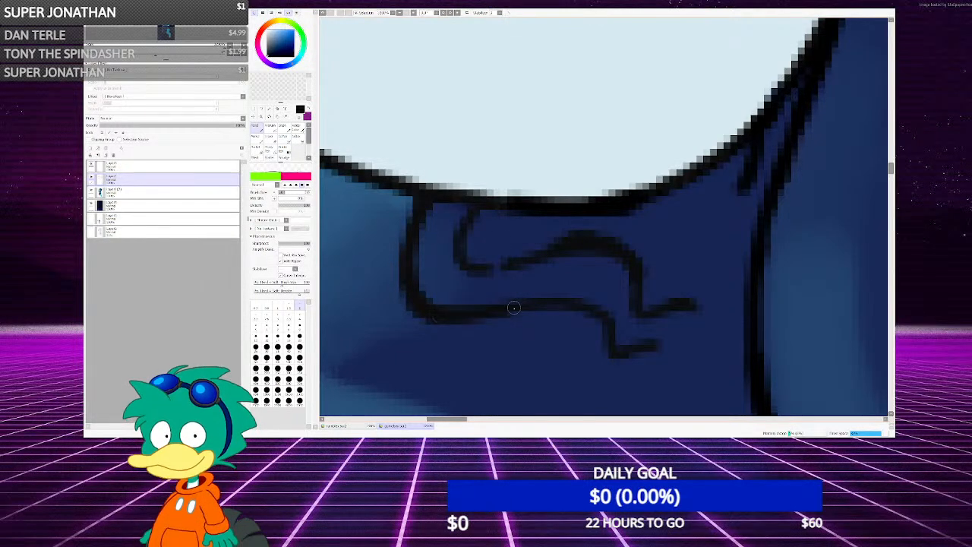
pyautogui.scroll(-10, 537, 288)
pyautogui.scroll(10, 536, 215)
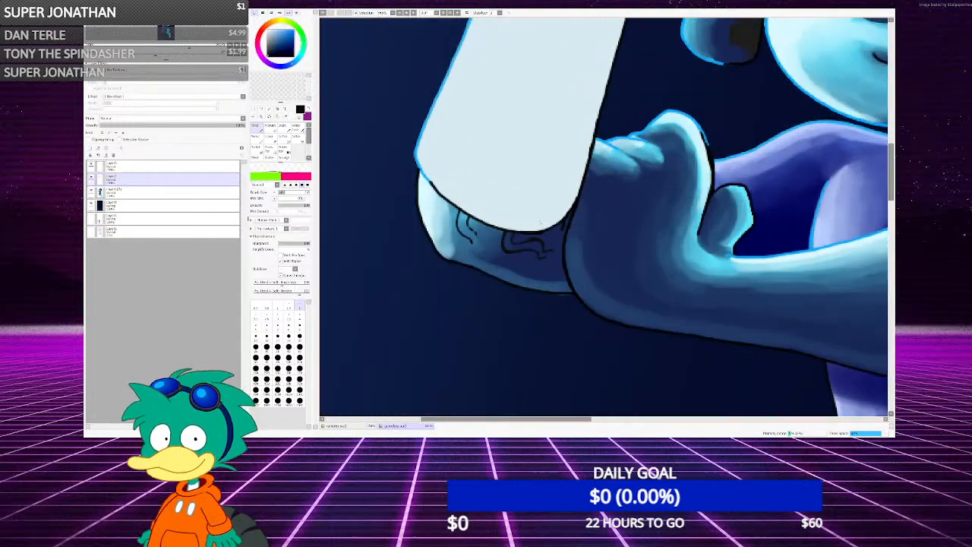
pyautogui.scroll(3, 403, 207)
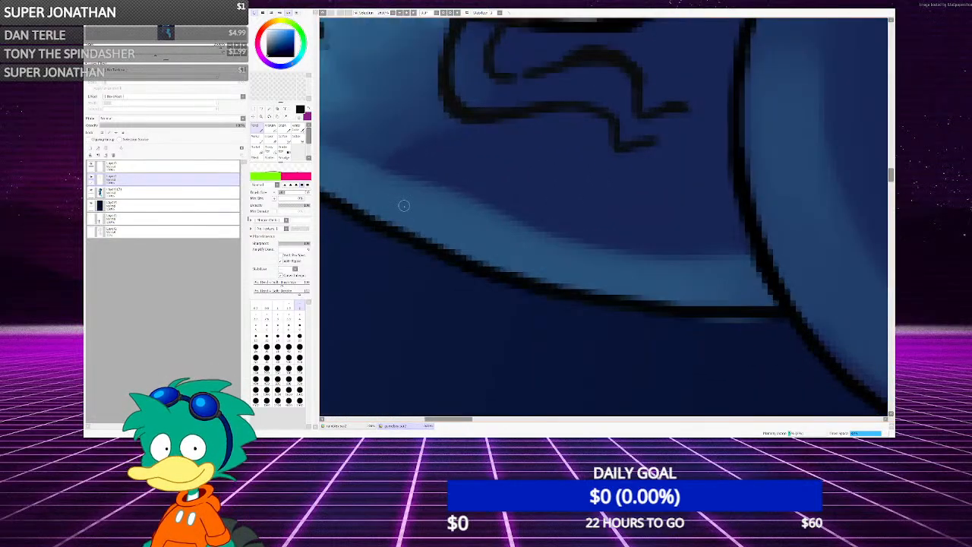
# Draw a black bulging fold across the arm's lower outline, with two short lines running up from its ends
pyautogui.scroll(-3, 410, 217)
pyautogui.scroll(4, 424, 229)
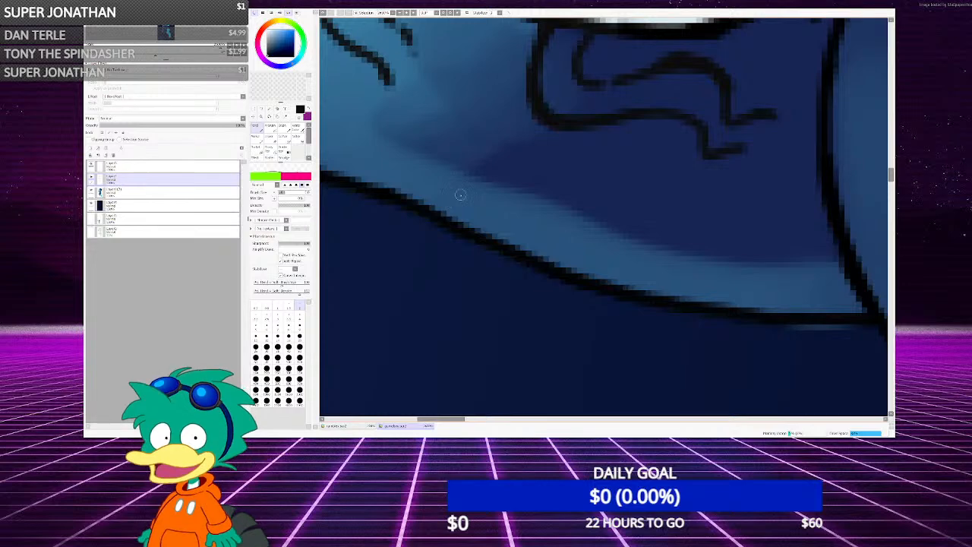
pyautogui.moveTo(446, 166)
pyautogui.mouseDown()
pyautogui.moveTo(485, 205)
pyautogui.moveTo(509, 259)
pyautogui.moveTo(553, 294)
pyautogui.moveTo(579, 295)
pyautogui.mouseUp()
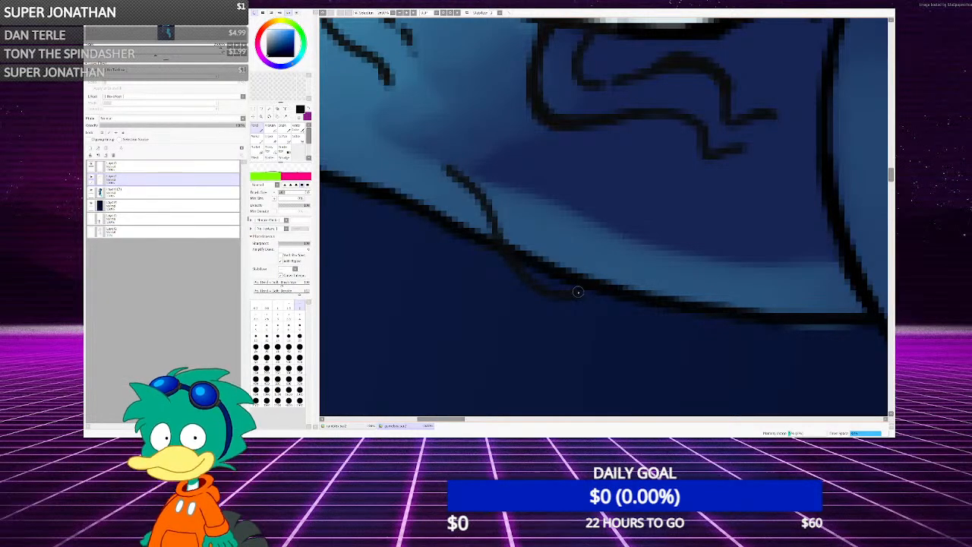
pyautogui.scroll(1, 531, 266)
pyautogui.moveTo(532, 267)
pyautogui.mouseDown()
pyautogui.moveTo(567, 296)
pyautogui.moveTo(630, 293)
pyautogui.mouseUp()
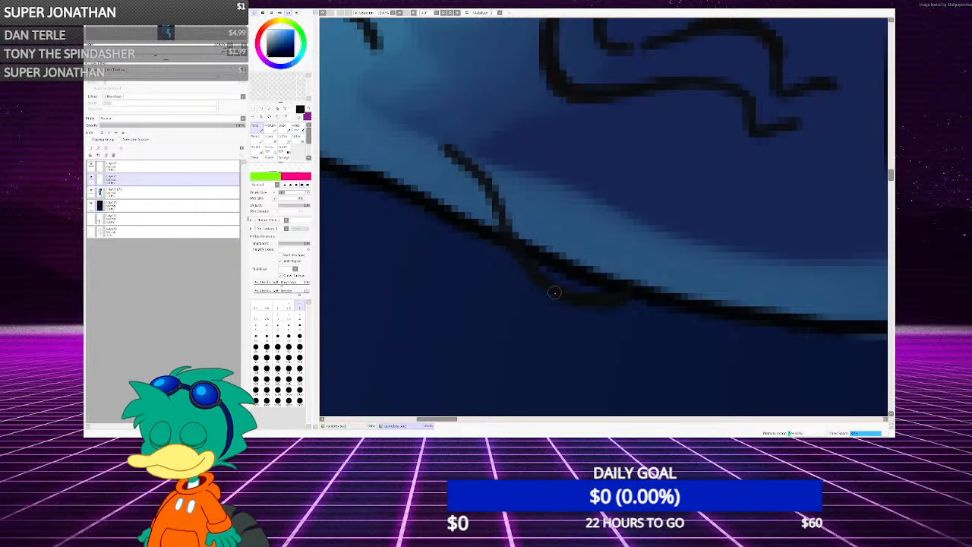
pyautogui.moveTo(501, 206); pyautogui.dragTo(516, 252)
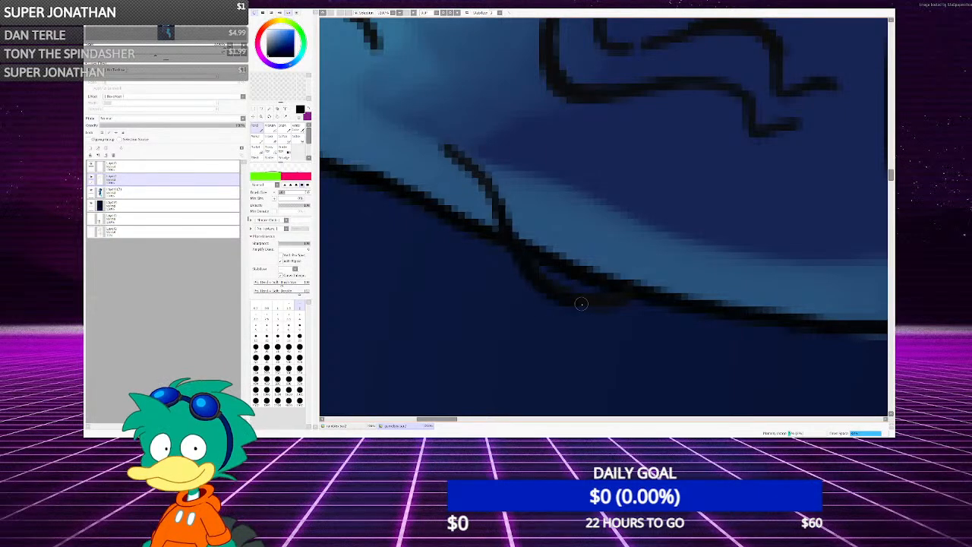
pyautogui.moveTo(621, 278)
pyautogui.mouseDown()
pyautogui.moveTo(571, 220)
pyautogui.moveTo(611, 273)
pyautogui.moveTo(561, 170)
pyautogui.mouseUp()
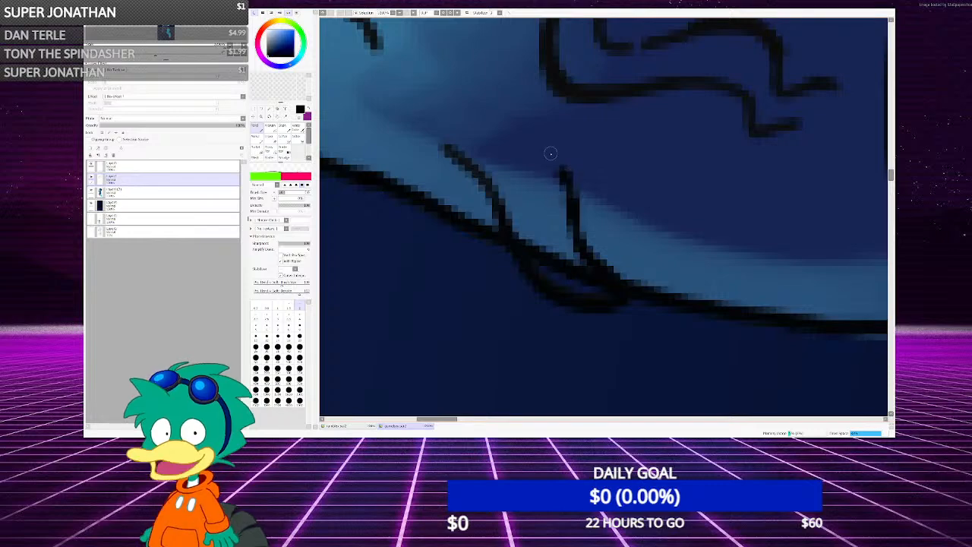
pyautogui.scroll(-5, 560, 170)
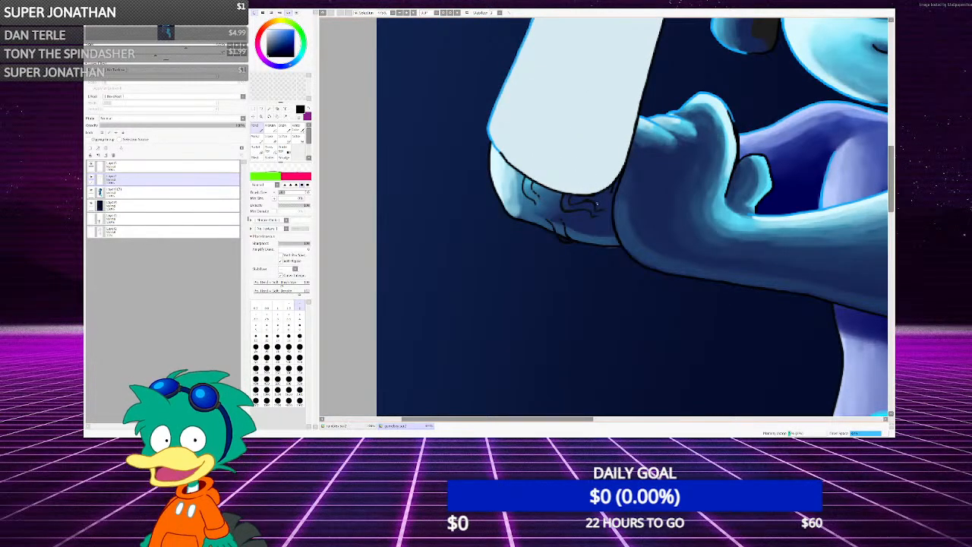
pyautogui.scroll(-2, 605, 214)
# Sample the arm's dark blue on the color layer and paint a shadow along the small fold nearest the elbow
pyautogui.scroll(6, 564, 205)
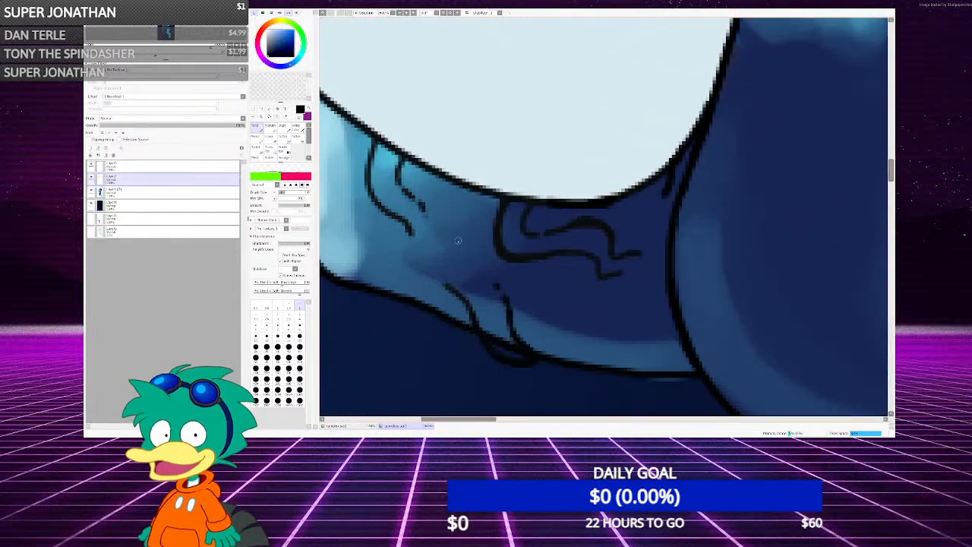
pyautogui.click(199, 205)
pyautogui.click(199, 193)
pyautogui.scroll(-5, 460, 227)
pyautogui.scroll(6, 456, 227)
pyautogui.rightClick(456, 226)
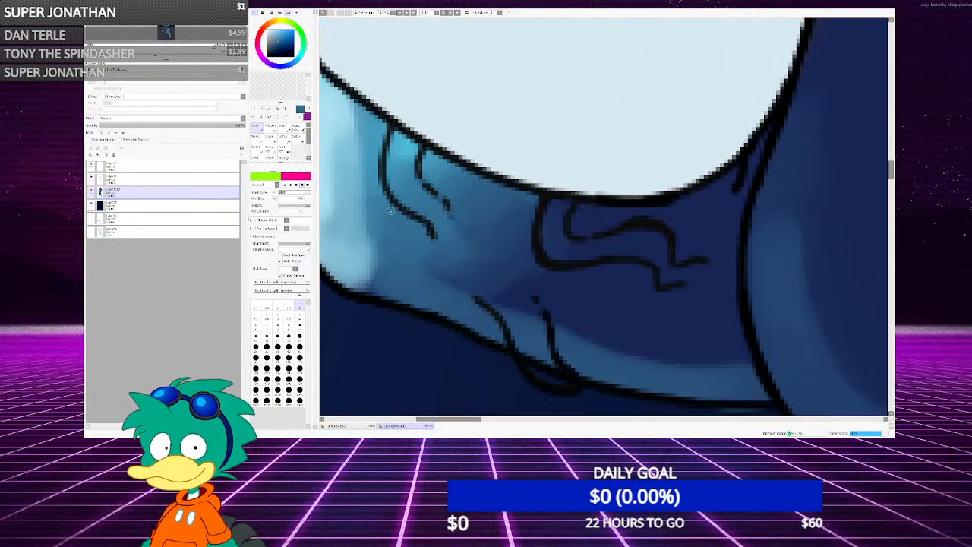
pyautogui.scroll(-2, 418, 237)
pyautogui.scroll(2, 471, 254)
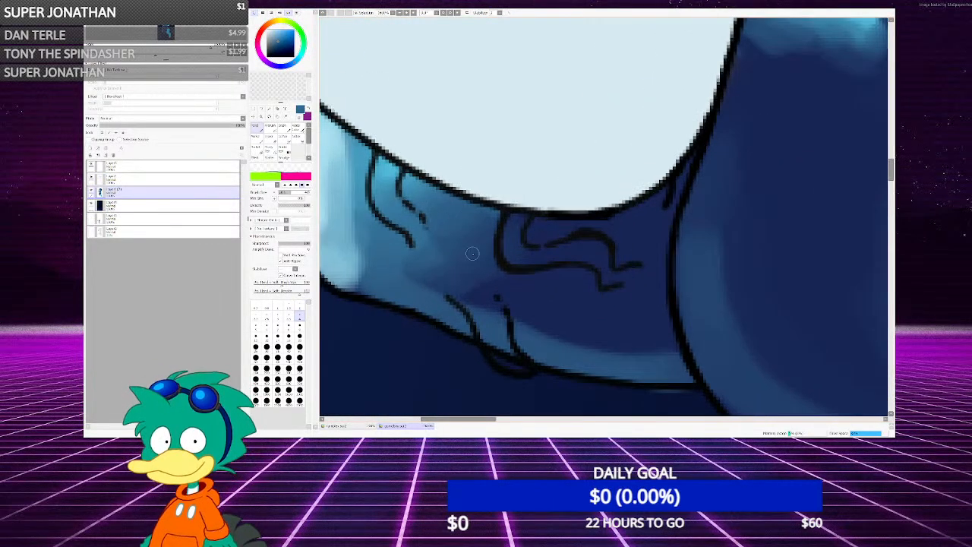
pyautogui.rightClick(503, 295)
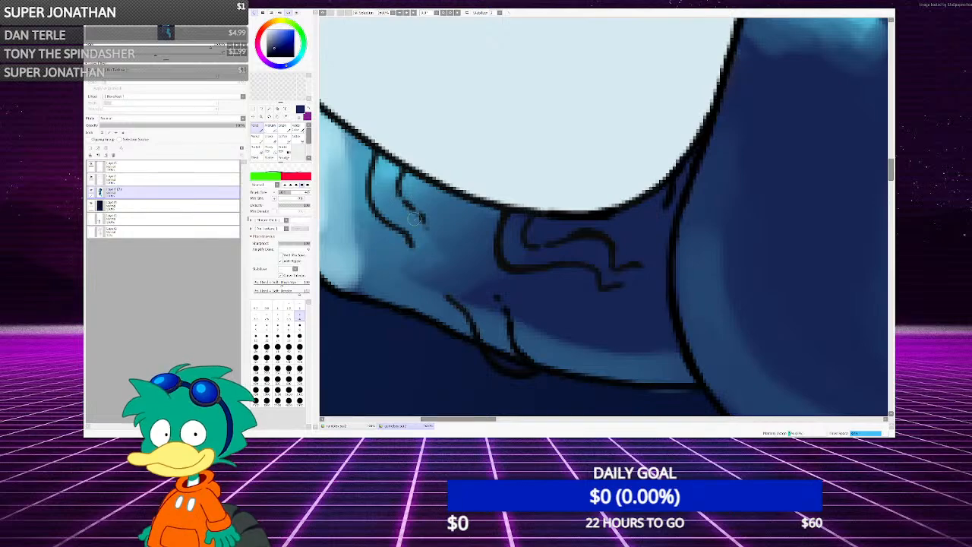
pyautogui.scroll(-1, 390, 216)
pyautogui.scroll(2, 389, 209)
pyautogui.moveTo(425, 244); pyautogui.dragTo(382, 162)
# Paint a dark blue shadow band on the arm beneath the glove's hem, extending out to the elbow's edge
pyautogui.scroll(-1, 384, 163)
pyautogui.scroll(1, 383, 163)
pyautogui.moveTo(436, 206)
pyautogui.mouseDown()
pyautogui.moveTo(371, 156)
pyautogui.moveTo(344, 118)
pyautogui.mouseUp()
pyautogui.scroll(-3, 420, 183)
pyautogui.scroll(2, 395, 159)
pyautogui.moveTo(400, 200)
pyautogui.mouseDown()
pyautogui.moveTo(371, 166)
pyautogui.moveTo(447, 250)
pyautogui.moveTo(459, 255)
pyautogui.moveTo(428, 224)
pyautogui.moveTo(497, 278)
pyautogui.moveTo(575, 306)
pyautogui.moveTo(486, 267)
pyautogui.mouseUp()
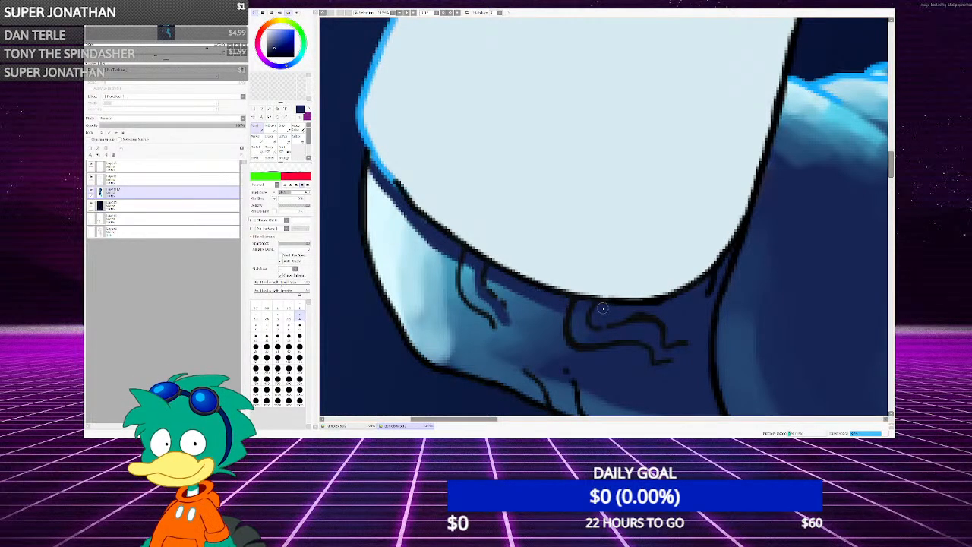
# Extend the dark blue shadow past the small fold's tip and shade beside the inner line of the bulging fold
pyautogui.scroll(-4, 550, 274)
pyautogui.scroll(4, 550, 275)
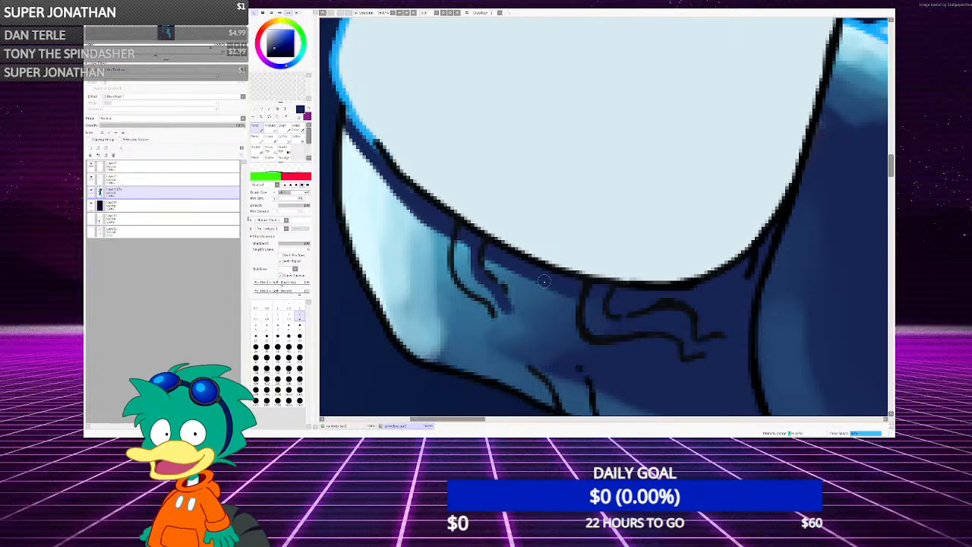
pyautogui.scroll(-1, 395, 251)
pyautogui.scroll(3, 483, 283)
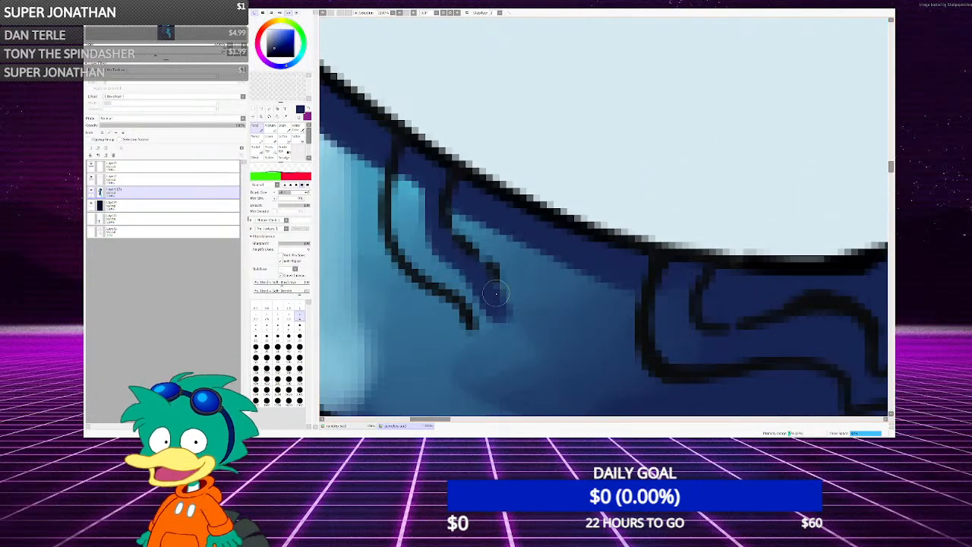
pyautogui.moveTo(491, 277); pyautogui.dragTo(522, 347)
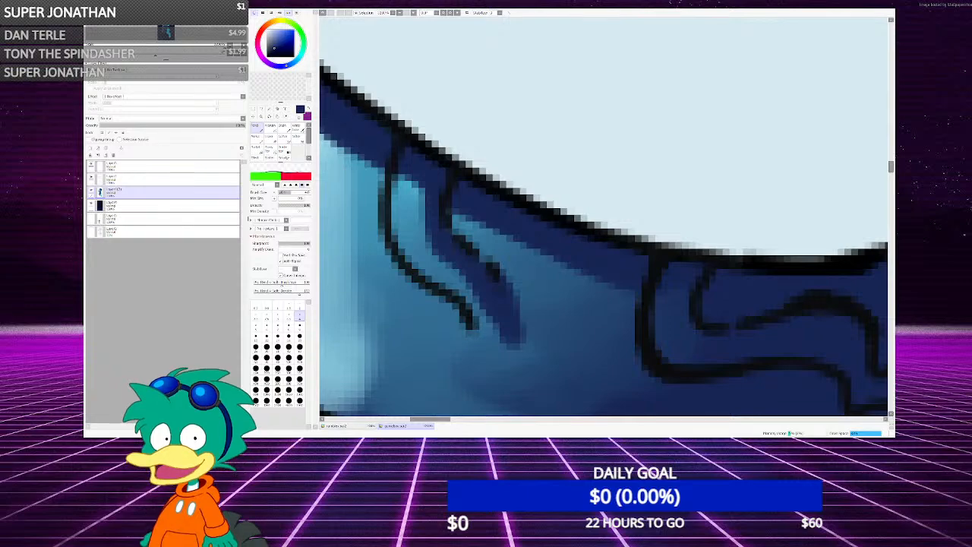
pyautogui.scroll(-3, 529, 241)
pyautogui.scroll(3, 516, 251)
pyautogui.moveTo(483, 245)
pyautogui.mouseDown()
pyautogui.moveTo(486, 307)
pyautogui.moveTo(499, 289)
pyautogui.moveTo(518, 319)
pyautogui.mouseUp()
pyautogui.scroll(-3, 517, 319)
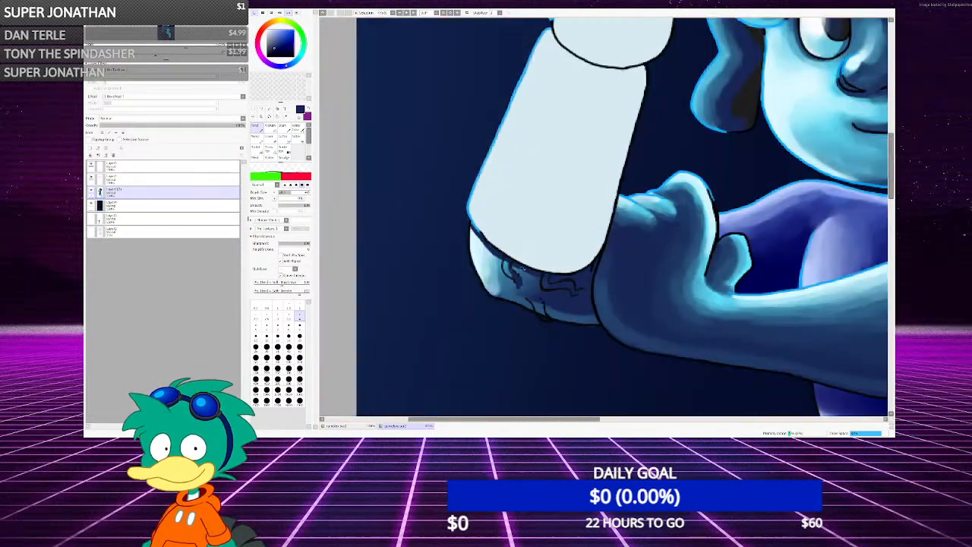
pyautogui.scroll(3, 471, 319)
pyautogui.moveTo(455, 281); pyautogui.dragTo(477, 350)
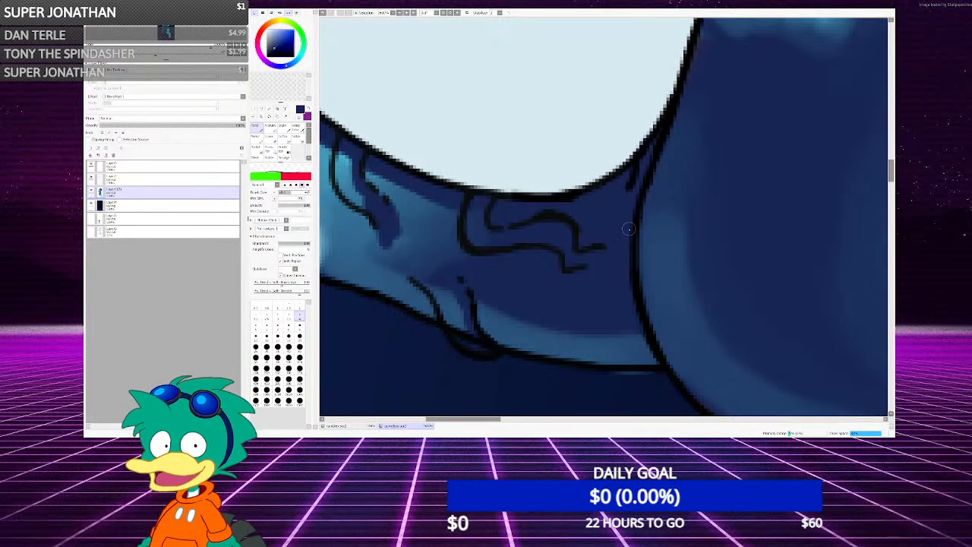
# Sample the mid-blue from the arm's lower rim and paint a highlight inside the wavy fold under the hem
pyautogui.scroll(-3, 629, 229)
pyautogui.scroll(4, 527, 289)
pyautogui.rightClick(524, 305)
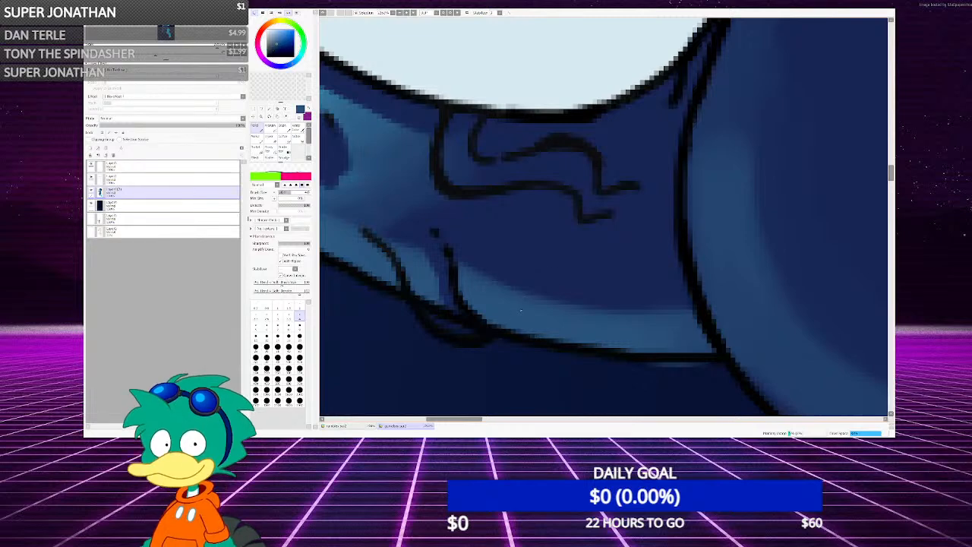
pyautogui.moveTo(461, 150)
pyautogui.mouseDown()
pyautogui.moveTo(466, 175)
pyautogui.moveTo(450, 165)
pyautogui.moveTo(506, 173)
pyautogui.moveTo(472, 179)
pyautogui.moveTo(546, 150)
pyautogui.moveTo(571, 161)
pyautogui.mouseUp()
pyautogui.rightClick(514, 175)
pyautogui.moveTo(513, 176)
pyautogui.mouseDown()
pyautogui.moveTo(467, 188)
pyautogui.moveTo(453, 180)
pyautogui.moveTo(452, 161)
pyautogui.moveTo(587, 173)
pyautogui.mouseUp()
pyautogui.rightClick(454, 163)
pyautogui.scroll(-7, 480, 176)
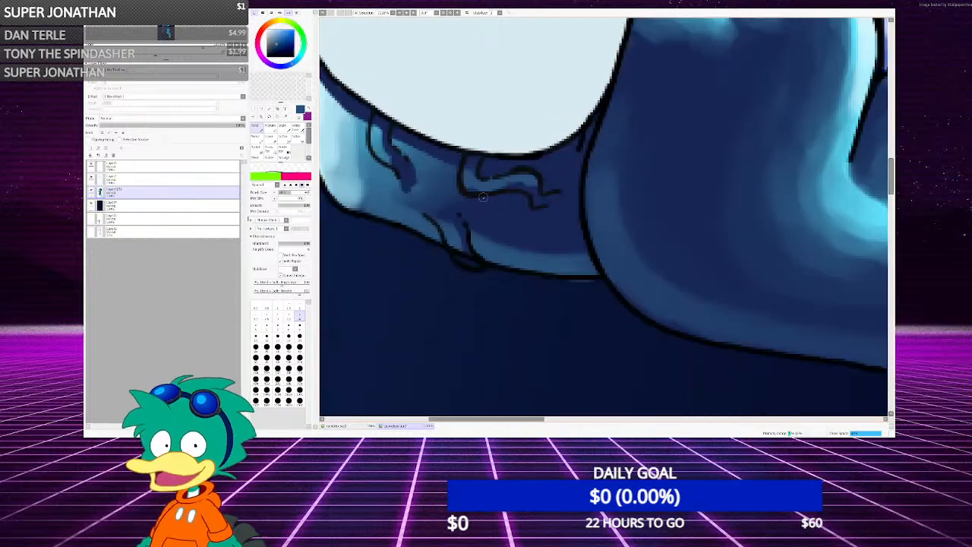
# Soften the dark shadow at the small fold's tip with the blending brush at a reduced size
pyautogui.scroll(4, 461, 185)
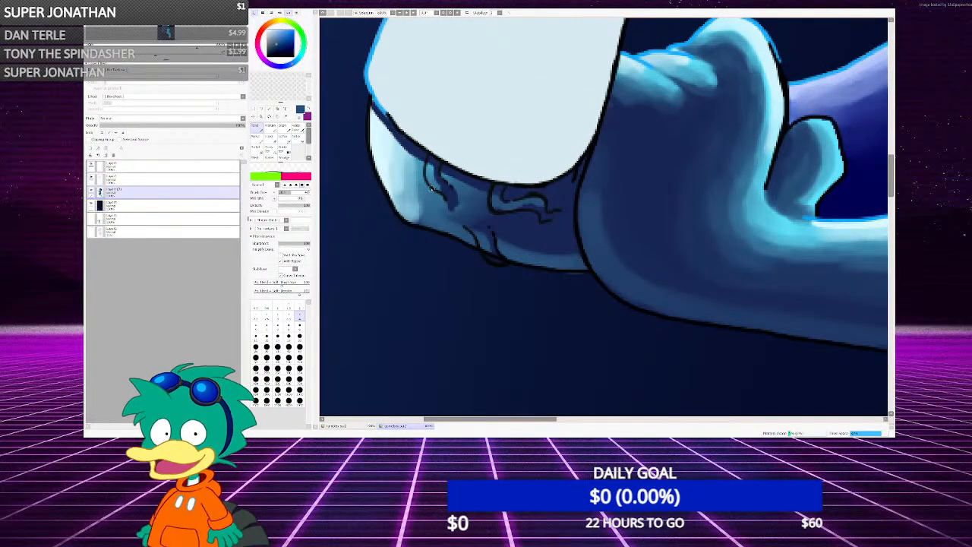
pyautogui.click(283, 128)
pyautogui.scroll(2, 439, 188)
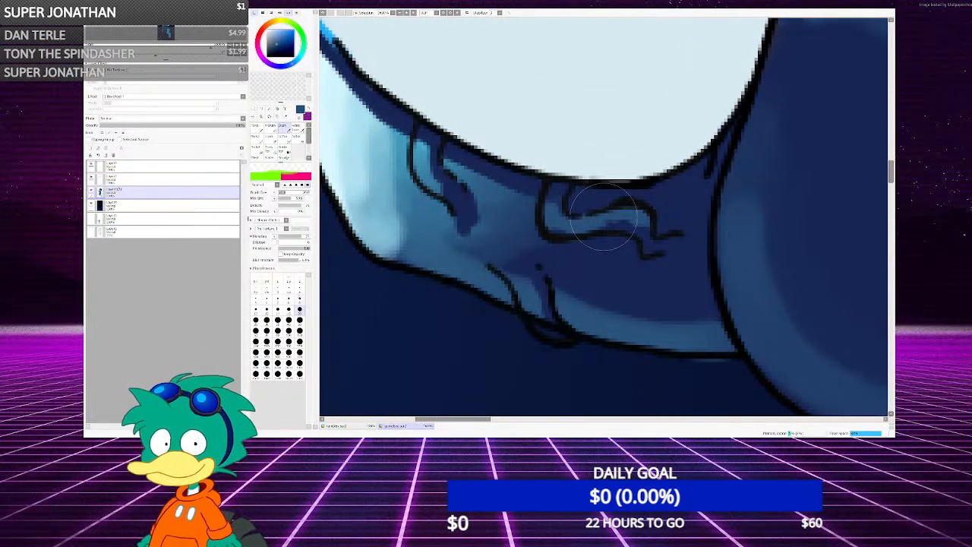
pyautogui.press('[')
pyautogui.press('[')
pyautogui.press('[')
pyautogui.press('[')
pyautogui.press('[')
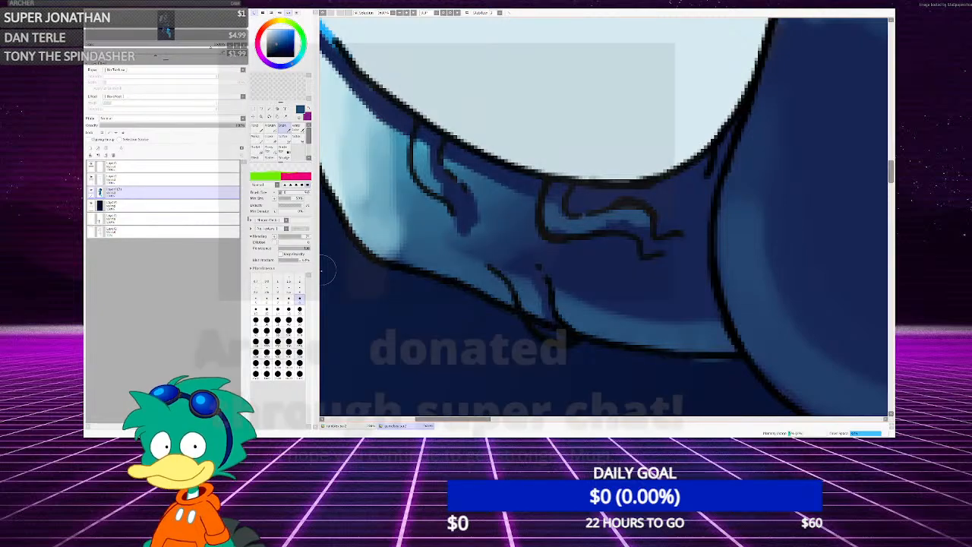
pyautogui.scroll(4, 676, 204)
pyautogui.scroll(-2, 676, 205)
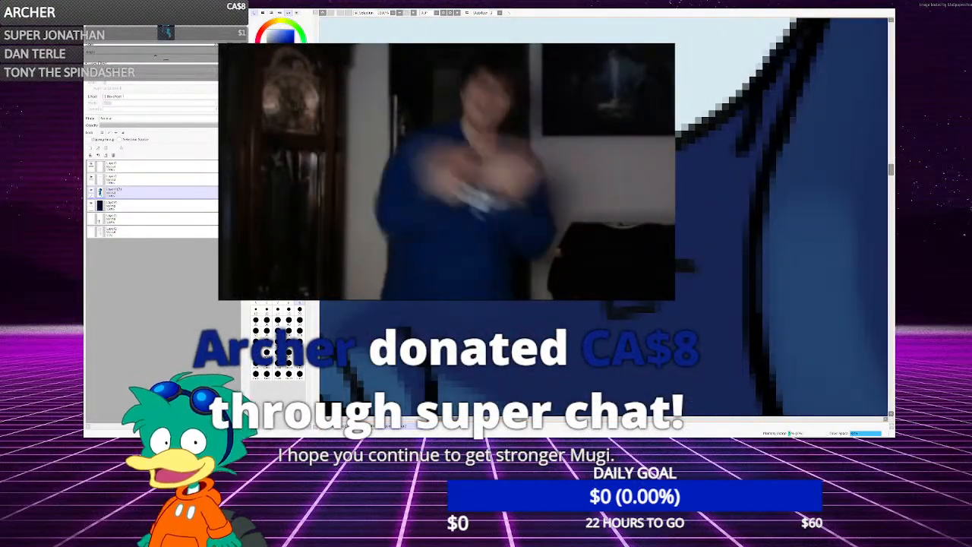
pyautogui.scroll(-4, 449, 282)
pyautogui.scroll(3, 449, 282)
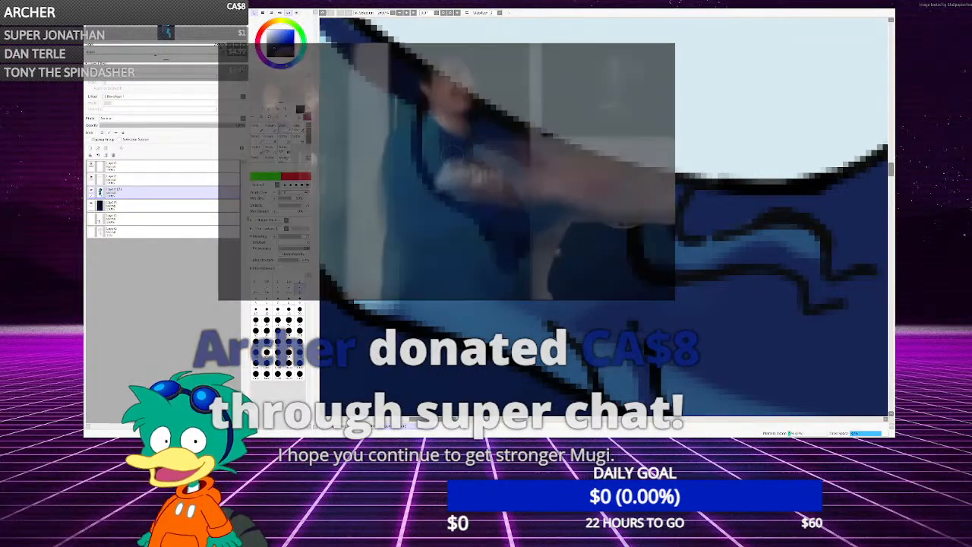
pyautogui.scroll(-5, 471, 236)
pyautogui.scroll(6, 494, 247)
pyautogui.moveTo(493, 246)
pyautogui.mouseDown()
pyautogui.moveTo(476, 200)
pyautogui.moveTo(476, 247)
pyautogui.moveTo(493, 225)
pyautogui.moveTo(485, 216)
pyautogui.moveTo(472, 239)
pyautogui.mouseUp()
# Blend the blue shading between the two lines above the bulging fold
pyautogui.scroll(-5, 487, 243)
pyautogui.scroll(4, 495, 255)
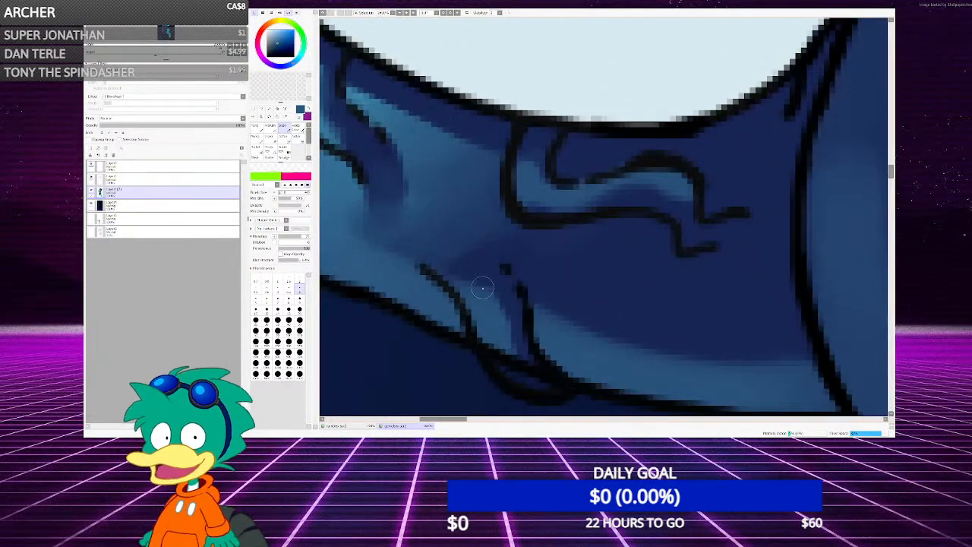
pyautogui.moveTo(482, 282)
pyautogui.mouseDown()
pyautogui.moveTo(490, 267)
pyautogui.moveTo(466, 287)
pyautogui.moveTo(434, 263)
pyautogui.moveTo(481, 288)
pyautogui.moveTo(491, 277)
pyautogui.mouseUp()
# Erase the old arm outline crossing the inside of the bulging fold on the line layer
pyautogui.scroll(-6, 491, 277)
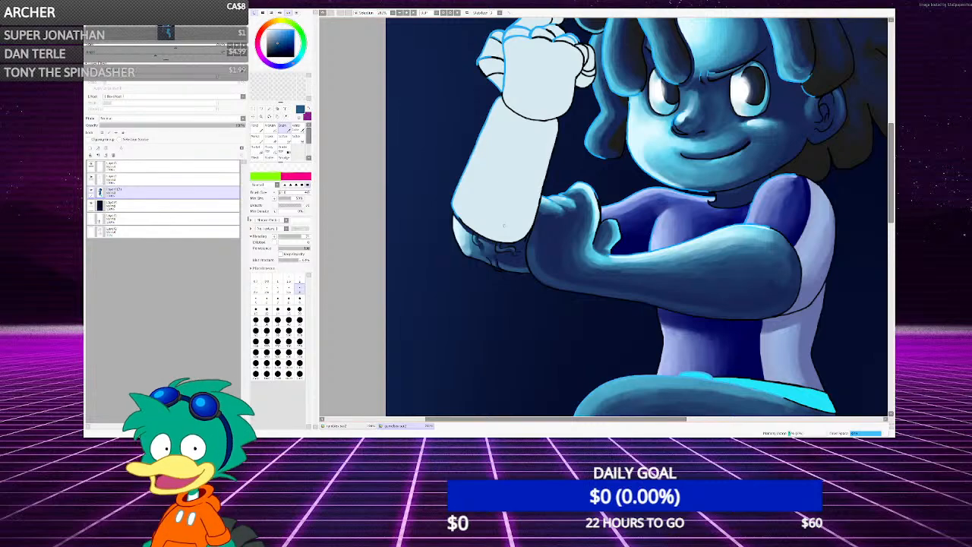
pyautogui.scroll(2, 505, 227)
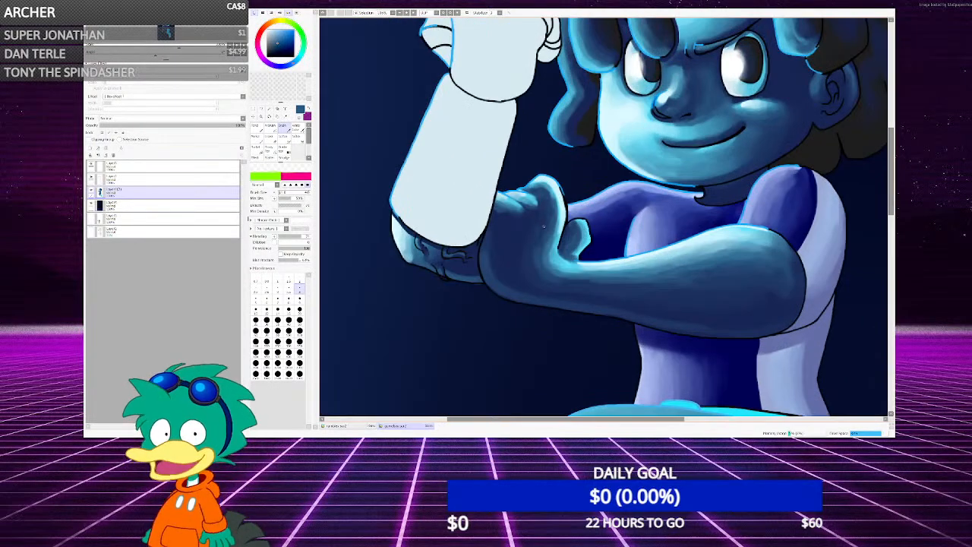
pyautogui.scroll(3, 495, 226)
pyautogui.scroll(-2, 483, 265)
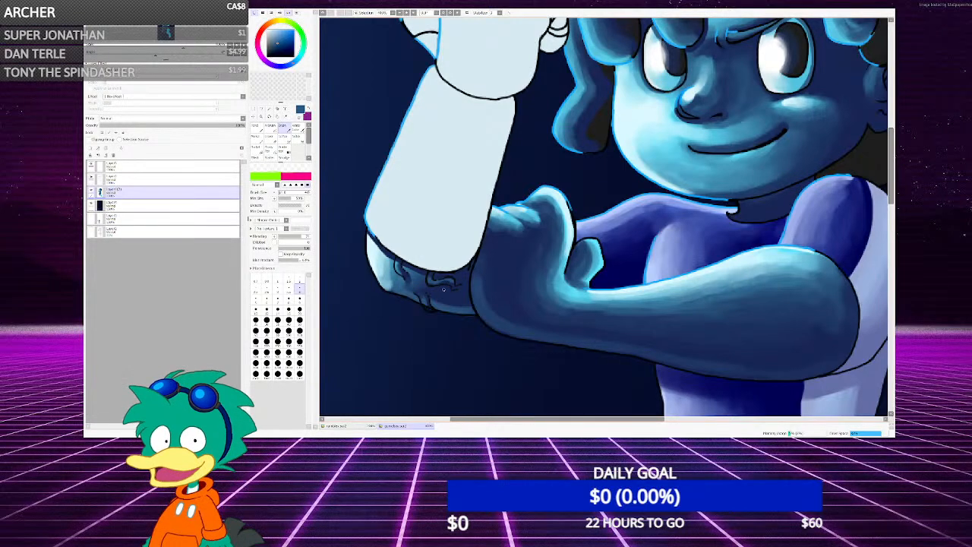
pyautogui.scroll(1, 357, 291)
pyautogui.click(169, 169)
pyautogui.click(171, 179)
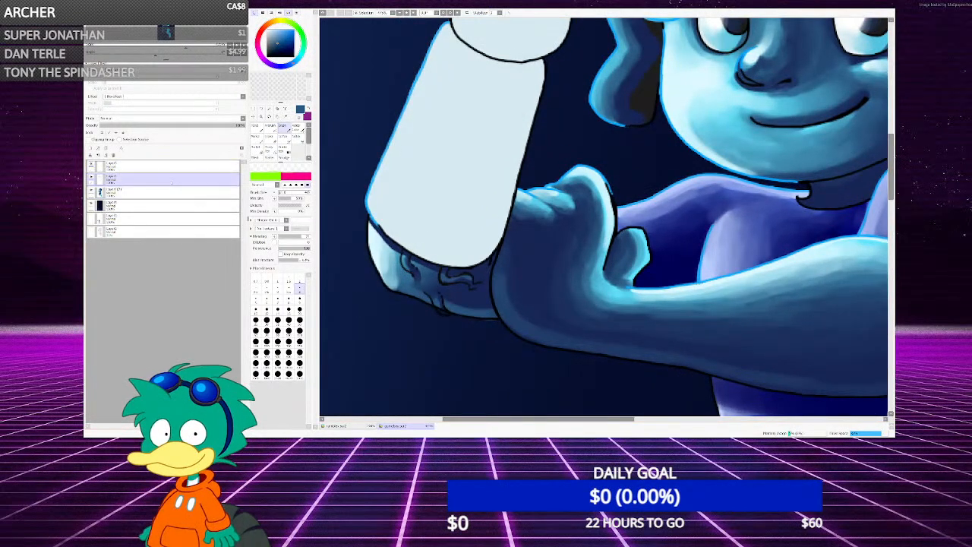
pyautogui.click(270, 139)
pyautogui.scroll(5, 423, 304)
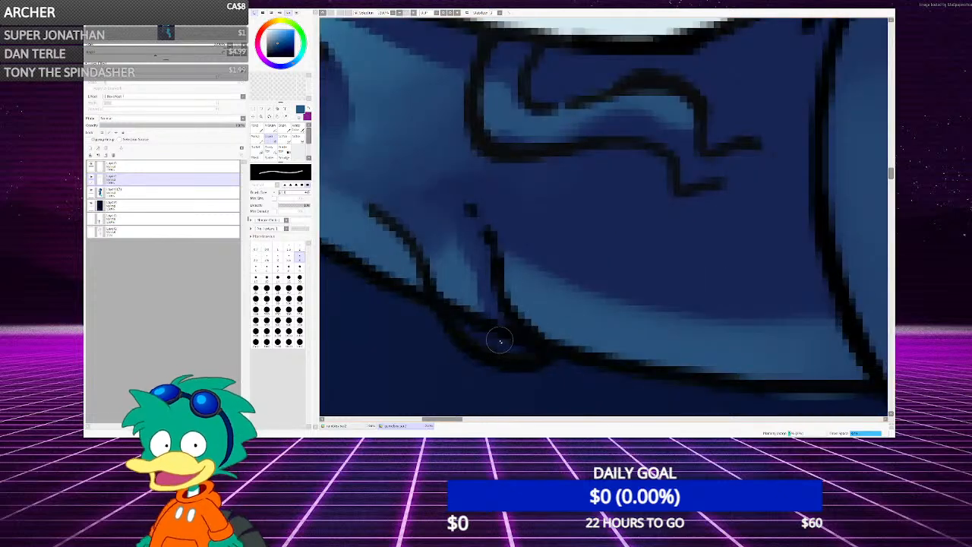
pyautogui.moveTo(499, 341)
pyautogui.mouseDown()
pyautogui.moveTo(447, 294)
pyautogui.moveTo(524, 346)
pyautogui.mouseUp()
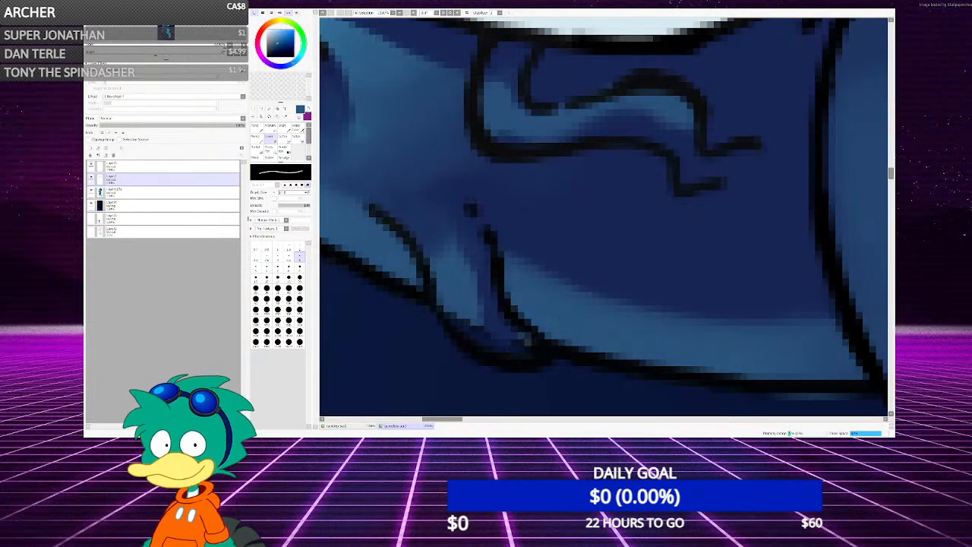
# Retouch the bulging fold's line work with the black pen where it meets the arm's lower outline
pyautogui.click(258, 130)
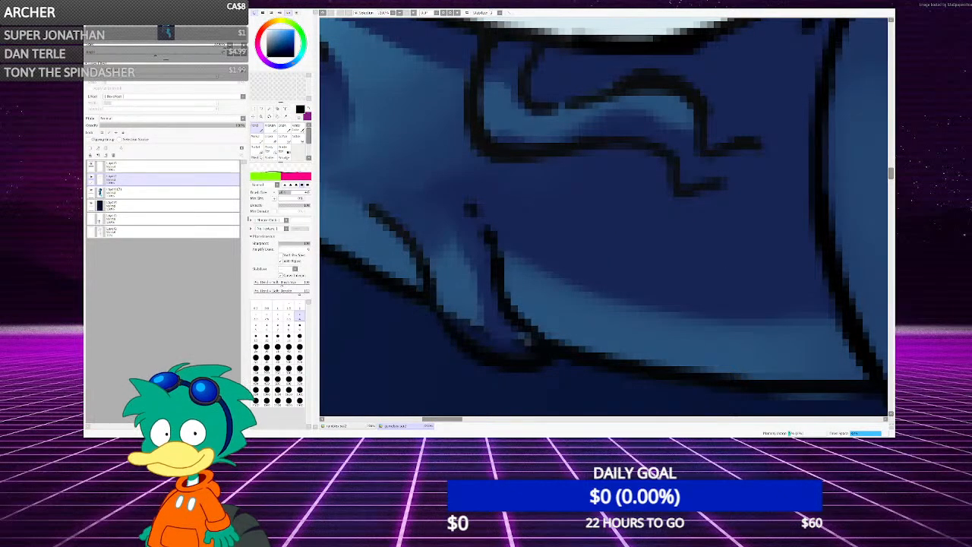
pyautogui.moveTo(423, 267)
pyautogui.mouseDown()
pyautogui.moveTo(435, 312)
pyautogui.moveTo(486, 361)
pyautogui.moveTo(567, 351)
pyautogui.moveTo(510, 305)
pyautogui.mouseUp()
pyautogui.scroll(-6, 504, 280)
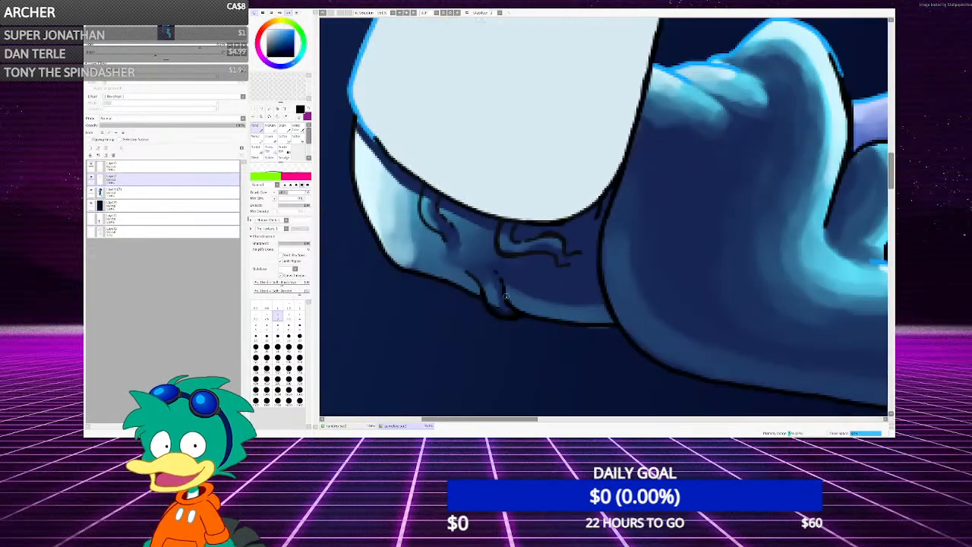
pyautogui.scroll(3, 503, 259)
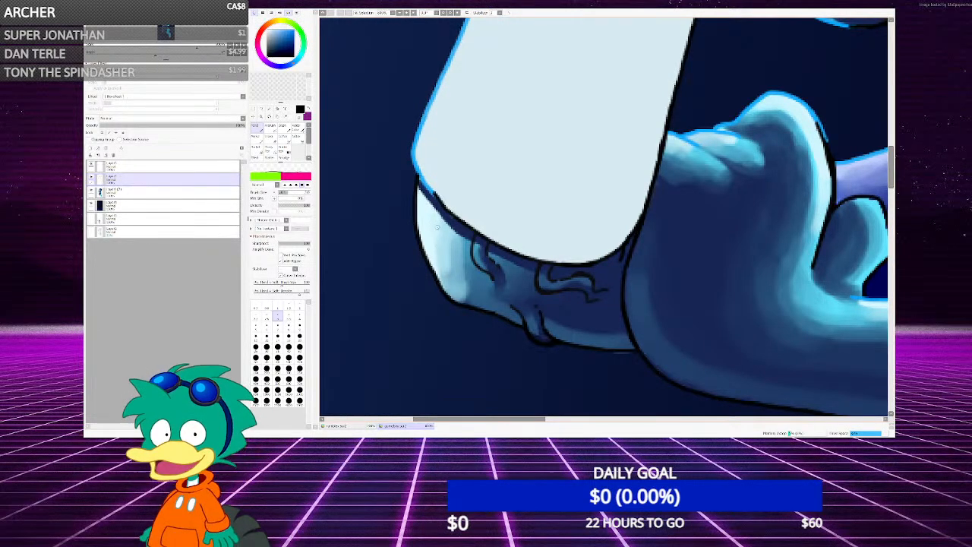
pyautogui.scroll(-2, 437, 226)
pyautogui.scroll(5, 392, 243)
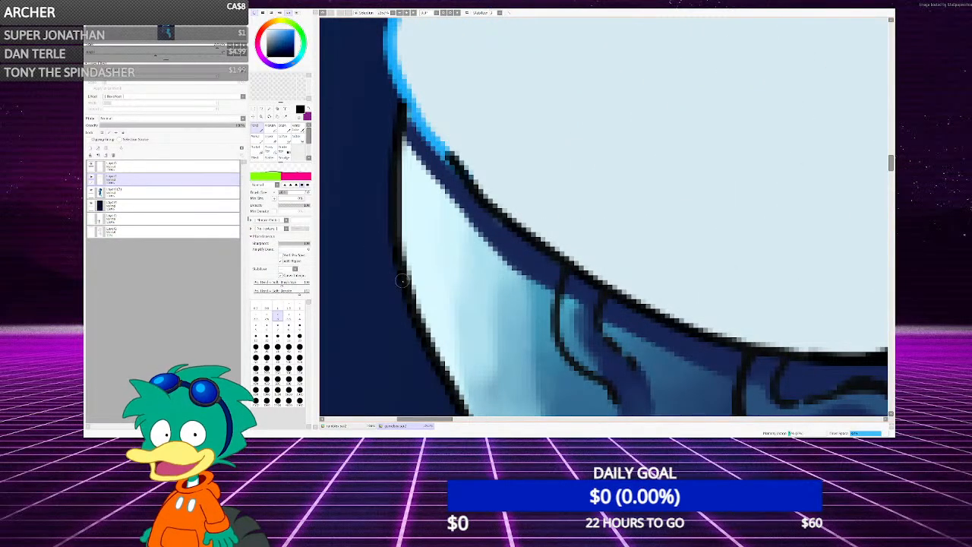
pyautogui.scroll(-4, 403, 281)
pyautogui.scroll(1, 407, 278)
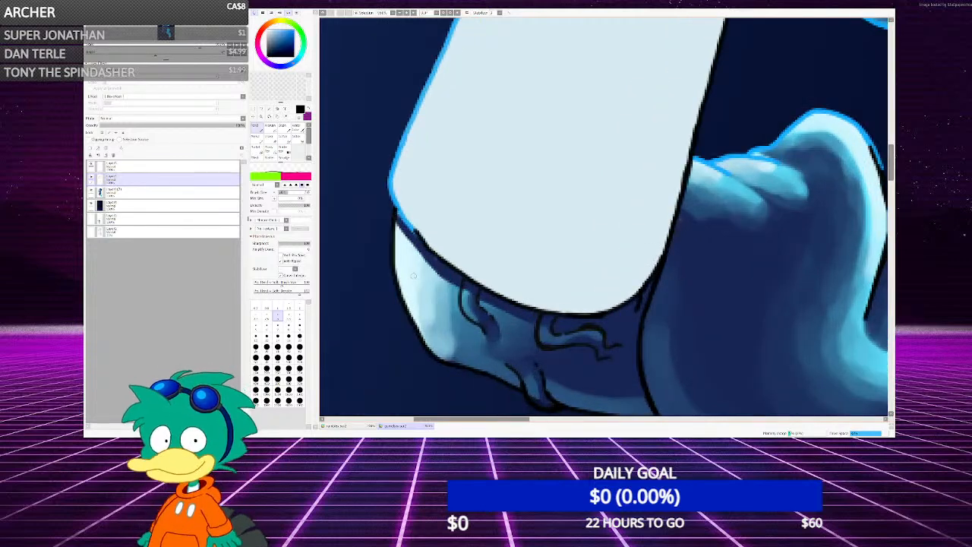
# Try a single black fold line curving in from the arm's bright outer edge below the hem, and undo it
pyautogui.scroll(1, 413, 275)
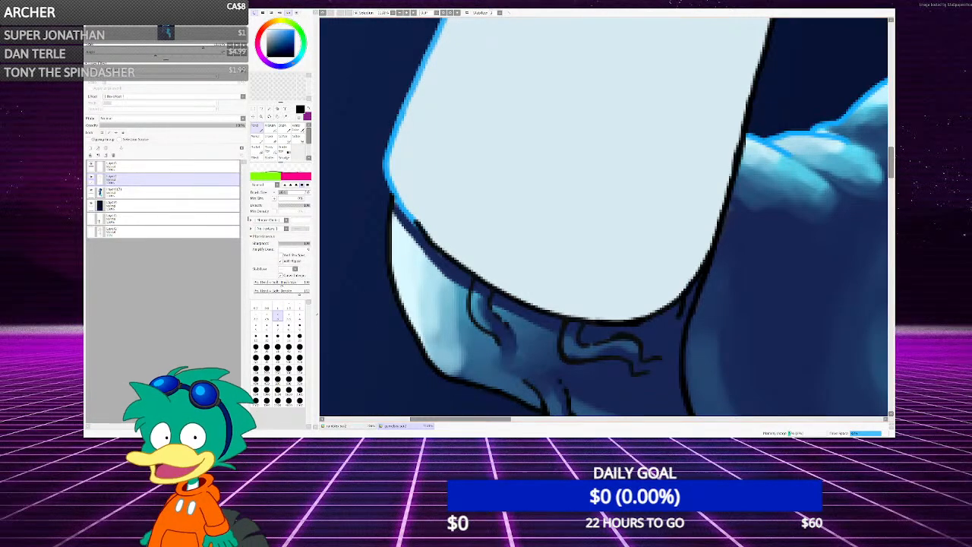
pyautogui.scroll(-3, 482, 251)
pyautogui.scroll(2, 481, 251)
pyautogui.scroll(2, 445, 263)
pyautogui.scroll(2, 436, 263)
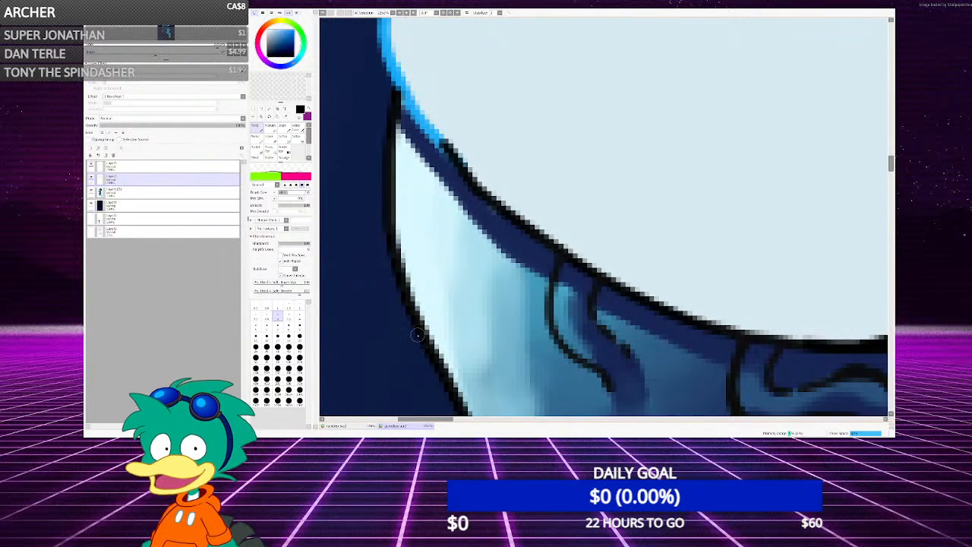
pyautogui.moveTo(418, 334)
pyautogui.mouseDown()
pyautogui.moveTo(393, 303)
pyautogui.moveTo(437, 218)
pyautogui.mouseUp()
pyautogui.scroll(-2, 604, 218)
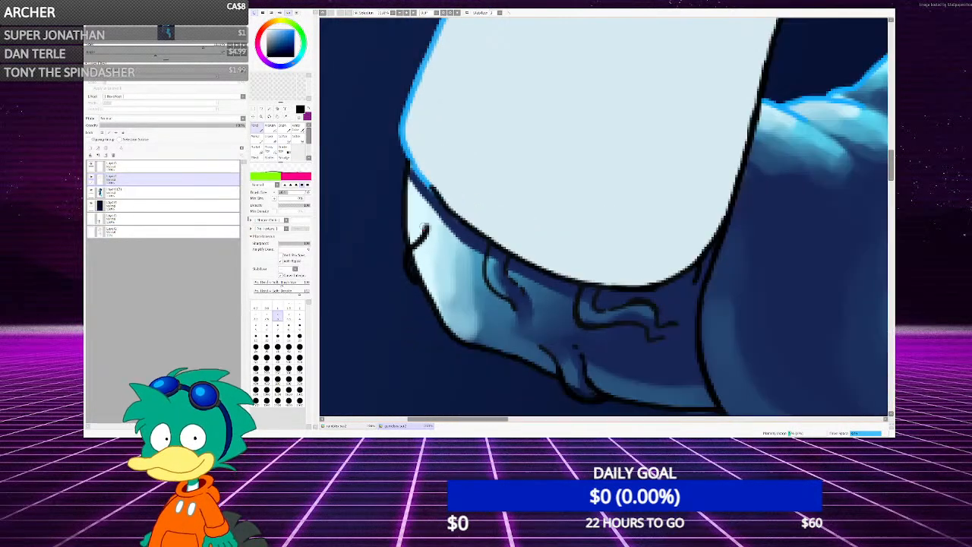
pyautogui.scroll(2, 603, 217)
pyautogui.hotkey('ctrl', 'z')
# Try a small bulge on the arm's outer edge with two black crease lines, and undo both lines
pyautogui.scroll(2, 420, 267)
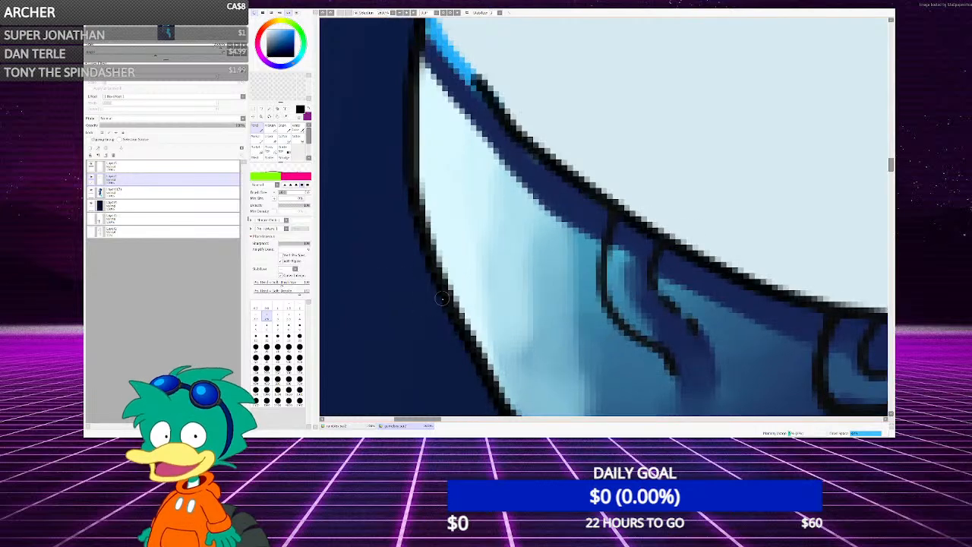
pyautogui.moveTo(421, 268); pyautogui.dragTo(490, 161)
pyautogui.moveTo(504, 202)
pyautogui.mouseDown()
pyautogui.moveTo(466, 248)
pyautogui.moveTo(452, 288)
pyautogui.mouseUp()
pyautogui.scroll(-3, 453, 284)
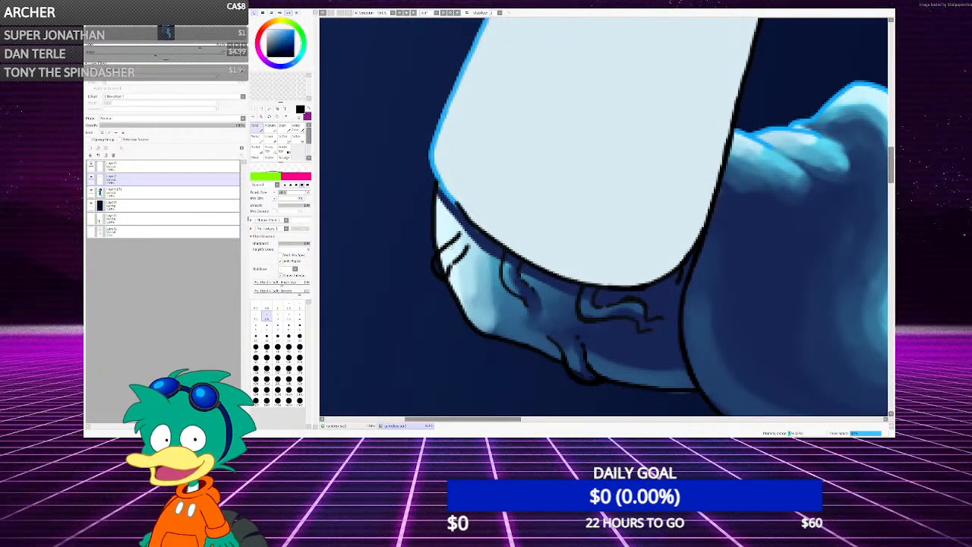
pyautogui.scroll(1, 446, 279)
pyautogui.hotkey('ctrl', 'z')
pyautogui.hotkey('ctrl', 'z')
# Try the outer-edge bulge again with shorter parallel crease lines, and undo the strokes
pyautogui.scroll(2, 447, 282)
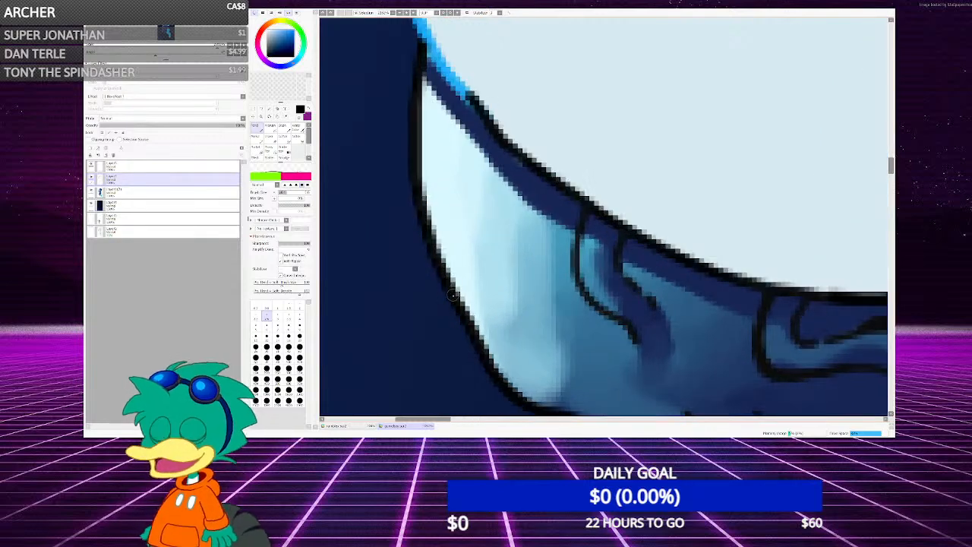
pyautogui.moveTo(450, 292)
pyautogui.mouseDown()
pyautogui.moveTo(421, 225)
pyautogui.moveTo(476, 172)
pyautogui.moveTo(471, 237)
pyautogui.moveTo(448, 259)
pyautogui.mouseUp()
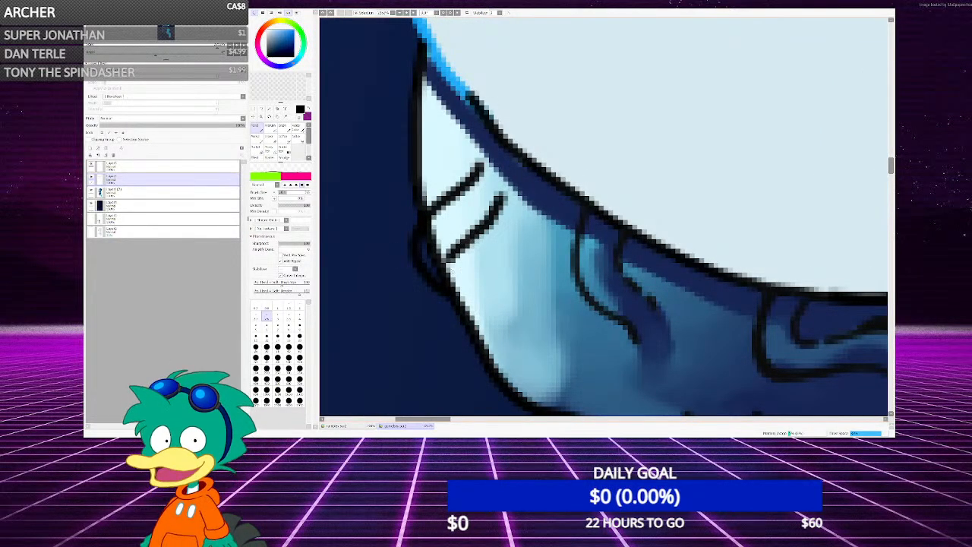
pyautogui.hotkey('ctrl', 'z')
pyautogui.hotkey('ctrl', 'z')
pyautogui.moveTo(447, 277)
pyautogui.mouseDown()
pyautogui.moveTo(503, 199)
pyautogui.moveTo(491, 221)
pyautogui.mouseUp()
pyautogui.scroll(-3, 490, 221)
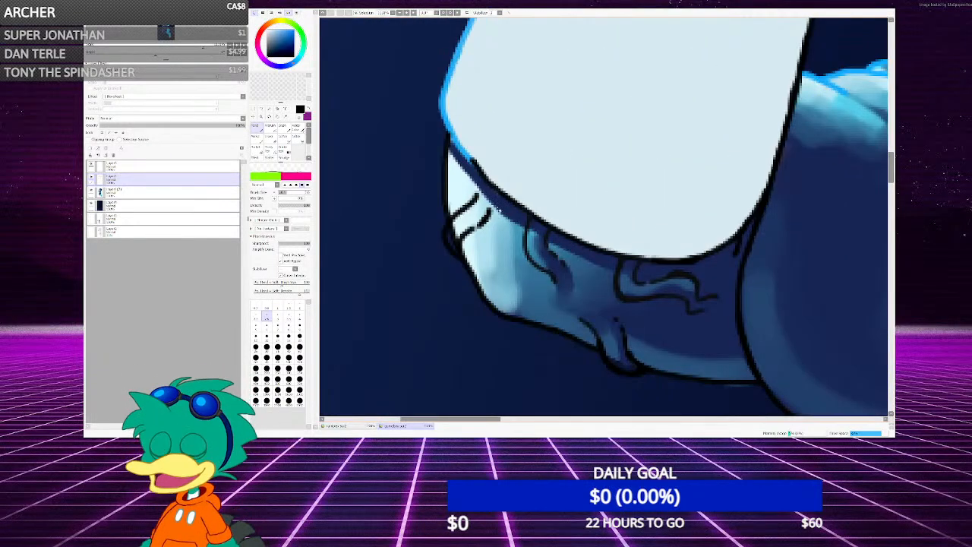
pyautogui.scroll(4, 468, 172)
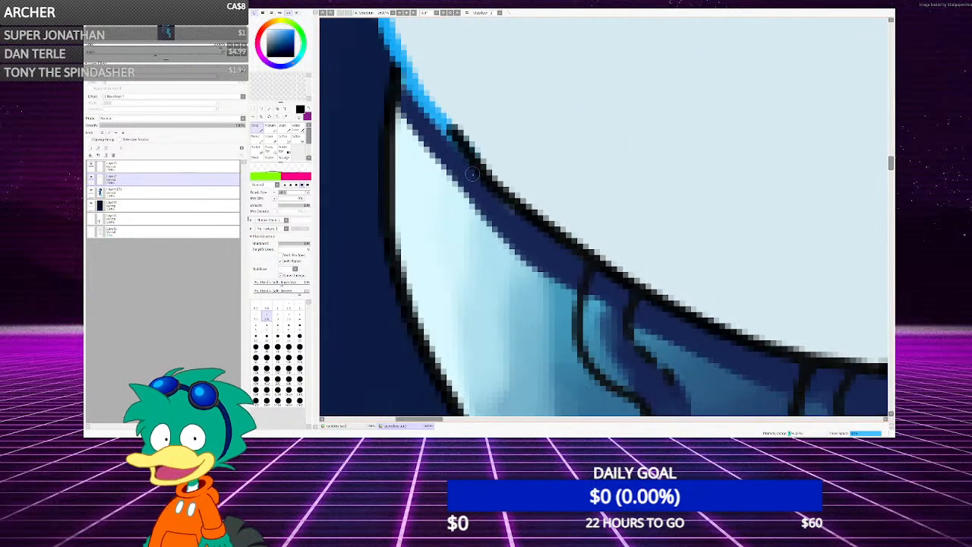
# Draw a black bulging fold from the hem around the arm's outer edge, with a second crease line below it
pyautogui.moveTo(468, 172)
pyautogui.mouseDown()
pyautogui.moveTo(413, 205)
pyautogui.moveTo(362, 281)
pyautogui.moveTo(387, 307)
pyautogui.mouseUp()
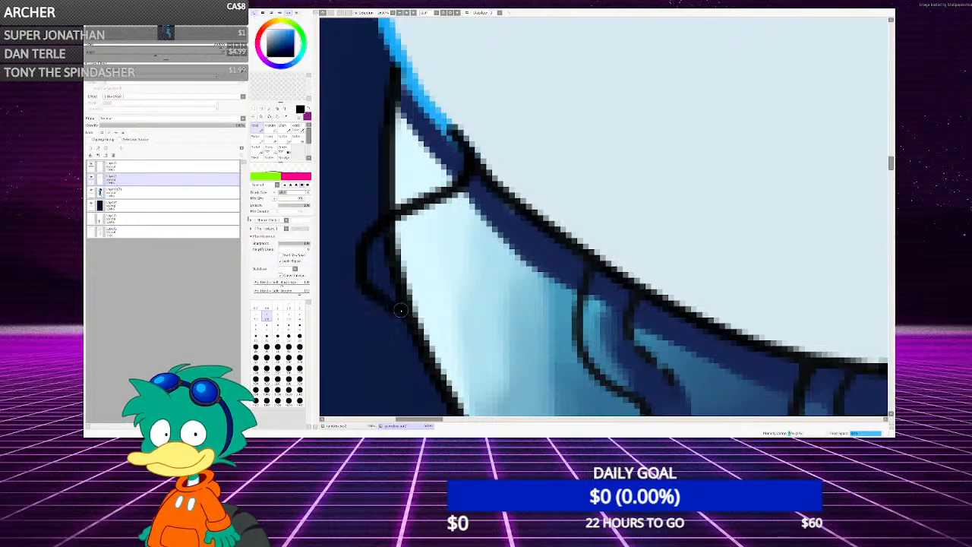
pyautogui.moveTo(408, 271); pyautogui.dragTo(518, 199)
pyautogui.scroll(-4, 518, 205)
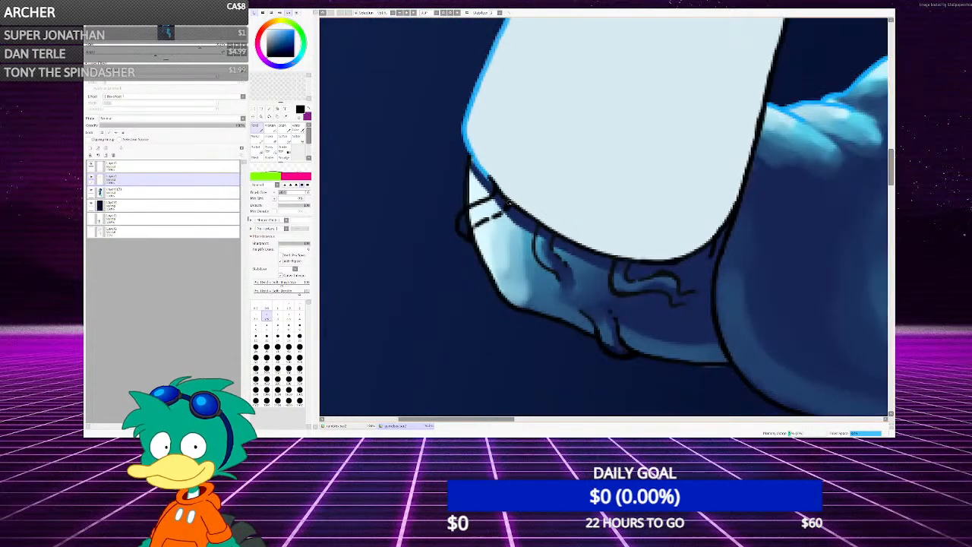
pyautogui.scroll(2, 518, 217)
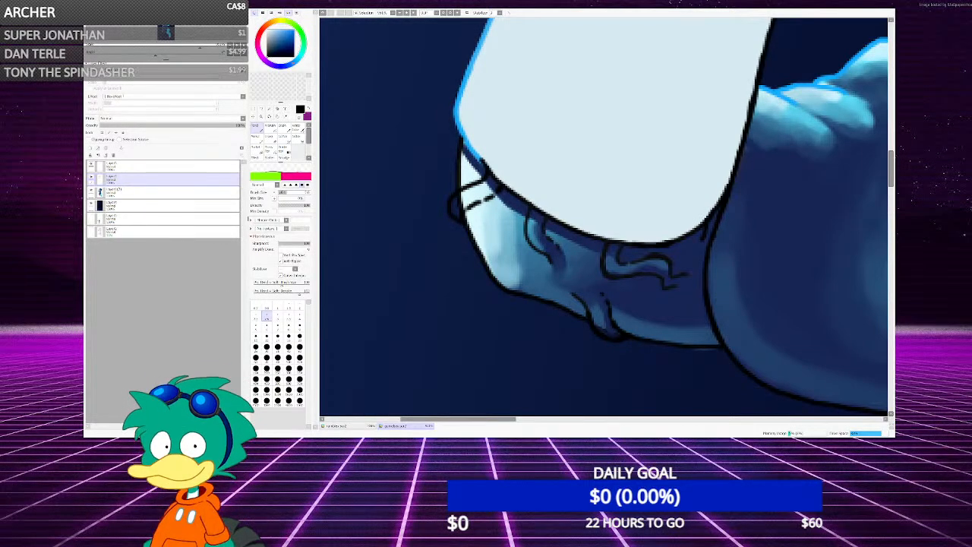
# Draw a smaller black bulge with two short crease lines on the arm's outer edge, below the first fold
pyautogui.scroll(-3, 604, 216)
pyautogui.scroll(6, 447, 221)
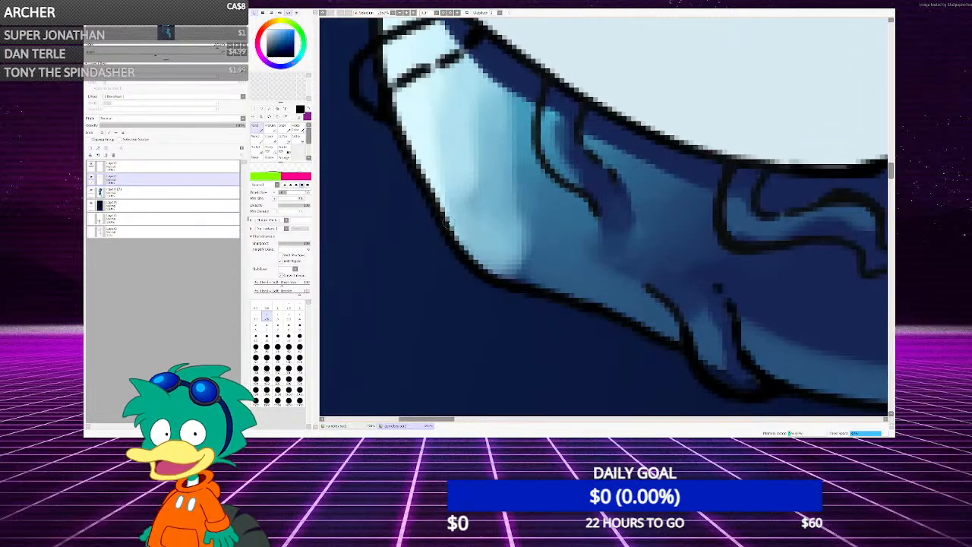
pyautogui.scroll(1, 439, 205)
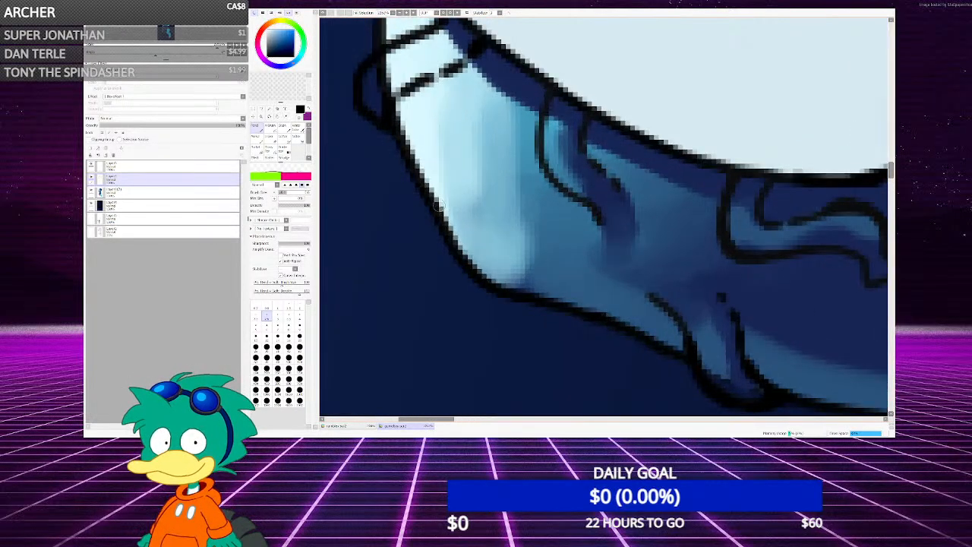
pyautogui.scroll(1, 438, 205)
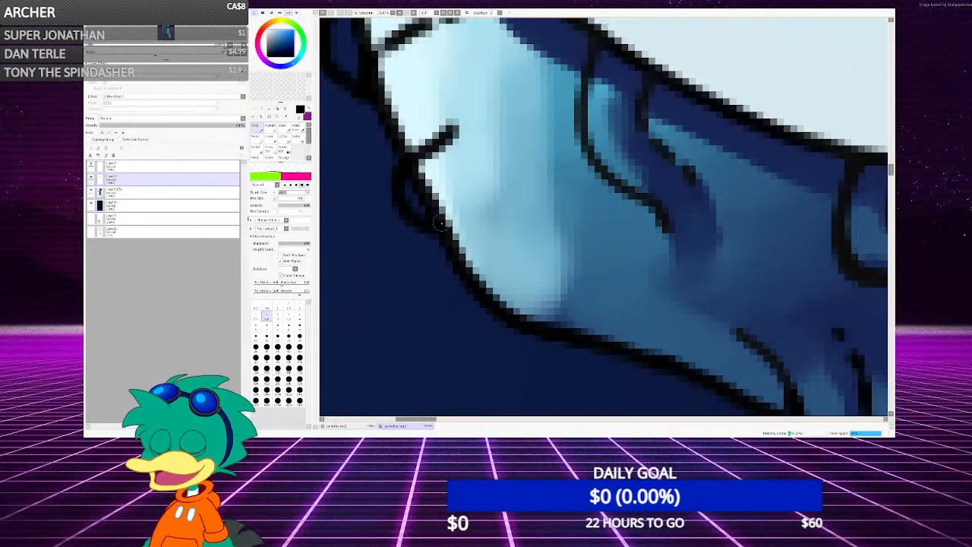
pyautogui.scroll(-4, 440, 220)
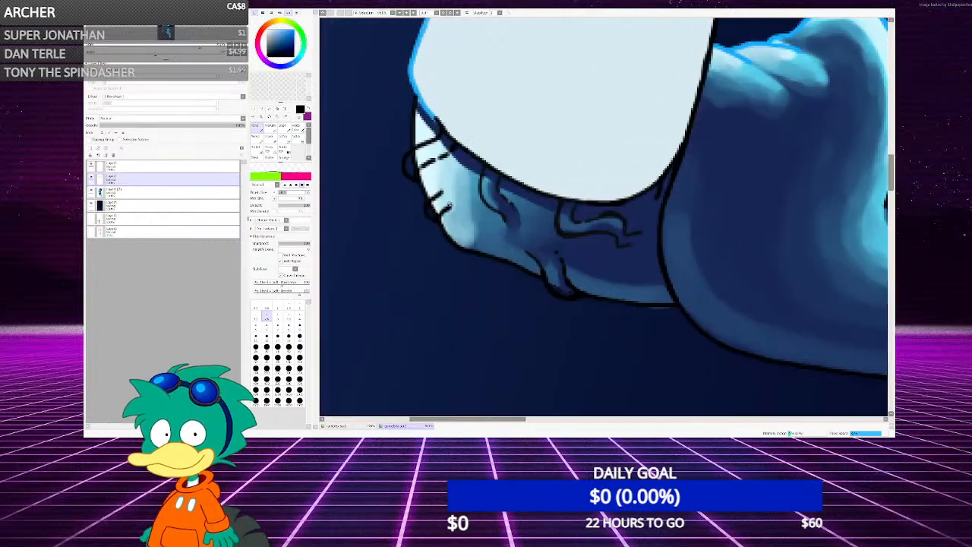
# Erase the old arm outline crossing the inside of the upper outer-edge bulge
pyautogui.scroll(4, 443, 206)
pyautogui.press('b')
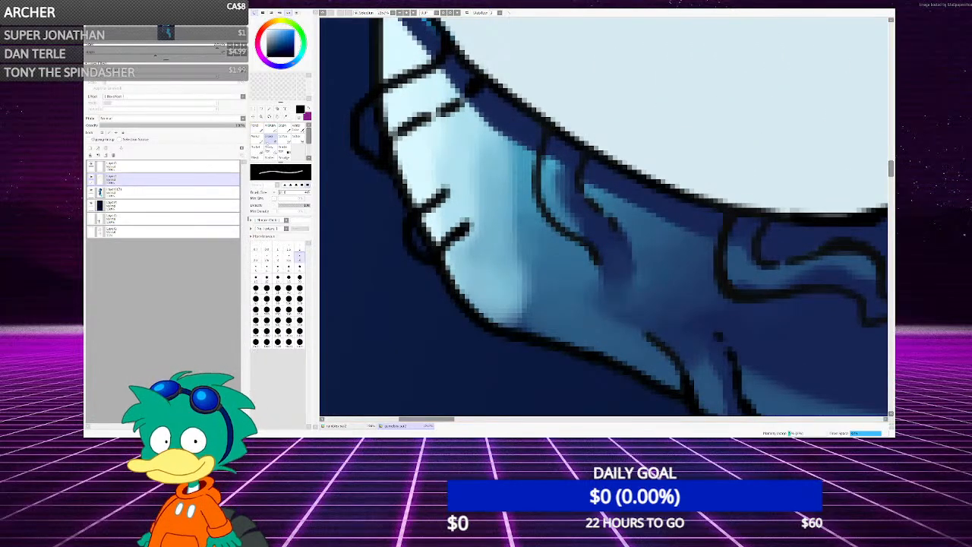
pyautogui.press('End')
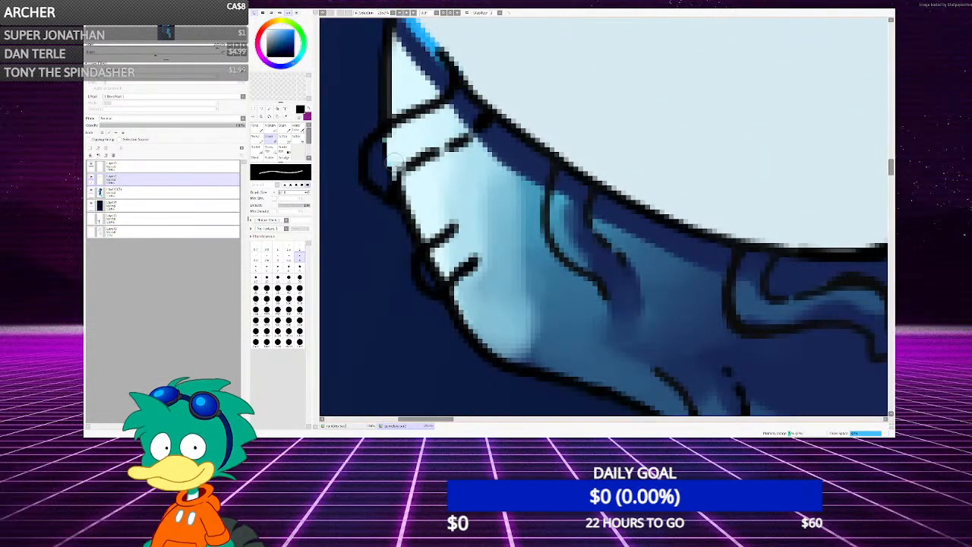
pyautogui.scroll(-1, 543, 204)
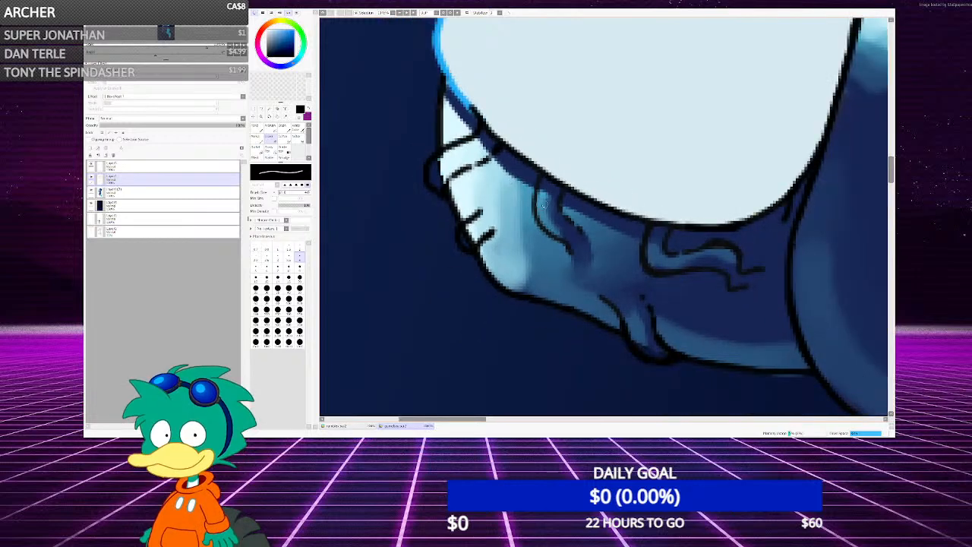
pyautogui.scroll(2, 544, 204)
# Trim the crease lines and old outline of the lower outer-edge bulge with the eraser
pyautogui.moveTo(423, 199)
pyautogui.mouseDown()
pyautogui.moveTo(396, 253)
pyautogui.moveTo(429, 230)
pyautogui.moveTo(427, 237)
pyautogui.moveTo(401, 254)
pyautogui.mouseUp()
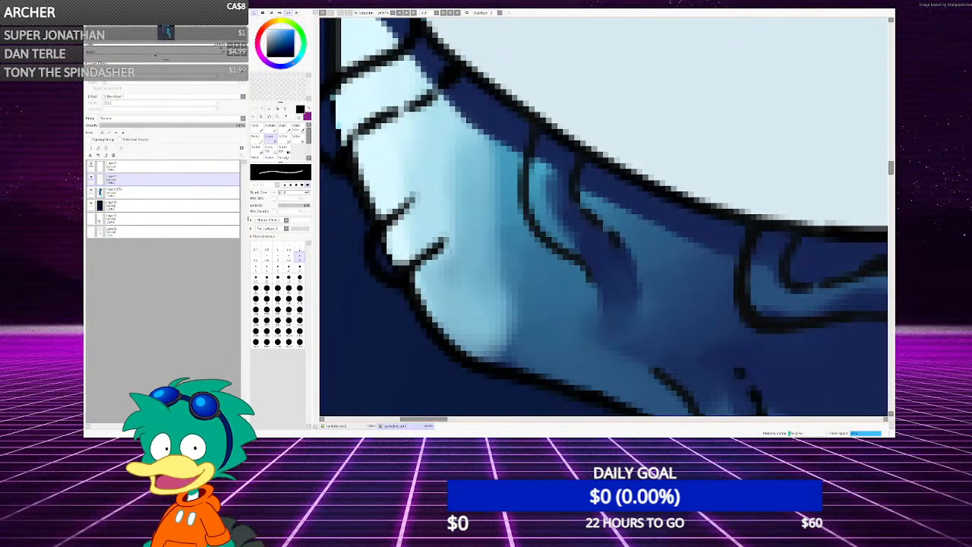
pyautogui.hotkey('ctrl', 'z')
pyautogui.hotkey('ctrl', 'z')
pyautogui.moveTo(450, 235); pyautogui.dragTo(436, 270)
pyautogui.moveTo(427, 212); pyautogui.dragTo(399, 243)
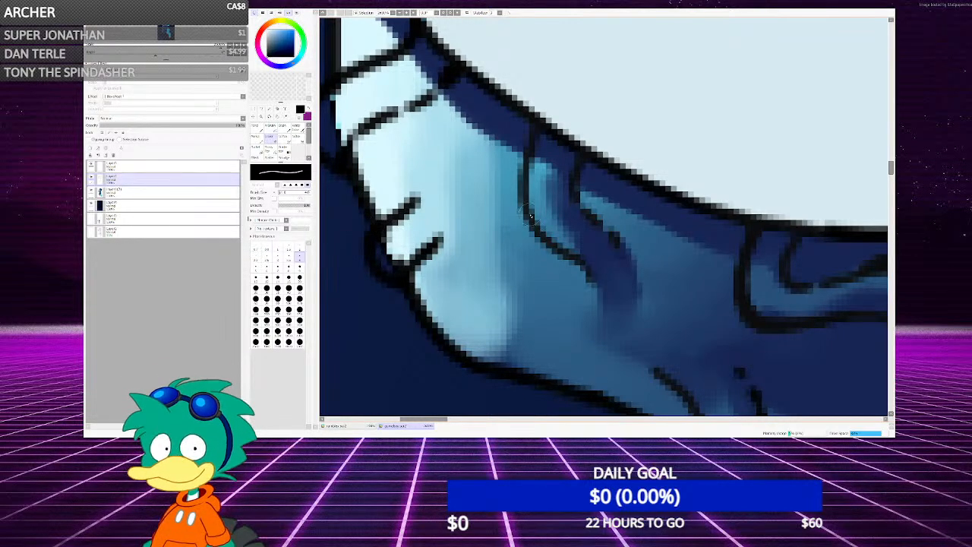
pyautogui.scroll(-6, 521, 221)
pyautogui.scroll(1, 519, 235)
pyautogui.scroll(1, 497, 228)
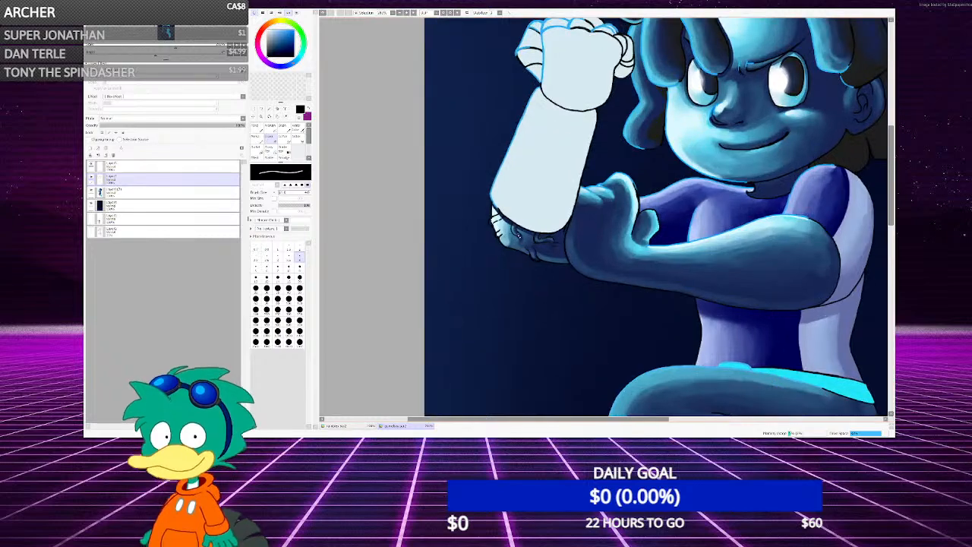
pyautogui.scroll(5, 519, 235)
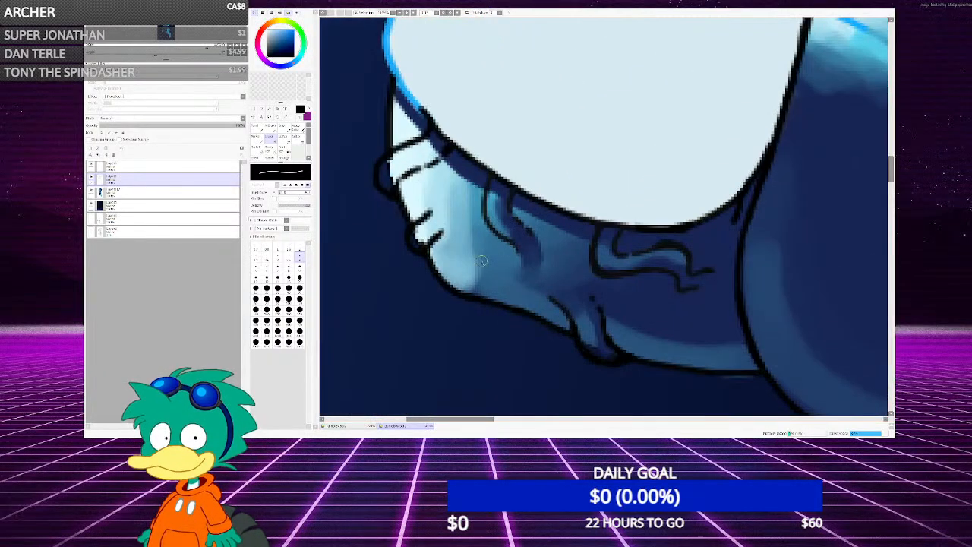
# Fill both outer-edge bulges with the arm's sampled pale highlight blue on the color layer
pyautogui.click(162, 192)
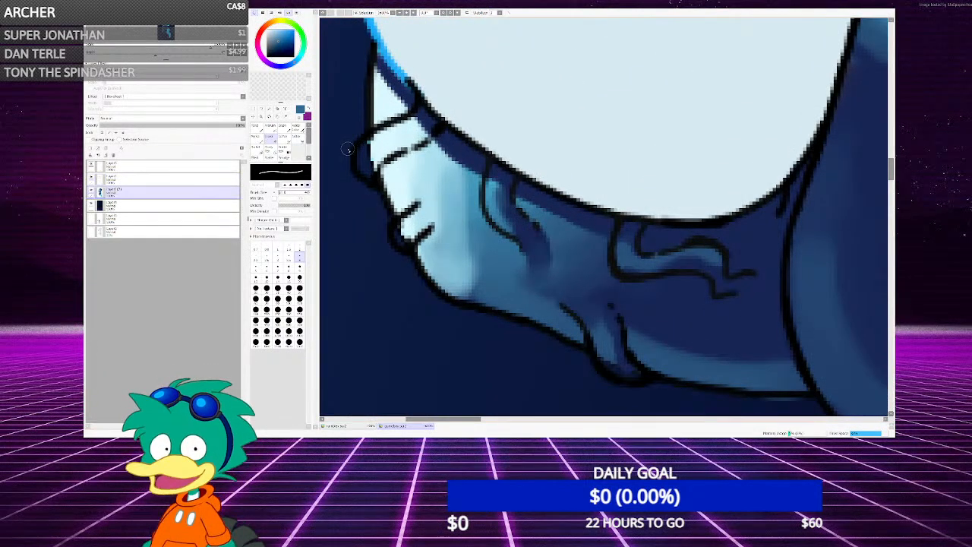
pyautogui.scroll(1, 407, 146)
pyautogui.scroll(1, 386, 139)
pyautogui.rightClick(384, 138)
pyautogui.click(257, 128)
pyautogui.scroll(-2, 467, 170)
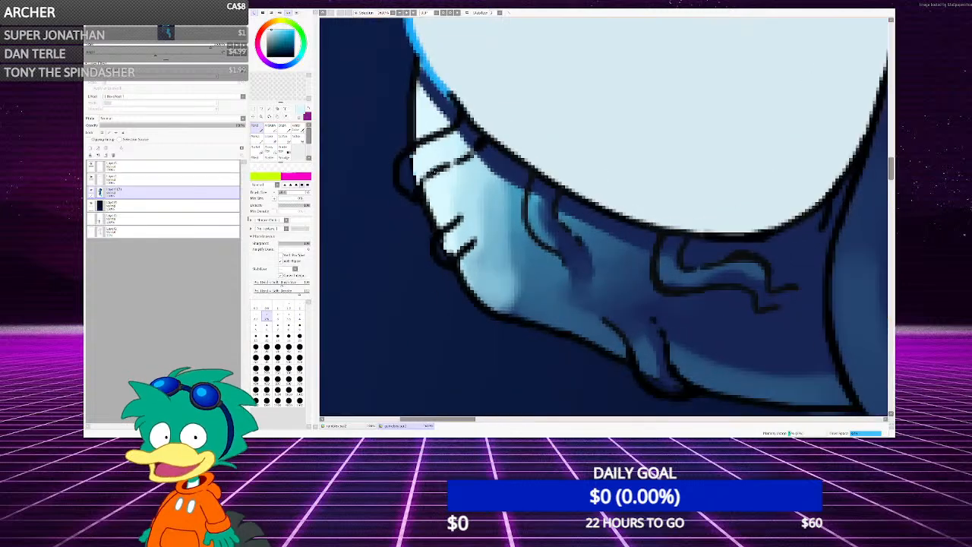
pyautogui.scroll(2, 433, 170)
pyautogui.moveTo(394, 154)
pyautogui.mouseDown()
pyautogui.moveTo(401, 200)
pyautogui.moveTo(387, 188)
pyautogui.moveTo(404, 200)
pyautogui.moveTo(381, 183)
pyautogui.moveTo(405, 150)
pyautogui.mouseUp()
pyautogui.moveTo(453, 296)
pyautogui.mouseDown()
pyautogui.moveTo(460, 311)
pyautogui.moveTo(454, 289)
pyautogui.mouseUp()
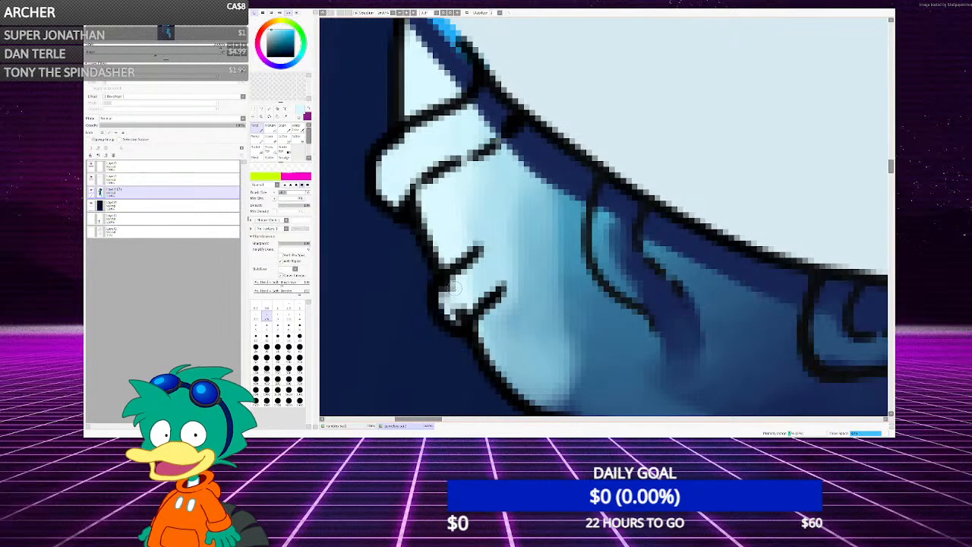
# Erase the leftover outline pixels inside the lower outer-edge bulge on the line layer
pyautogui.click(162, 179)
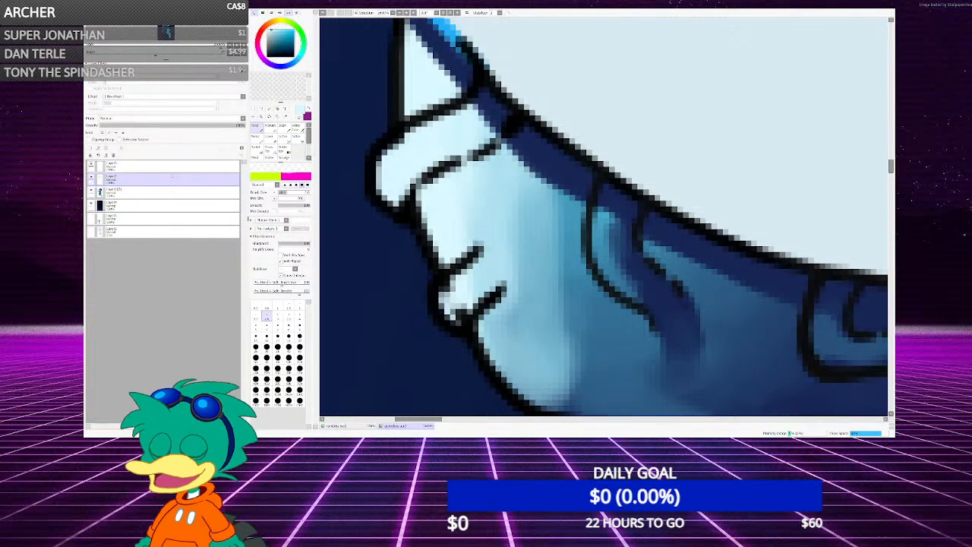
pyautogui.click(270, 138)
pyautogui.scroll(1, 462, 294)
pyautogui.moveTo(461, 294)
pyautogui.mouseDown()
pyautogui.moveTo(457, 316)
pyautogui.moveTo(447, 290)
pyautogui.moveTo(460, 291)
pyautogui.mouseUp()
pyautogui.scroll(-3, 464, 282)
pyautogui.scroll(-2, 473, 257)
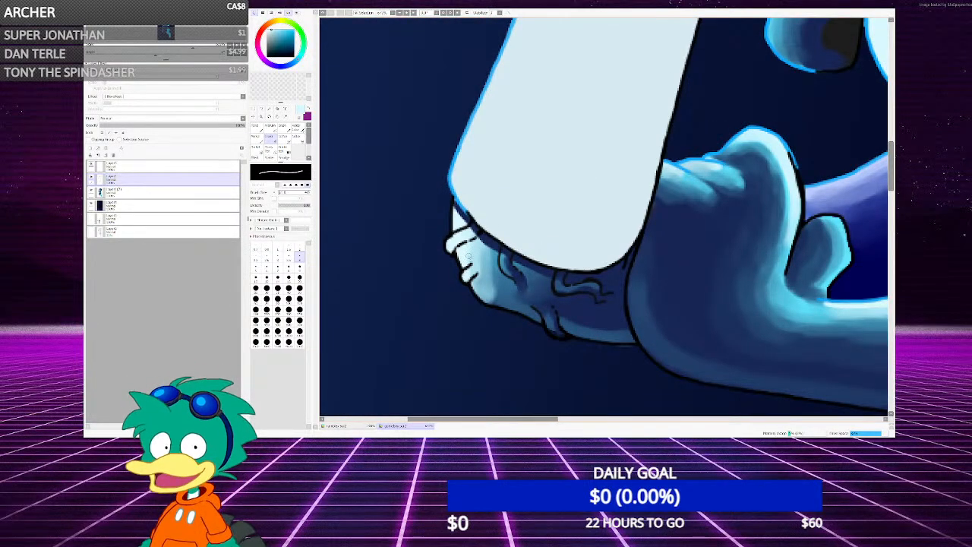
# Erase the lower bulge's upper crease line and redraw it in black, extending further up into the arm
pyautogui.scroll(3, 472, 255)
pyautogui.scroll(1, 480, 241)
pyautogui.moveTo(468, 266)
pyautogui.mouseDown()
pyautogui.moveTo(471, 230)
pyautogui.moveTo(498, 197)
pyautogui.moveTo(491, 231)
pyautogui.mouseUp()
pyautogui.click(273, 54)
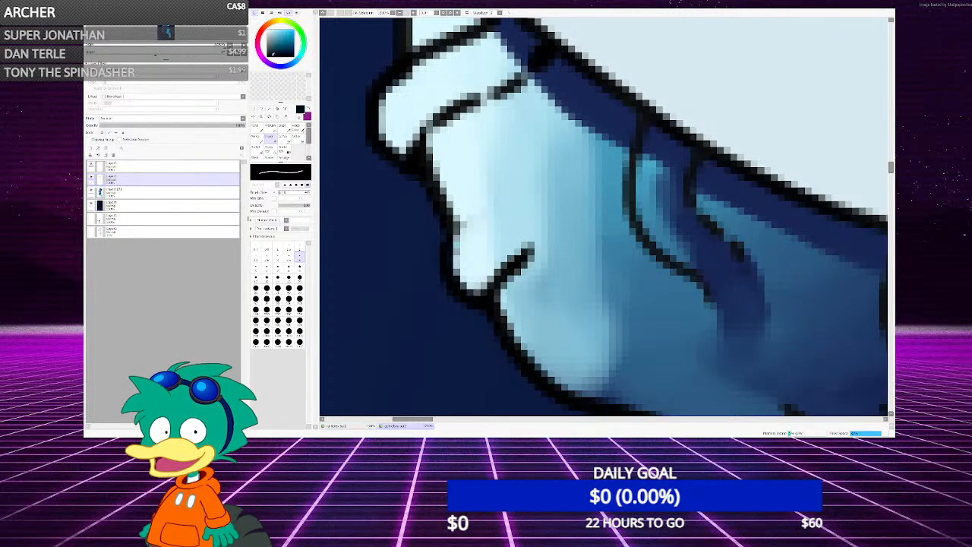
pyautogui.click(255, 127)
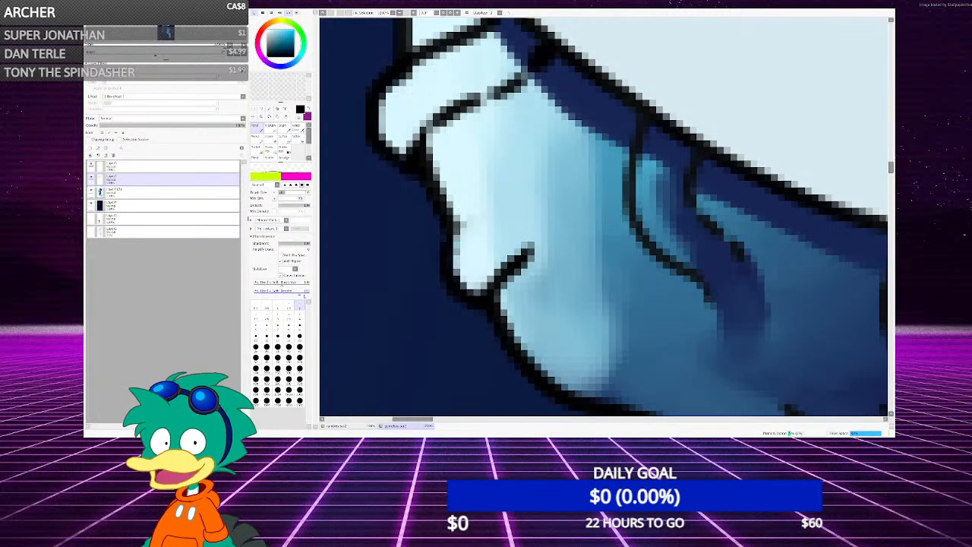
pyautogui.moveTo(447, 221)
pyautogui.mouseDown()
pyautogui.moveTo(491, 174)
pyautogui.moveTo(449, 215)
pyautogui.mouseUp()
pyautogui.click(503, 157)
pyautogui.scroll(-3, 502, 151)
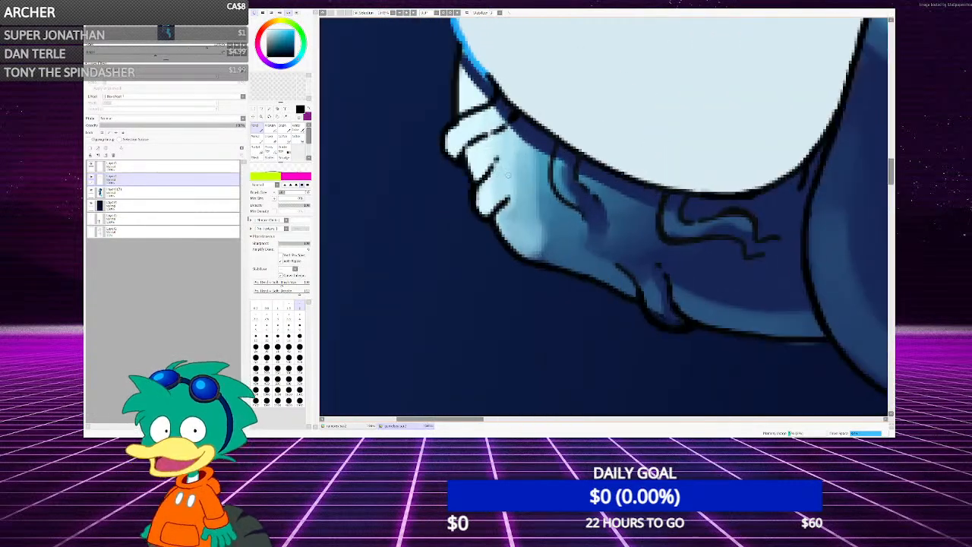
pyautogui.scroll(3, 519, 181)
pyautogui.scroll(-8, 519, 180)
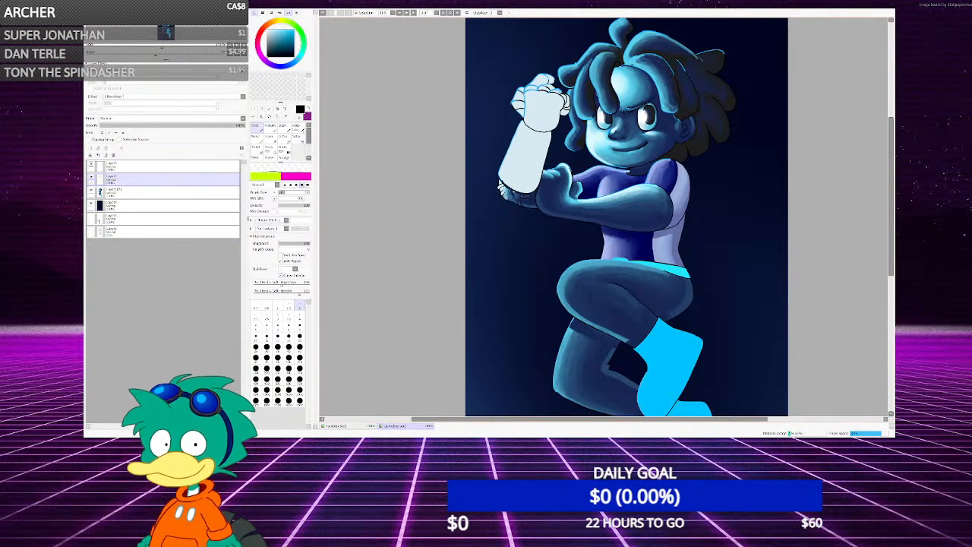
# Sample the arm's mid blue and paint shadows along the undersides of the upper and lower outer-edge bulges on the color layer
pyautogui.scroll(7, 517, 190)
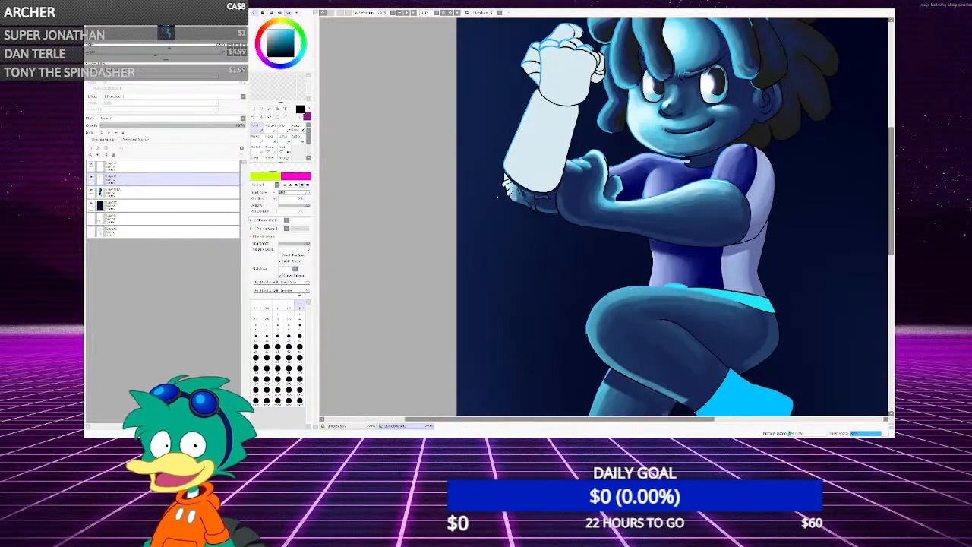
pyautogui.rightClick(492, 230)
pyautogui.rightClick(464, 208)
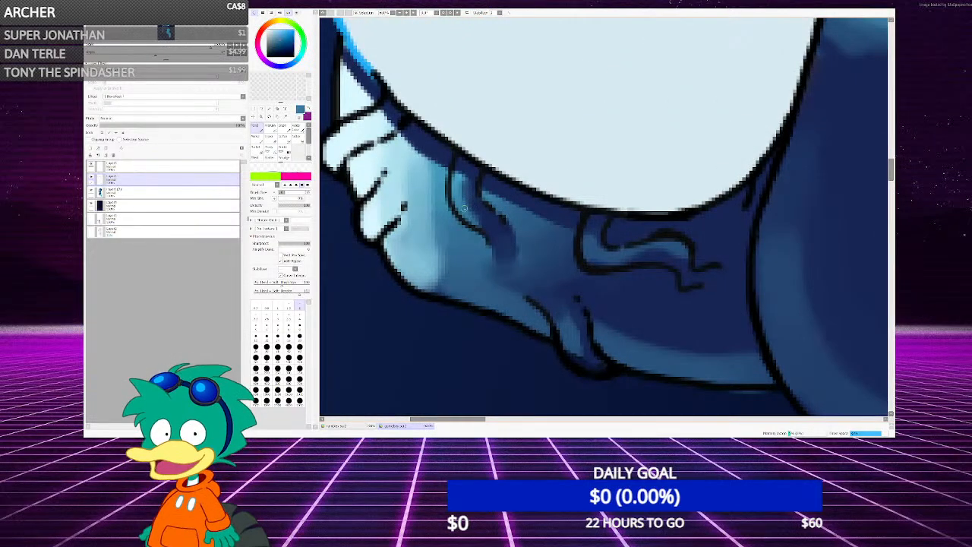
pyautogui.scroll(-1, 466, 191)
pyautogui.scroll(2, 476, 238)
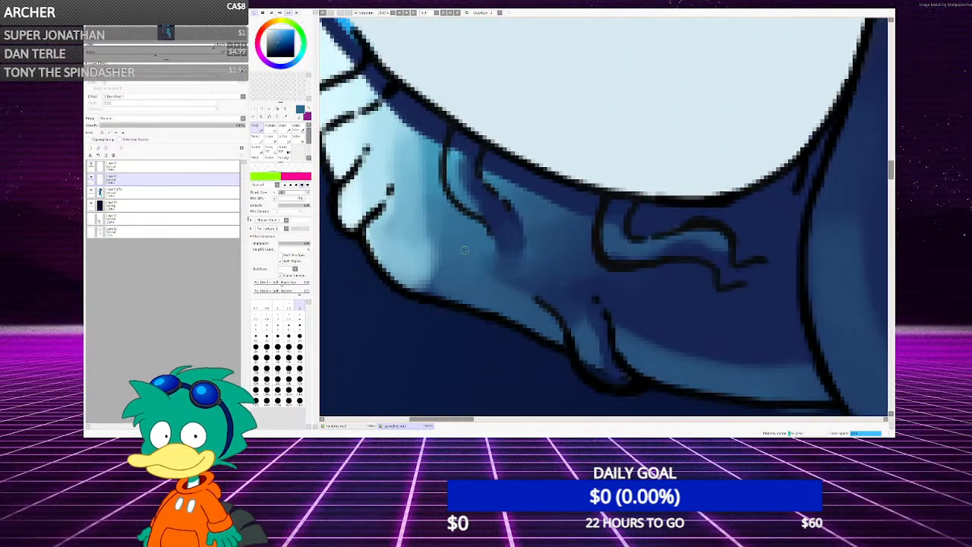
pyautogui.click(182, 193)
pyautogui.scroll(-1, 331, 137)
pyautogui.scroll(1, 331, 136)
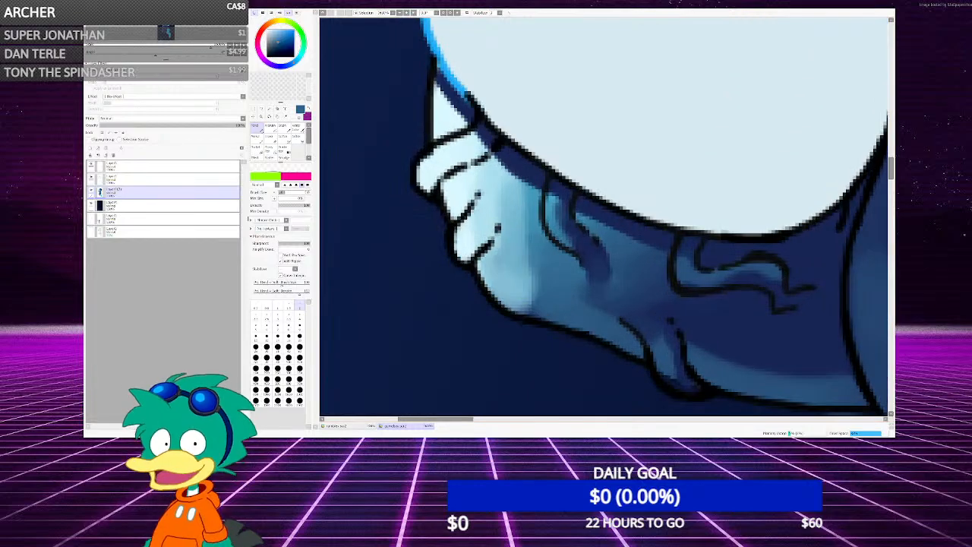
pyautogui.scroll(1, 398, 281)
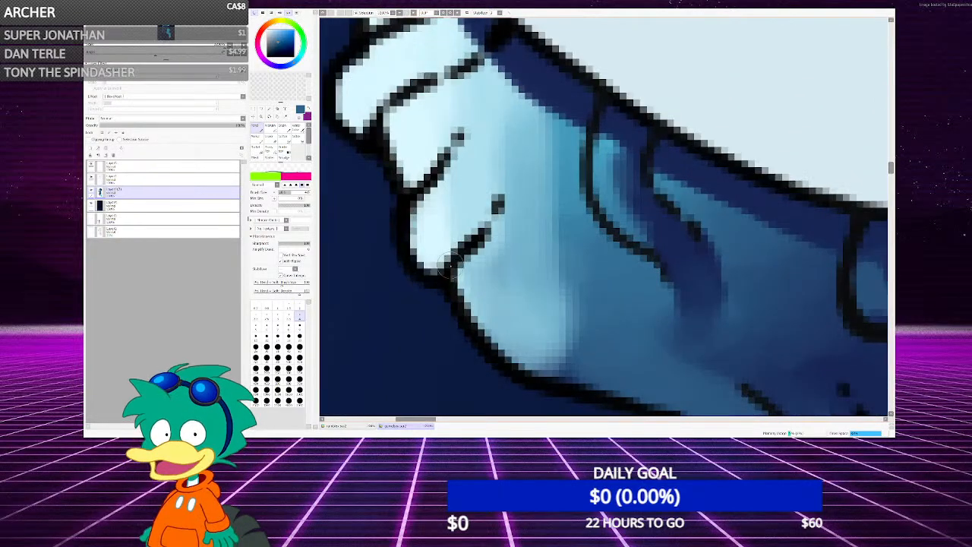
pyautogui.moveTo(486, 205)
pyautogui.mouseDown()
pyautogui.moveTo(436, 258)
pyautogui.moveTo(524, 125)
pyautogui.moveTo(582, 231)
pyautogui.mouseUp()
pyautogui.moveTo(532, 161)
pyautogui.mouseDown()
pyautogui.moveTo(467, 199)
pyautogui.moveTo(435, 237)
pyautogui.moveTo(522, 177)
pyautogui.mouseUp()
pyautogui.scroll(-4, 489, 167)
pyautogui.scroll(1, 497, 190)
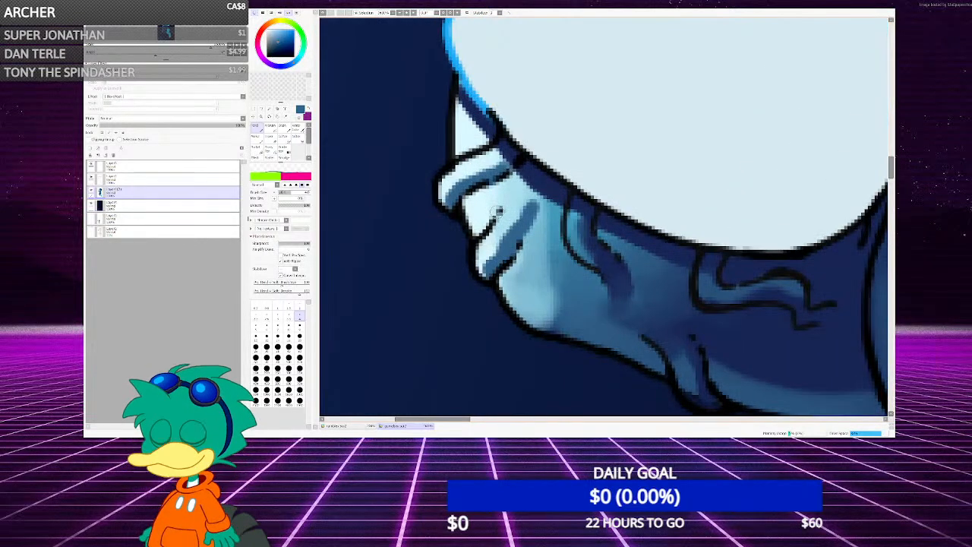
# Extend the mid-blue shadow beneath the lowest crease of the arm's outer edge
pyautogui.scroll(1, 494, 209)
pyautogui.moveTo(456, 228)
pyautogui.mouseDown()
pyautogui.moveTo(524, 161)
pyautogui.moveTo(489, 180)
pyautogui.moveTo(485, 275)
pyautogui.moveTo(511, 240)
pyautogui.moveTo(533, 171)
pyautogui.mouseUp()
pyautogui.scroll(-6, 491, 184)
pyautogui.scroll(5, 514, 232)
pyautogui.scroll(-5, 492, 228)
pyautogui.scroll(6, 547, 232)
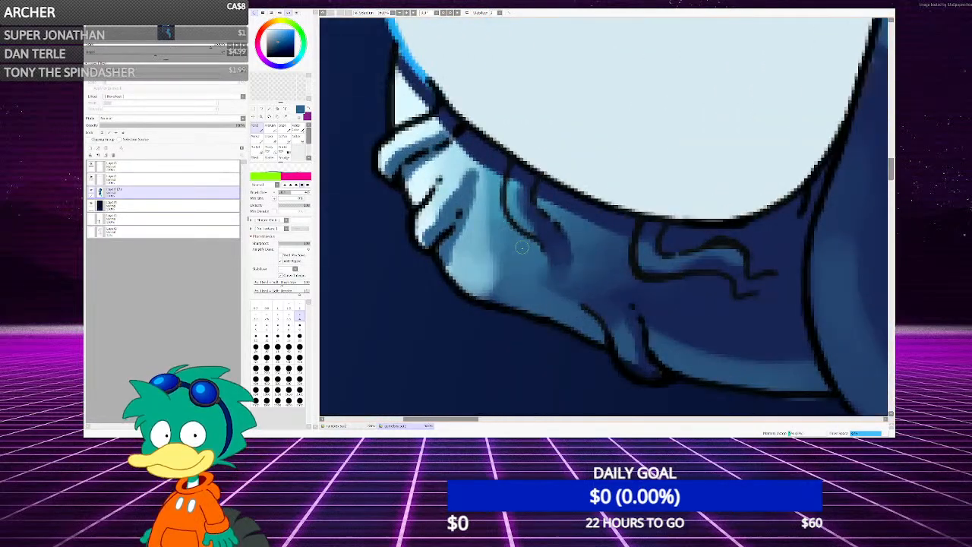
# Deepen the shadows beside the crease lines of both outer-edge bulges with the arm's sampled dark navy
pyautogui.keyDown('alt'); pyautogui.click(554, 233); pyautogui.keyUp('alt')
pyautogui.scroll(3, 422, 222)
pyautogui.moveTo(416, 256)
pyautogui.mouseDown()
pyautogui.moveTo(465, 199)
pyautogui.moveTo(454, 212)
pyautogui.mouseUp()
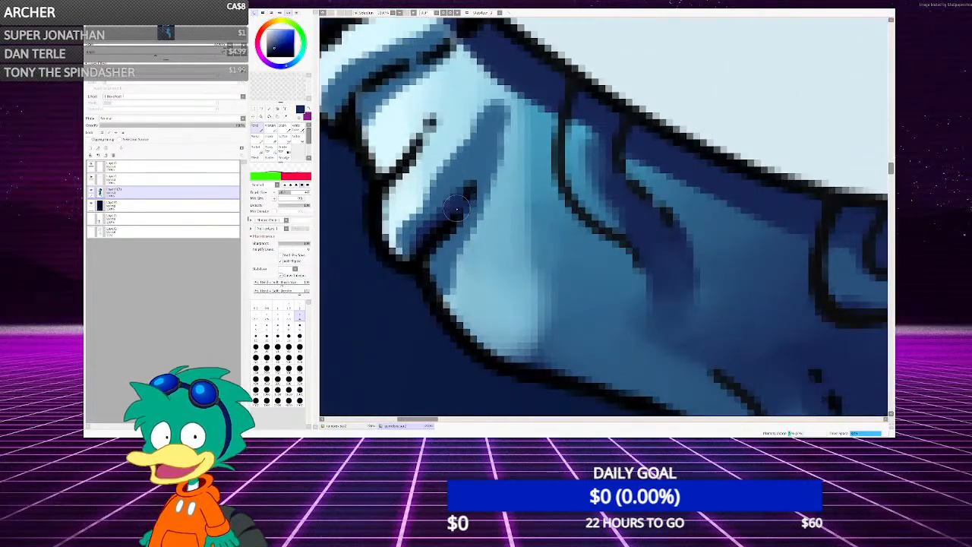
pyautogui.scroll(-2, 479, 220)
pyautogui.moveTo(384, 160); pyautogui.dragTo(430, 130)
pyautogui.scroll(-7, 473, 186)
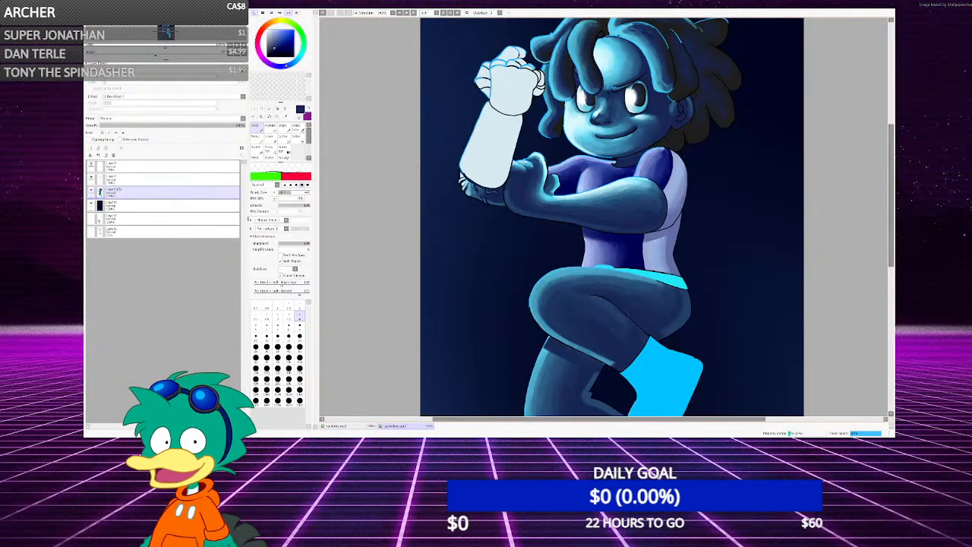
# Soften the lower outer-edge bulge's shadow into the pale blue highlight with the blending brush
pyautogui.scroll(7, 467, 186)
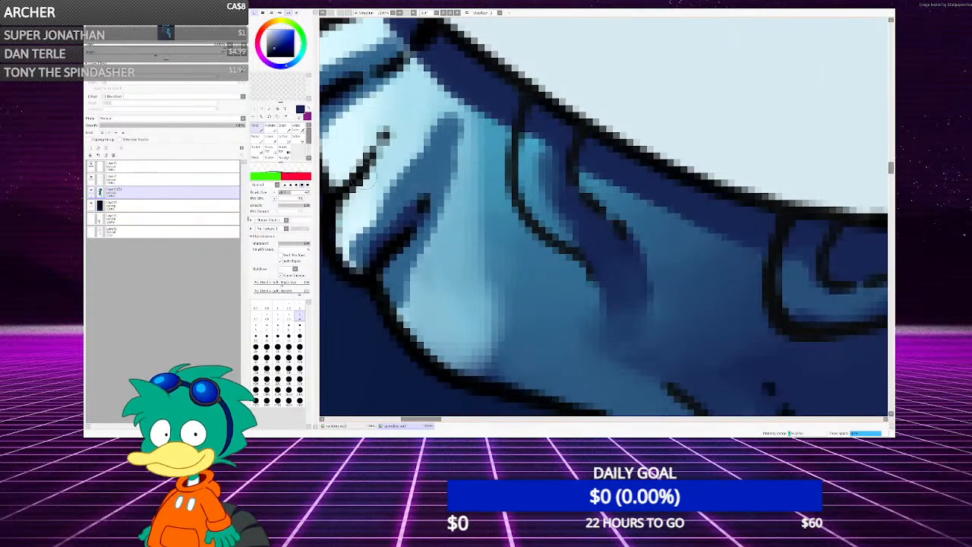
pyautogui.click(282, 128)
pyautogui.scroll(-4, 546, 232)
pyautogui.scroll(4, 466, 189)
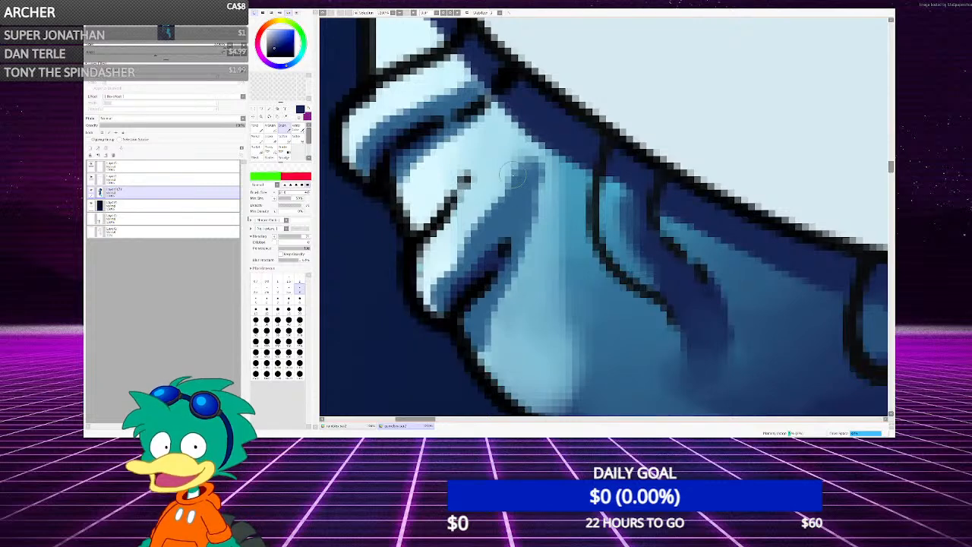
pyautogui.moveTo(518, 169)
pyautogui.mouseDown()
pyautogui.moveTo(465, 234)
pyautogui.moveTo(480, 199)
pyautogui.moveTo(447, 258)
pyautogui.moveTo(517, 190)
pyautogui.mouseUp()
pyautogui.rightClick(446, 259)
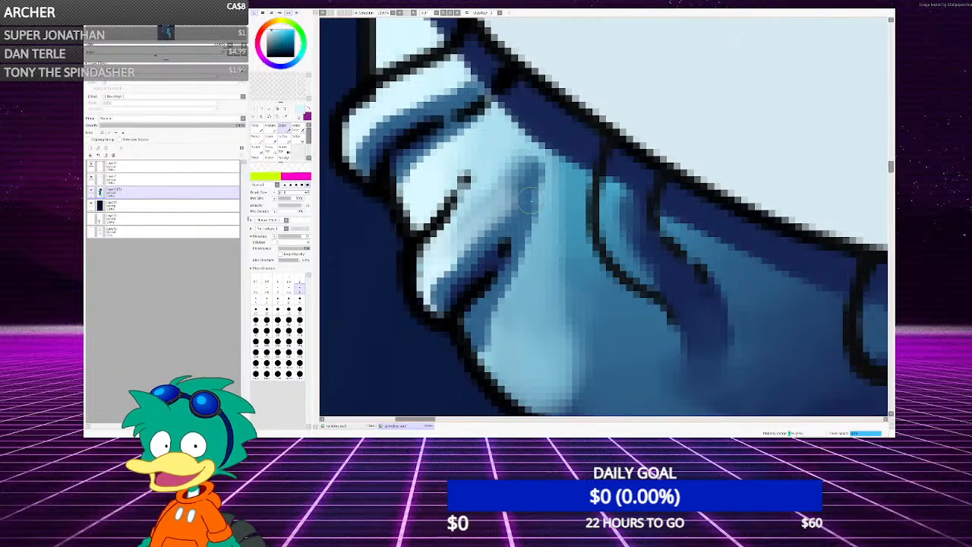
pyautogui.scroll(-2, 489, 190)
pyautogui.scroll(2, 462, 188)
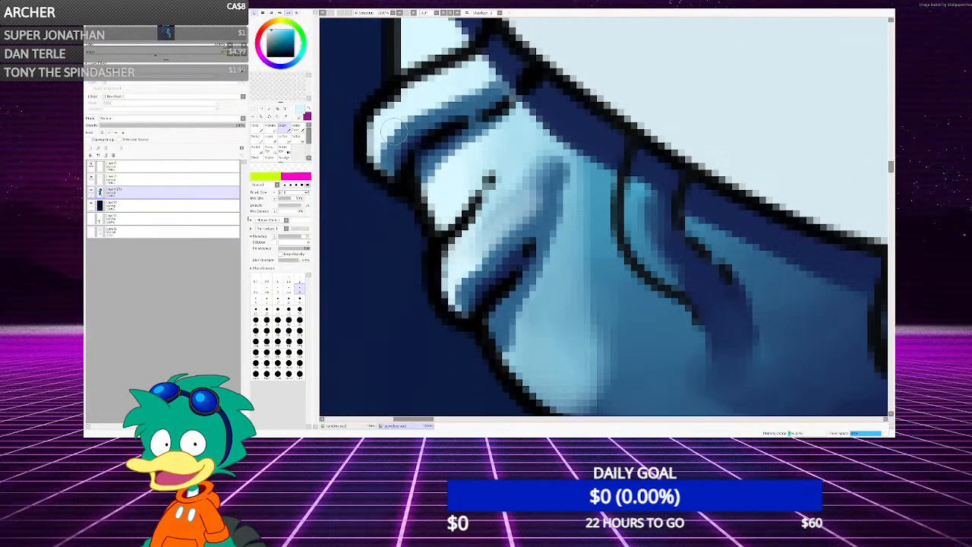
# Blend the upper outer-edge bulge's shadow and smooth the shading between the two bulges
pyautogui.moveTo(392, 152)
pyautogui.mouseDown()
pyautogui.moveTo(413, 120)
pyautogui.moveTo(480, 89)
pyautogui.mouseUp()
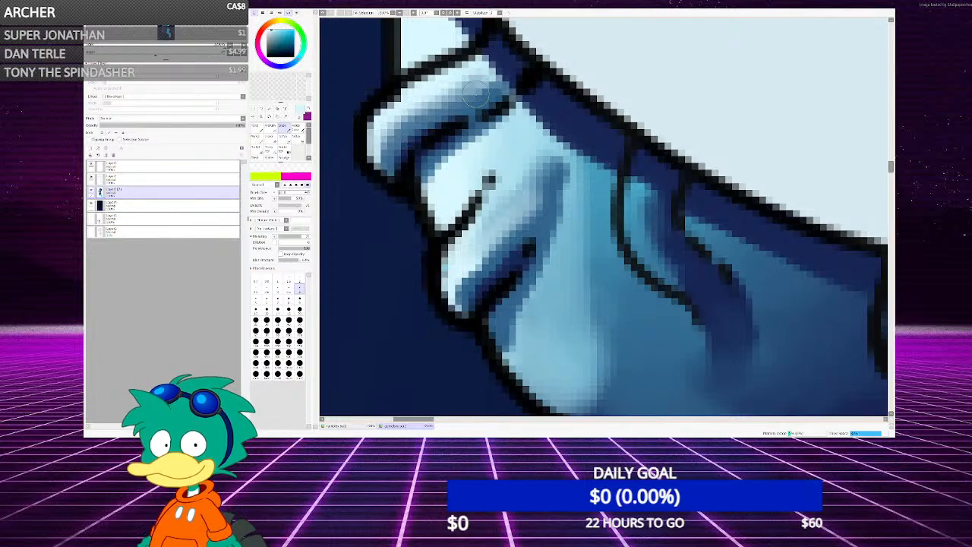
pyautogui.scroll(-1, 452, 120)
pyautogui.scroll(2, 449, 124)
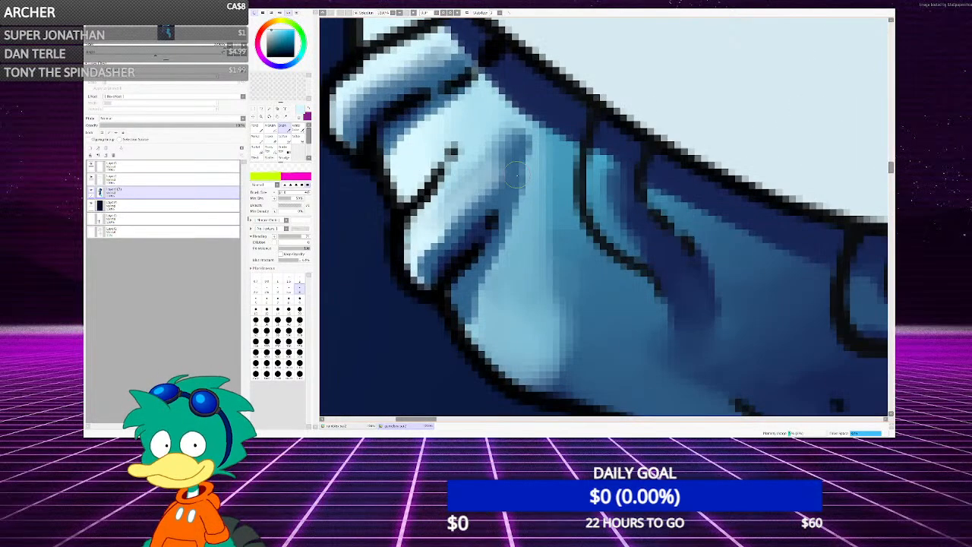
pyautogui.moveTo(453, 196); pyautogui.dragTo(410, 238)
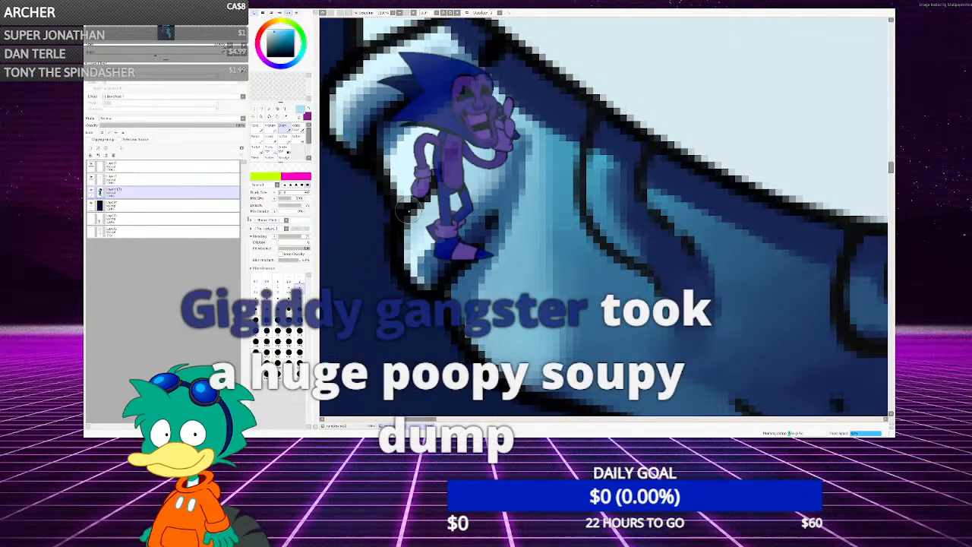
pyautogui.scroll(-3, 408, 211)
pyautogui.scroll(3, 429, 193)
pyautogui.scroll(-2, 395, 204)
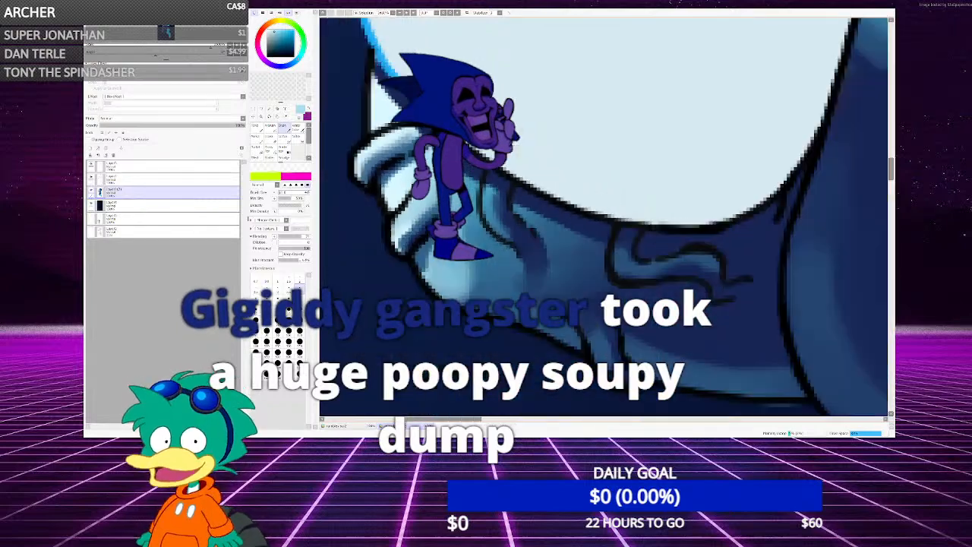
pyautogui.scroll(2, 401, 204)
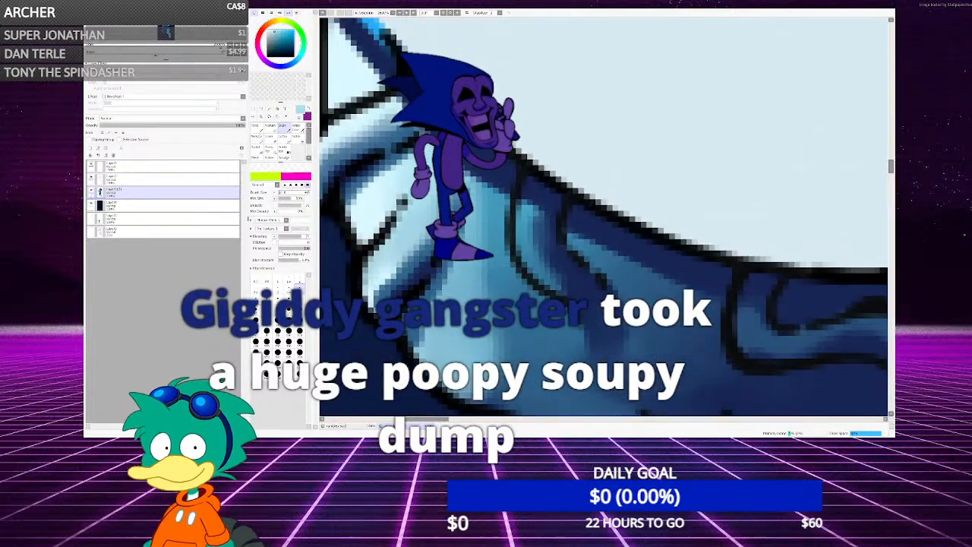
# Paint a sampled lighter blue inside the curved fold nearest the outer-edge bulges and blend its lower end into the arm
pyautogui.press('n')
pyautogui.scroll(1, 406, 138)
pyautogui.rightClick(408, 133)
pyautogui.scroll(-5, 409, 133)
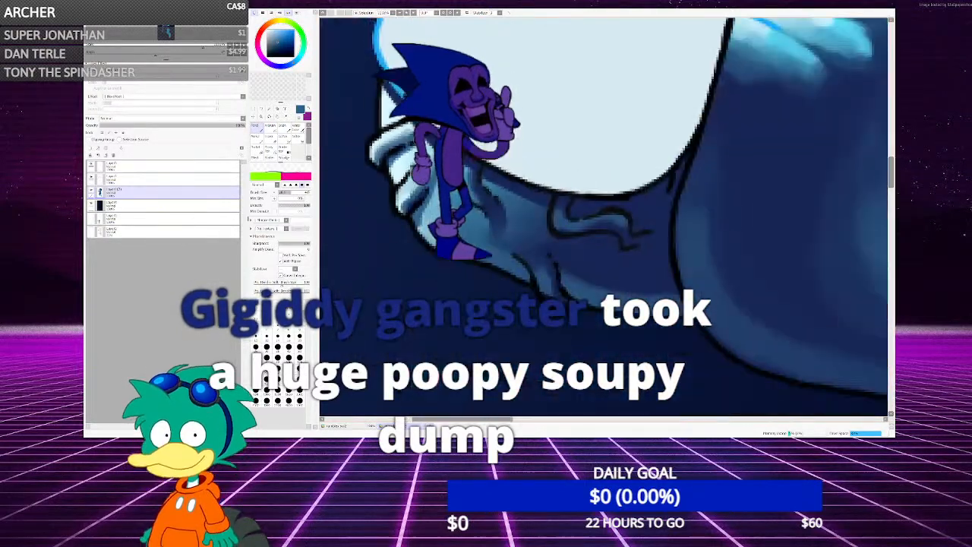
pyautogui.scroll(3, 425, 152)
pyautogui.scroll(2, 448, 156)
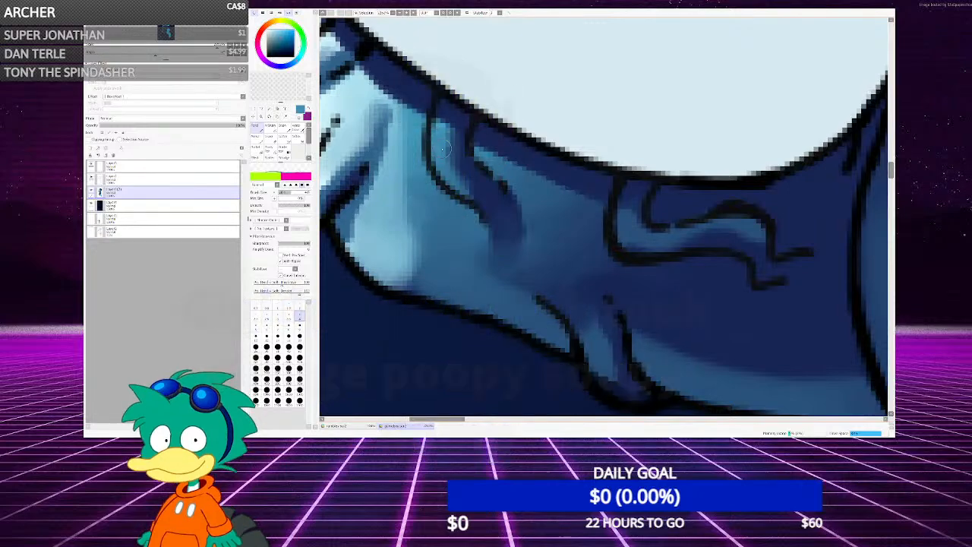
pyautogui.press('b')
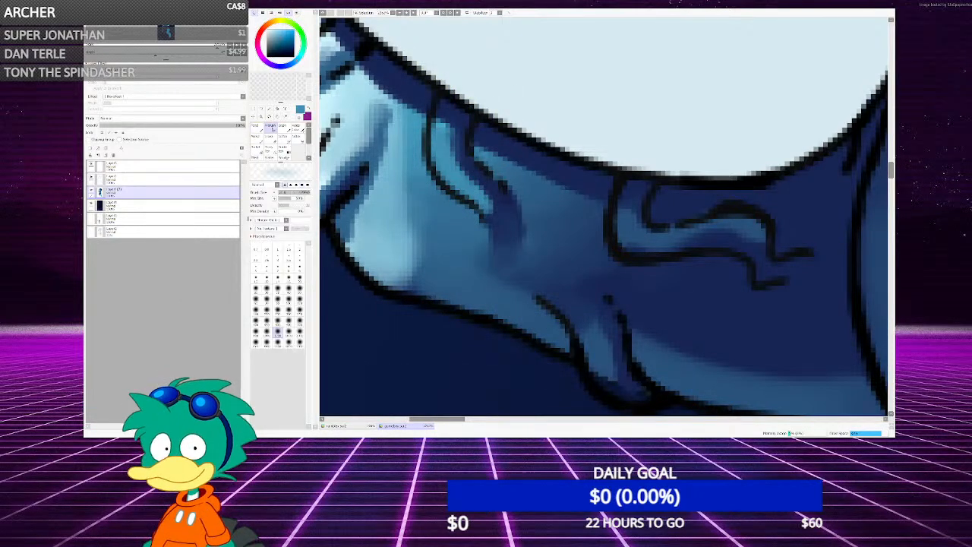
pyautogui.scroll(1, 472, 198)
pyautogui.moveTo(471, 196)
pyautogui.mouseDown()
pyautogui.moveTo(428, 129)
pyautogui.moveTo(501, 247)
pyautogui.mouseUp()
pyautogui.scroll(-4, 502, 247)
pyautogui.scroll(-1, 502, 247)
pyautogui.scroll(4, 532, 232)
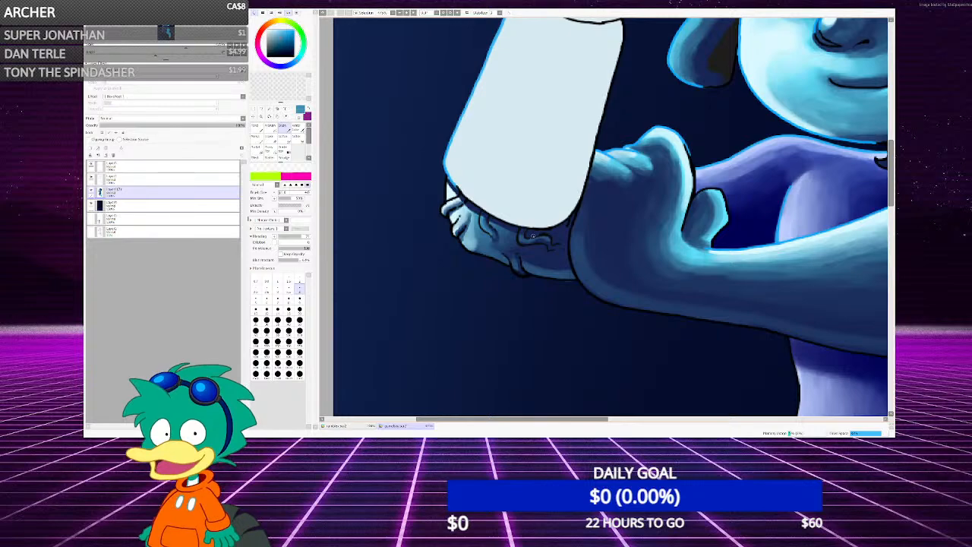
# Examine the shading of the arm folds beneath the glove's hem, both close up and against the whole arm
pyautogui.scroll(-3, 455, 234)
pyautogui.scroll(6, 456, 234)
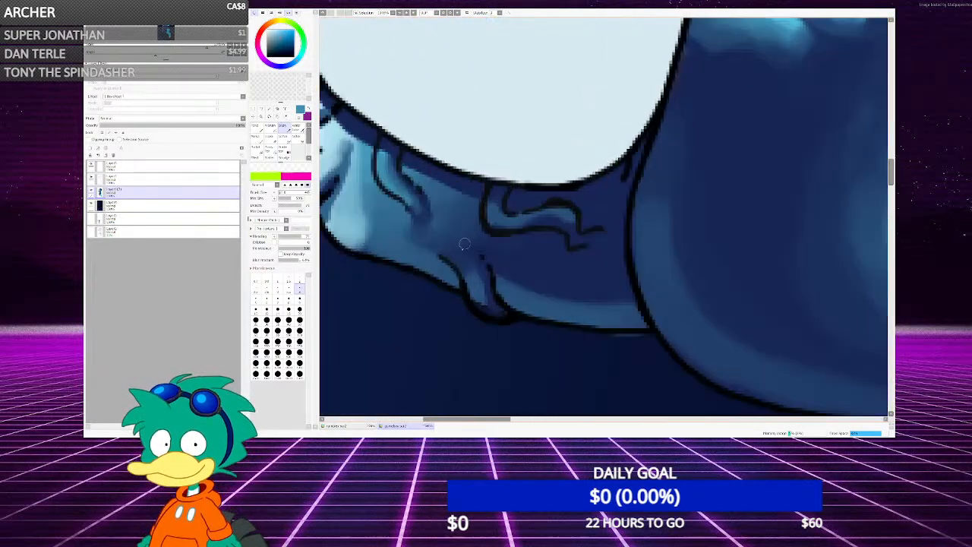
pyautogui.scroll(2, 456, 234)
pyautogui.keyDown('alt'); pyautogui.click(463, 251); pyautogui.keyUp('alt')
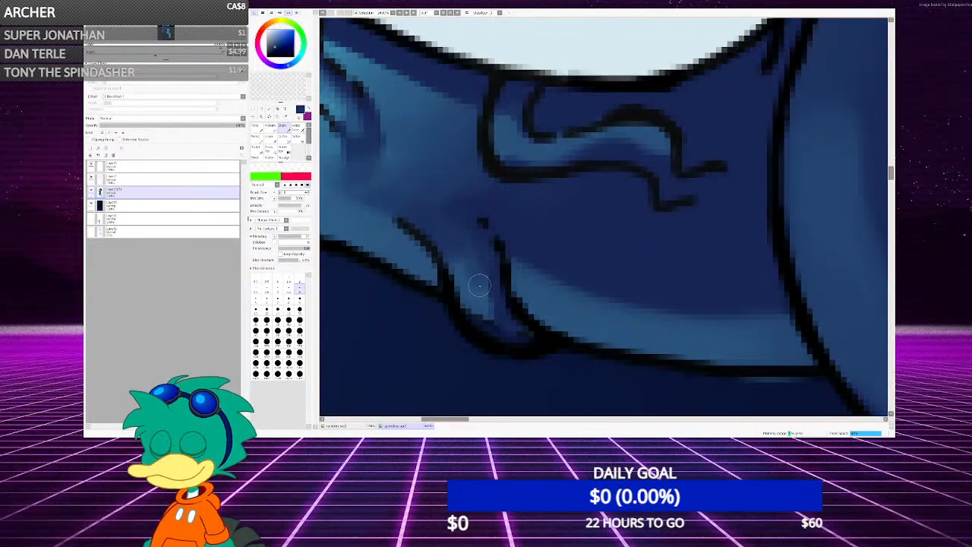
pyautogui.scroll(-3, 497, 328)
pyautogui.scroll(3, 512, 242)
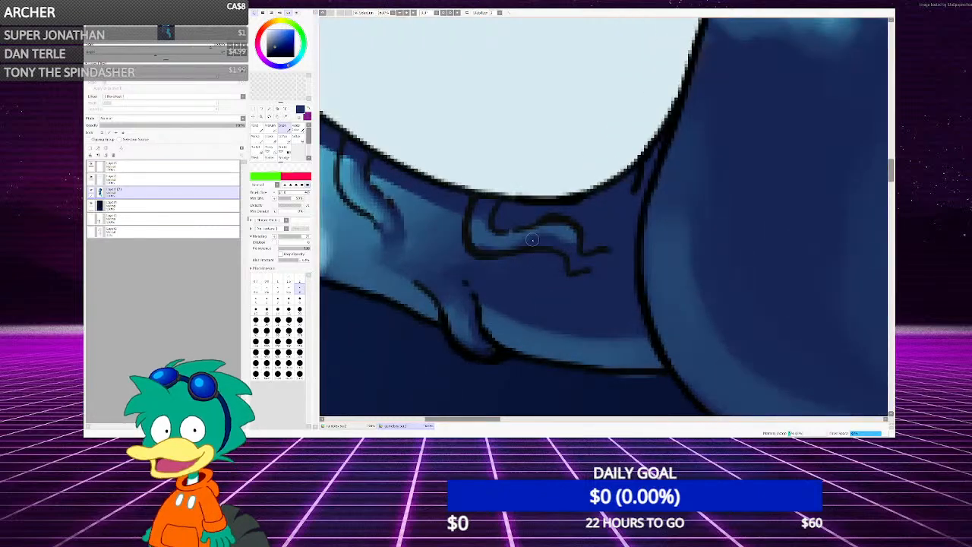
pyautogui.scroll(-3, 510, 243)
pyautogui.scroll(4, 509, 247)
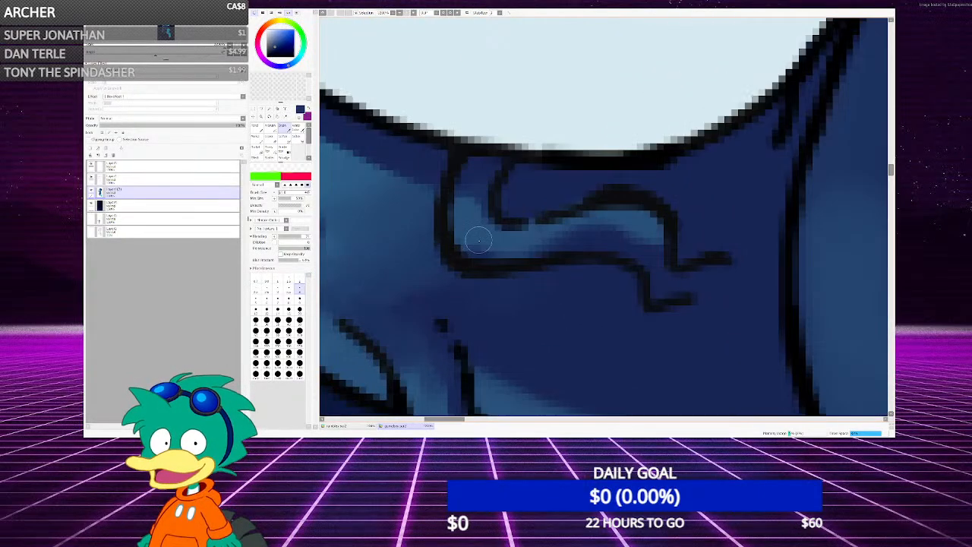
pyautogui.scroll(-3, 539, 221)
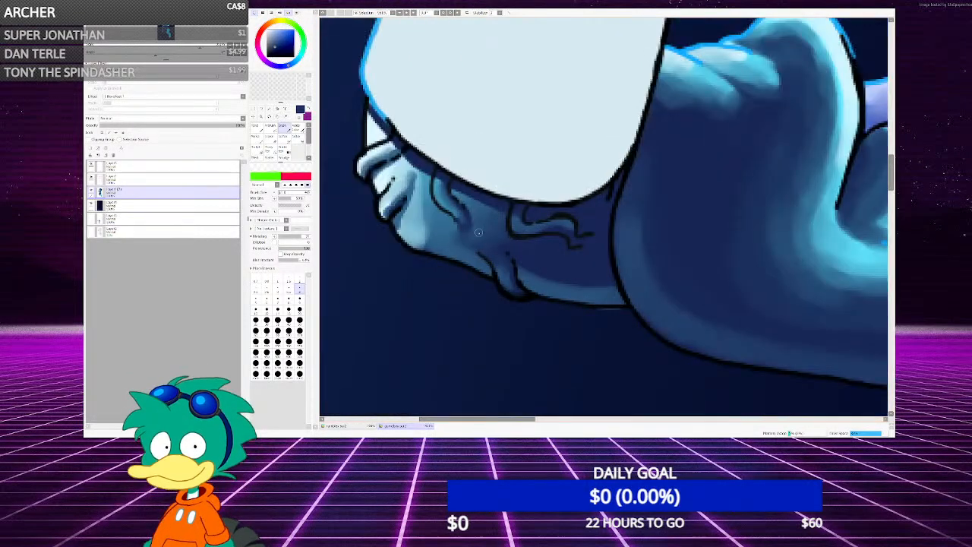
# Paint a sampled light-blue highlight at the bend of the wavy horizontal fold beneath the hem and blend it
pyautogui.scroll(2, 540, 220)
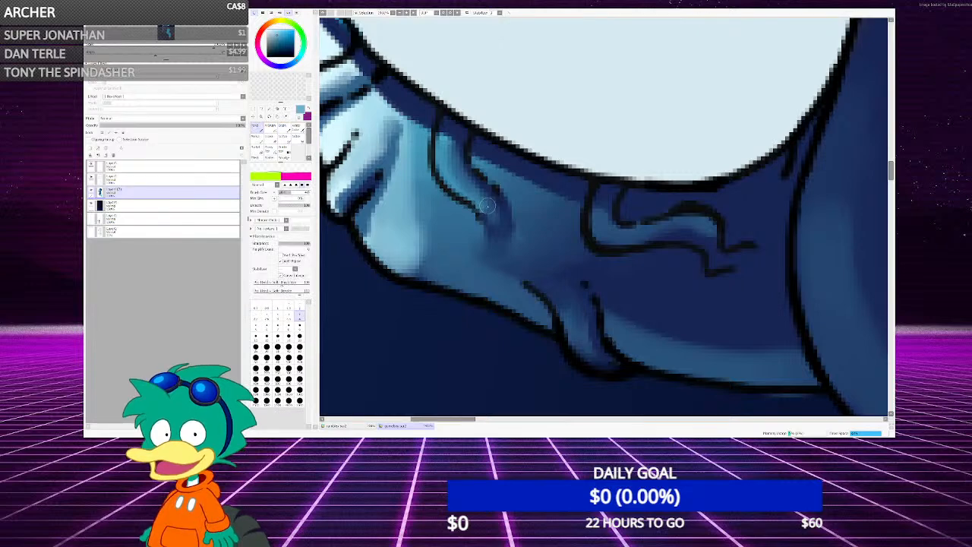
pyautogui.scroll(2, 641, 237)
pyautogui.moveTo(641, 237)
pyautogui.mouseDown()
pyautogui.moveTo(693, 240)
pyautogui.moveTo(656, 247)
pyautogui.moveTo(715, 237)
pyautogui.moveTo(644, 234)
pyautogui.mouseUp()
pyautogui.press('b')
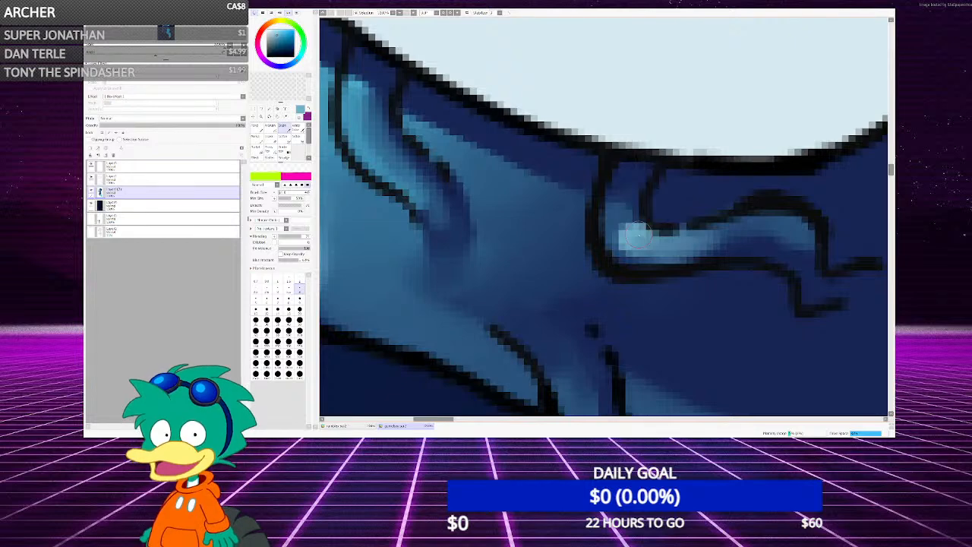